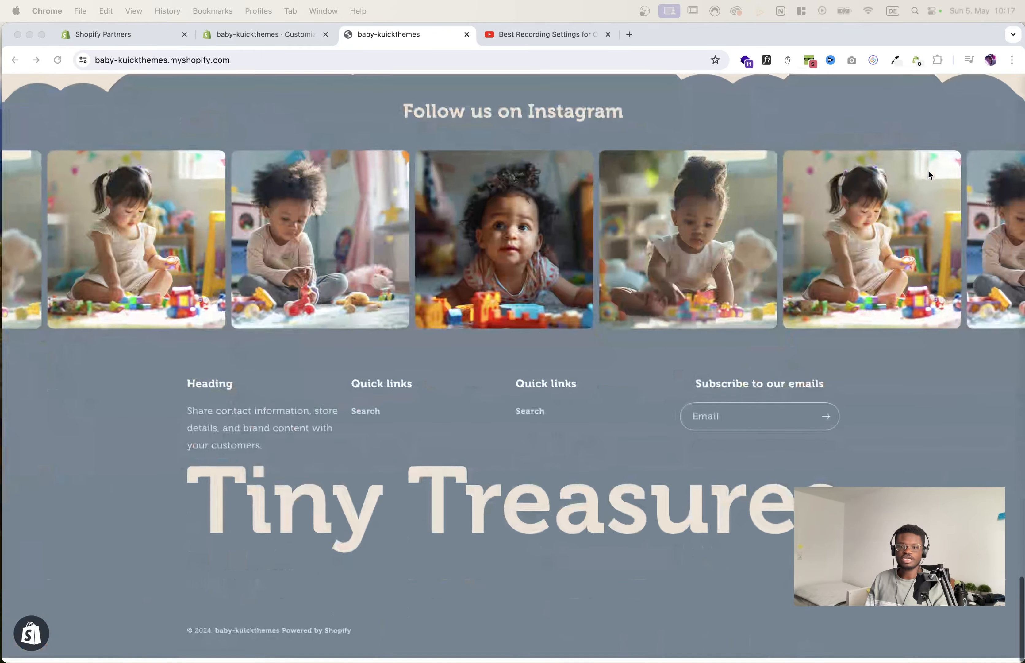
Step: Open the Products page of the tinytreasures-mbh store admin
scroll(929, 172, up, 5)
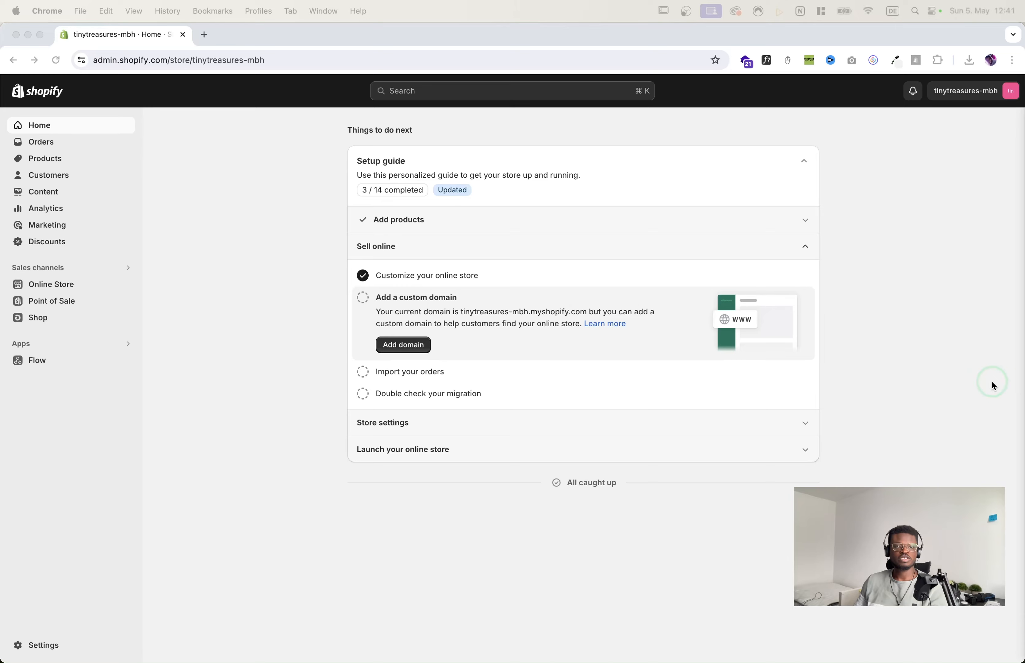
click(59, 161)
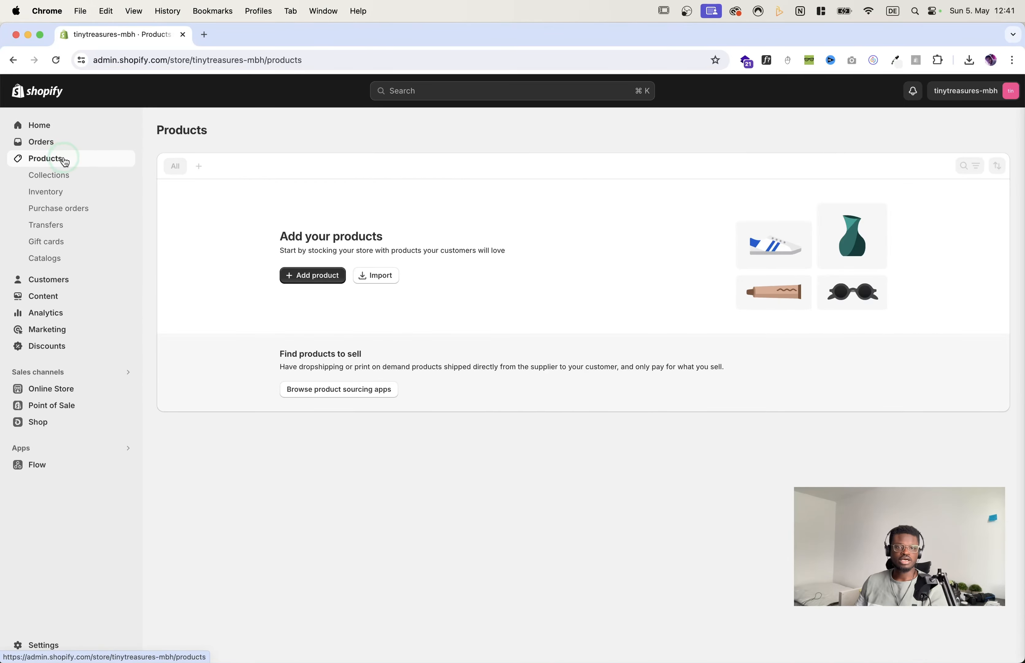
click(309, 276)
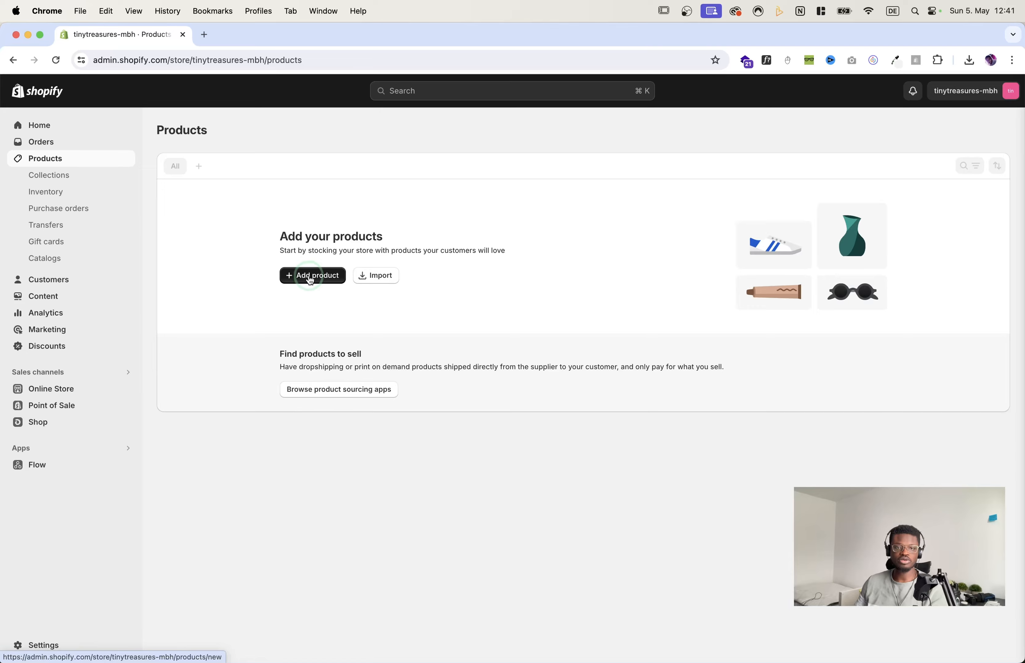
click(375, 196)
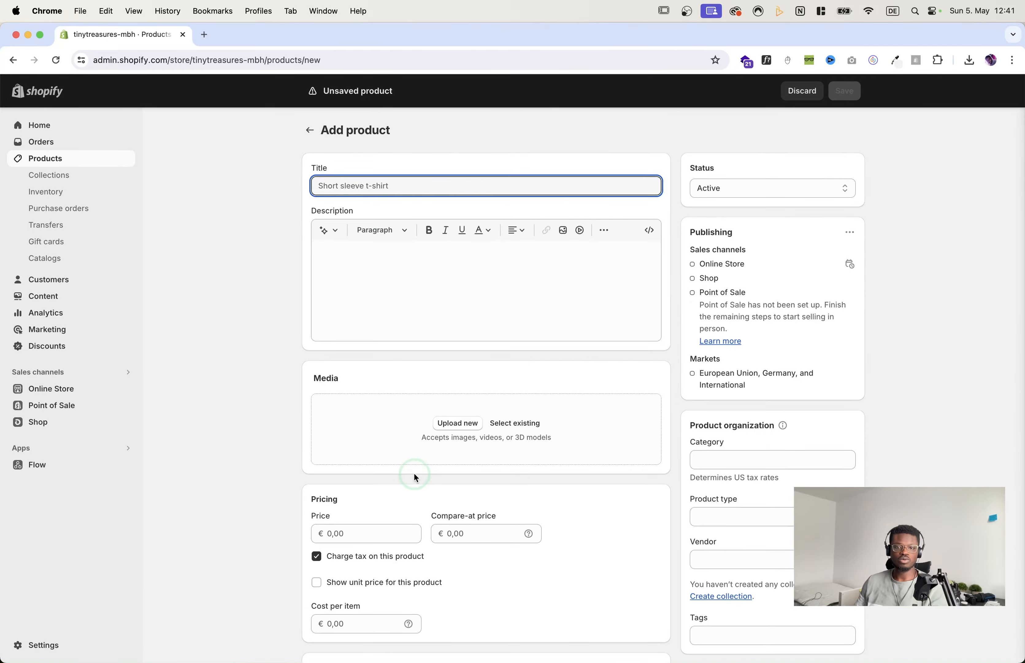
click(309, 131)
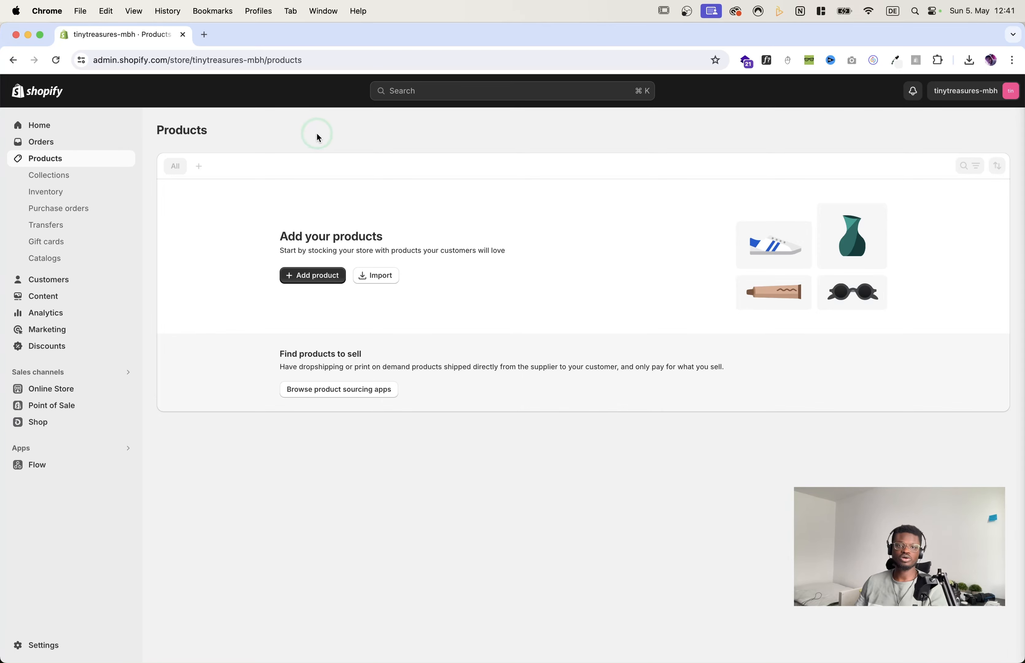
Step: Import the store's products by CSV from products_export_1.csv in the MBH - Tutorial folder
click(377, 281)
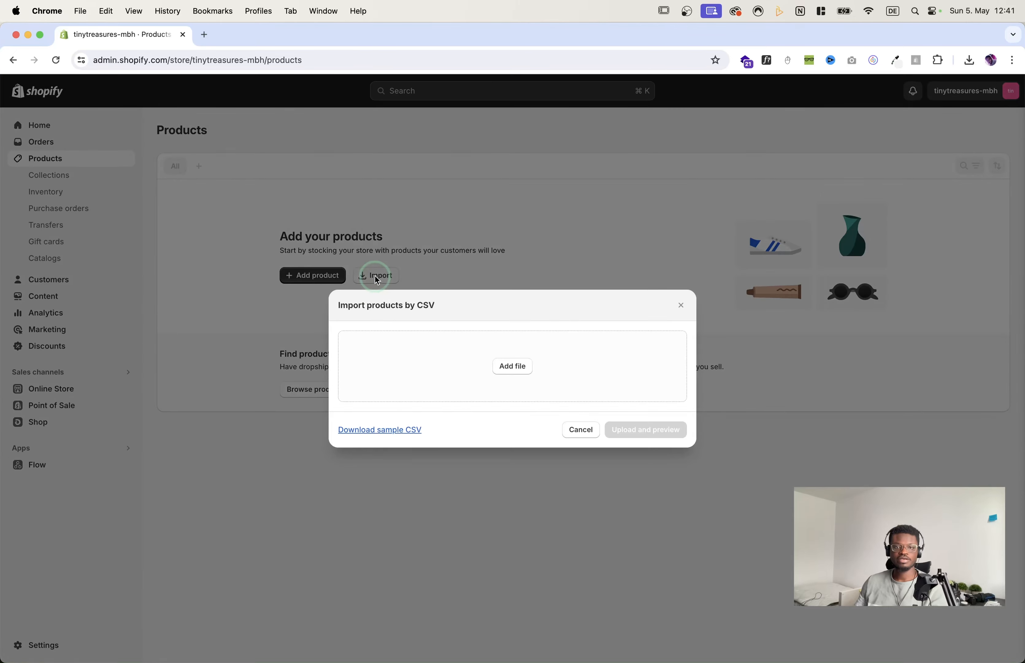
mouse_move(744, 658)
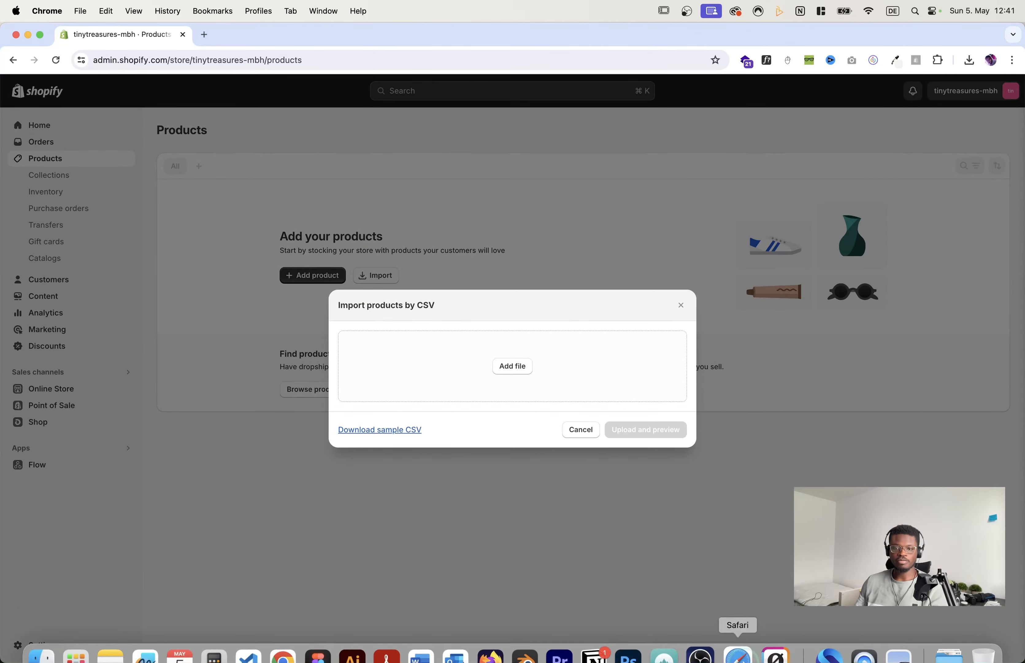
click(941, 632)
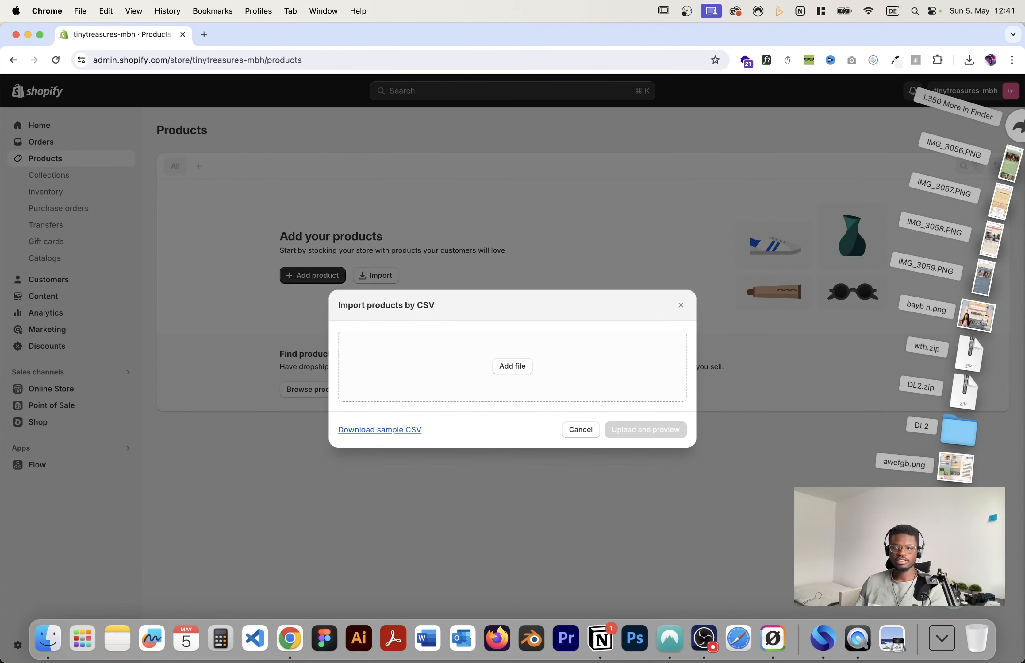
key(super+Tab)
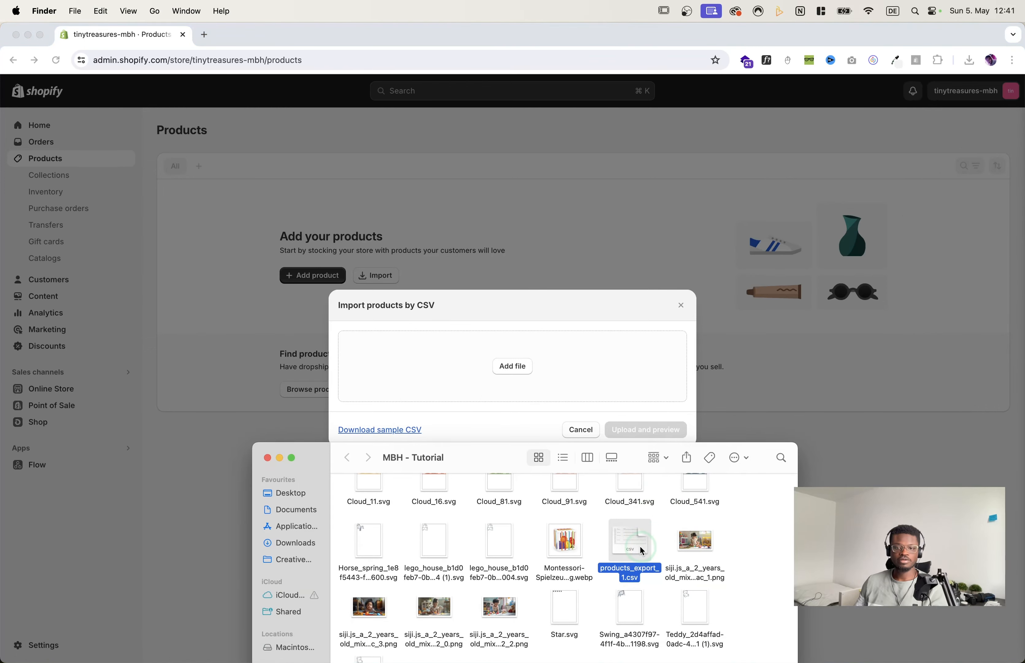
drag(642, 551, 530, 357)
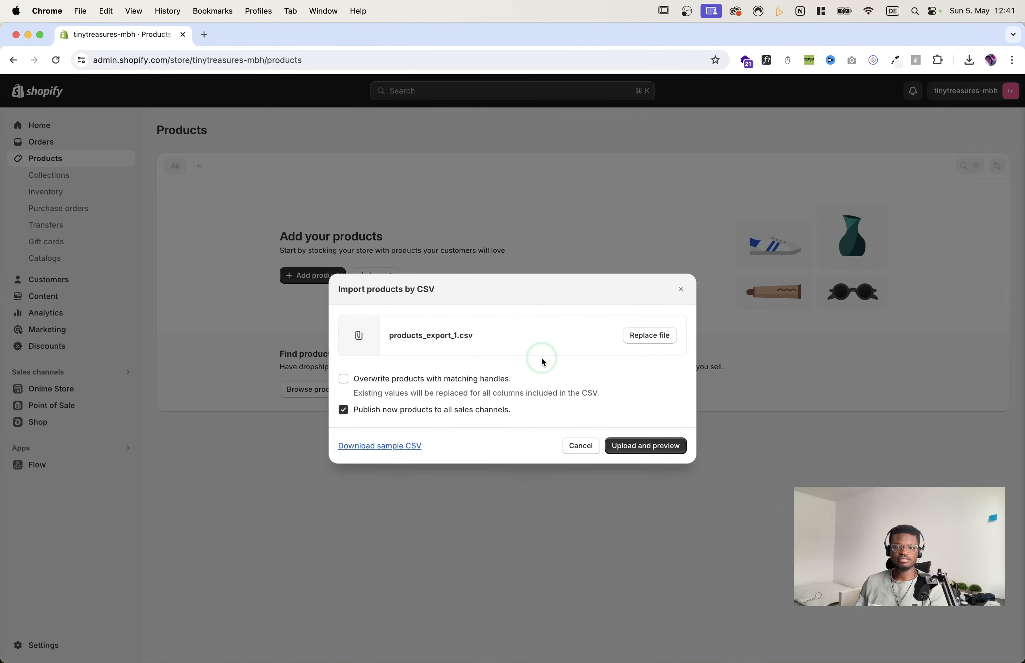
click(646, 448)
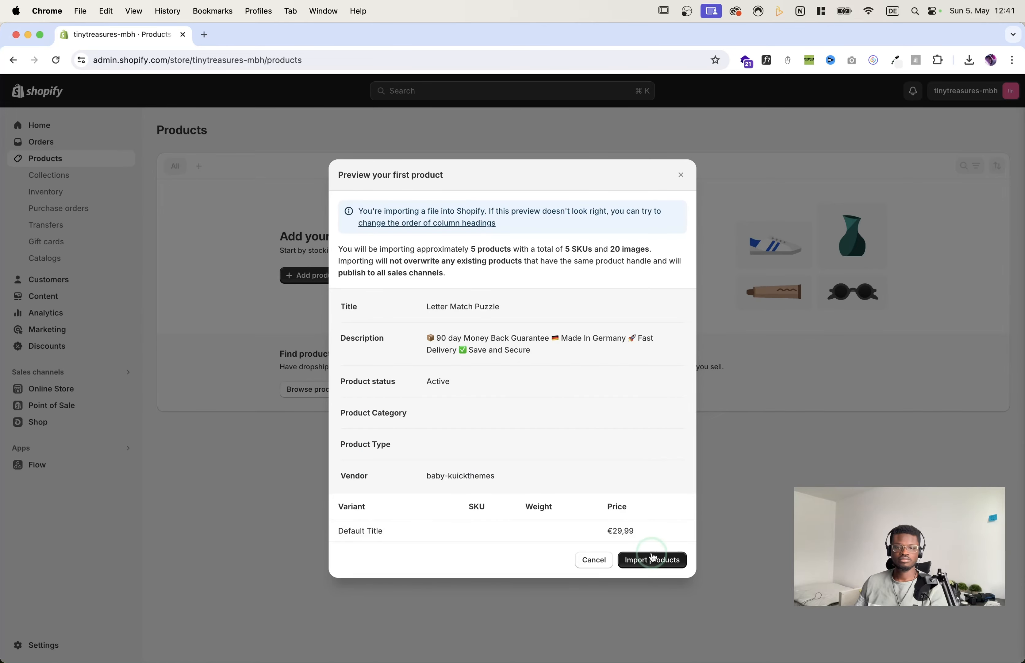
click(651, 557)
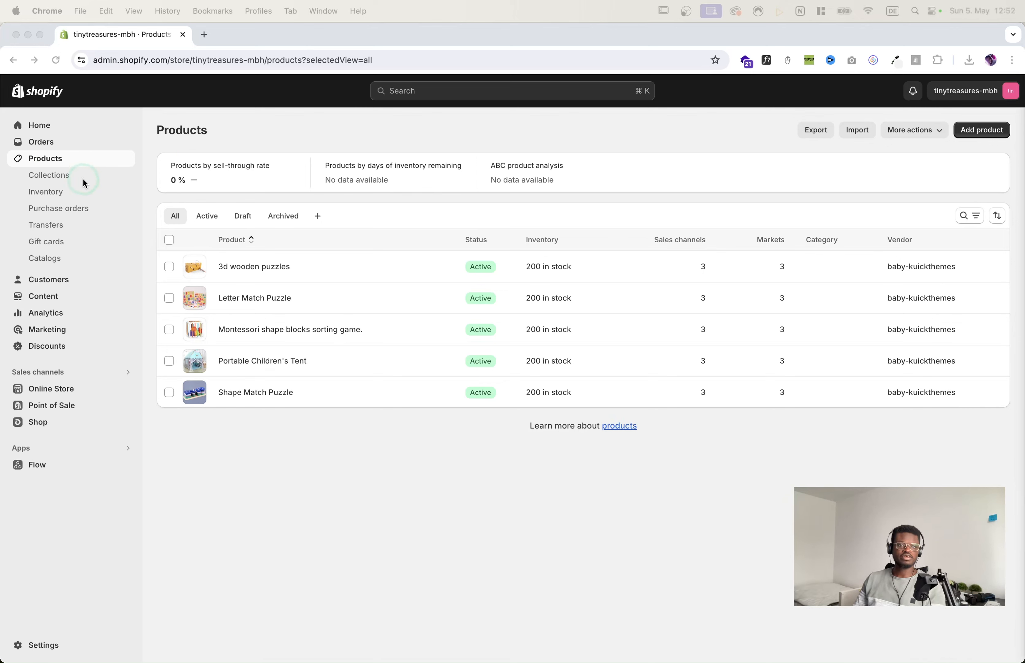
Step: Create and save a manual product collection titled "Baby Toys"
click(55, 178)
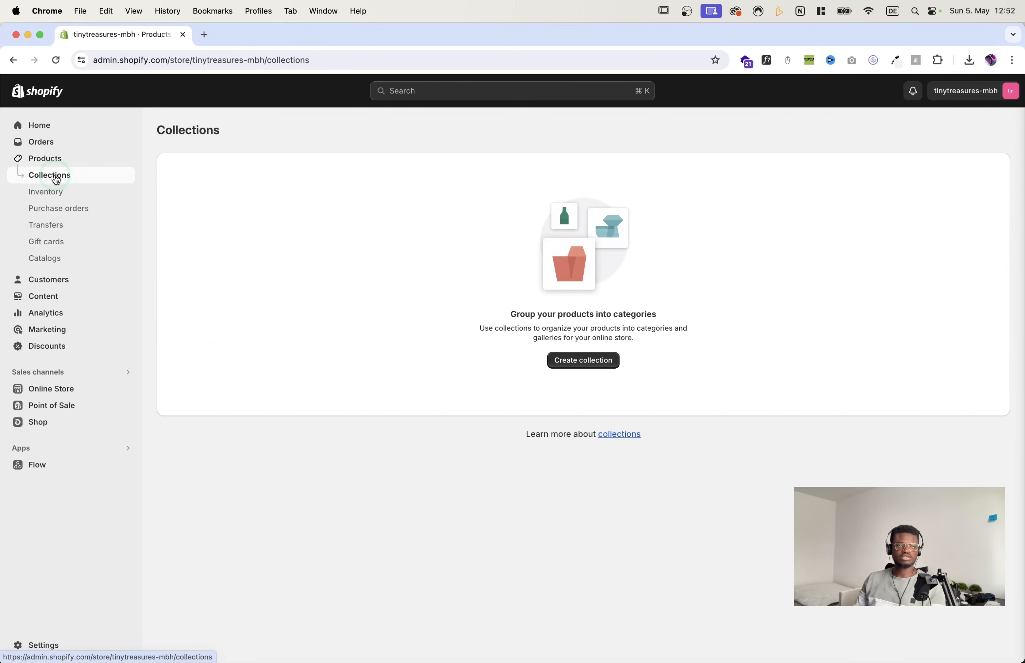
click(591, 368)
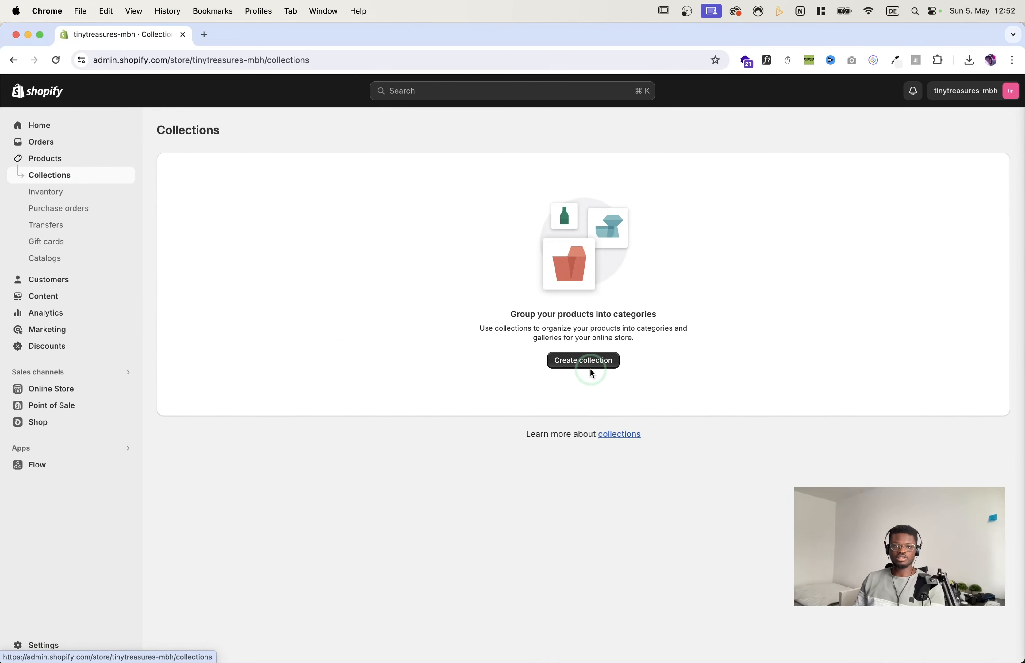
click(595, 365)
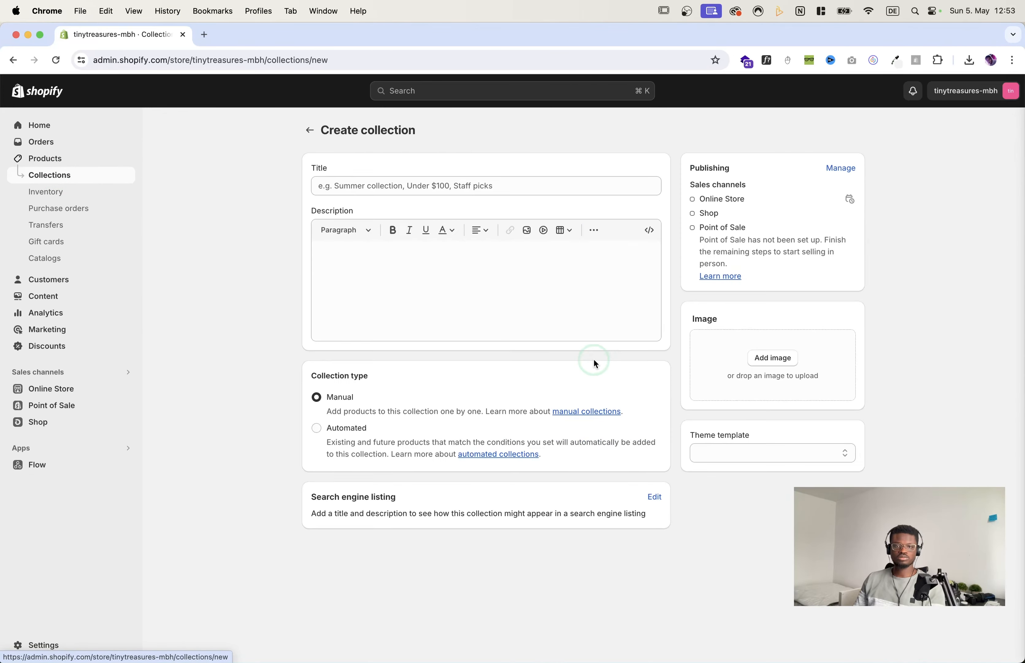
click(506, 188)
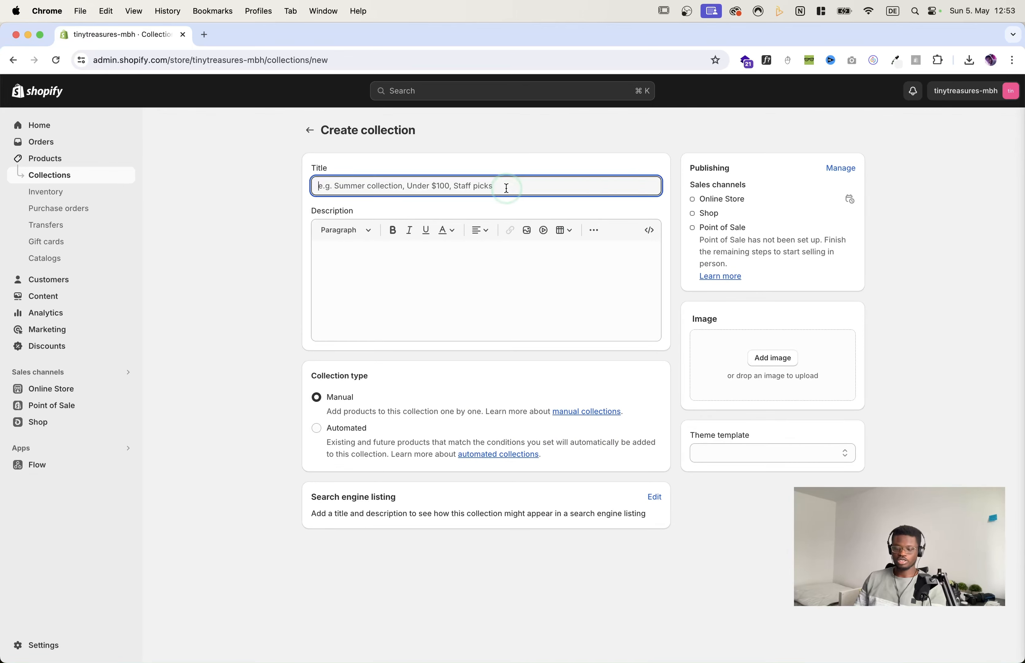
text(Ba)
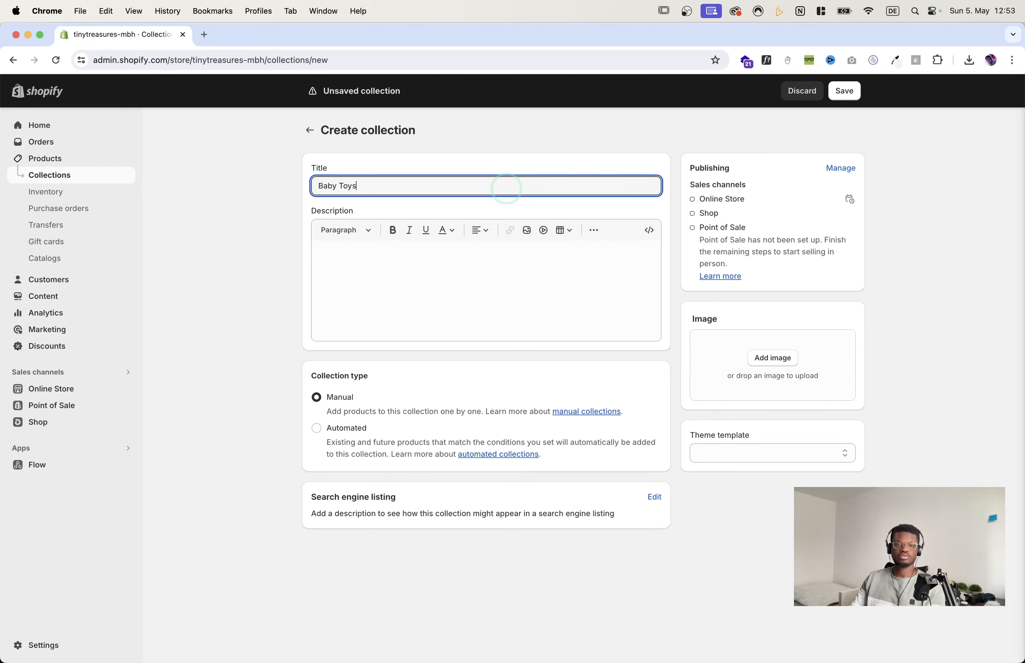
text(by Toys)
click(844, 91)
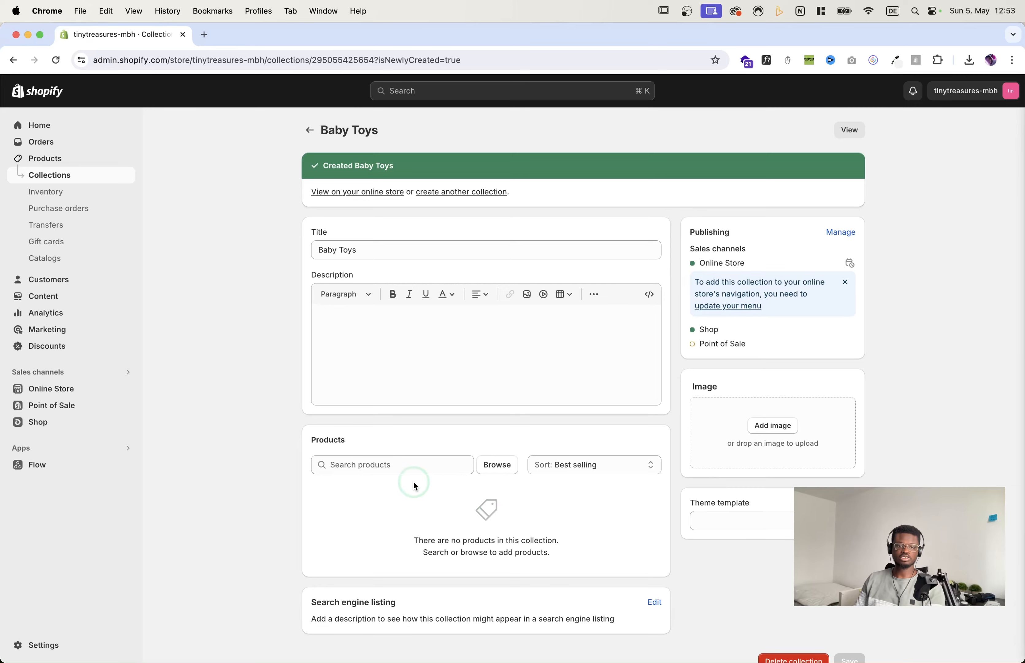
Step: Add 3d wooden puzzles, Letter Match Puzzle, Montessori shape blocks sorting game, Portable Children's Tent and Shape Match Puzzle to the Baby Toys collection
click(499, 465)
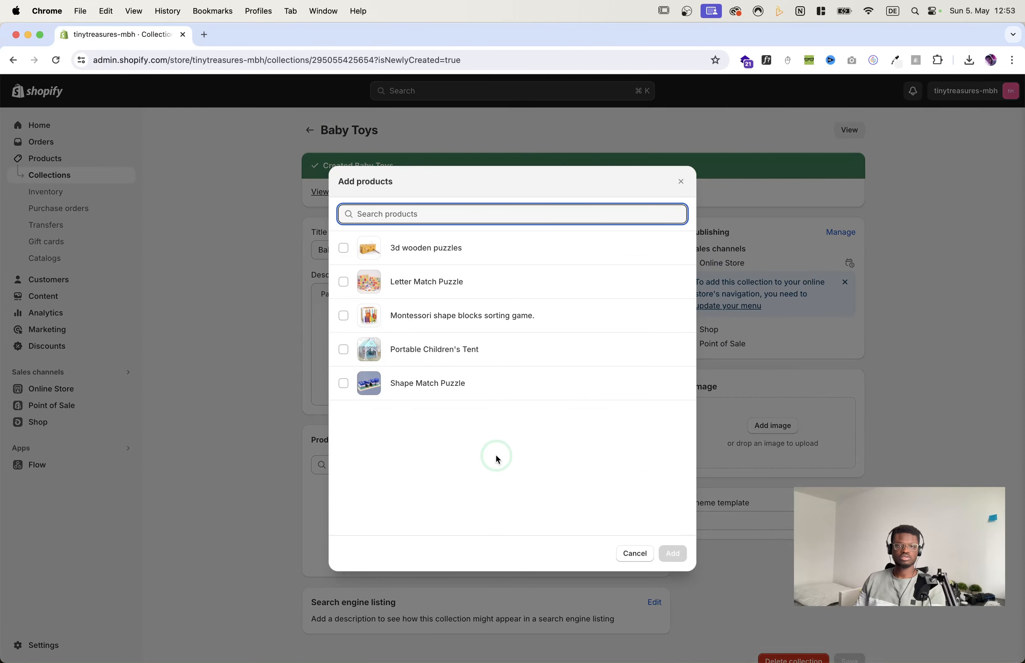
click(343, 250)
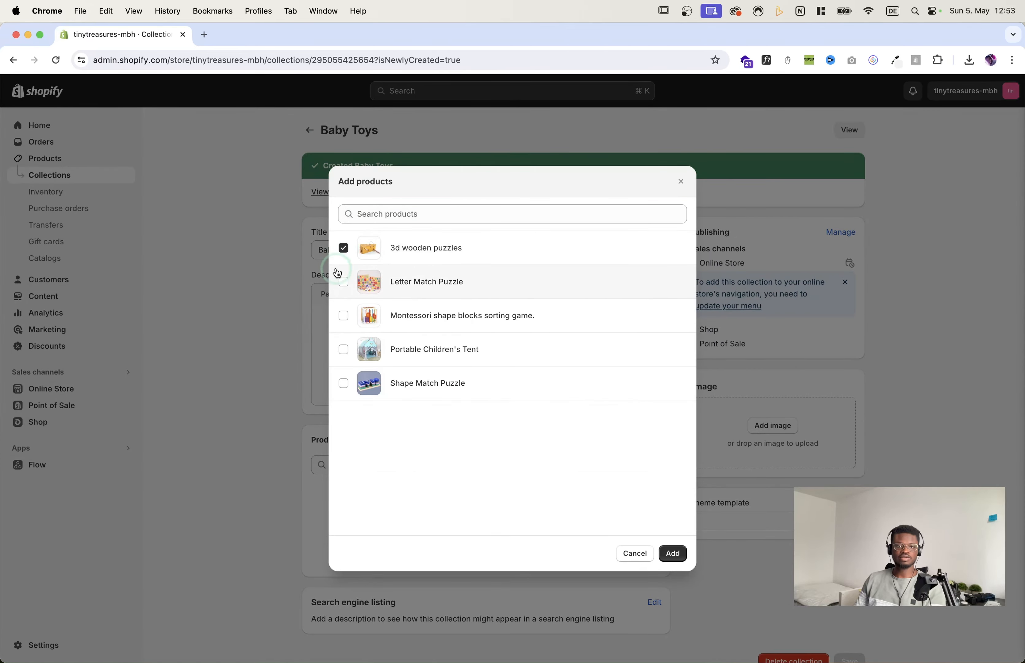
click(343, 283)
click(344, 320)
click(343, 351)
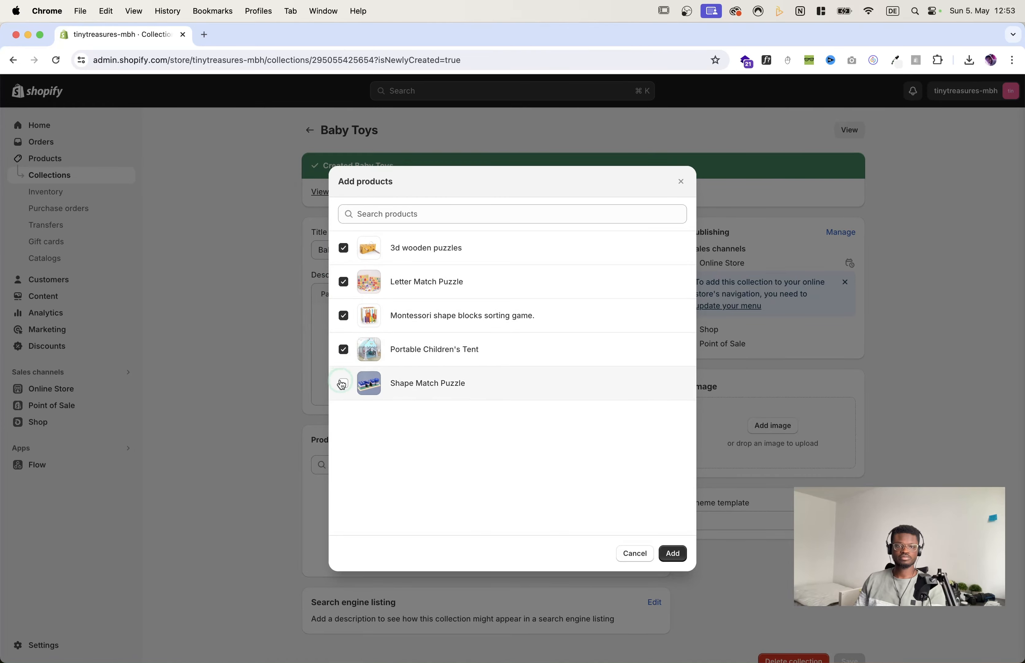
click(344, 384)
click(673, 553)
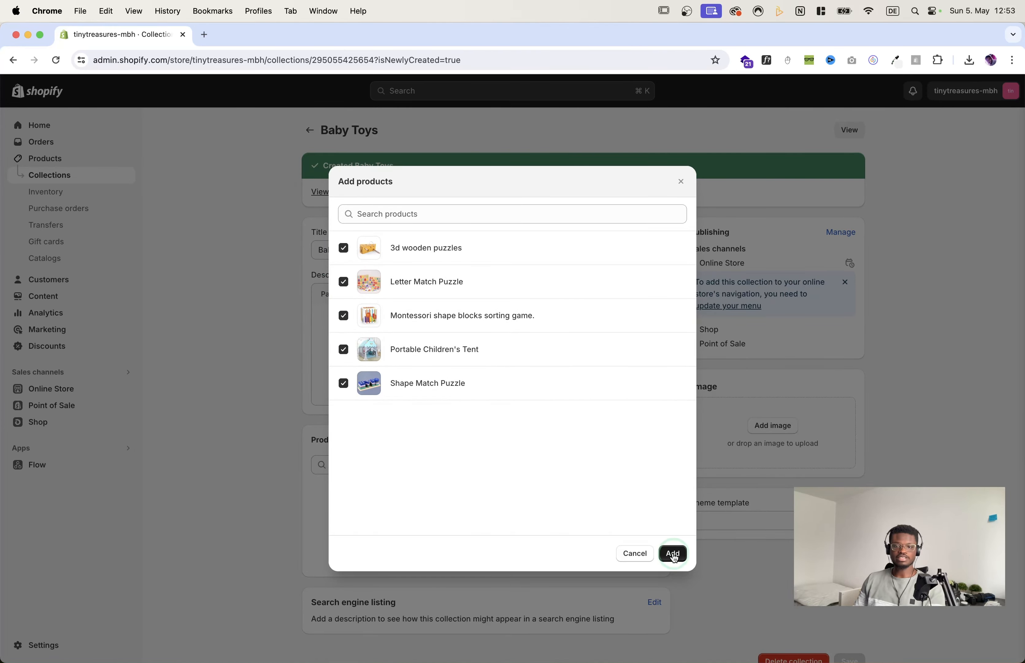
scroll(695, 553, down, 3)
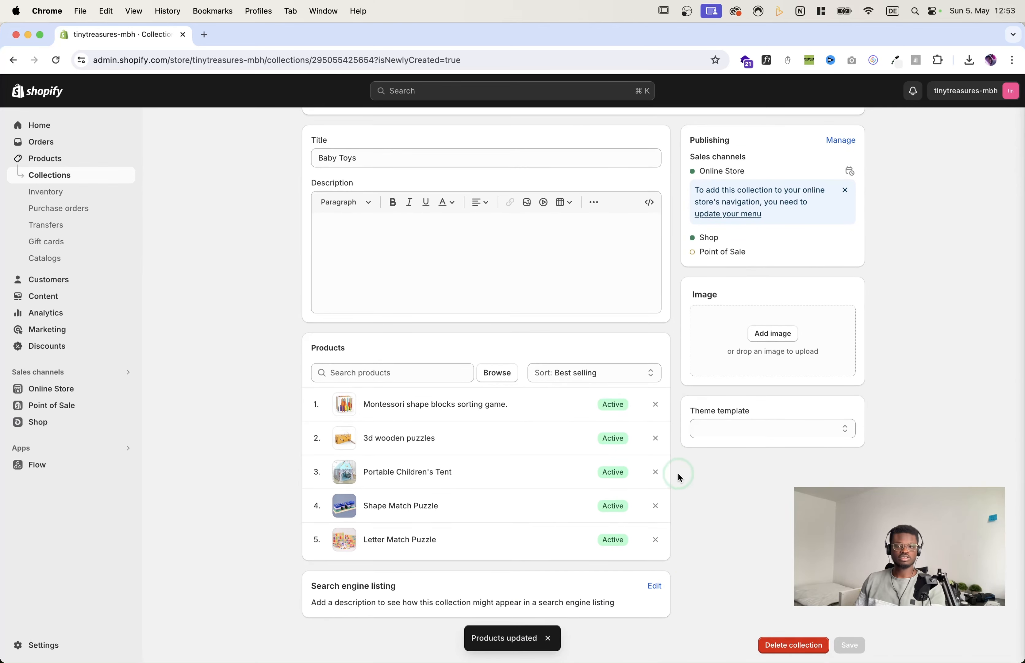
scroll(677, 453, up, 3)
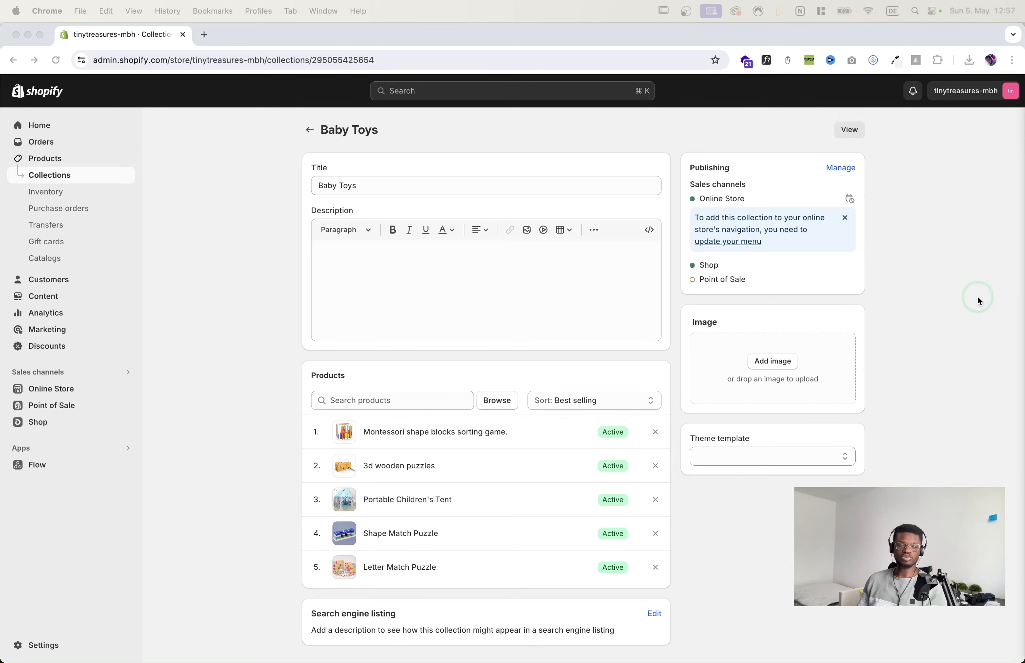
Step: Add the free Dawn theme to the online store's theme library
click(56, 390)
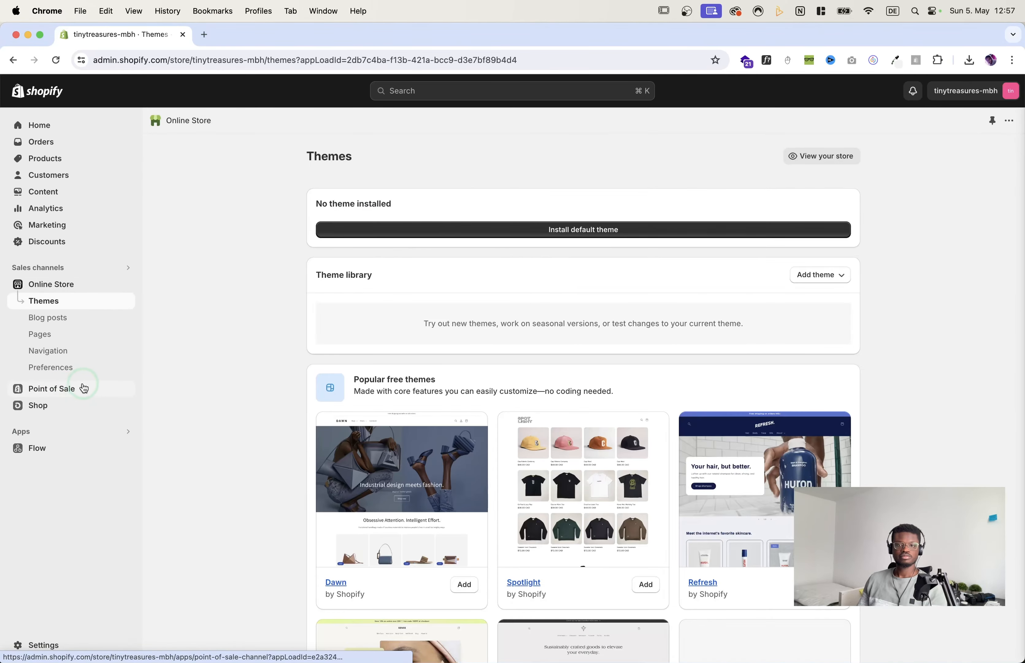
scroll(345, 388, down, 4)
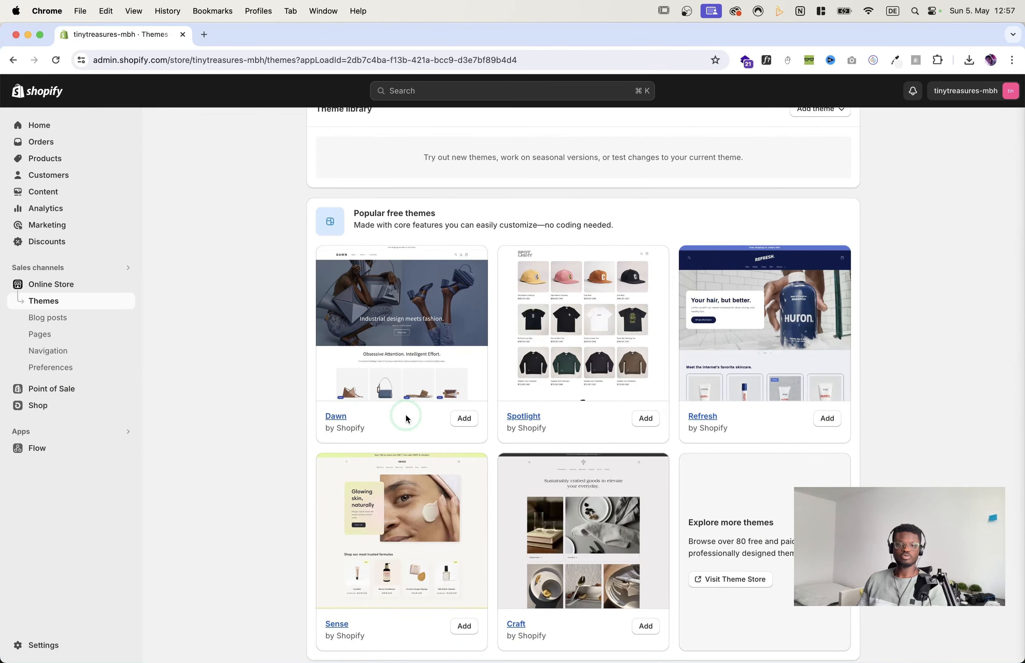
scroll(407, 418, up, 1)
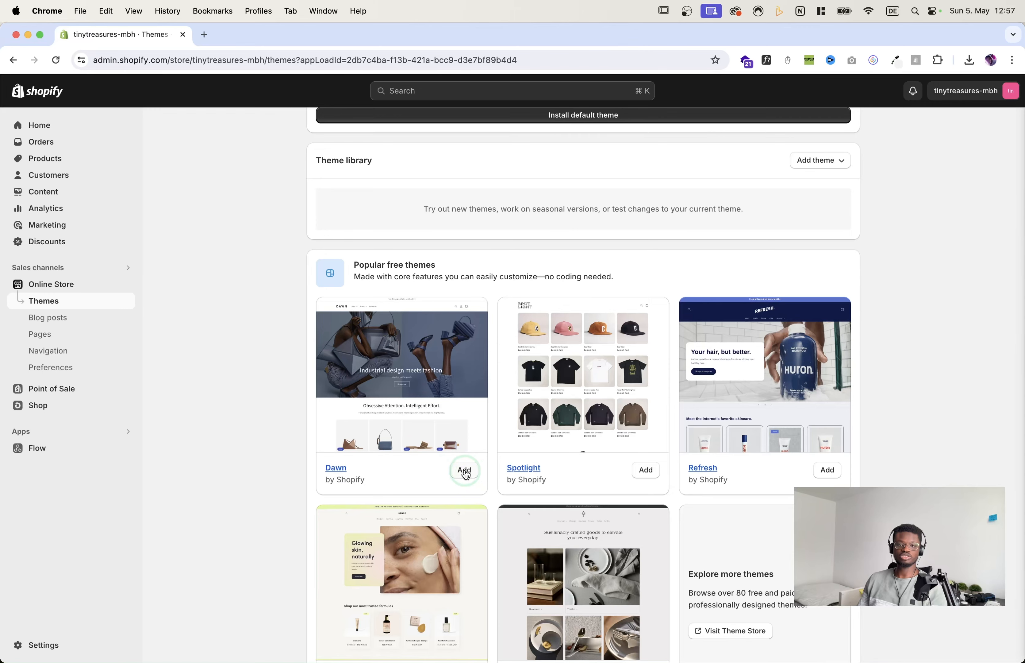
click(464, 471)
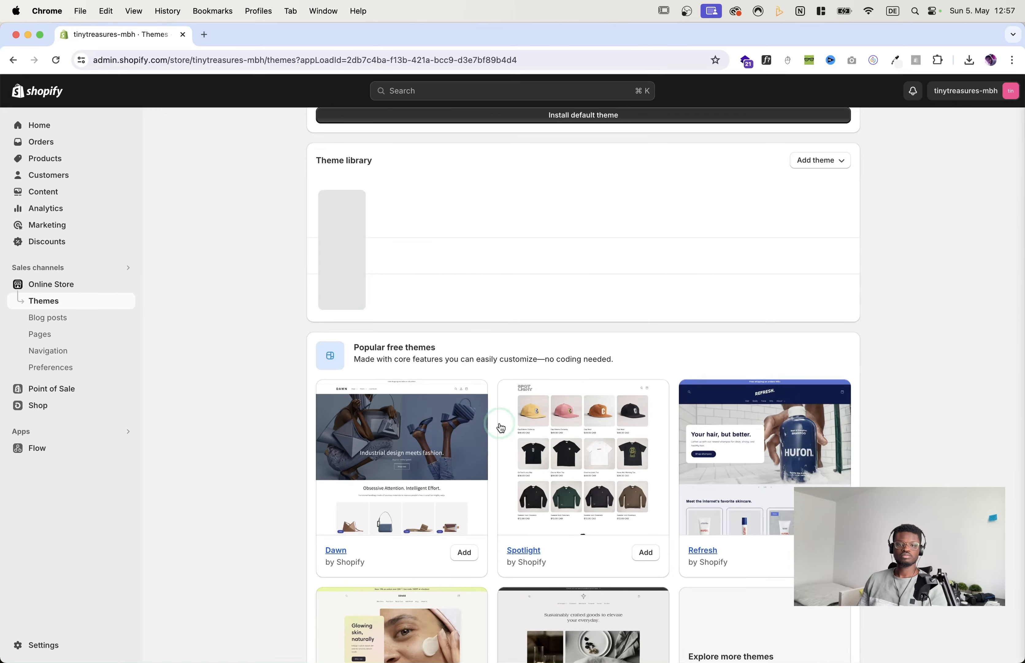
scroll(528, 398, up, 1)
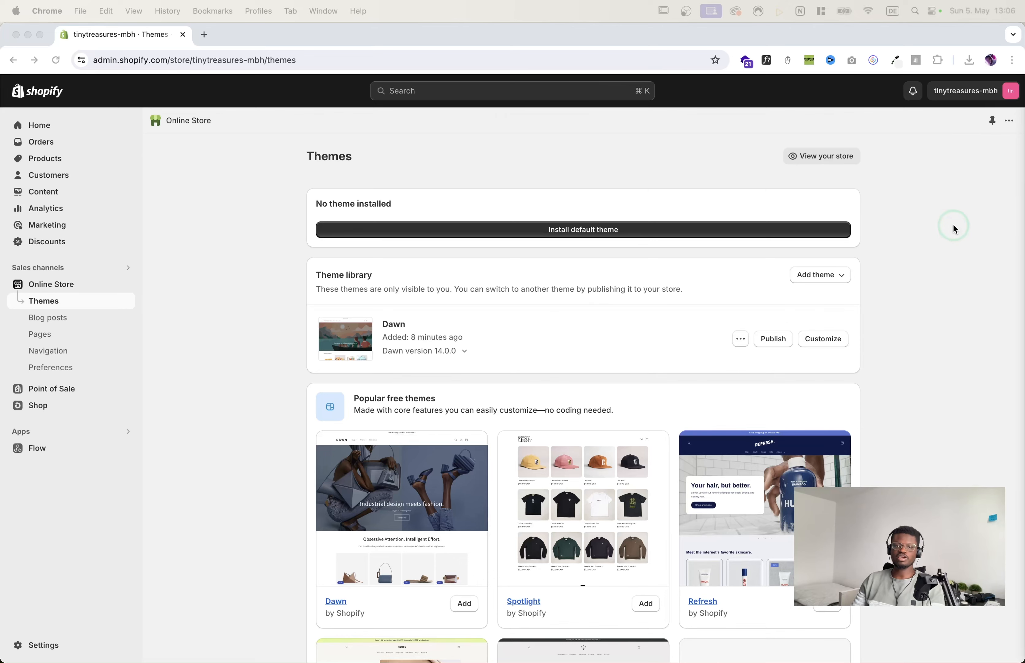
Step: Customize the Dawn theme and add a new color scheme in its theme settings
click(824, 341)
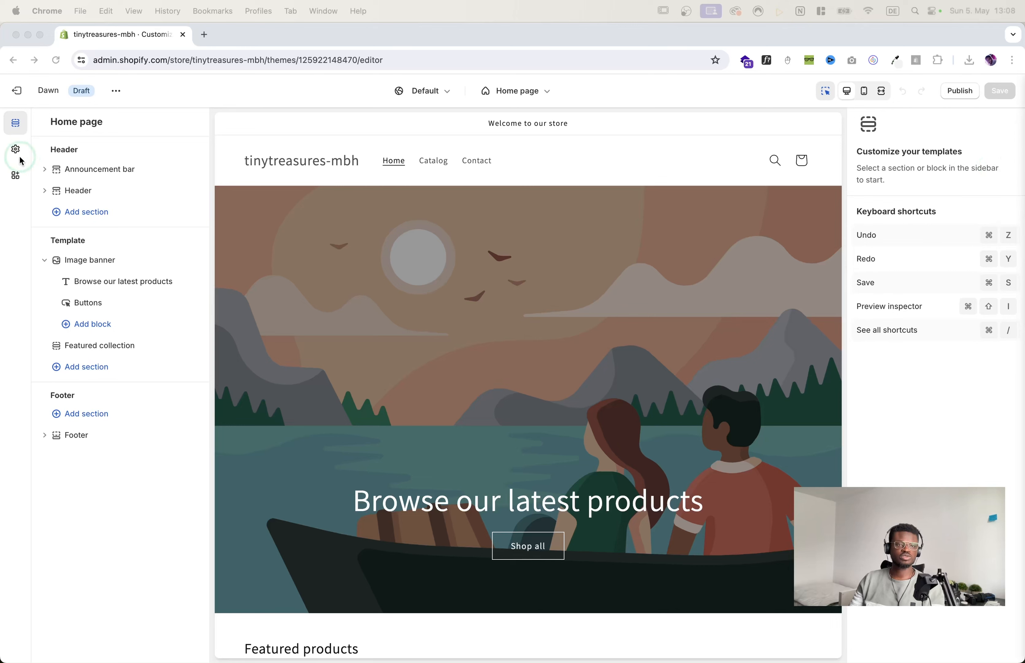
click(11, 153)
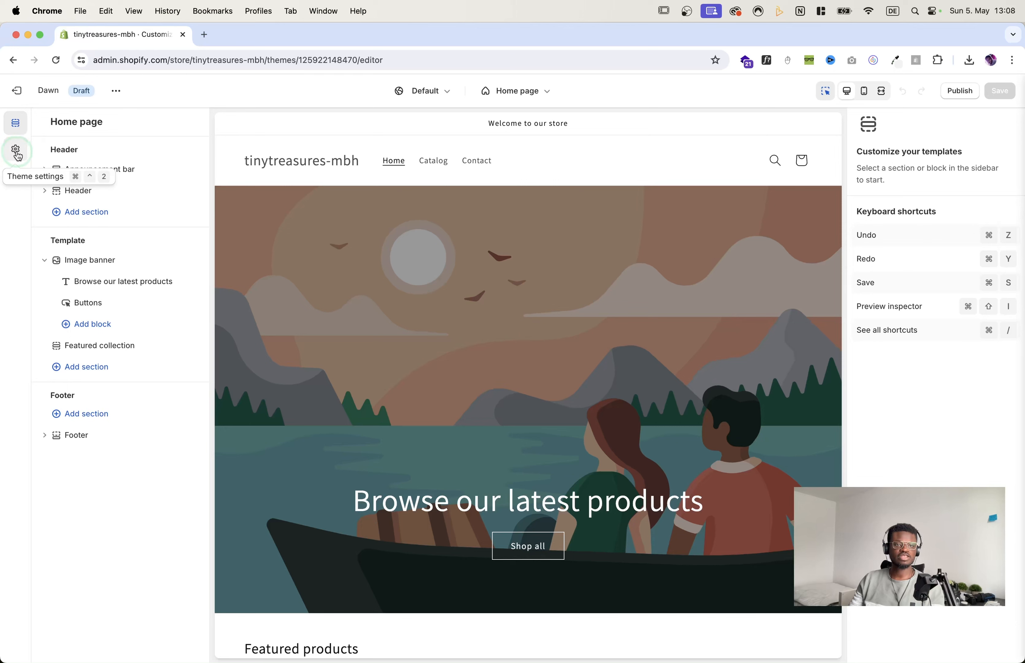
click(16, 152)
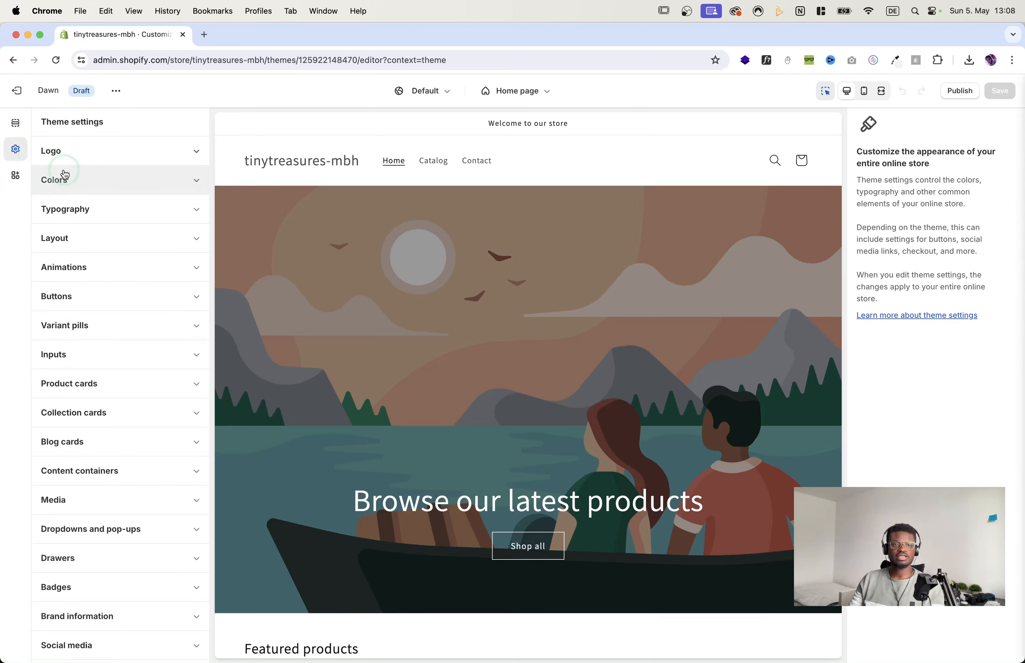
click(105, 180)
scroll(99, 217, down, 3)
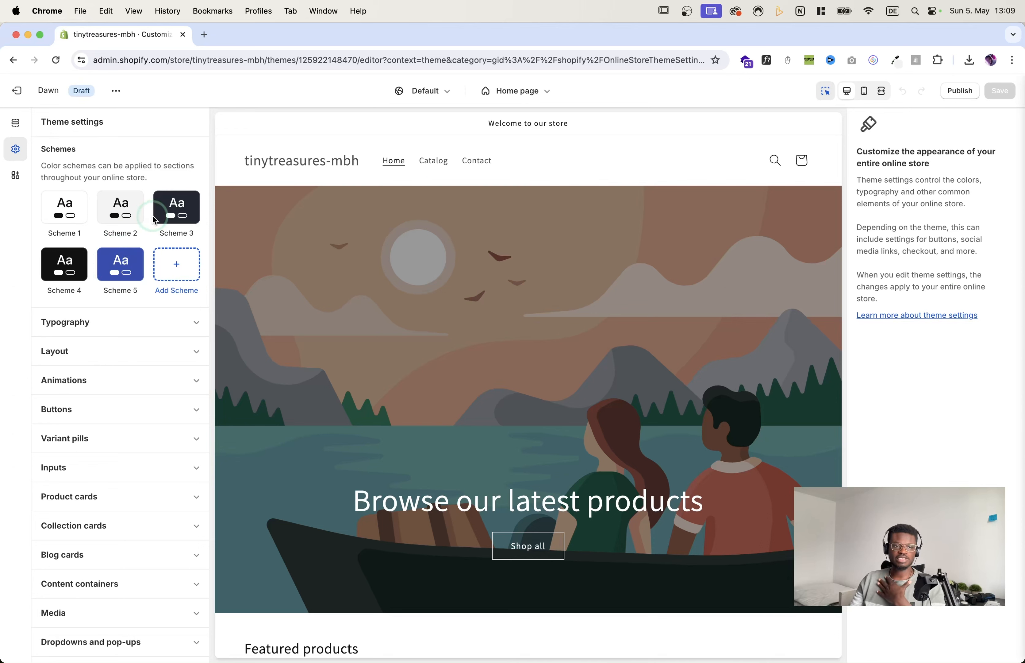
click(181, 266)
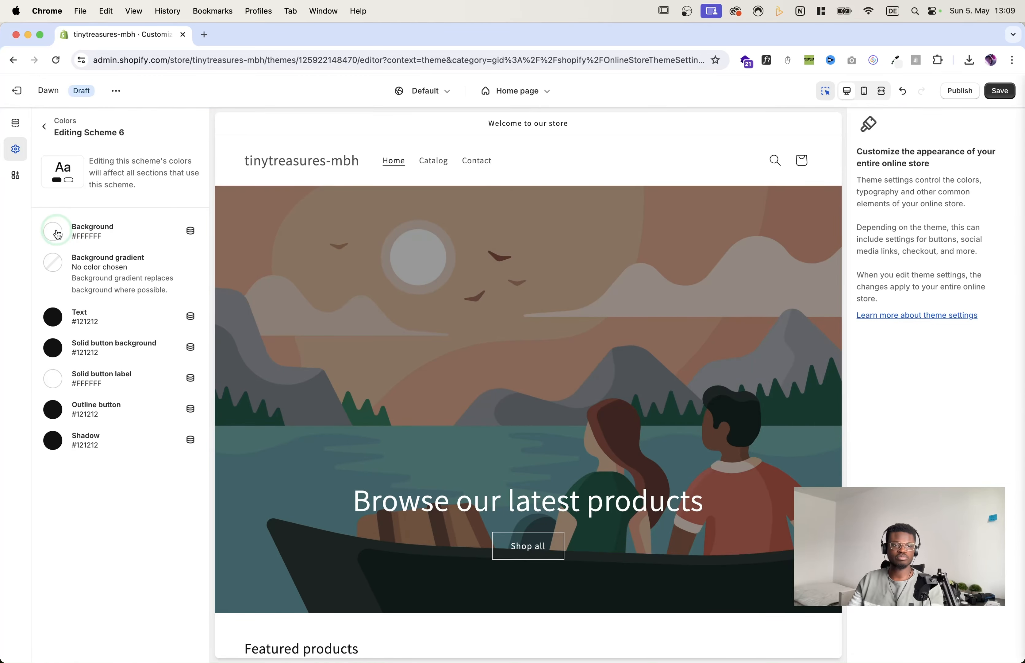
Step: Set the background color of Scheme 6 to #738591
click(57, 233)
click(119, 359)
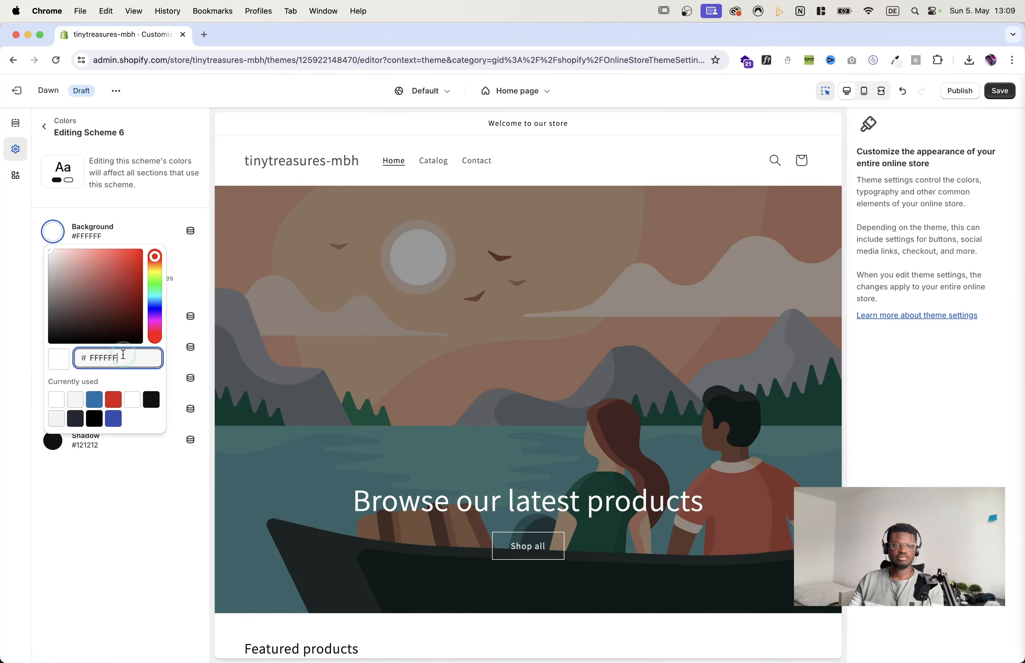
key(super+a)
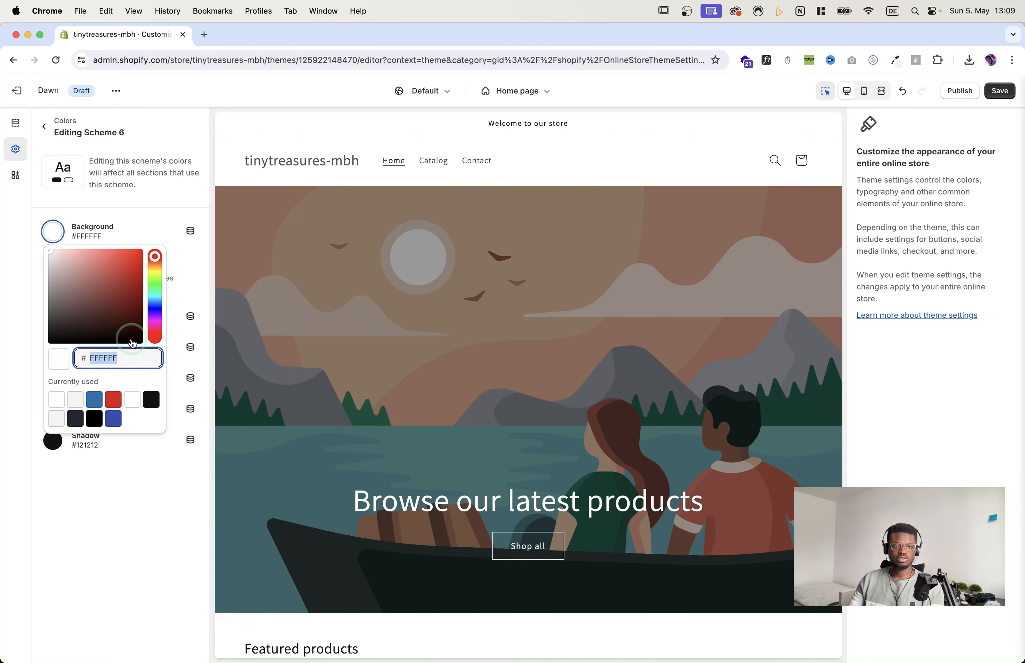
text(738591)
click(132, 480)
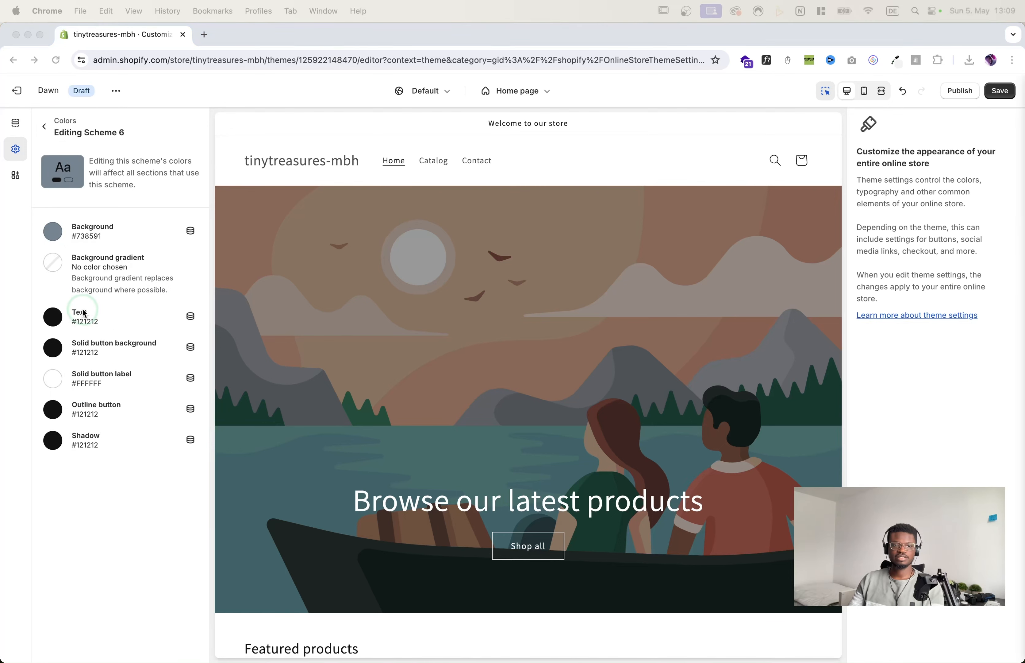
Step: Set the text color of Scheme 6 to #738591, save the theme, and return to the list of color schemes
click(53, 317)
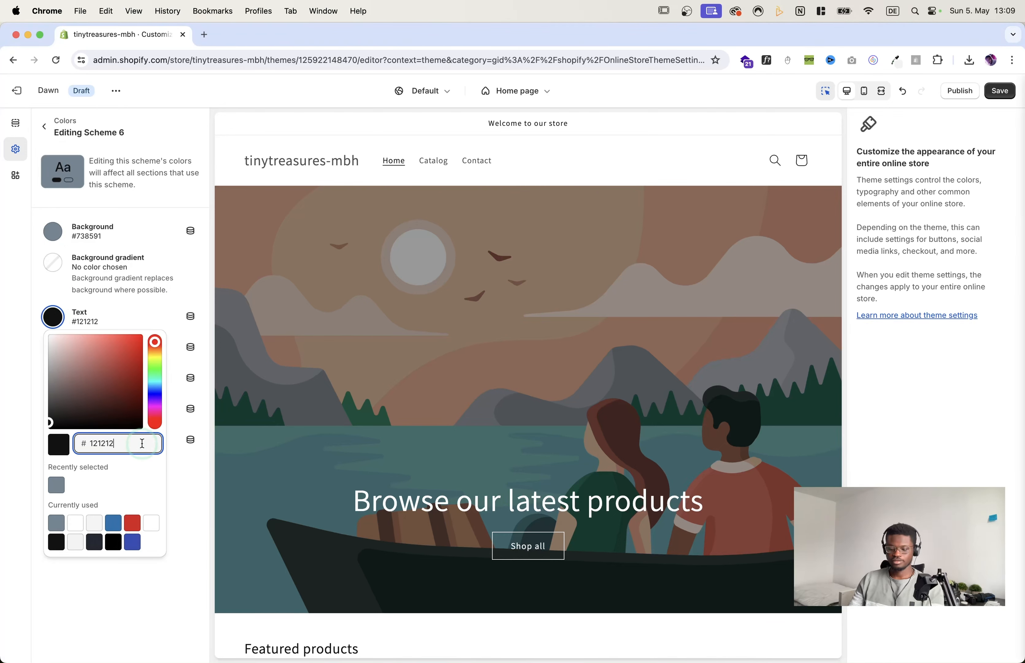
key(cmd+a)
text(738591)
click(175, 618)
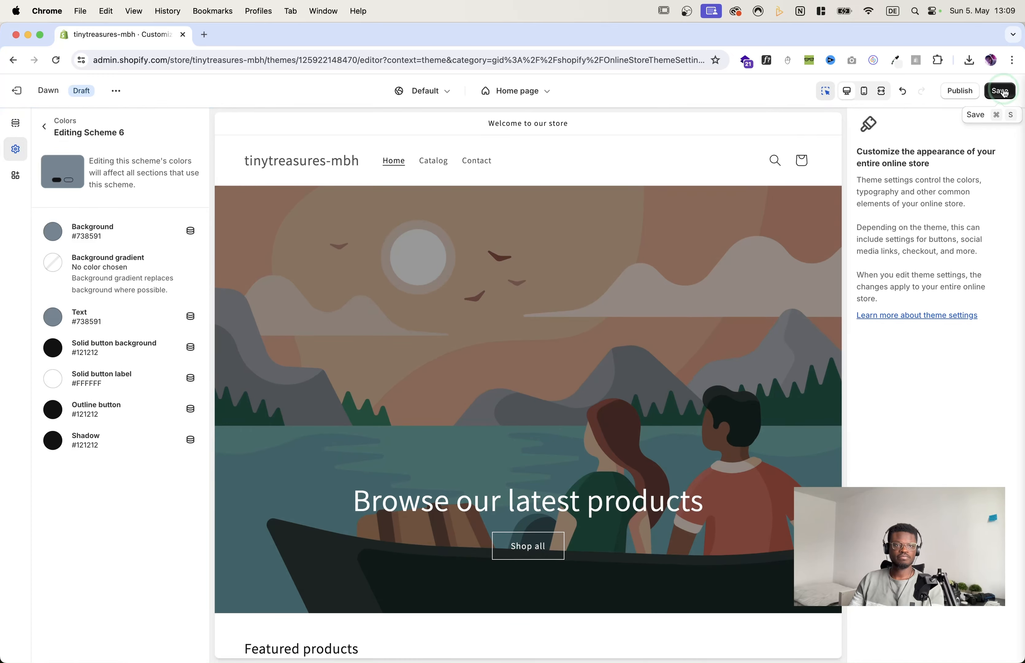
click(1015, 93)
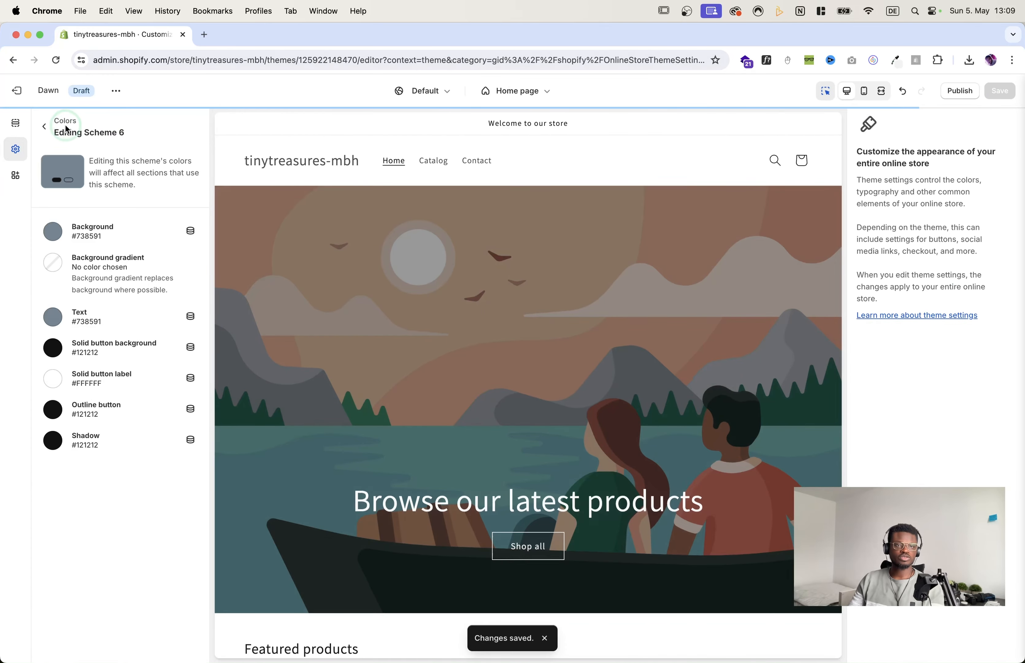
click(45, 128)
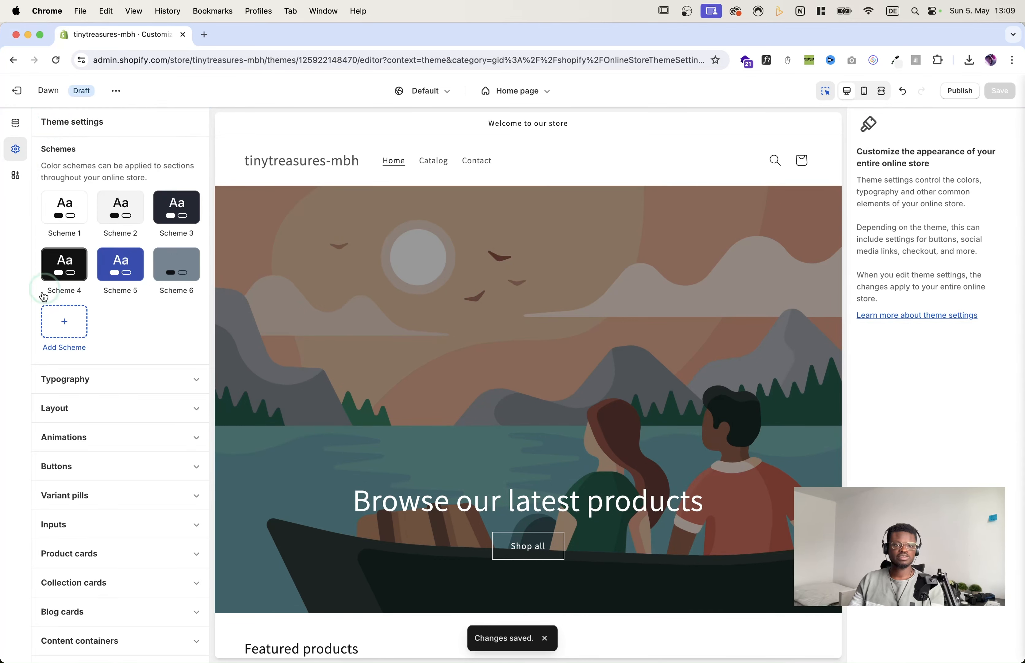
Step: Add another color scheme and set its background color to #F0E3D3
click(65, 327)
click(52, 231)
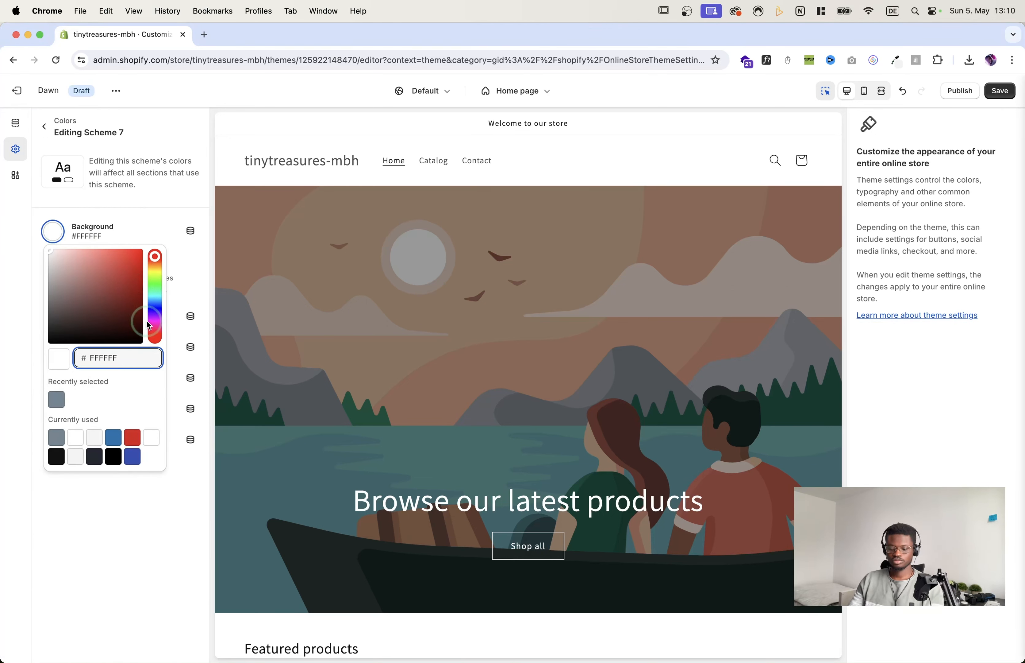
key(super+a)
text(F0E3D3)
click(114, 548)
Step: Set the text color of Scheme 7 to #3D5B70, save the theme, and return to the list of color schemes
click(59, 322)
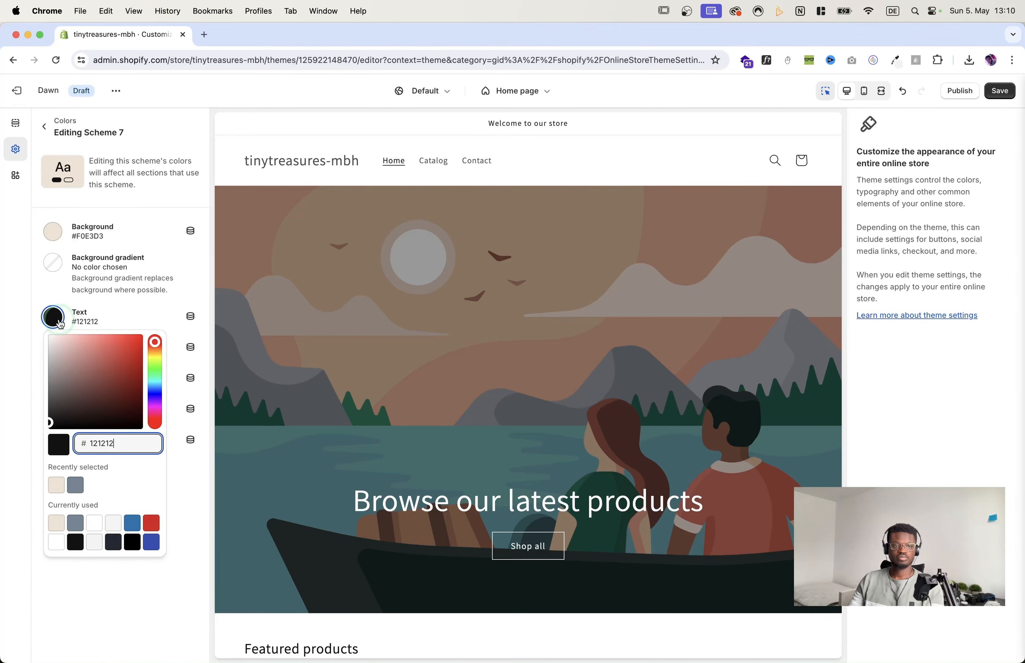
key(super+a)
text(3D5B70)
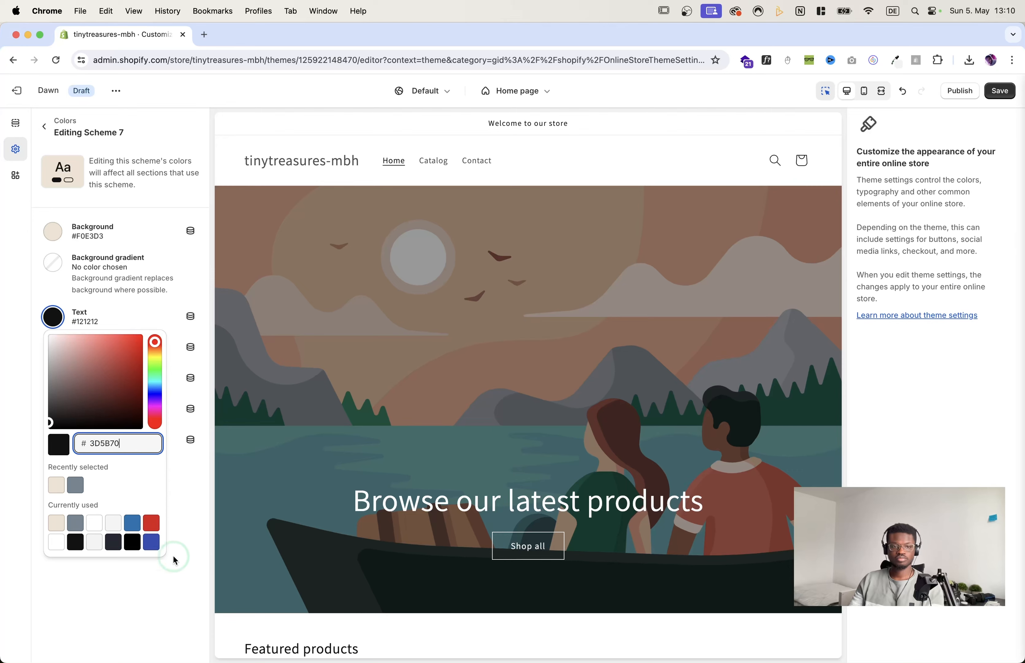
click(147, 615)
click(999, 91)
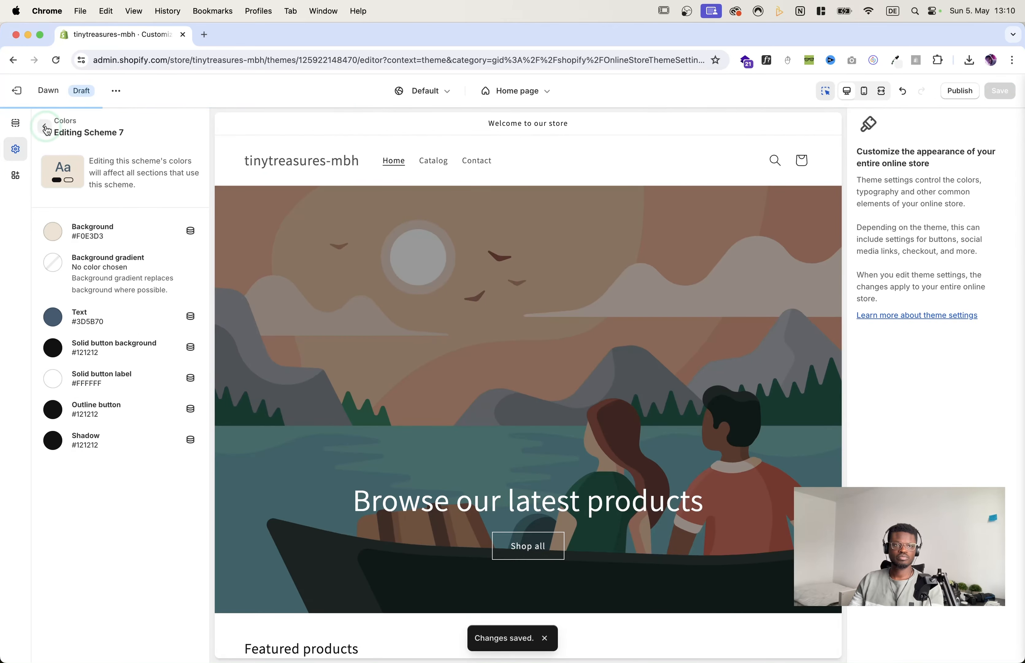
click(46, 129)
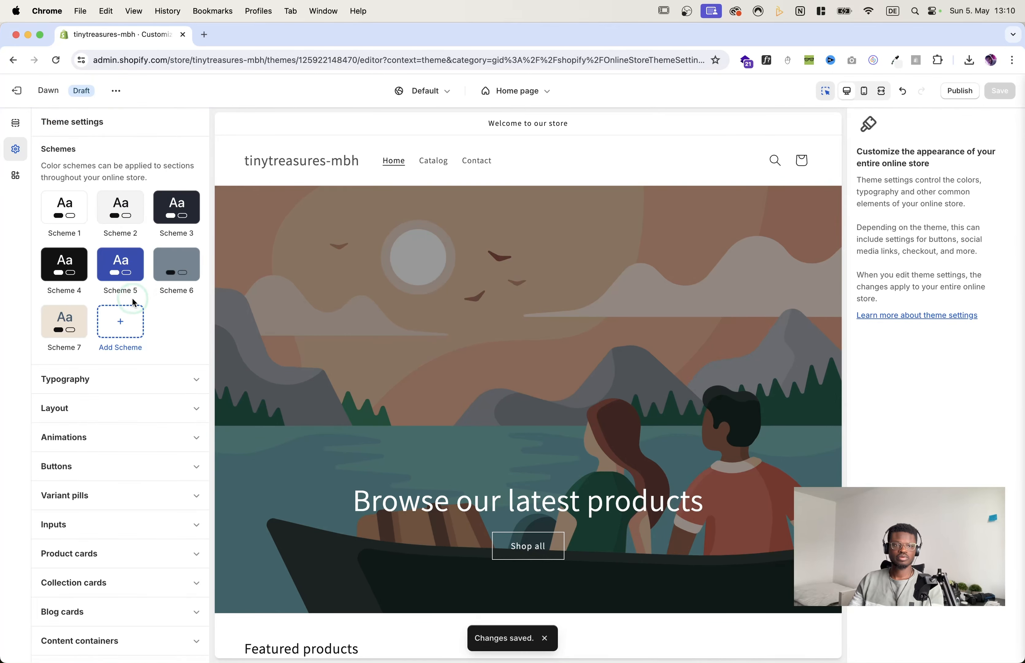
Step: Add another color scheme and set its background color to #B4C5CD
click(121, 321)
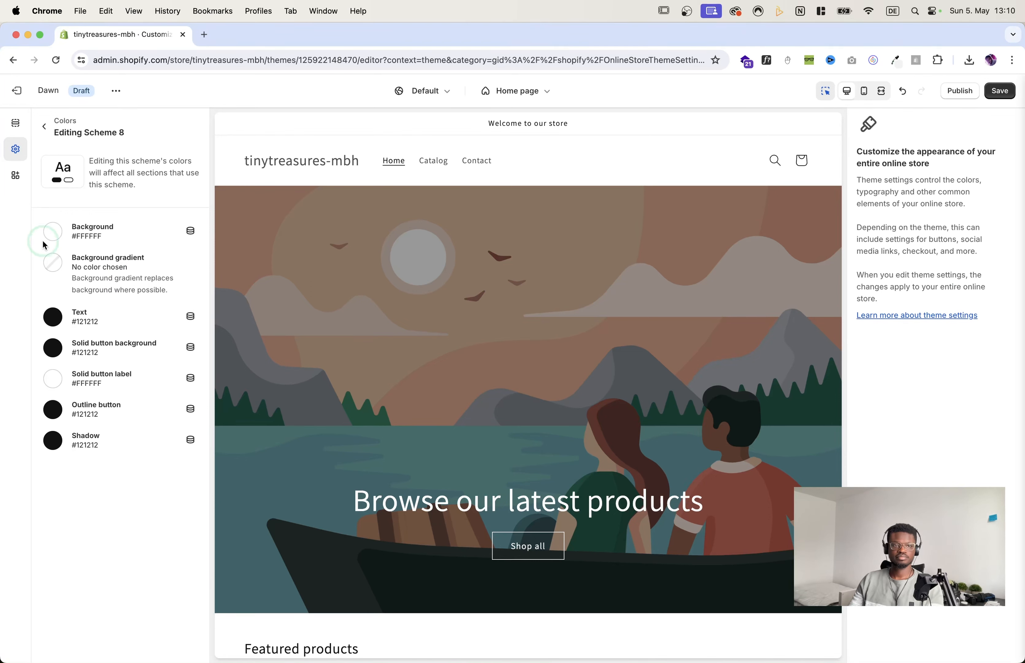
click(48, 235)
click(153, 366)
text(B4C5CD)
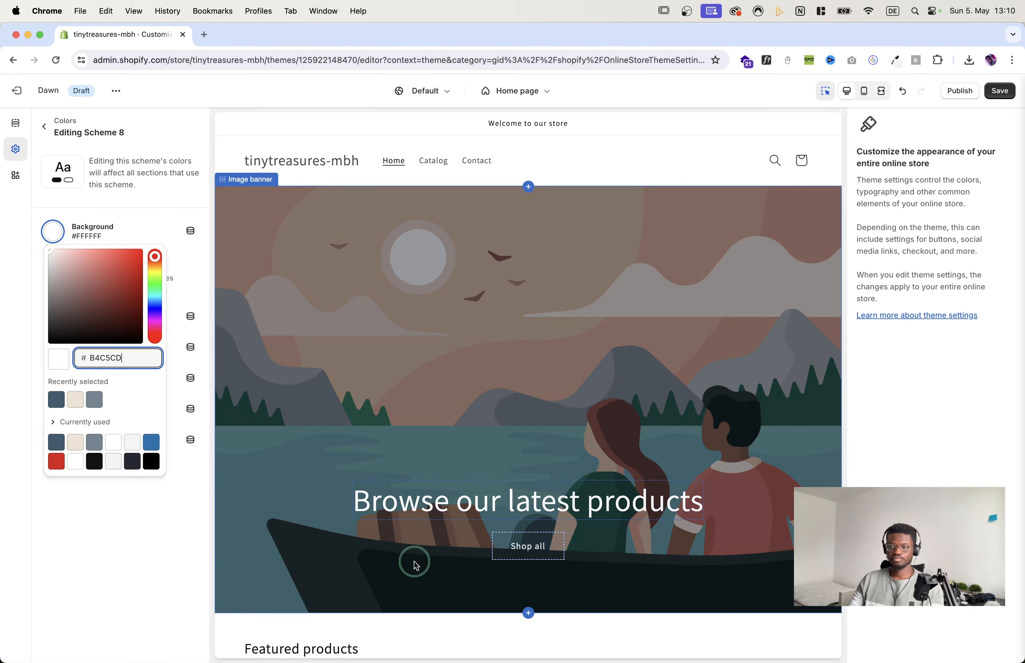
click(168, 549)
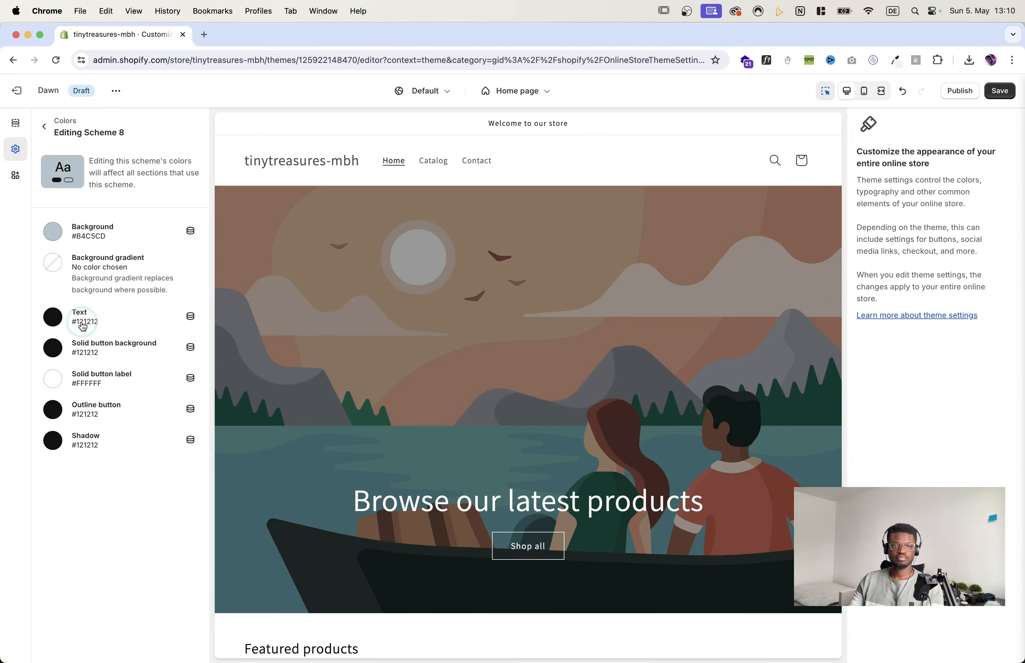
Step: Set the text color of Scheme 8 to #3D5B70, save the theme, and return to the list of color schemes
click(54, 318)
click(119, 443)
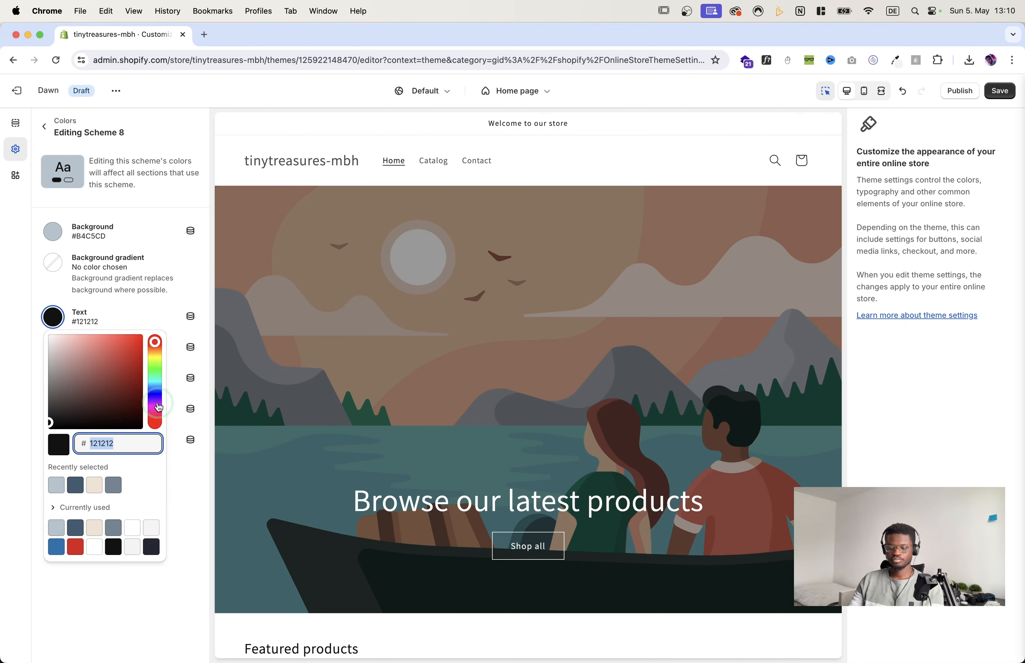
text(3D5B70)
click(119, 578)
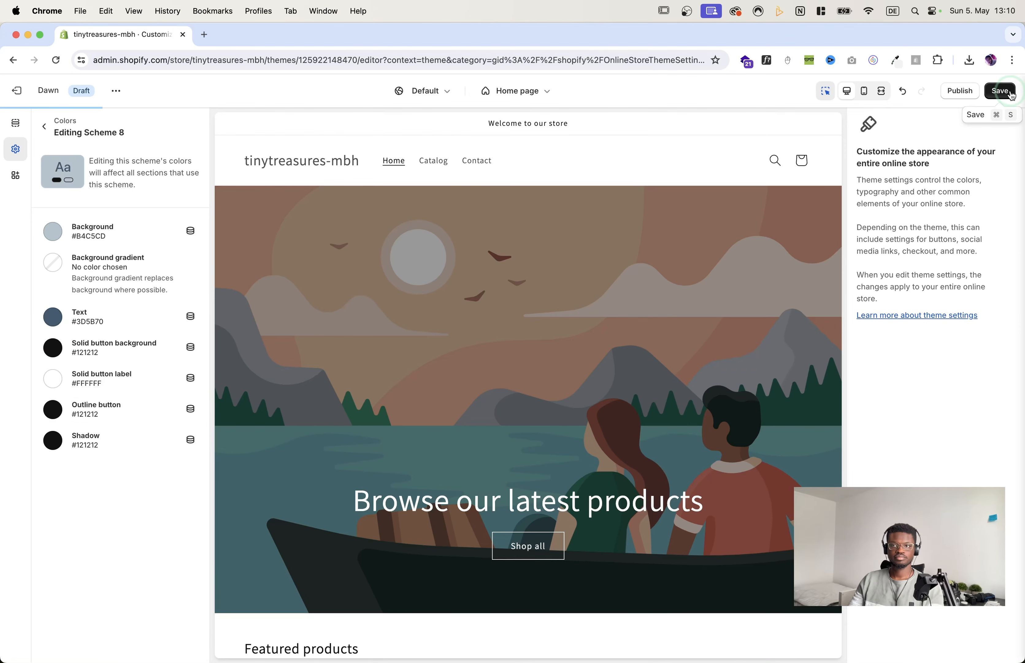
click(999, 90)
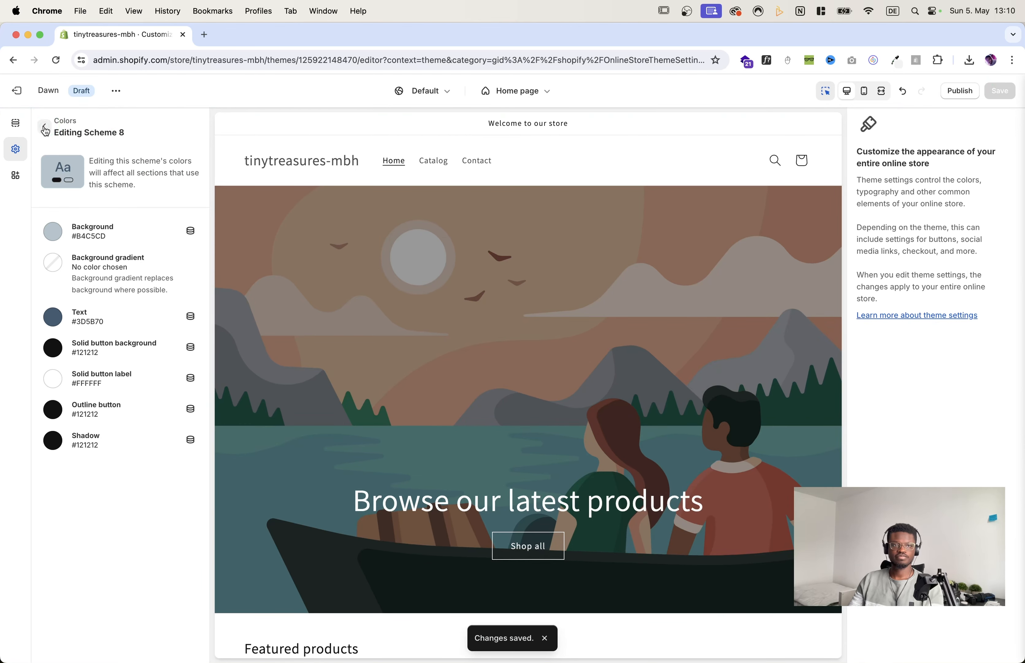
click(45, 129)
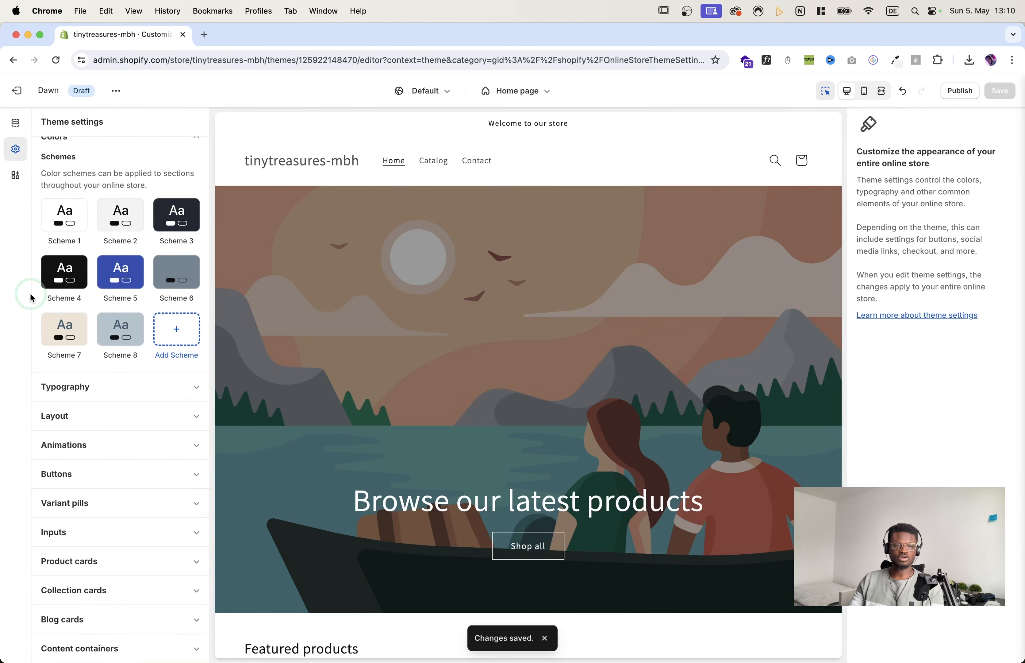
Step: Set the solid button background of Scheme 7 to #EF907C, save the theme, and return to the list of color schemes
click(59, 334)
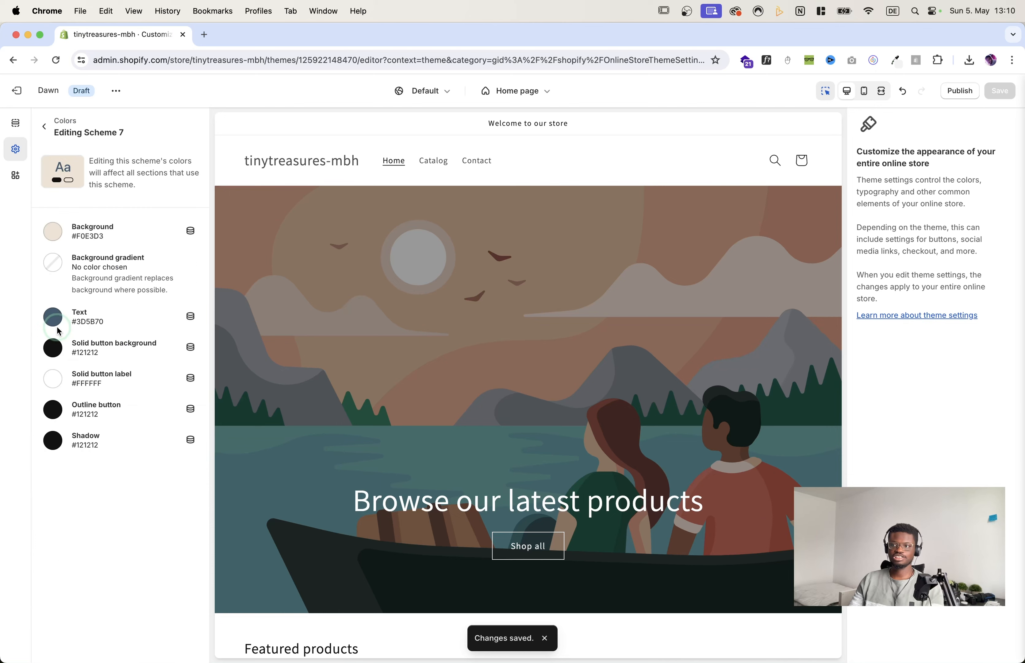
click(27, 295)
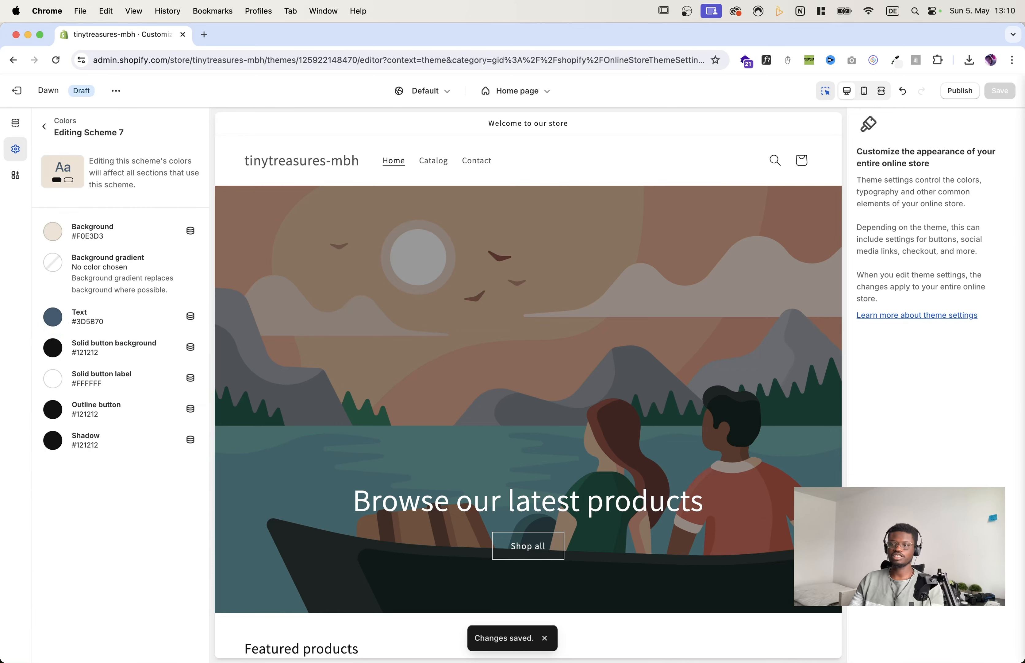
click(53, 347)
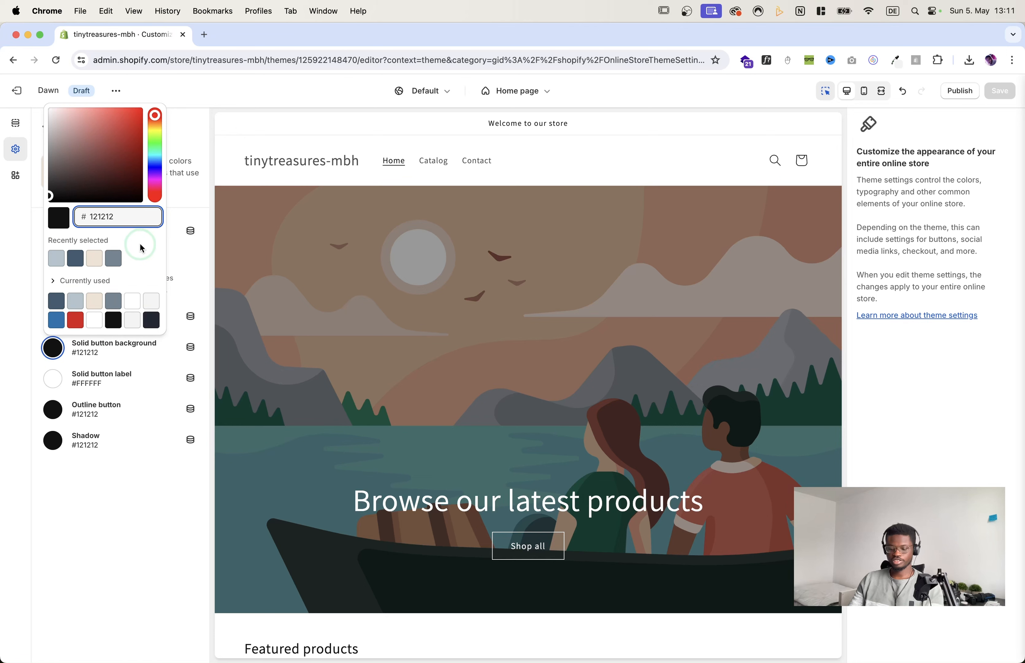
text(EF907C)
click(135, 457)
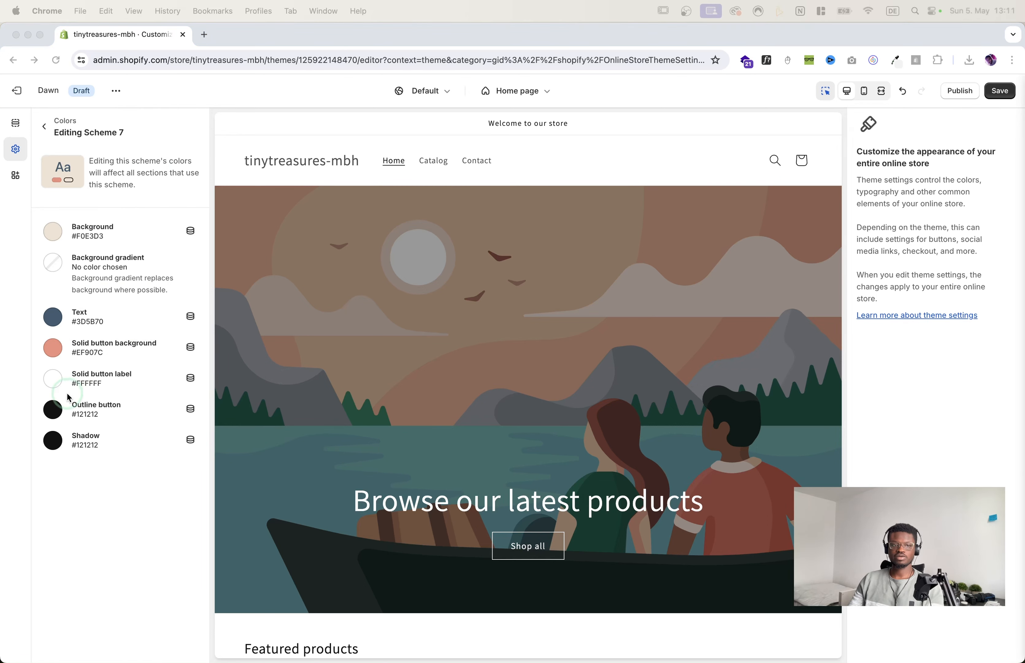
click(60, 353)
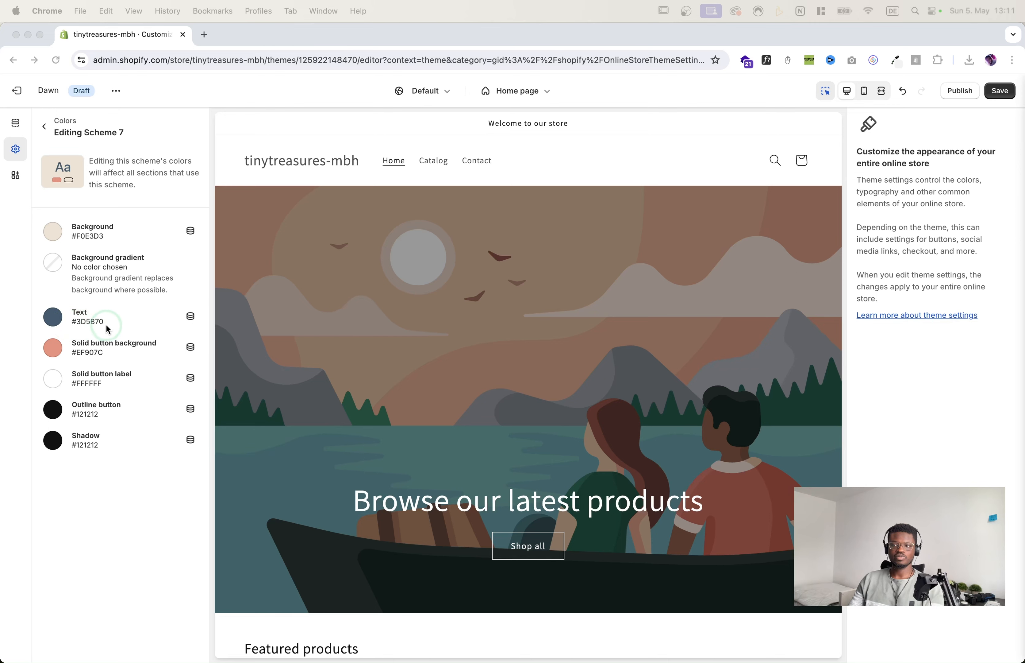
click(1003, 101)
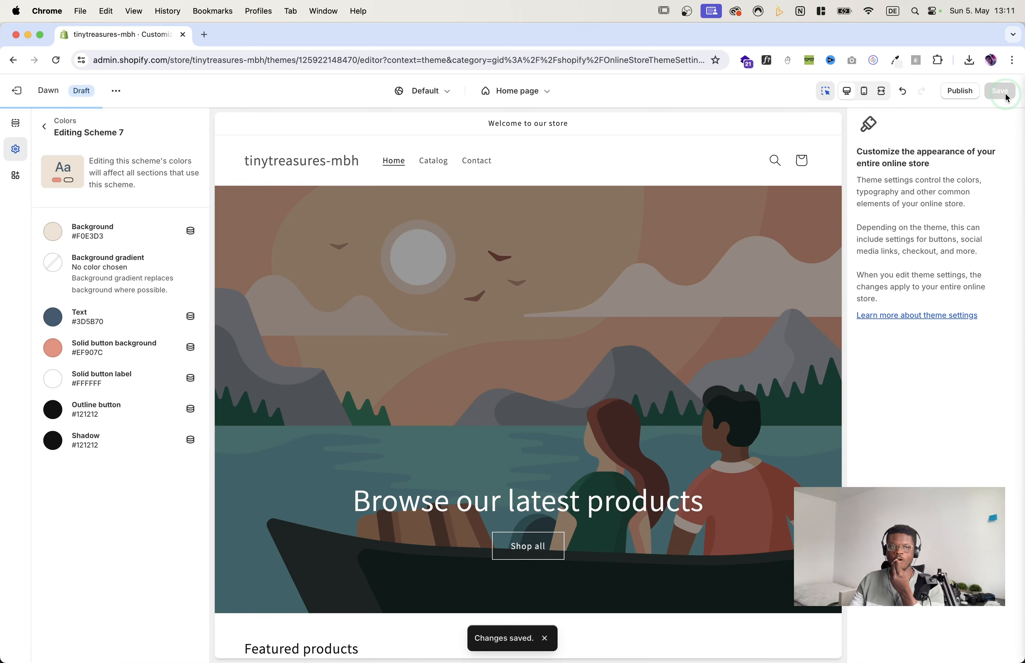
click(45, 127)
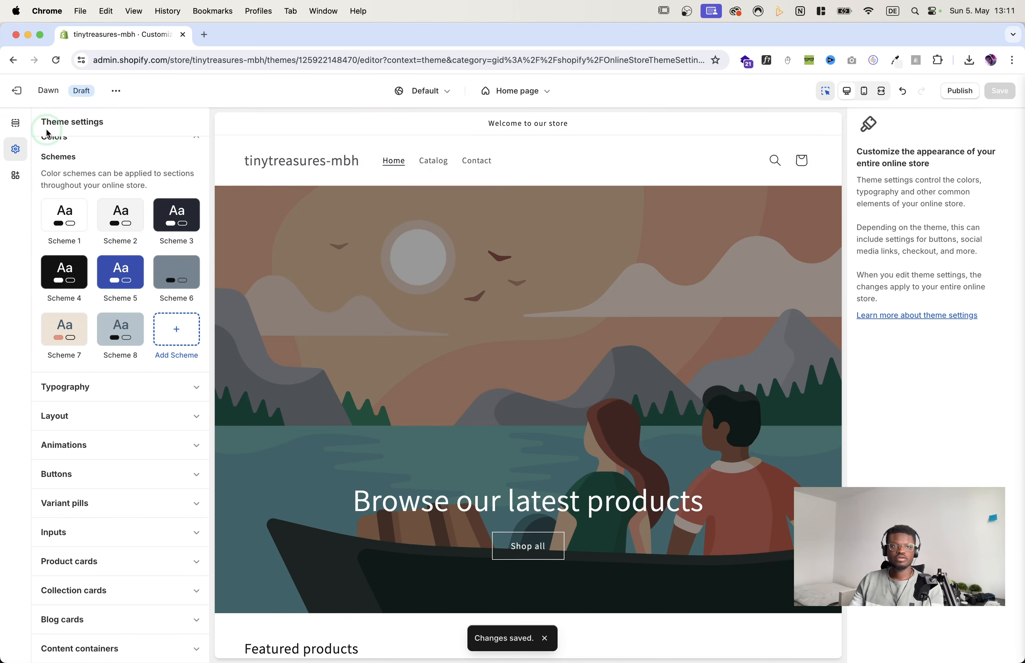
Step: Add another color scheme and set its background color to #F8D9A3
click(159, 151)
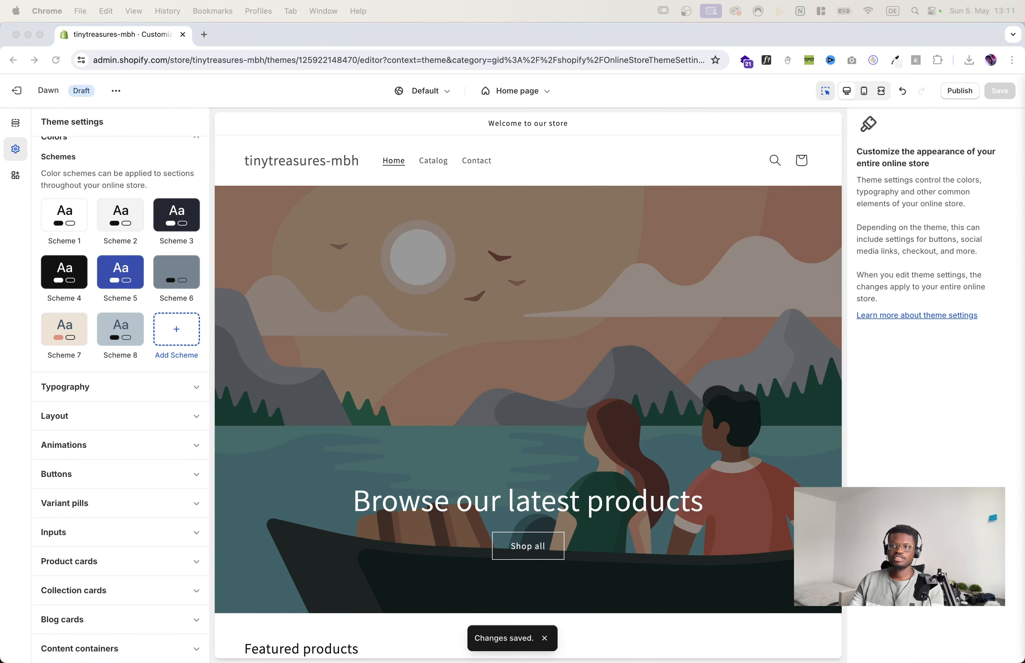
click(176, 329)
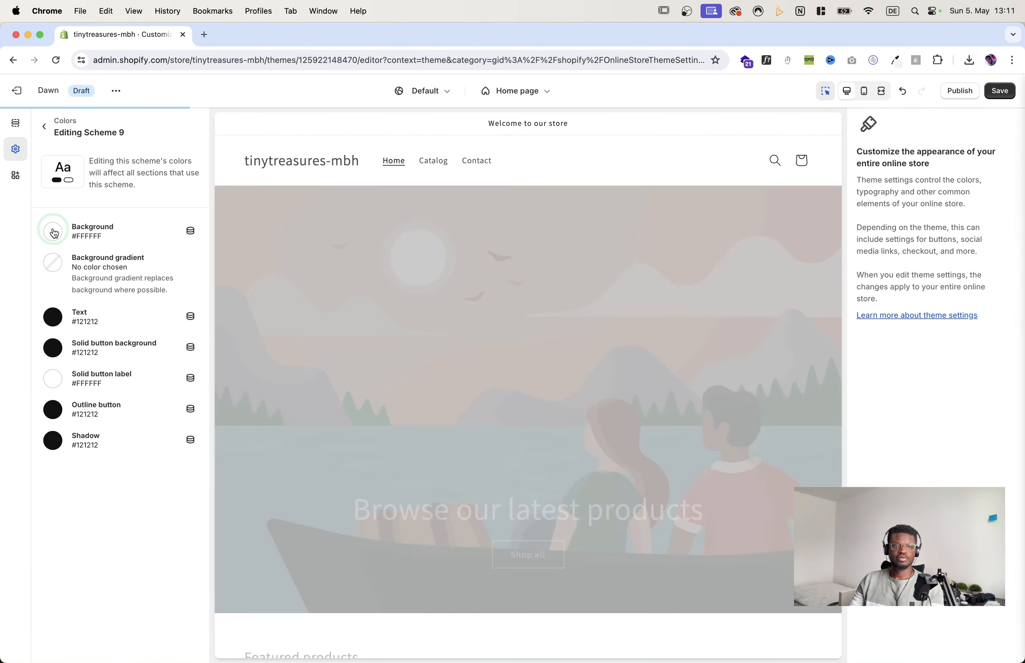
click(53, 230)
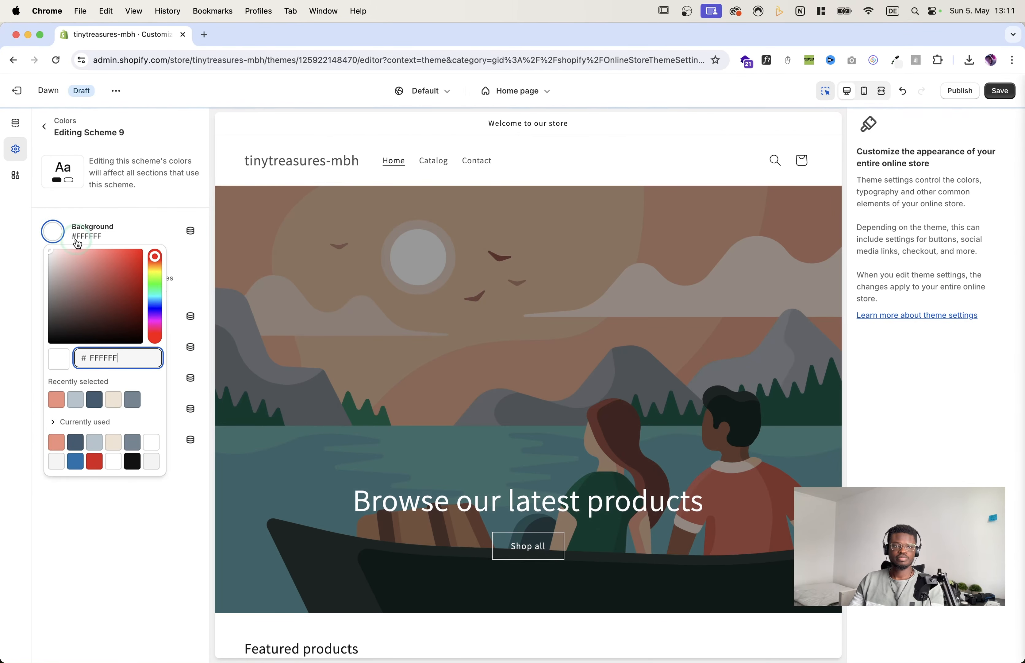
click(128, 358)
key(super+a)
text(F8D9A3)
click(146, 522)
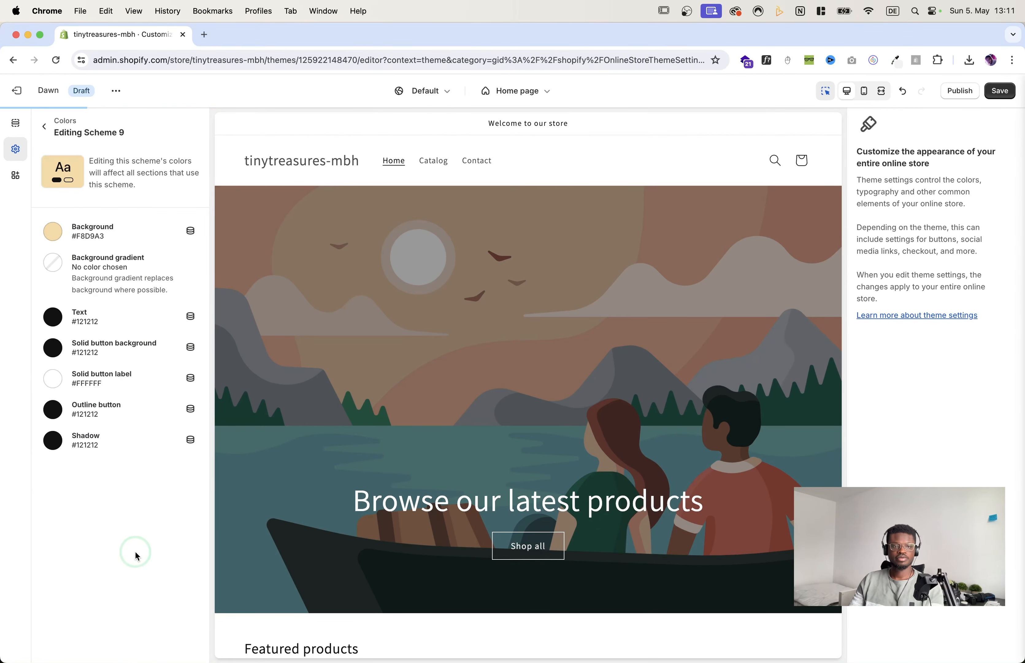
Step: Set the text color of Scheme 9 to the recently used dark blue #3D5B70 and save the theme
click(54, 317)
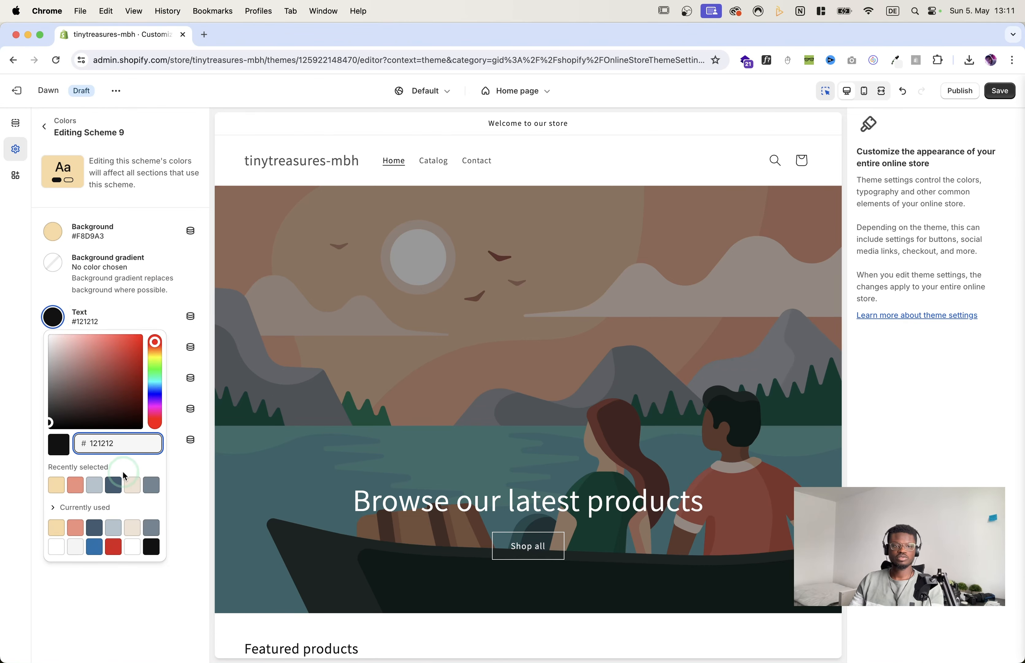
click(113, 485)
click(148, 586)
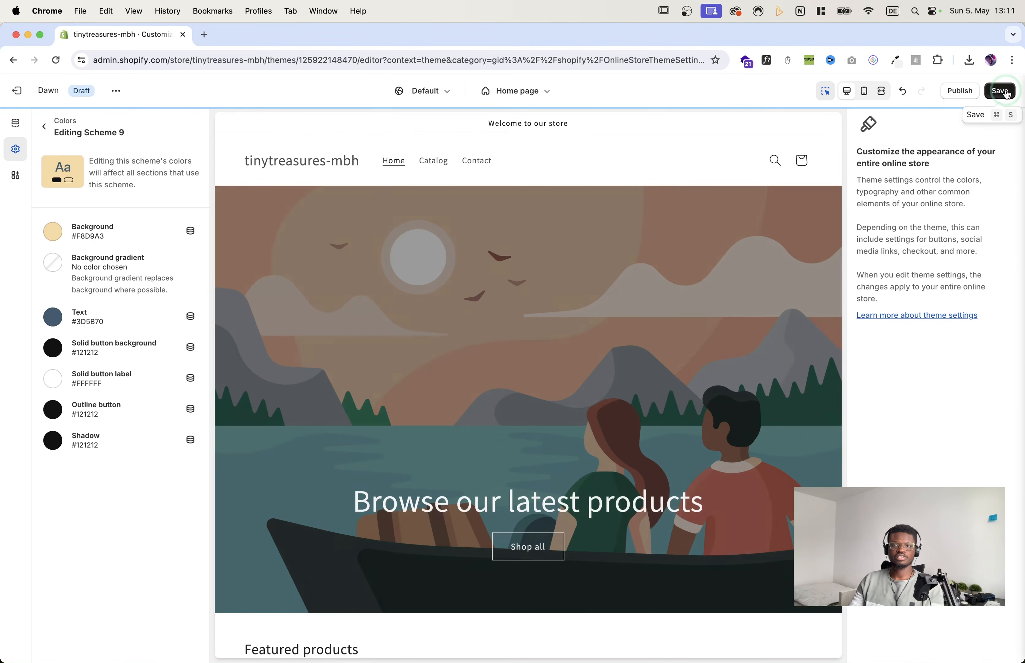
click(1006, 92)
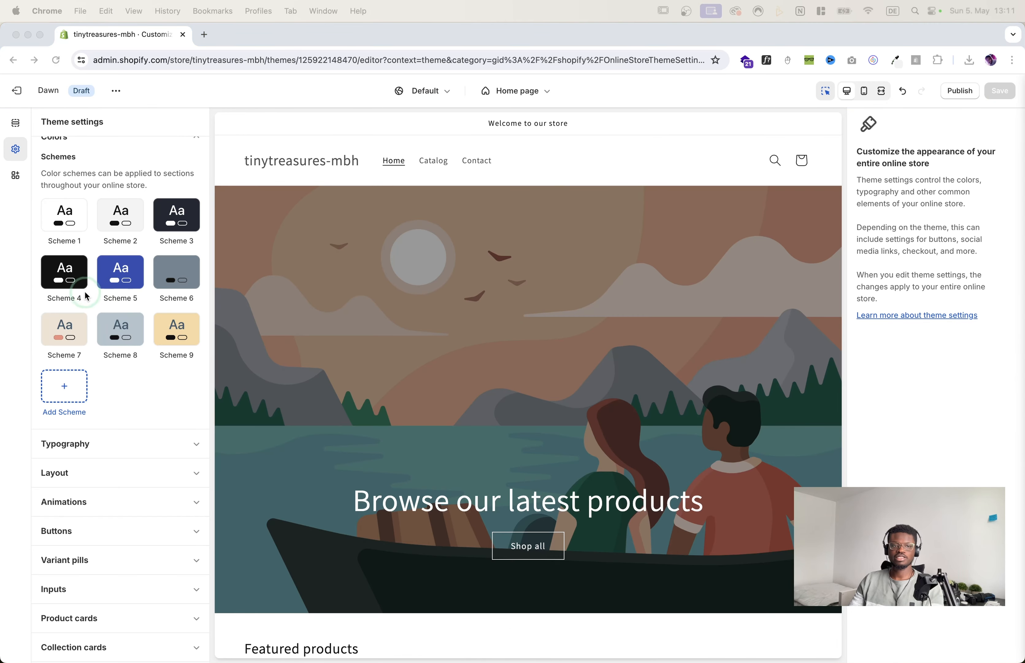
Step: Add another color scheme, keep its white background, and set its text color to the recently used dark blue #3D5B70
click(59, 384)
click(64, 391)
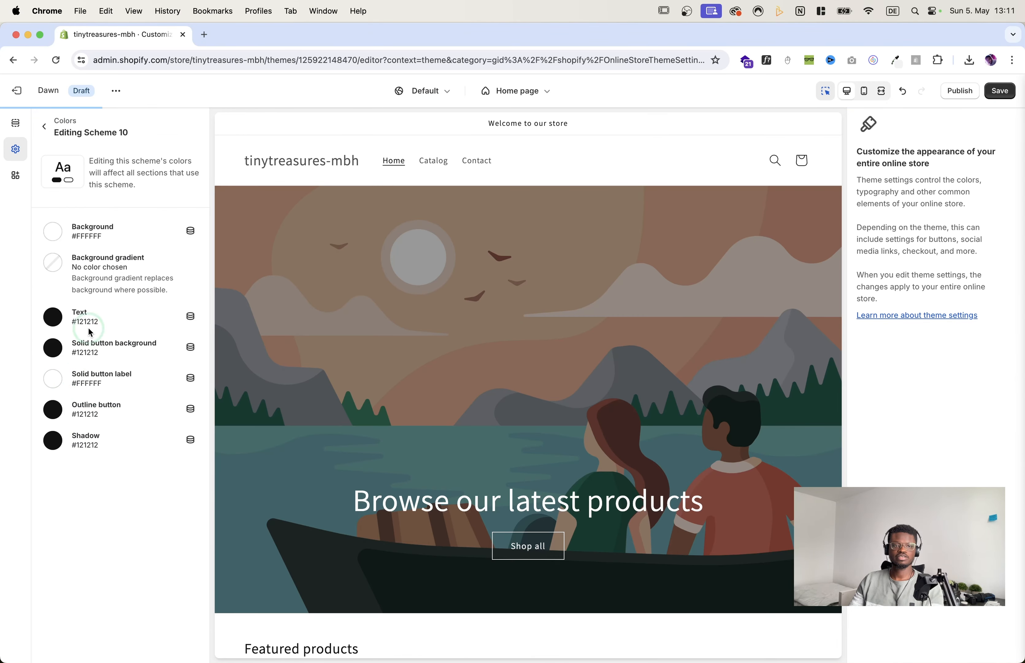
click(52, 231)
click(131, 586)
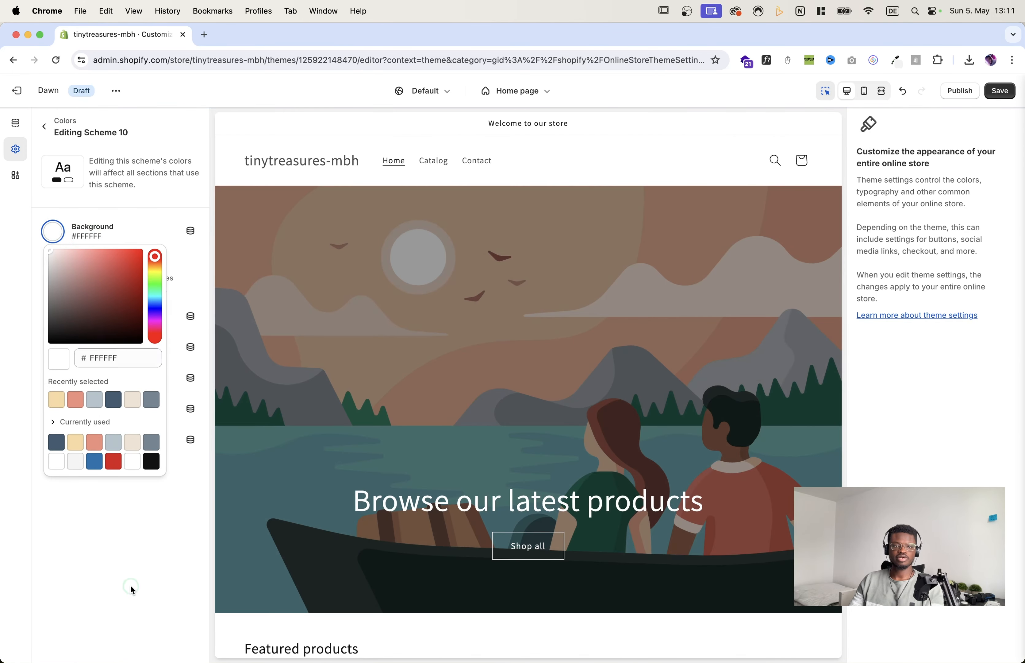
click(56, 329)
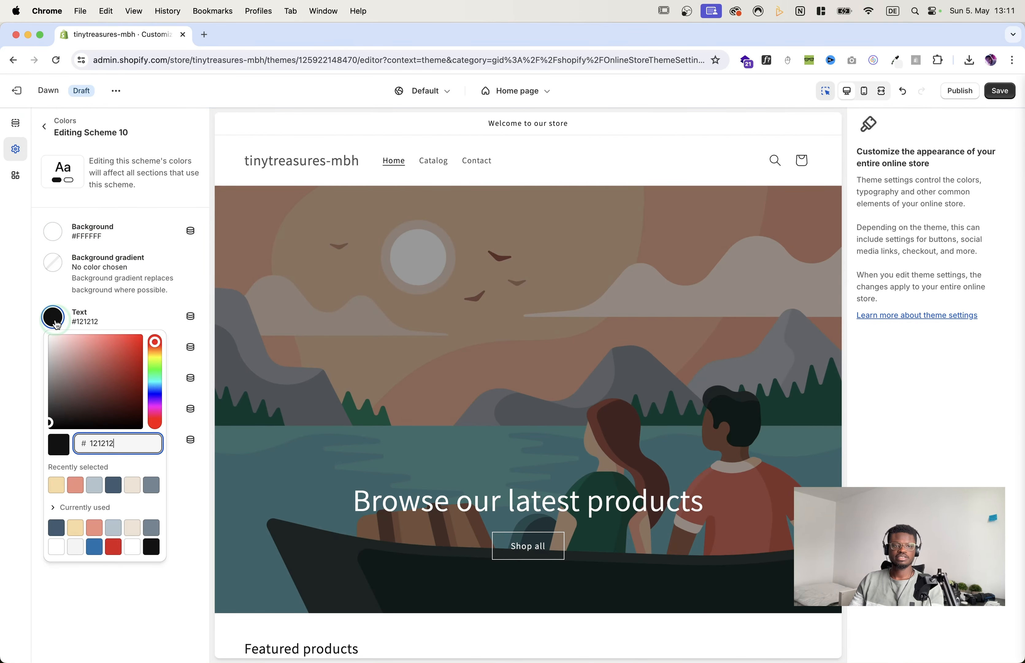
click(104, 486)
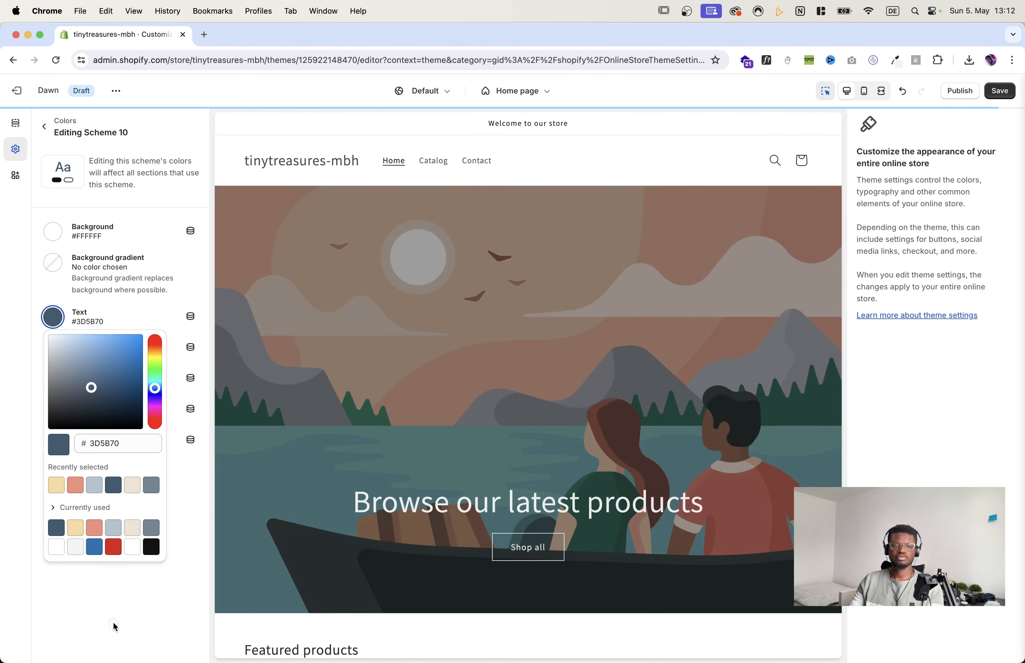
click(115, 627)
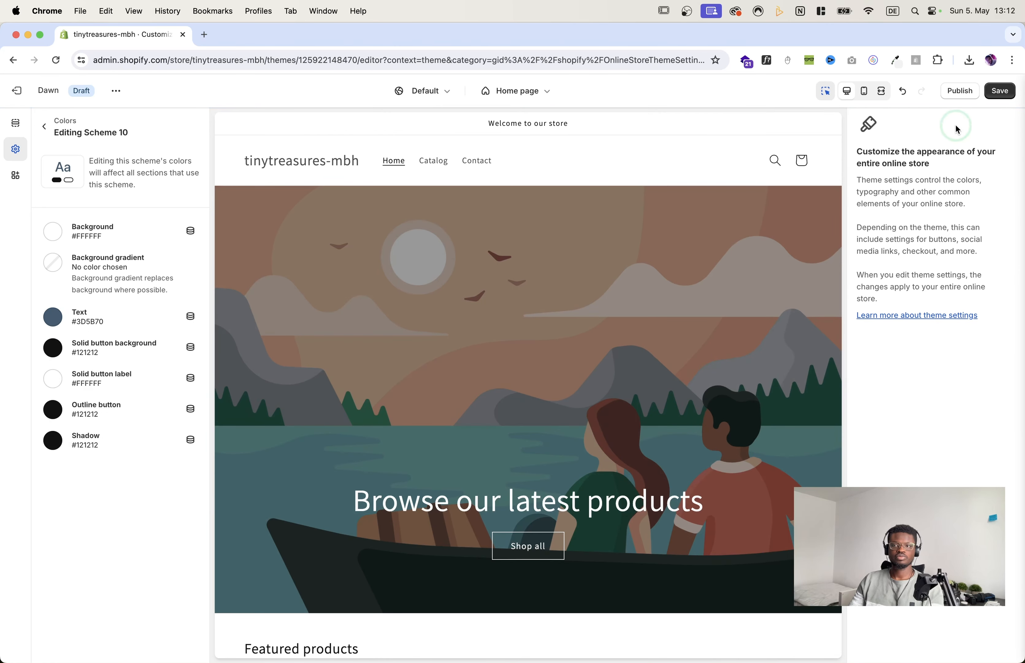
Step: Save the theme with the new white color scheme and return to the list of color schemes
click(1006, 97)
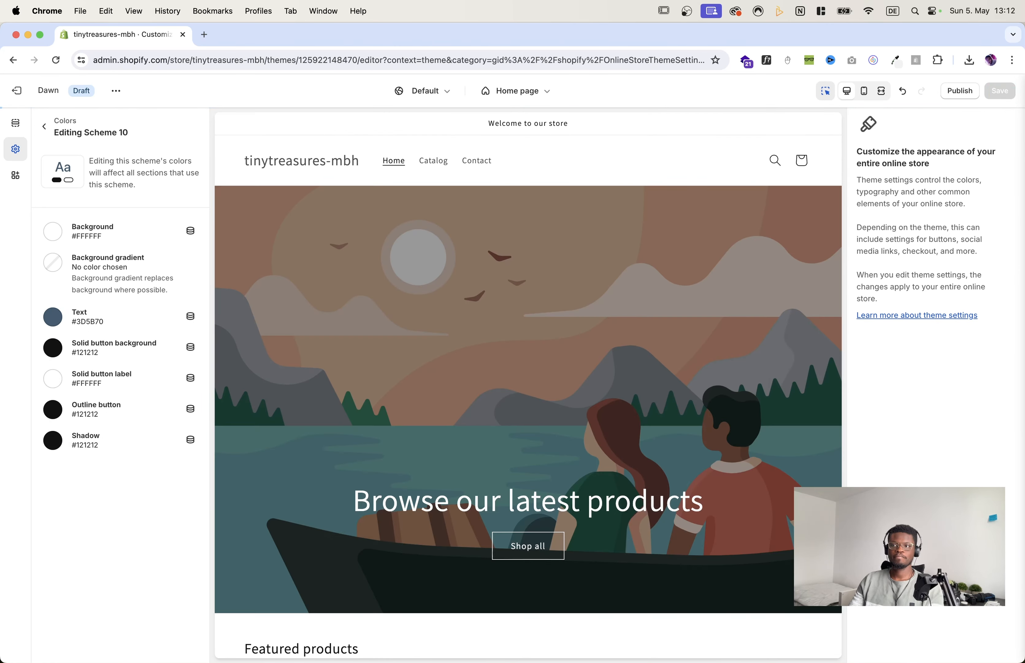
click(51, 127)
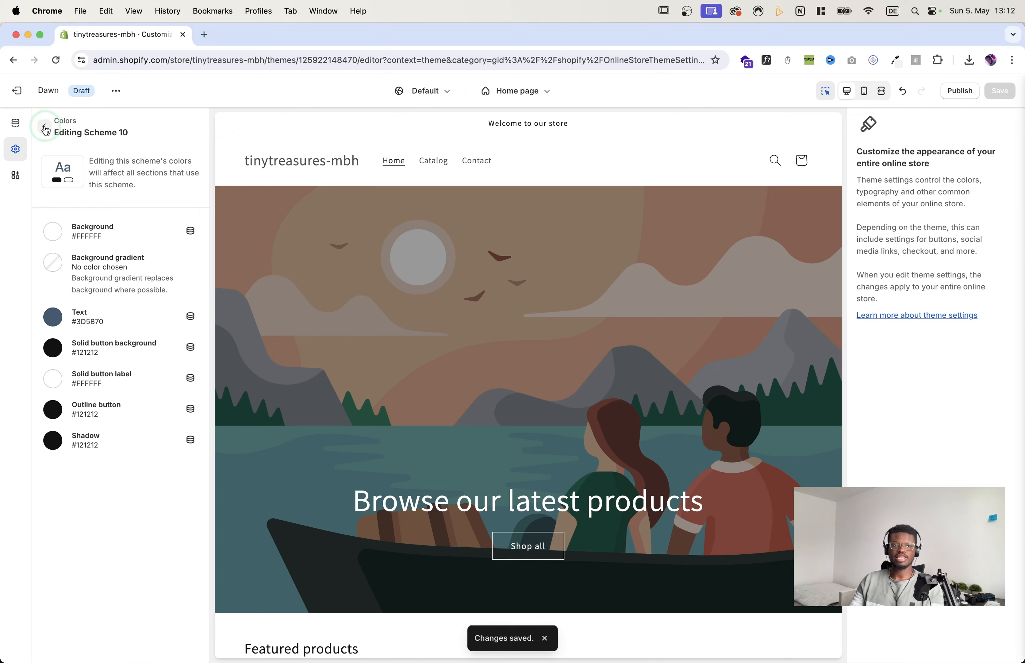
click(46, 129)
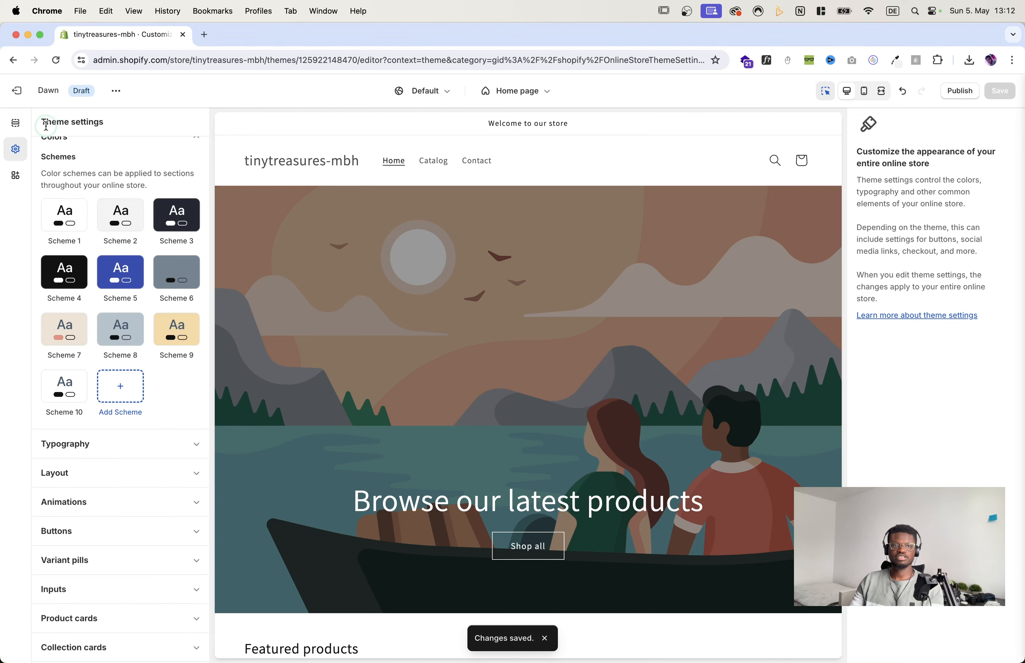
Step: Add another color scheme, set its background color to #F0C8BE, and save the theme
click(116, 390)
click(53, 232)
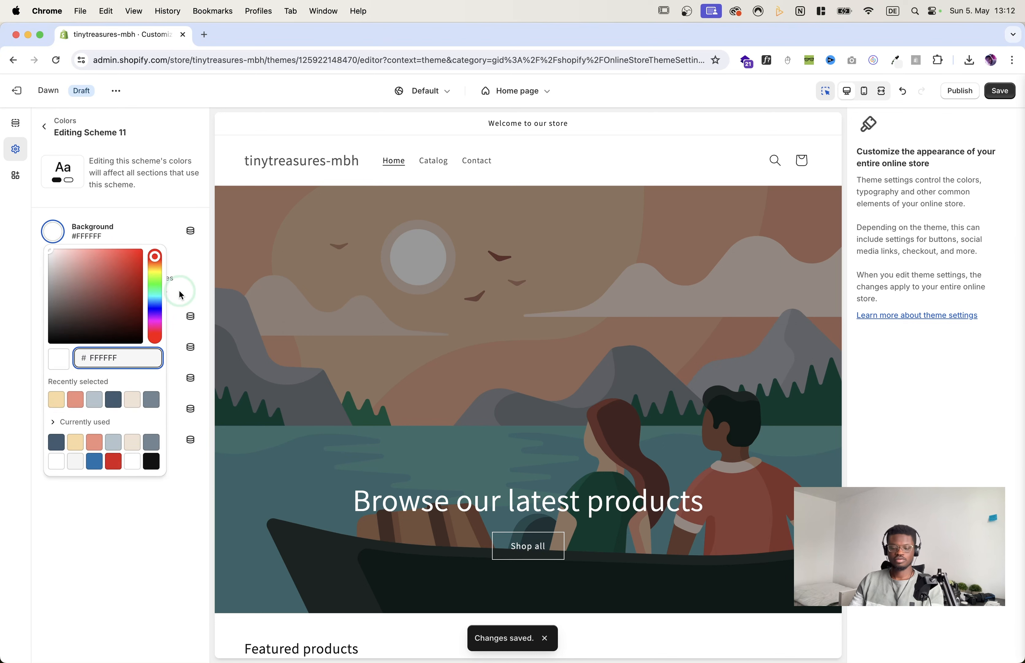
text(F0C8BE)
click(80, 604)
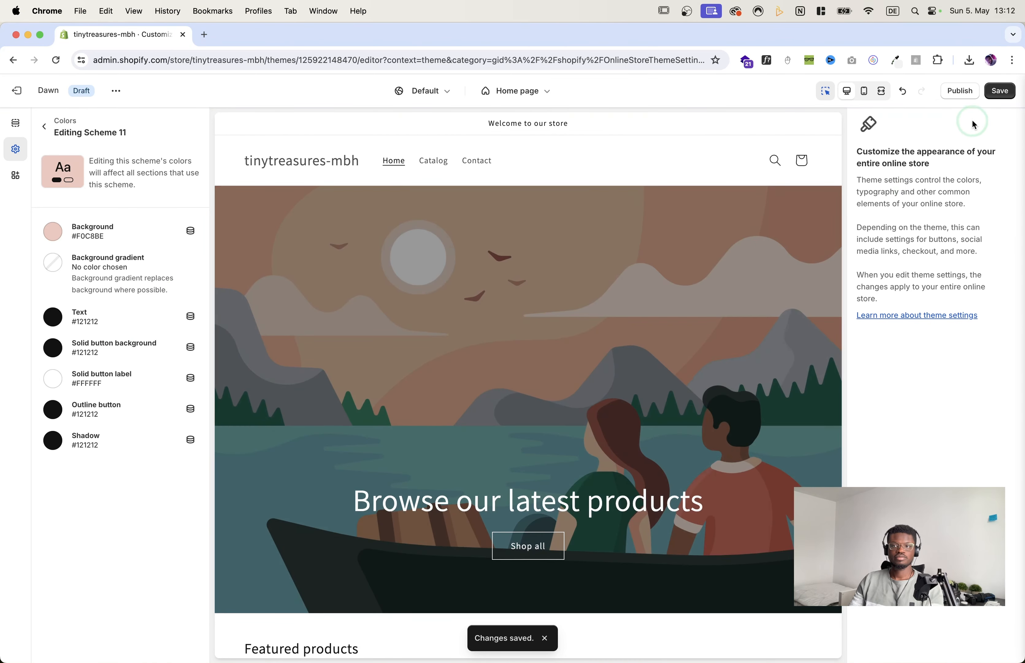
click(1003, 98)
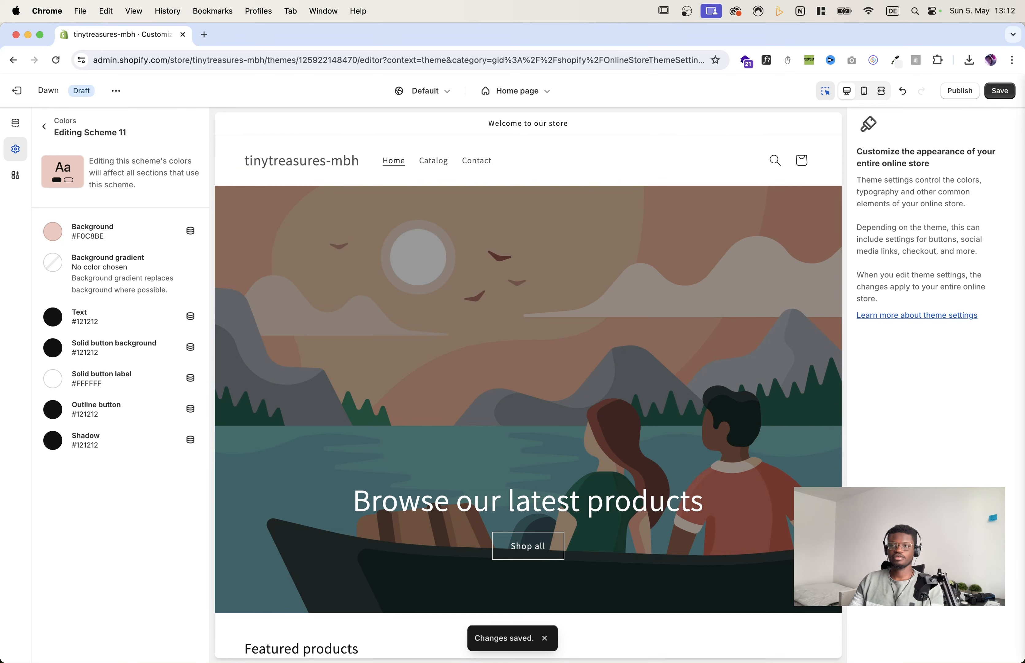
Step: Set the text color of Scheme 11 to the recently used dark blue #3D5B70
click(53, 316)
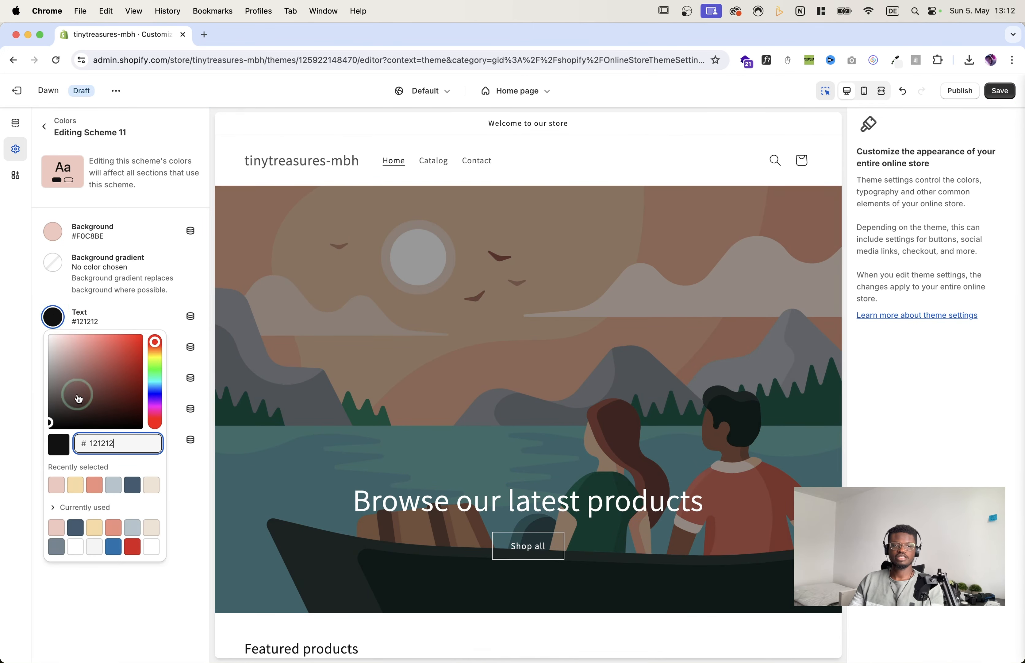
click(132, 485)
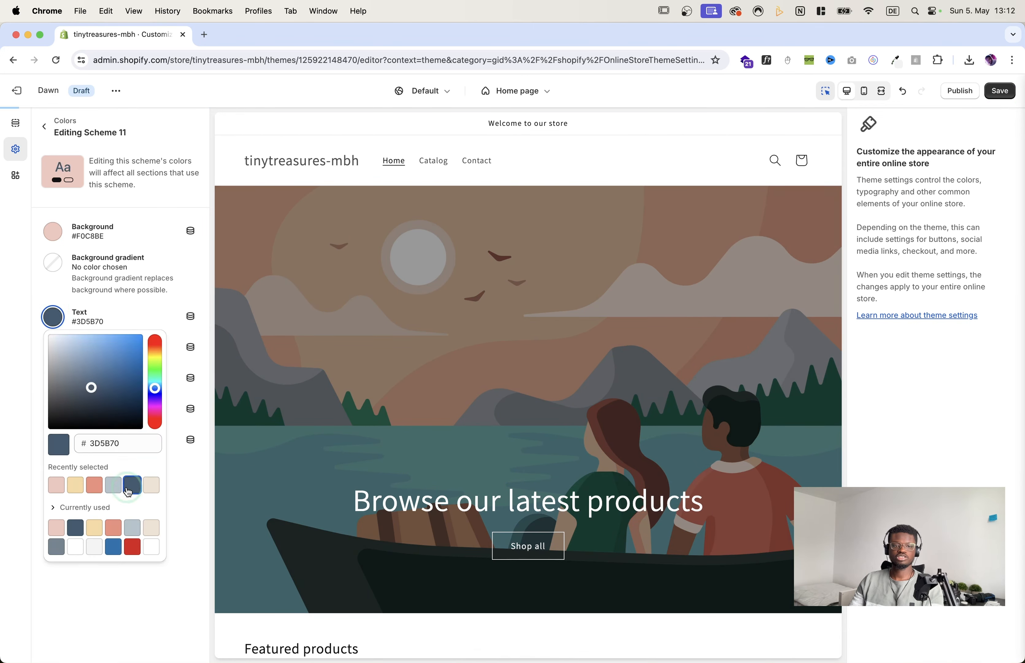
click(105, 599)
Step: Set the solid button background of Scheme 11 to #EF907C, save the theme, and return to the list of color schemes
click(52, 347)
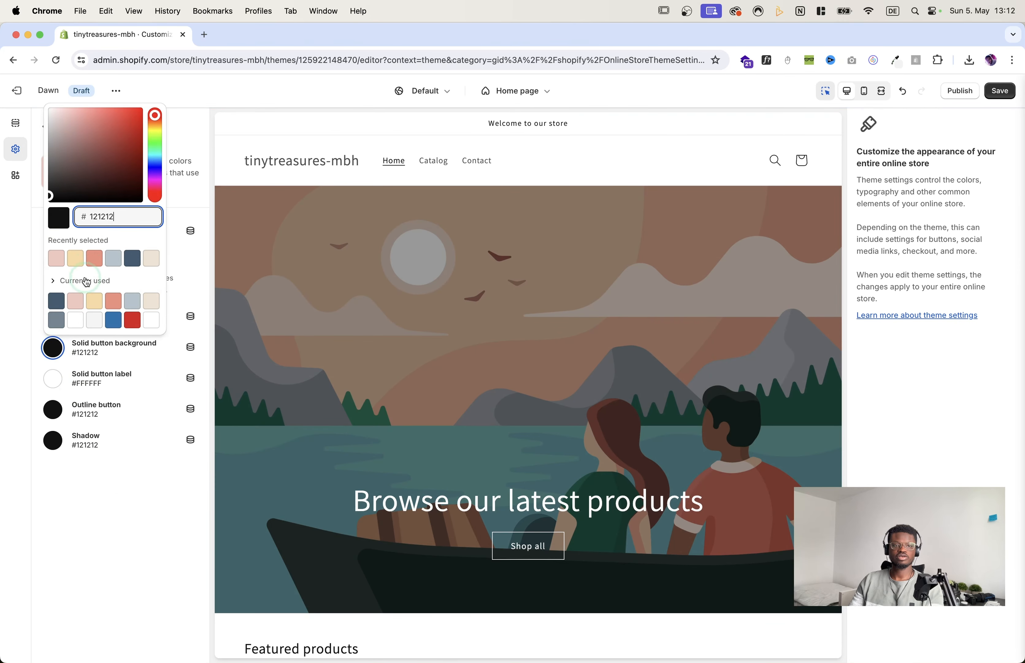
click(94, 260)
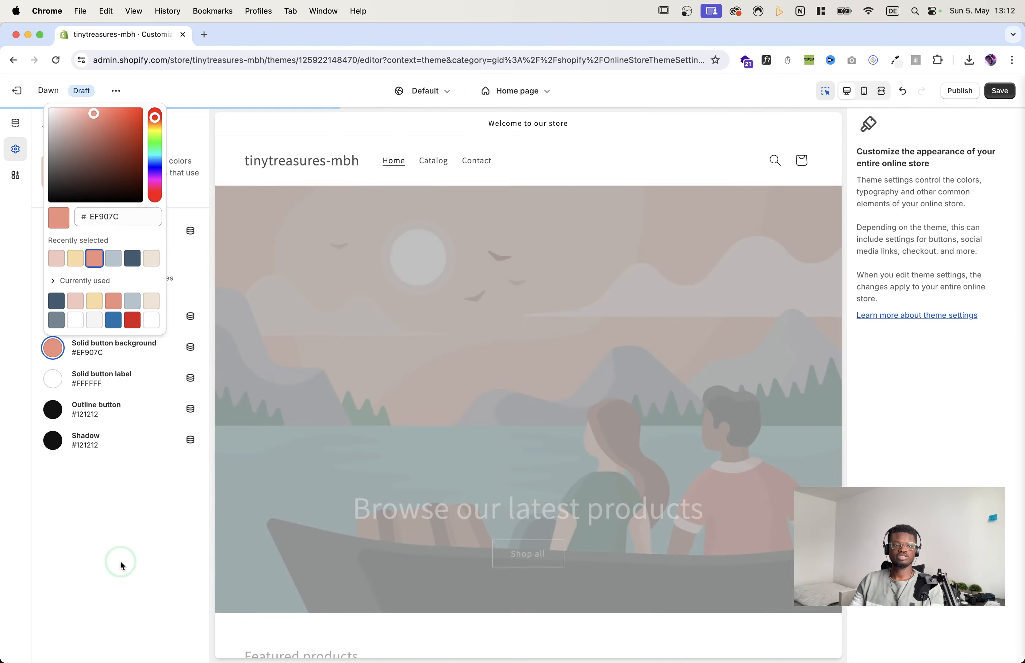
click(120, 560)
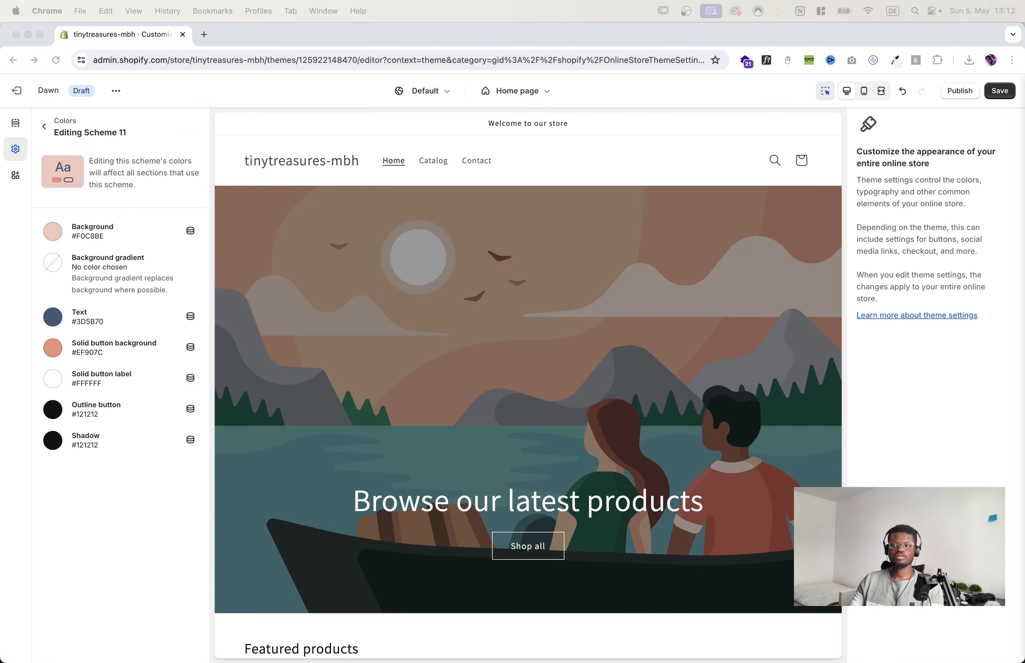
click(999, 91)
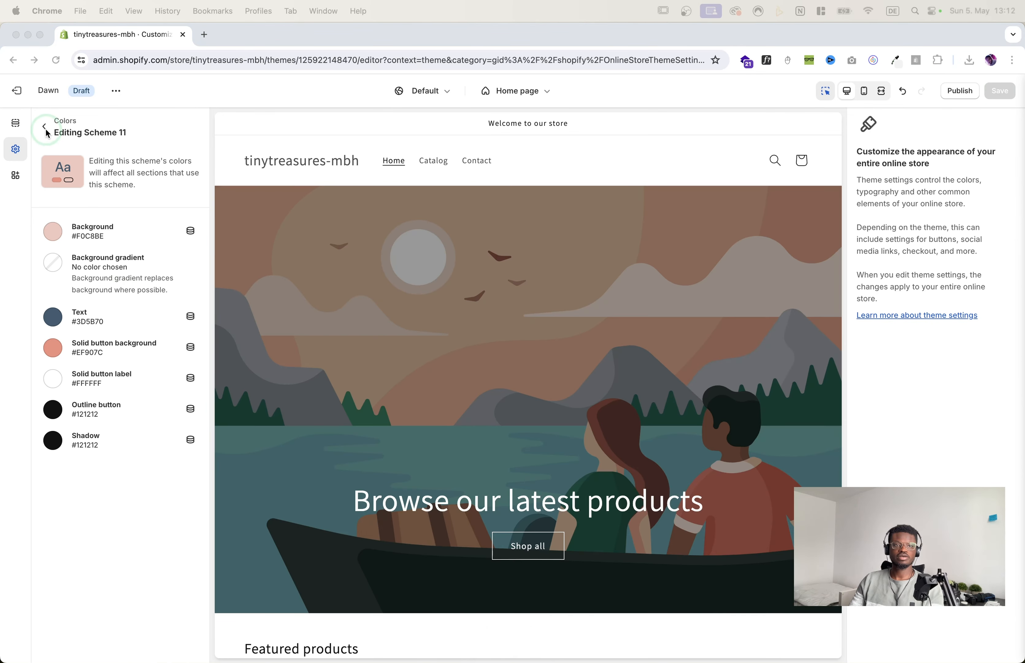
click(45, 127)
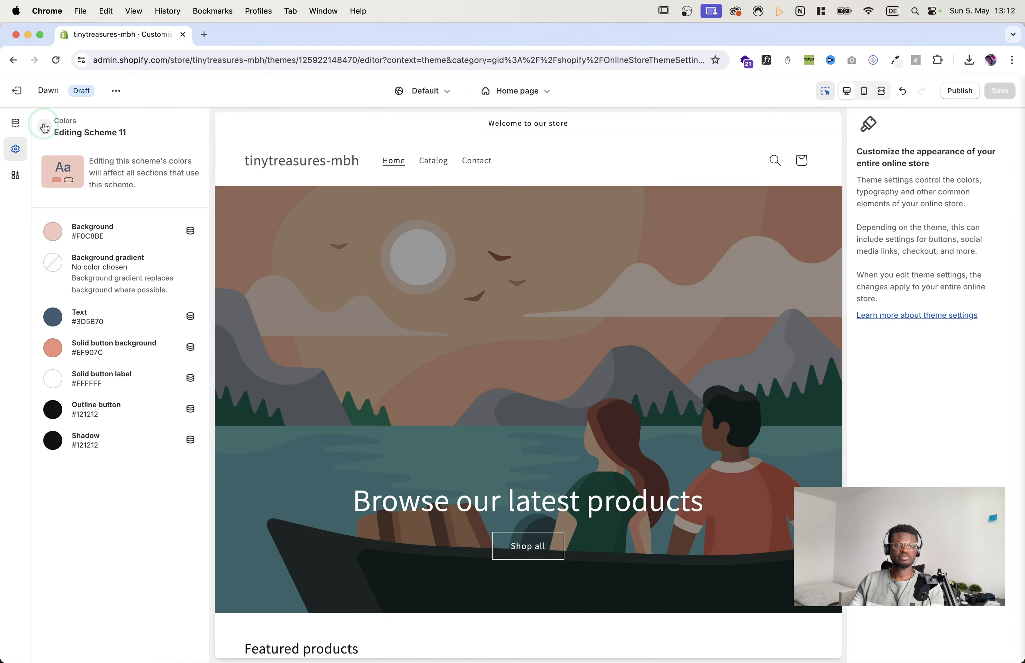
Step: Add another color scheme and set its background color to #A0BB88
click(180, 389)
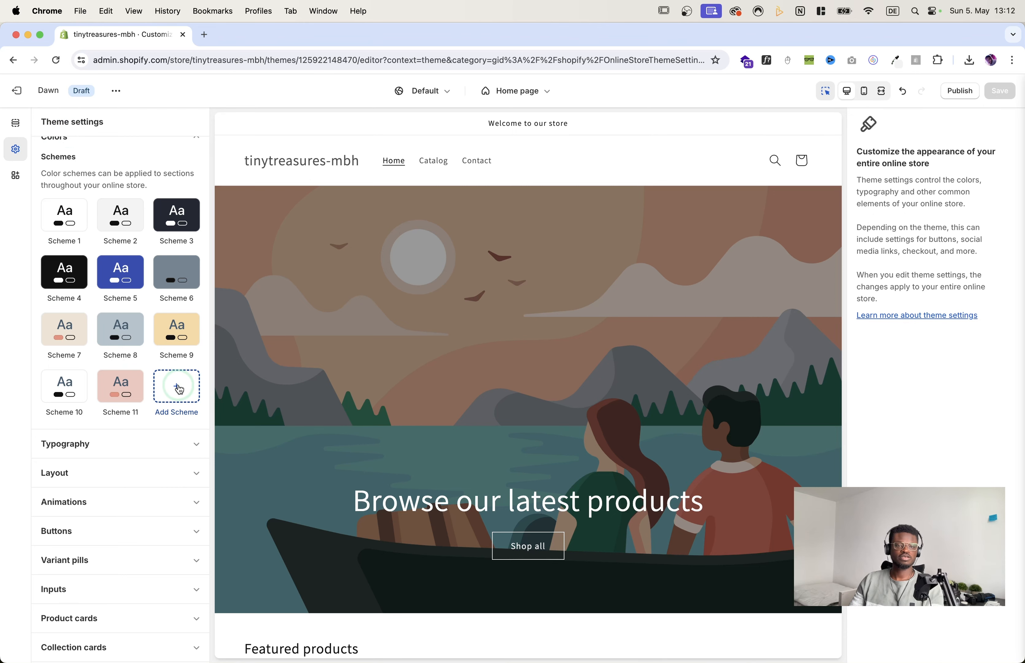
click(179, 388)
click(48, 240)
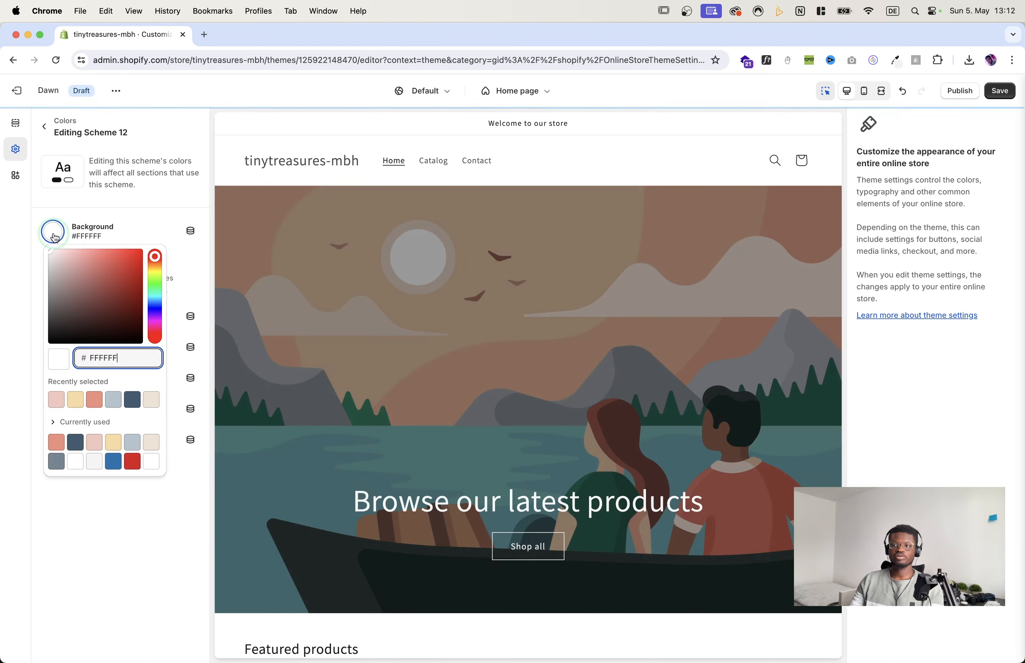
double_click(140, 356)
text(A0BB88)
click(120, 511)
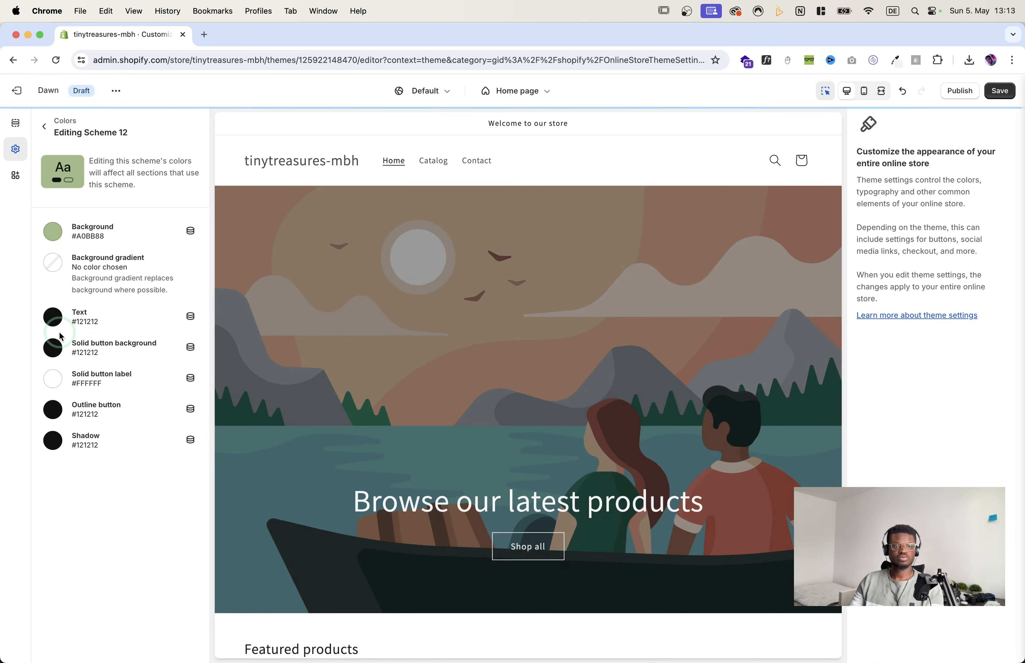
Step: Set the text color of Scheme 12 to the recently used dark blue #3D5B70
click(56, 318)
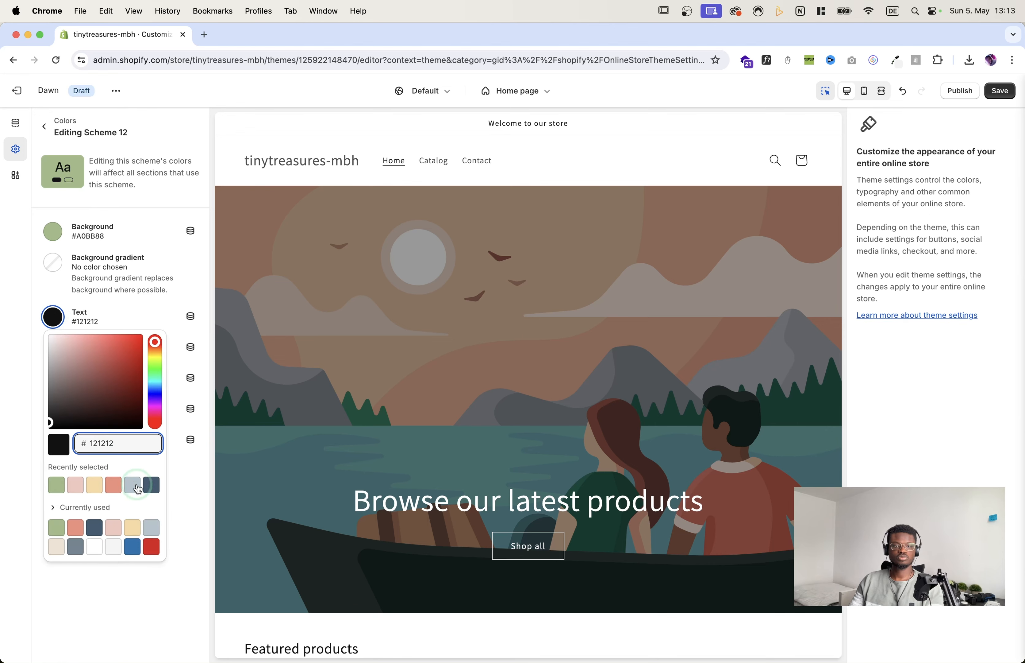
click(152, 484)
click(150, 627)
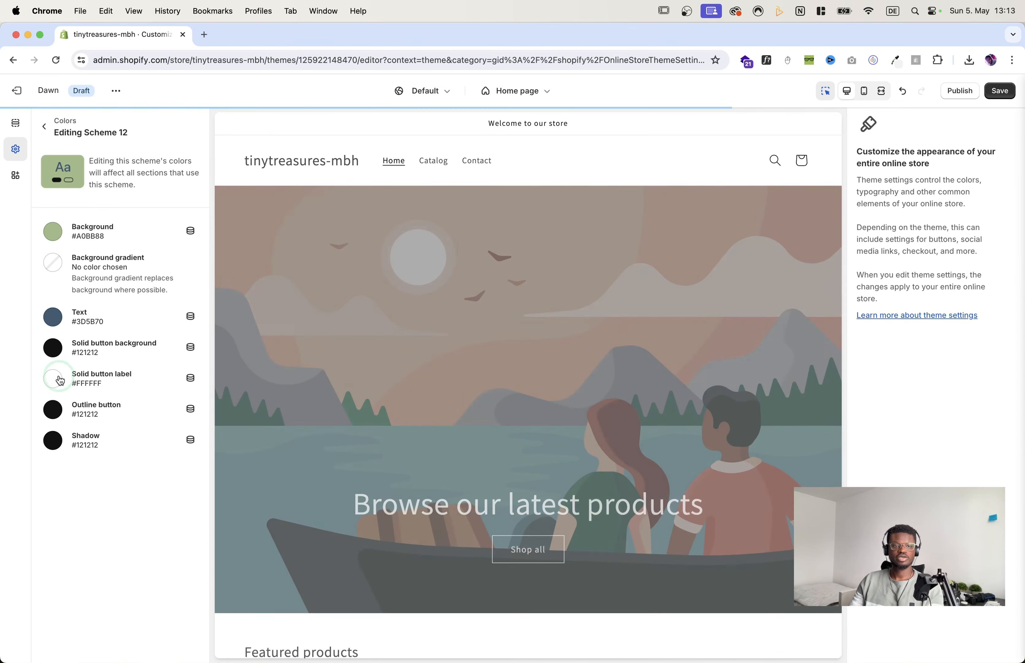
Step: Set the solid button background of Scheme 12 to the recently used coral #EF907C and save the theme
click(58, 354)
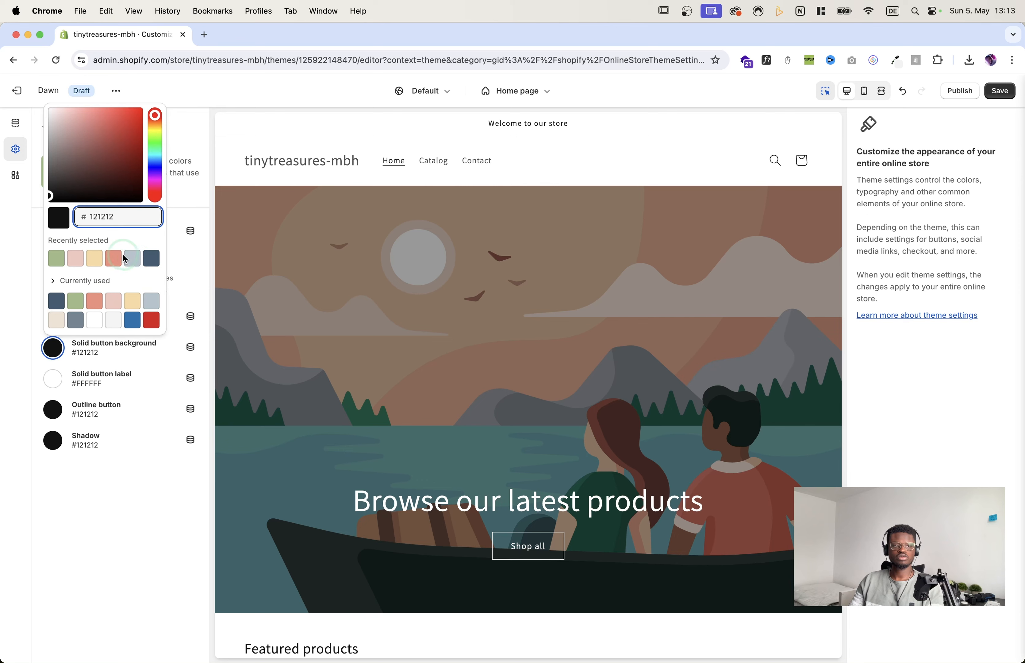
click(114, 258)
click(125, 511)
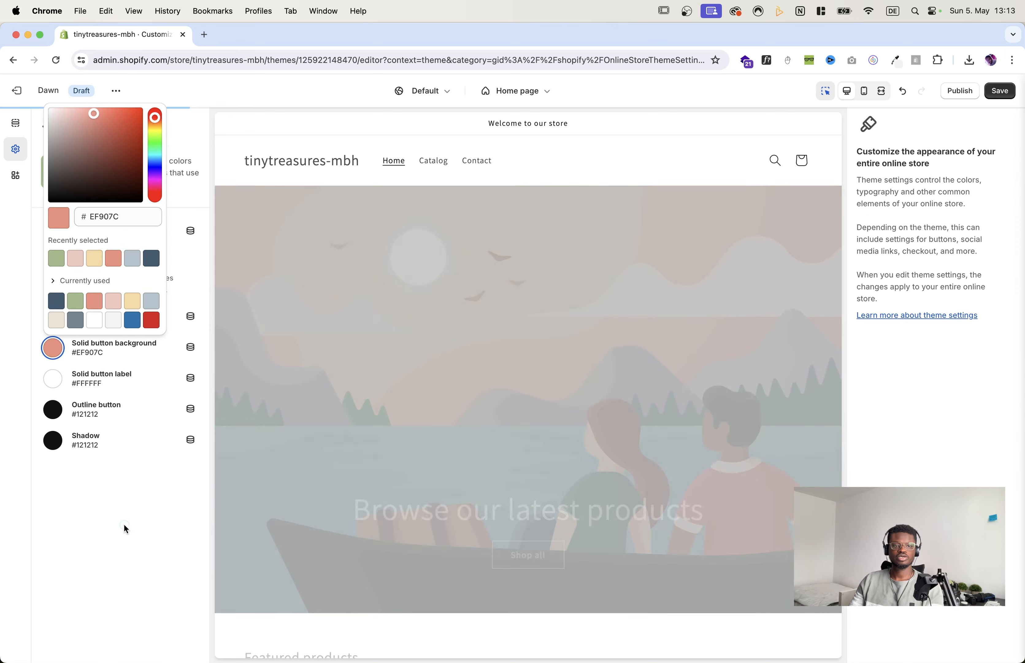
click(709, 191)
click(10, 357)
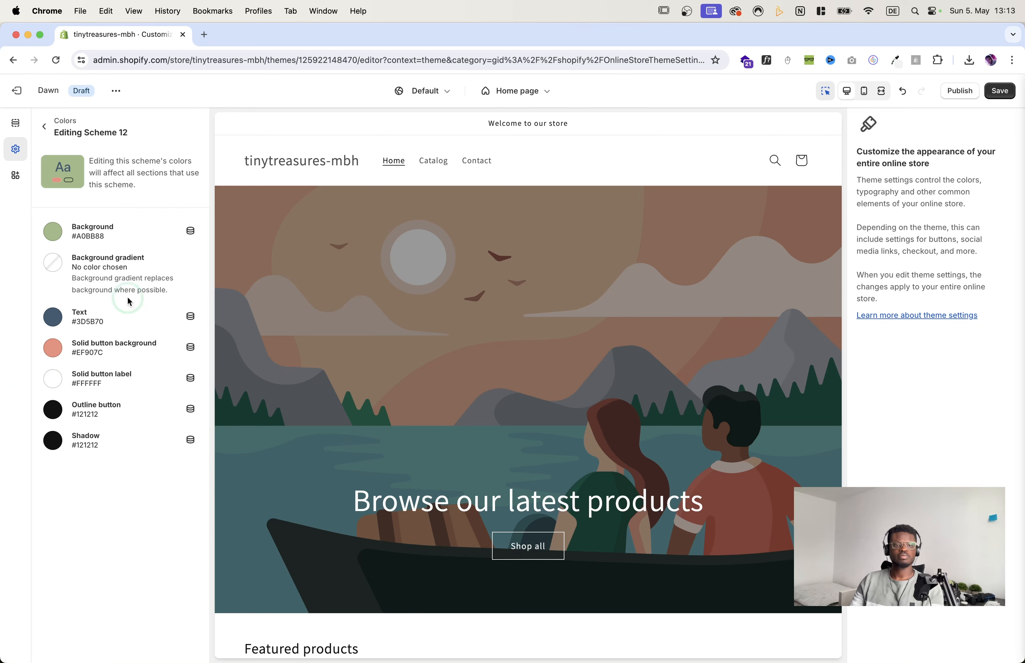
click(998, 93)
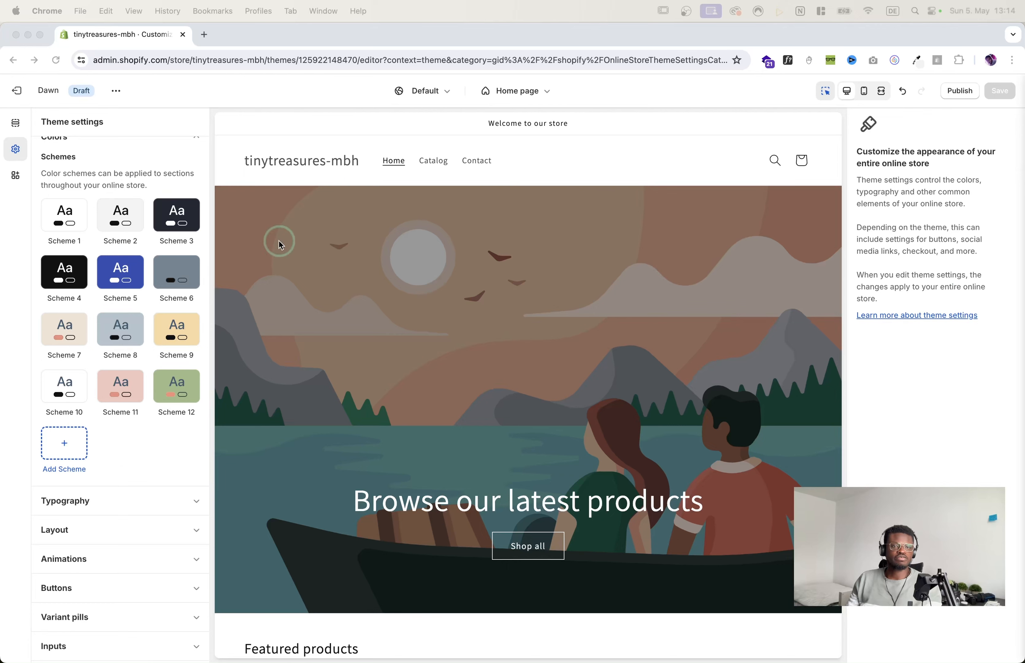
Step: Collapse the color settings and open the font selection for headings in the typography settings
scroll(172, 158, up, 2)
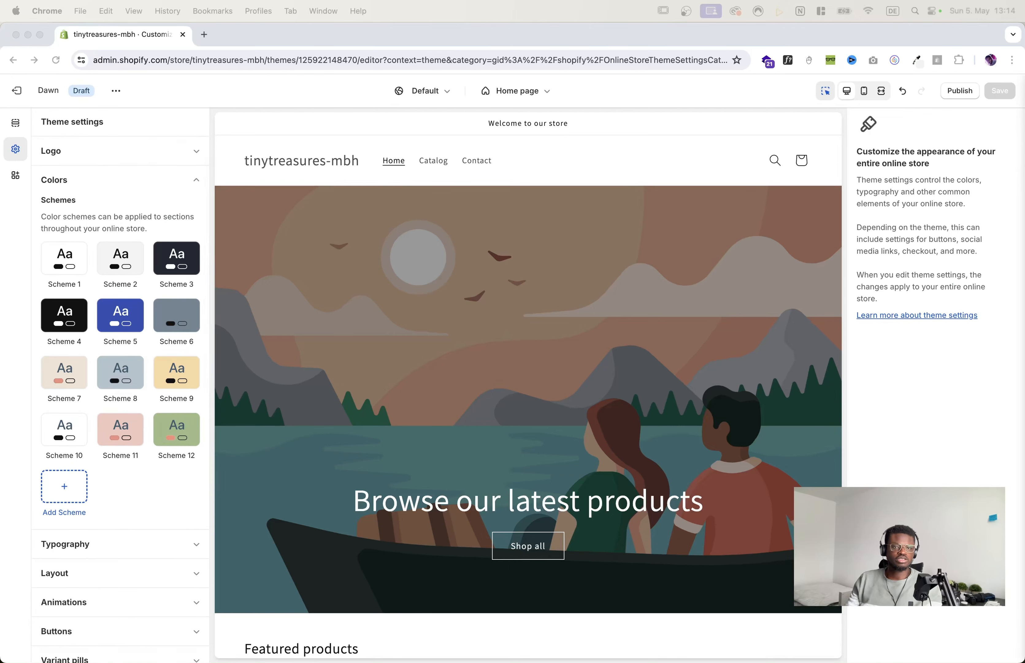
click(194, 178)
click(194, 180)
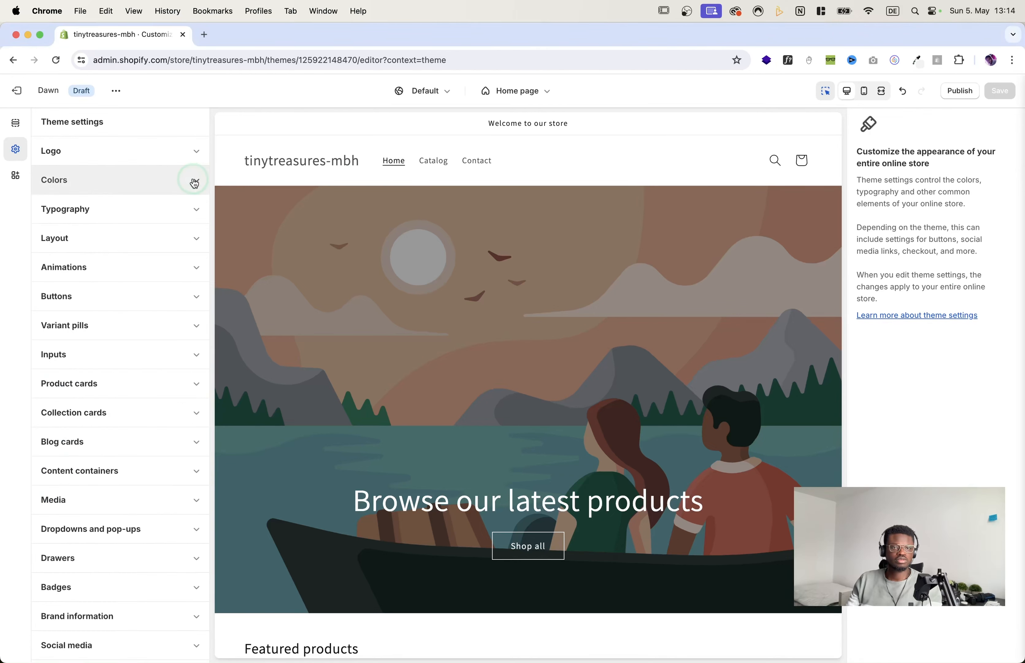
click(147, 209)
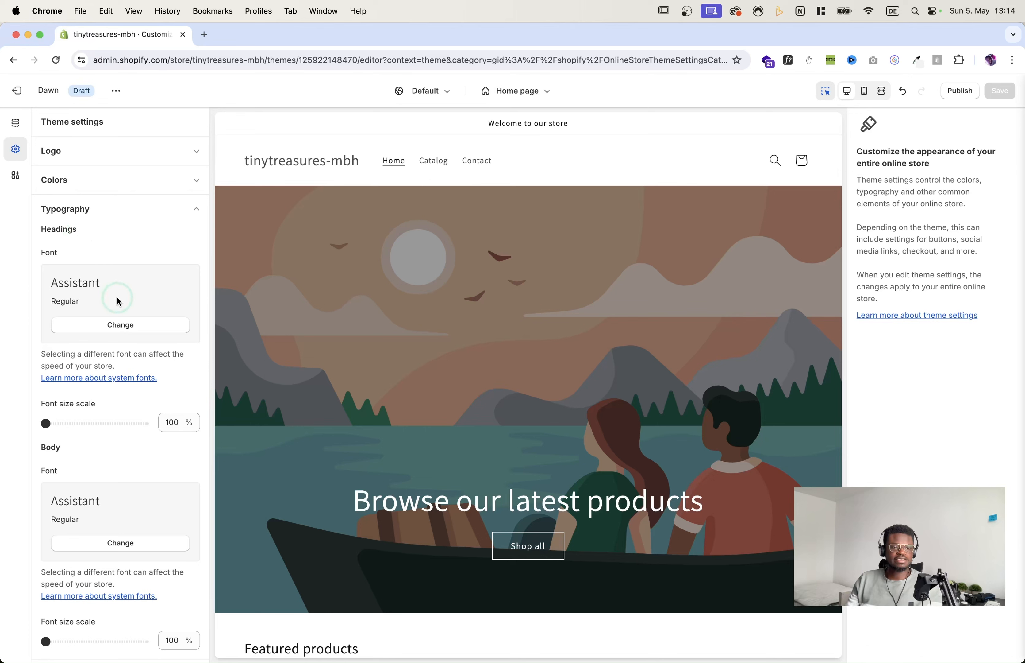
click(115, 331)
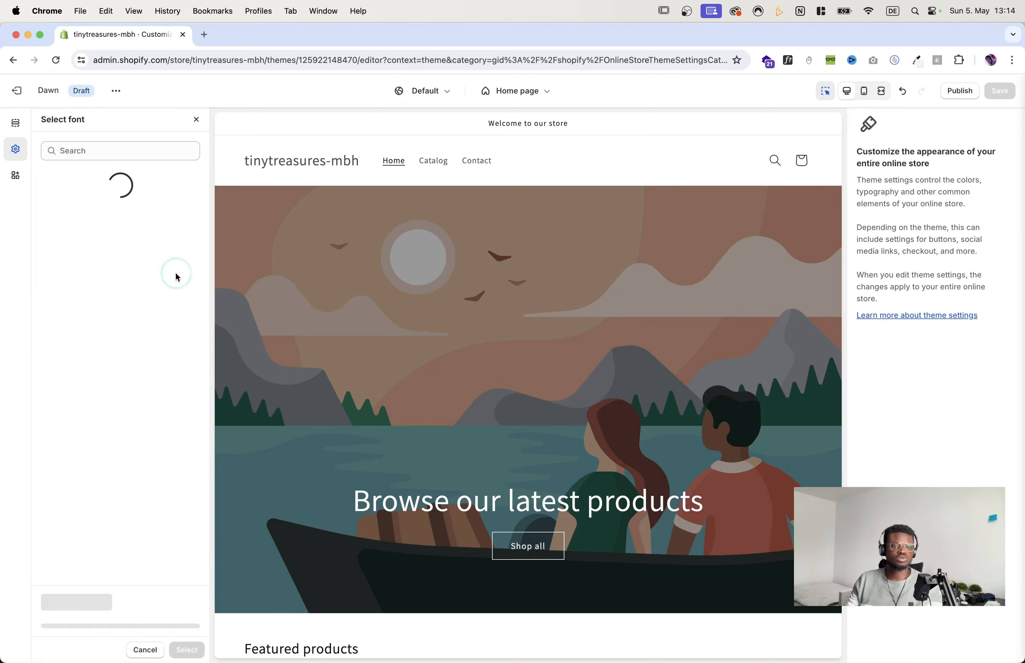
Step: Set the headings font to Roboto Slab in the Bold style
click(163, 149)
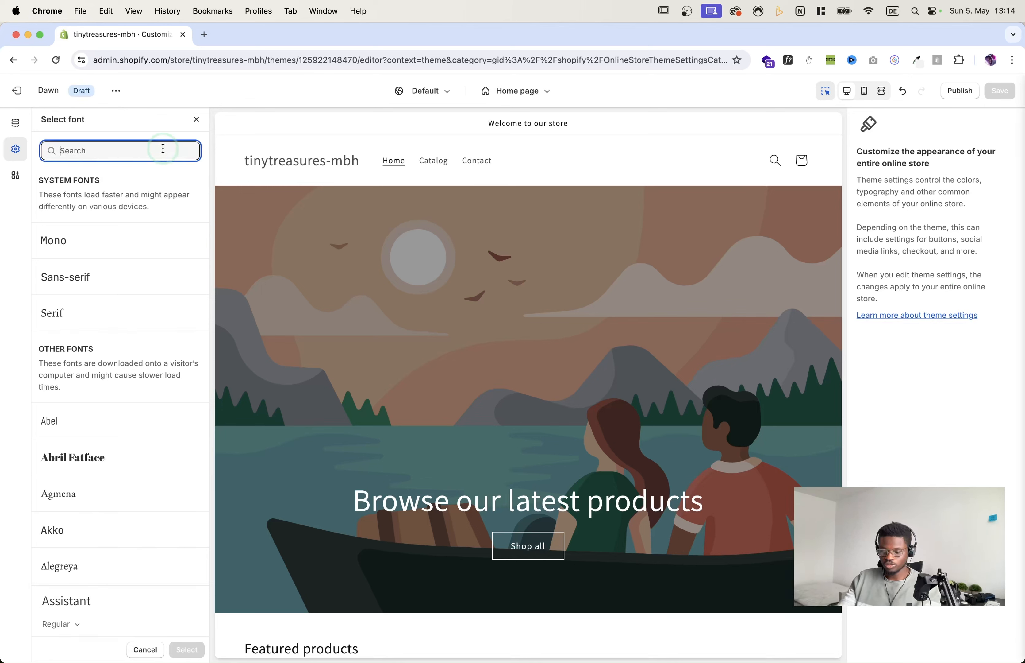
text(Roboto)
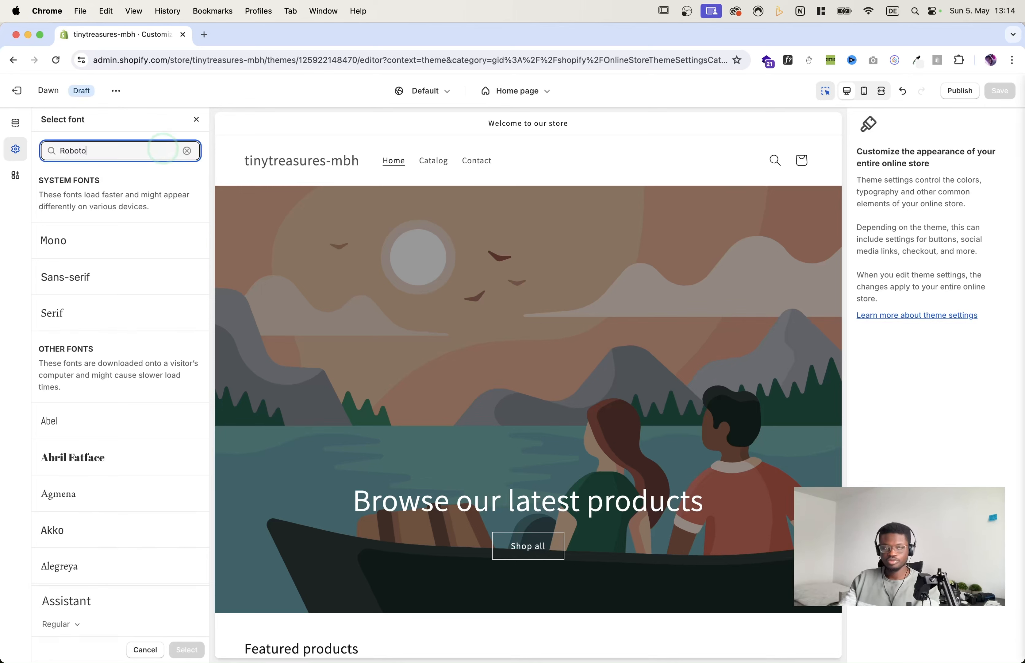
text( slab)
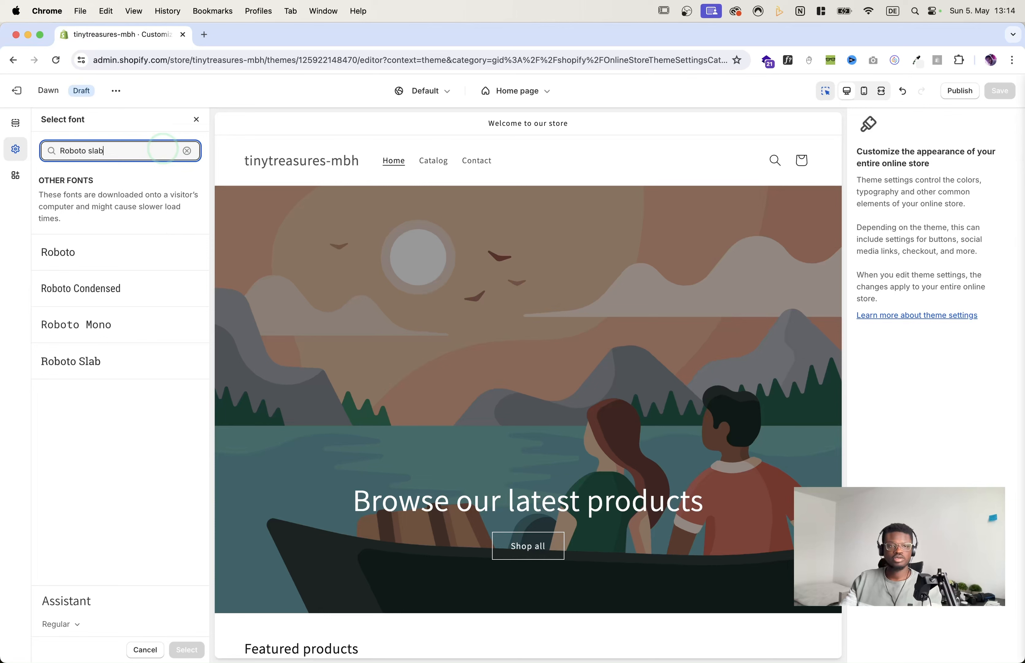
click(92, 364)
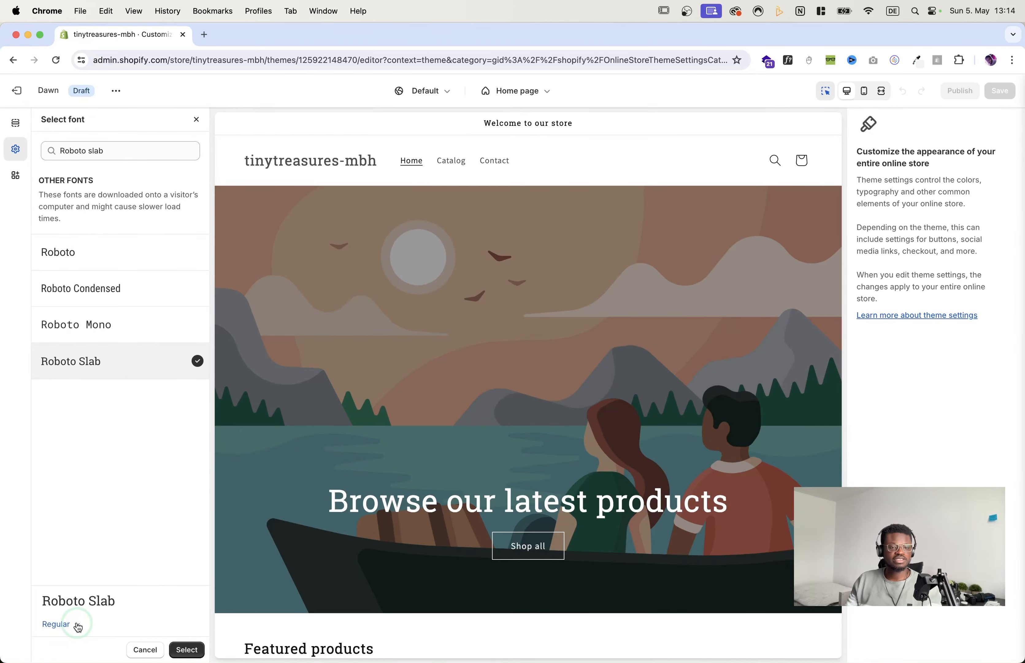
click(77, 626)
click(67, 609)
click(188, 649)
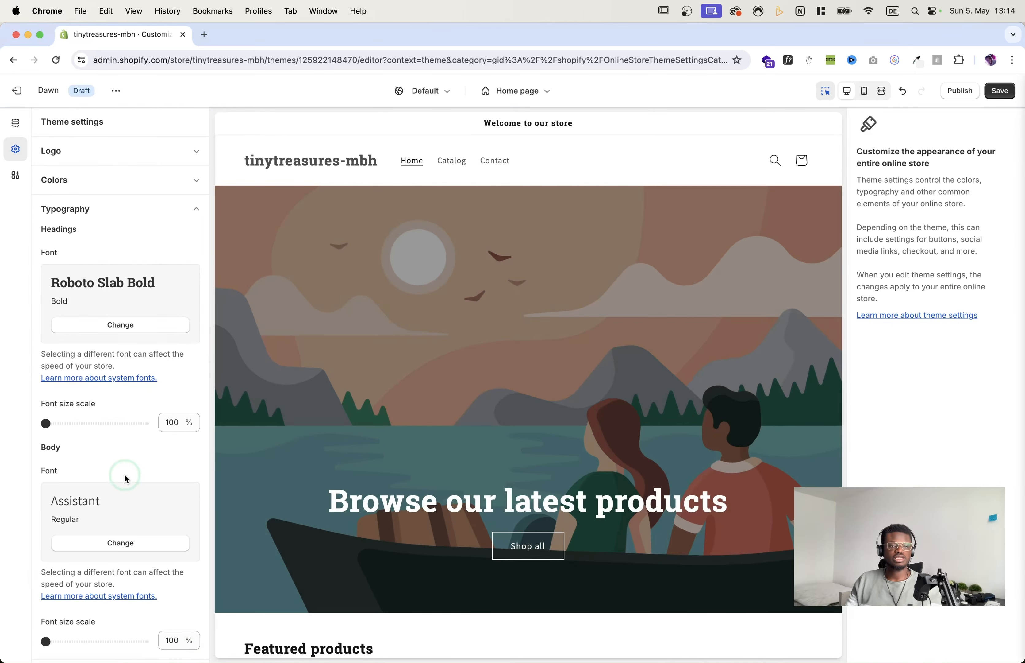
Step: Set the body font to Roboto Slab in the Regular style and save the theme
scroll(103, 461, down, 5)
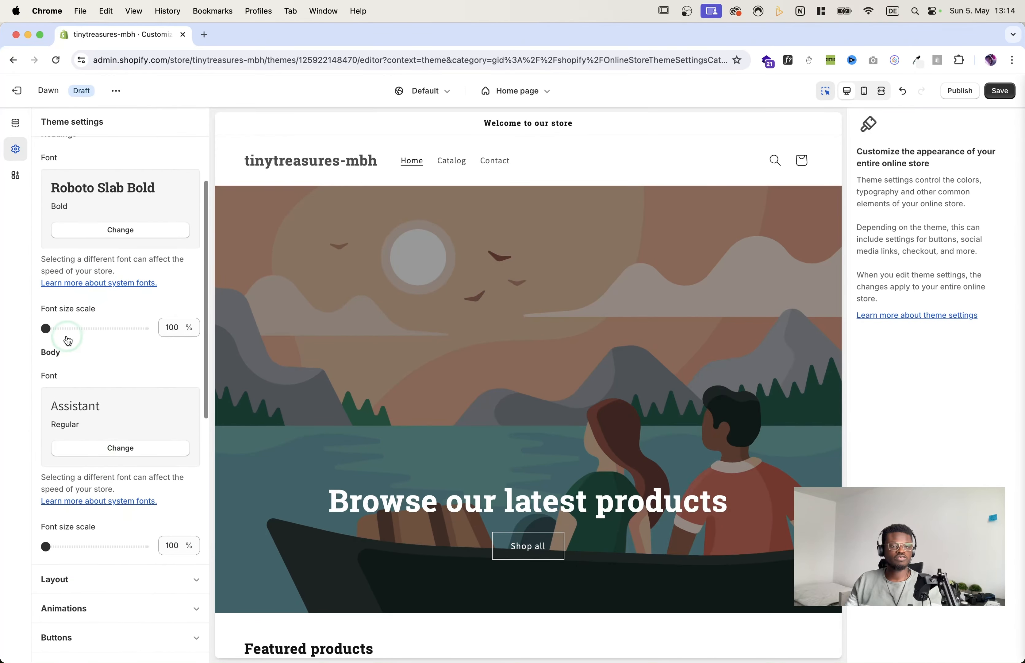
click(113, 448)
click(97, 152)
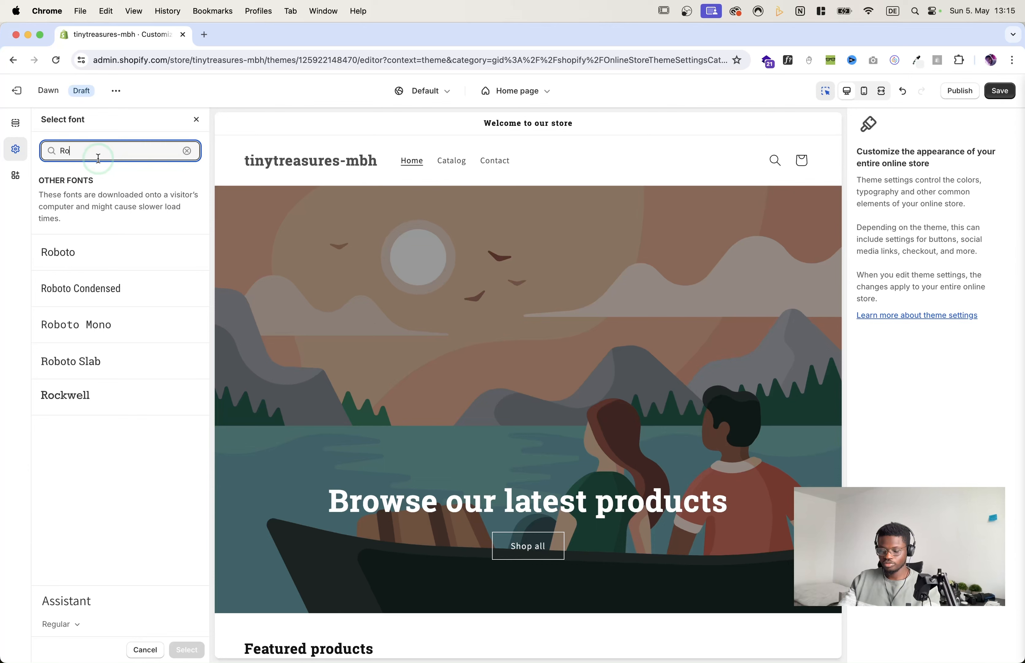
text(Roboto slab)
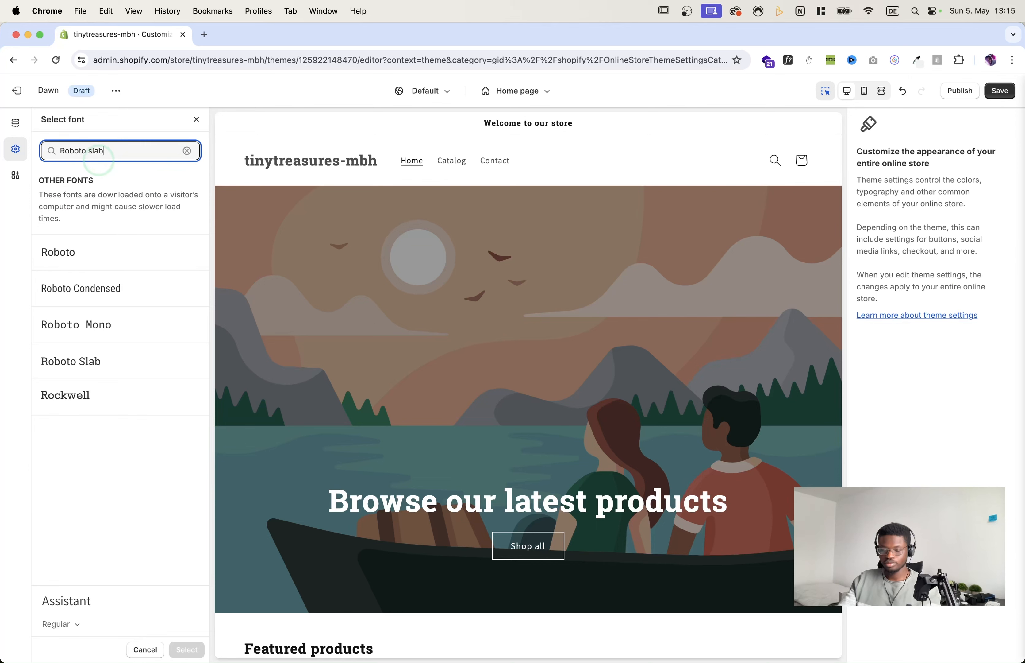
click(77, 363)
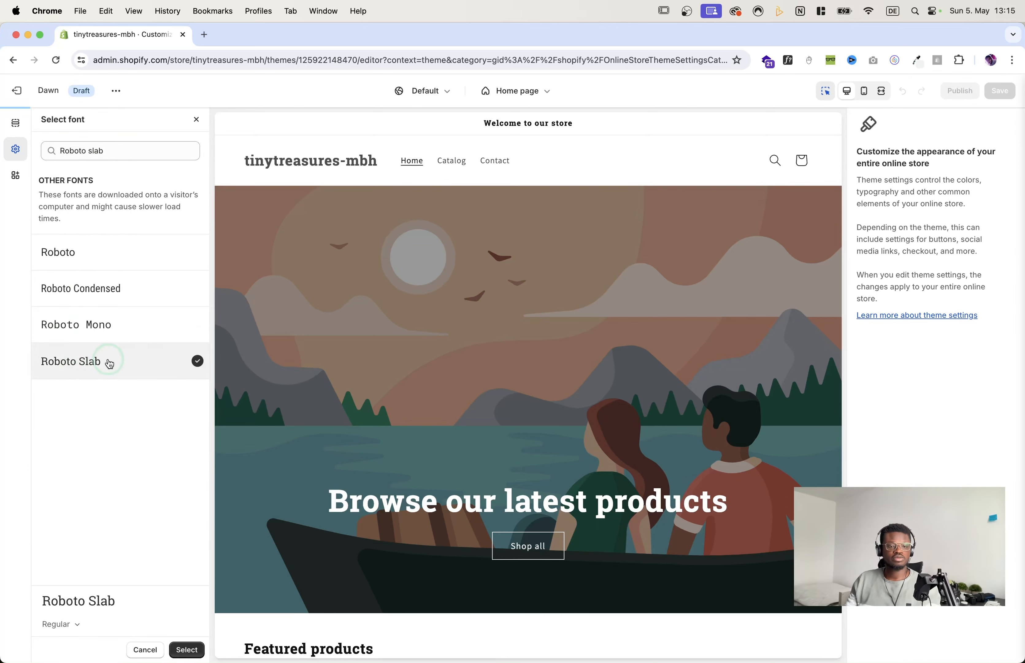
click(185, 650)
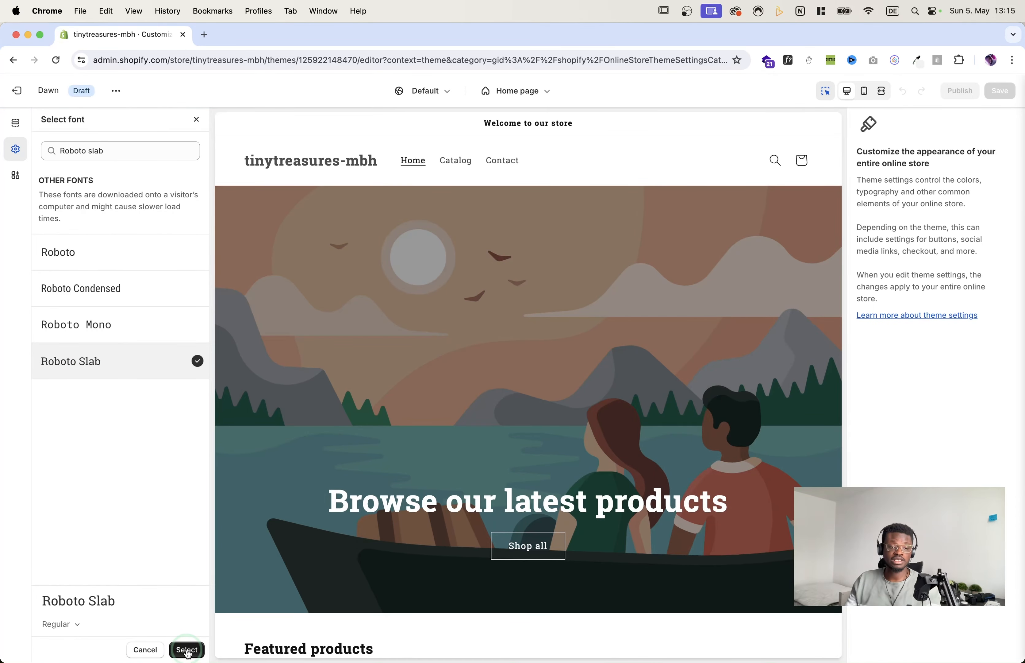
click(187, 650)
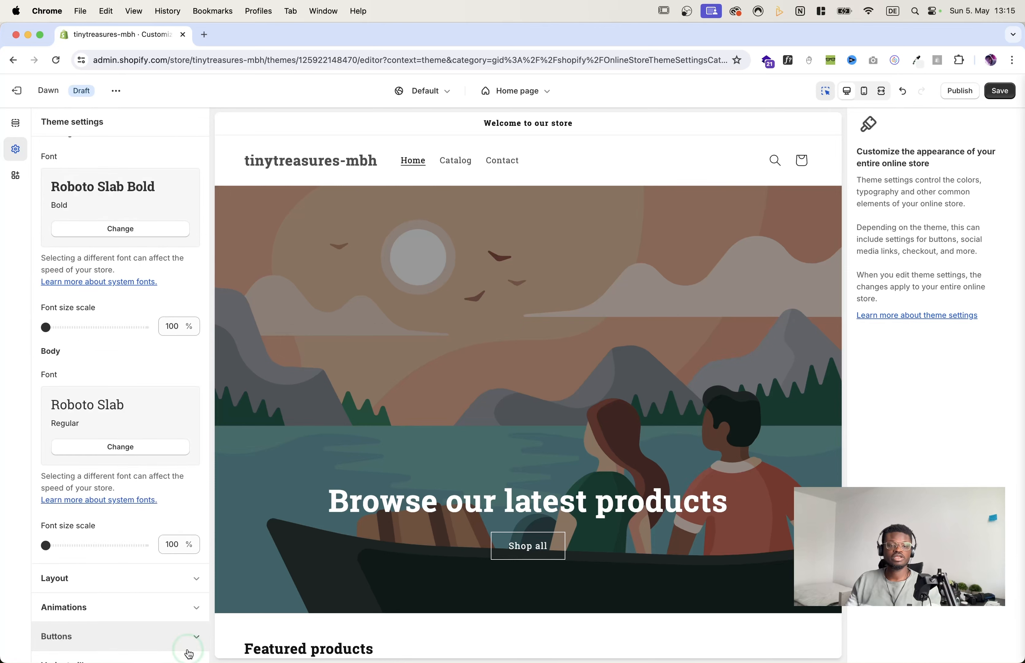
click(999, 92)
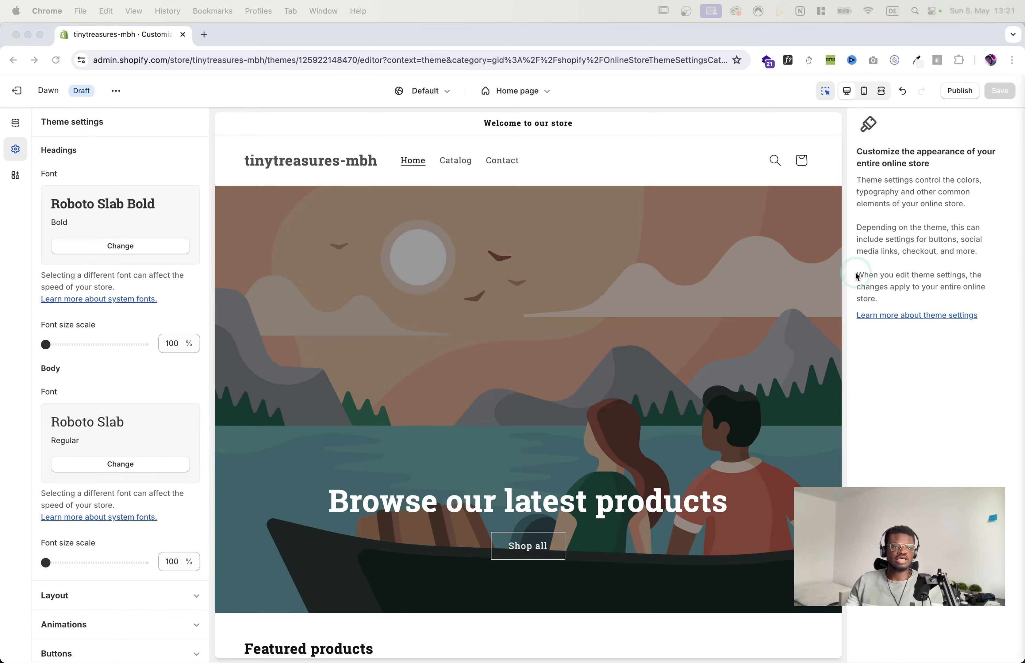
Step: Collapse the typography settings and upload Tiny_Treasures.png from the MBH - Tutorial folder as the store logo
scroll(165, 200, up, 2)
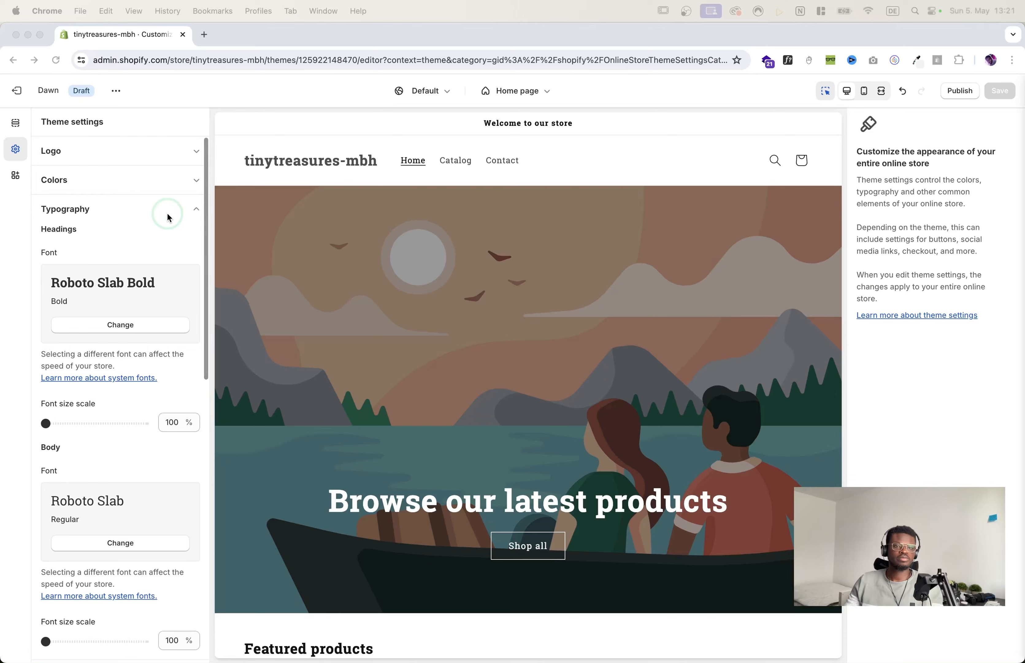
click(192, 209)
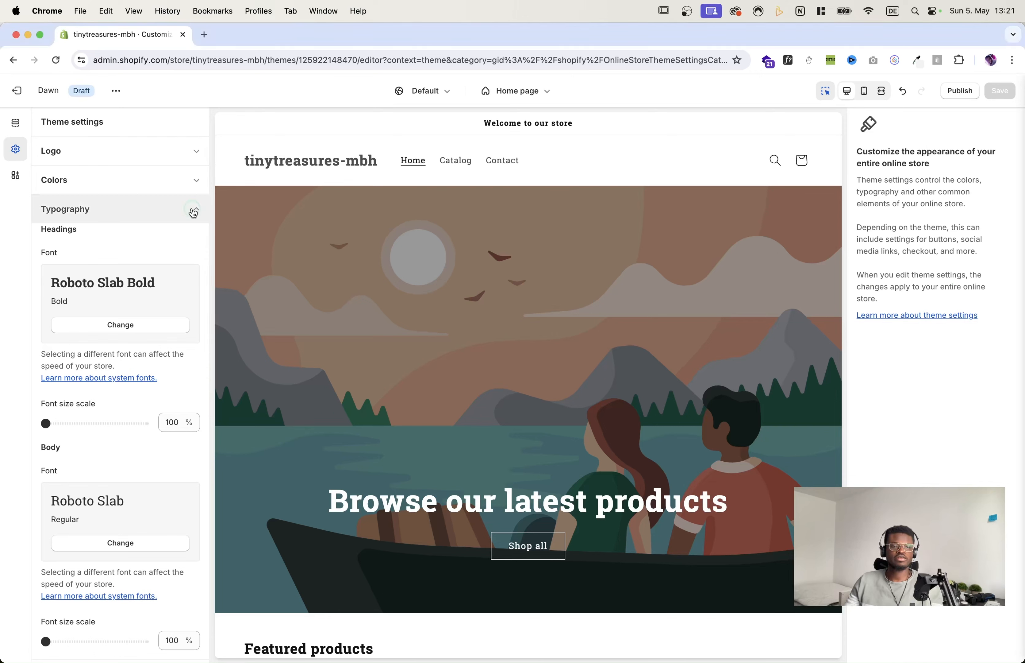
click(195, 211)
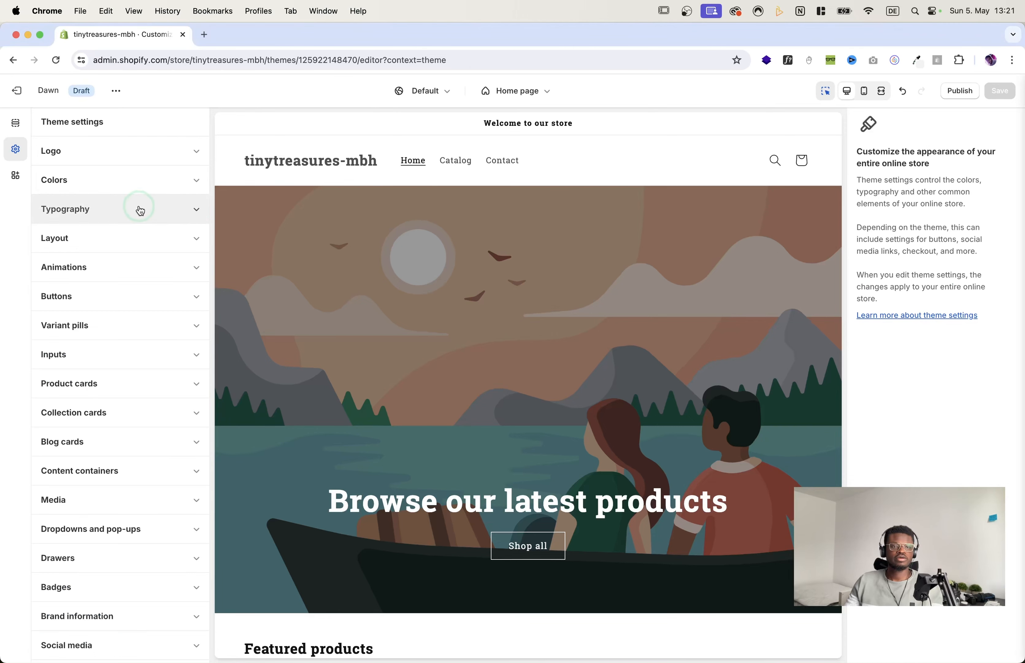
click(154, 151)
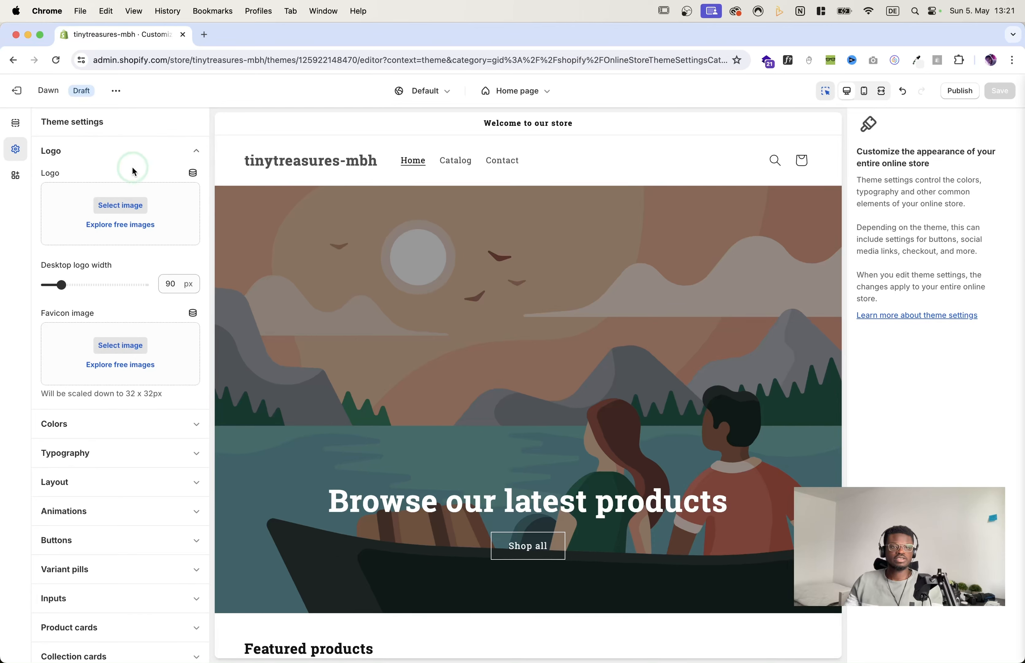
click(128, 206)
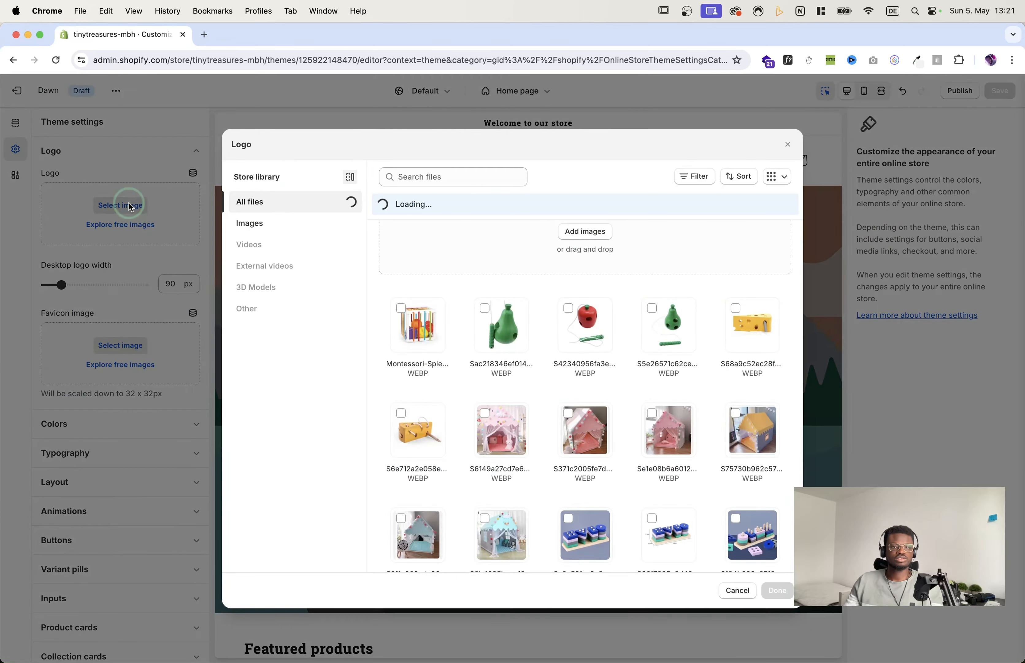
click(586, 232)
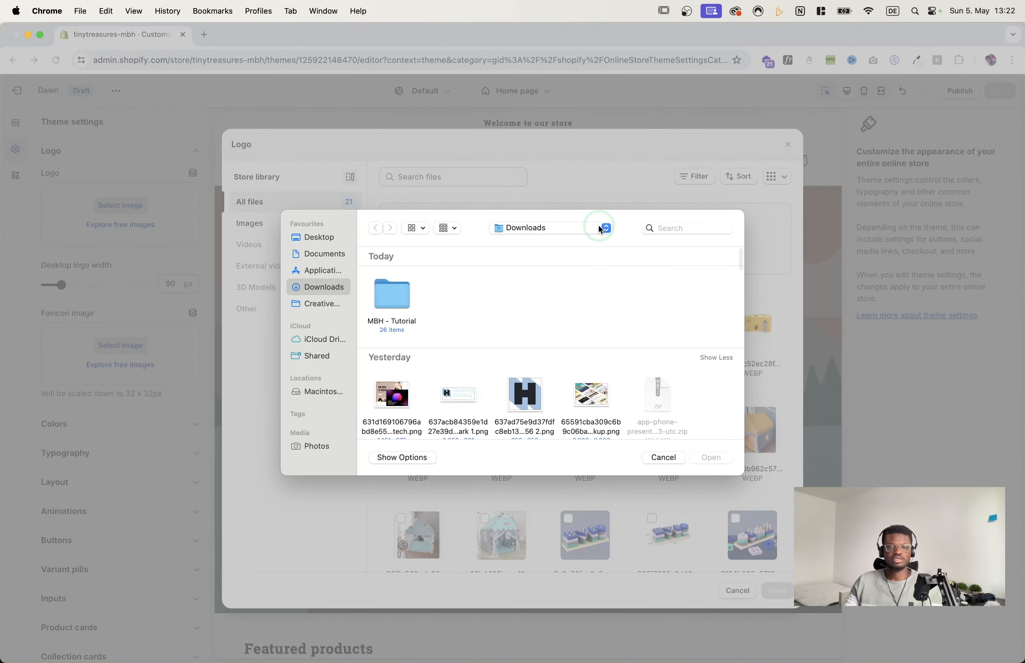
click(453, 269)
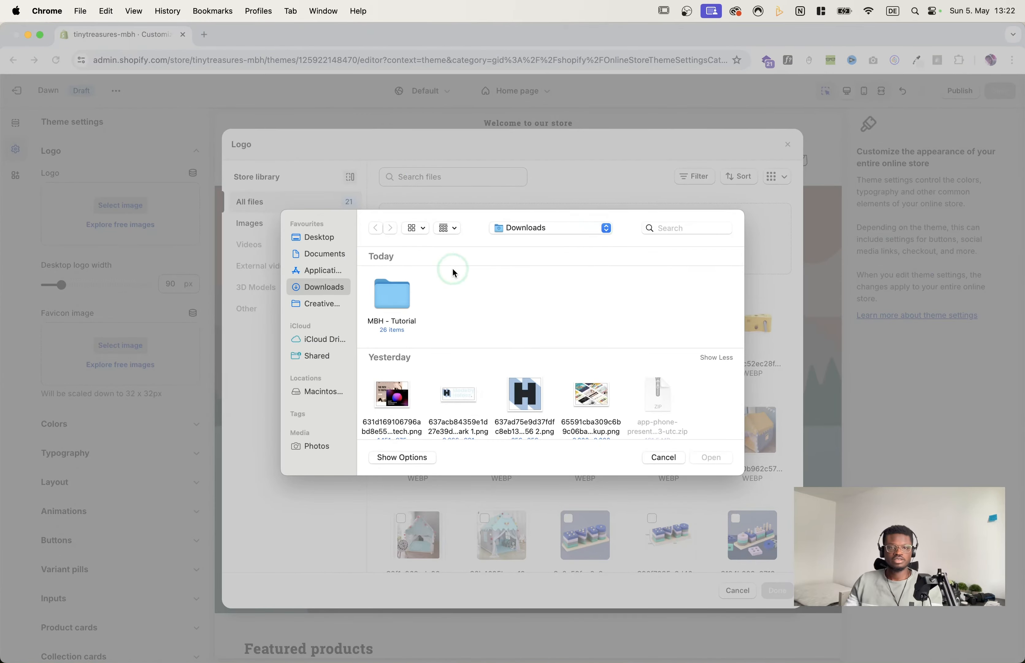
double_click(399, 293)
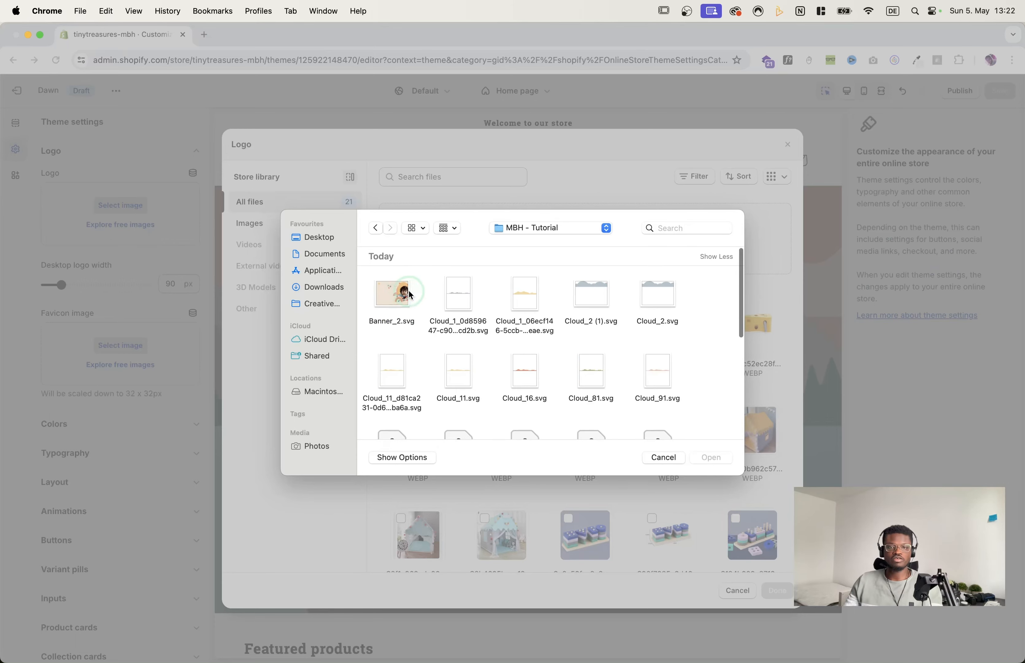
scroll(542, 320, down, 10)
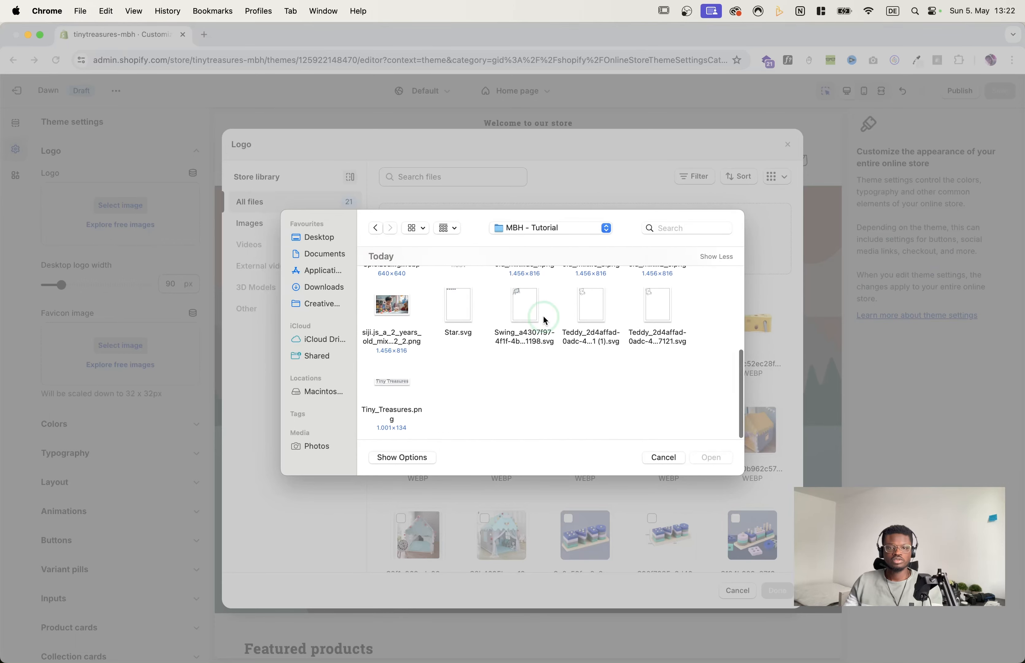
click(396, 385)
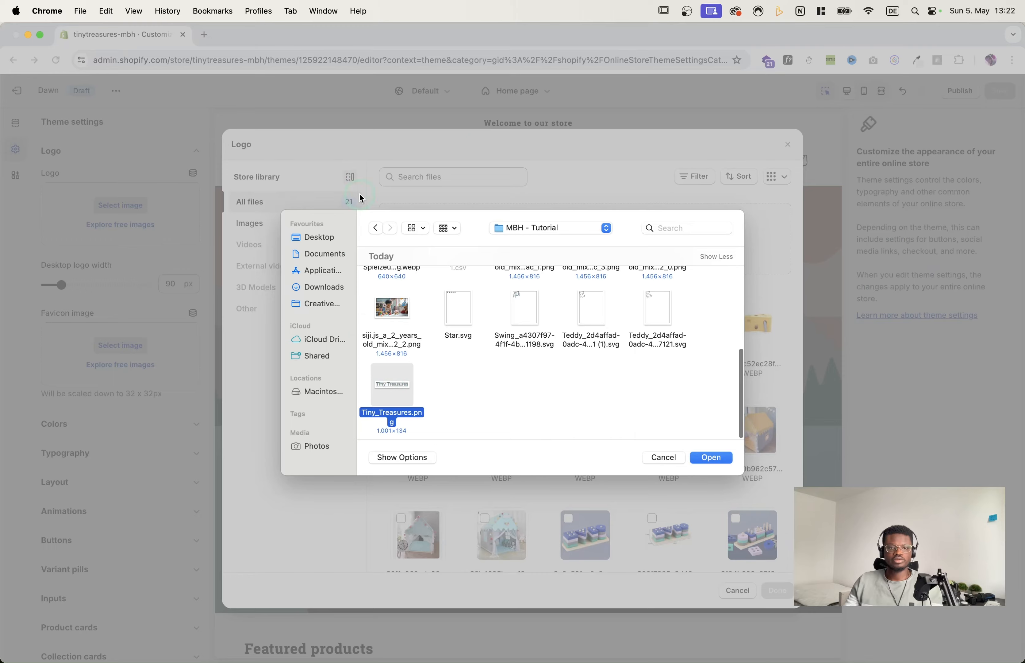
click(713, 458)
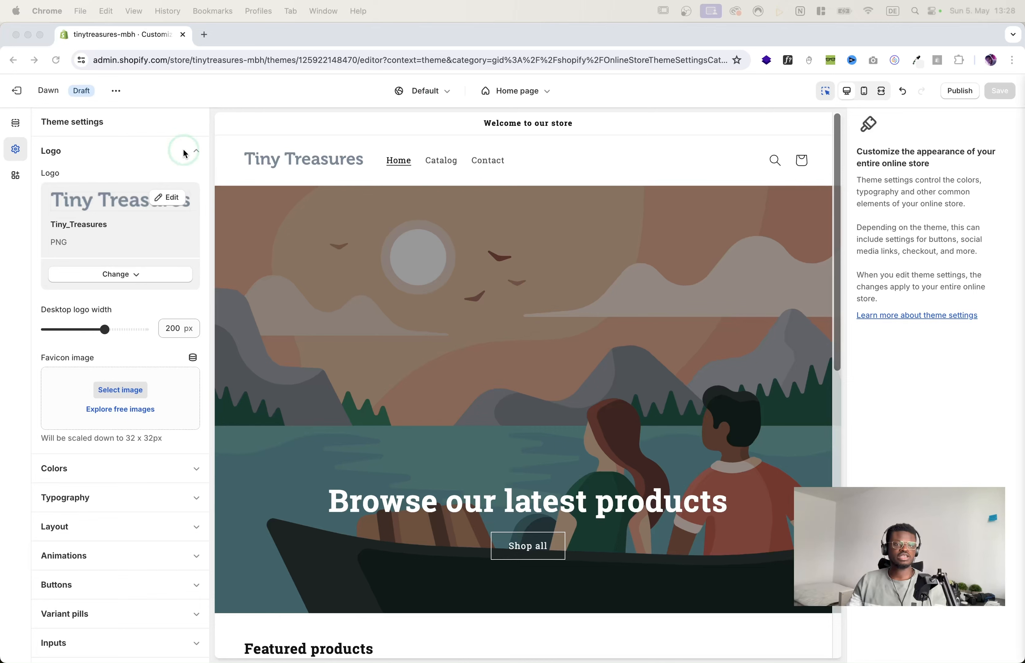
Step: Collapse the logo settings and set the border corner radius of the theme's buttons to 40 px
click(143, 149)
click(191, 134)
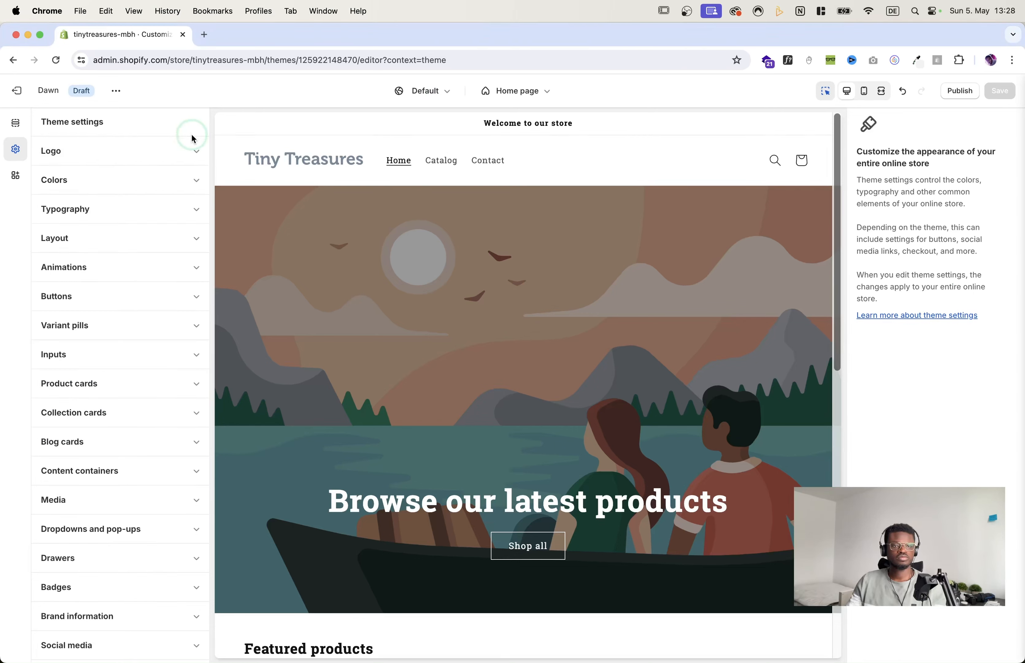
scroll(144, 222, down, 3)
click(121, 233)
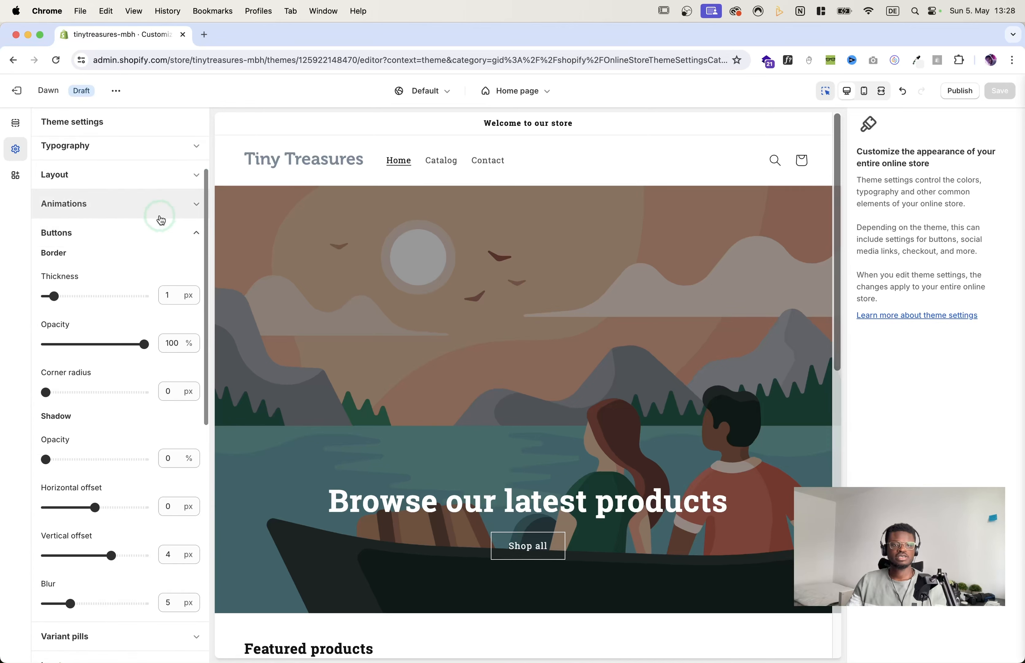
scroll(125, 291, down, 3)
drag(47, 326, 152, 326)
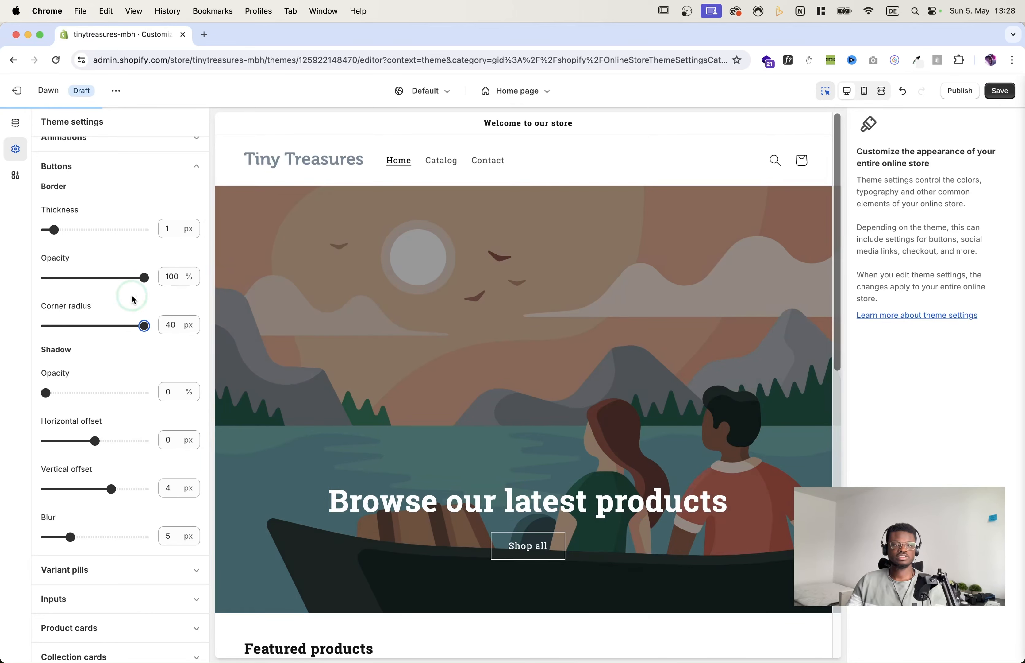
click(68, 167)
Step: Check the border corner radius in the variant pills settings and collapse the section
click(74, 204)
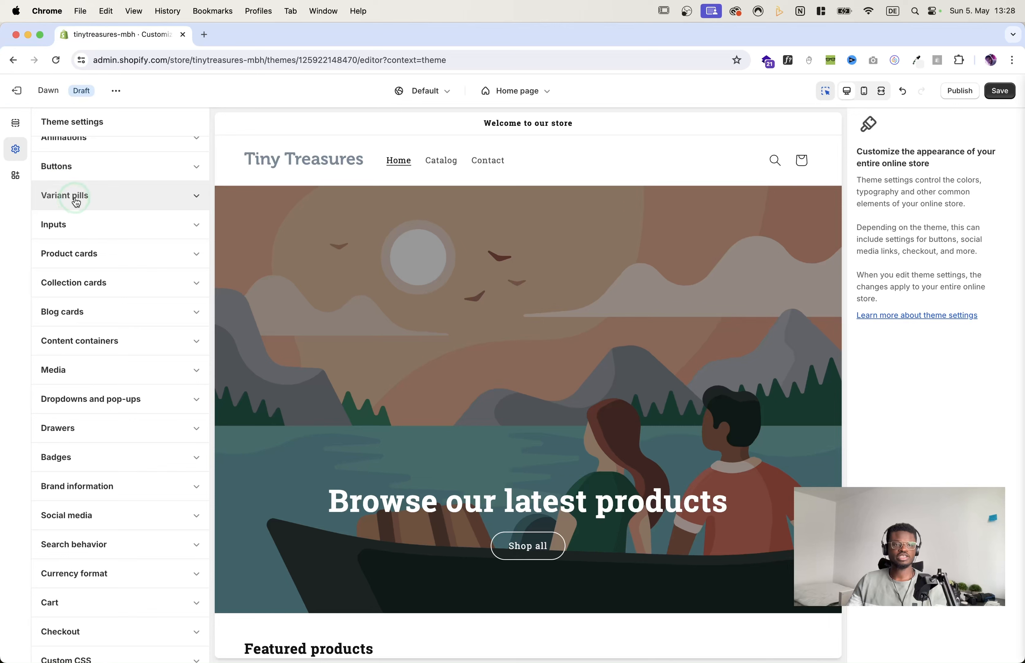
click(75, 199)
scroll(75, 323, down, 1)
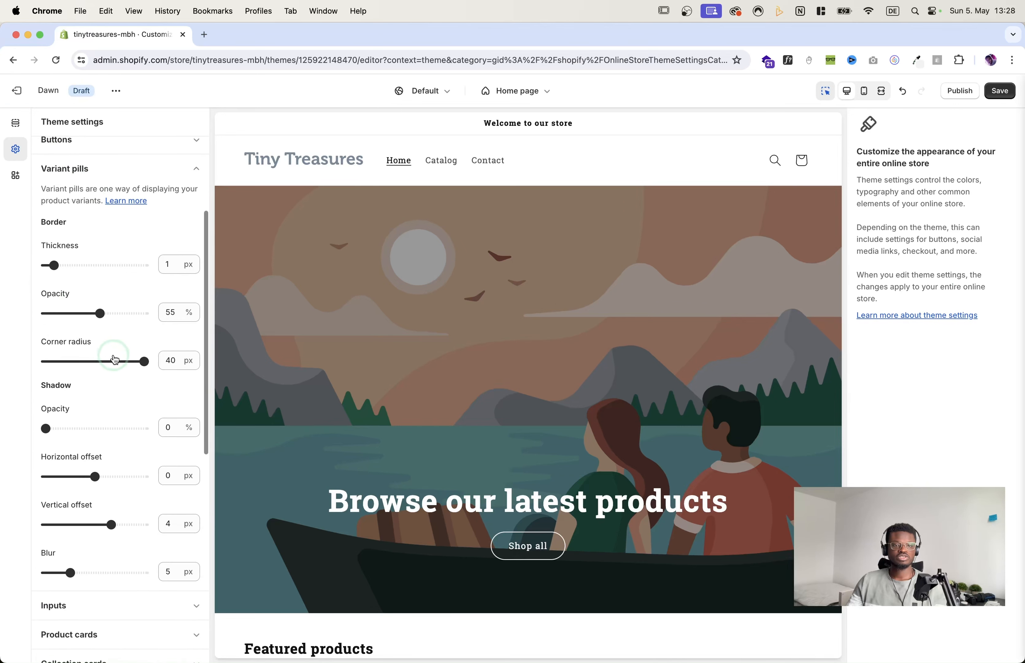
scroll(145, 349, up, 1)
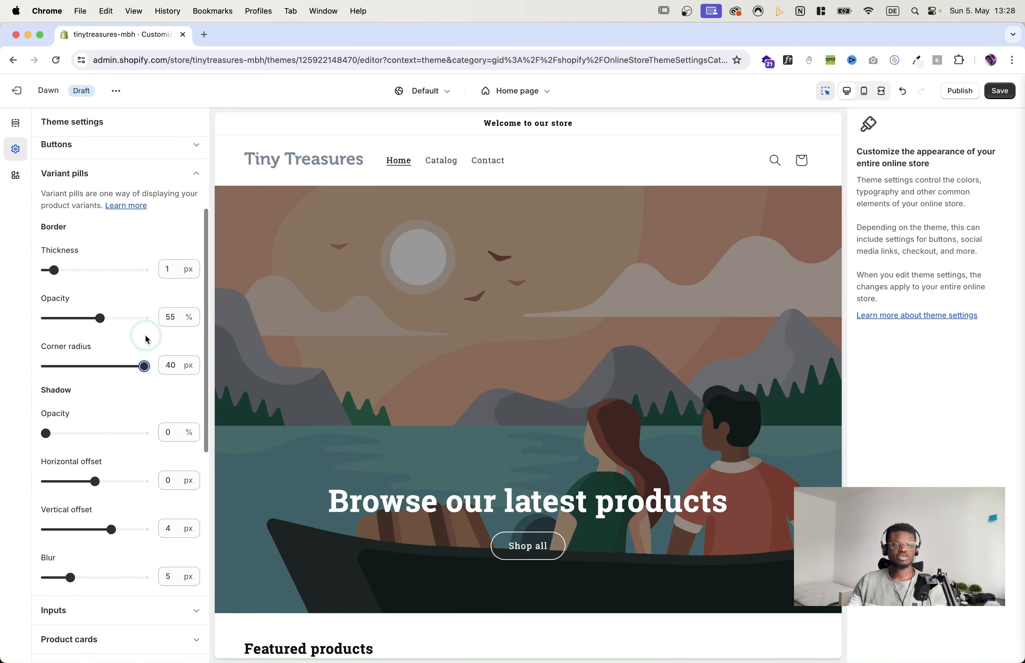
click(99, 180)
Step: Set the border corner radius of the theme's inputs to 40 px and collapse the section
click(95, 200)
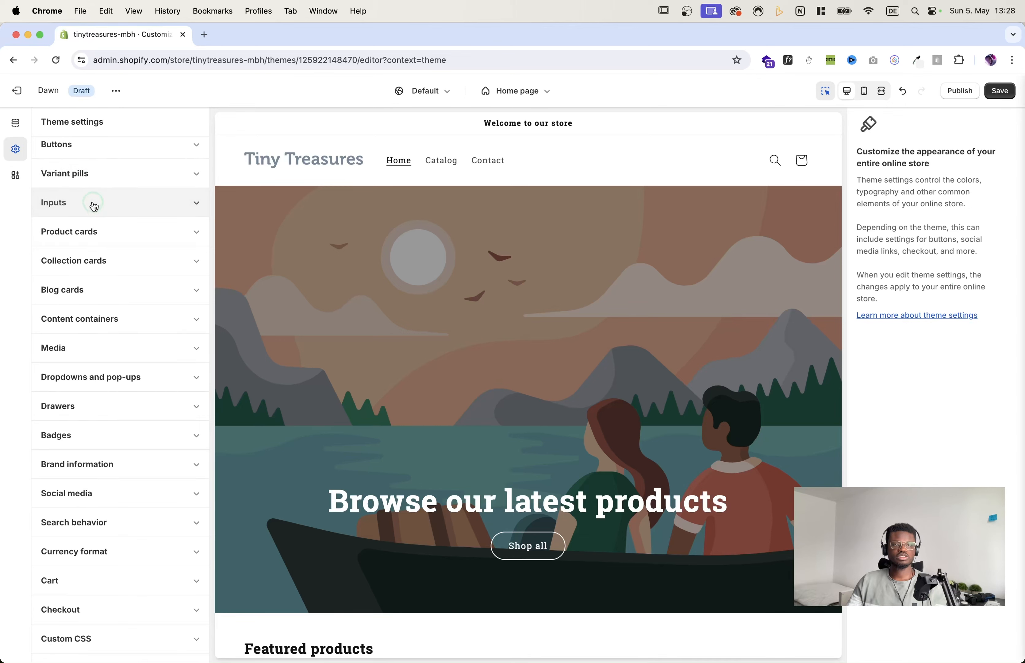
click(48, 361)
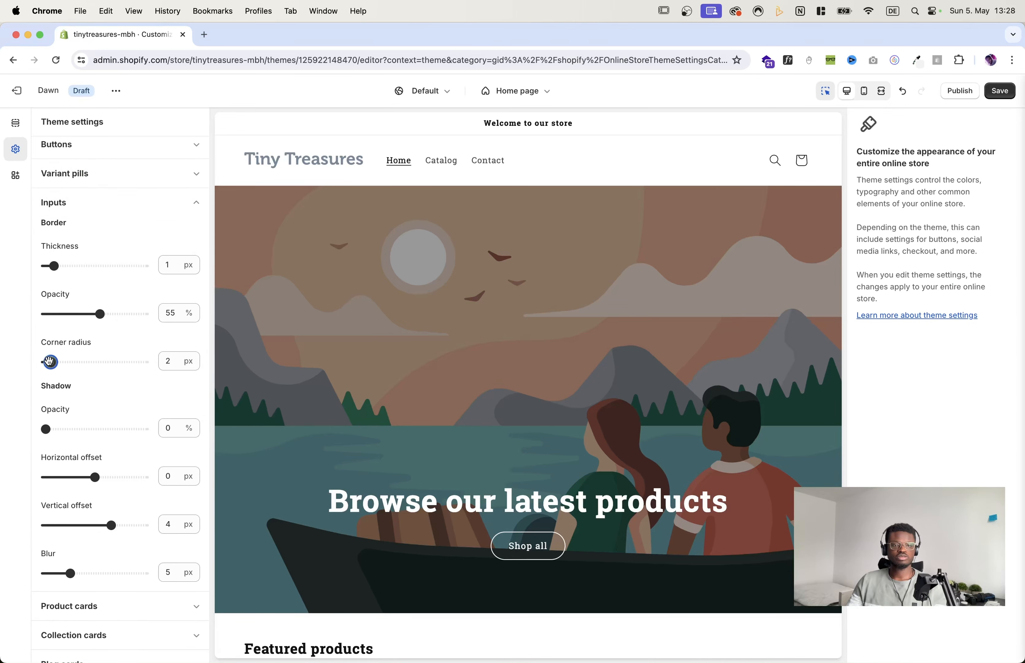
drag(50, 361, 163, 364)
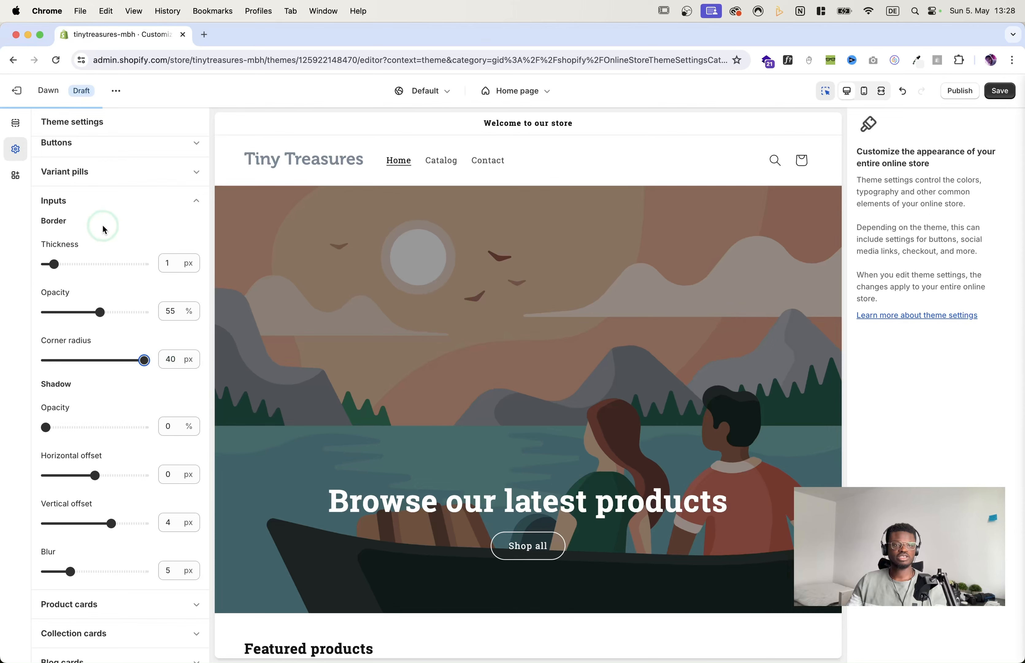
click(73, 201)
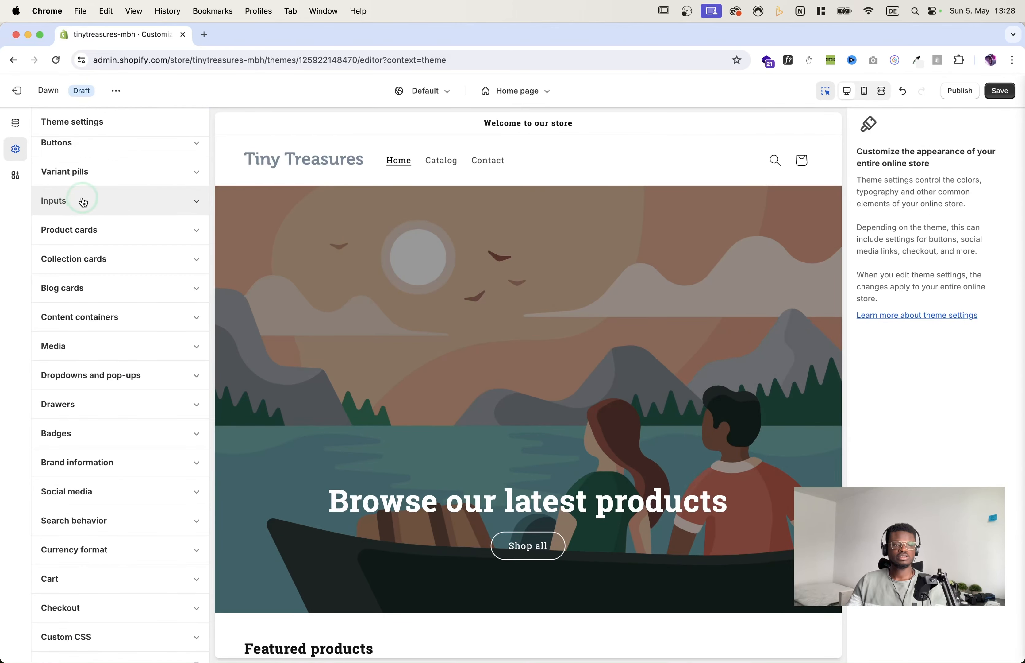
Step: Set the border corner radius of the theme's product cards to 20 px and collapse the section
click(88, 231)
scroll(80, 347, down, 1)
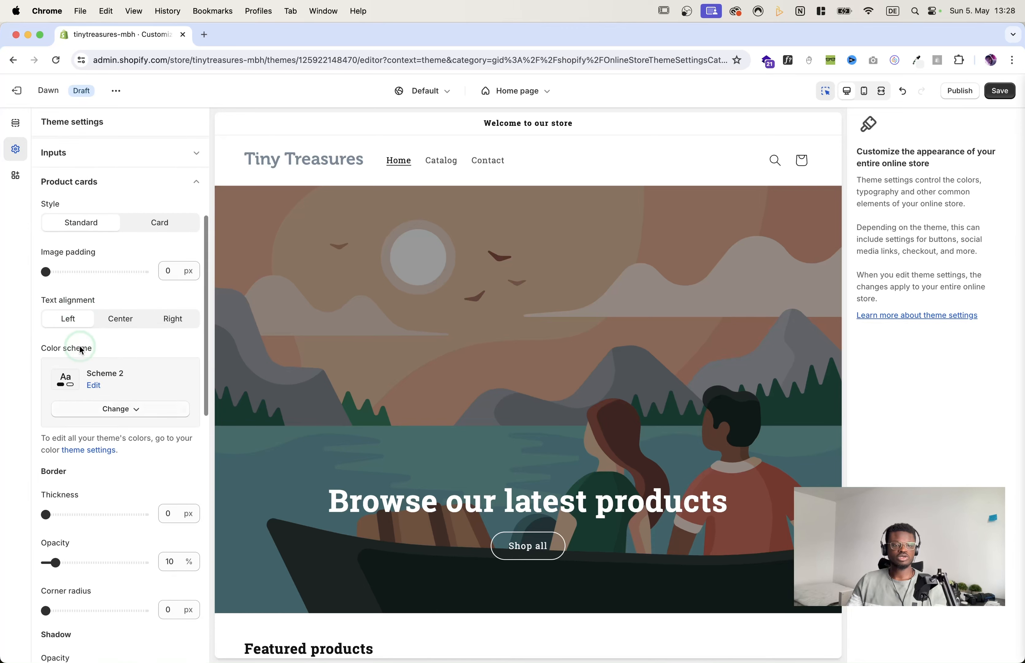
scroll(82, 345, down, 3)
click(122, 268)
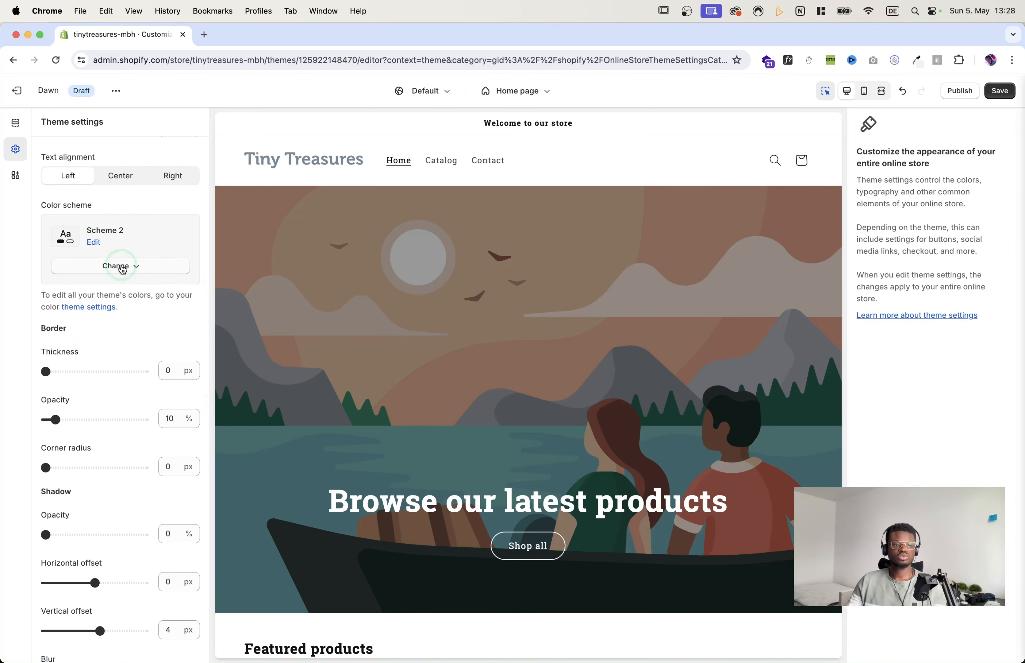
click(45, 467)
drag(45, 467, 92, 456)
click(103, 365)
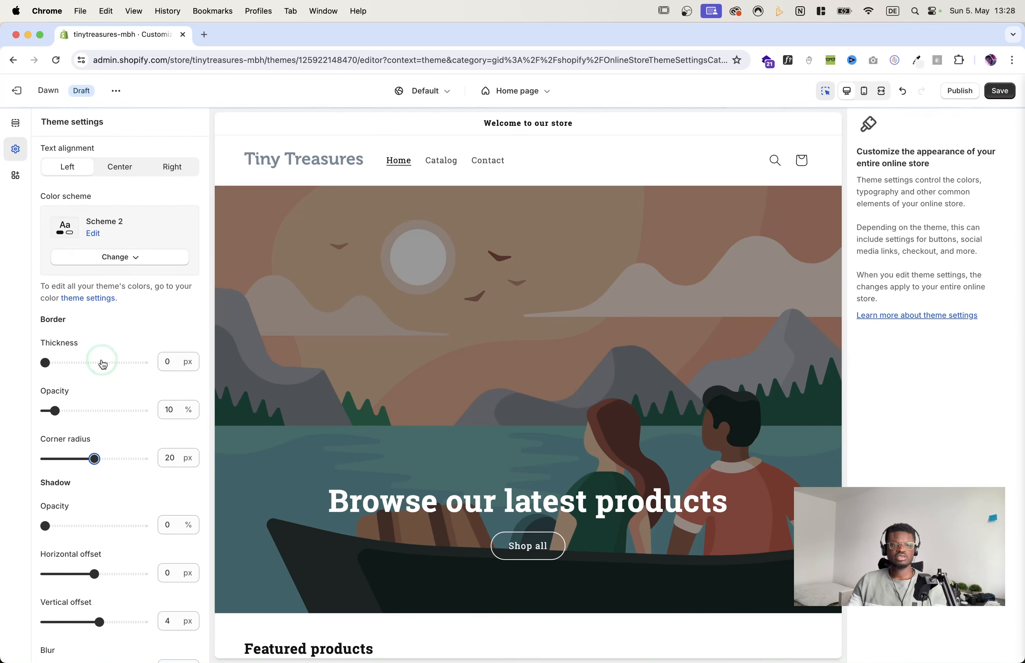
scroll(71, 195, up, 5)
click(75, 194)
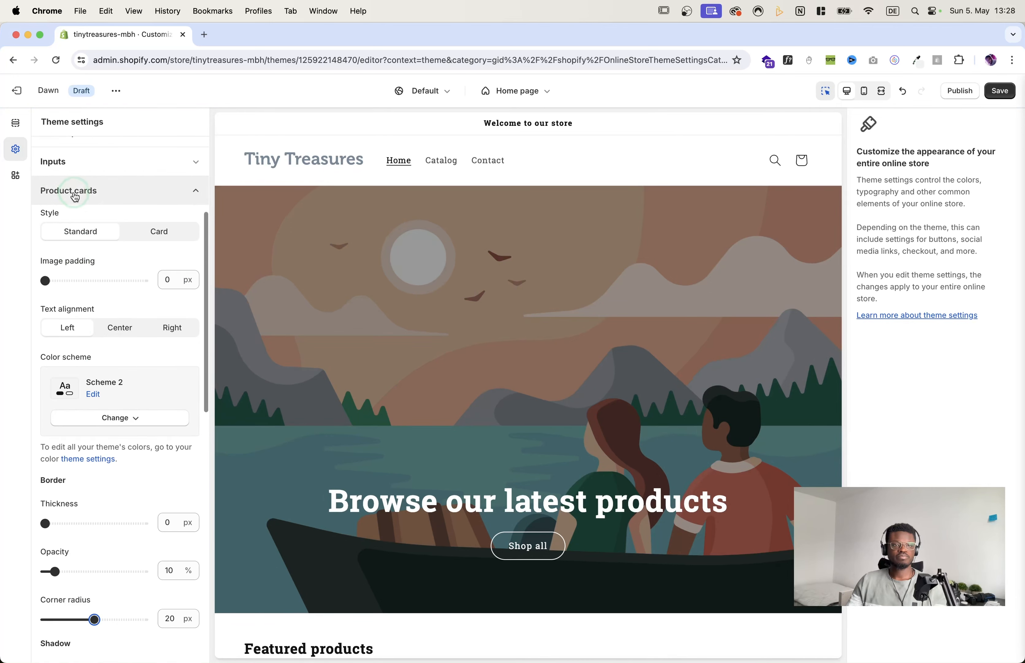
click(79, 190)
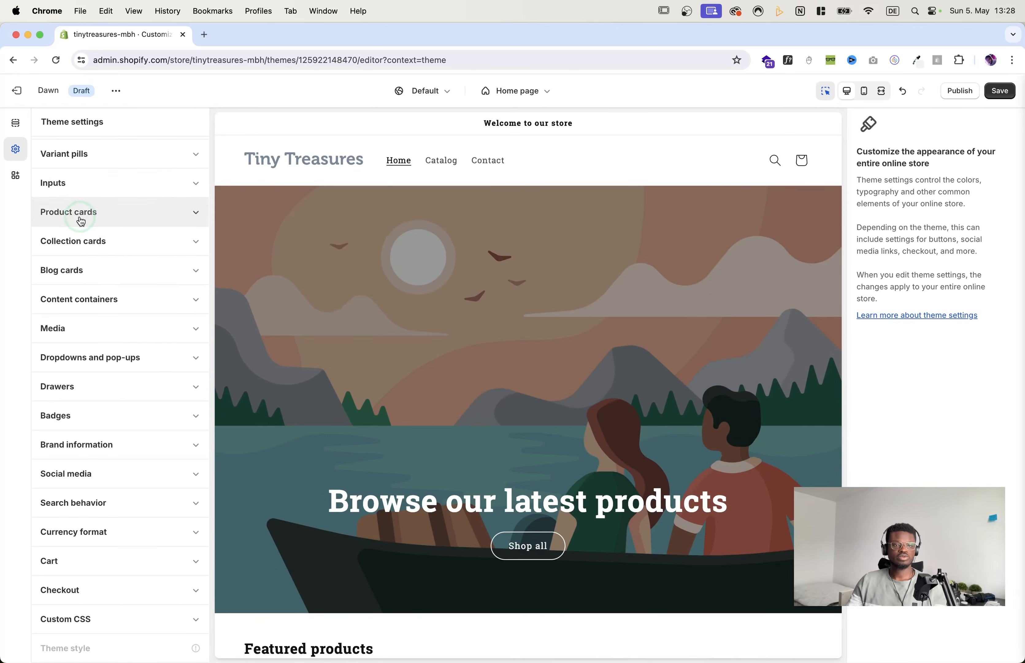
Step: Set the border corner radius of the theme's collection cards to 20 px and collapse the section
click(75, 241)
click(76, 364)
scroll(73, 359, down, 6)
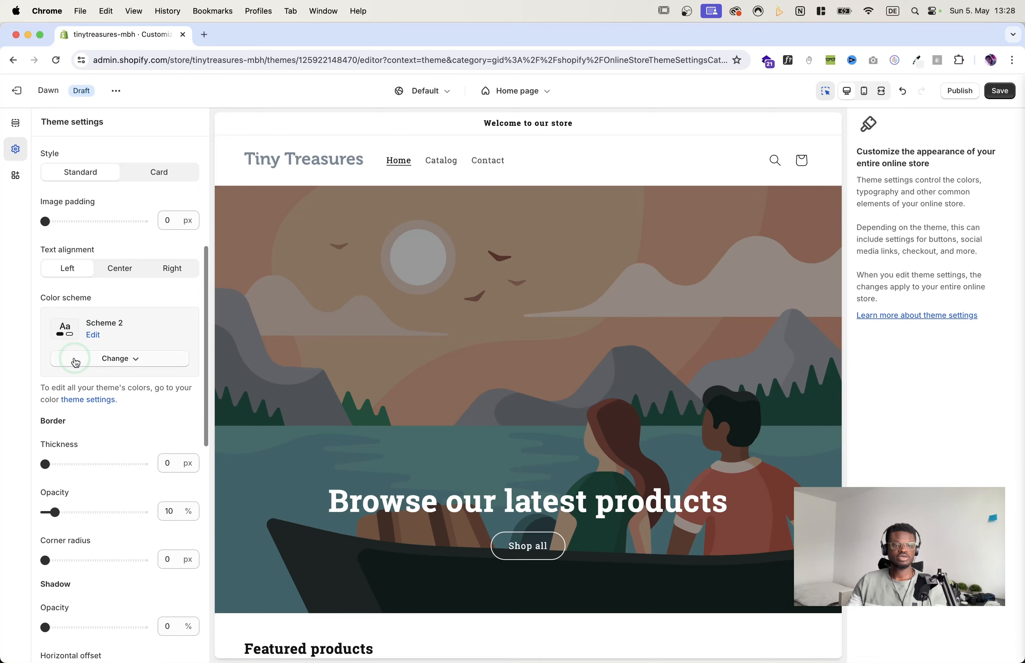
click(70, 365)
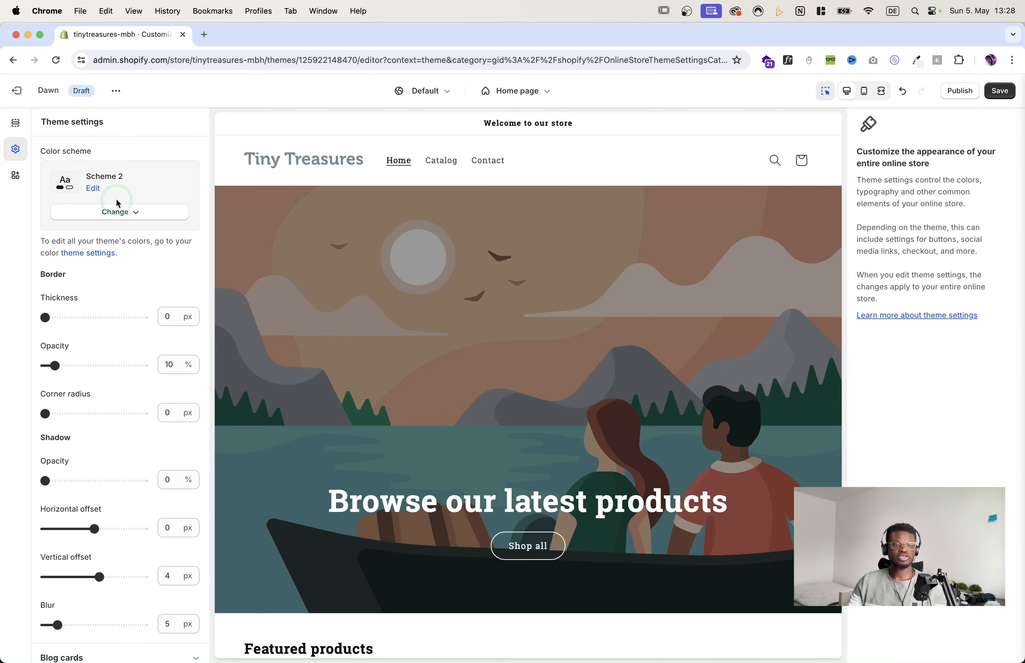
drag(45, 414, 99, 414)
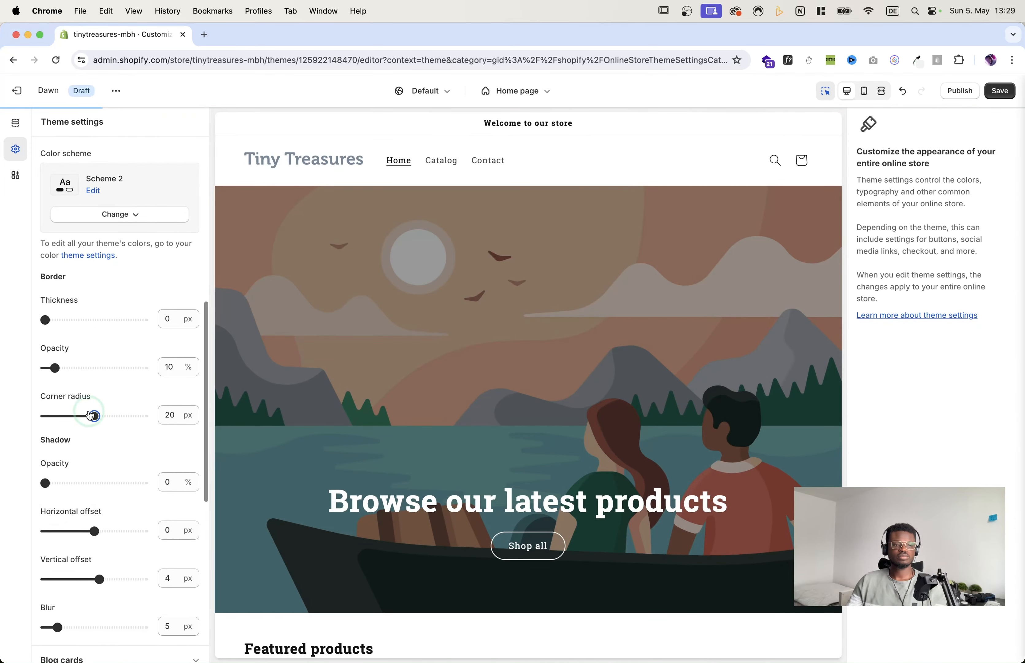
scroll(71, 210, up, 5)
scroll(69, 206, up, 10)
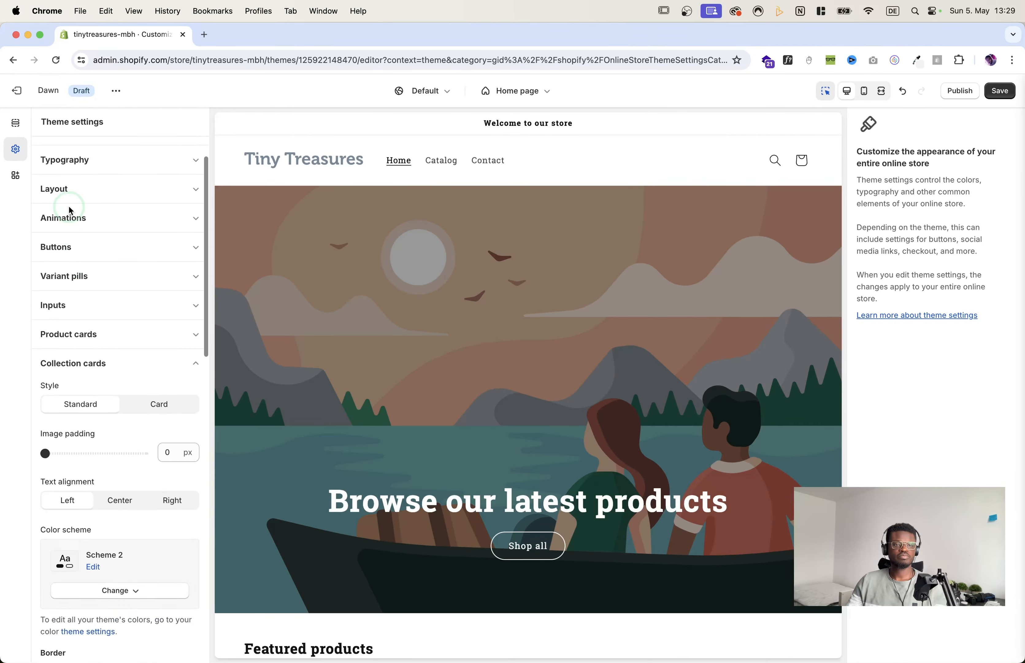
click(72, 409)
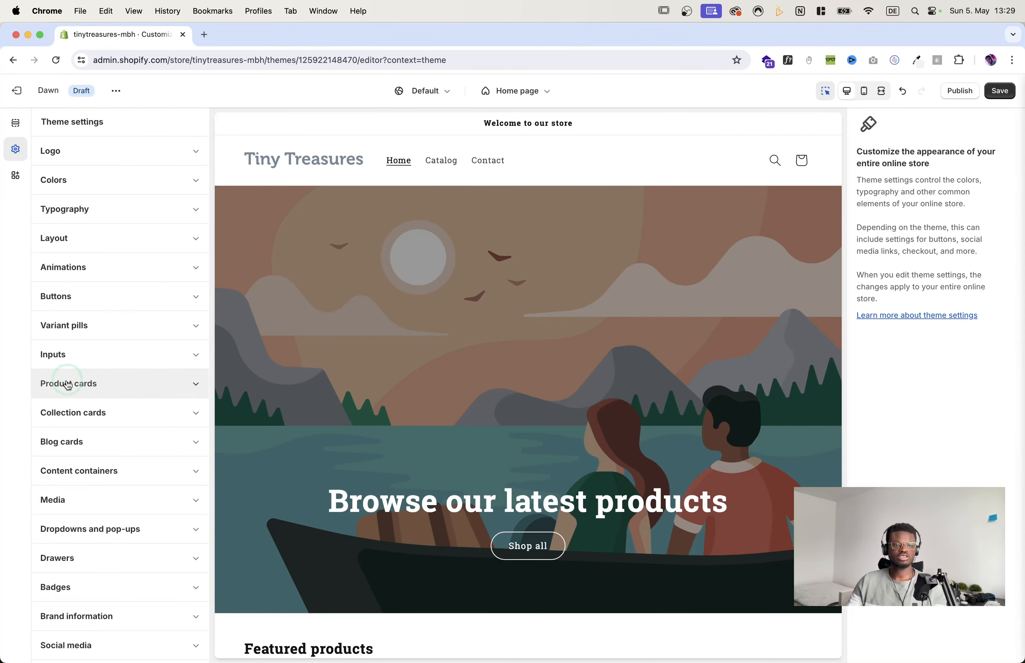
Step: Set the border corner radius of the theme's blog cards to 20 px and collapse the section
scroll(78, 357, down, 5)
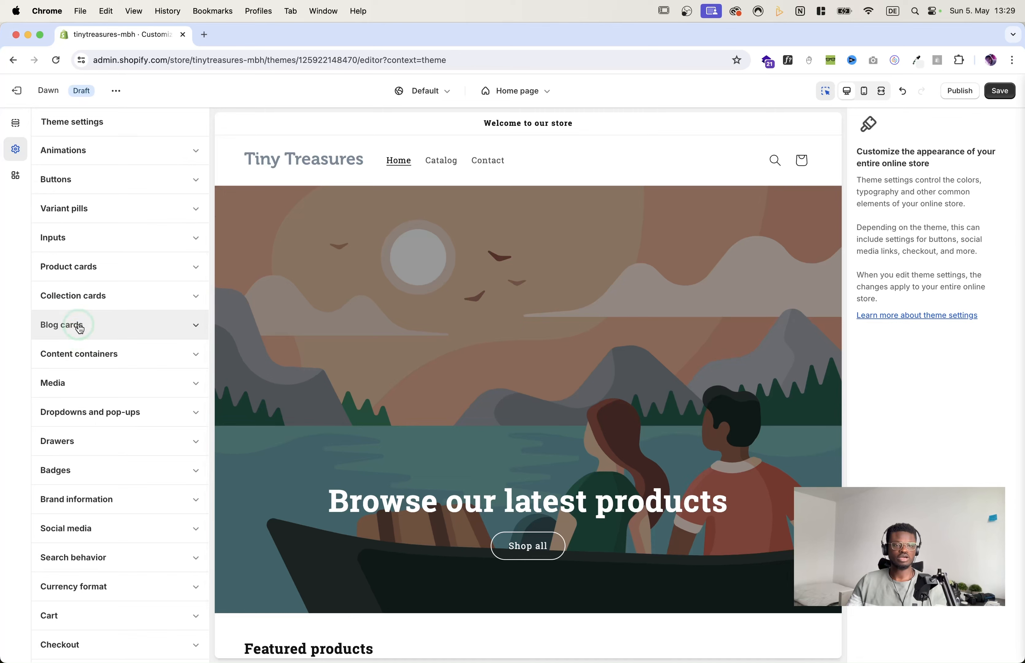
click(80, 329)
scroll(77, 466, down, 5)
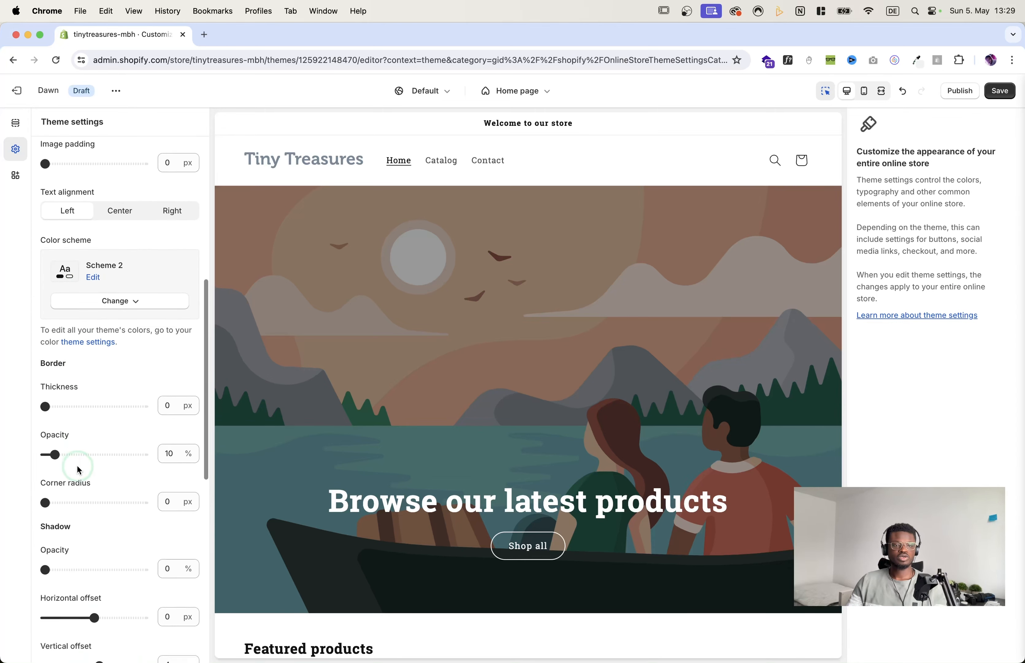
scroll(86, 413, up, 4)
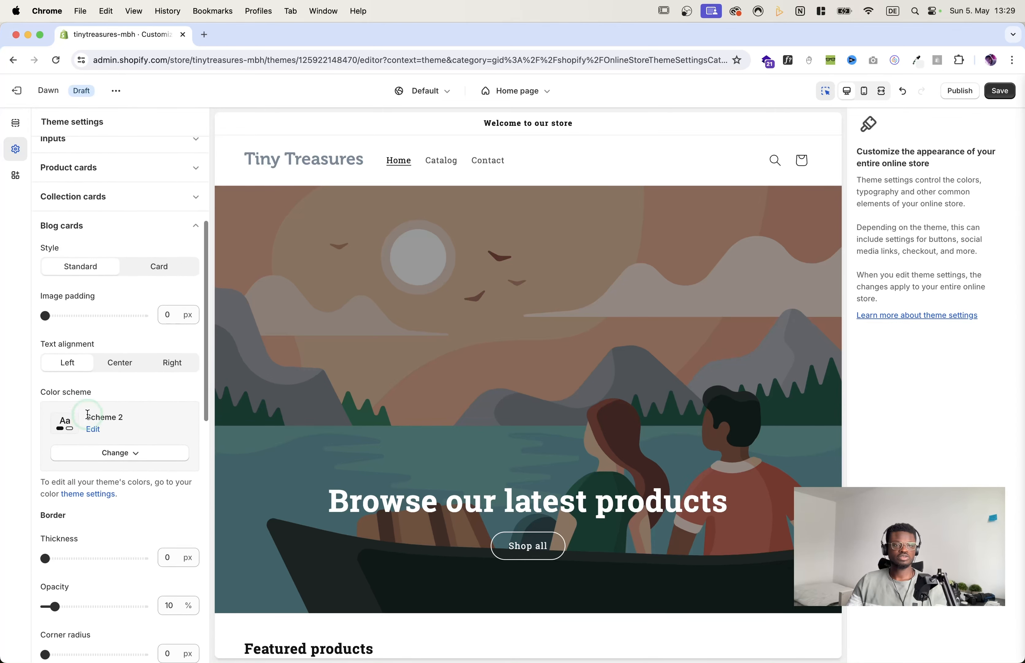
scroll(95, 407, down, 6)
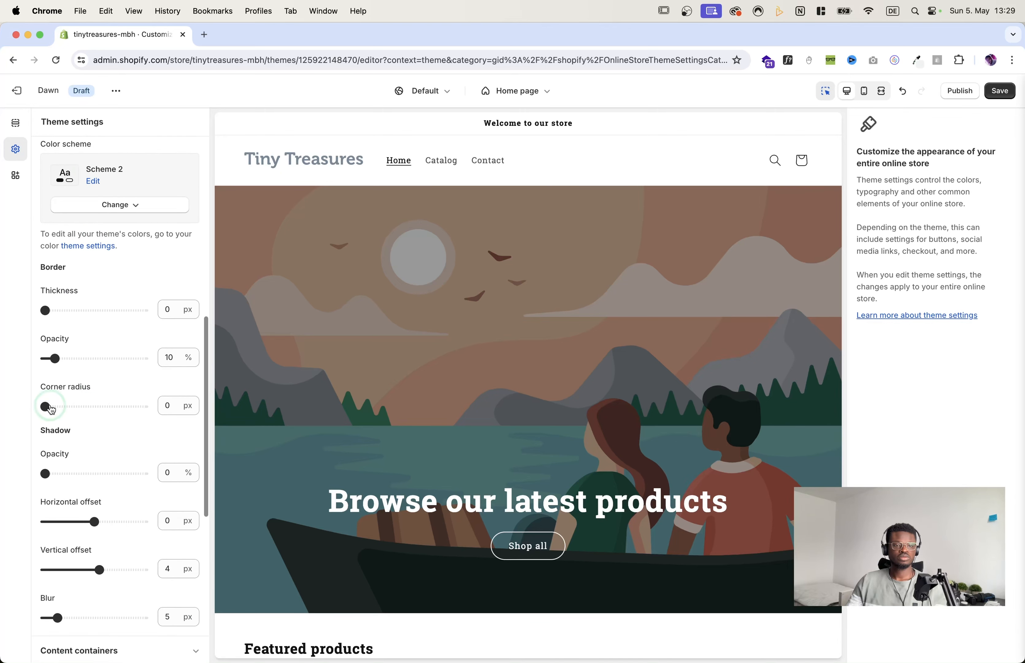
drag(51, 407, 94, 406)
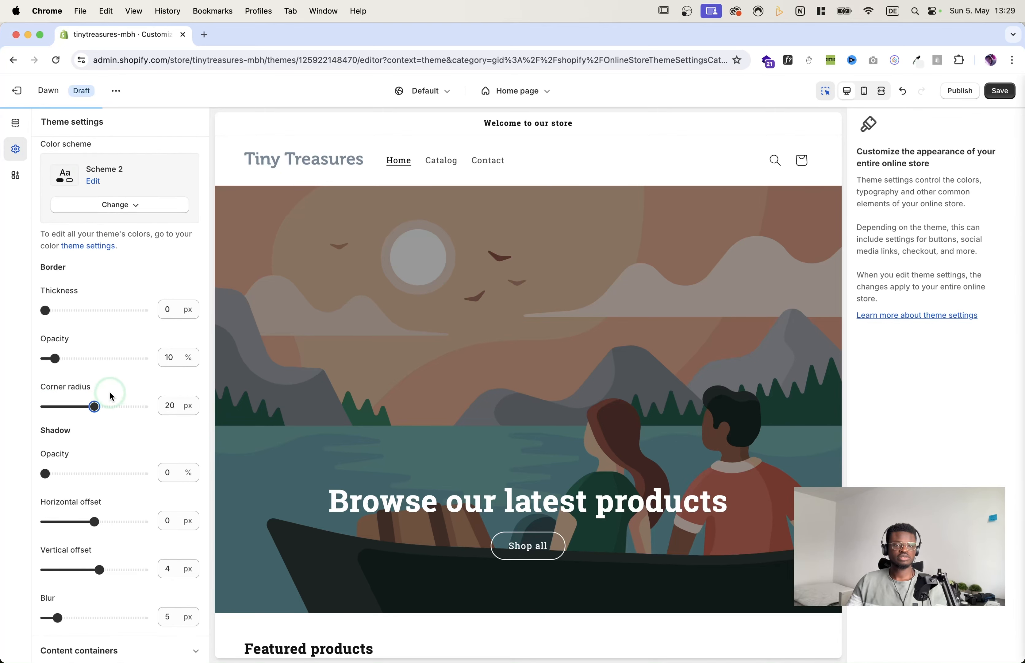
scroll(91, 359, up, 7)
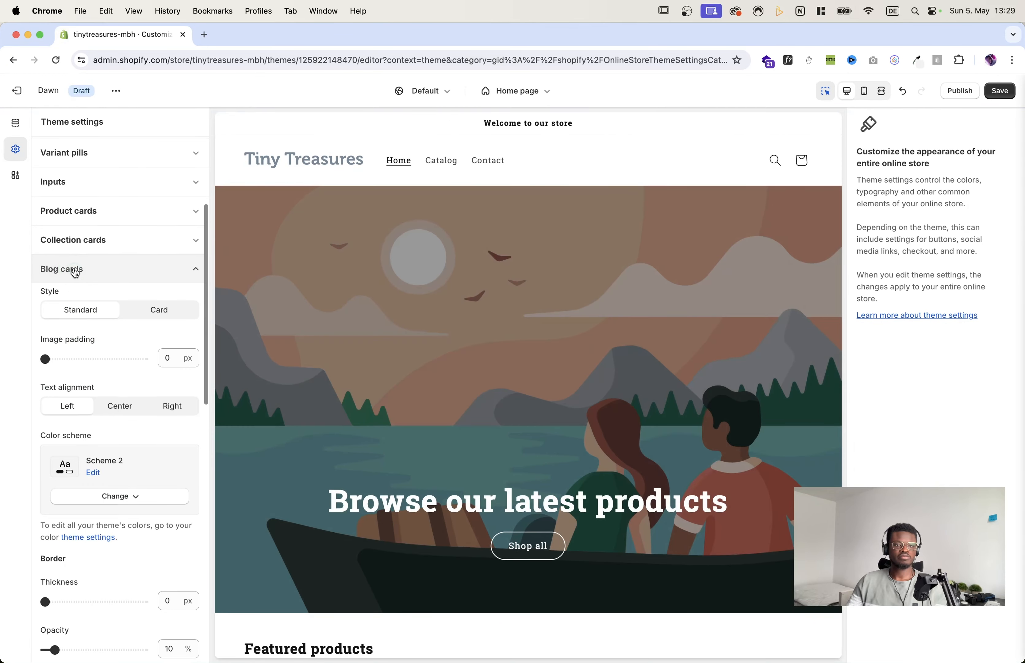
click(76, 272)
Step: Set the border corner radius of the theme's content containers to 20 px and collapse the section
click(68, 303)
scroll(78, 343, down, 3)
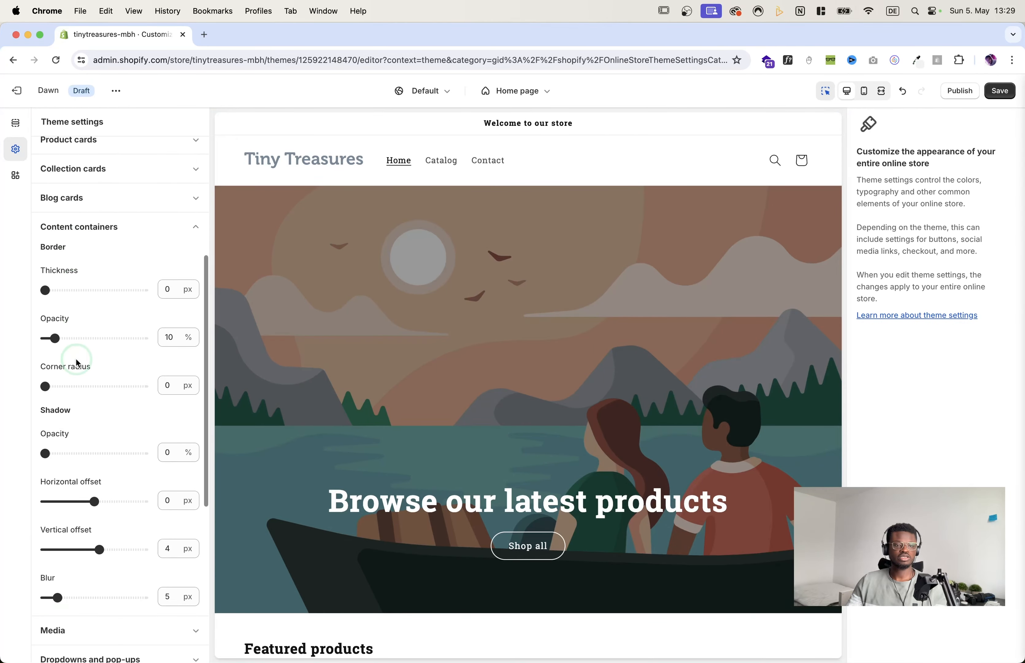
drag(45, 386, 95, 382)
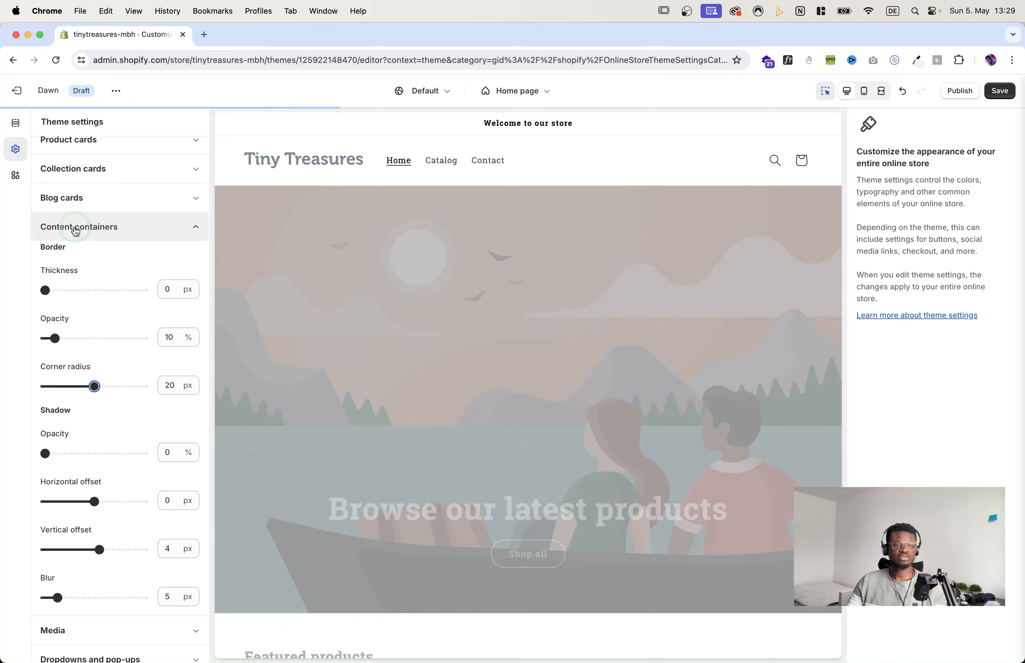
click(73, 227)
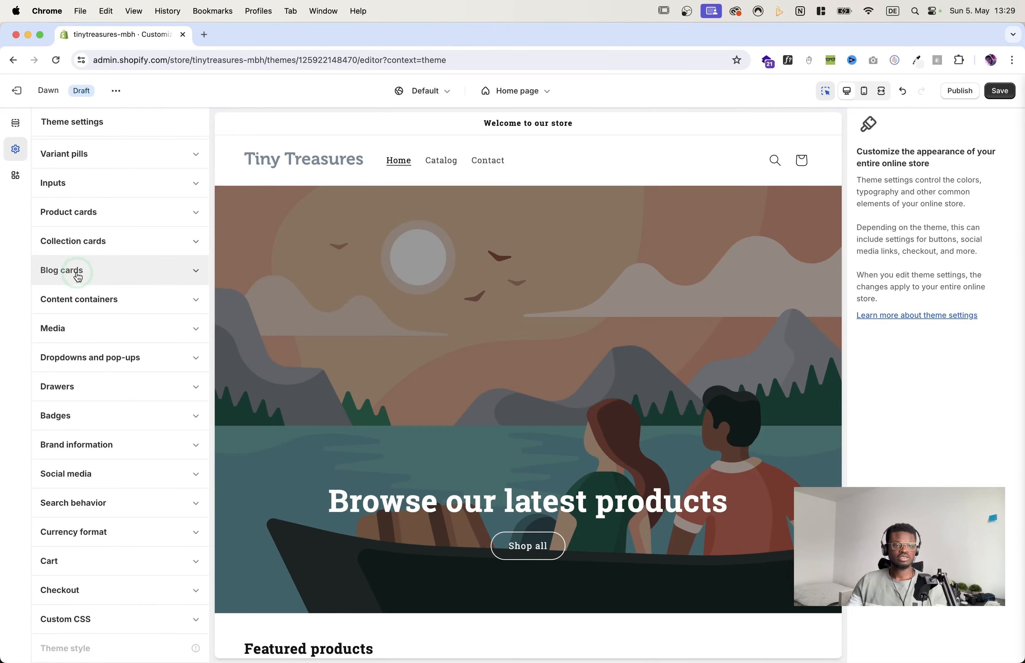
Step: Set the border corner radius of the theme's media to 20 px, collapse the section and save the theme
click(62, 328)
scroll(91, 367, down, 3)
click(48, 408)
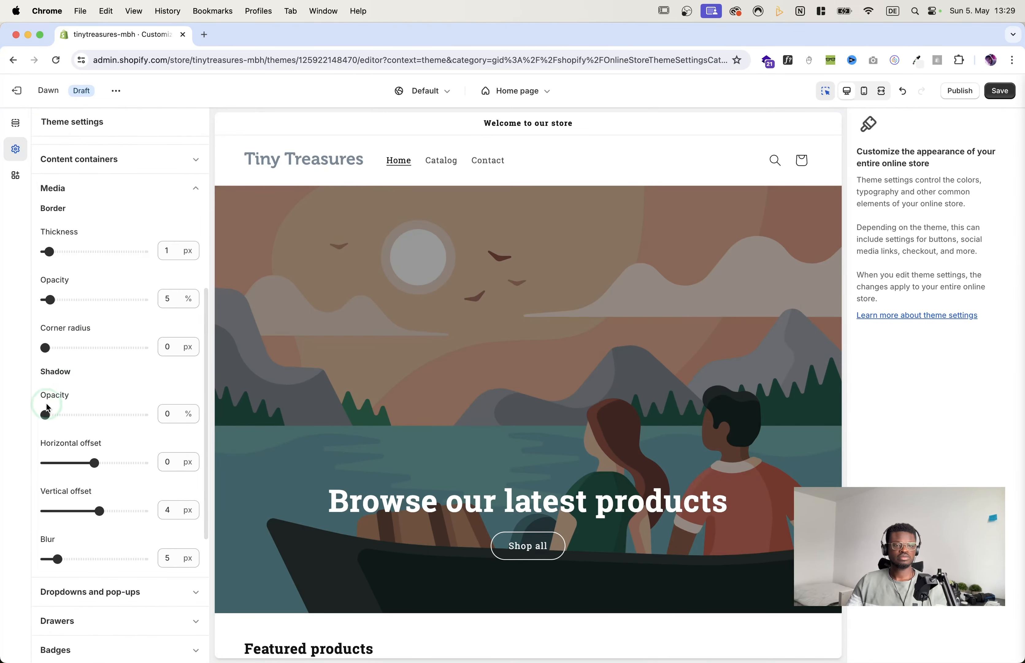
drag(45, 347, 94, 347)
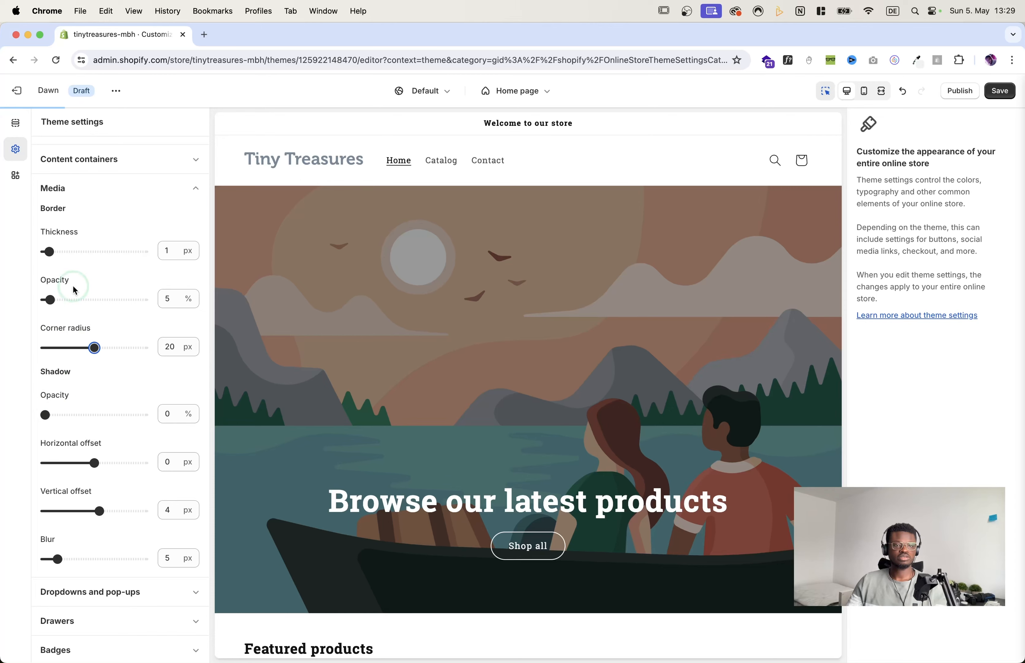
click(54, 190)
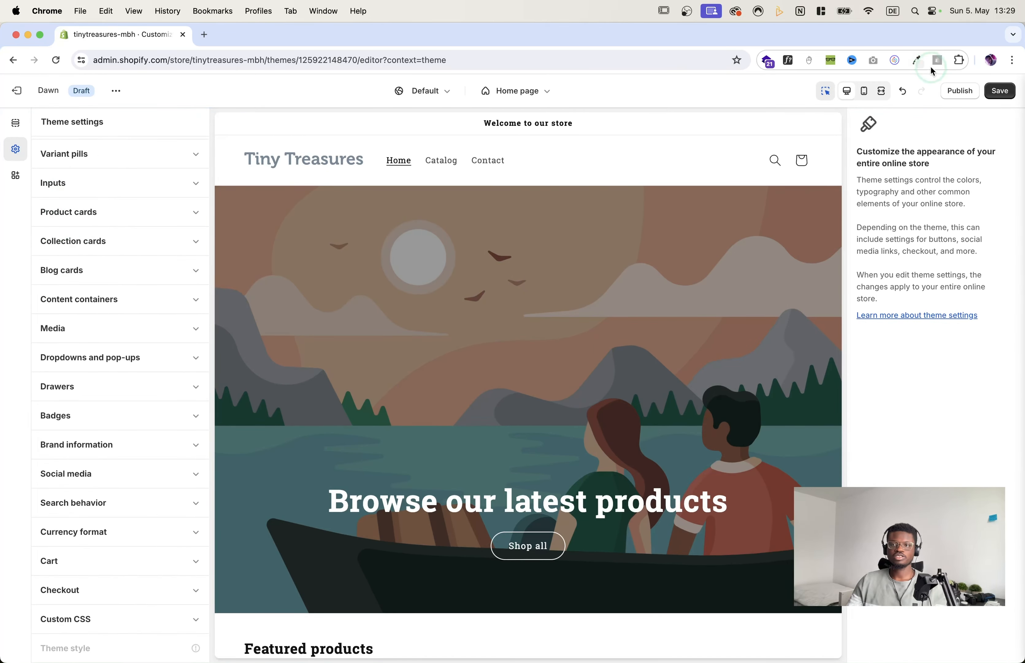
click(1000, 92)
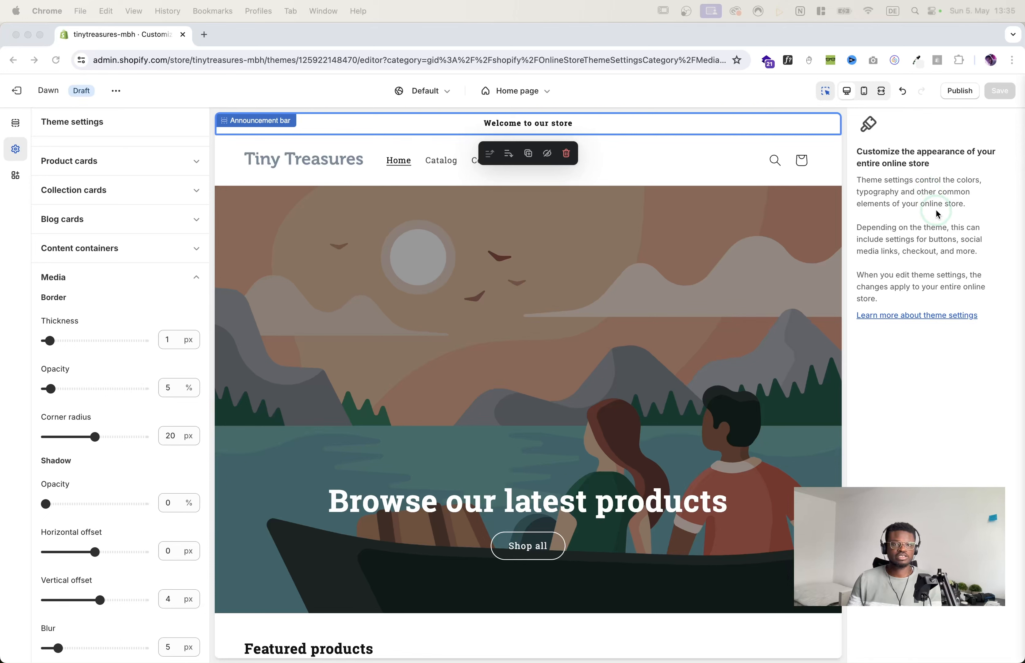
Step: Select the announcement bar on the home page and change its color scheme to Scheme 6
click(632, 125)
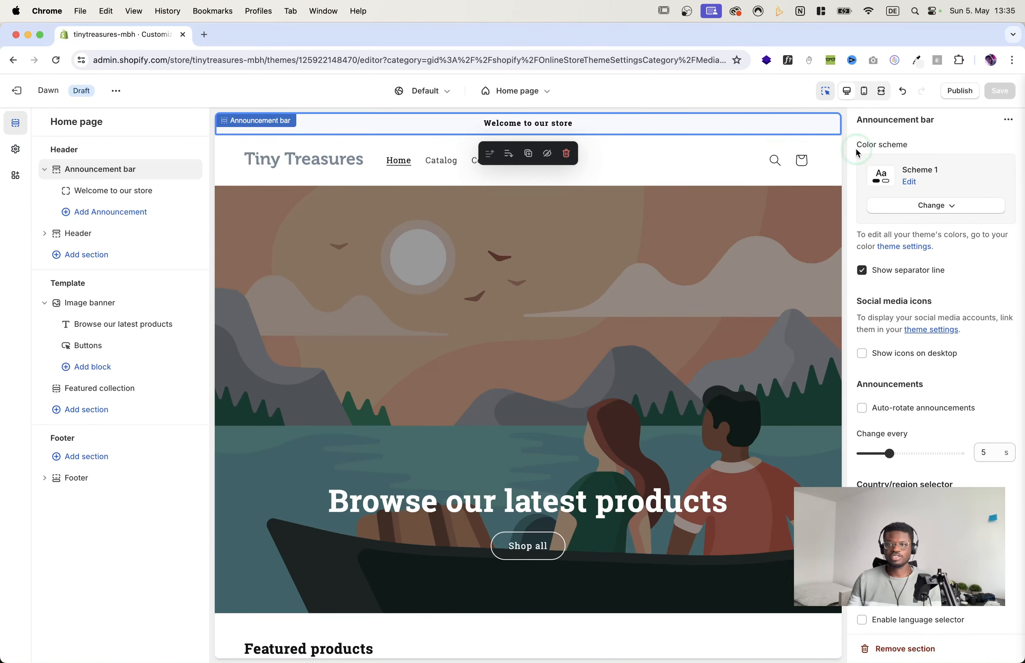
click(931, 205)
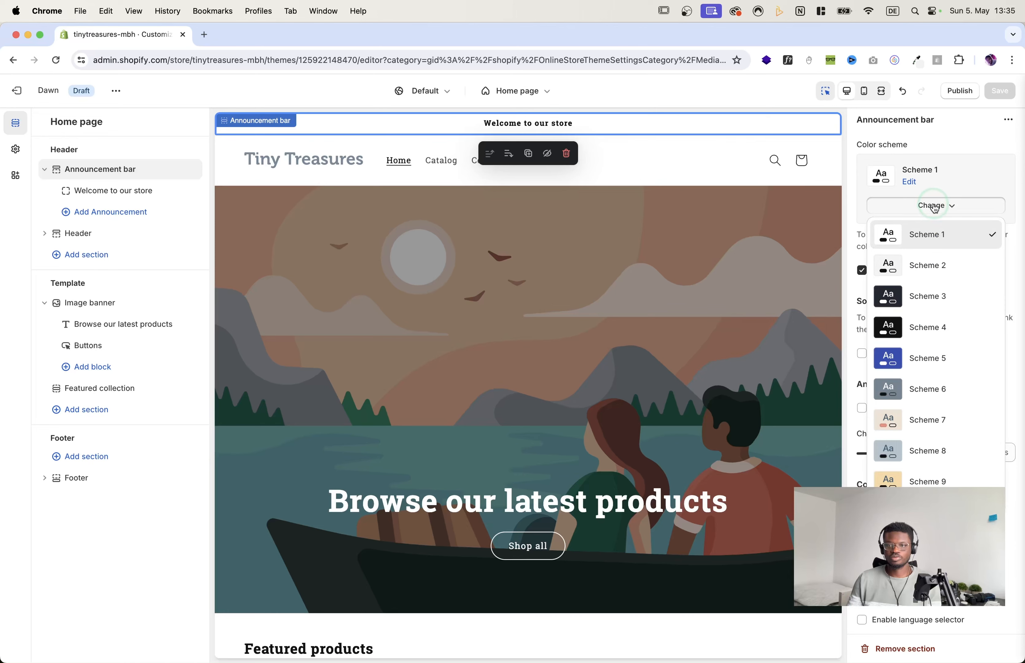
click(919, 390)
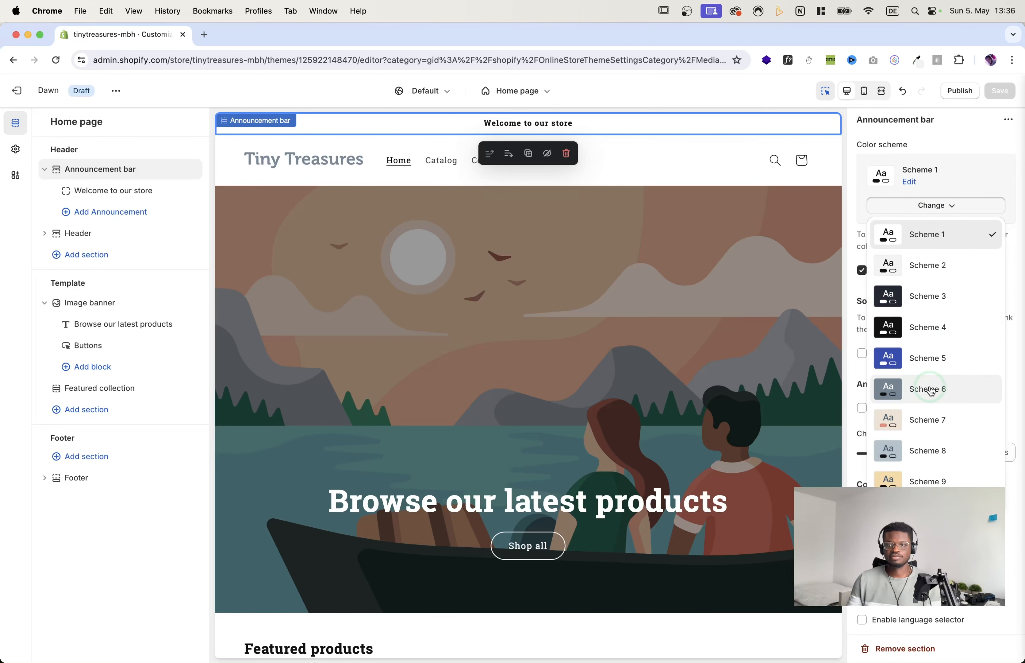
click(886, 165)
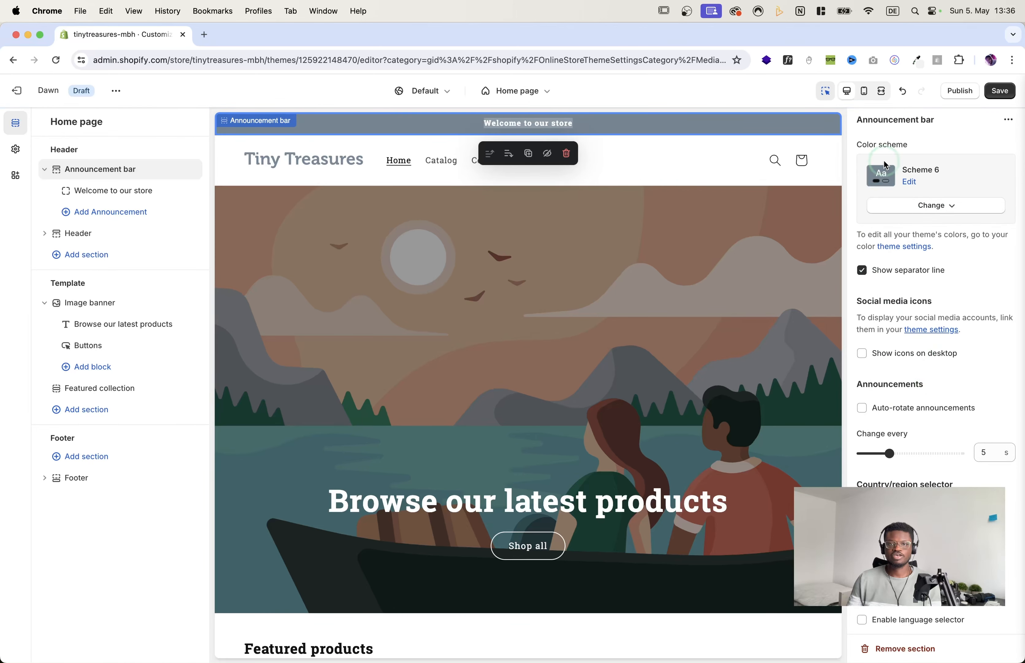
click(780, 587)
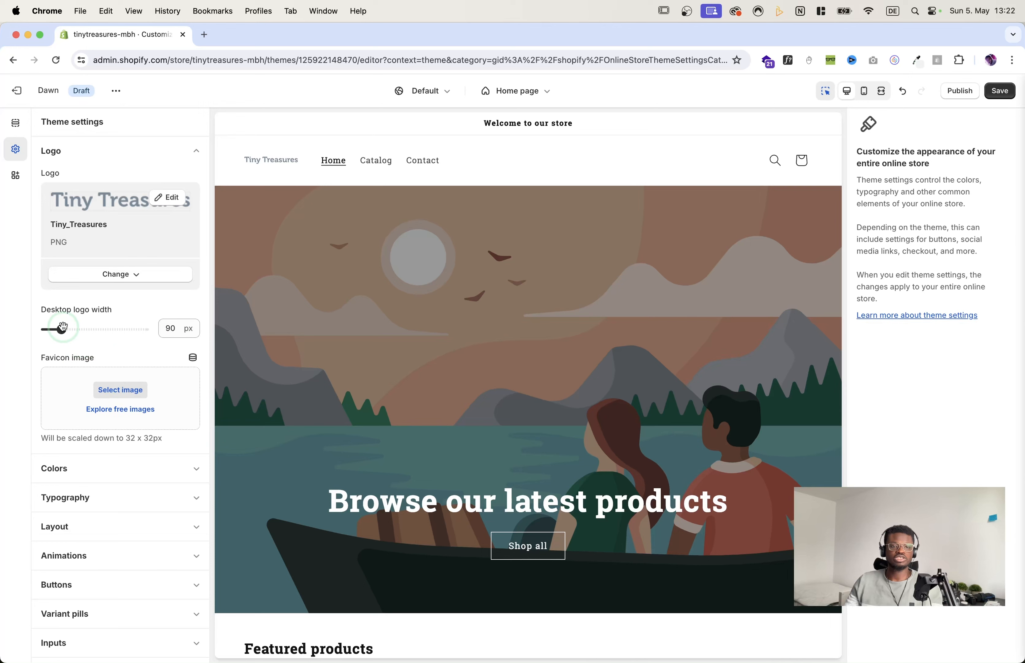
Step: Increase the desktop logo width to 200 px in the theme's logo settings and save the changes
drag(63, 327, 85, 329)
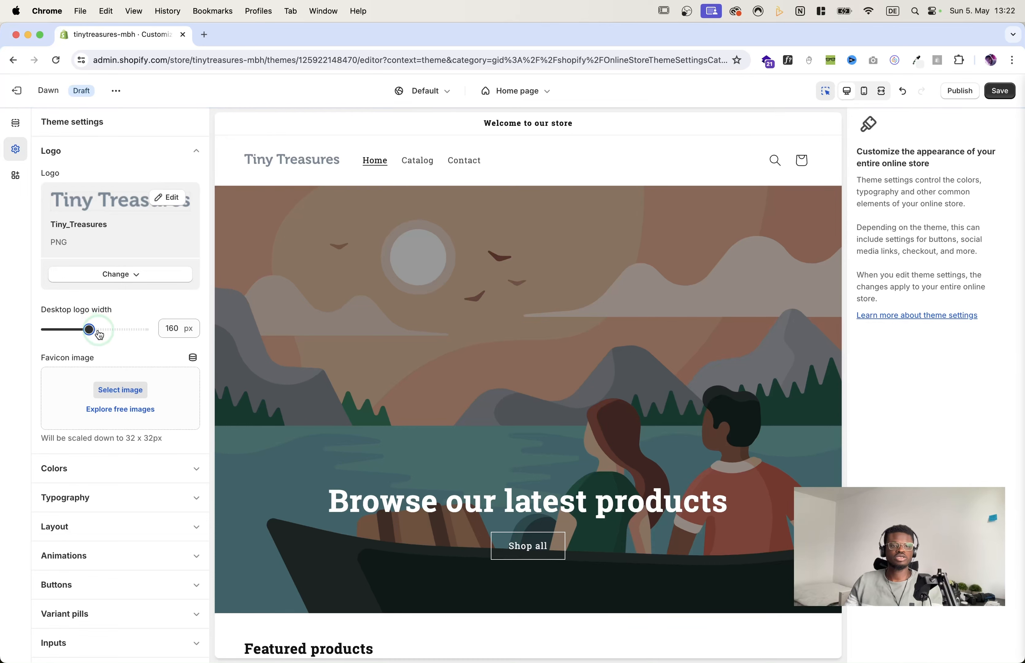
drag(99, 335, 105, 329)
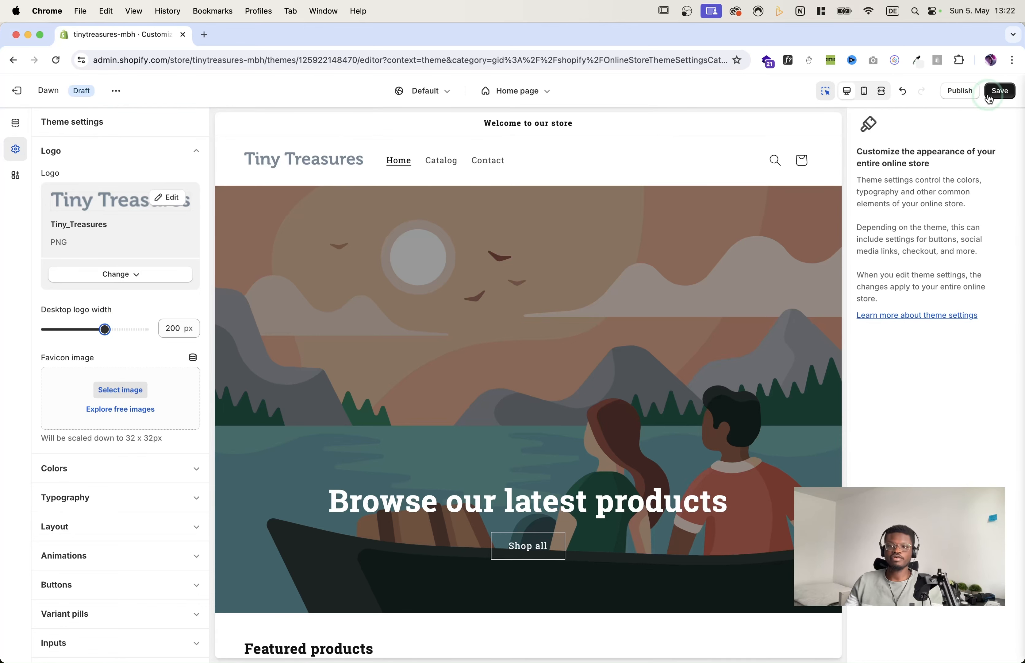
click(998, 92)
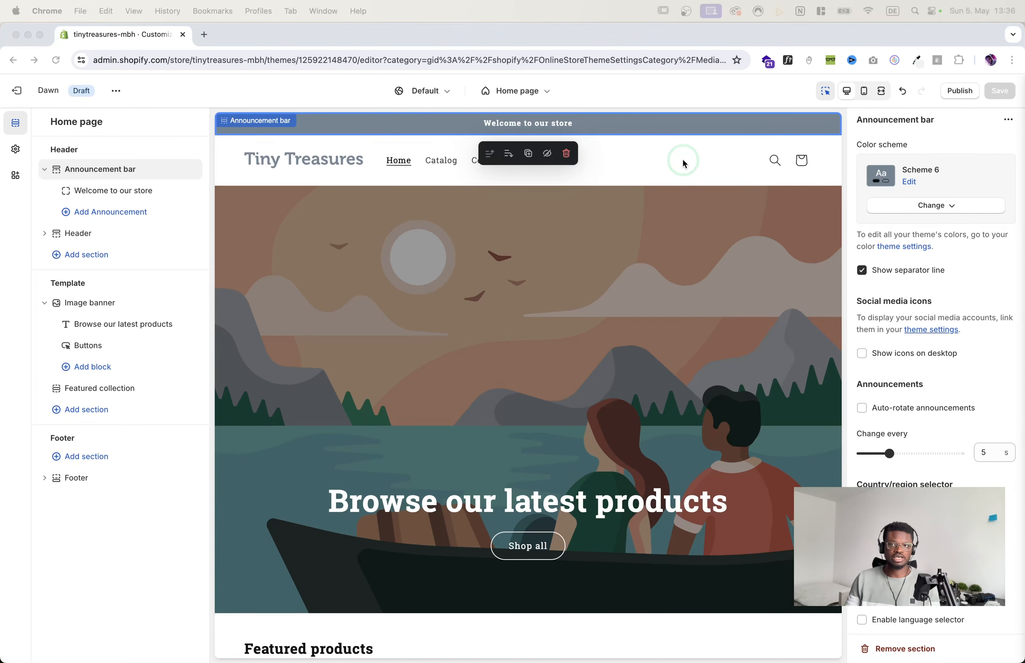
Step: Change the home page header's color scheme to Scheme 10 and save the theme
click(662, 163)
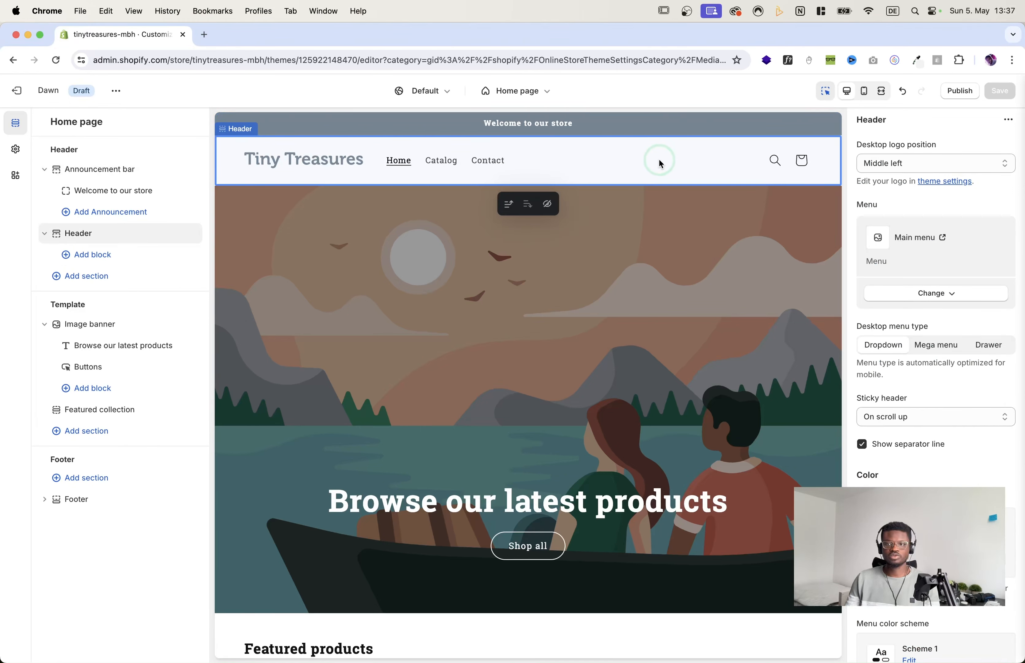
scroll(897, 358, down, 4)
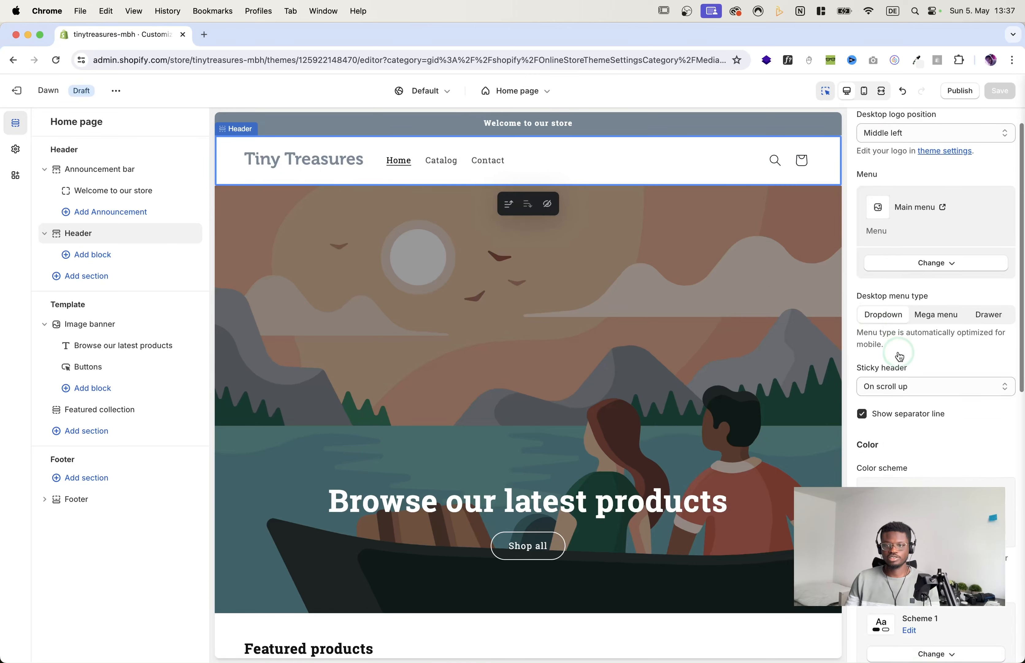
scroll(901, 356, down, 2)
click(931, 314)
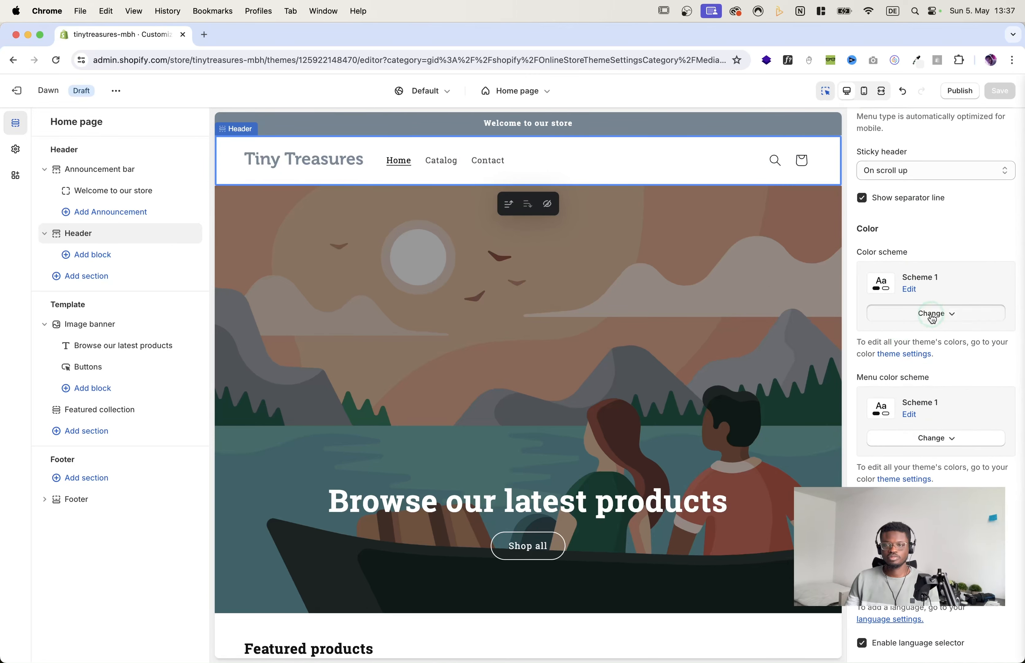
scroll(918, 403, down, 3)
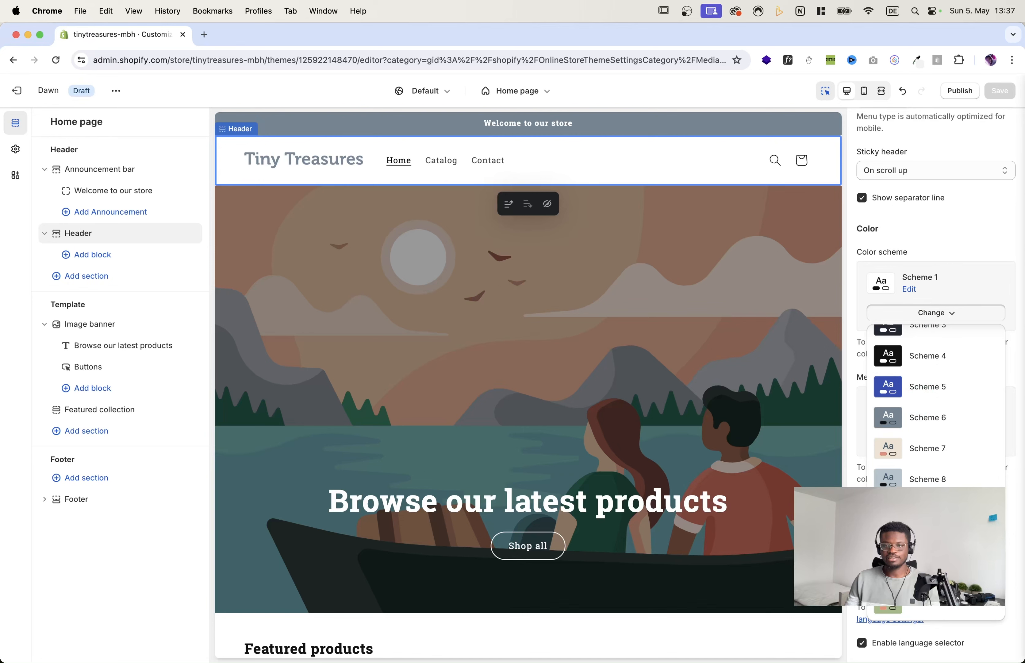
click(896, 539)
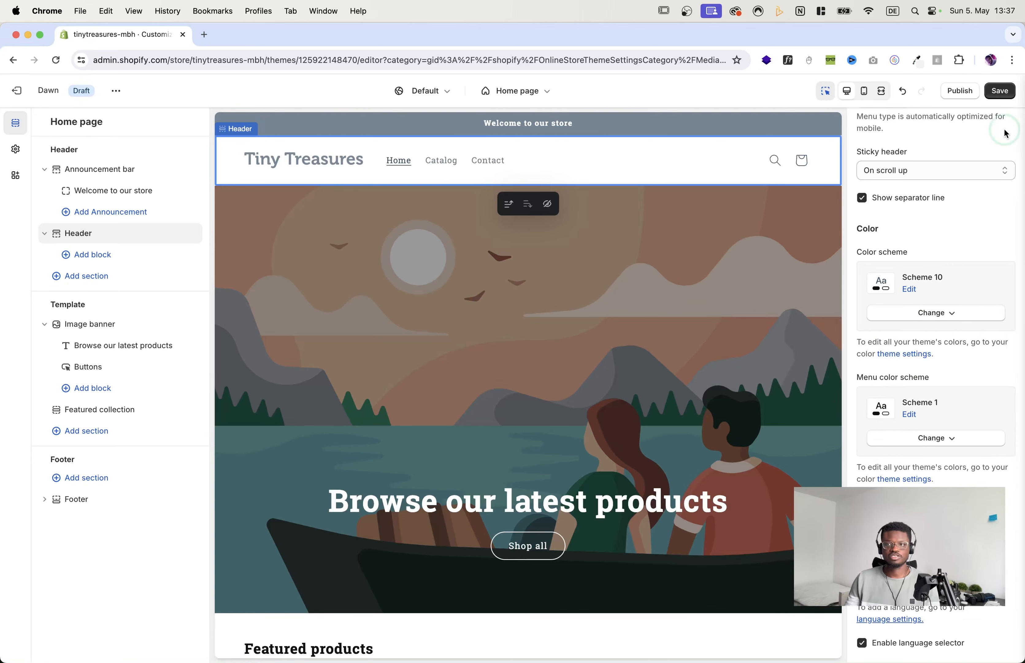
click(1001, 91)
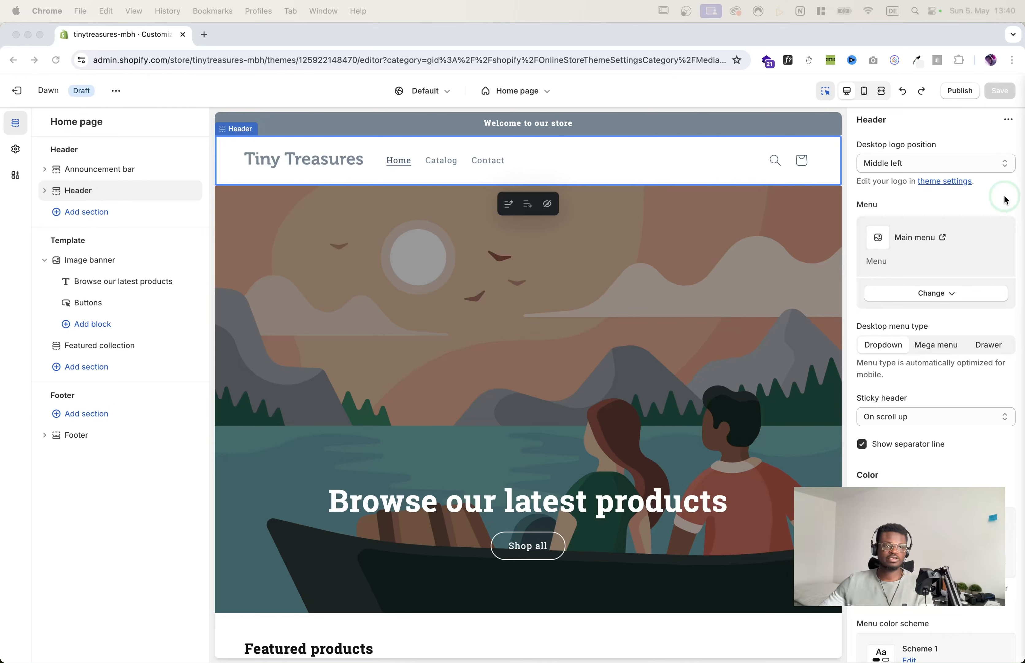
Step: Change the home page image banner's color scheme to Scheme 7 and save the theme
click(107, 255)
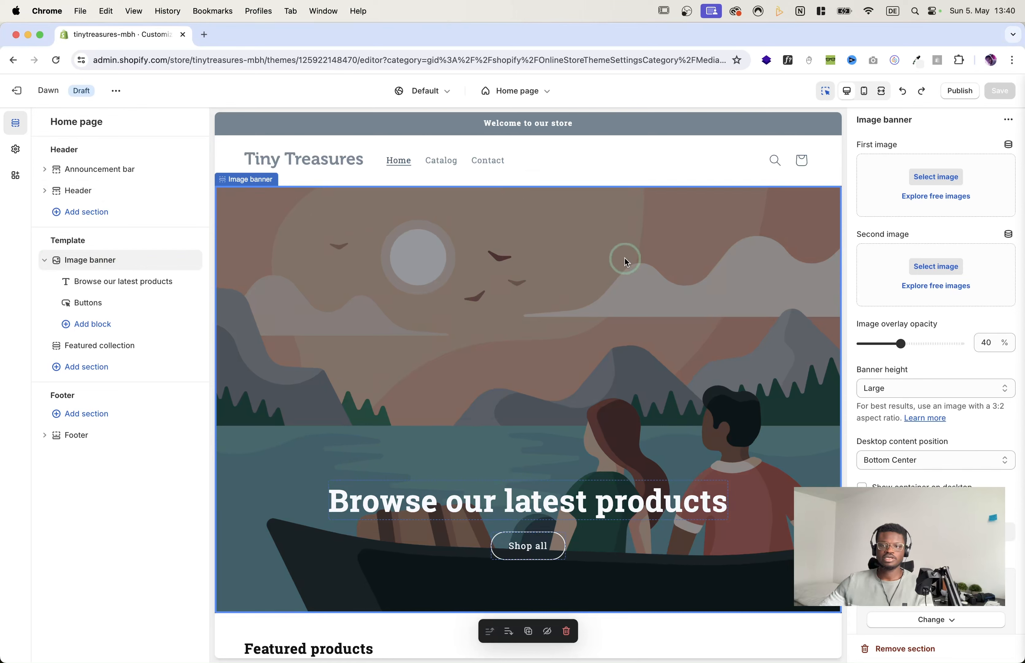
scroll(940, 377, down, 5)
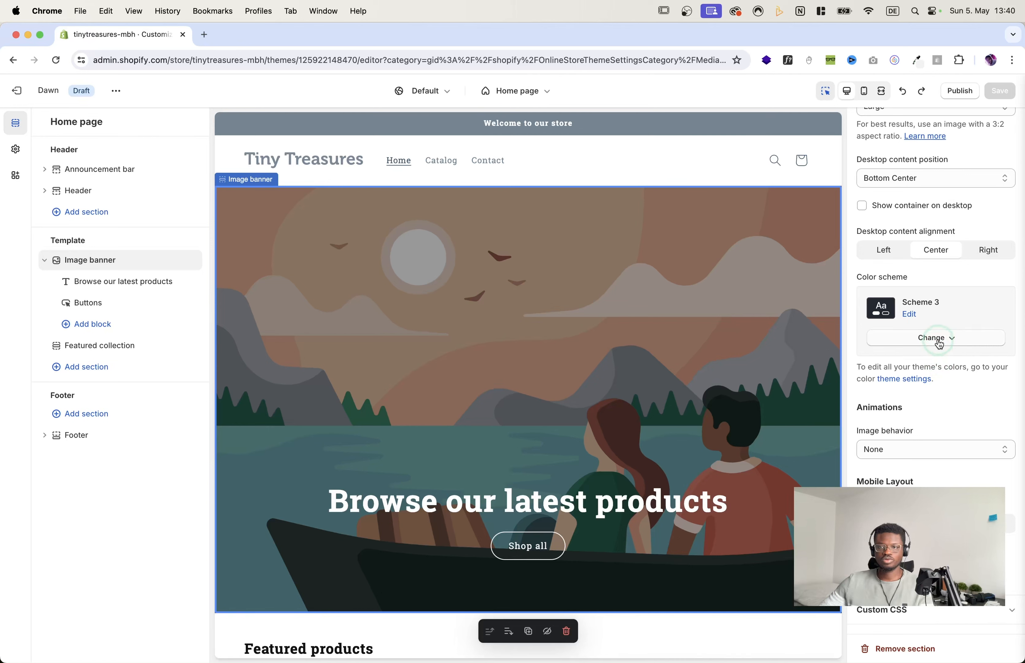
click(939, 343)
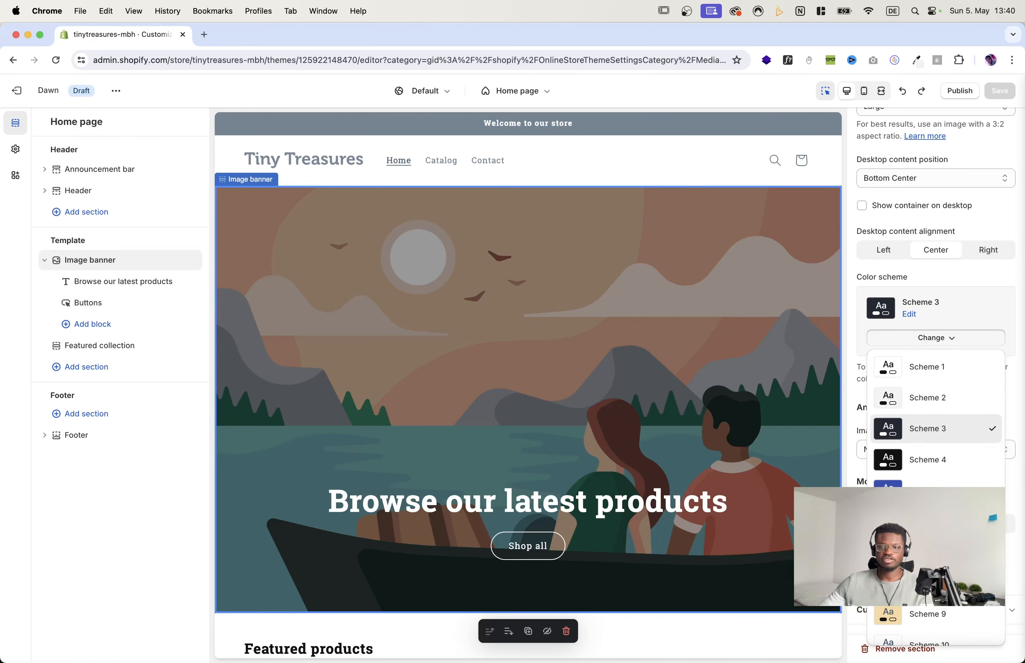
click(931, 553)
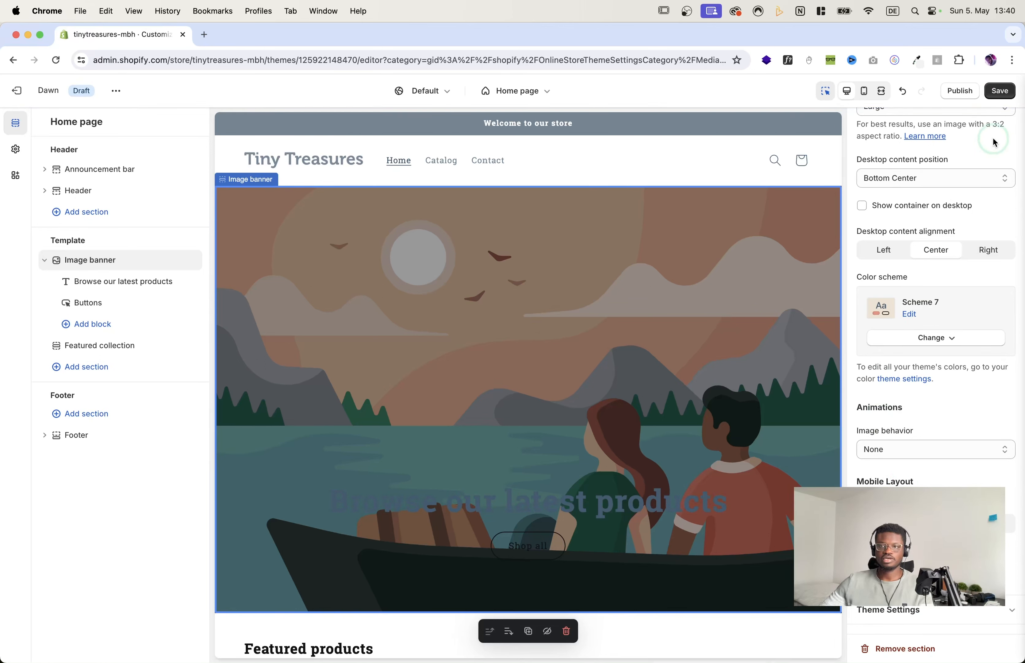
click(1001, 91)
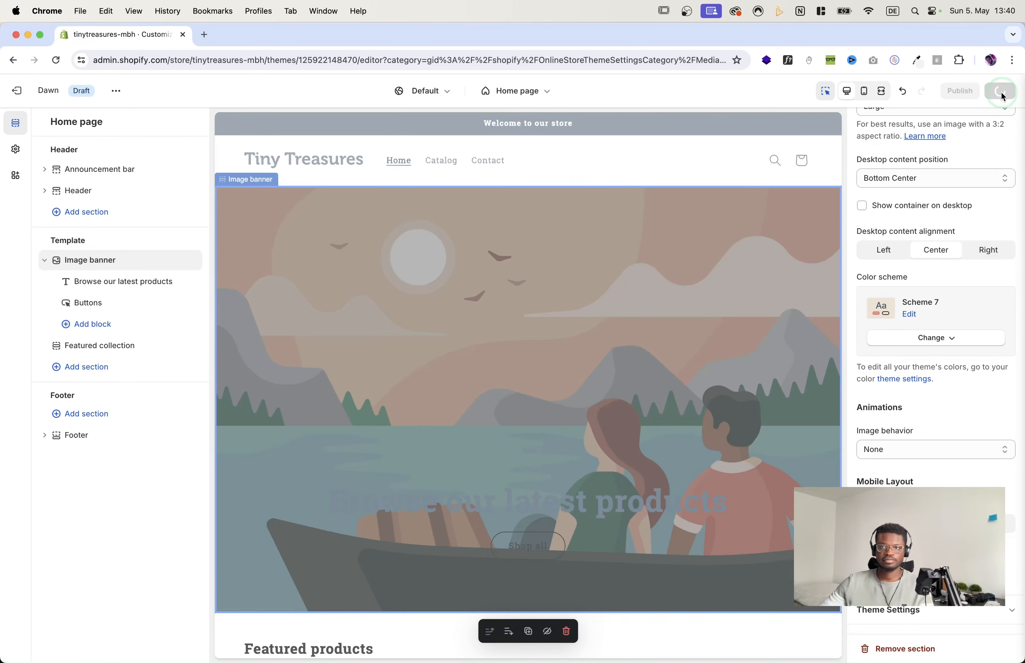
Step: Use Banner_2 from the store library as the banner's first image with 0% image overlay opacity, and save
scroll(968, 216, up, 5)
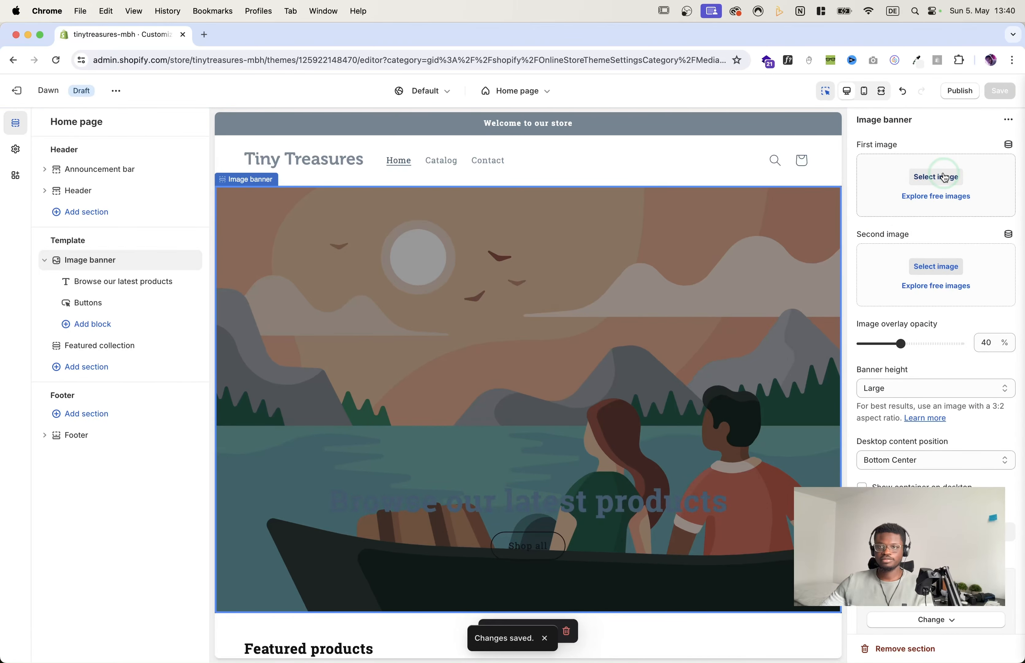
click(944, 177)
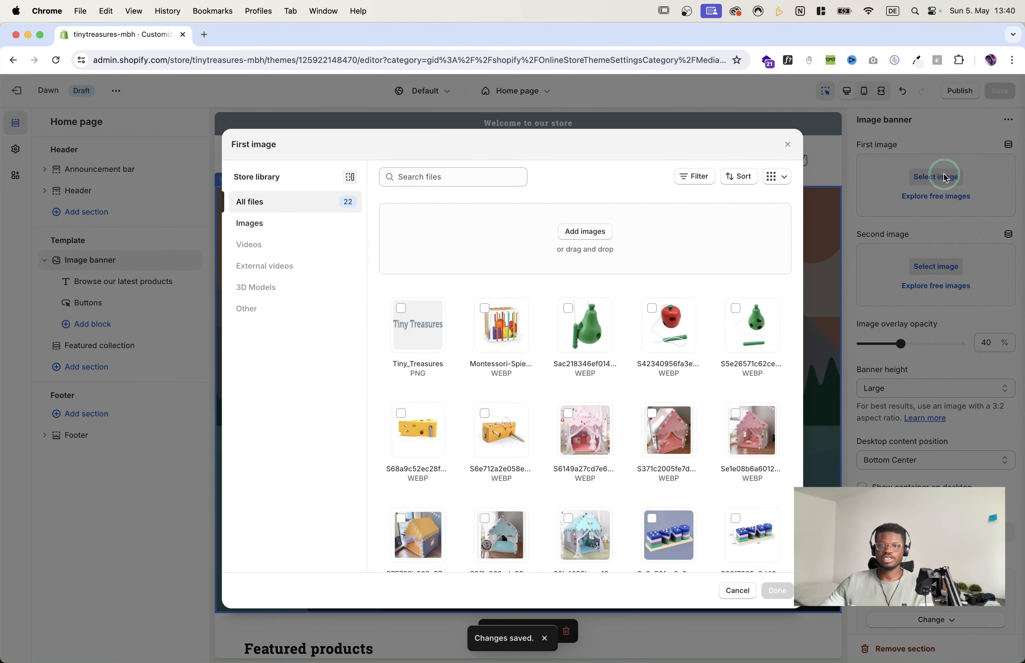
scroll(675, 327, down, 5)
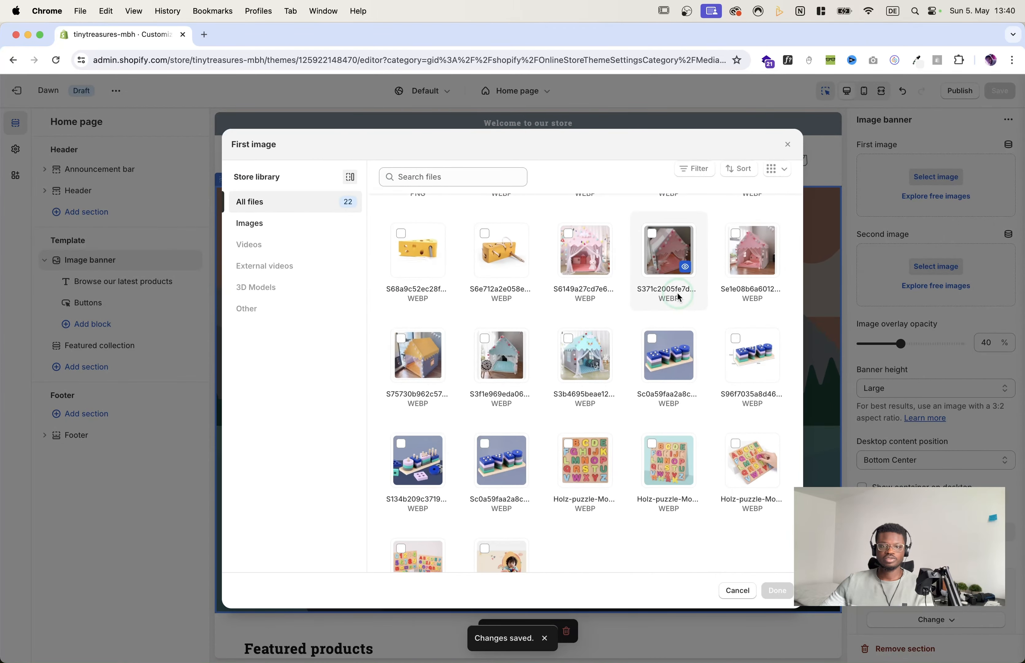
scroll(678, 293, down, 2)
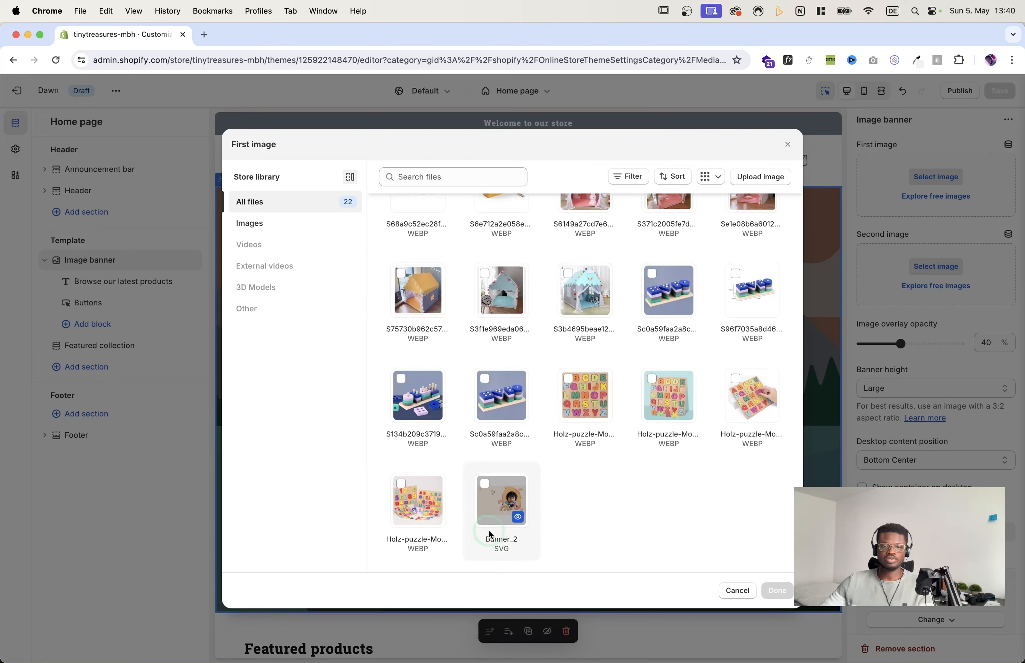
click(491, 496)
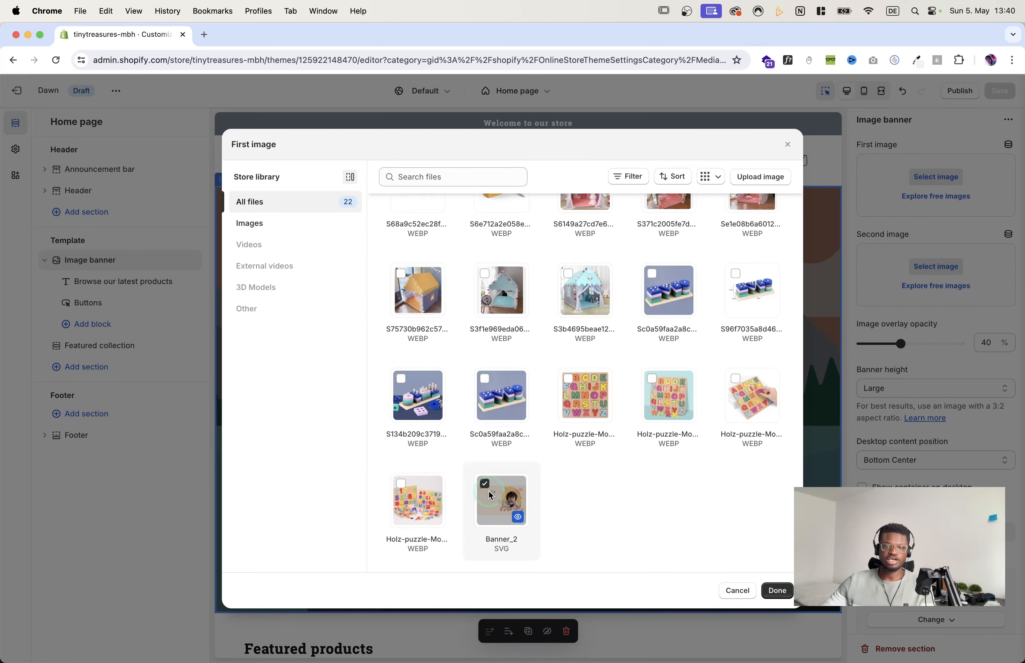
click(777, 590)
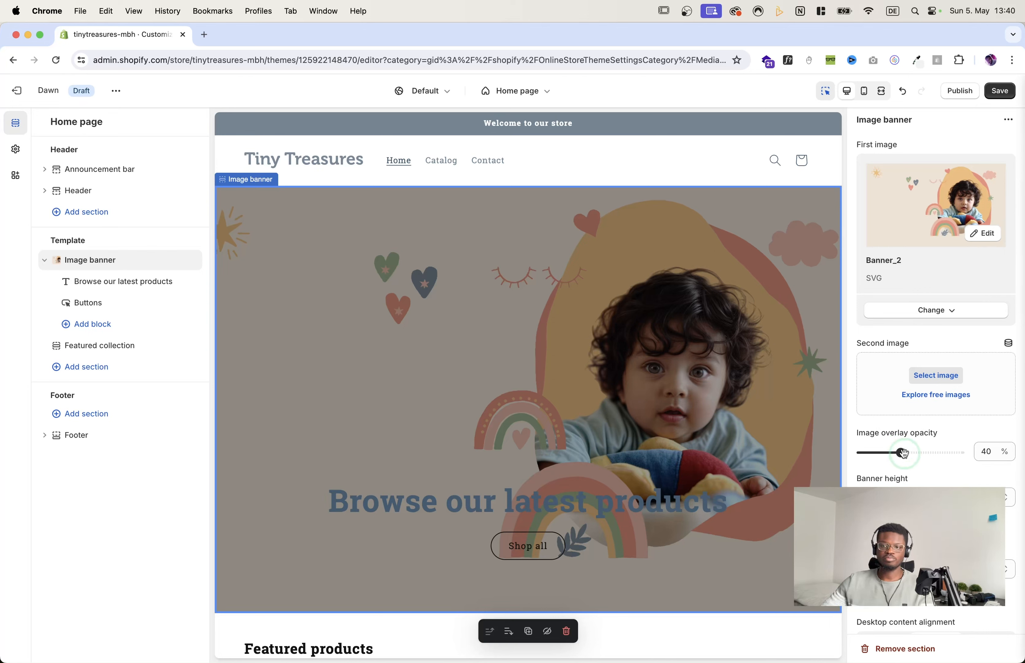
drag(904, 453, 860, 453)
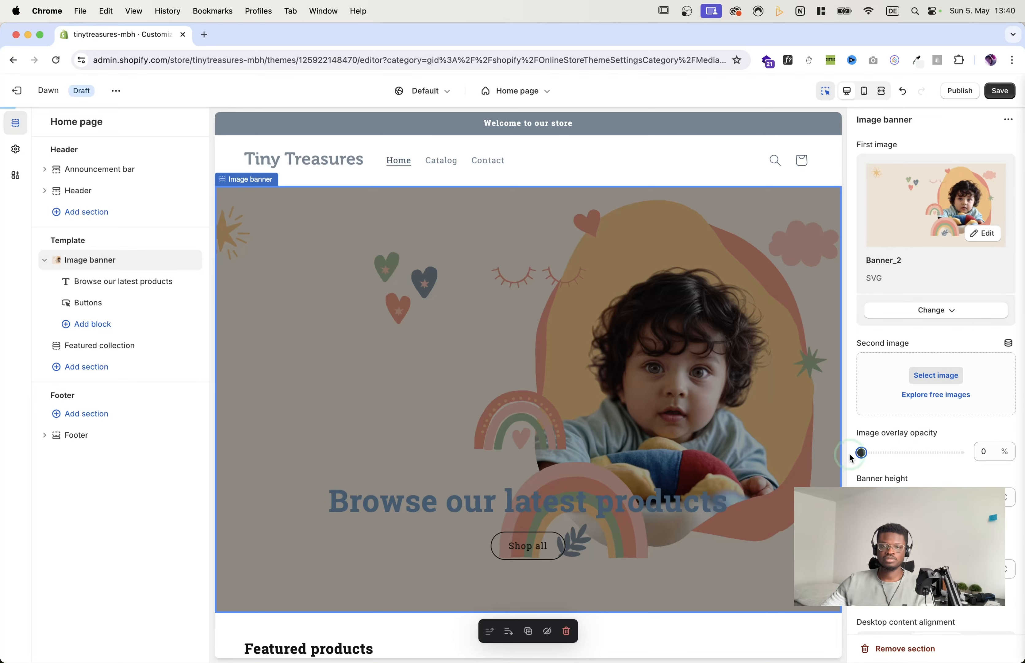
click(999, 94)
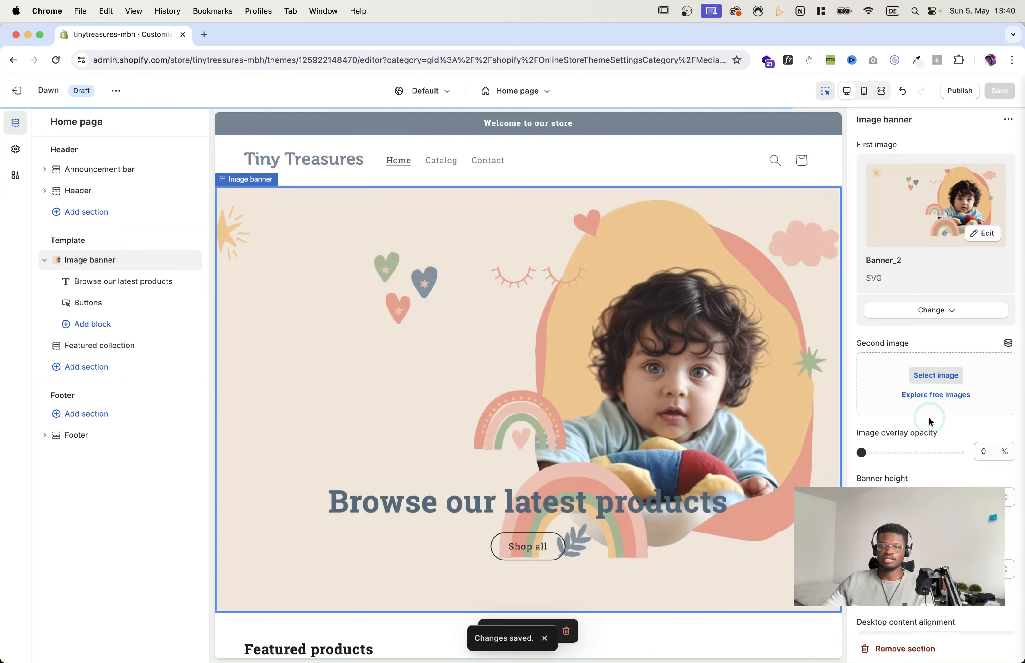
Step: Set the image banner's desktop content position to Middle Left and its desktop content alignment to Left, and save
scroll(930, 420, down, 2)
scroll(931, 423, down, 3)
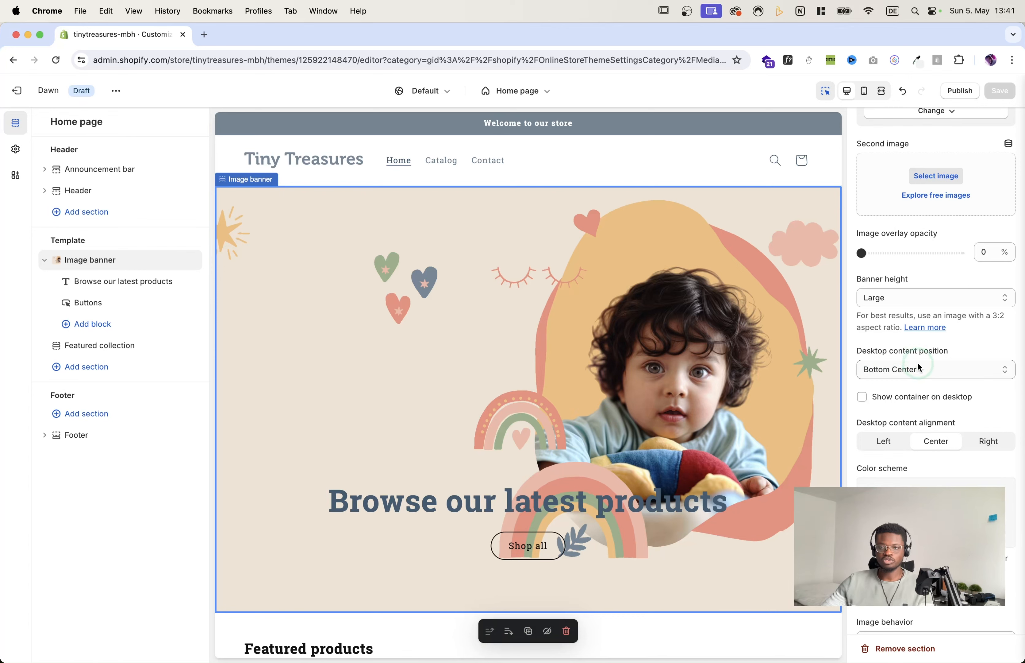
click(947, 372)
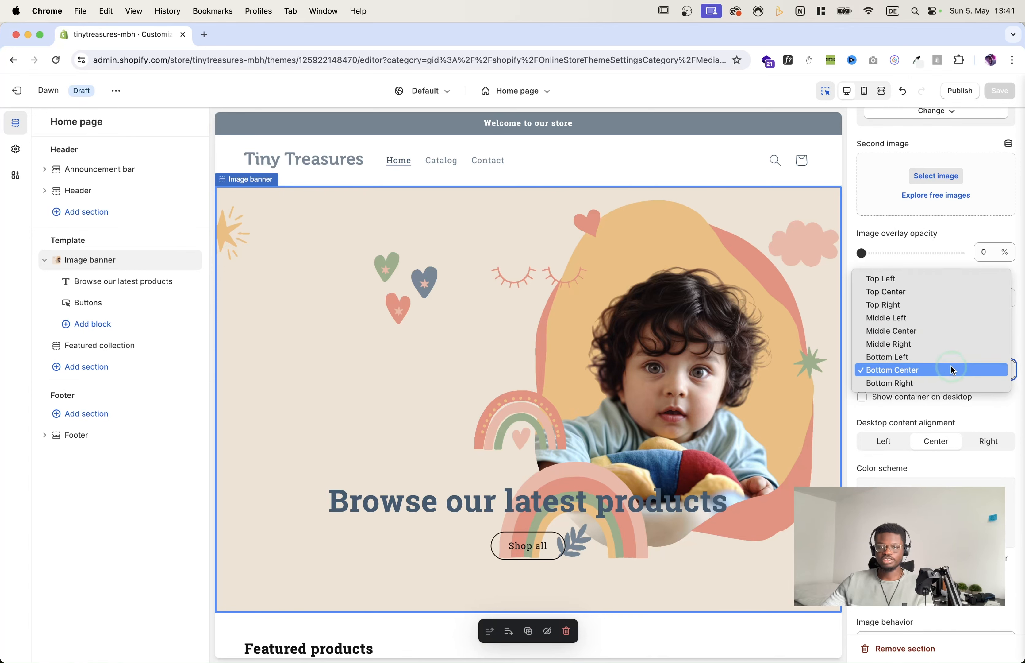
click(945, 319)
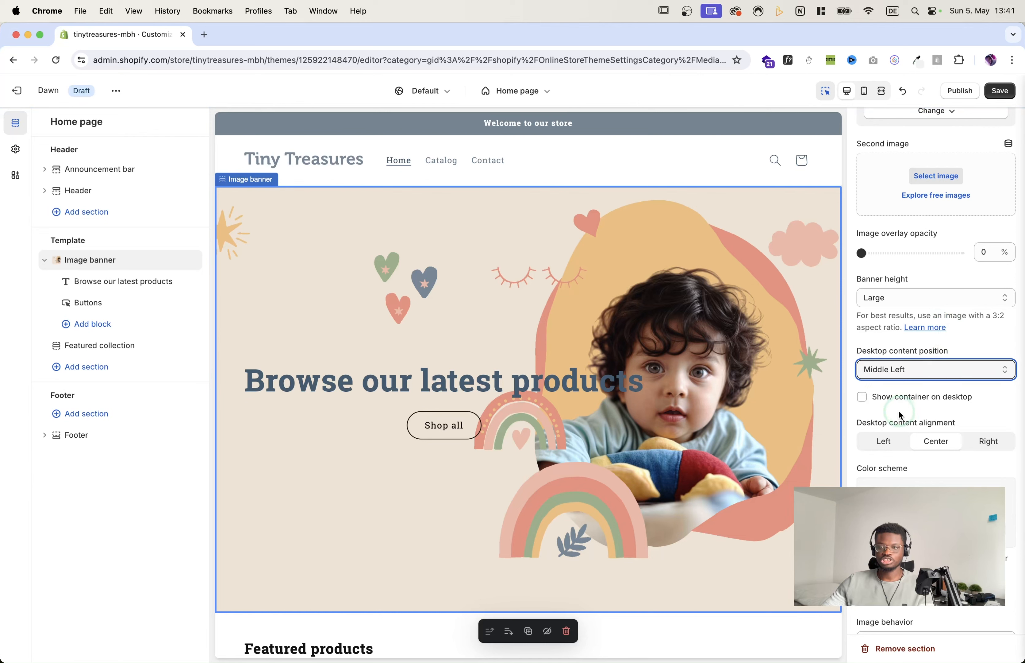
scroll(900, 415, down, 2)
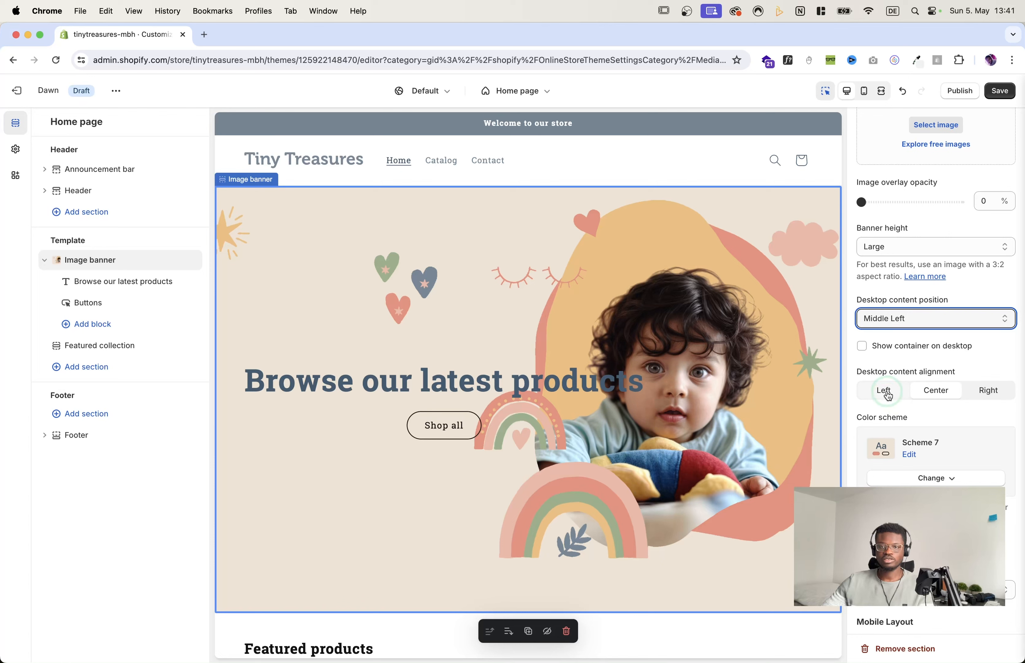
click(888, 393)
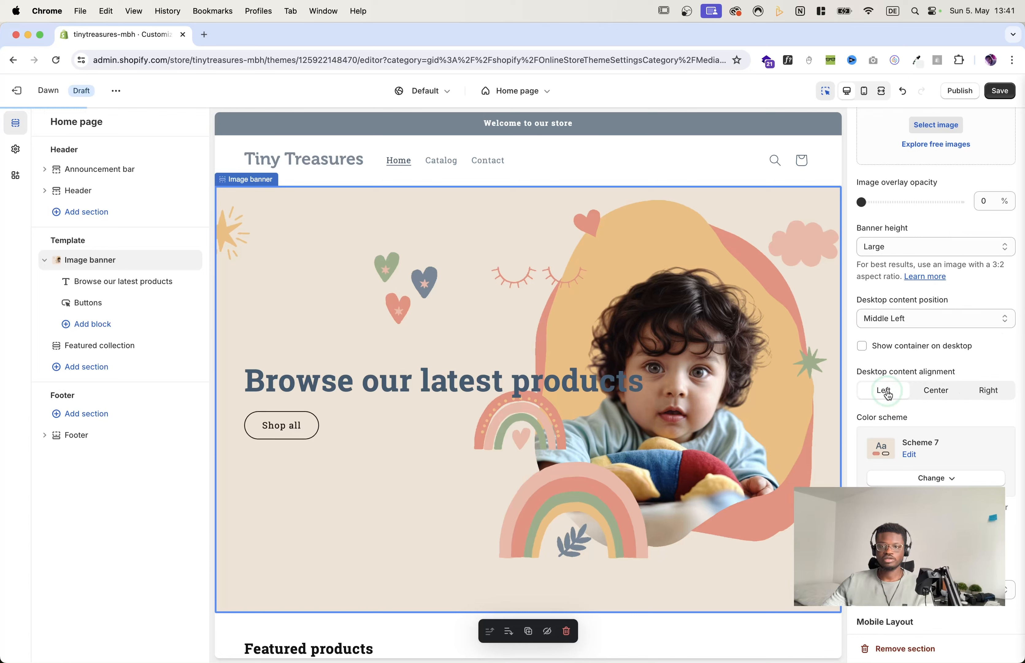
click(1000, 92)
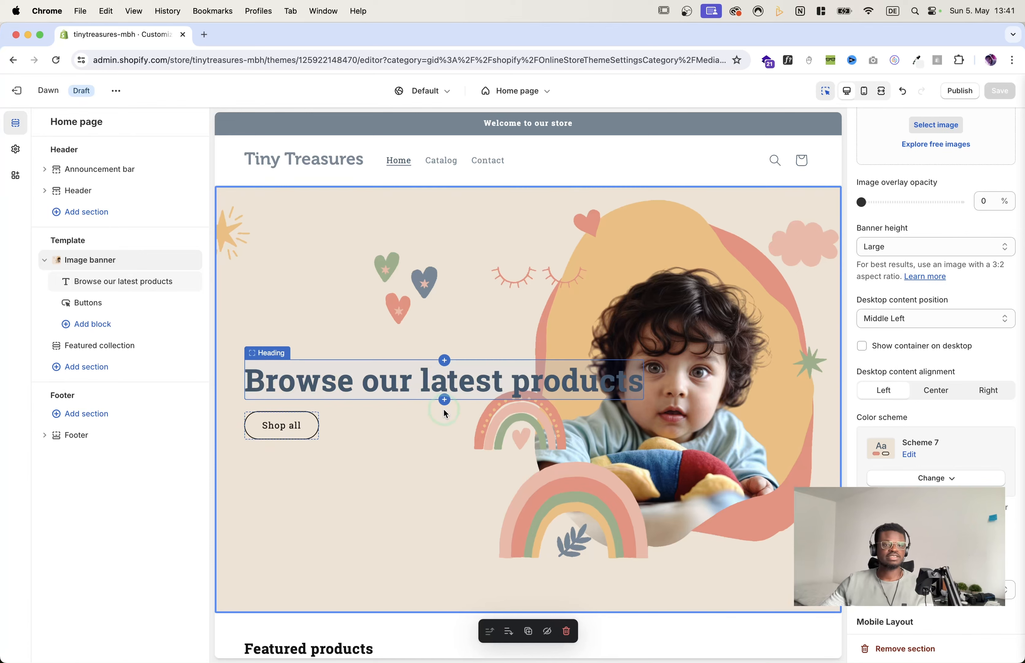
Step: Turn off the outline style for the image banner's first button and save the theme
click(92, 304)
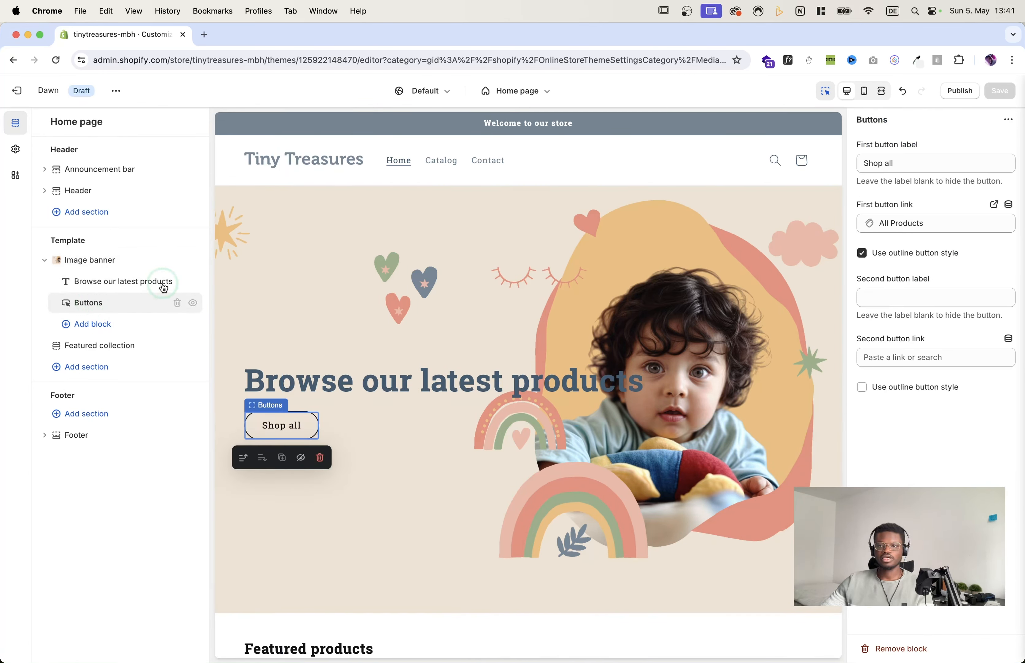
click(862, 253)
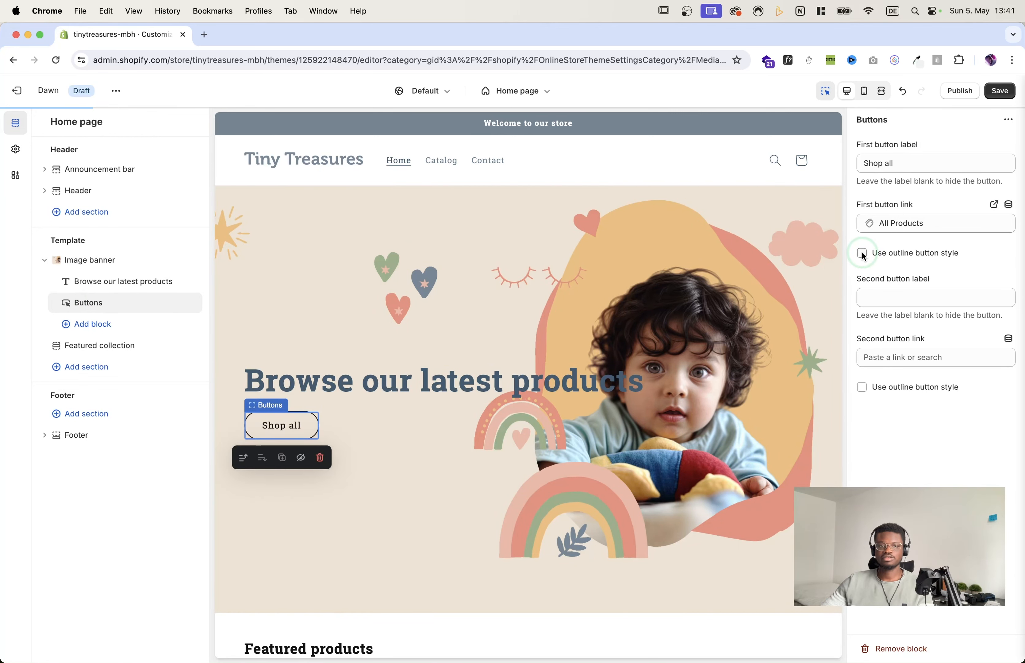
click(946, 139)
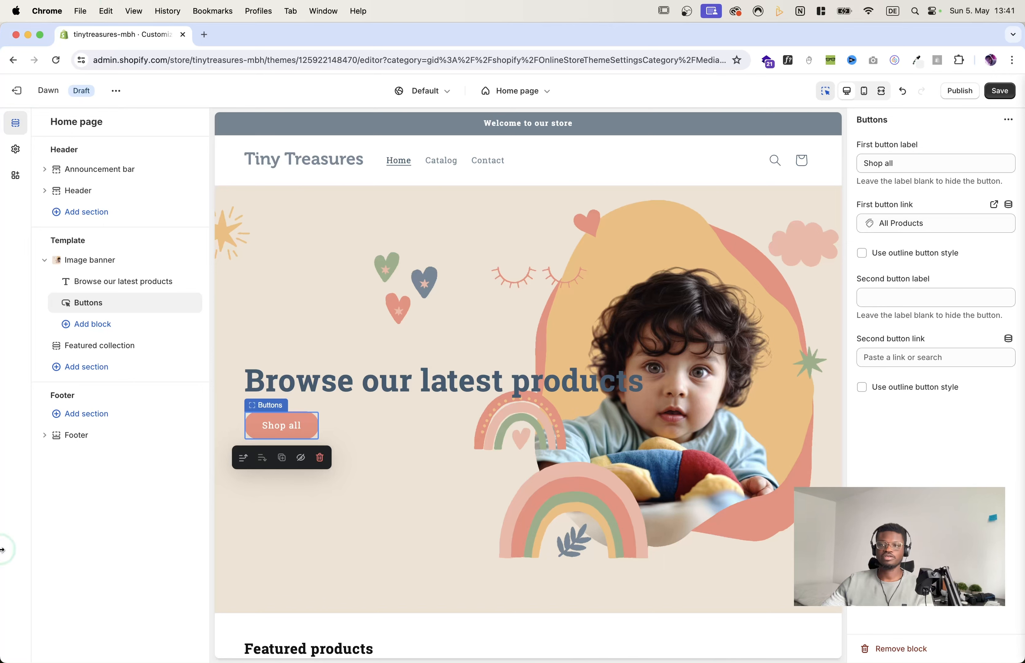
click(1000, 91)
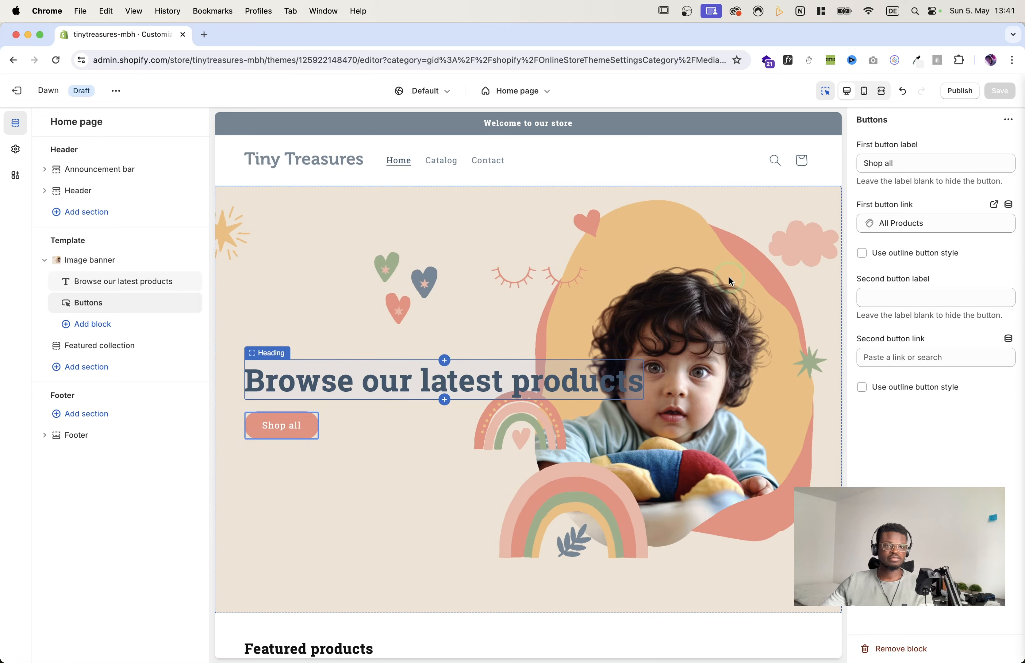
Step: Add a text block to the image banner, placed between the heading and the buttons, and save
click(90, 329)
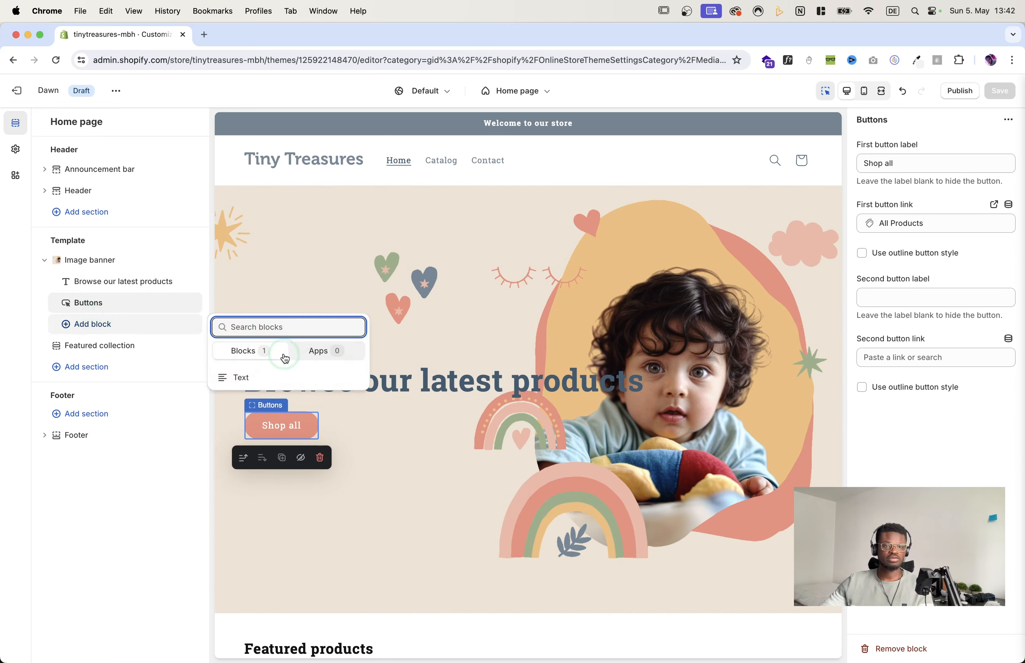
click(230, 374)
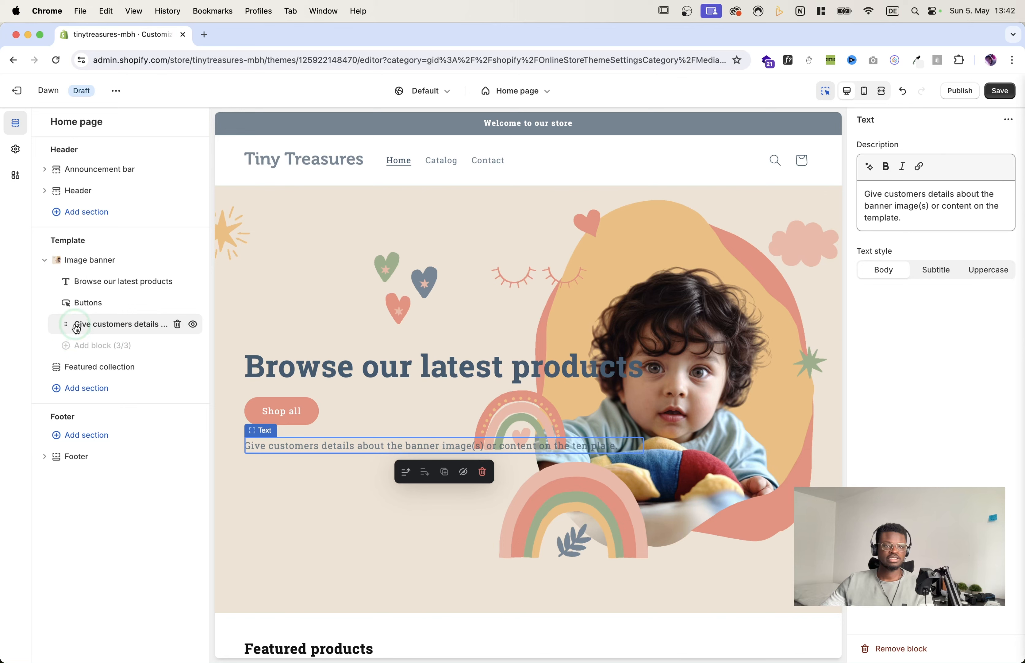
drag(63, 324, 59, 309)
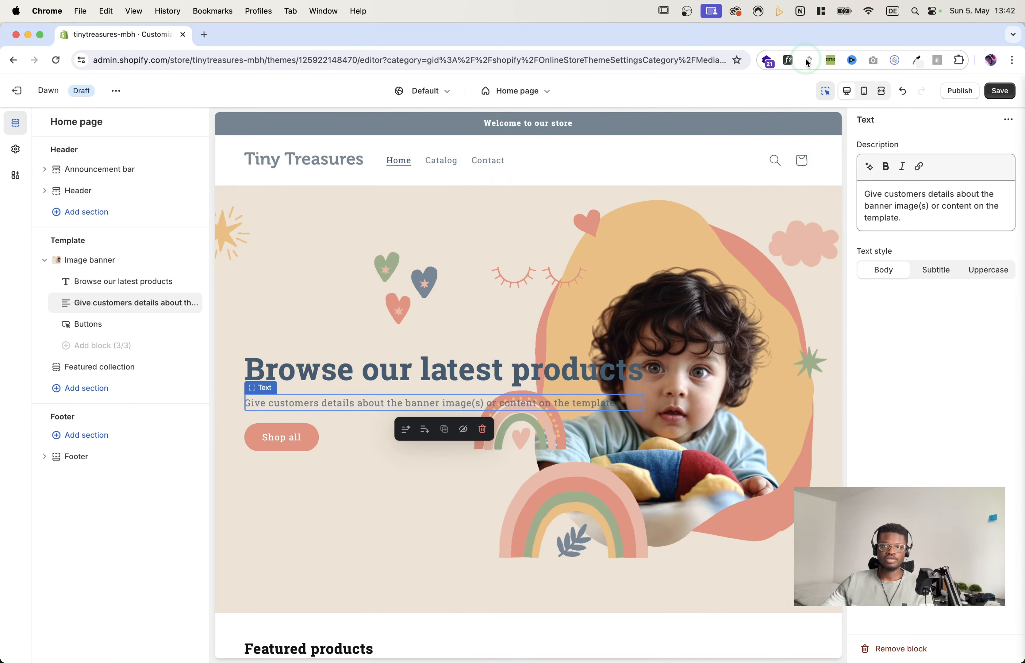
click(987, 92)
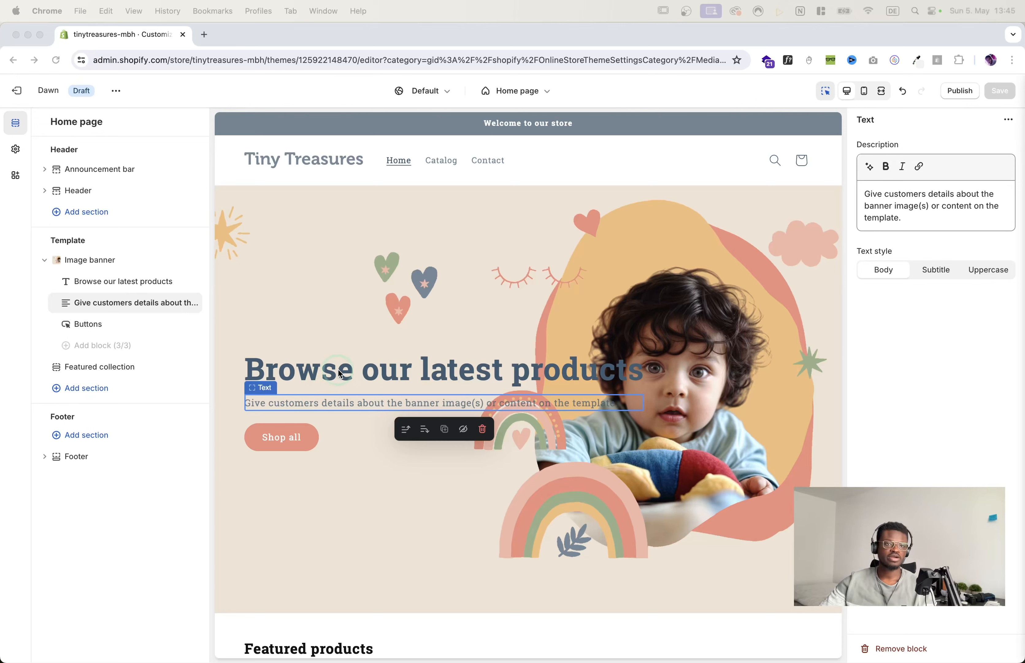
Step: Open the image-banner.liquid section file in the Dawn theme's code editor
click(115, 90)
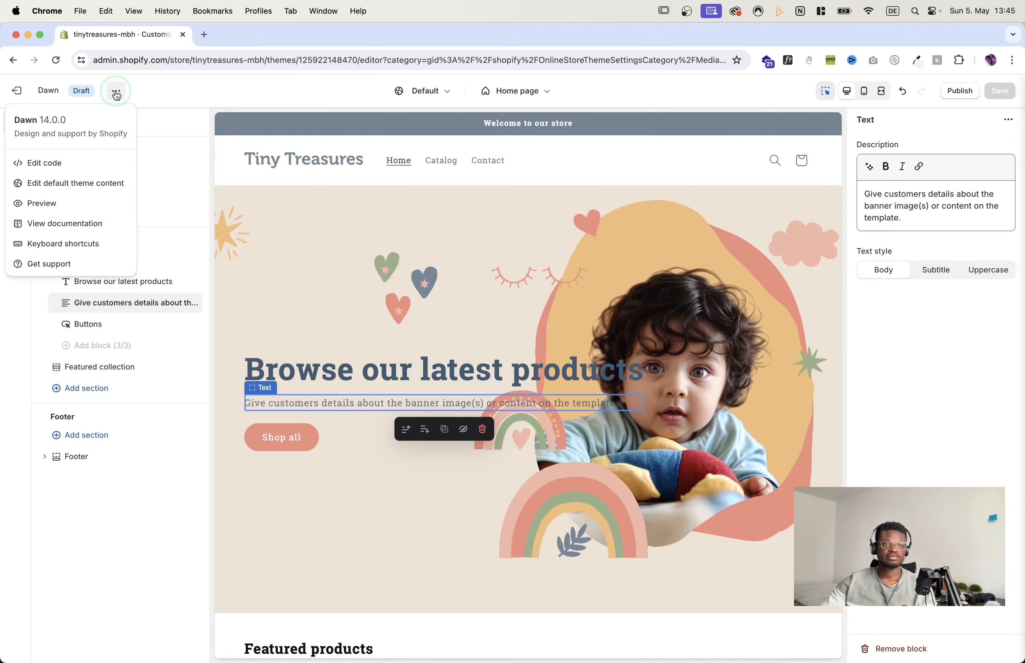
click(80, 164)
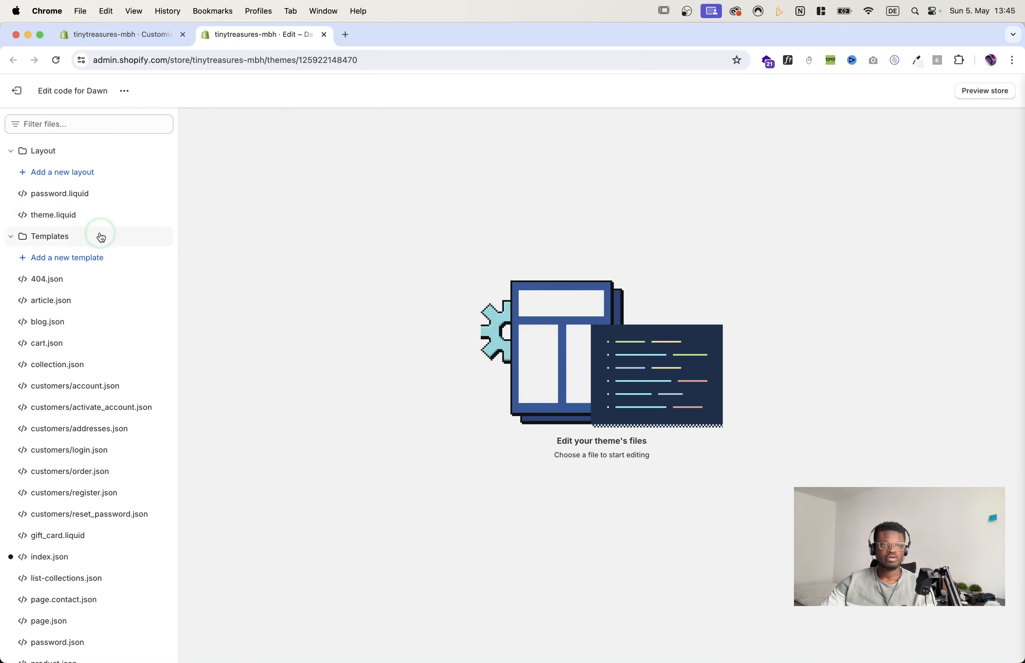
click(57, 157)
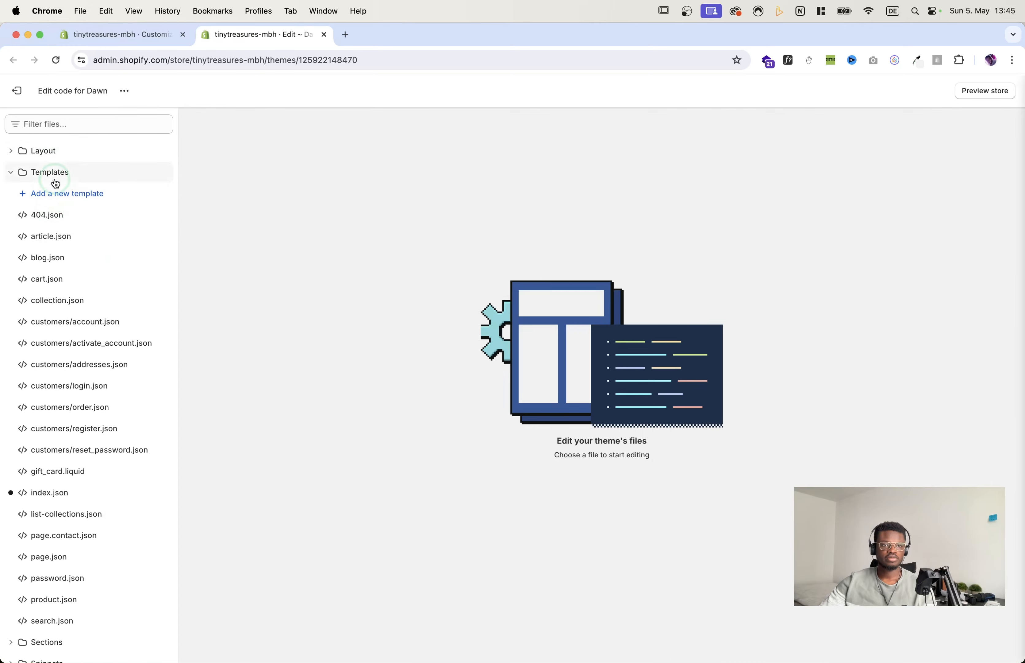
click(55, 174)
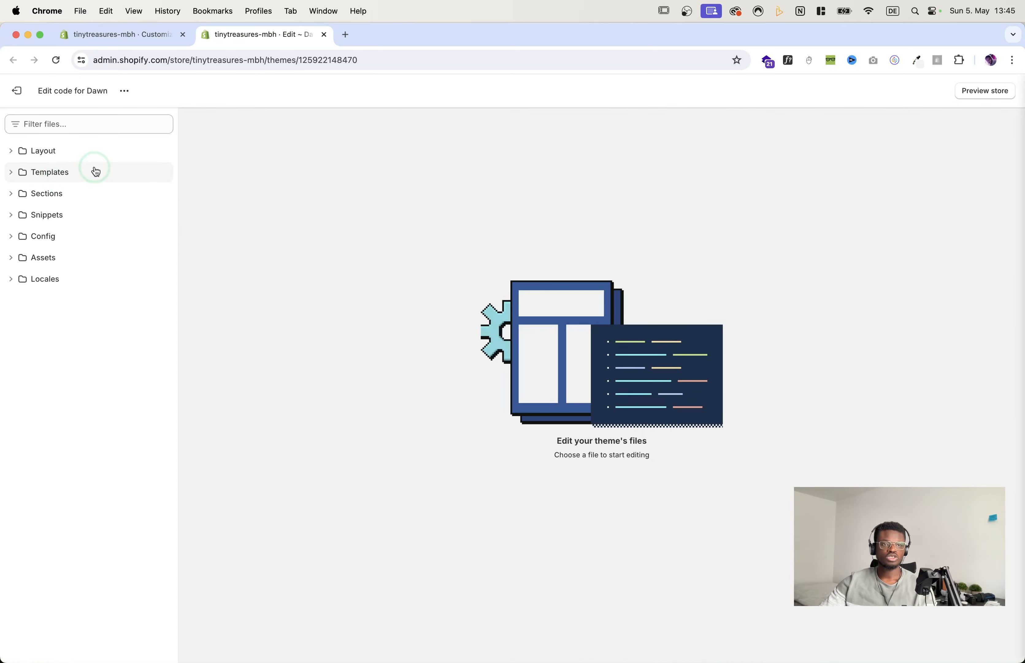
click(58, 194)
scroll(91, 305, down, 2)
scroll(90, 305, down, 8)
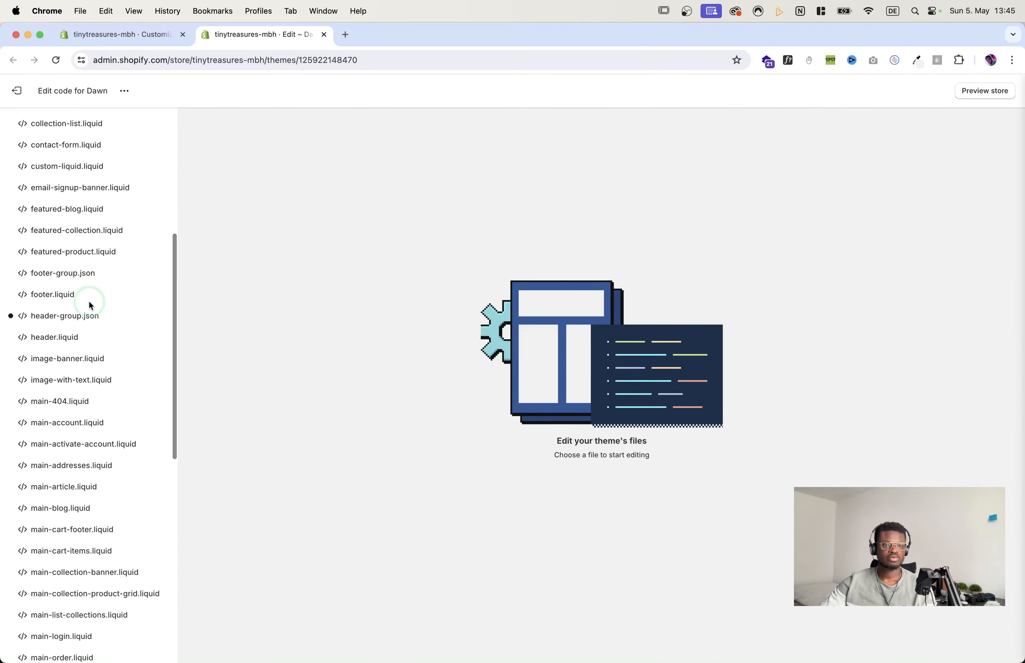
scroll(89, 302, down, 4)
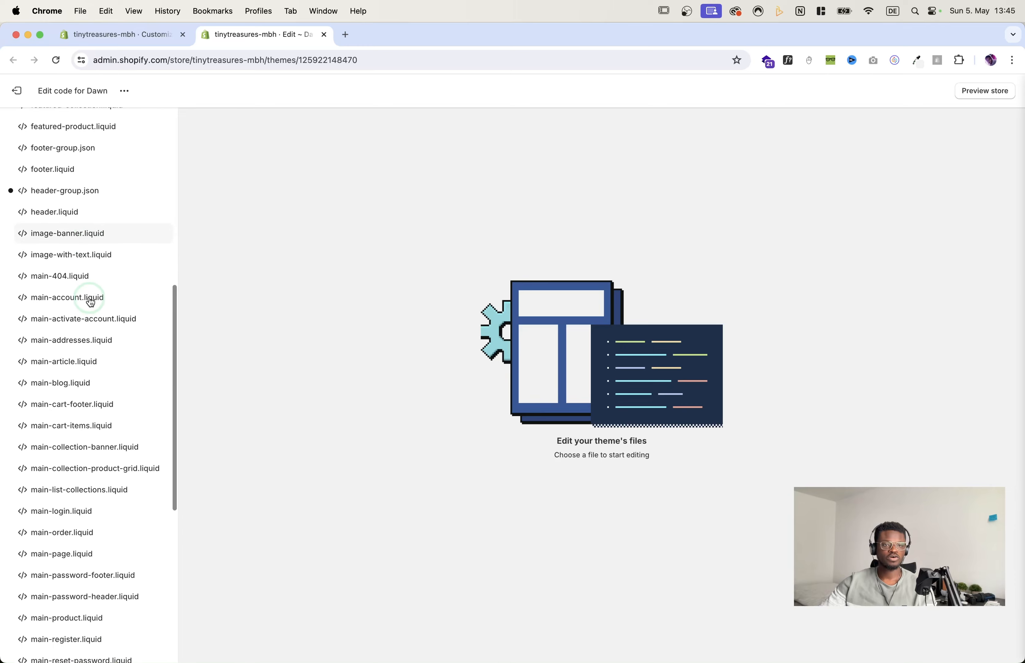
scroll(78, 308, down, 1)
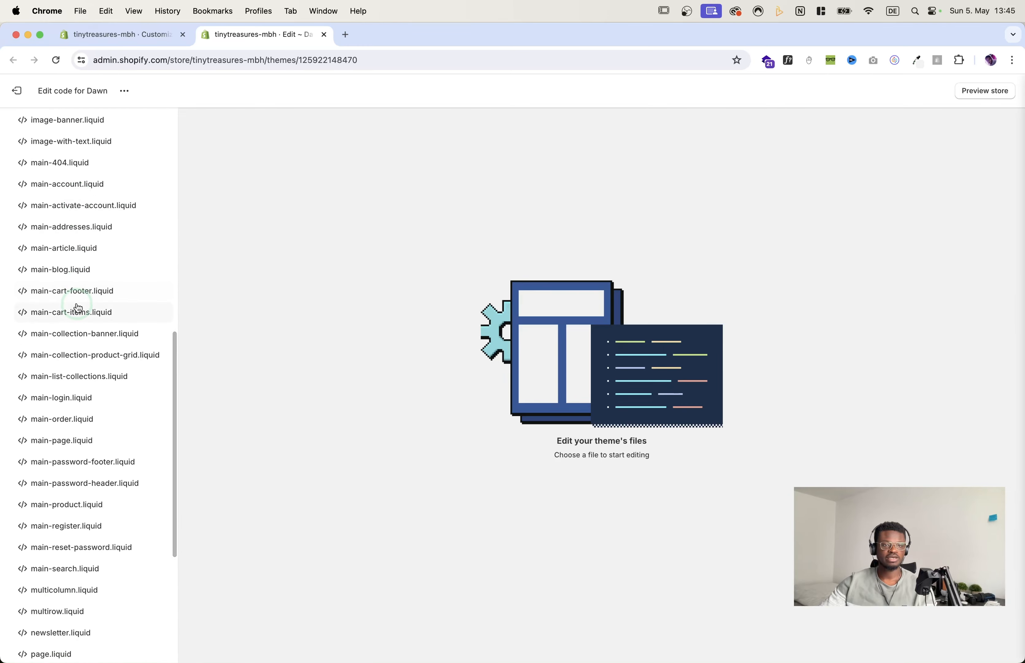
scroll(78, 308, up, 5)
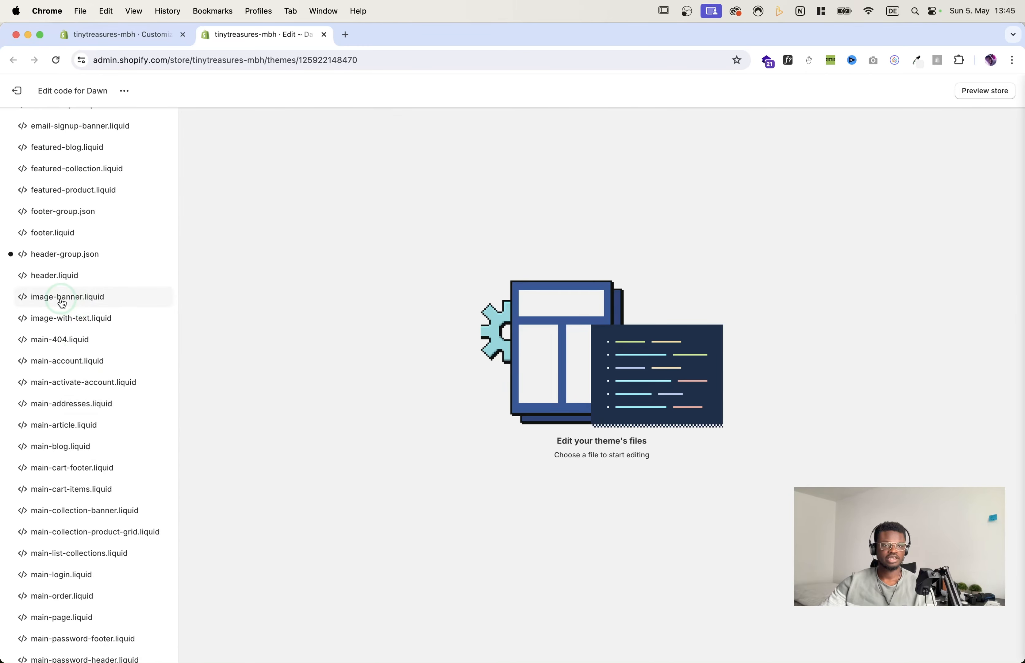
click(84, 303)
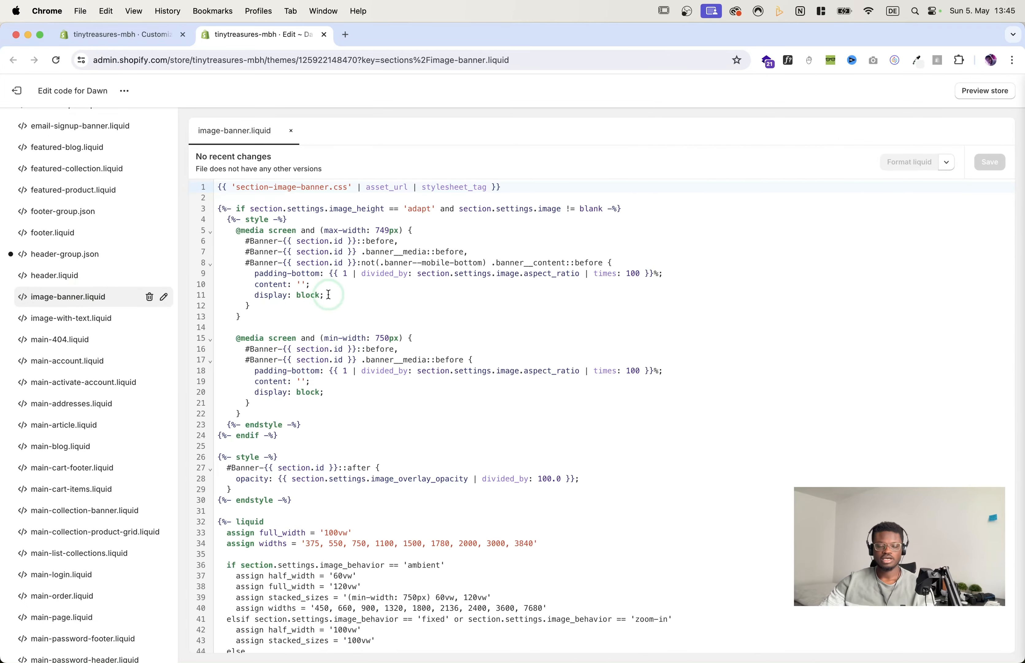
Step: Set the text block's limit to 2 in the schema of image-banner.liquid and save the file
scroll(966, 248, down, 5)
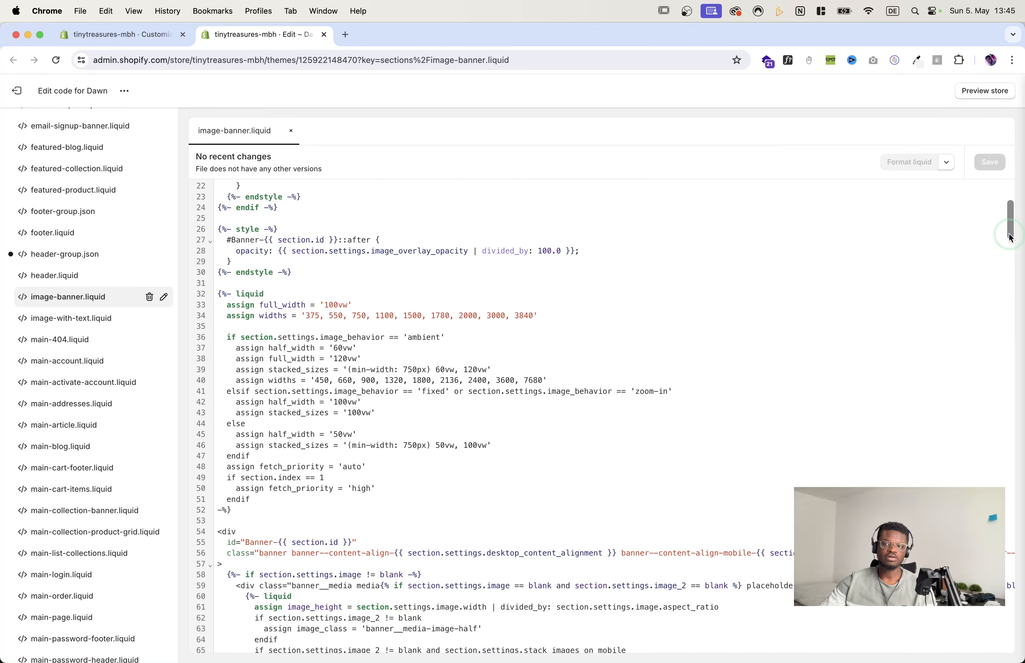
scroll(988, 341, down, 20)
scroll(986, 420, up, 12)
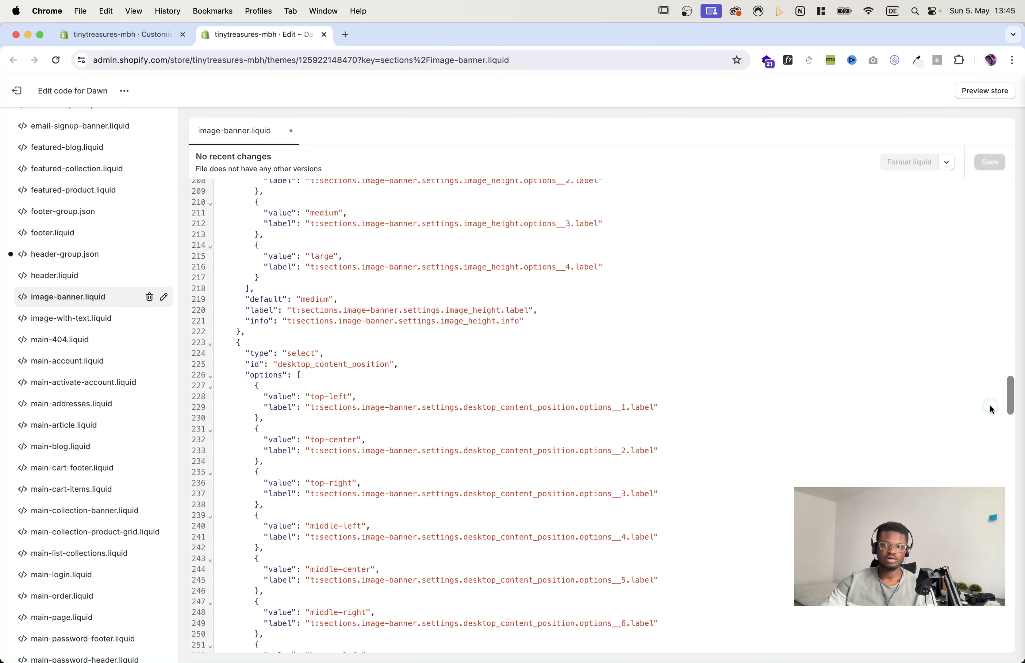
drag(1001, 365, 1002, 479)
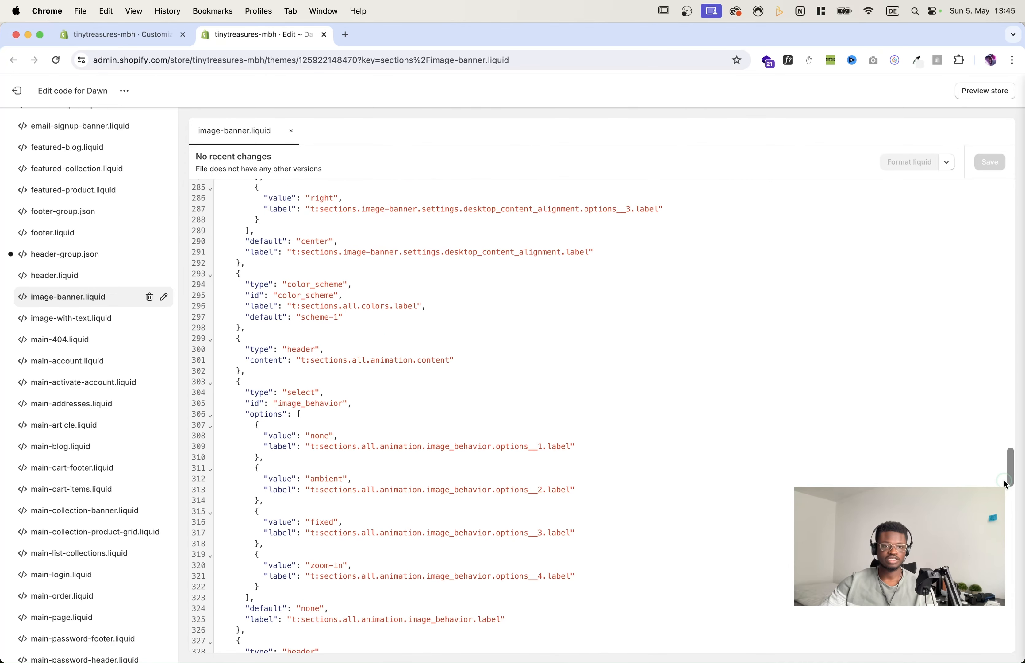
drag(253, 393, 315, 392)
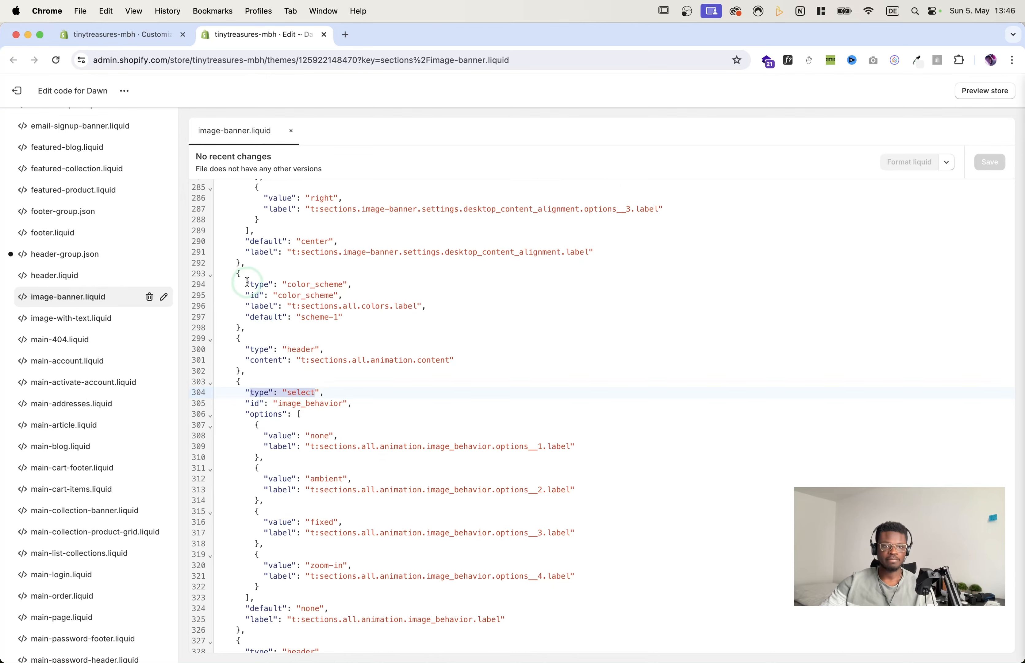
drag(247, 282, 338, 282)
scroll(430, 421, down, 3)
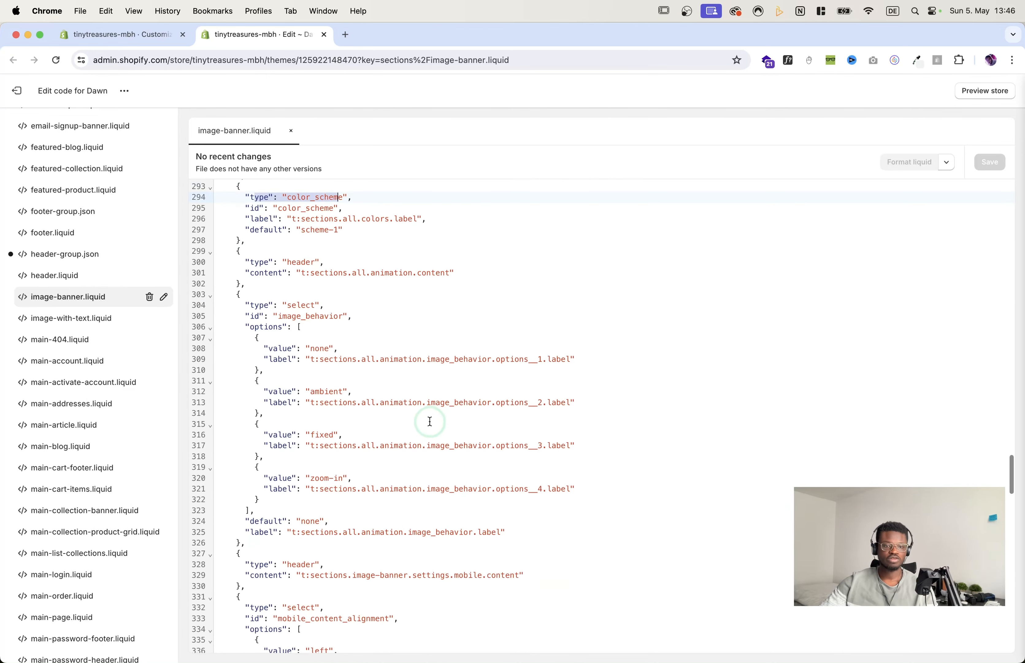
scroll(430, 421, down, 10)
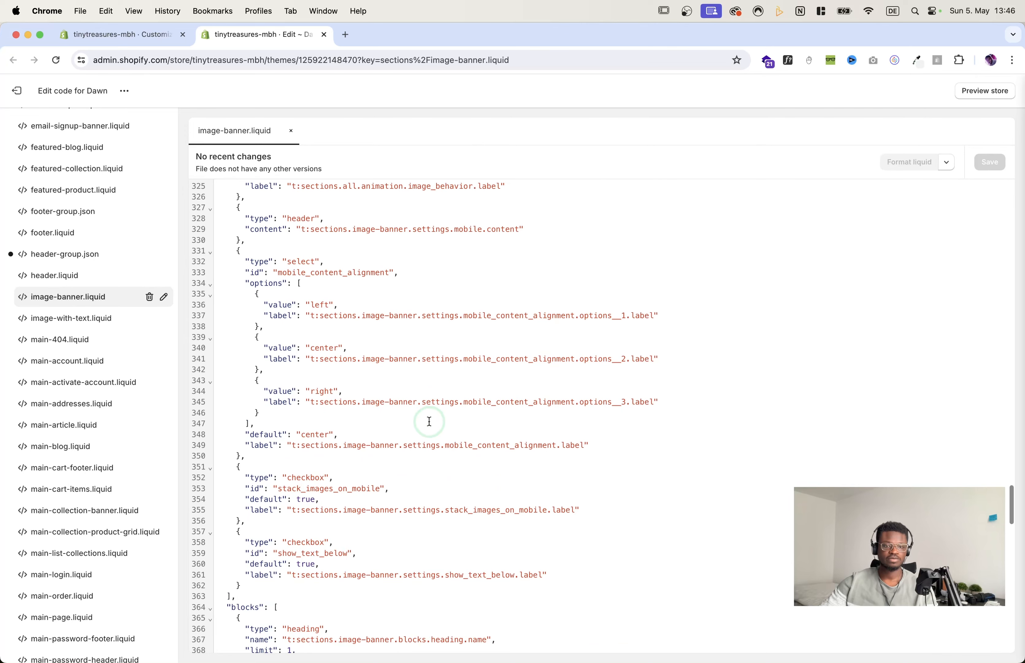
scroll(322, 490, down, 10)
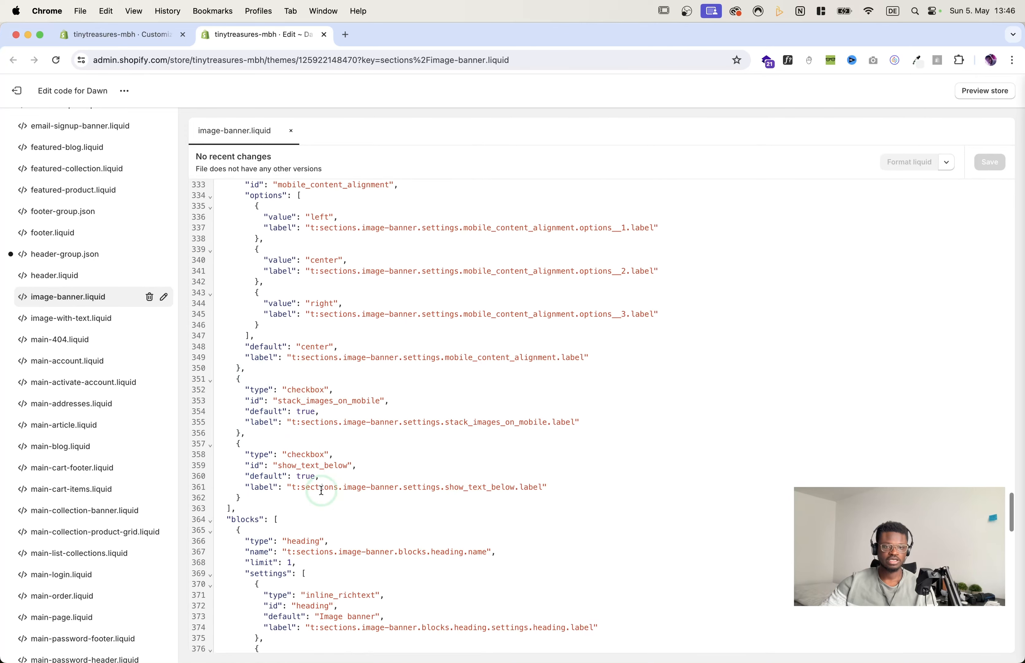
scroll(322, 490, down, 4)
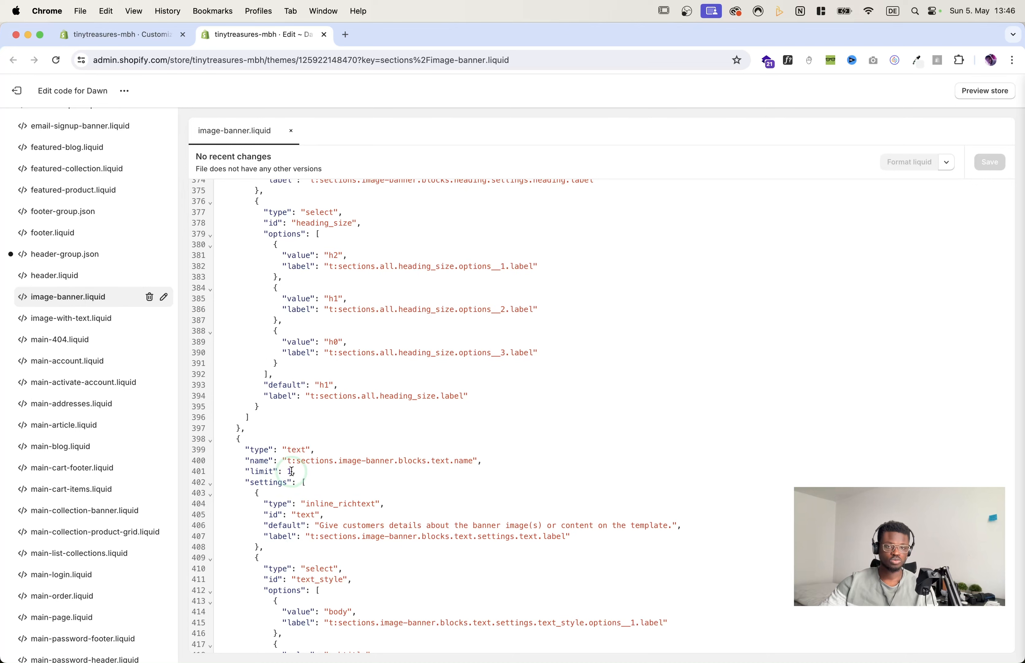
key(BackSpace)
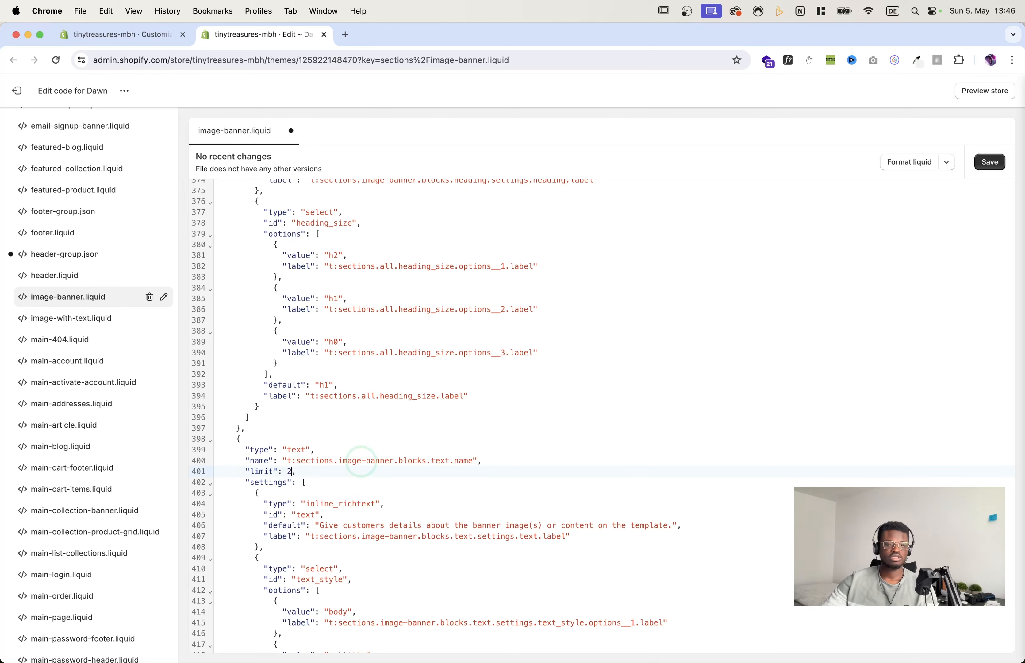
click(983, 172)
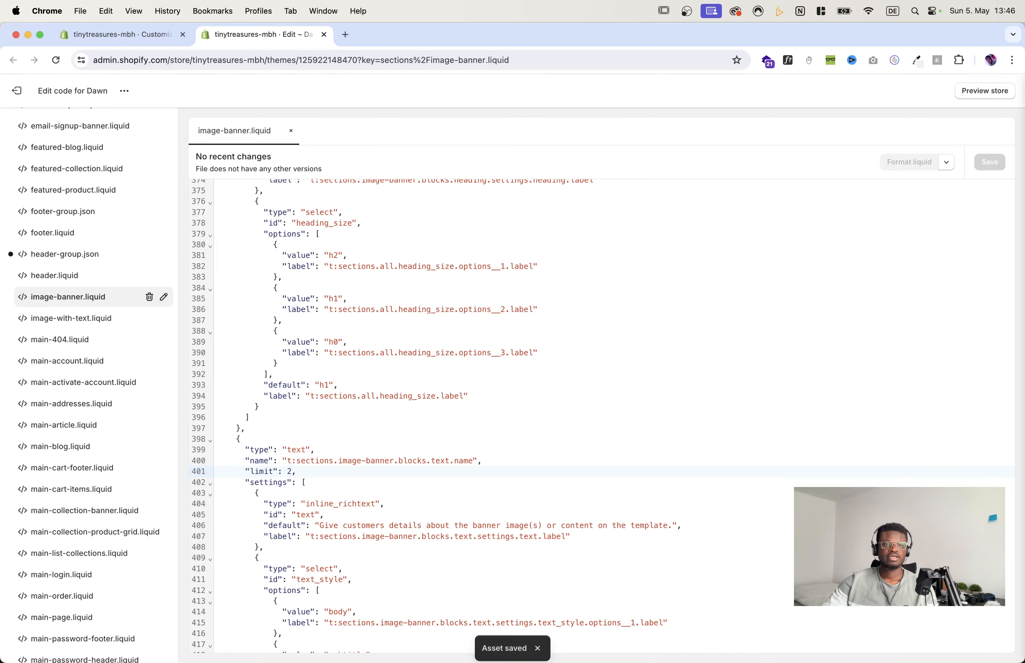
Step: Reload the theme editor, add a second text block to the image banner above the heading, and save
click(140, 33)
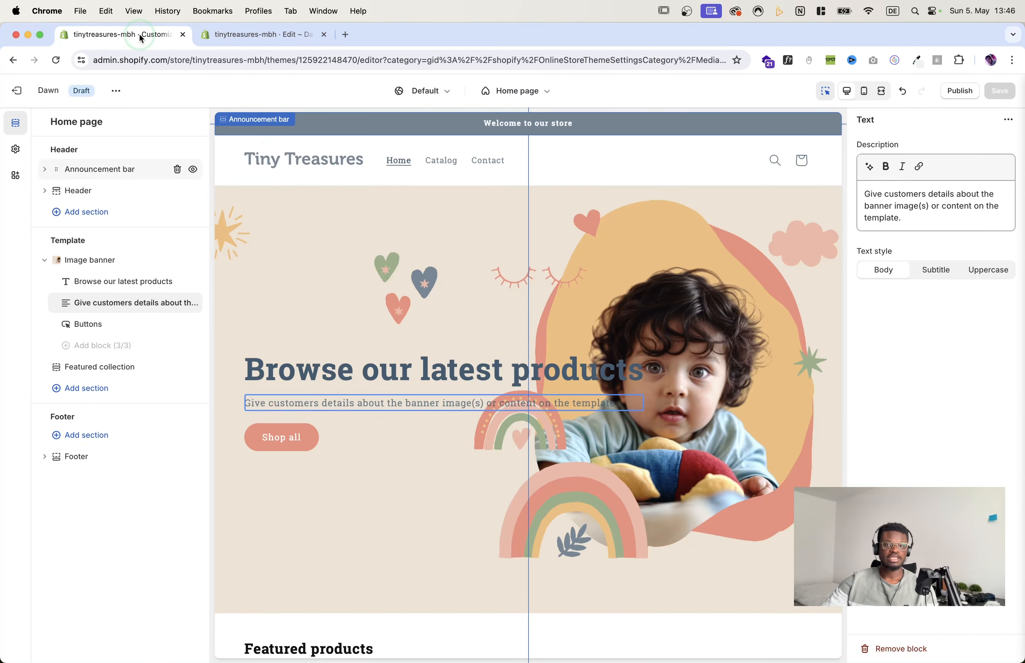
click(58, 63)
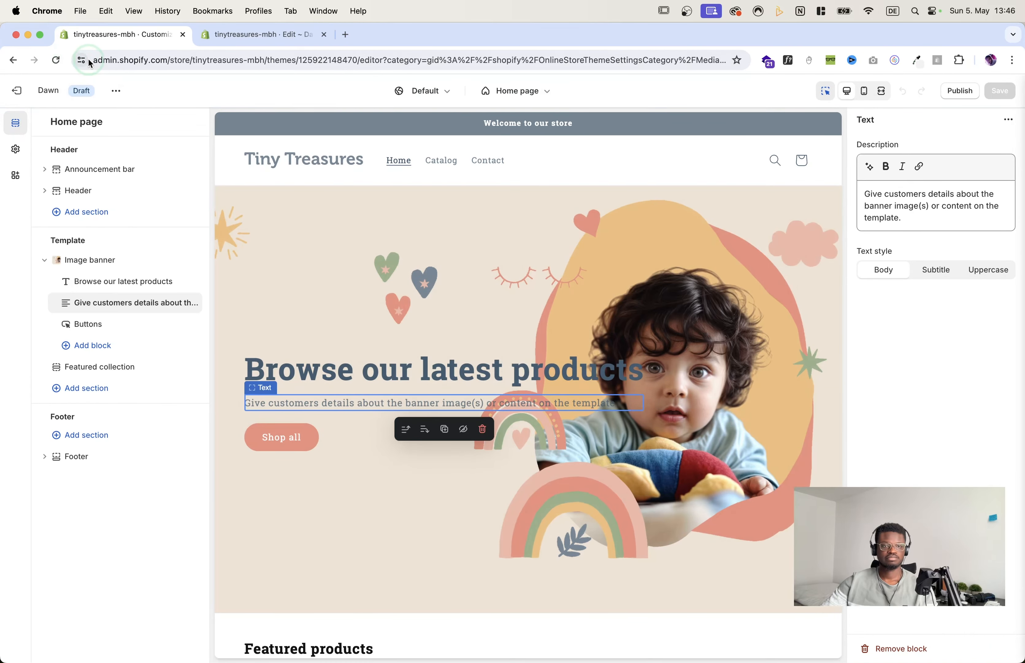
click(120, 63)
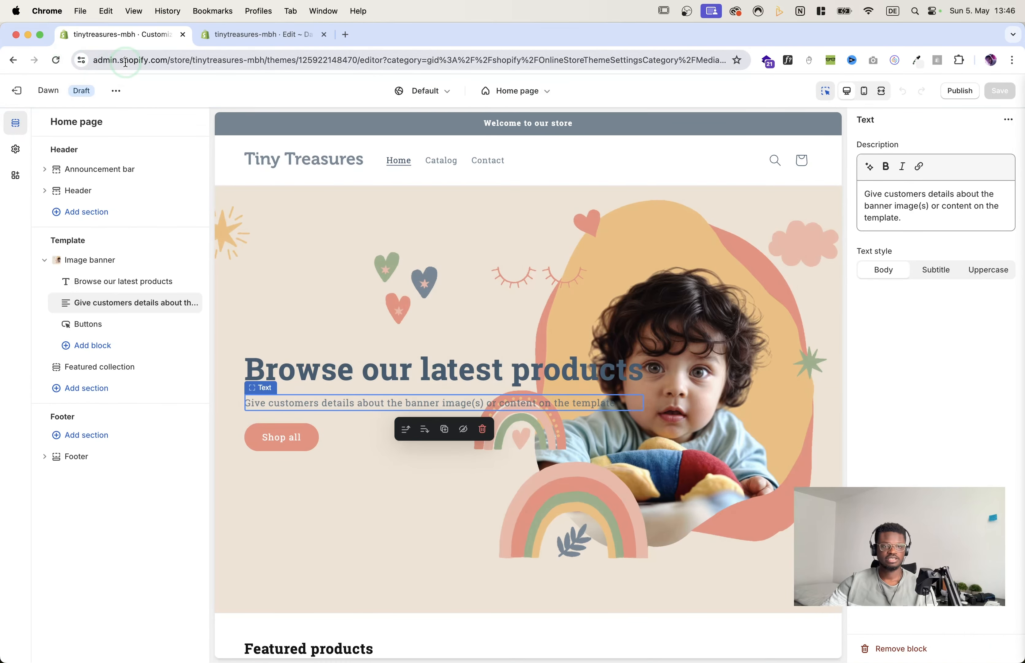
click(86, 348)
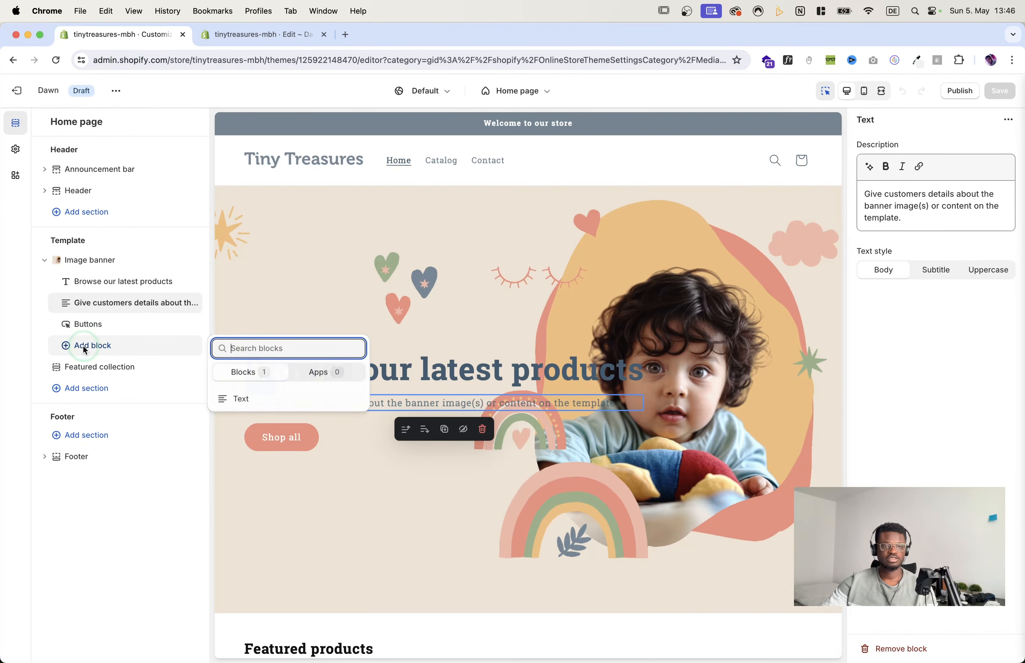
click(232, 399)
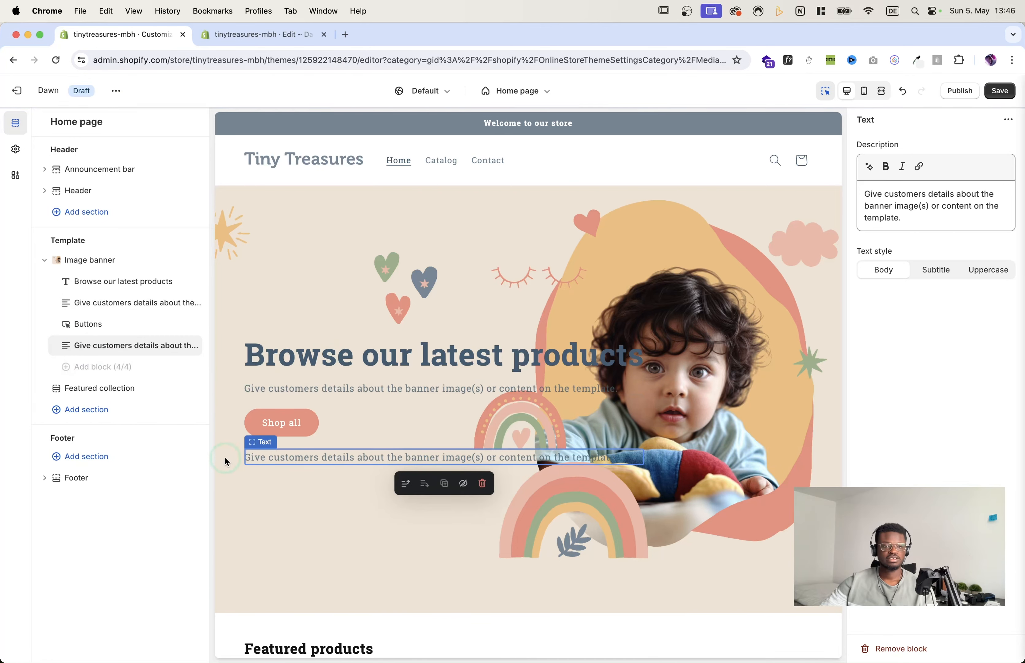
drag(68, 346, 62, 288)
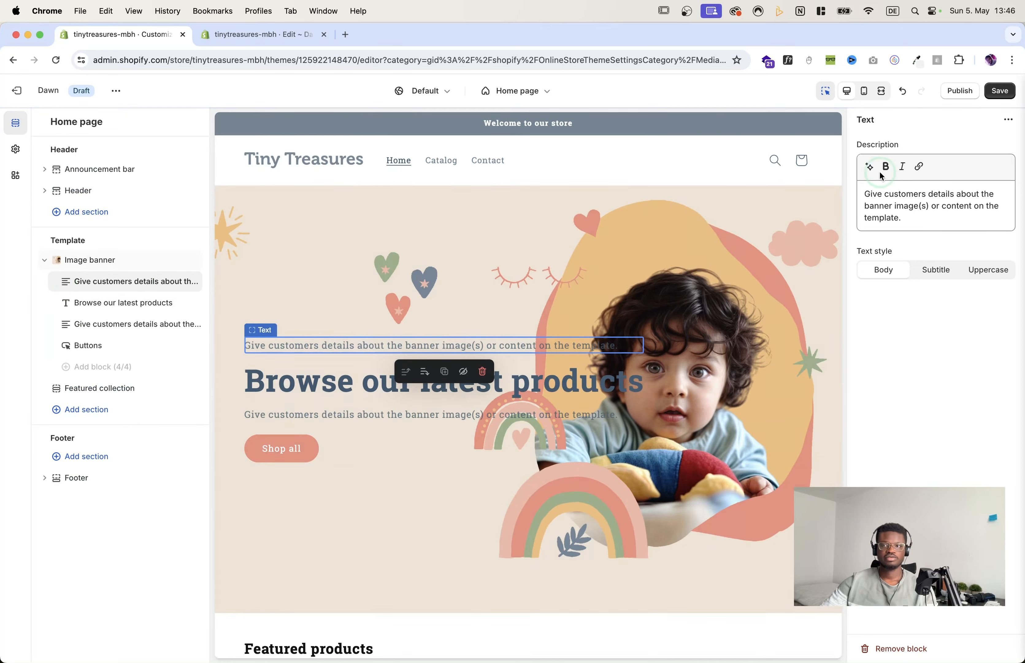
click(1010, 98)
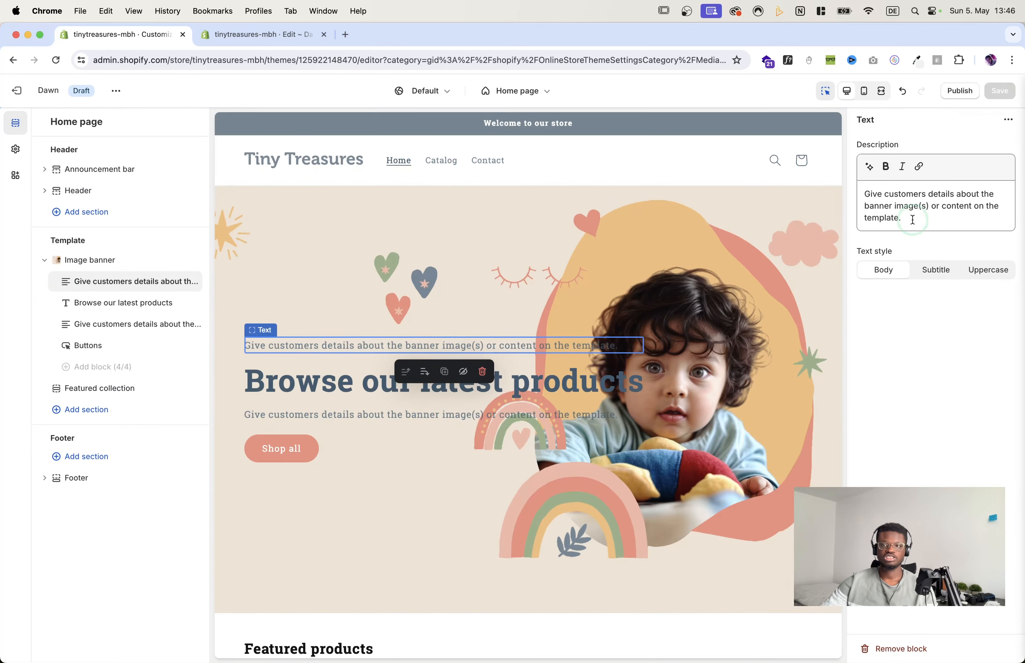
Step: Replace the description of the image banner's uppermost text block with "Tiny Treasures" and save the theme
click(917, 217)
key(super+a)
key(BackSpace)
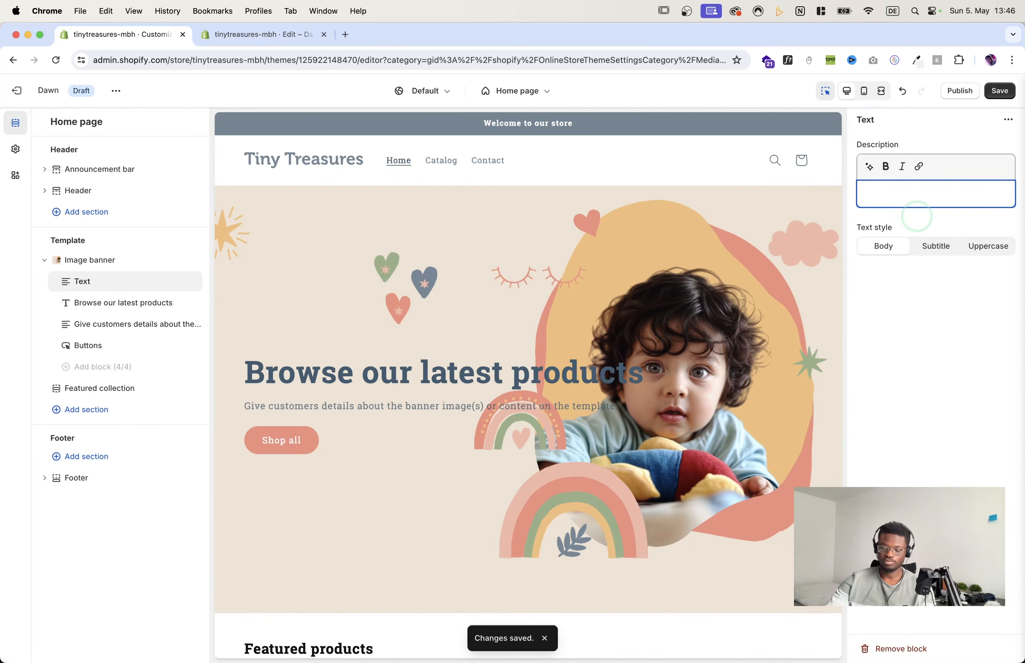
text(Tiny Treasures)
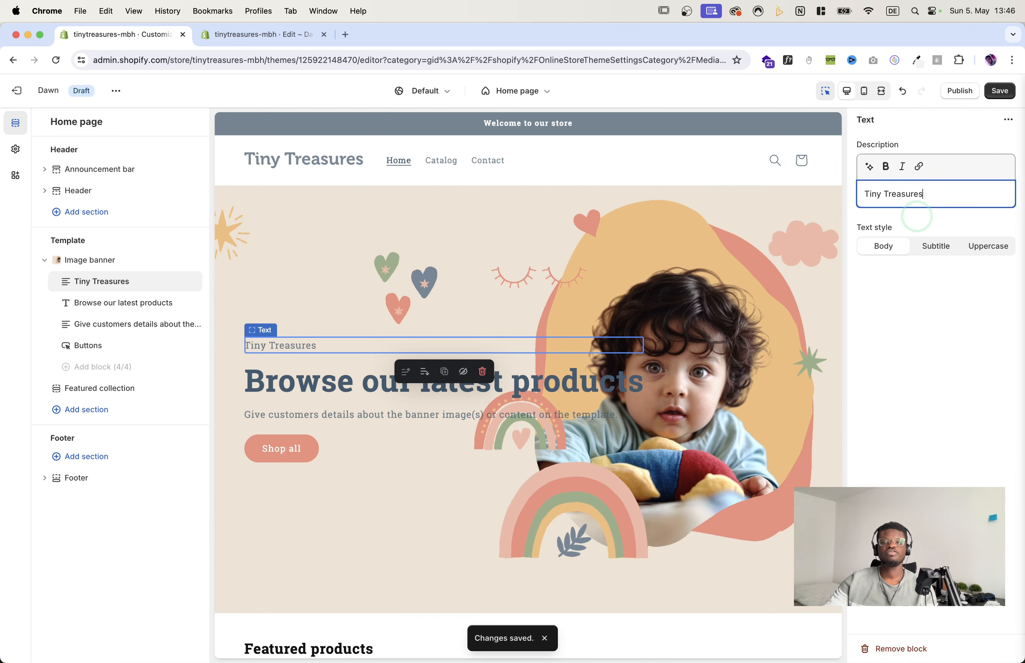
click(1001, 91)
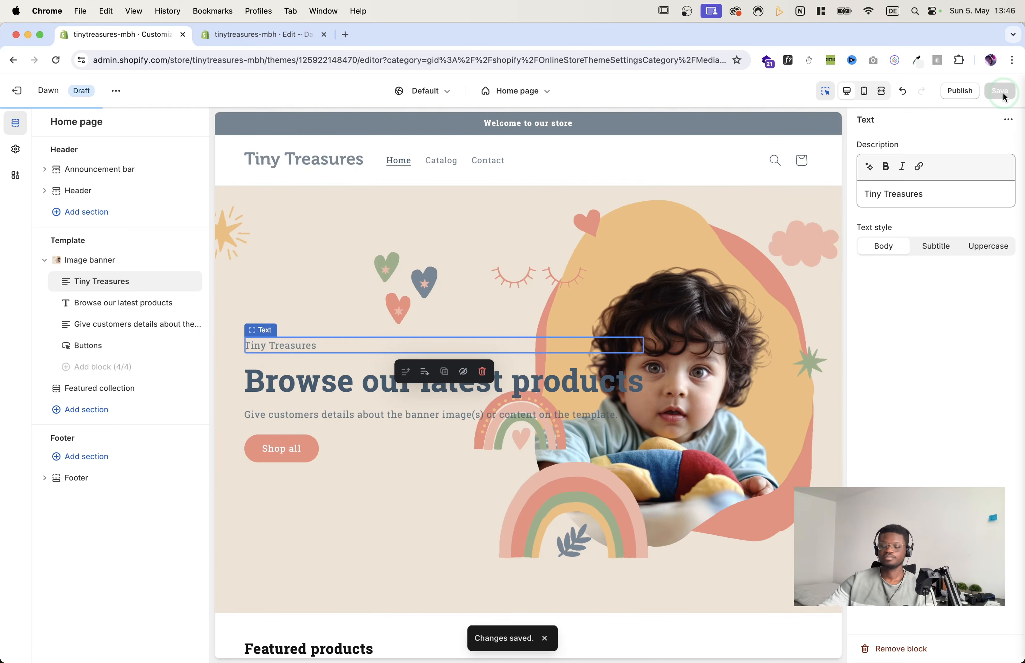
click(902, 294)
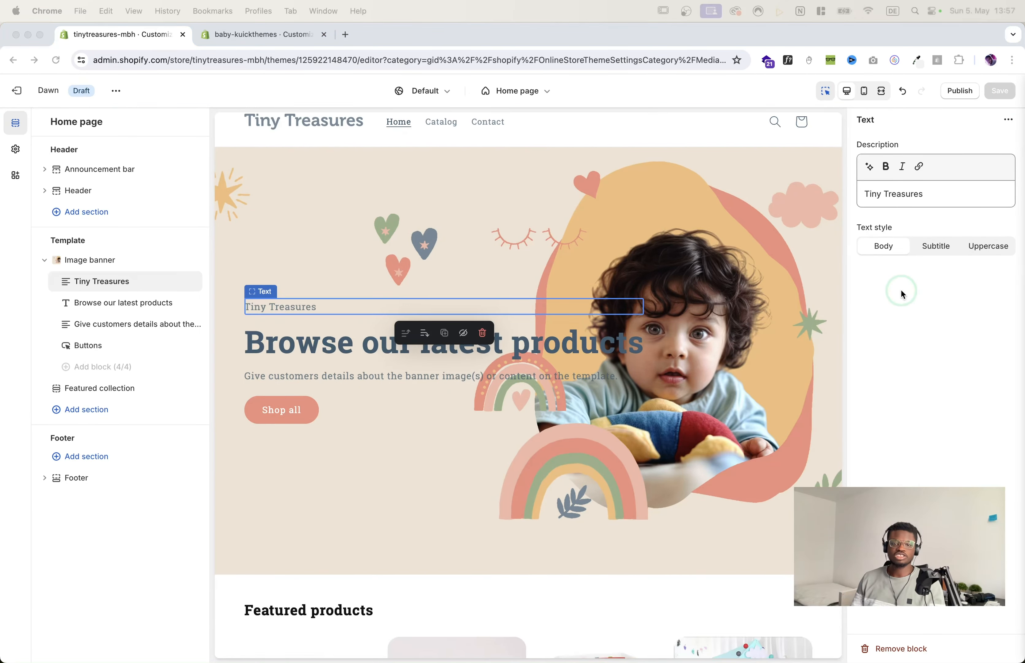
Step: Examine the MBH Section border shape between the image banner and featured collection in the baby-kuickthemes store, comparing it with the Tiny Treasures home page
click(275, 36)
click(385, 332)
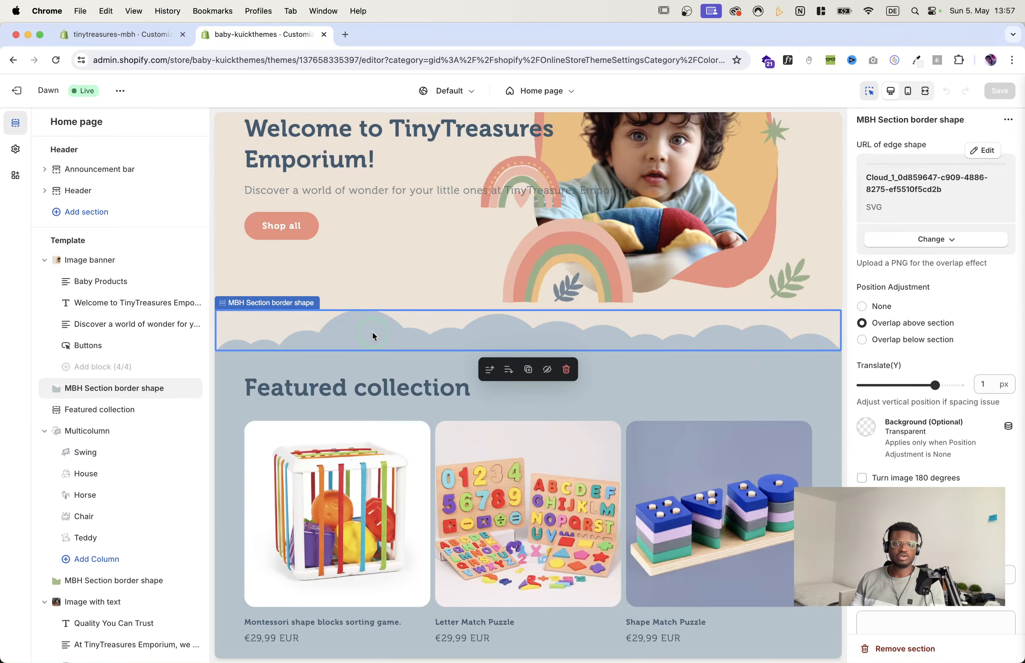
click(140, 34)
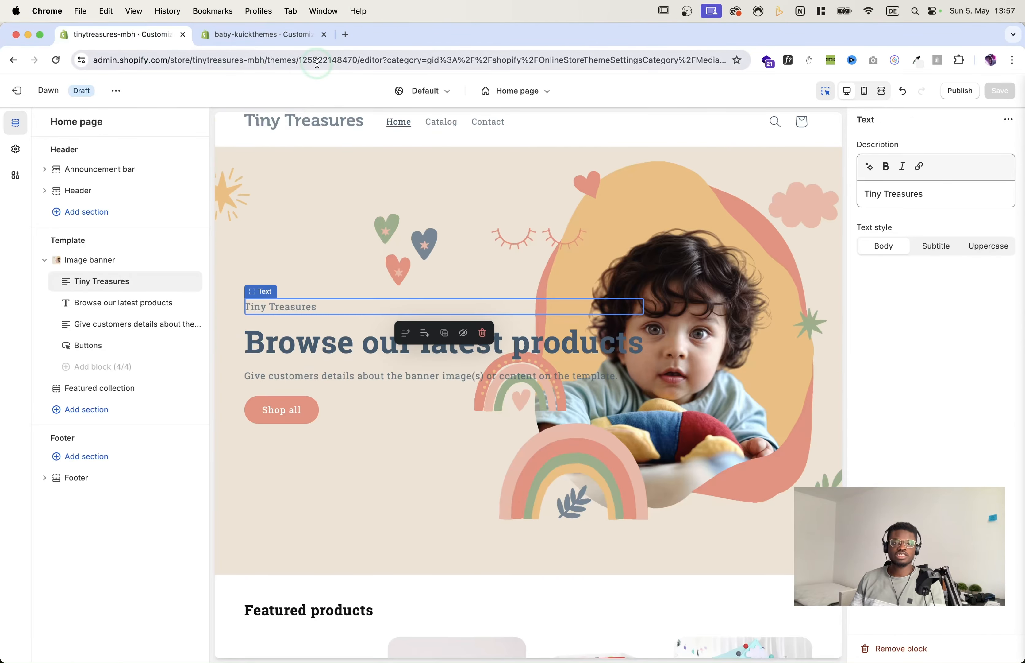
click(282, 34)
click(440, 331)
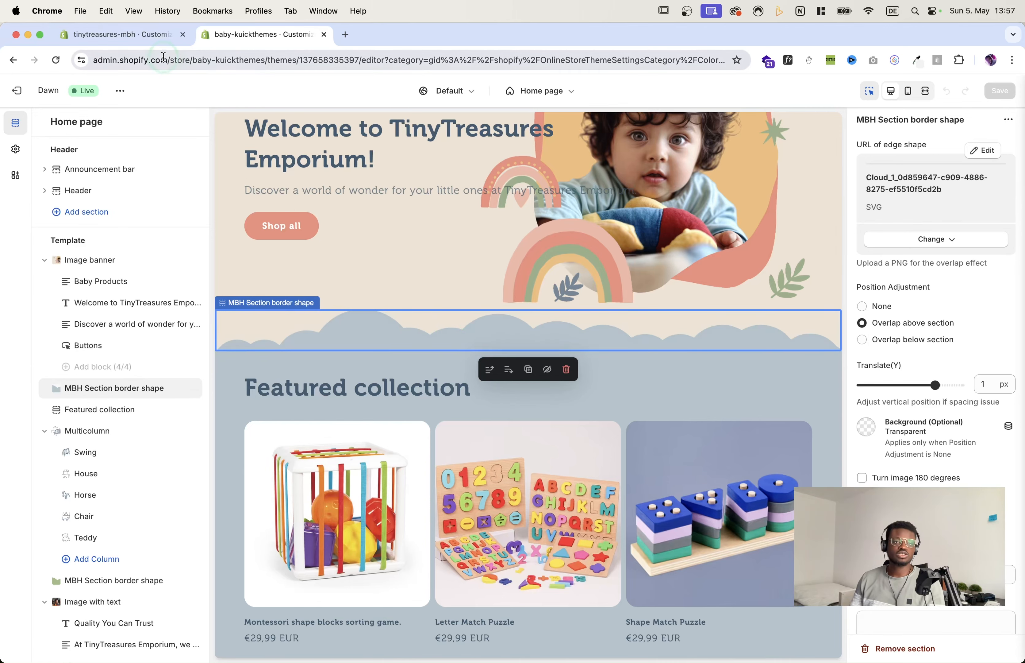
Step: Return to the Tiny Treasures theme editor and open the Dawn theme's code editor with the Templates folder collapsed
click(155, 34)
click(116, 124)
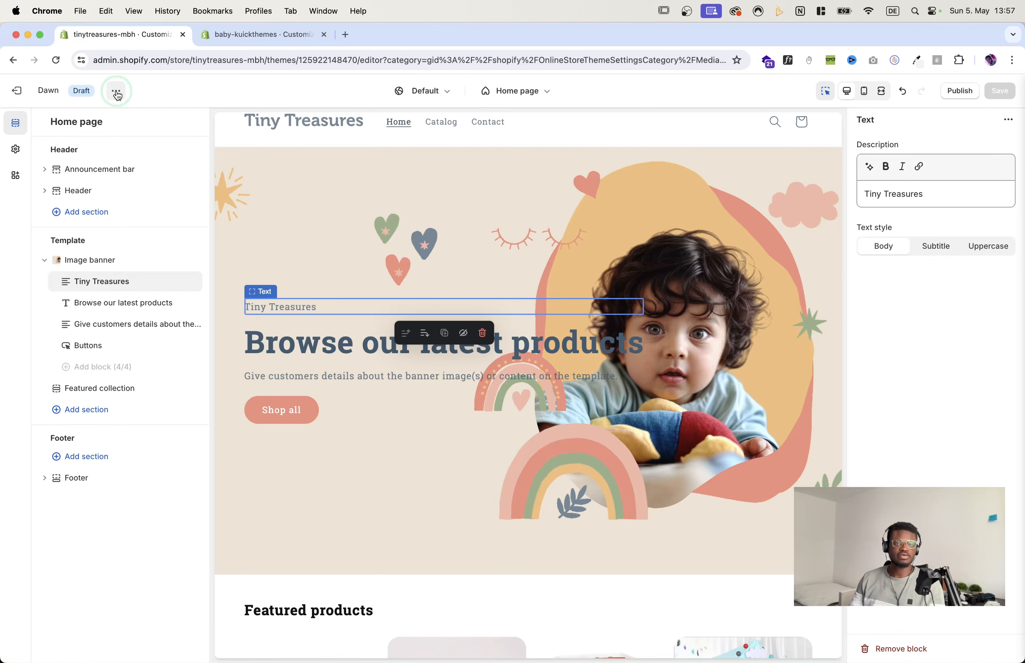
click(116, 91)
click(88, 143)
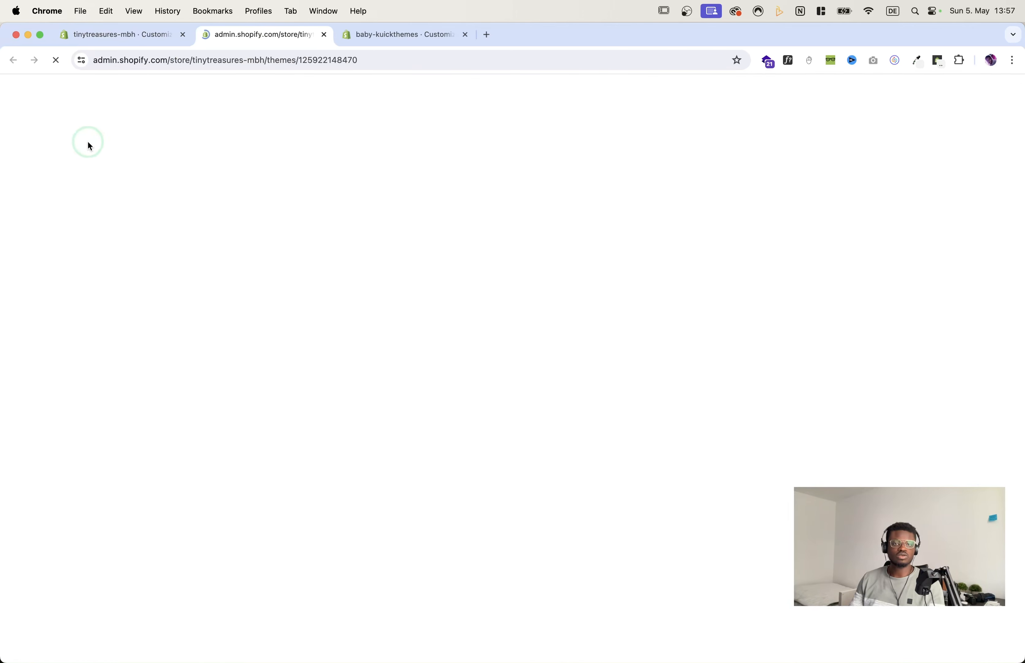
click(685, 16)
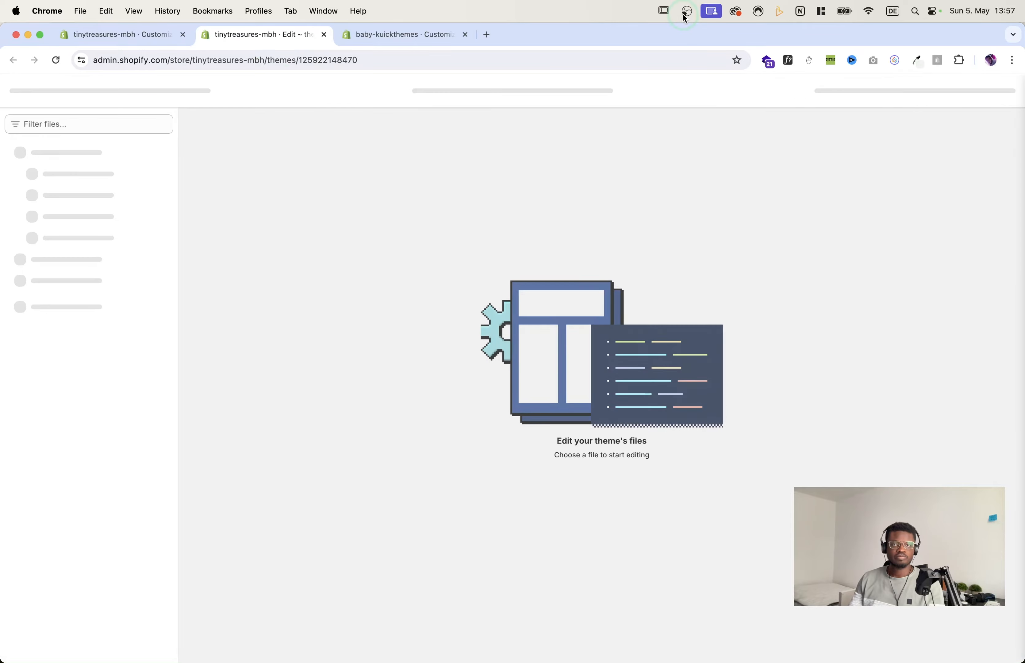
click(65, 151)
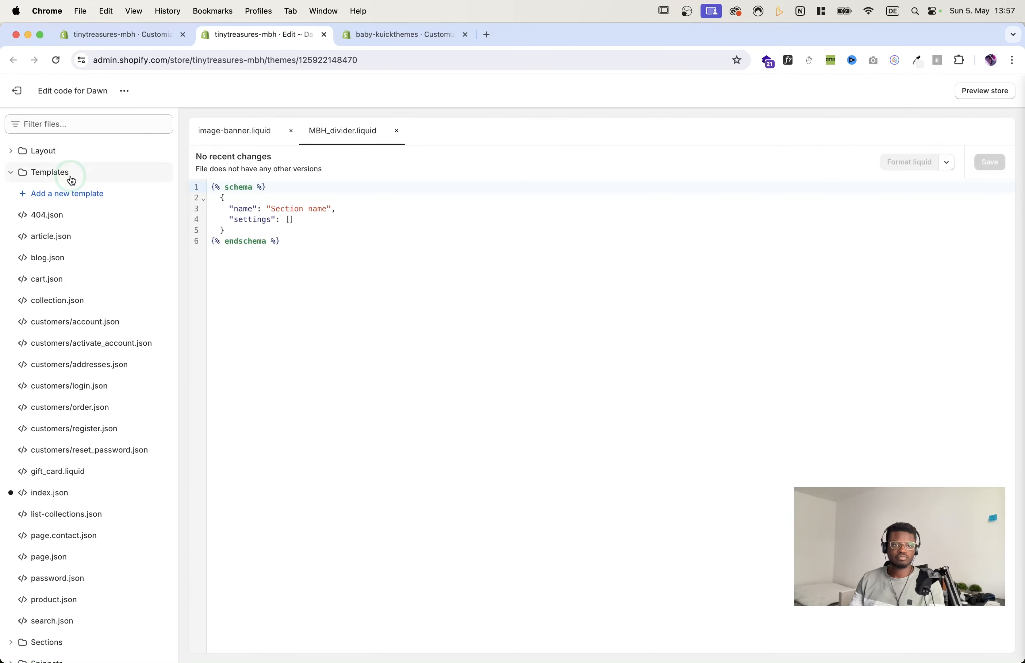
click(71, 180)
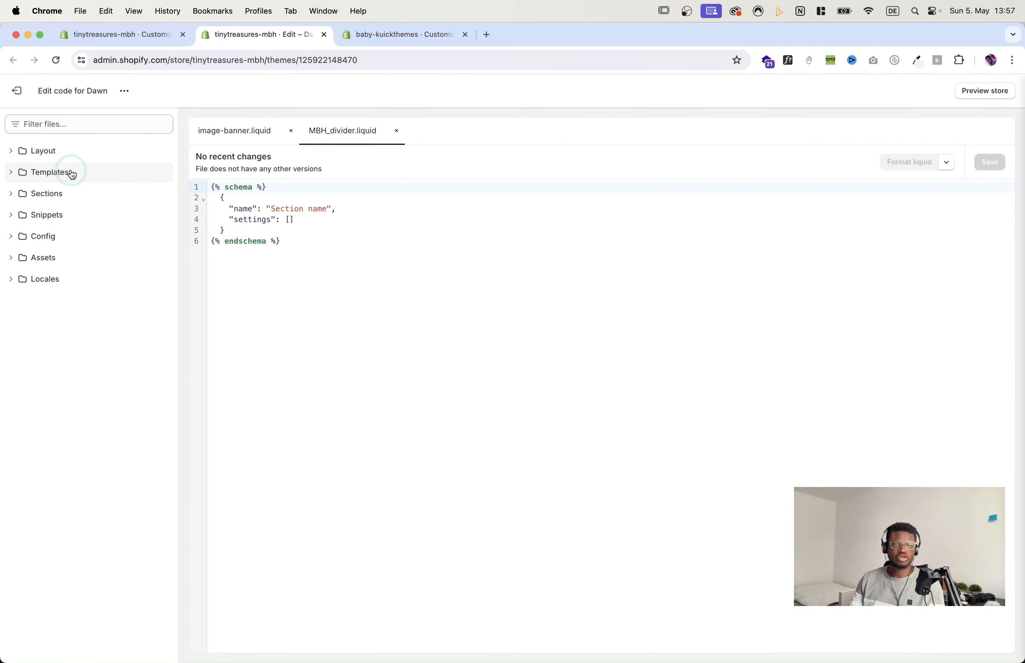
Step: Add a new liquid section file named MBH-section-divider to the theme's Sections folder
click(50, 198)
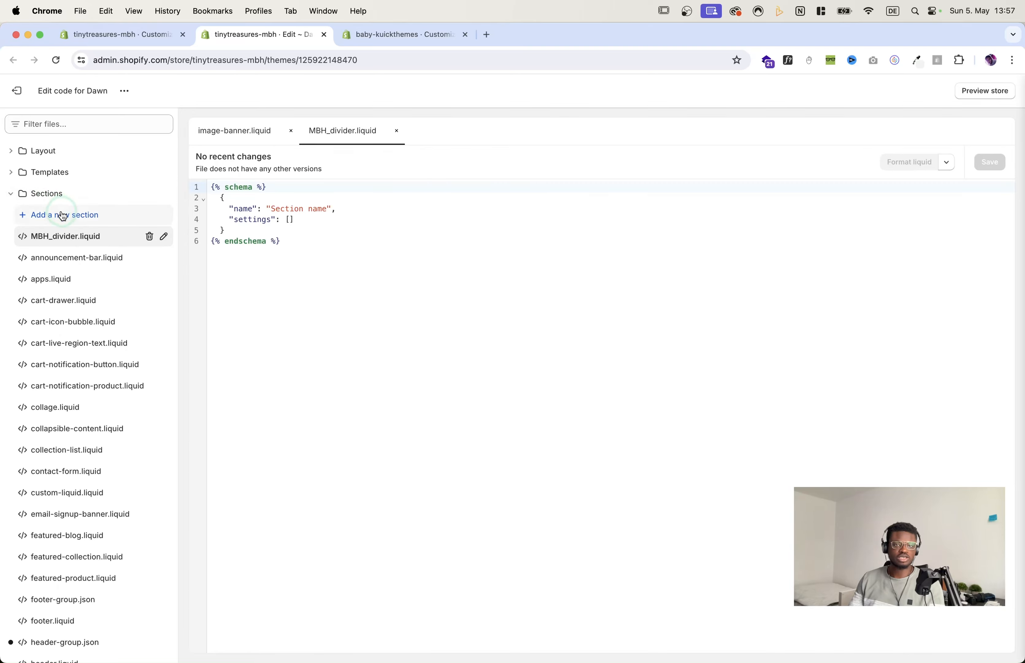
click(79, 218)
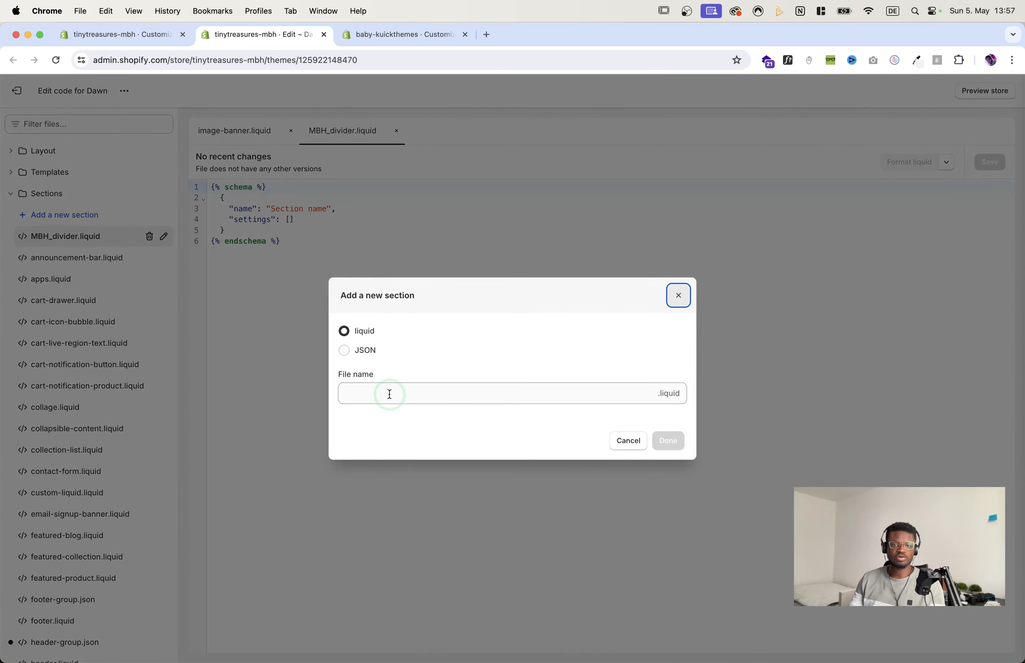
click(441, 384)
text(MBH-section-divider)
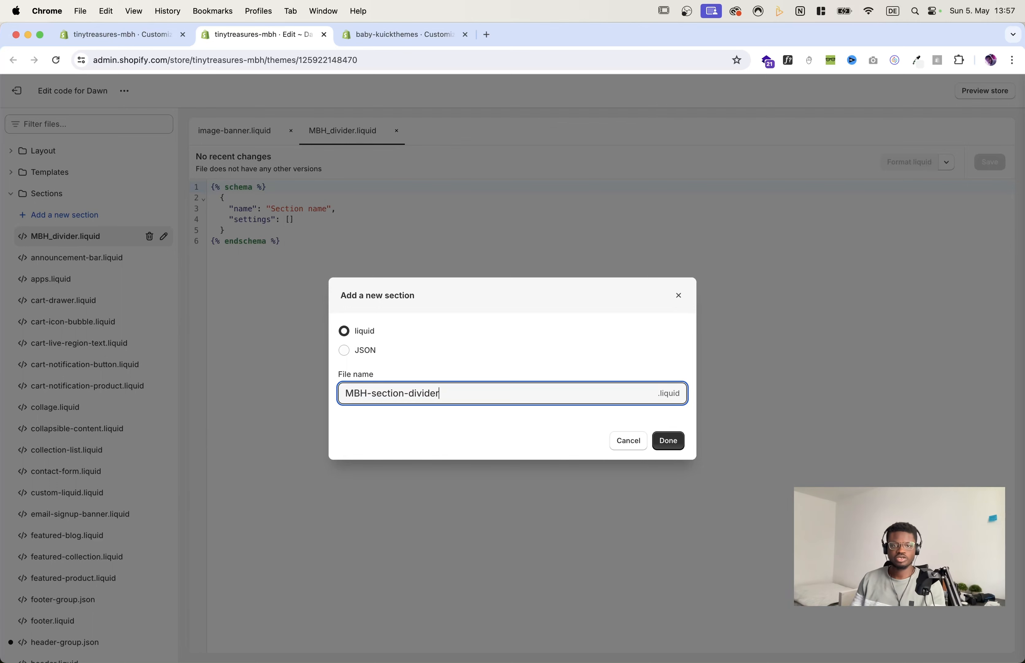
click(669, 444)
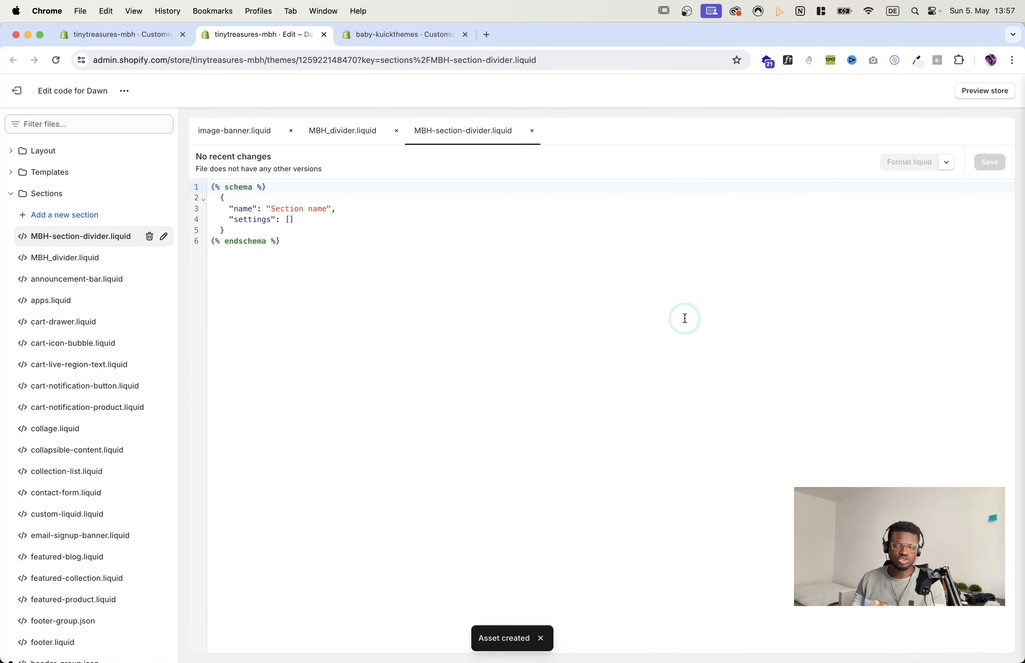
click(424, 40)
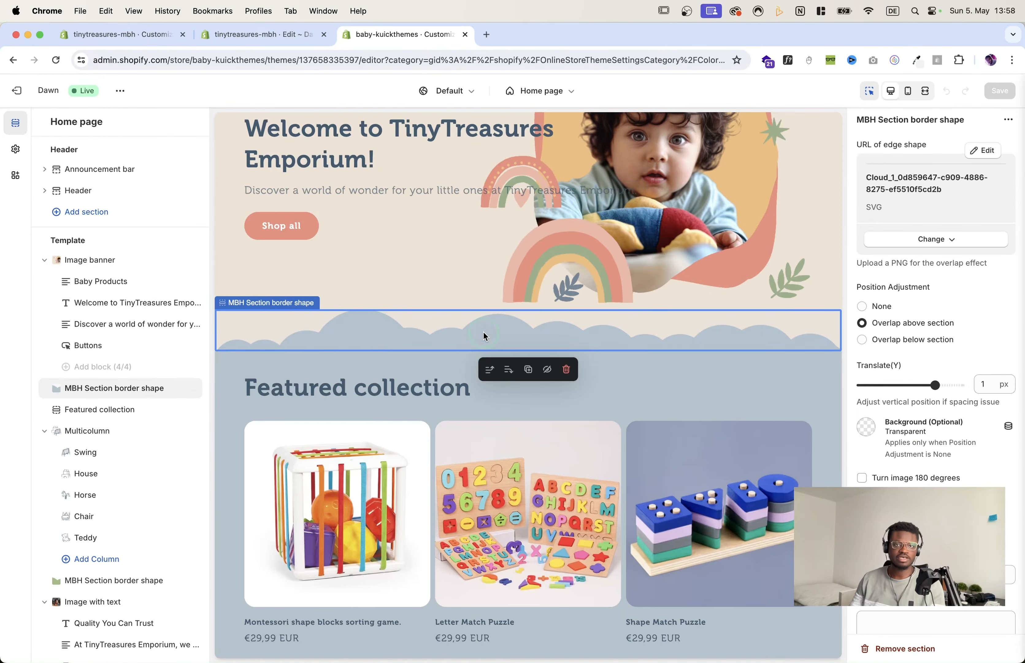
click(232, 37)
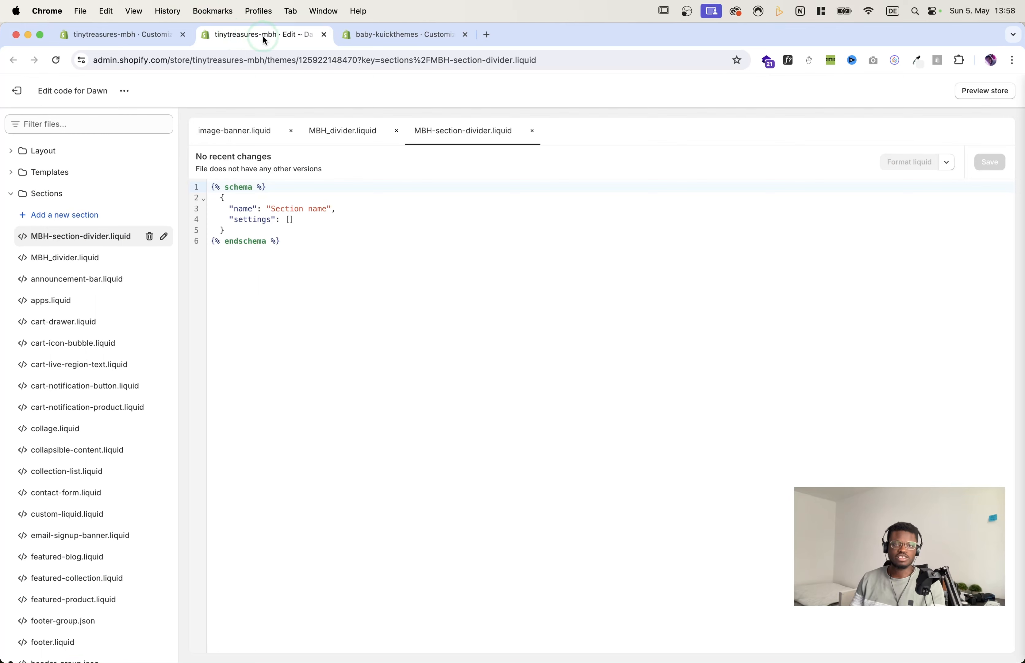
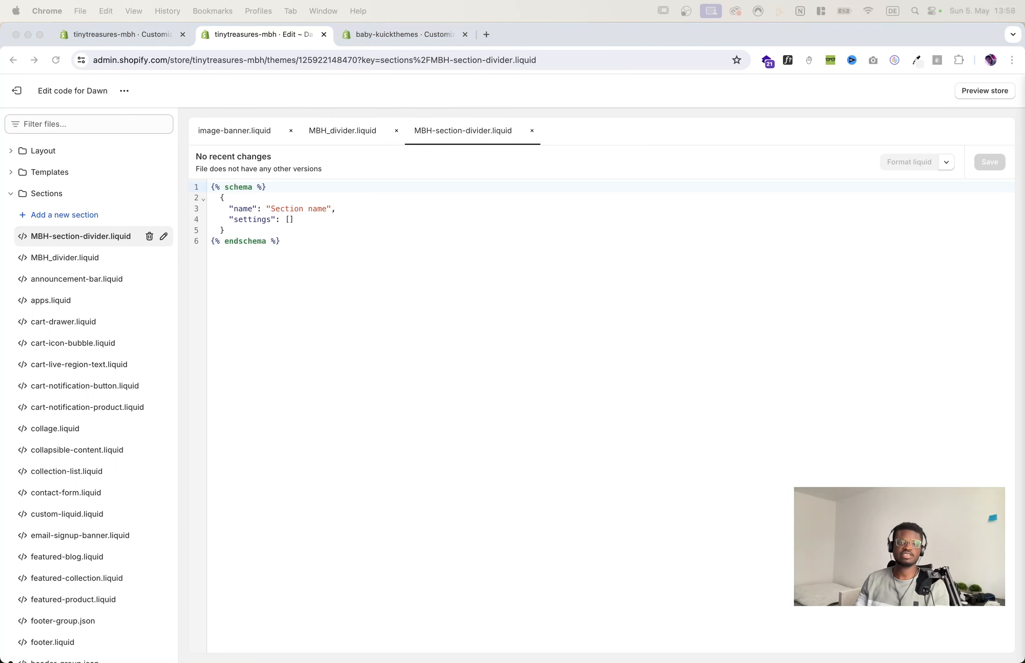
click(298, 276)
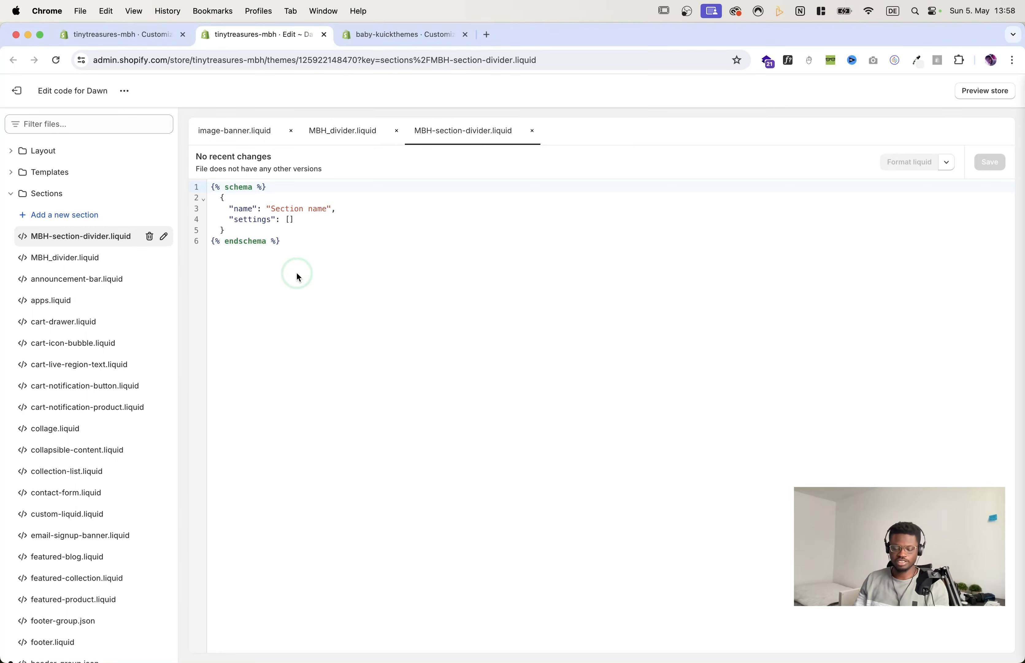
key(super+a)
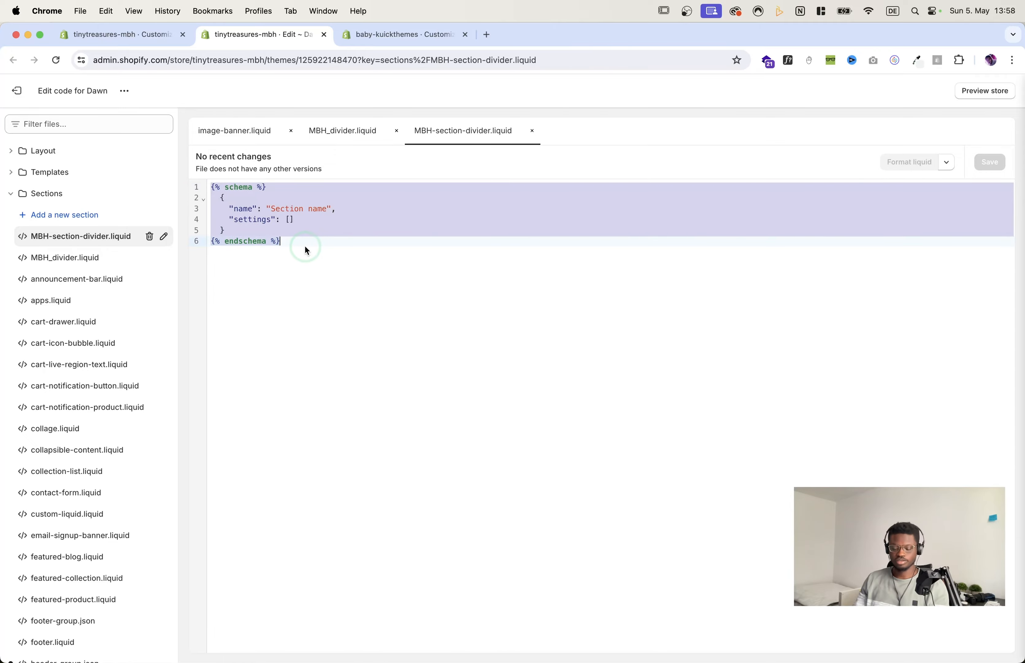
key(super+v)
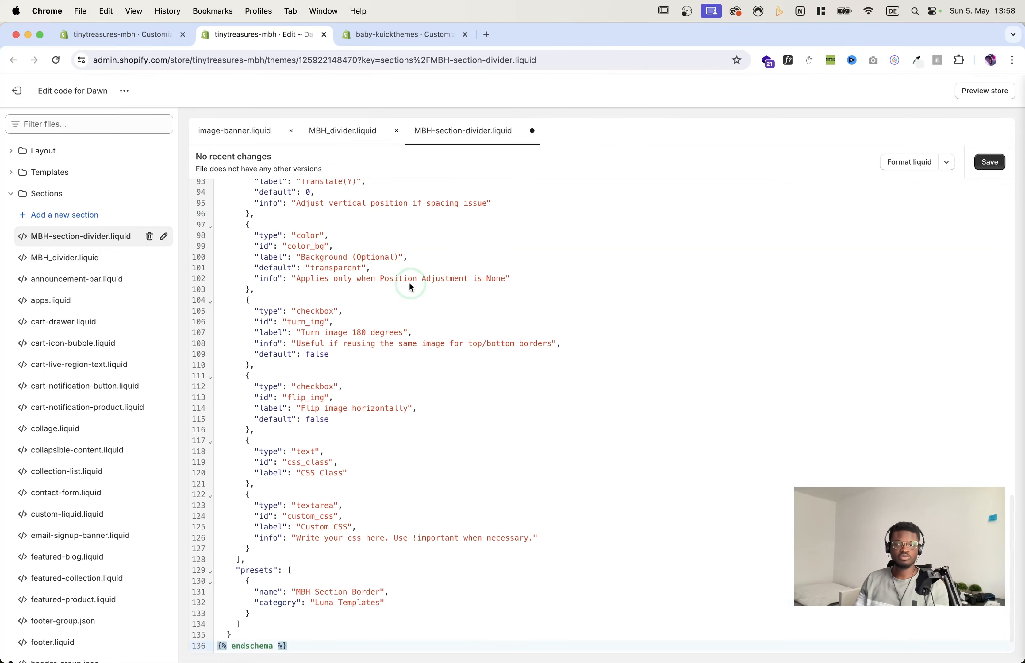
scroll(409, 278, up, 15)
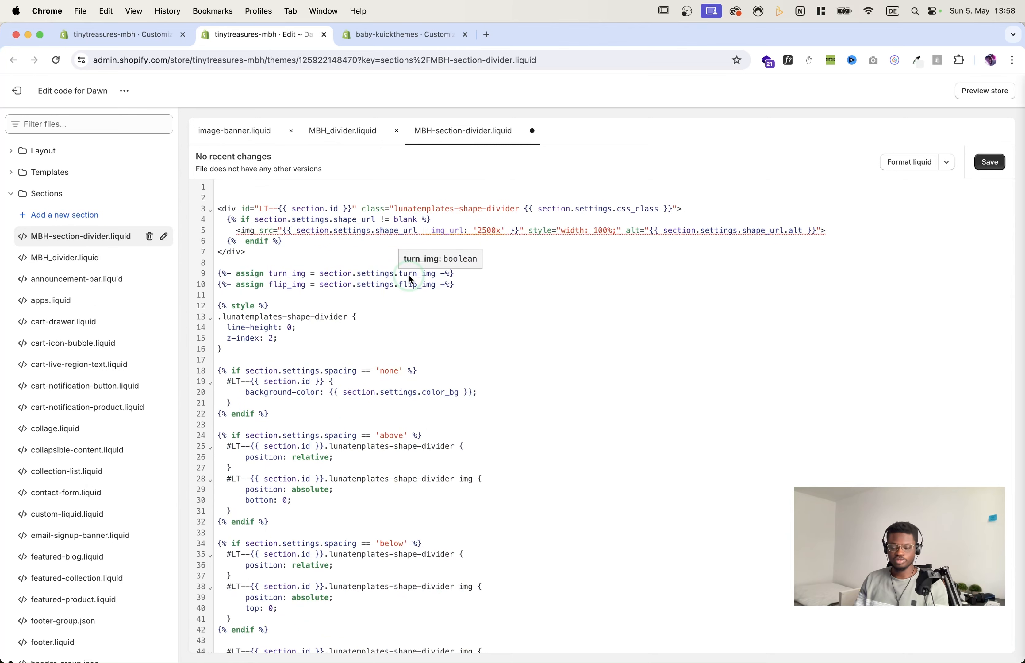
key(super+z)
Step: Replace all default code in MBH-section-divider.liquid with the copied MBH Section Border code and save the file
drag(324, 250, 196, 186)
key(BackSpace)
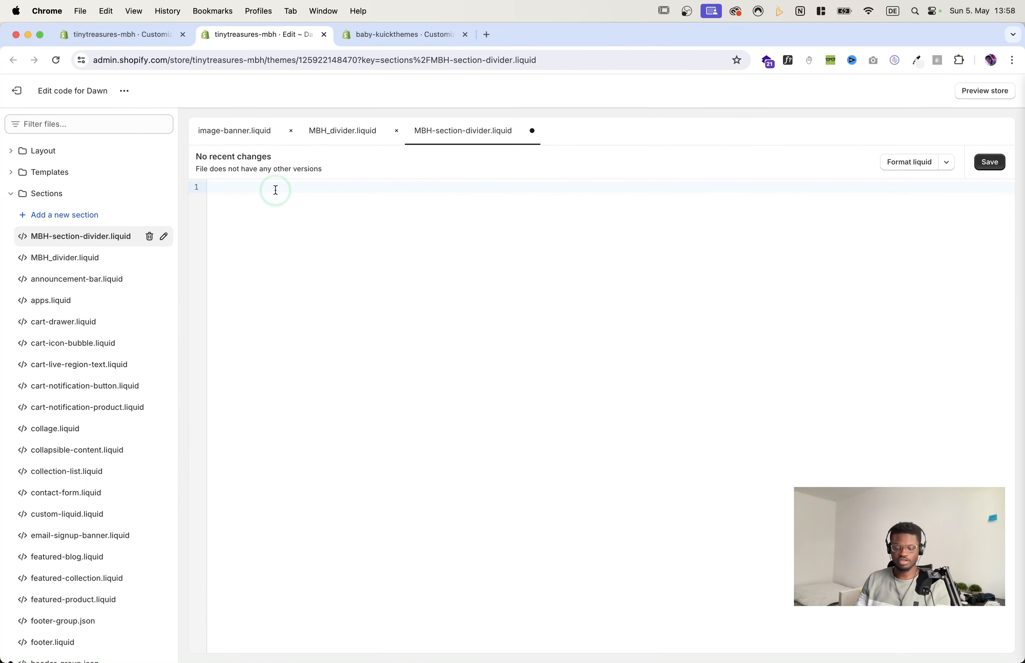
key(super+v)
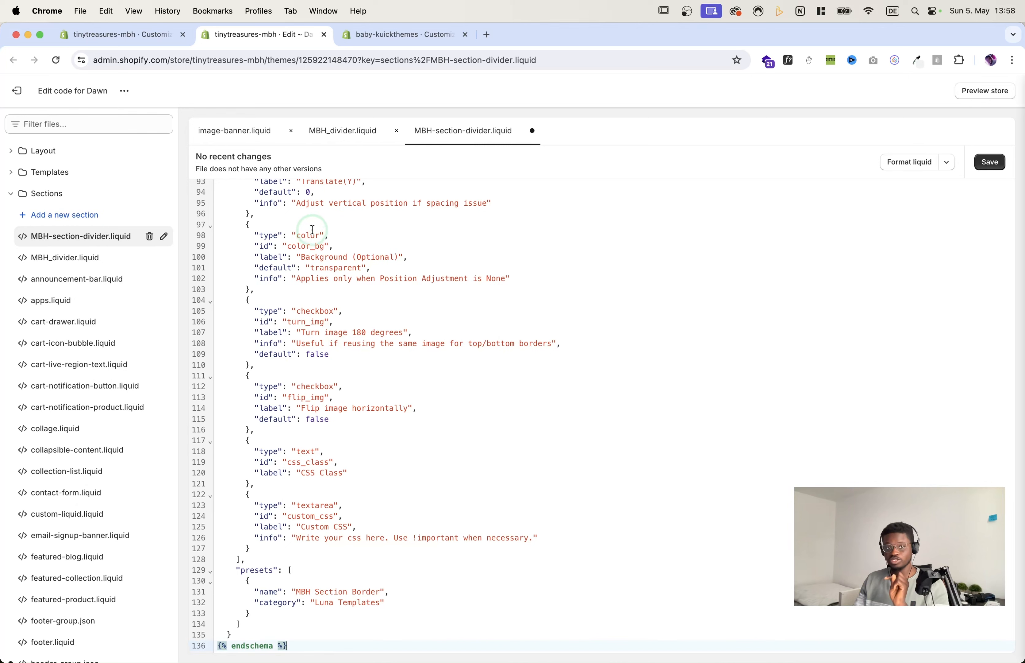
click(991, 163)
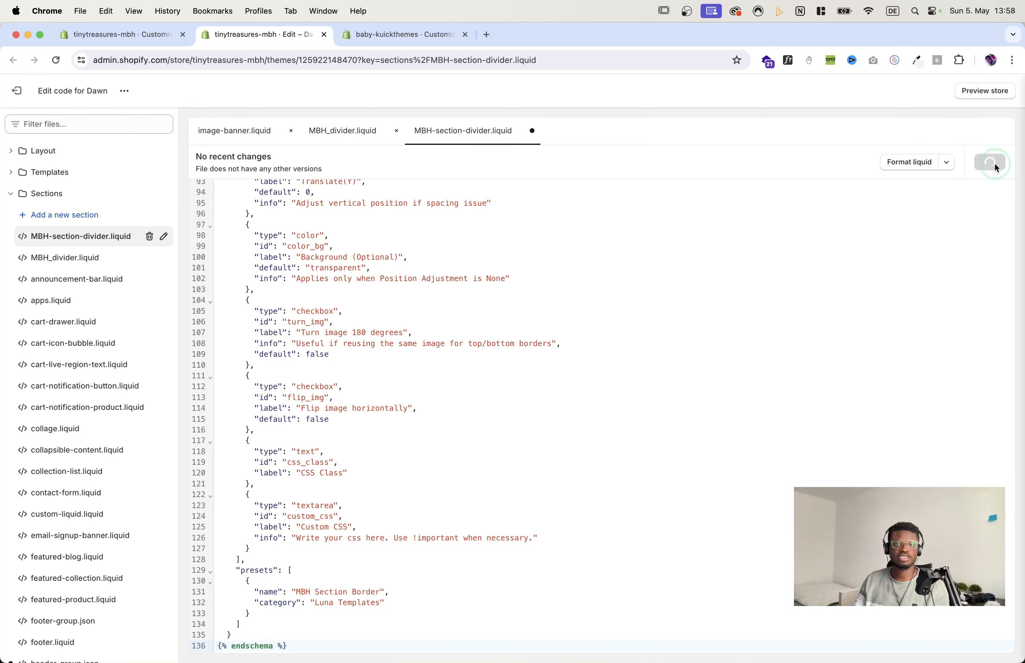
Step: Reload the Tiny Treasures theme editor and add an MBH Section Border section to the home page template
click(155, 43)
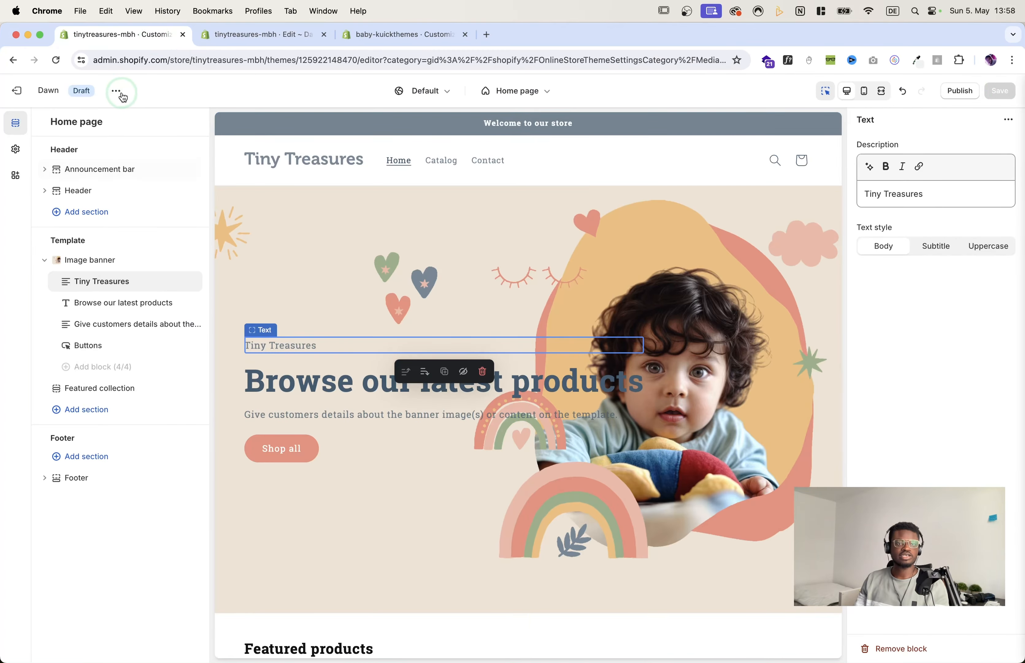
click(55, 62)
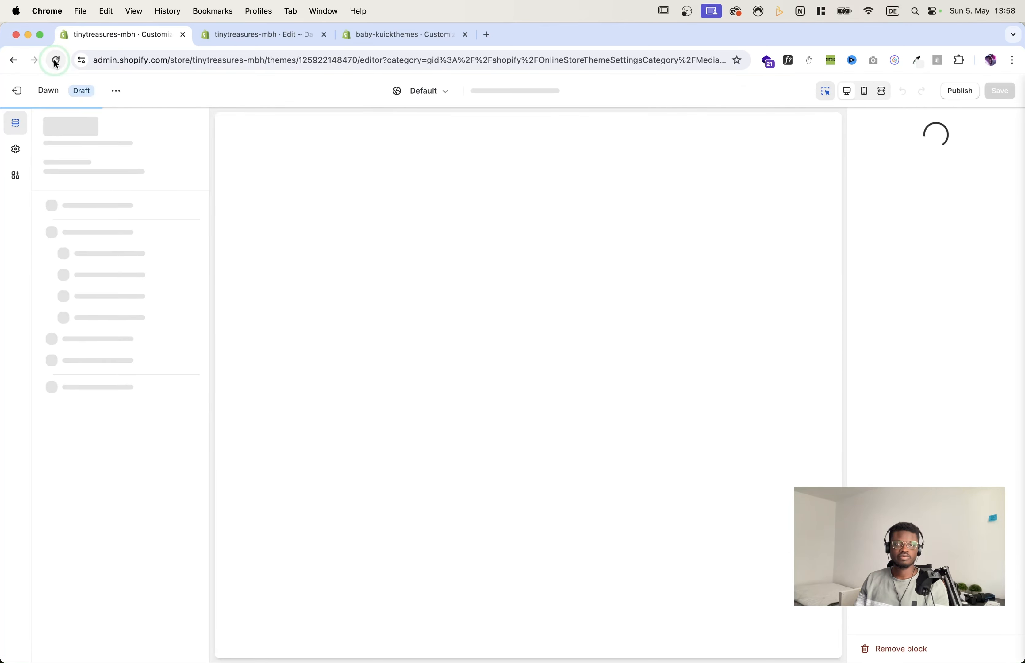
scroll(438, 388, down, 5)
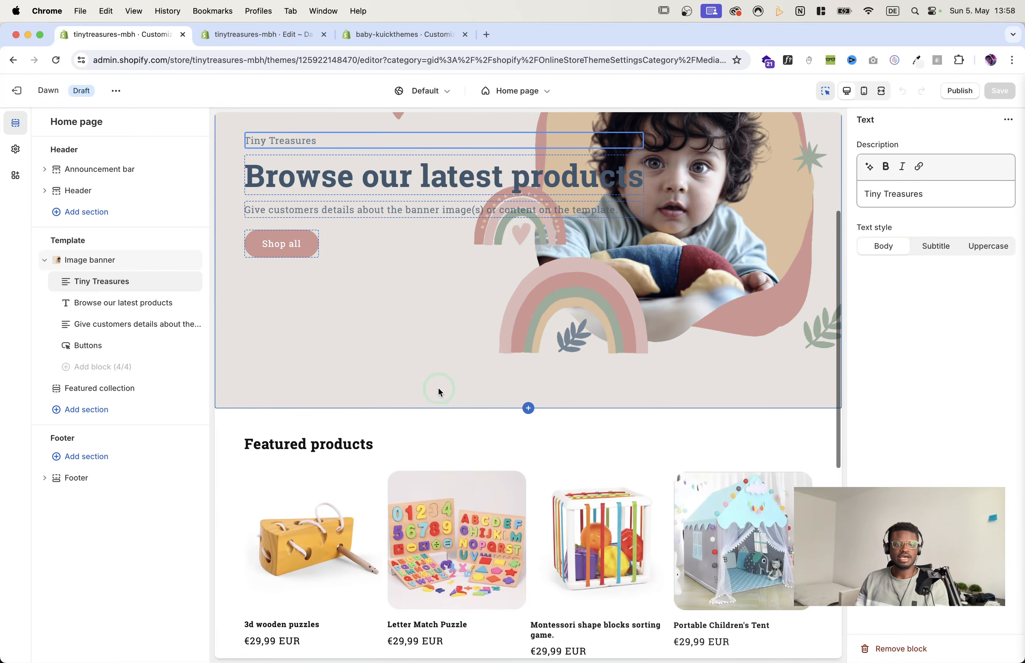
click(85, 413)
scroll(297, 482, down, 3)
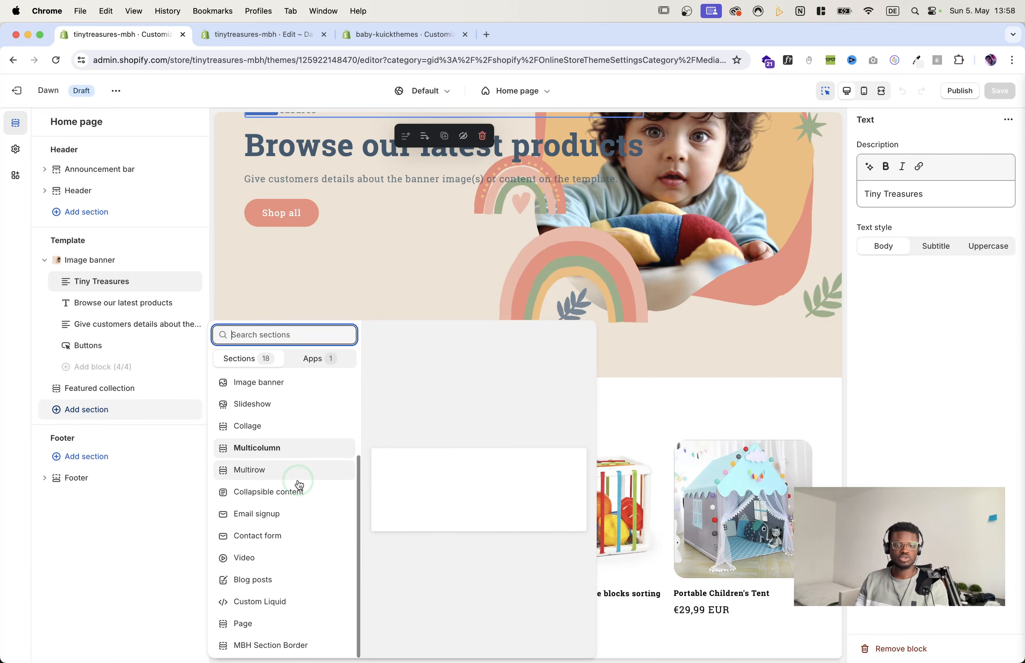
click(276, 645)
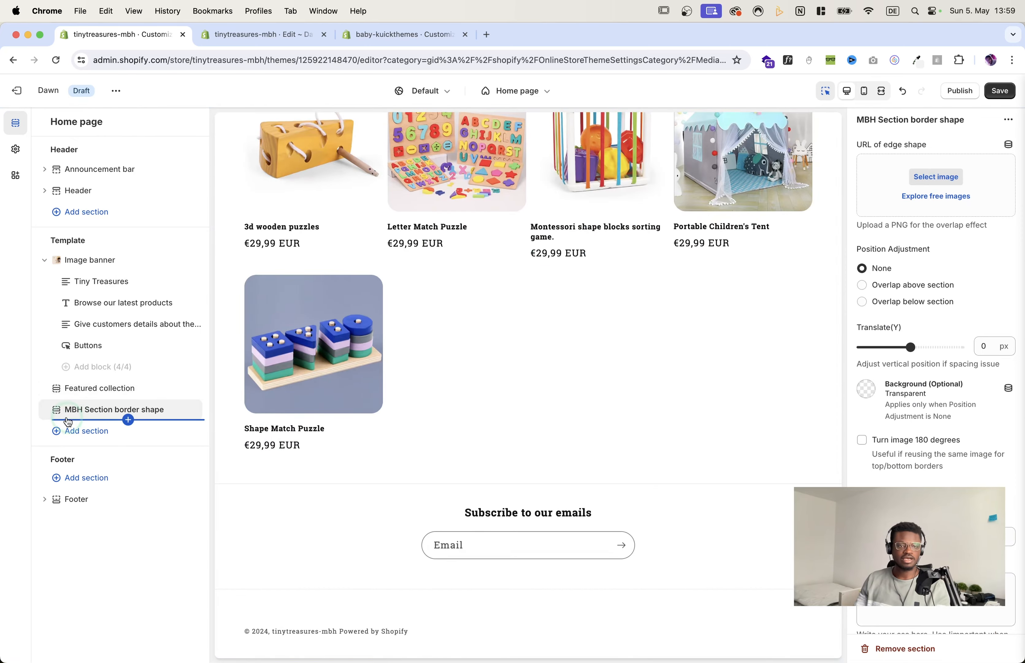
Step: Move the MBH Section border shape between the image banner and the featured collection, and save the theme
drag(55, 412, 55, 387)
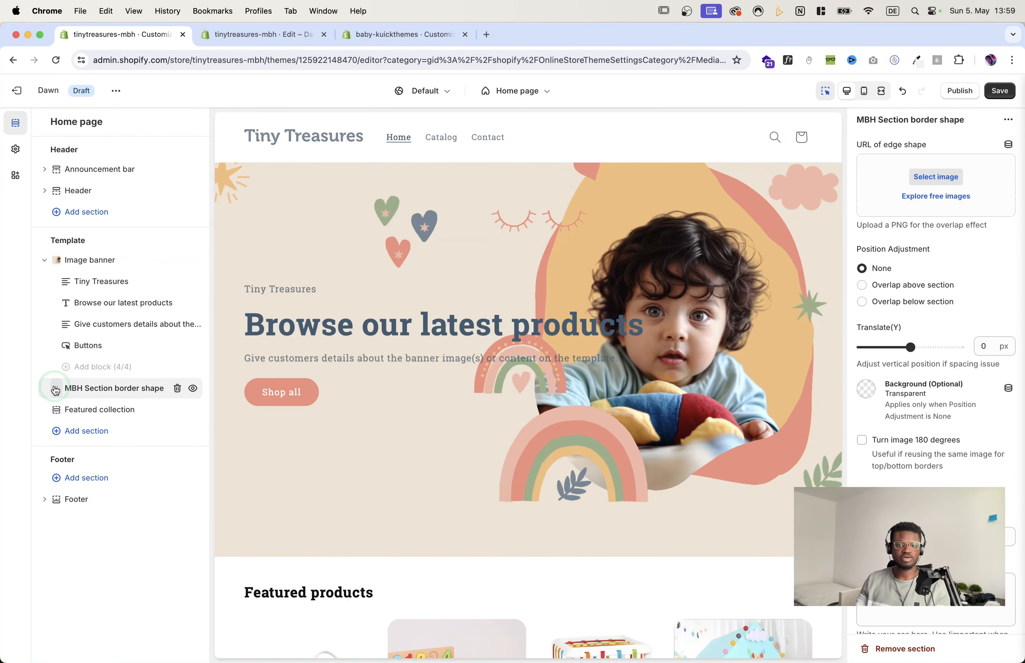
scroll(529, 474, down, 5)
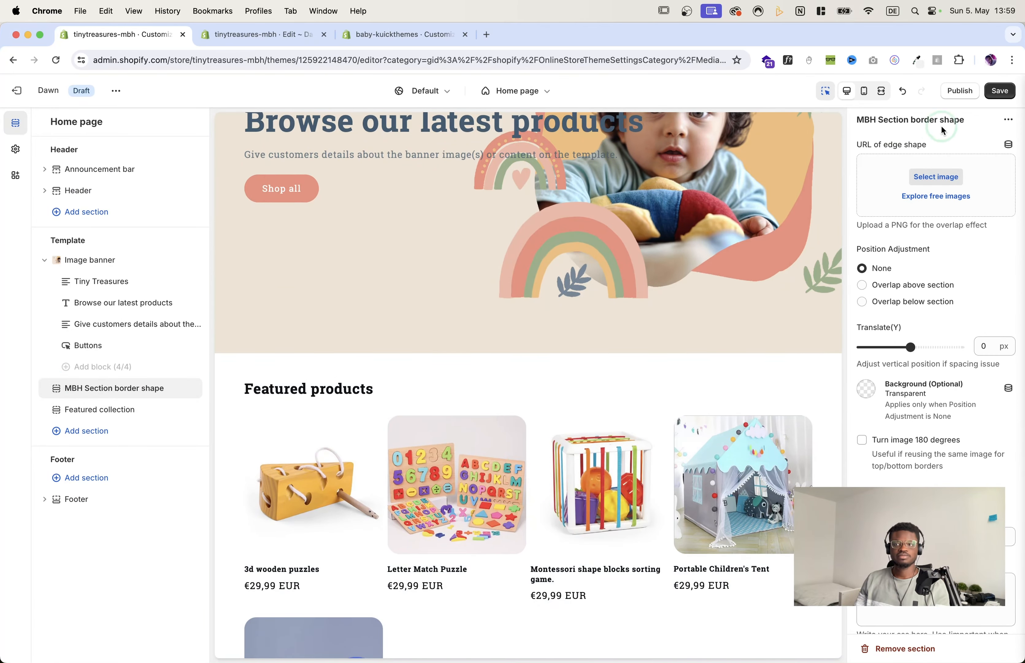
click(995, 96)
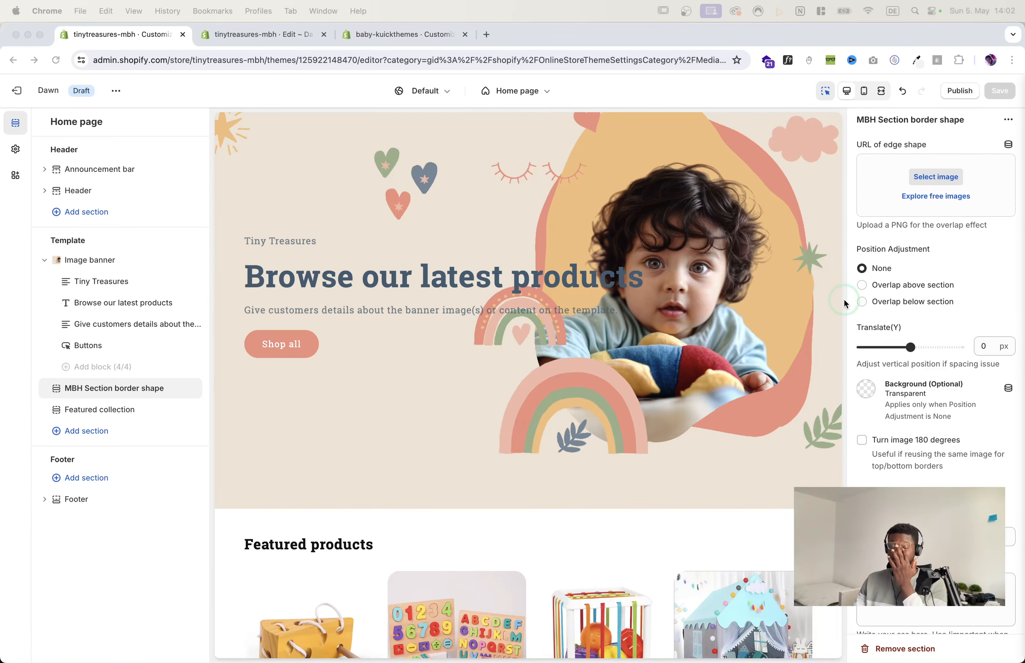
click(938, 177)
click(585, 231)
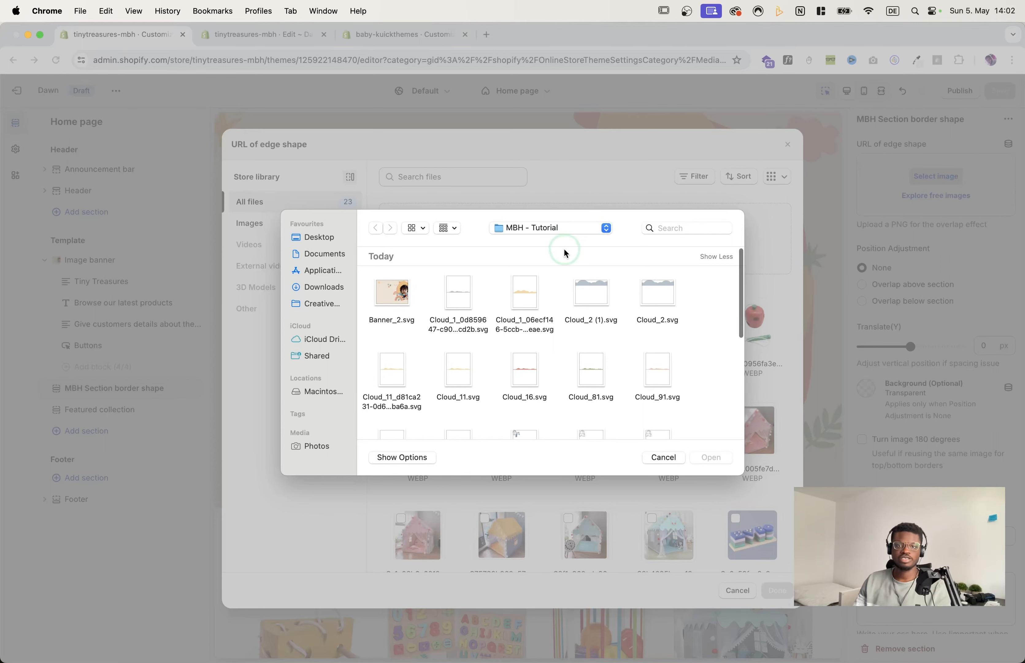
click(455, 299)
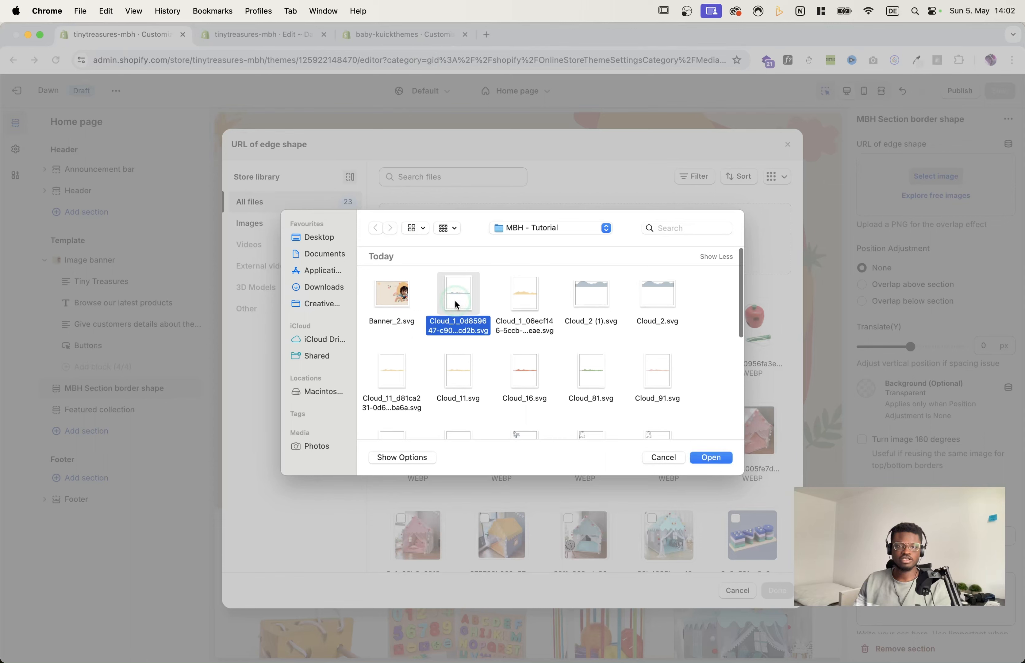
scroll(630, 358, down, 4)
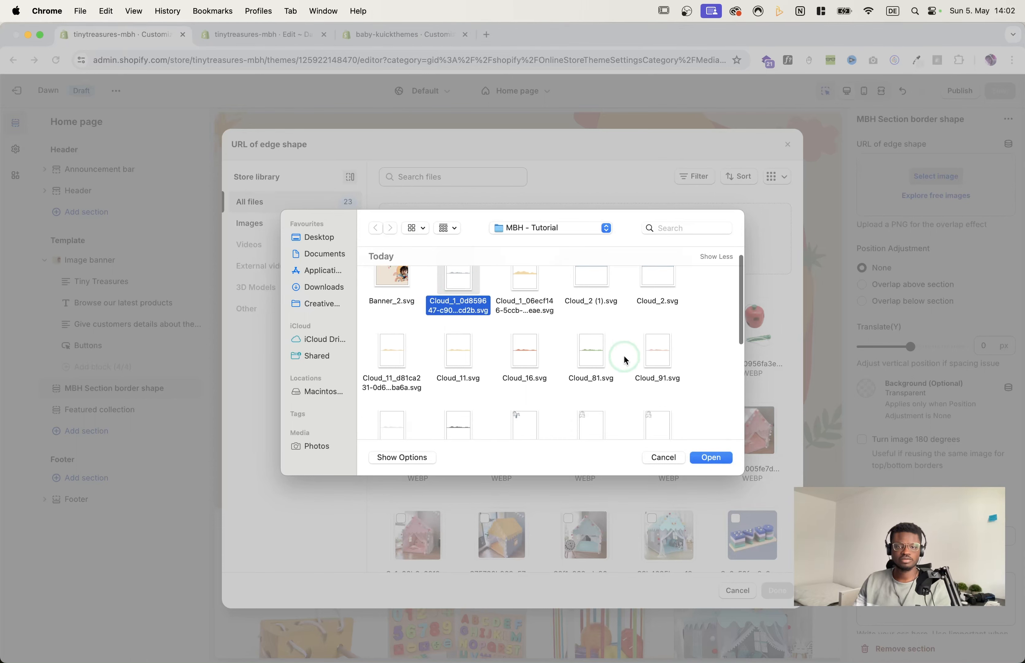
scroll(632, 361, down, 8)
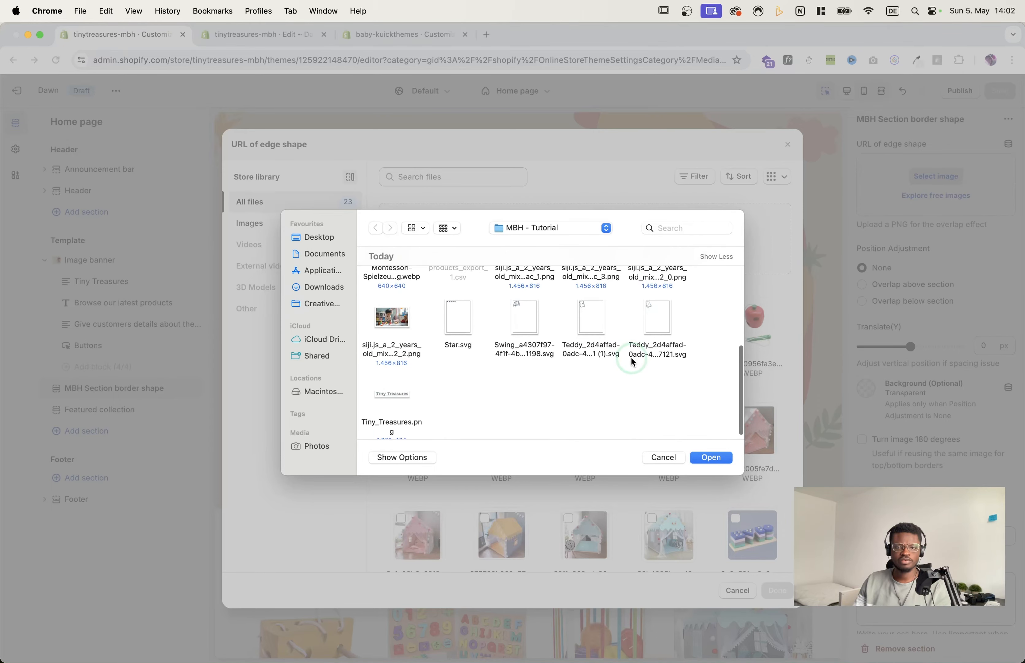
scroll(632, 361, up, 12)
scroll(633, 361, down, 5)
scroll(632, 361, up, 1)
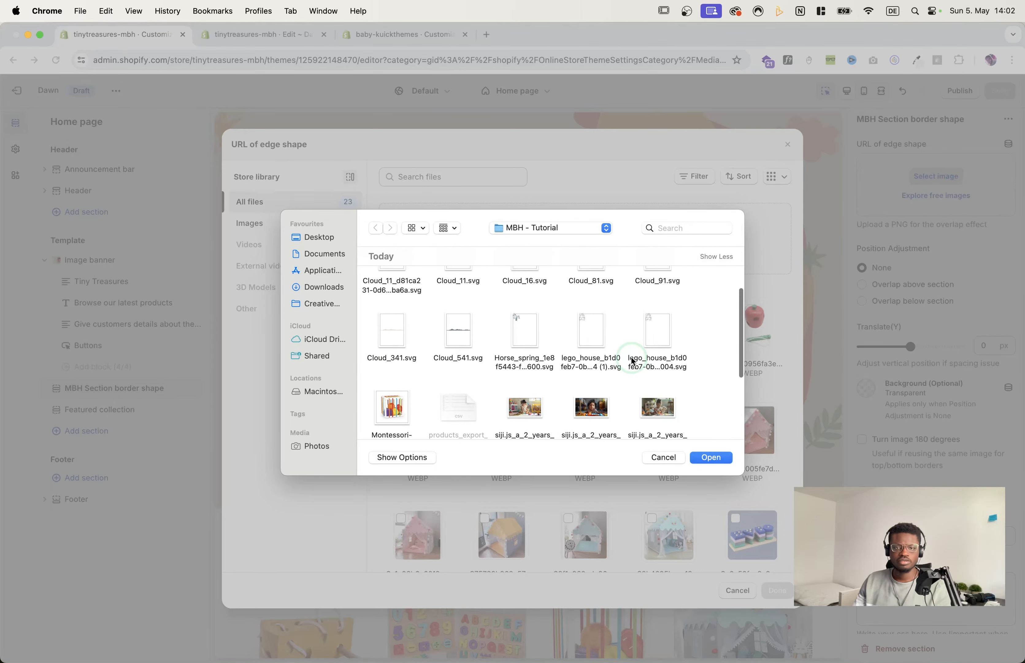
scroll(588, 359, up, 5)
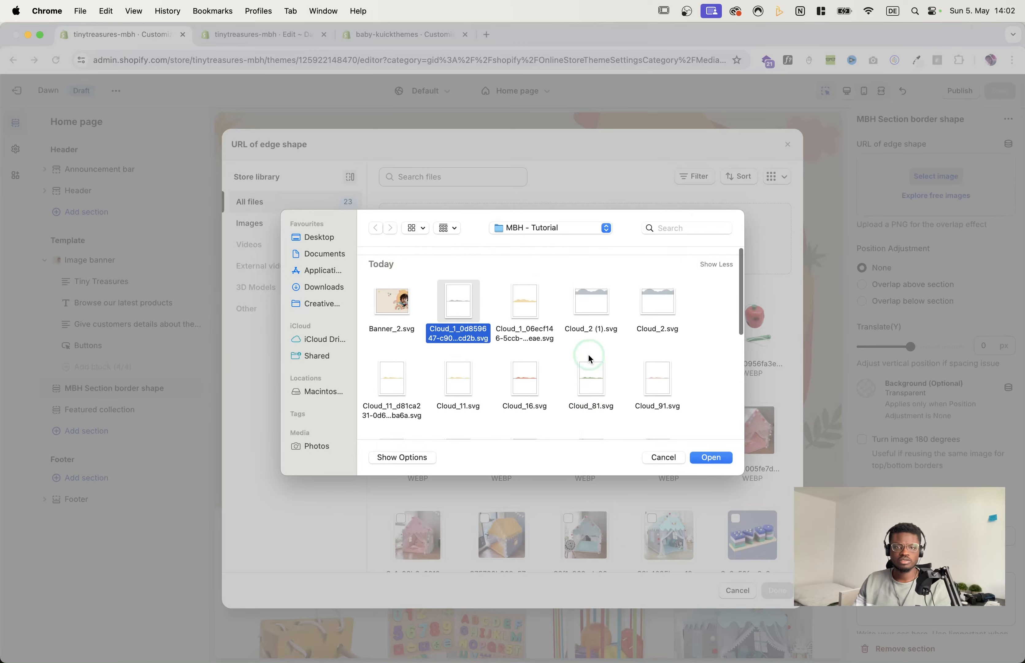
click(457, 293)
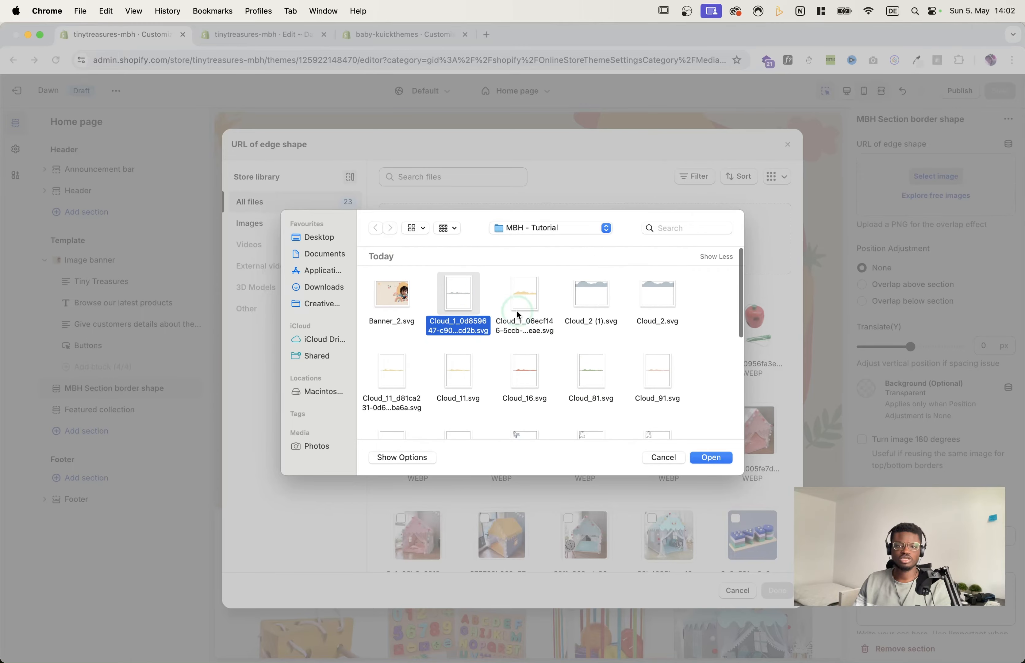
click(705, 456)
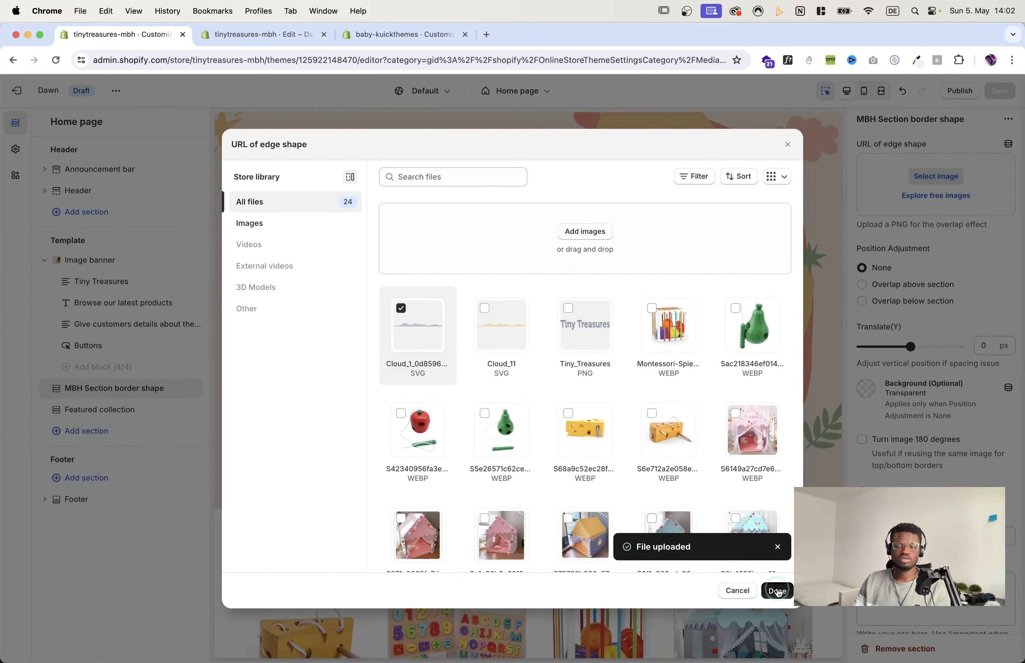
click(778, 592)
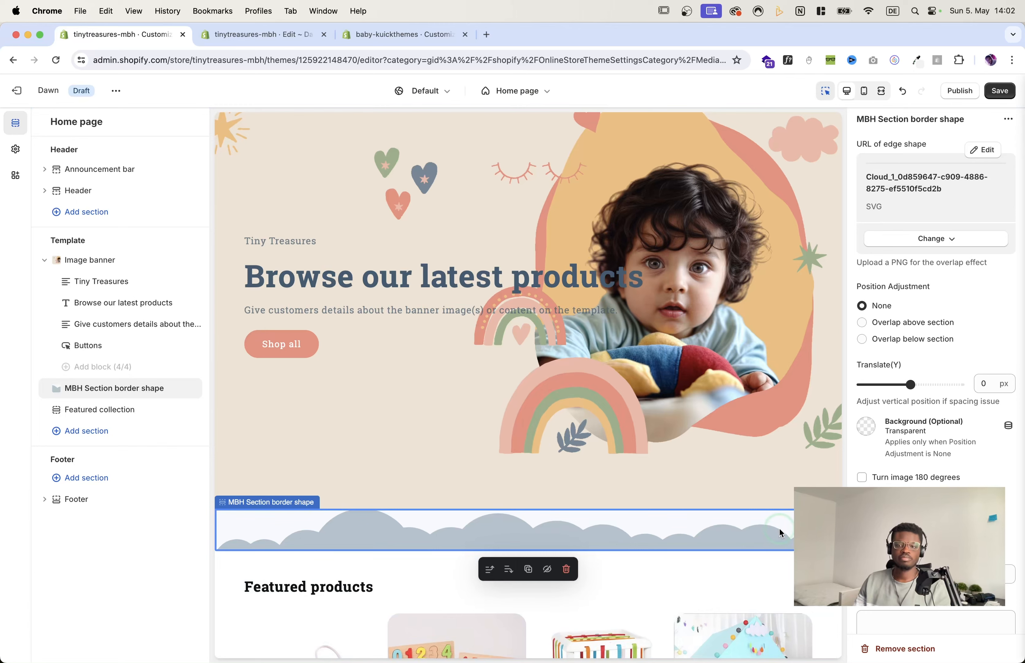
click(1000, 93)
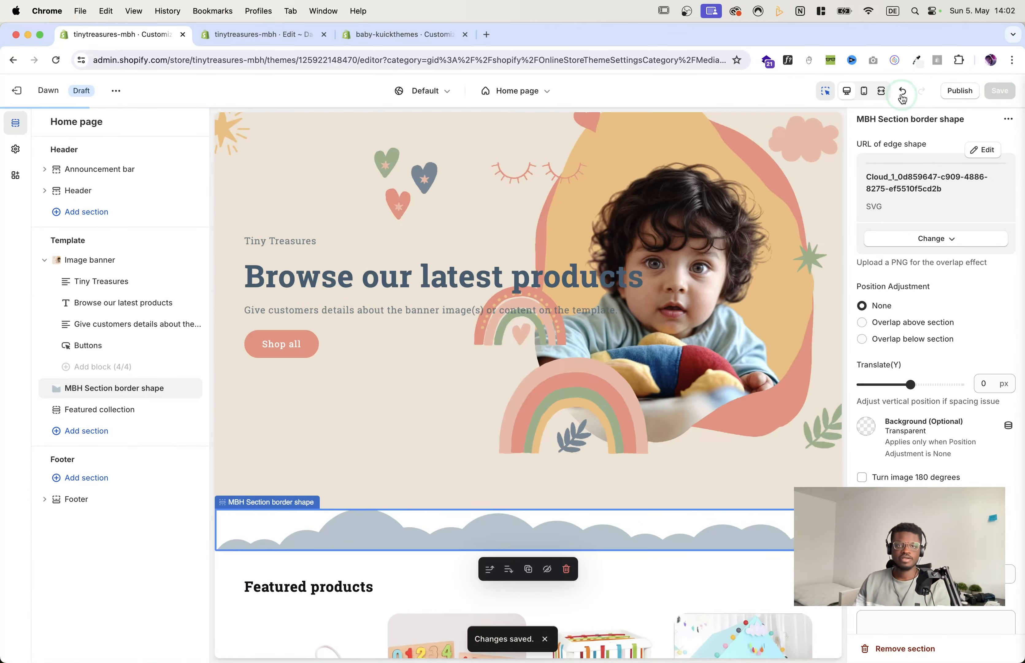
Step: Check the border in the baby-kuickthemes reference store, set the Tiny Treasures border's position adjustment to Overlap above section, and save
click(377, 34)
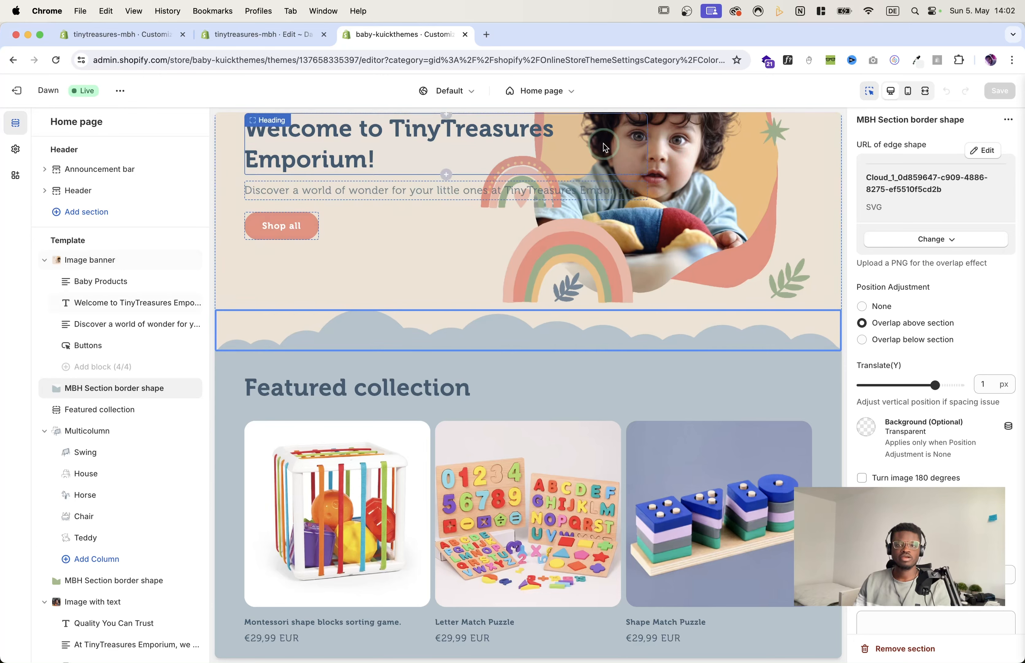
click(282, 37)
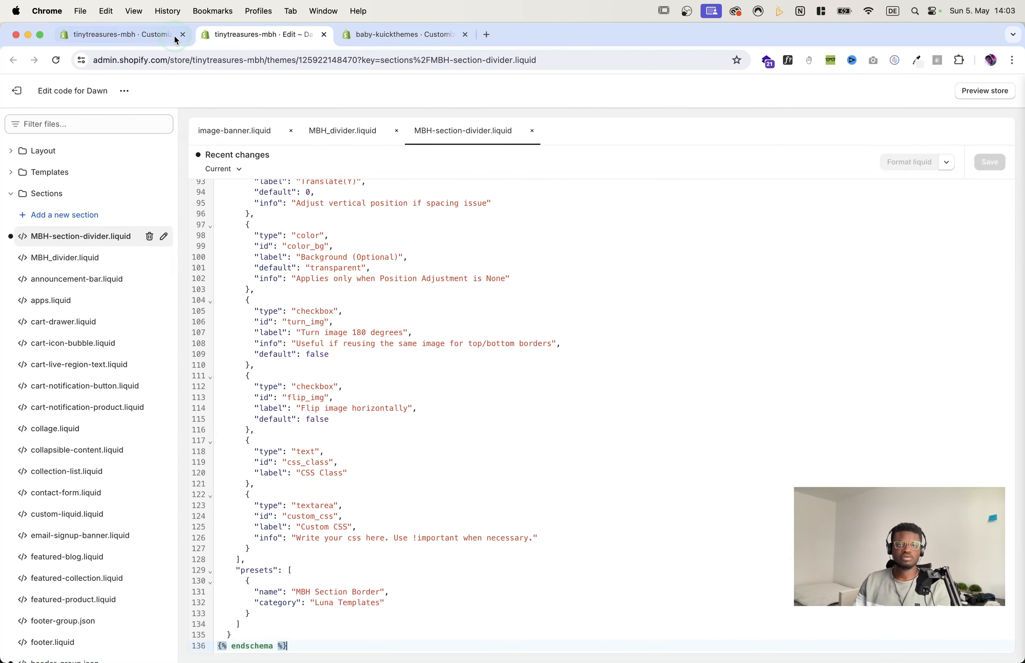
click(127, 37)
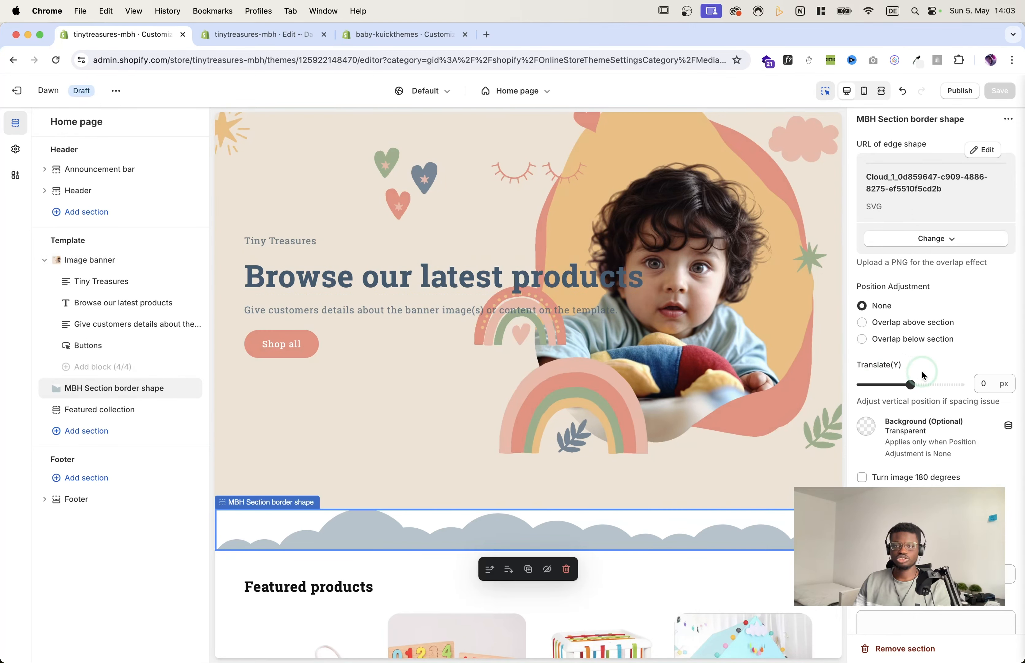
click(862, 323)
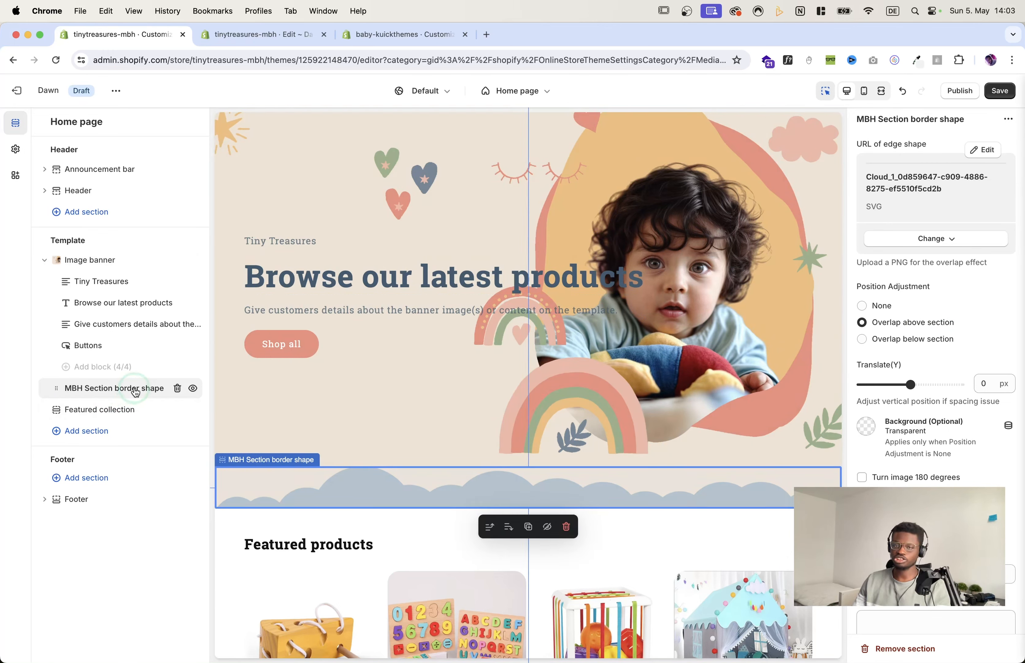
scroll(908, 298, down, 1)
scroll(909, 297, up, 1)
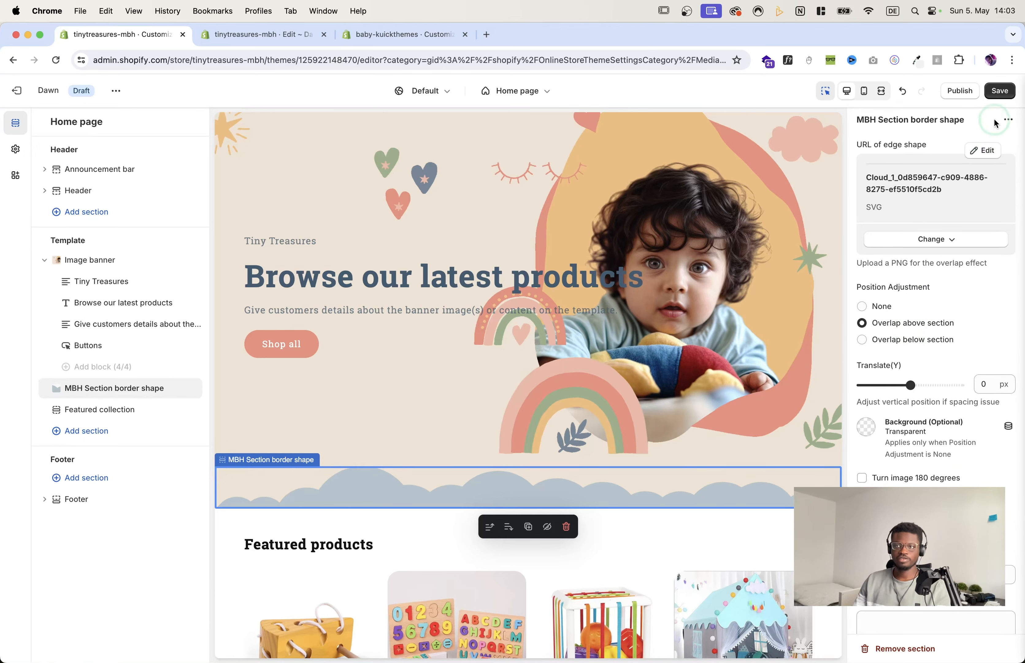
click(1001, 91)
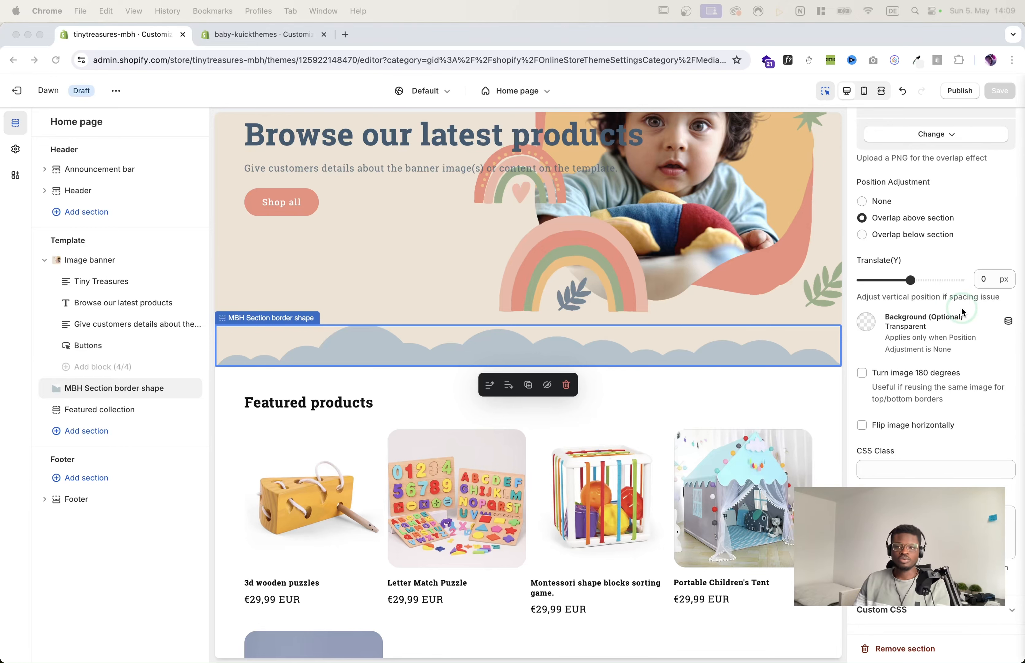
Step: Set the Featured collection section's color scheme to Scheme 8
scroll(961, 302, up, 5)
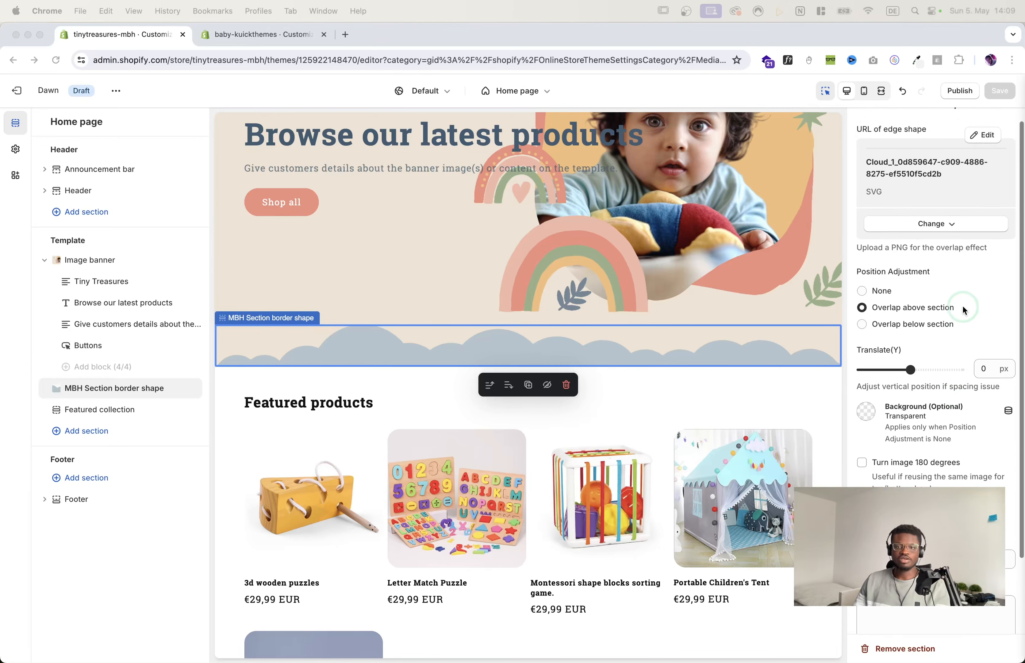
click(798, 394)
scroll(798, 394, up, 1)
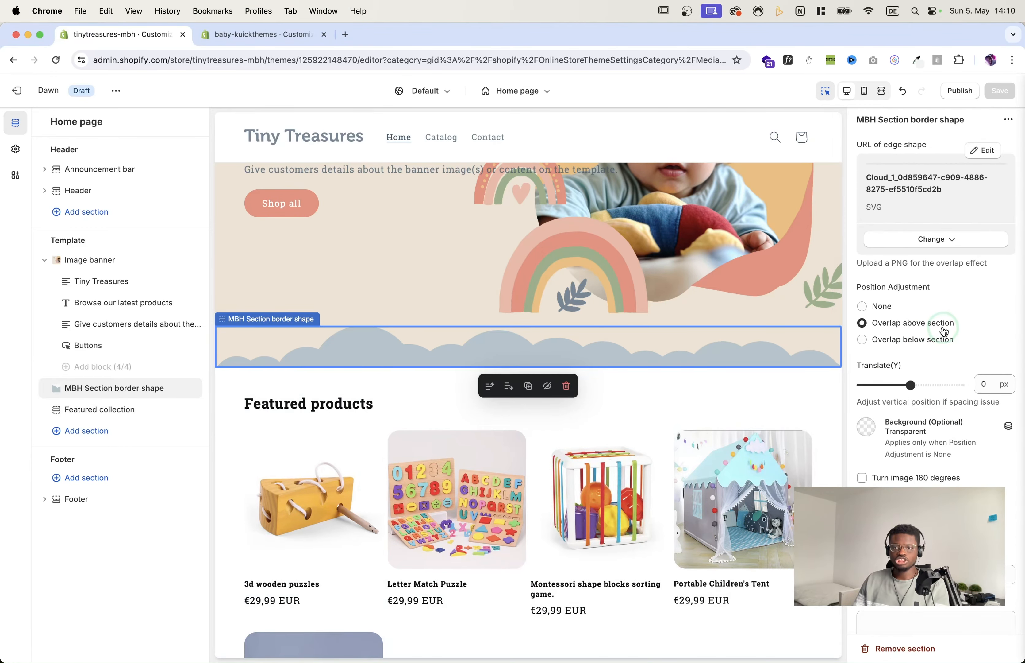
scroll(943, 324, down, 5)
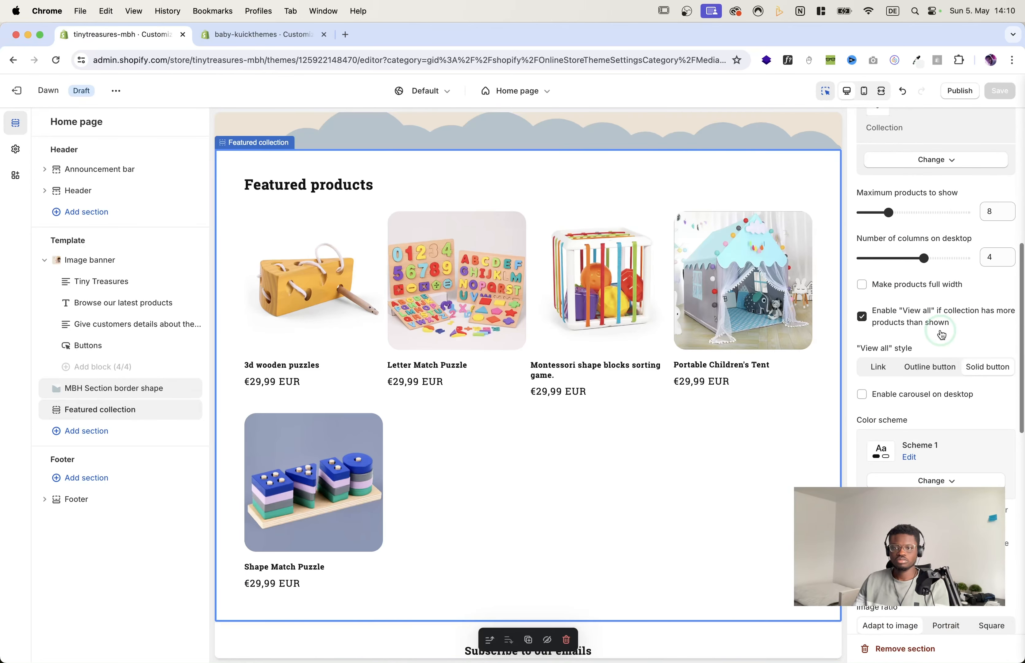
scroll(940, 330, down, 4)
click(939, 391)
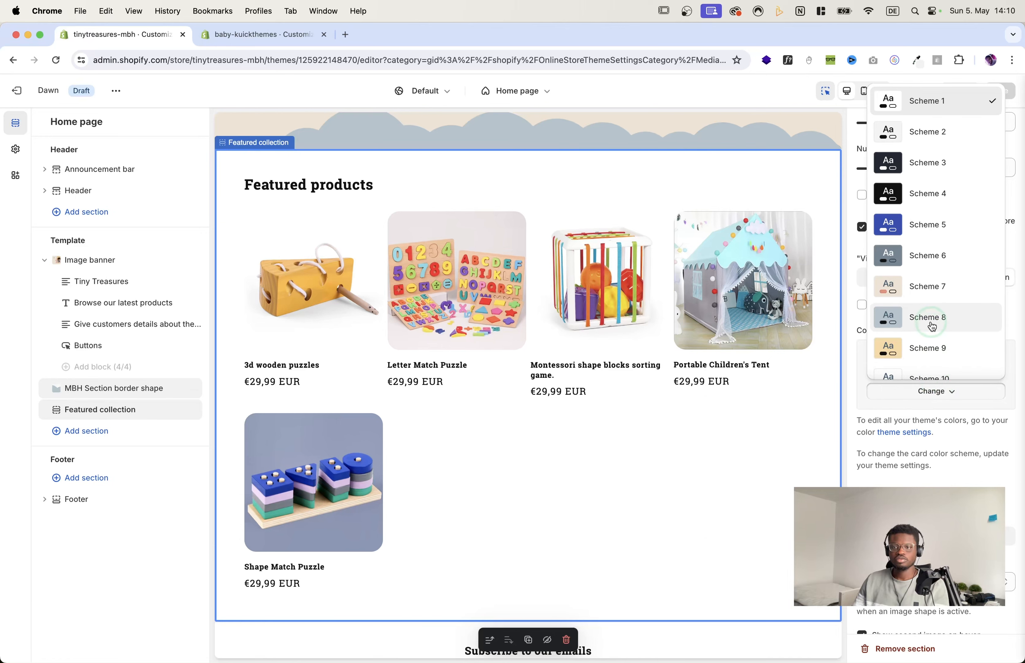
click(954, 323)
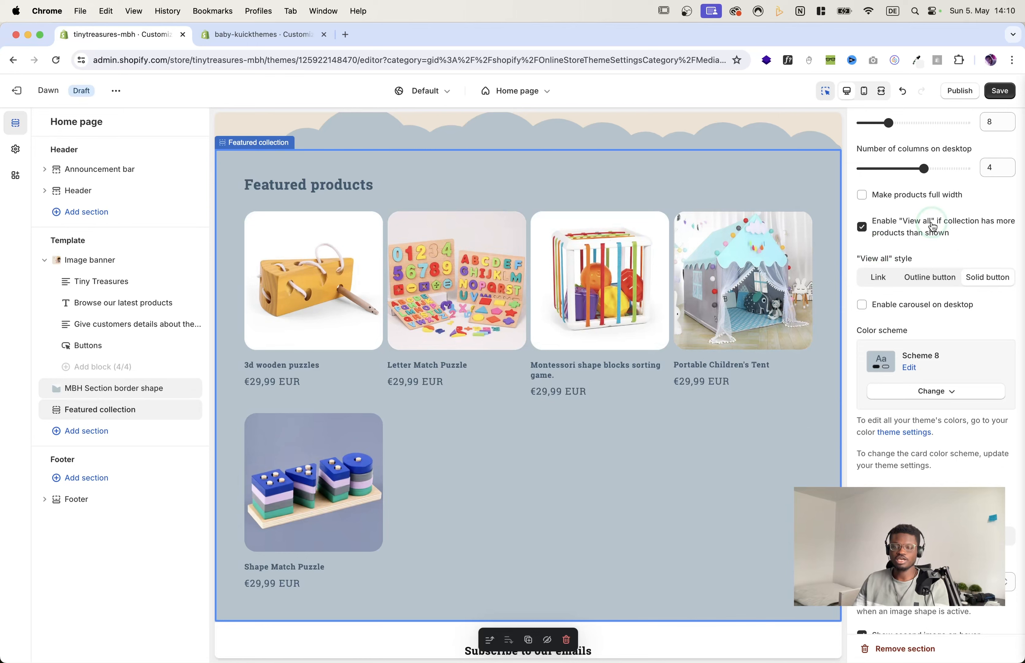
Step: Limit the Featured collection to 4 products, disable its "View all" option, and save the theme
scroll(933, 227, up, 3)
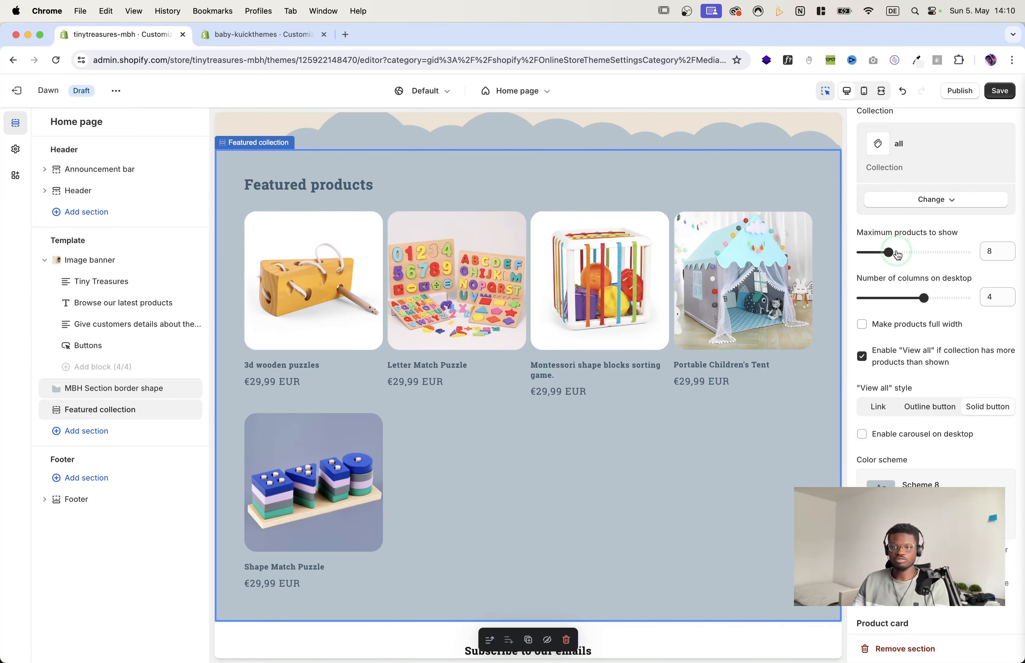
drag(890, 252, 880, 253)
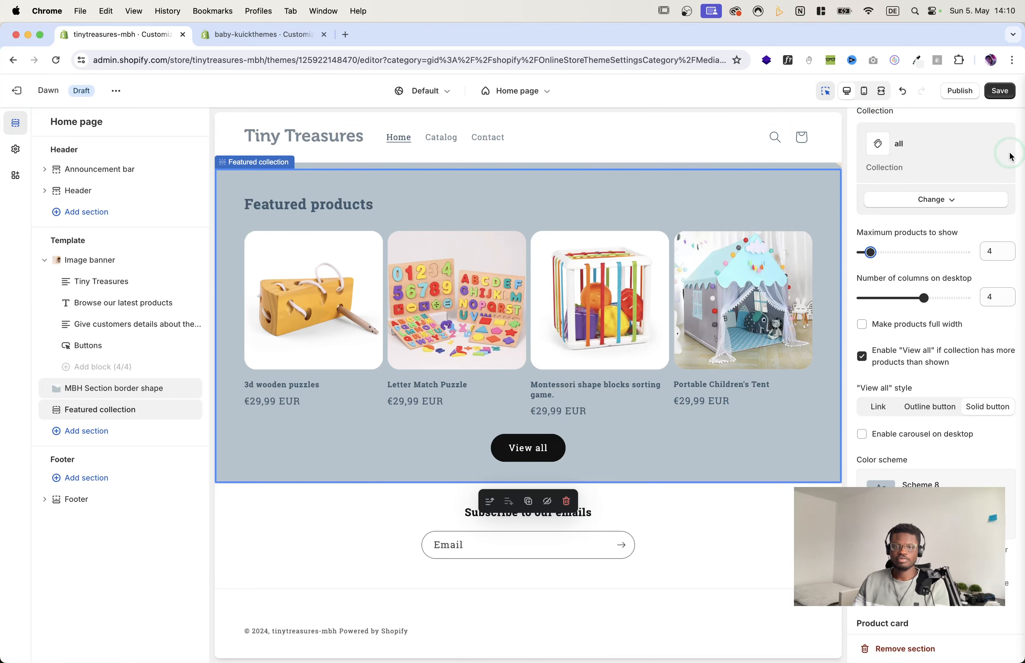
click(1000, 92)
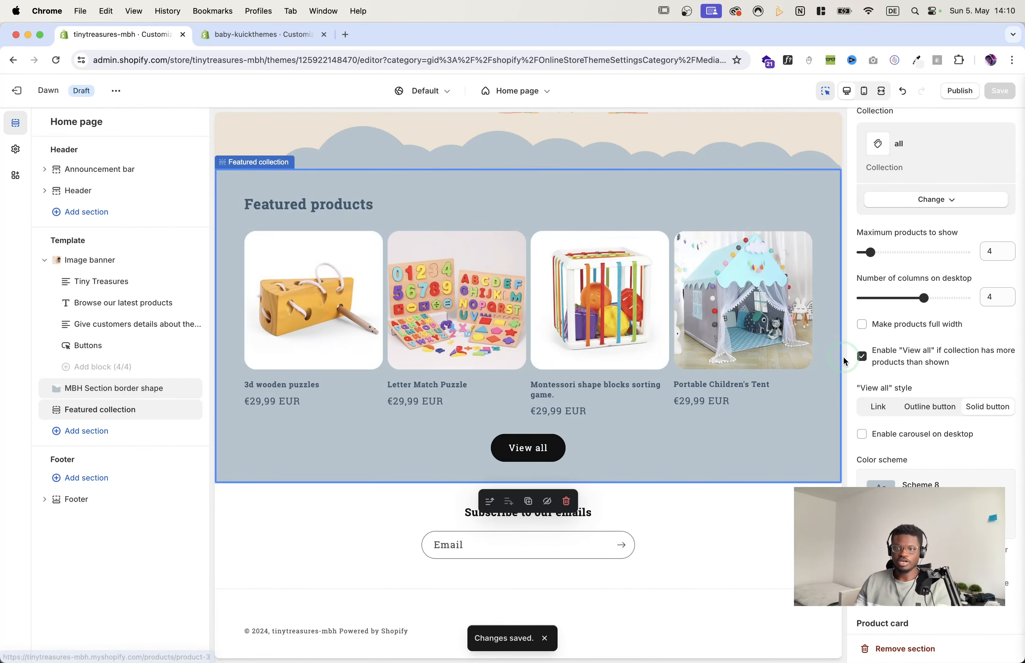
click(863, 356)
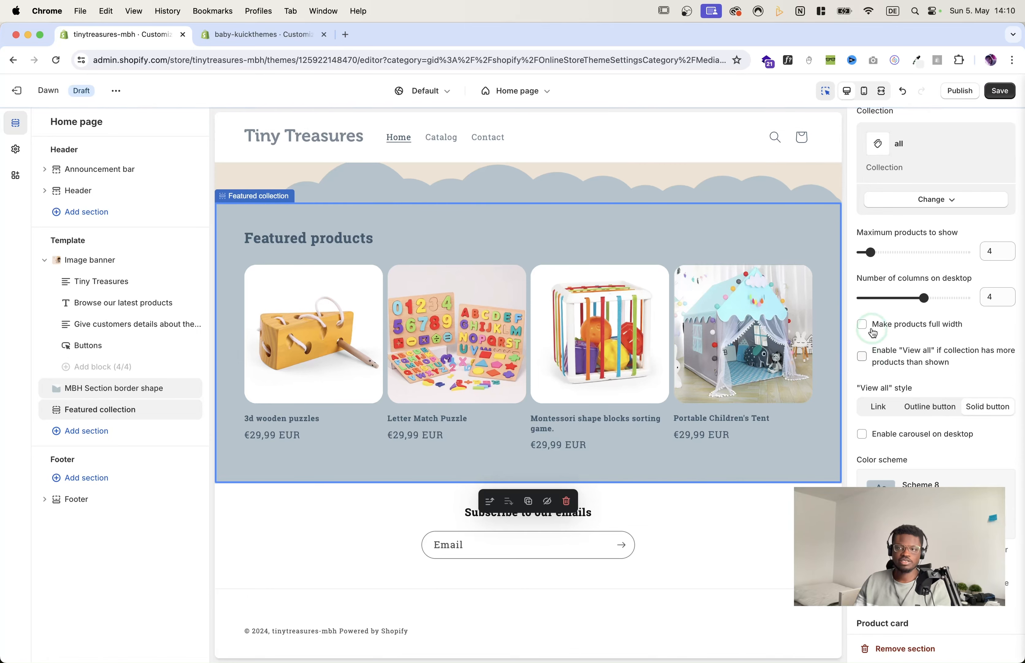
click(999, 90)
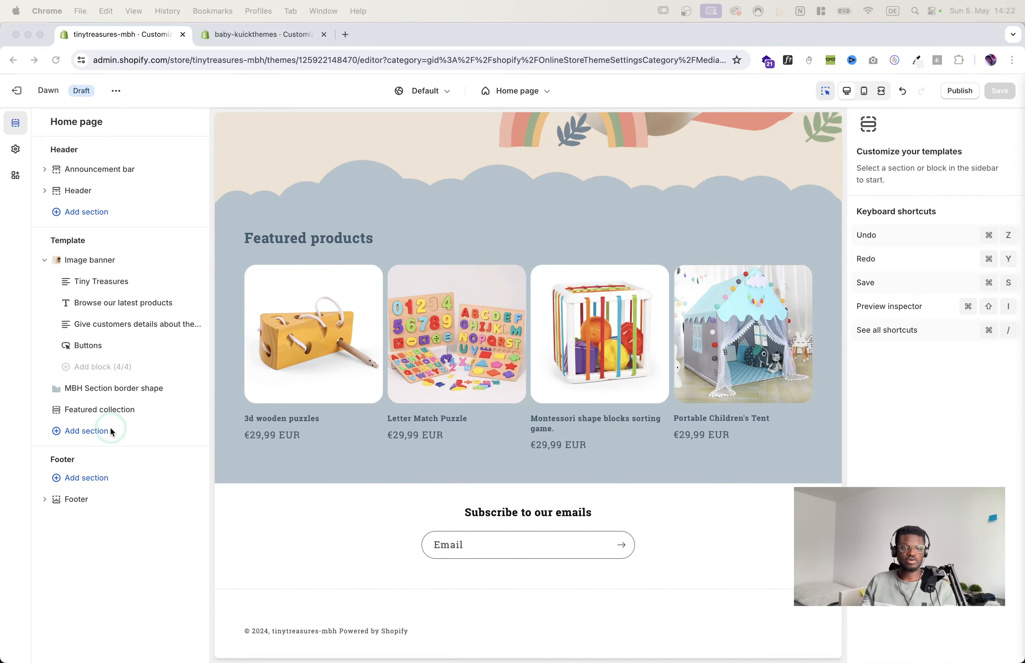
Step: Add a Multicolumn section below the Featured collection and clear its heading and button label
click(89, 431)
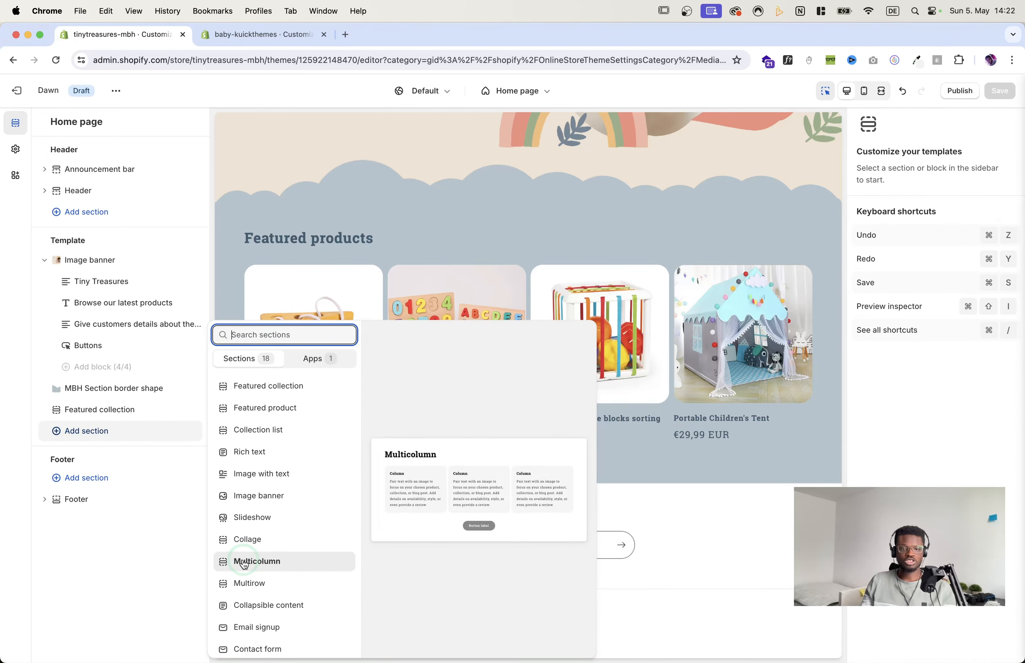
click(254, 561)
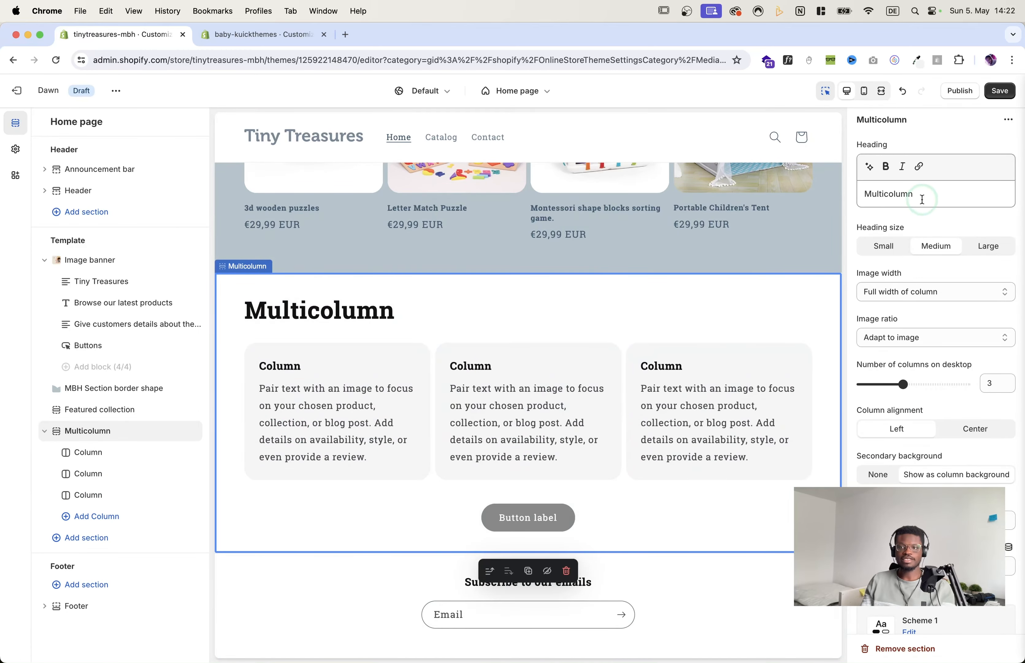
drag(925, 196, 857, 199)
key(BackSpace)
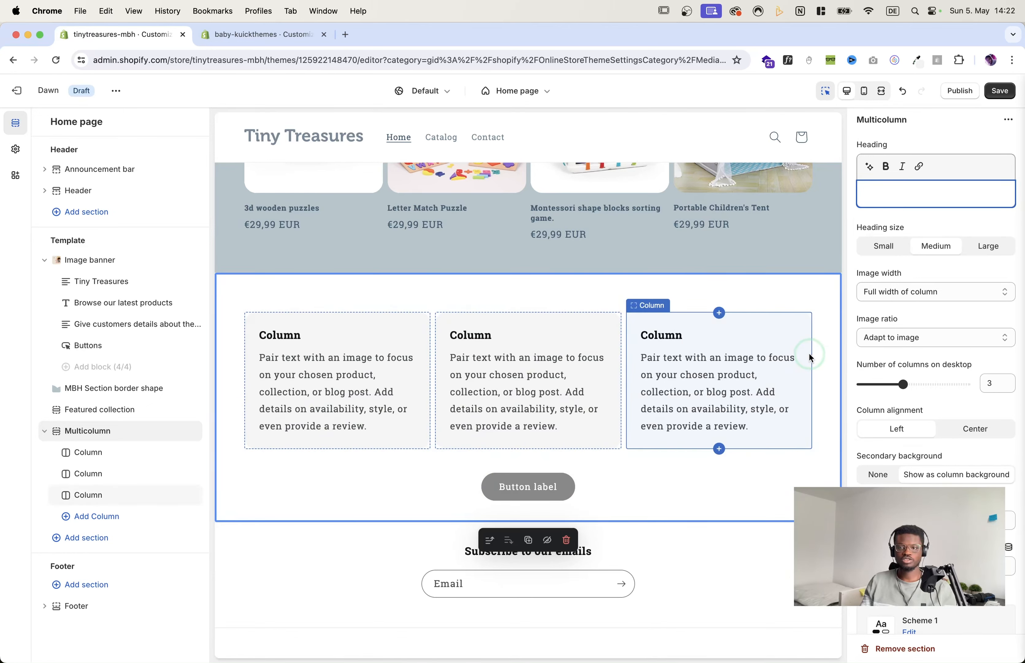
click(936, 520)
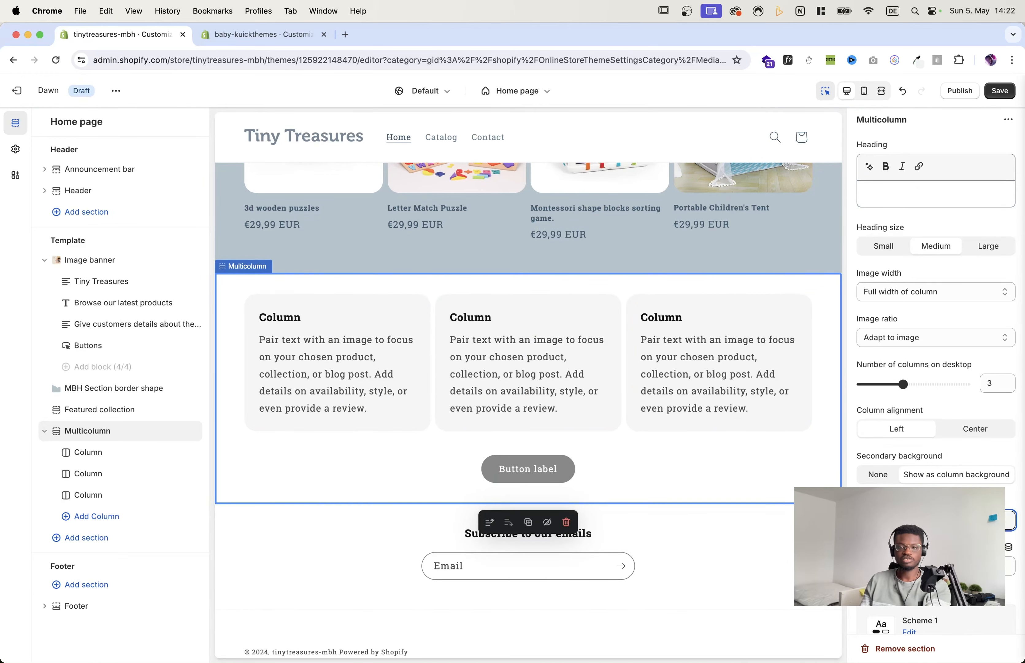
key(BackSpace)
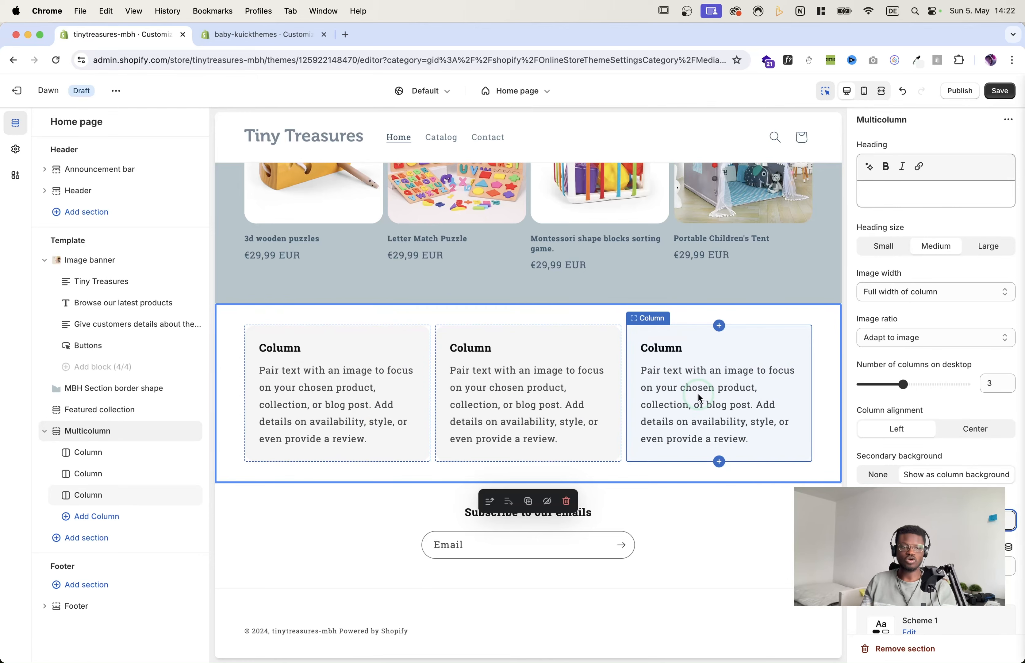
Step: Add two more columns to the Multicolumn section and save the theme
click(83, 520)
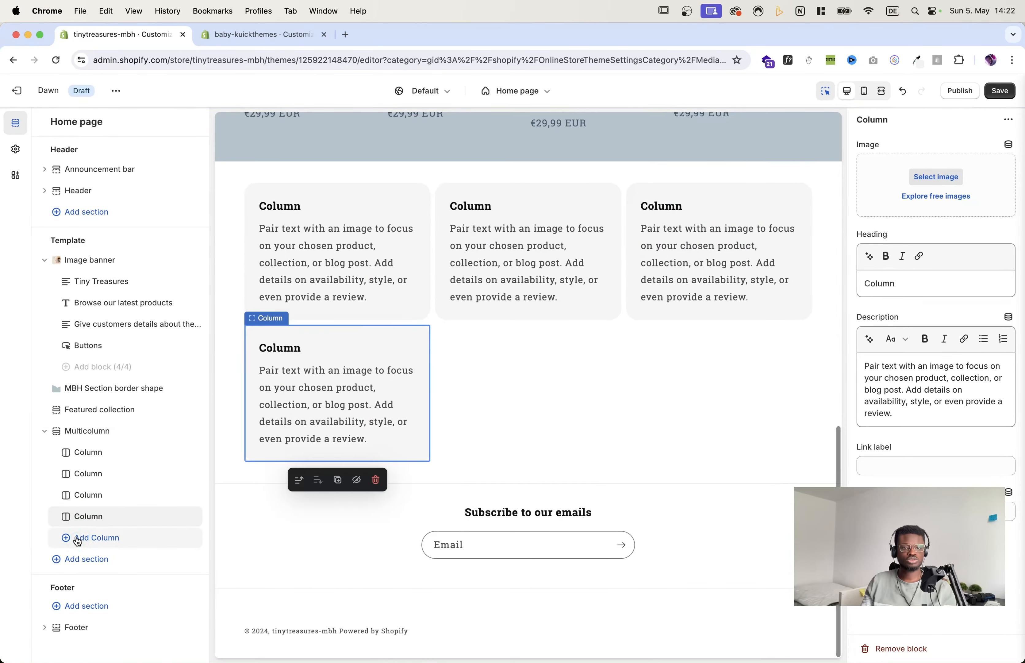
click(79, 539)
click(999, 91)
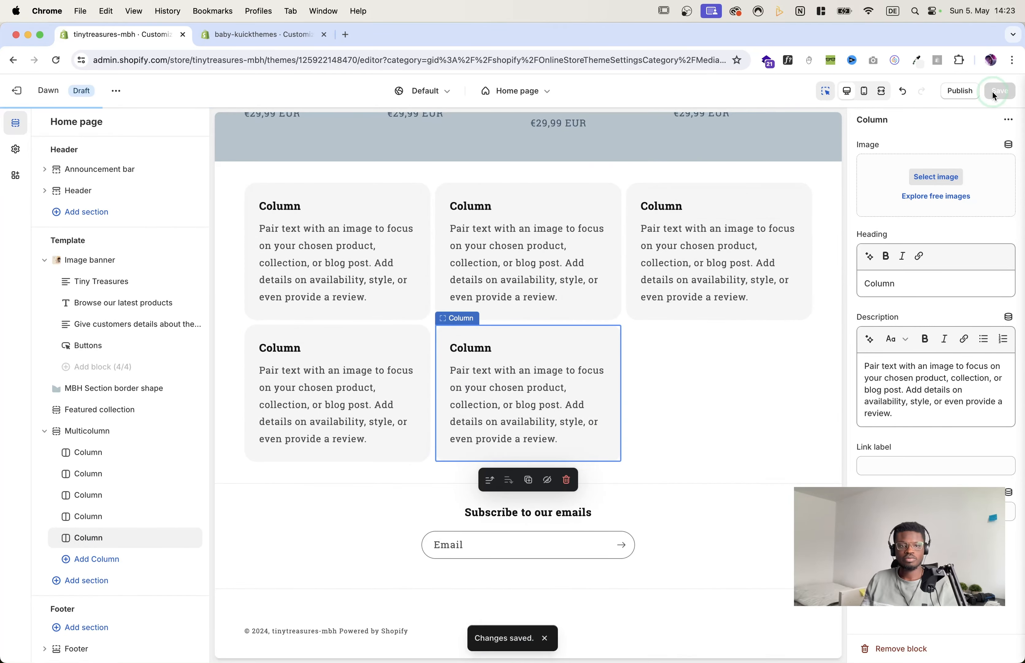
Step: Set the Multicolumn section to 5 columns on desktop with Center column alignment and save the theme
scroll(479, 338, up, 3)
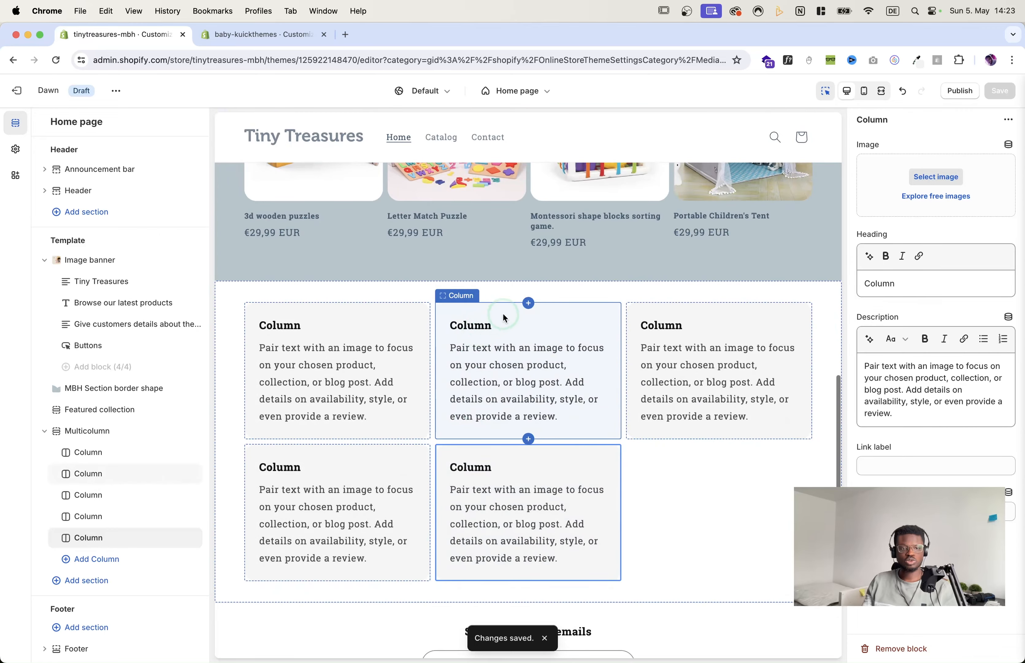
click(87, 430)
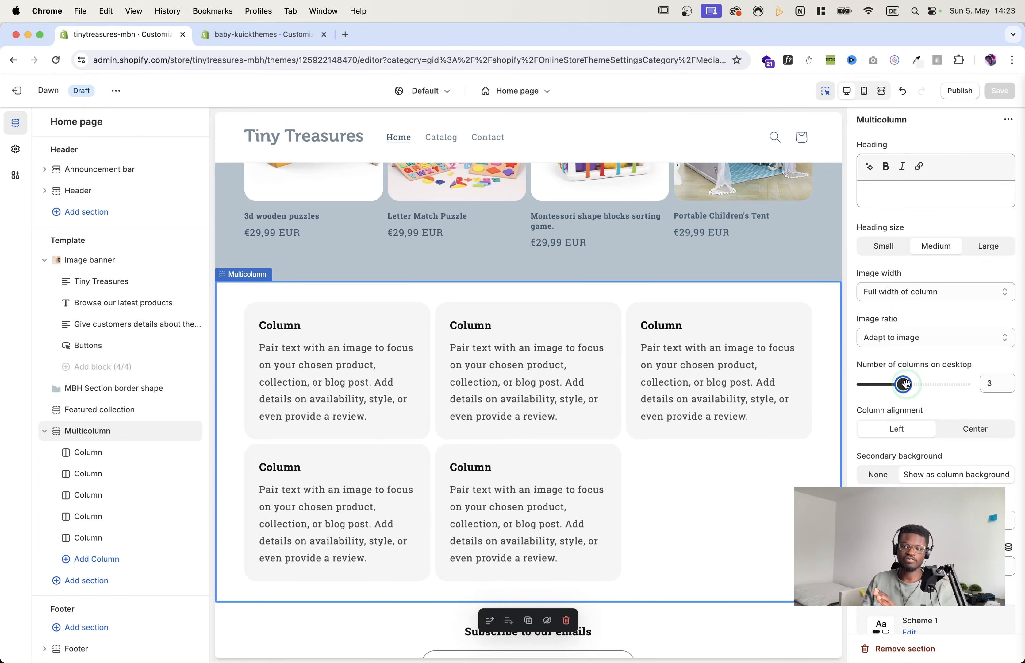
drag(906, 384, 944, 383)
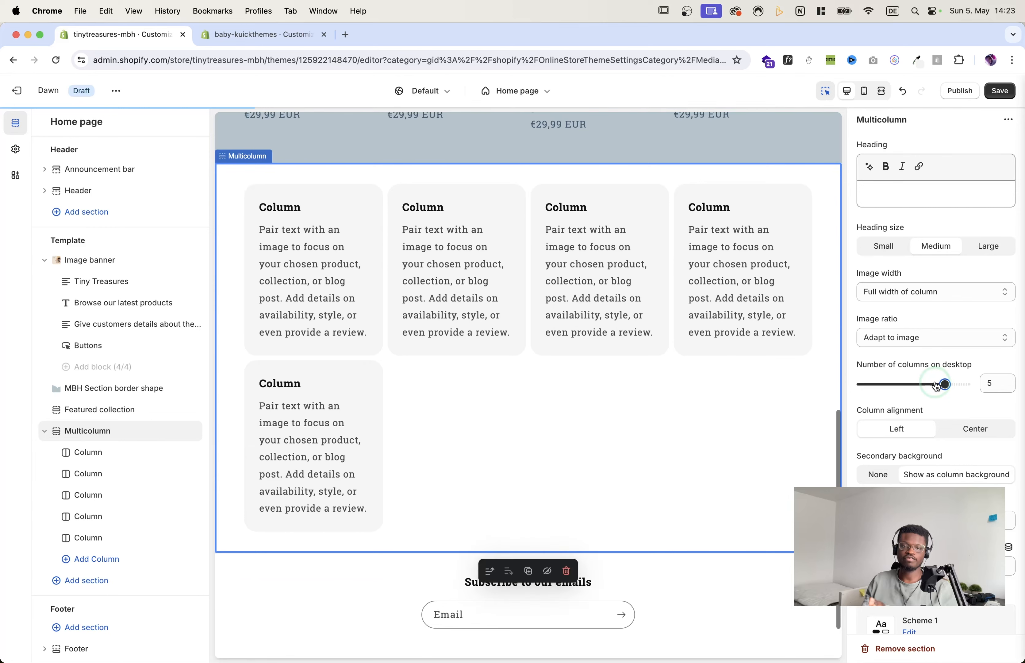
click(1013, 97)
click(1005, 94)
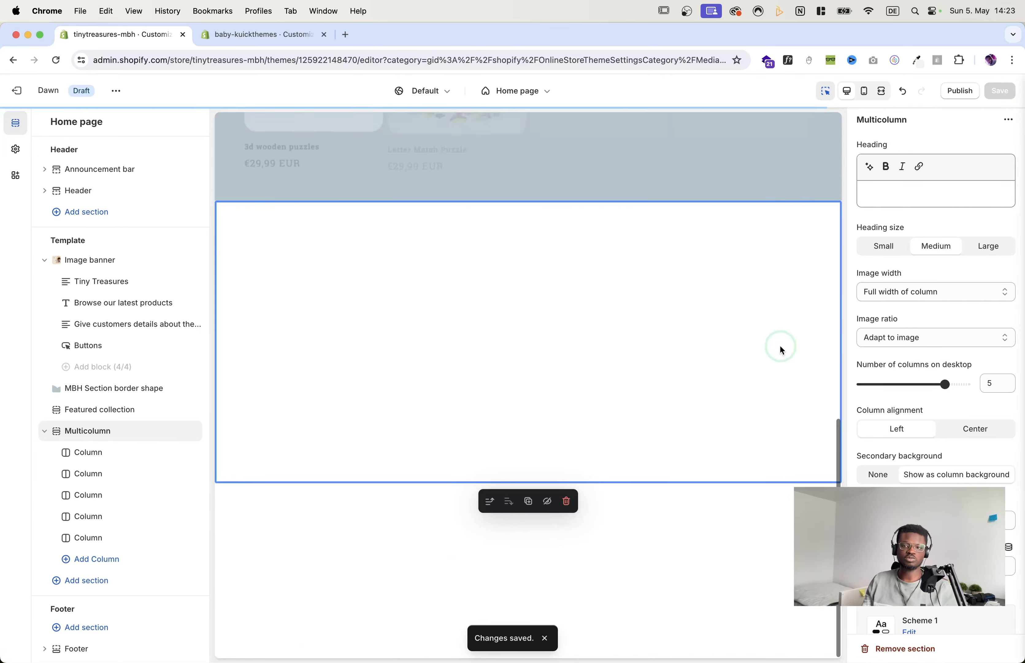
click(978, 432)
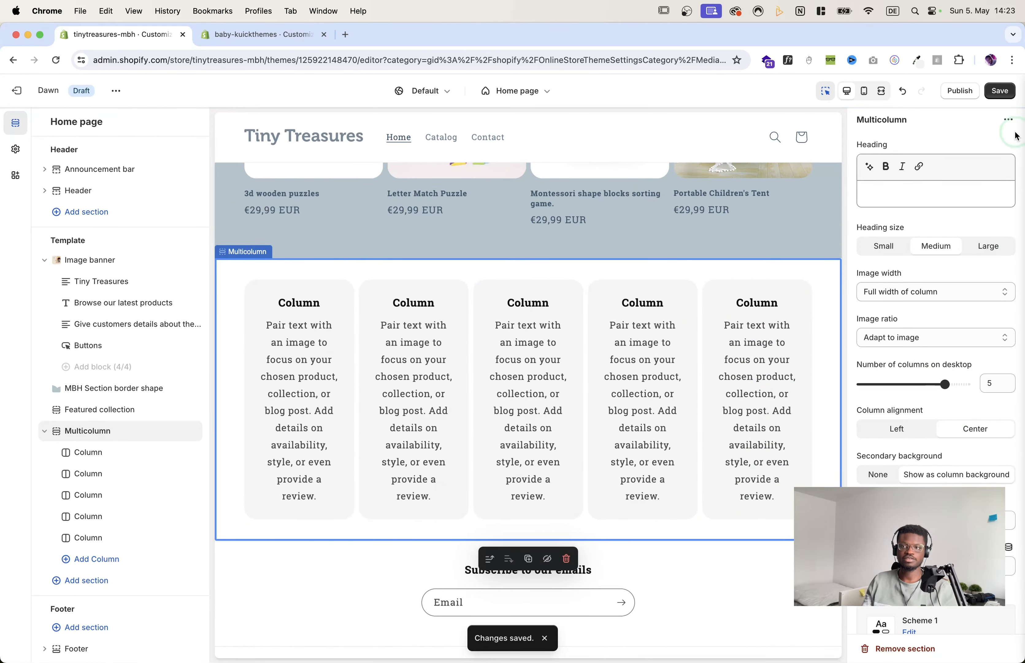
click(1002, 92)
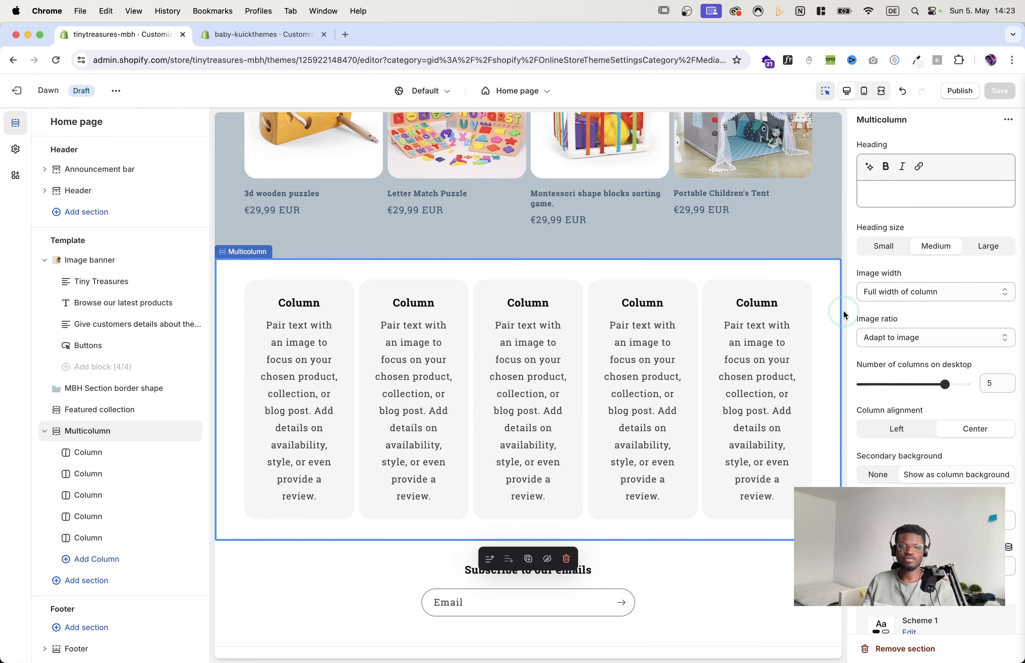
Step: Clear the placeholder descriptions of the first, second and third columns in the Multicolumn section
click(97, 457)
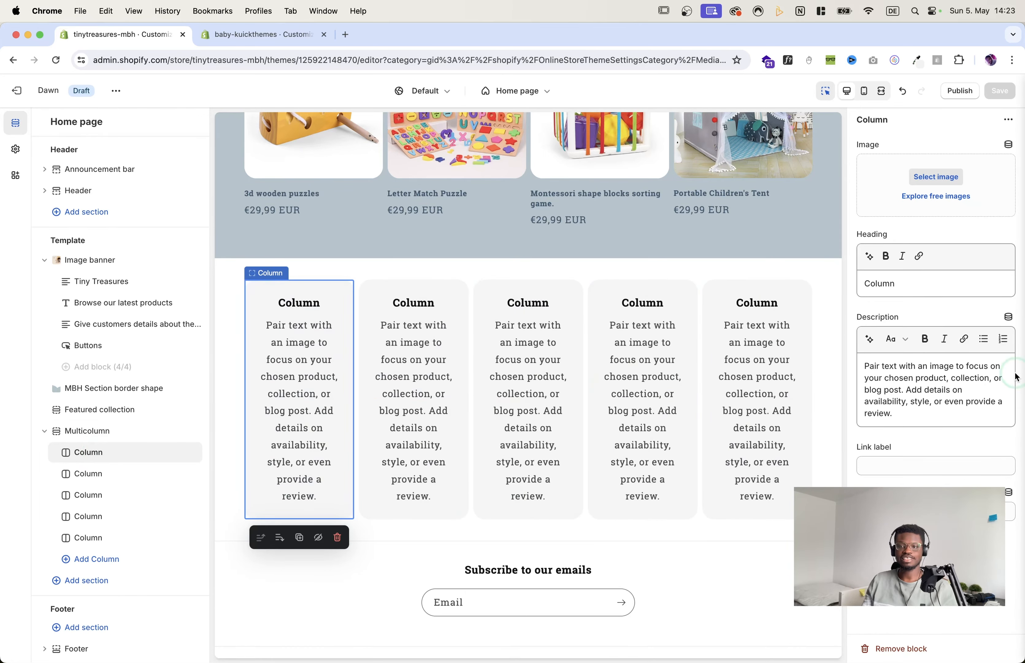
drag(900, 414, 858, 366)
key(BackSpace)
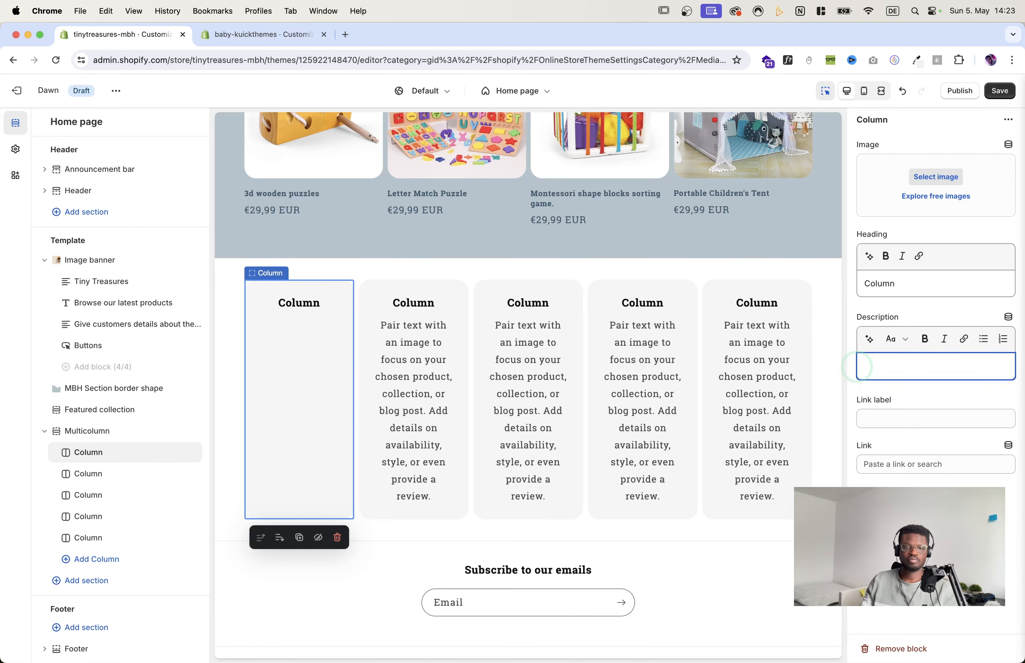
click(86, 474)
click(937, 393)
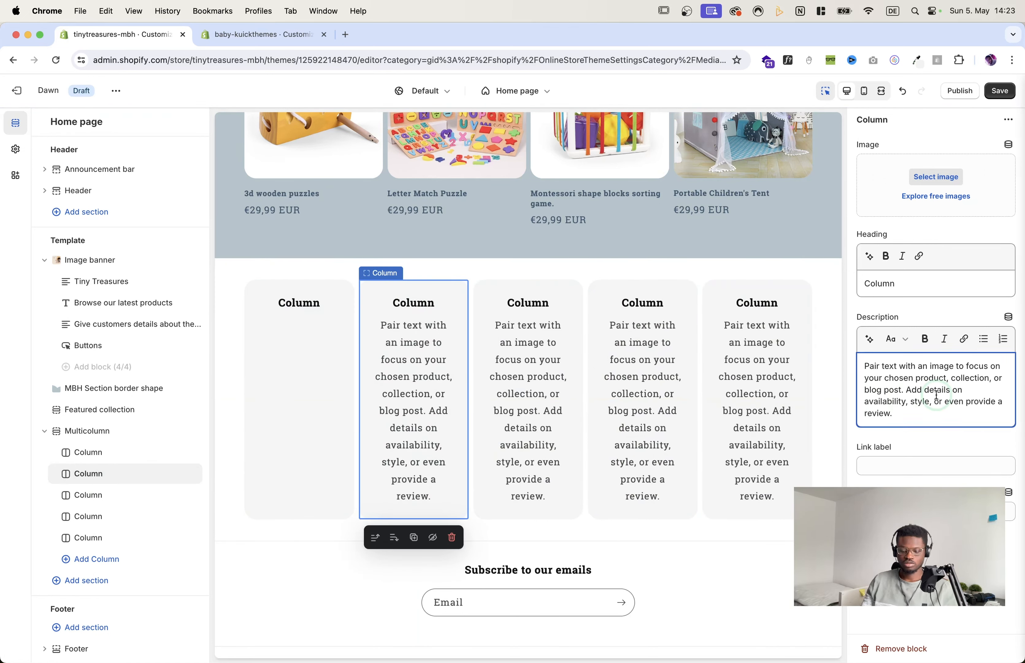
key(super+a)
key(BackSpace)
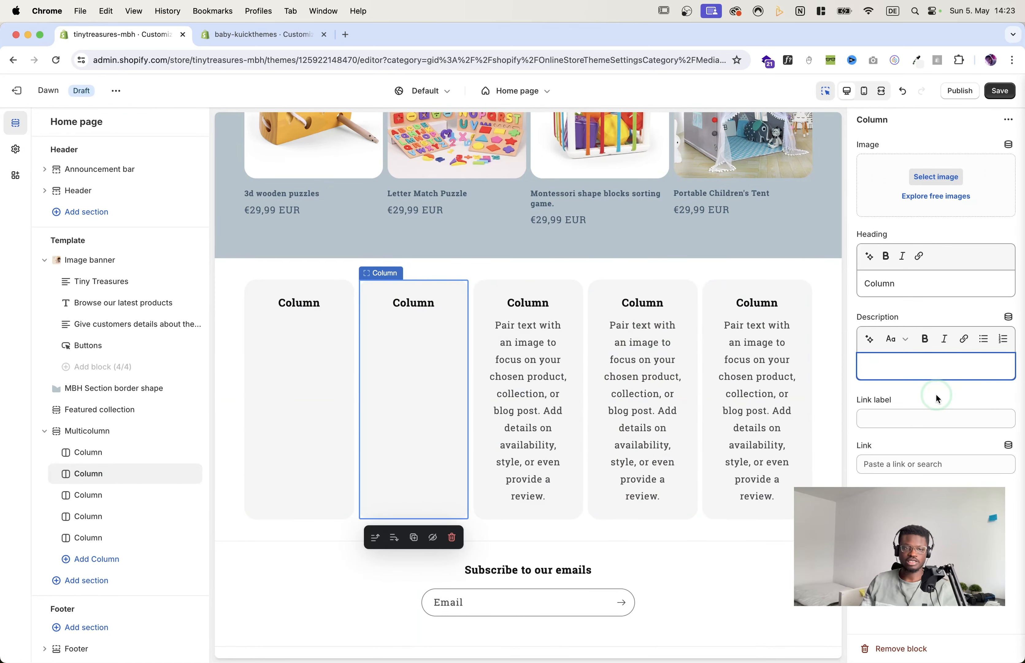
click(91, 494)
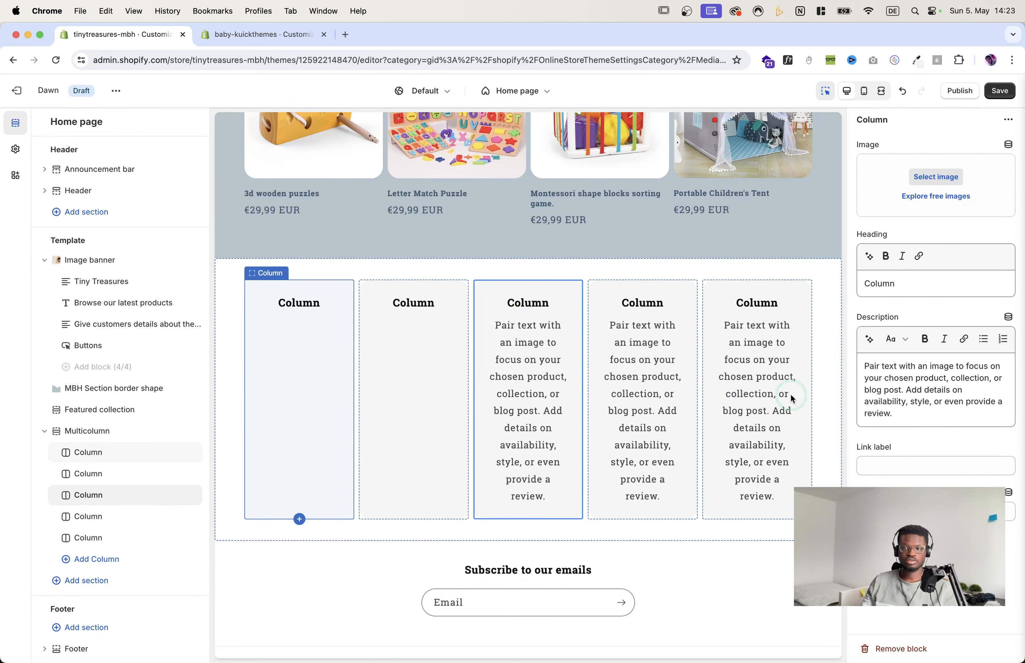
click(882, 386)
key(super+a)
key(BackSpace)
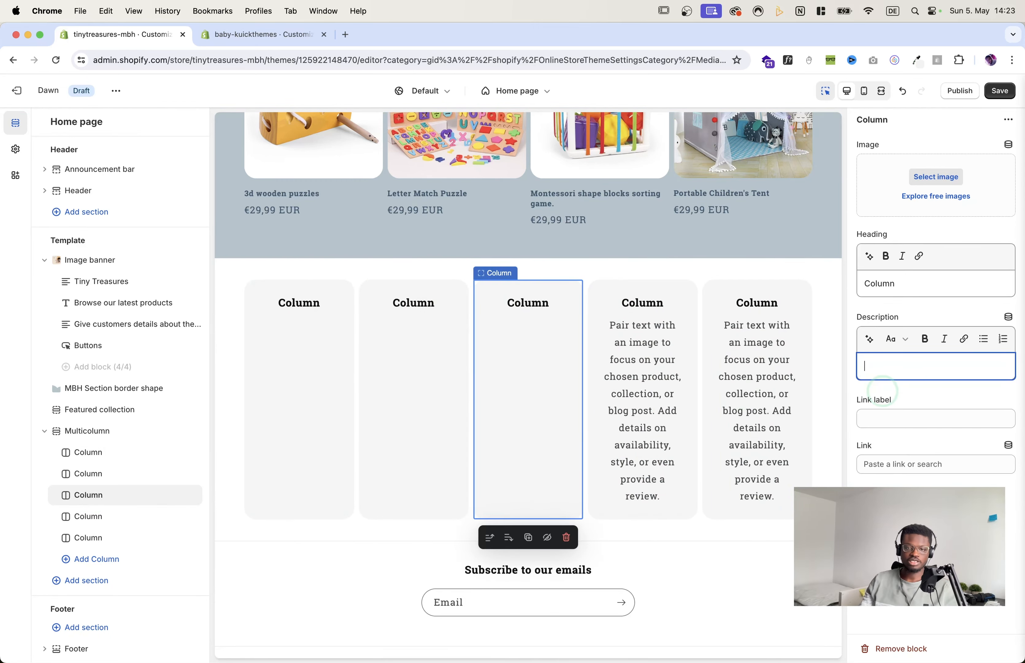
Step: Clear the placeholder descriptions of the fourth and fifth columns in the Multicolumn section
click(112, 516)
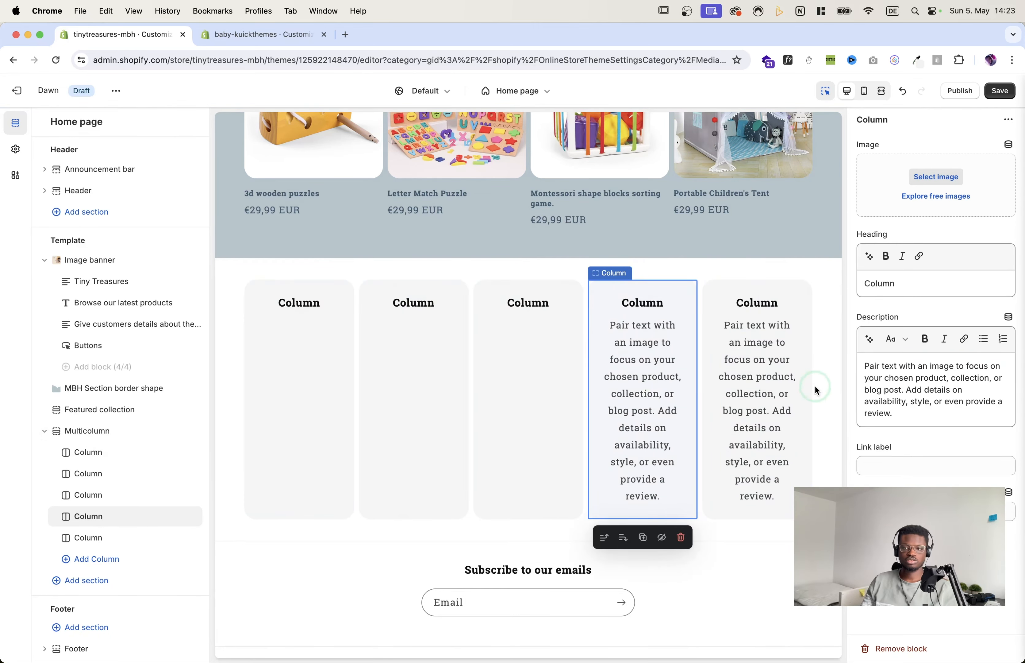
click(899, 383)
key(super+a)
key(BackSpace)
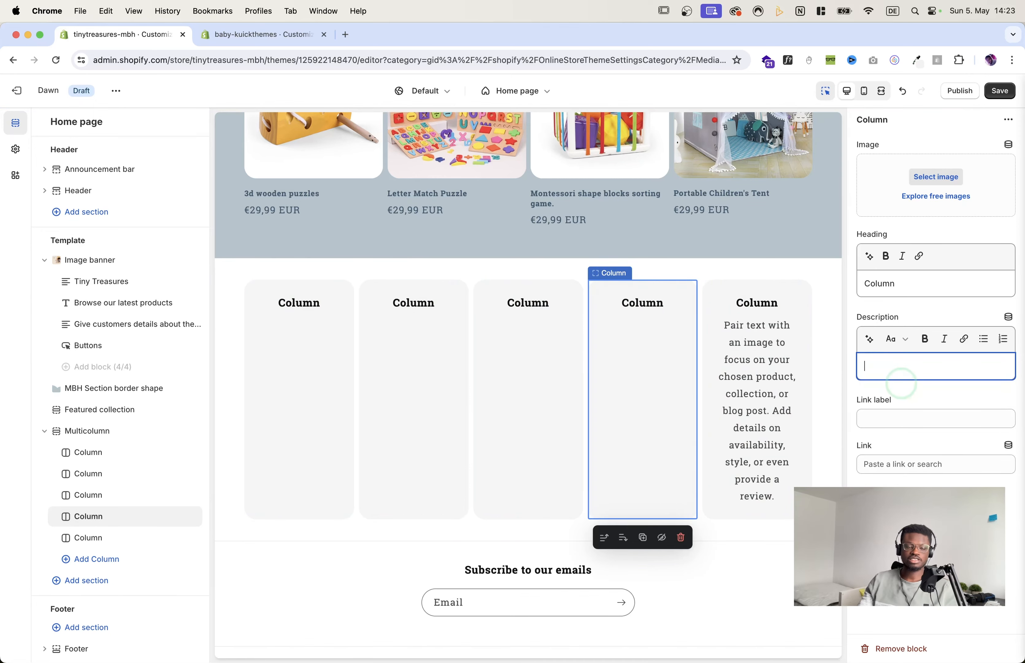
click(93, 538)
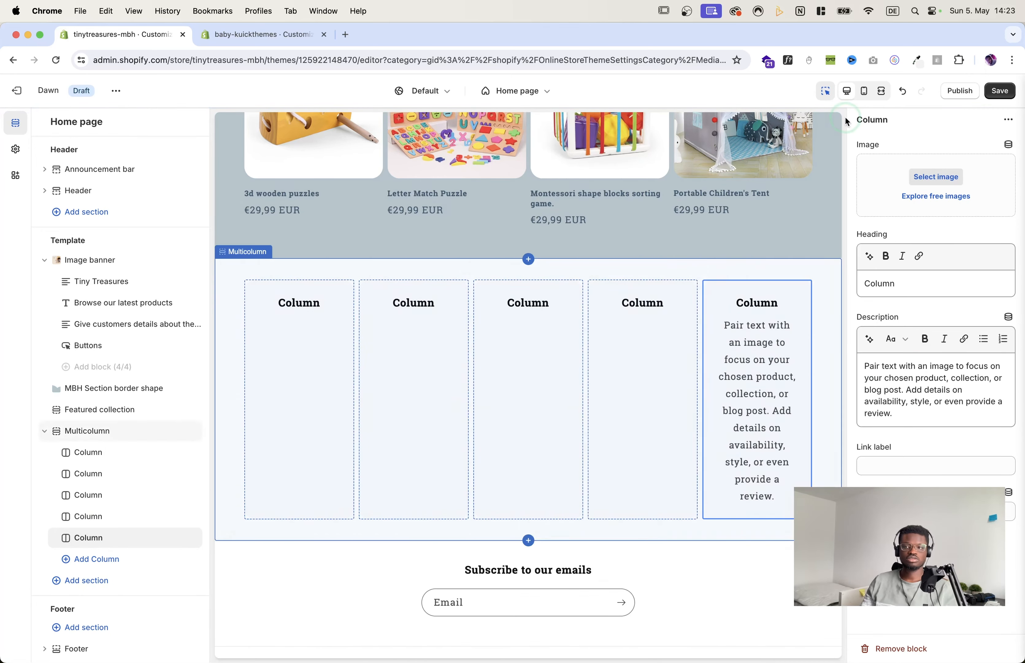
click(906, 370)
key(super+a)
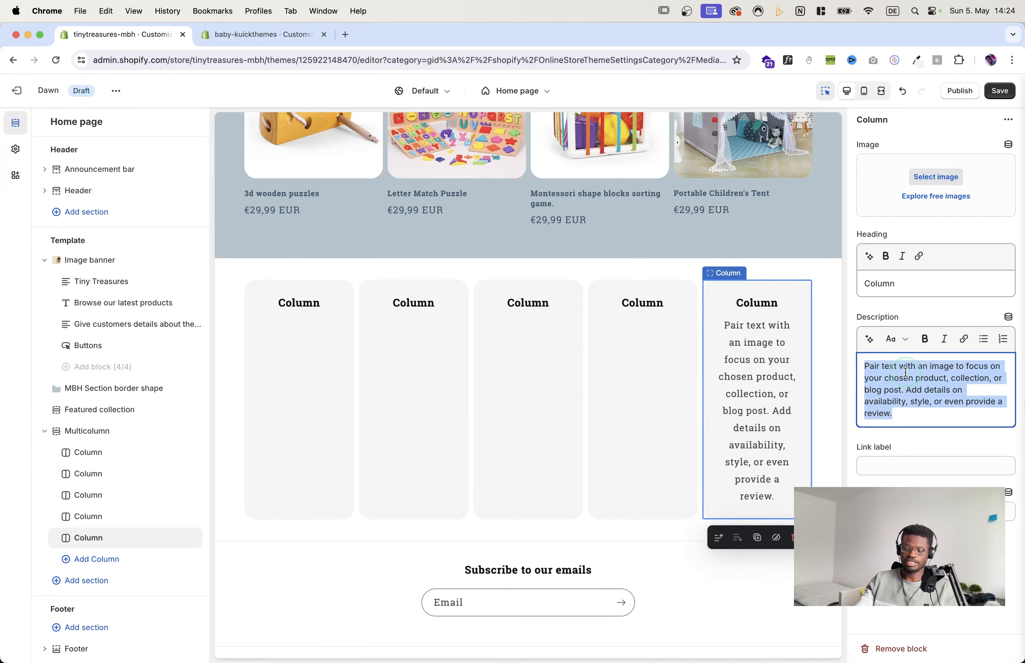
key(BackSpace)
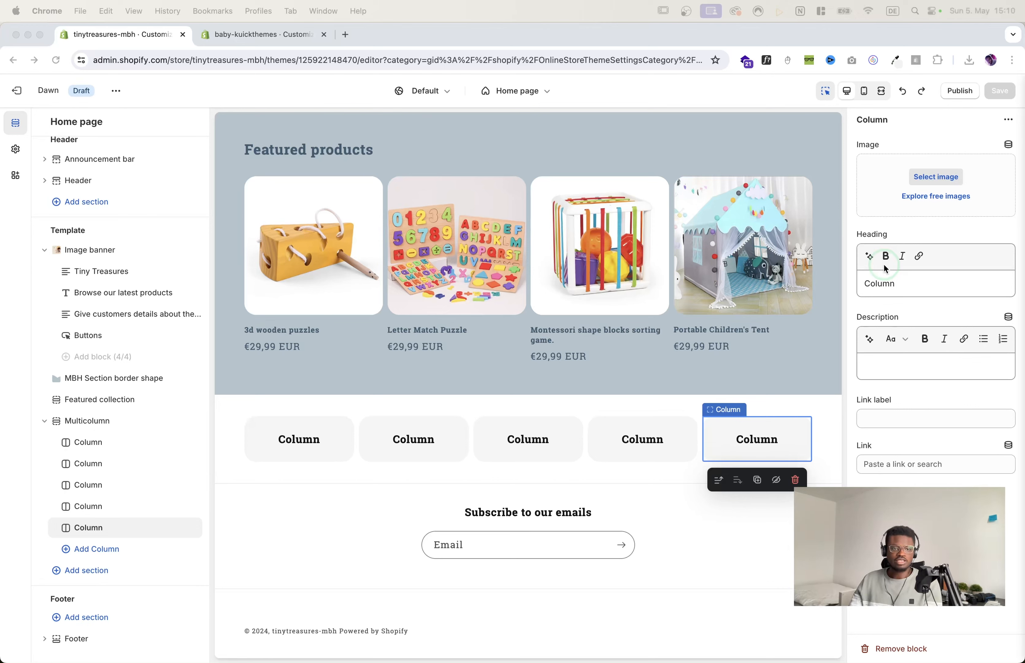
Step: Set the Multicolumn section's color scheme to Scheme 8 and save the theme
click(99, 424)
click(900, 401)
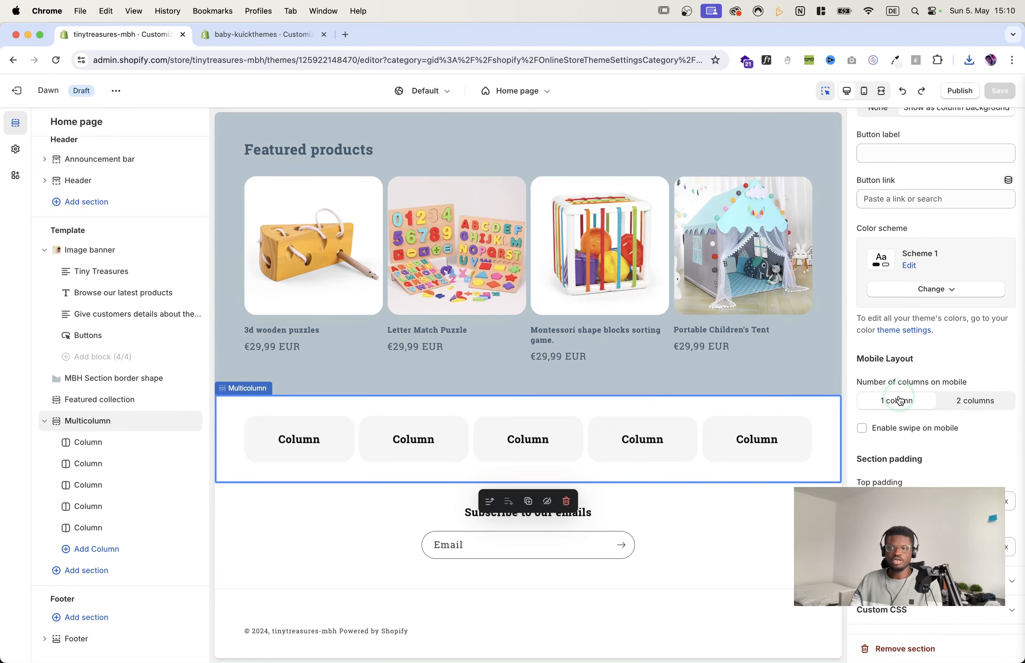
click(939, 289)
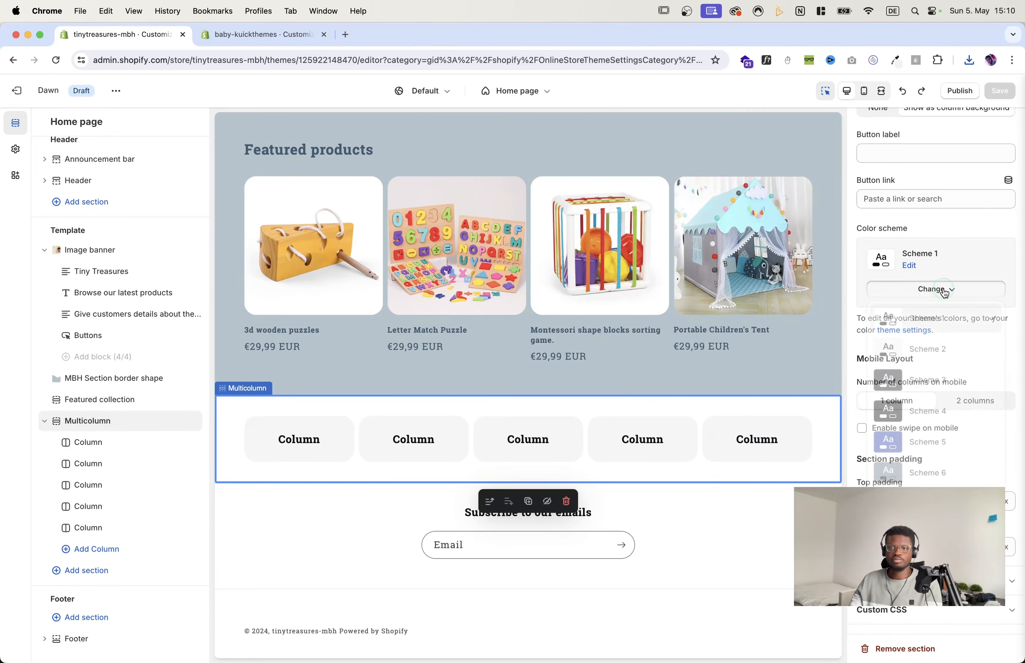
scroll(933, 409, down, 3)
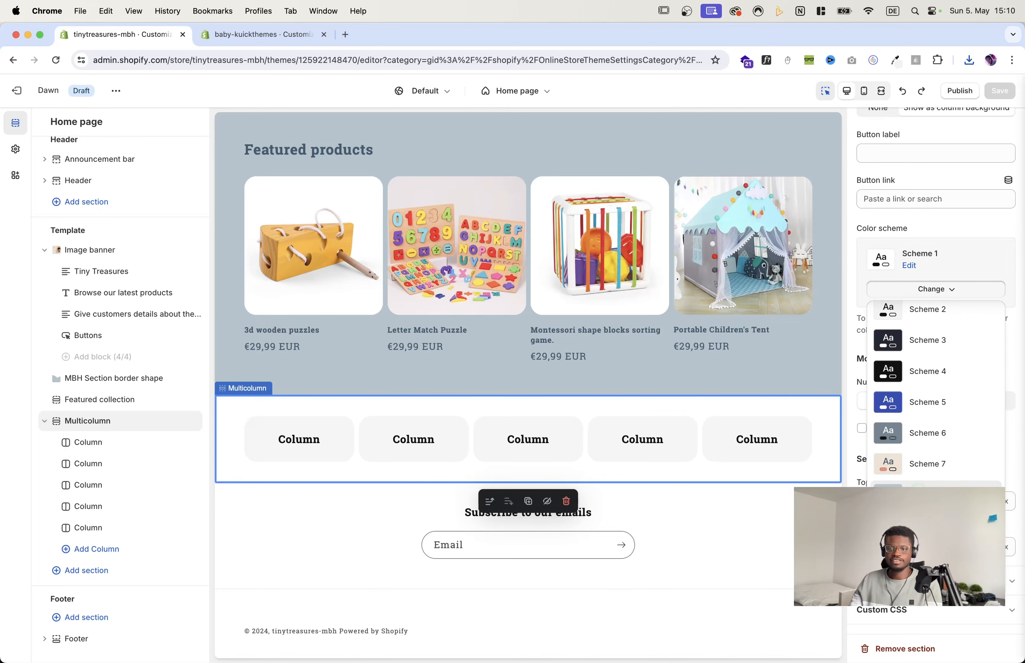
click(919, 490)
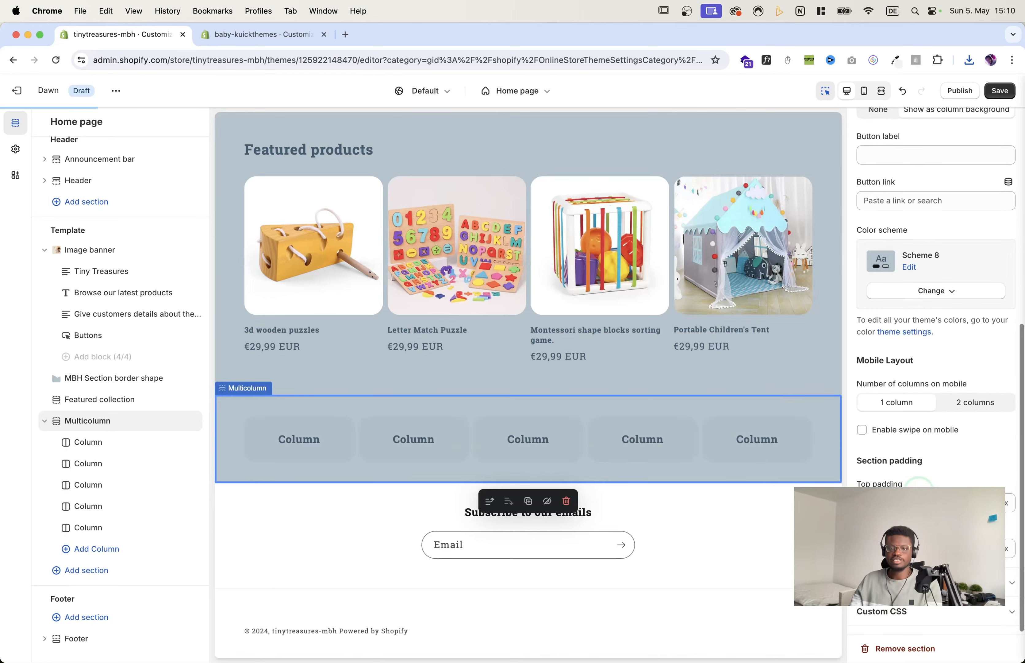
click(999, 93)
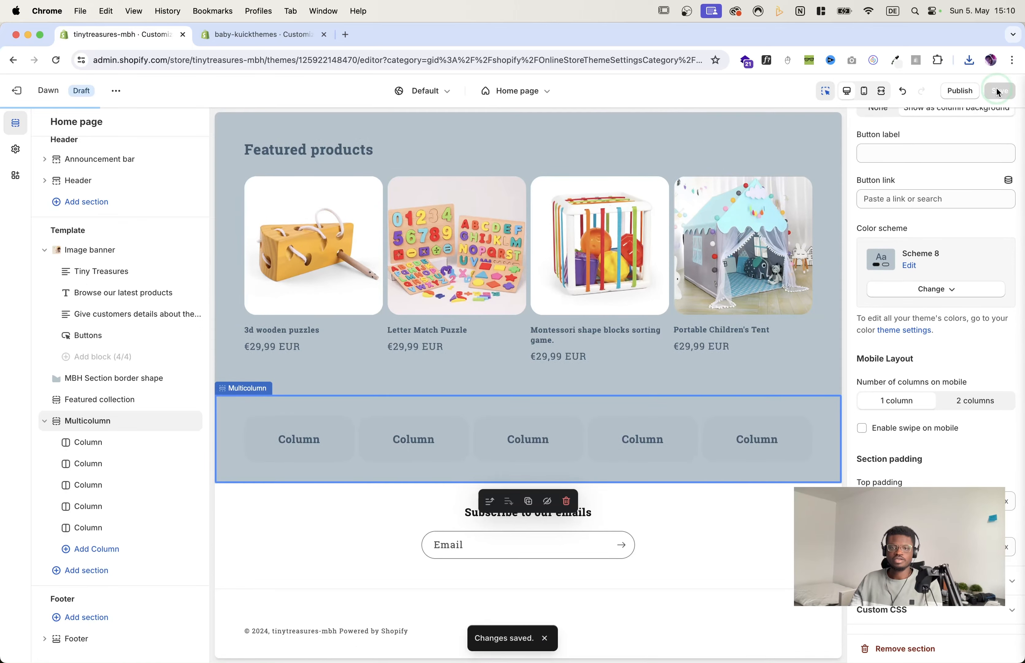
click(980, 349)
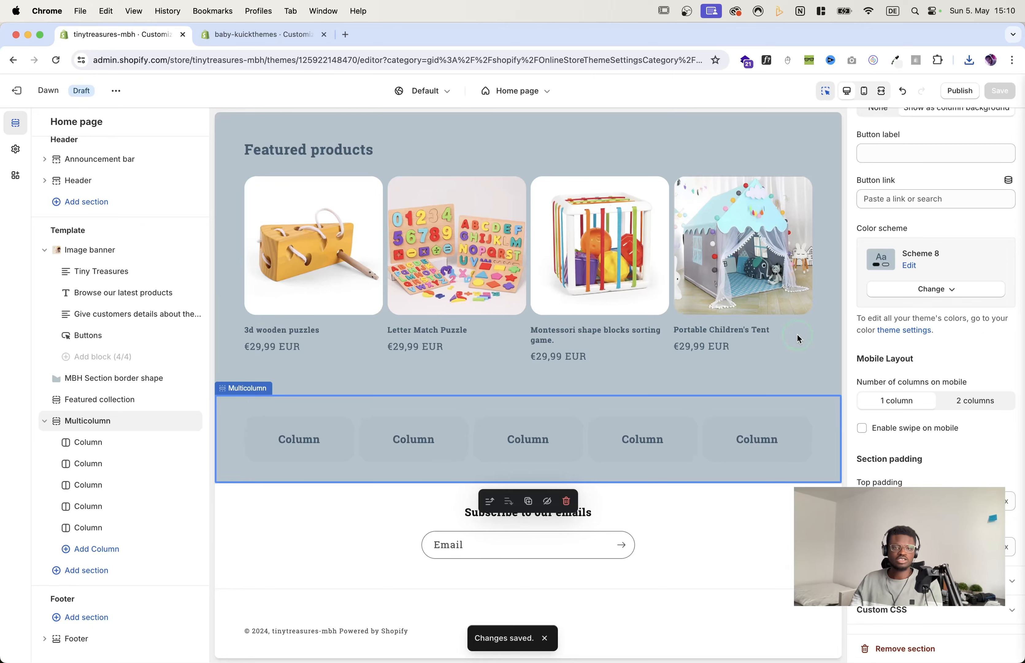
Step: Assign the Swing SVG illustration from the store library as the first column's image
click(97, 442)
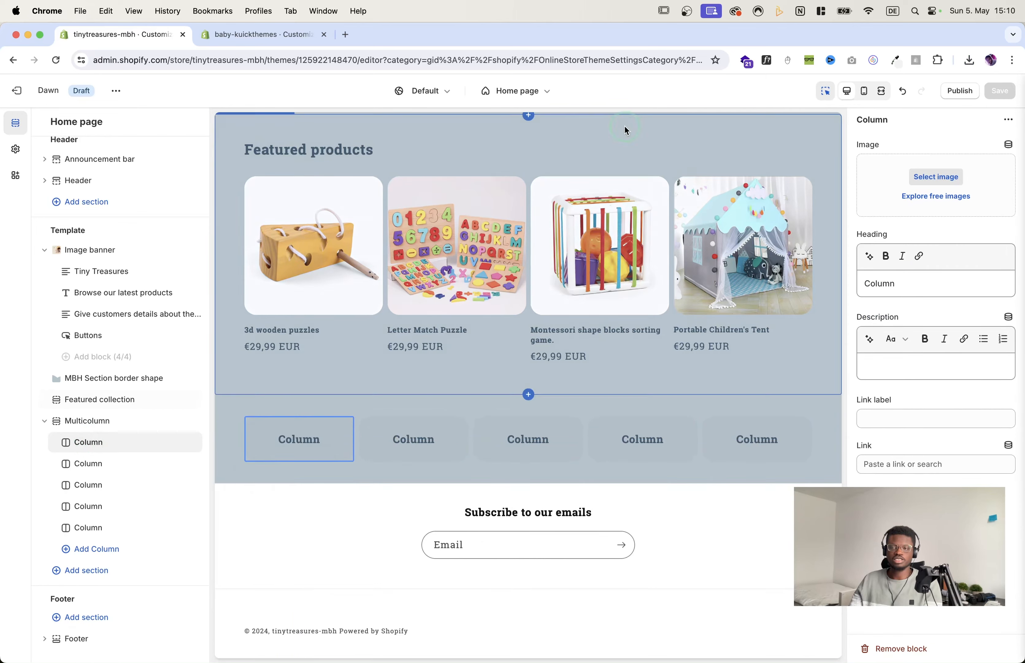
click(1002, 127)
click(927, 177)
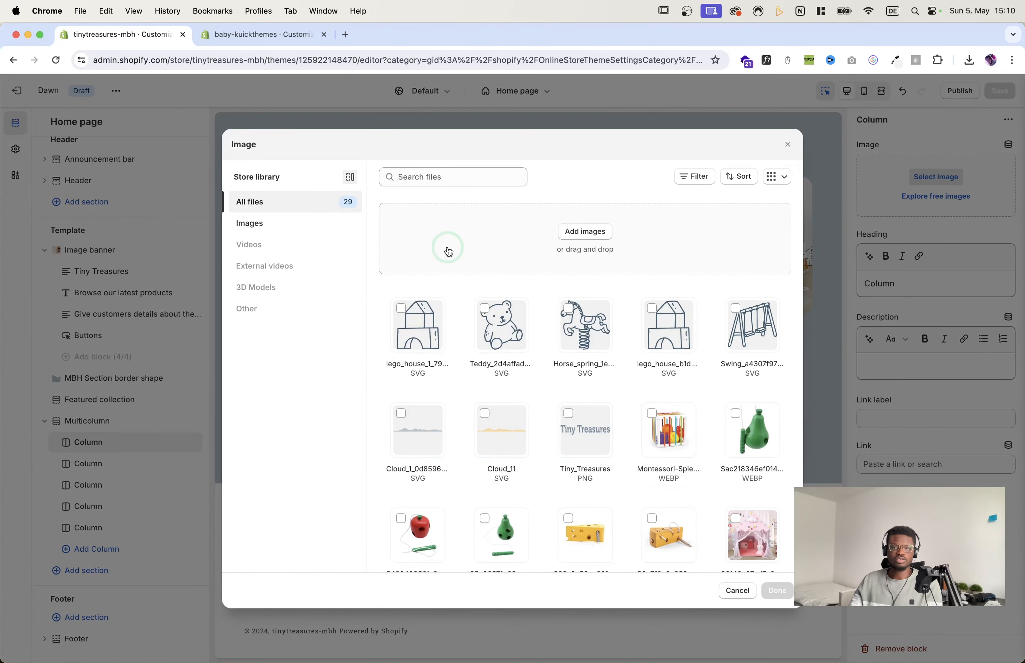
click(735, 310)
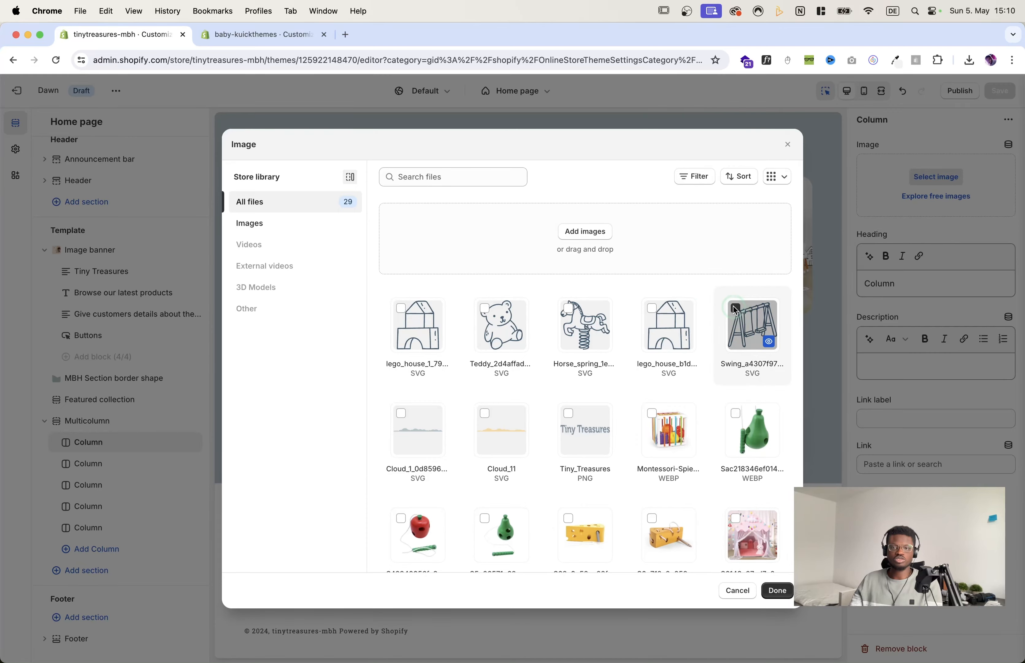
click(778, 590)
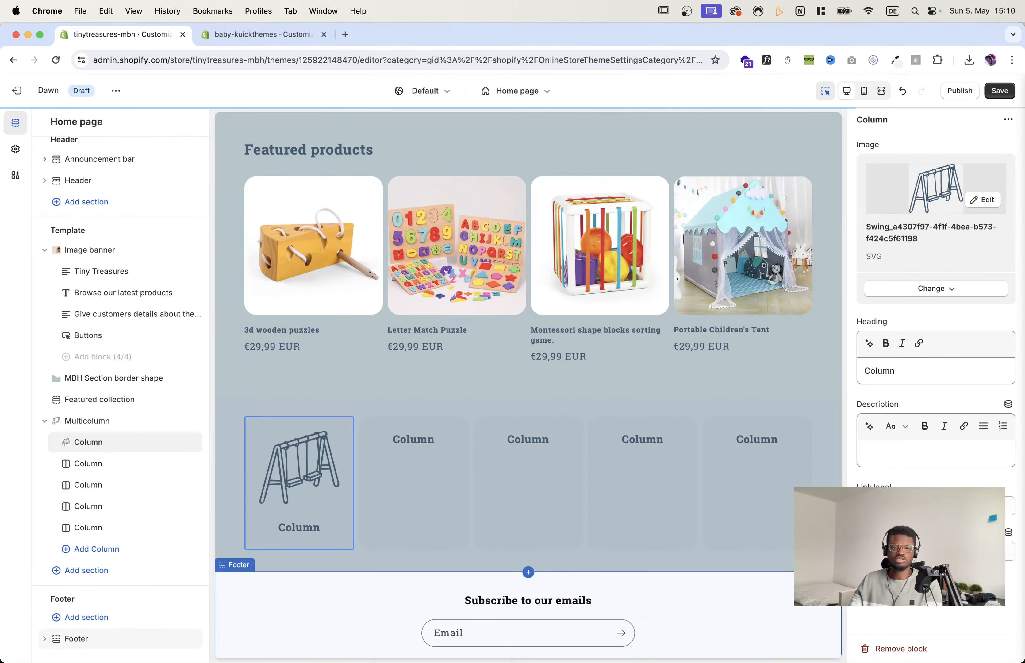
Step: Assign the lego_house_b1d SVG illustration from the store library as the second column's image
click(85, 463)
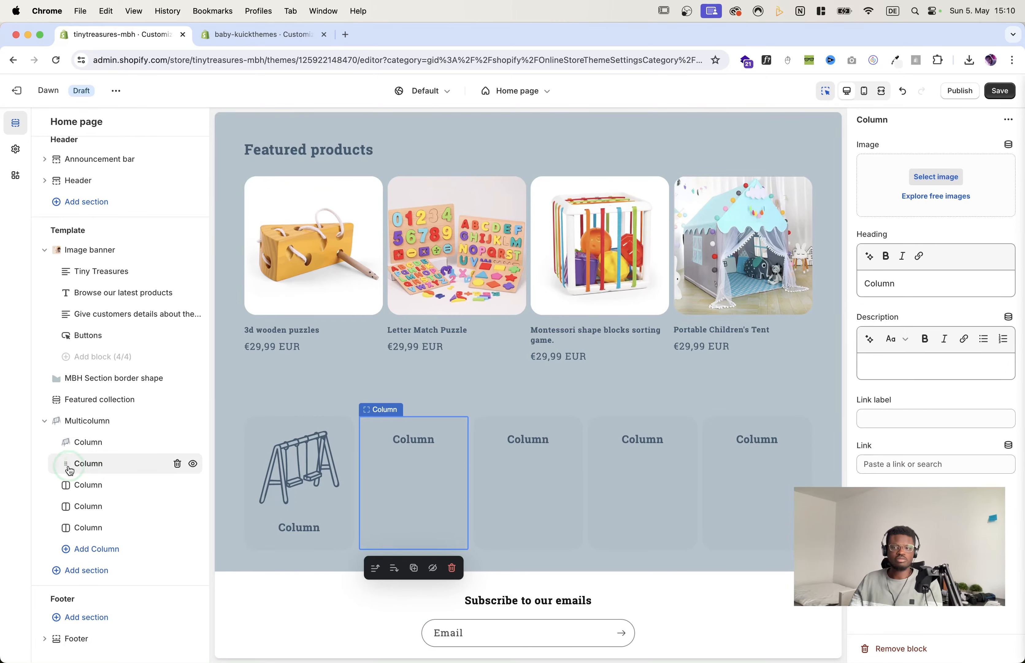
click(991, 166)
click(956, 185)
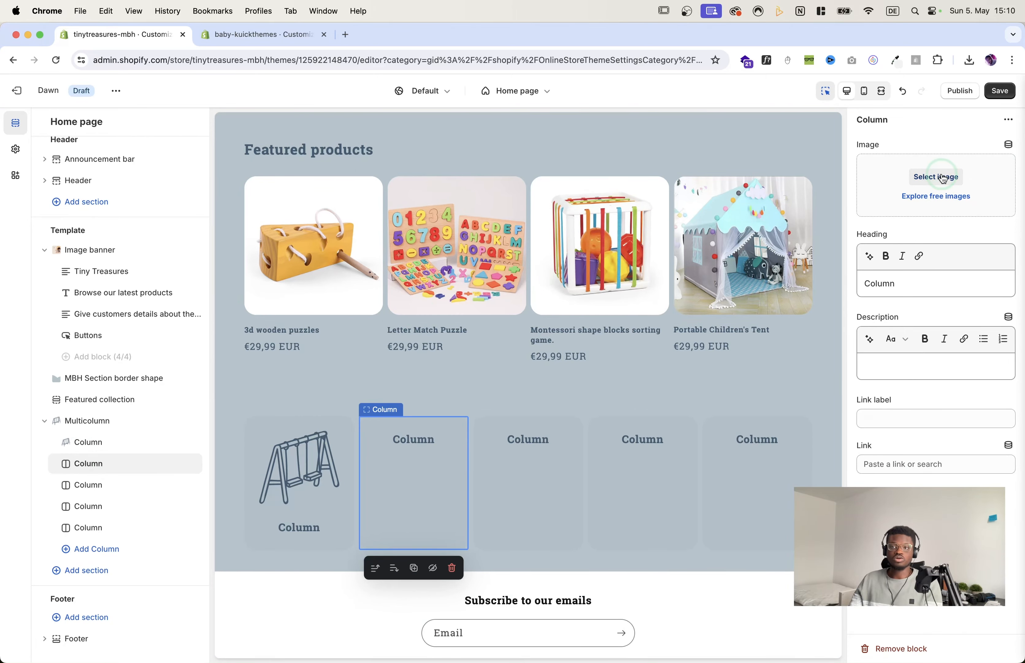
click(943, 178)
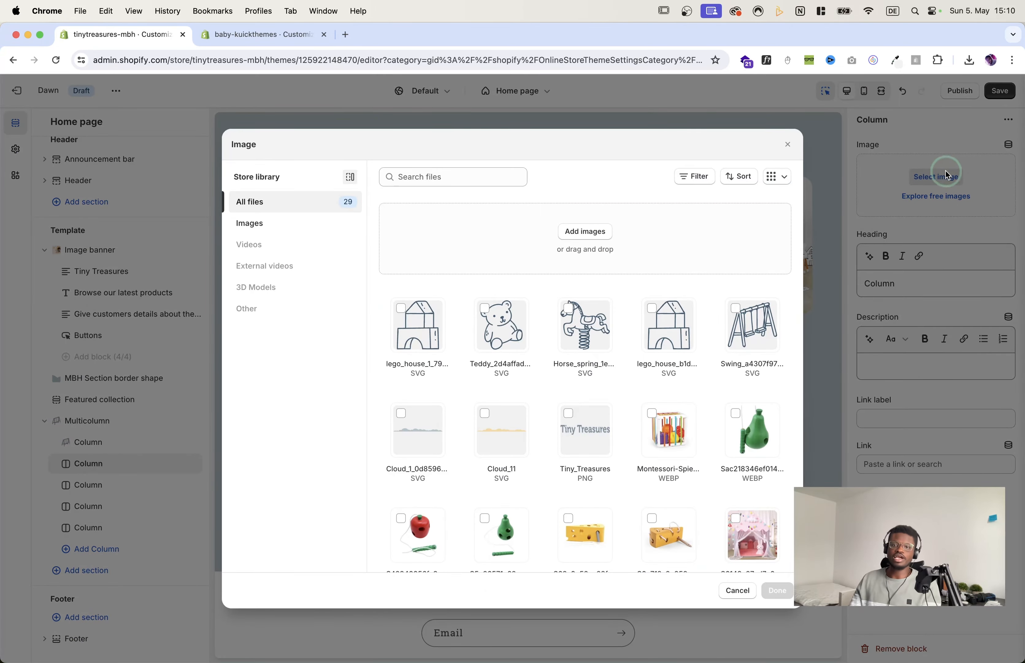
click(652, 312)
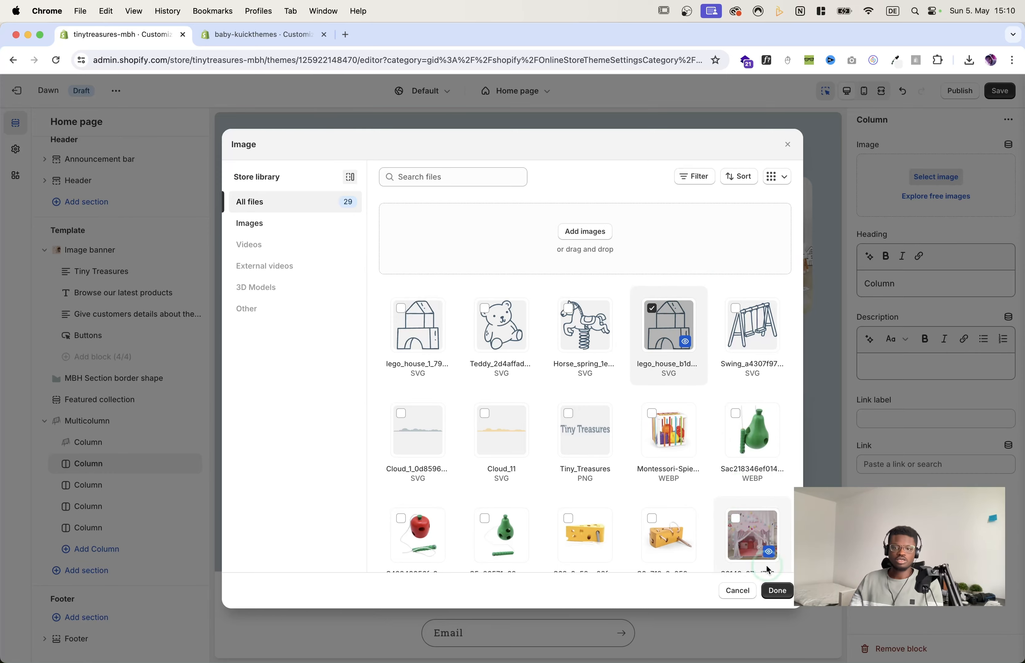
click(776, 590)
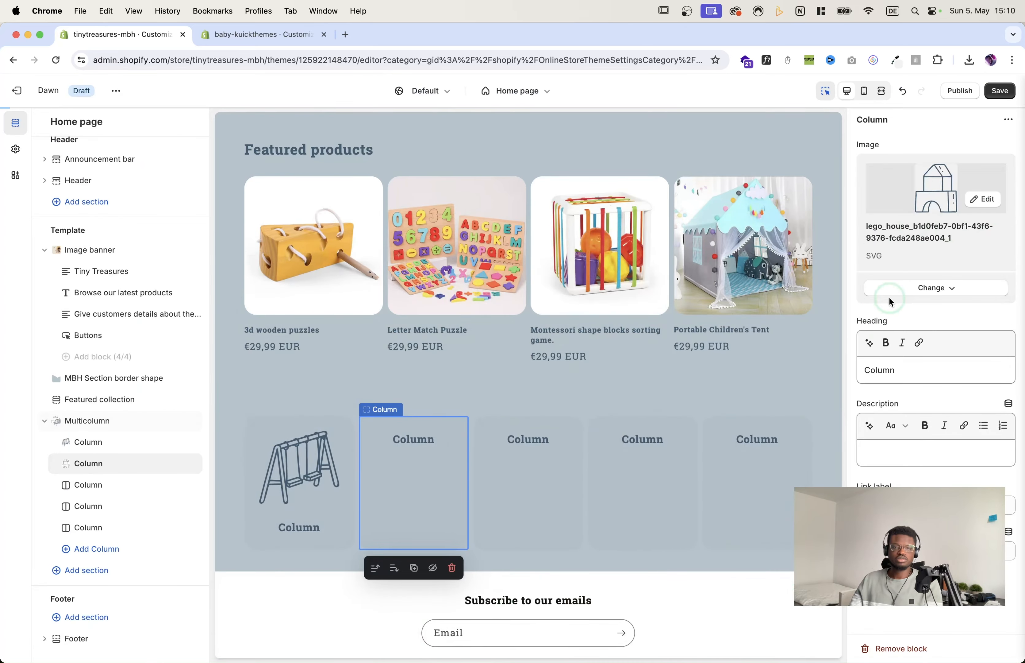
Step: Assign the Horse_spring SVG illustration from the store library as the third column's image
click(88, 485)
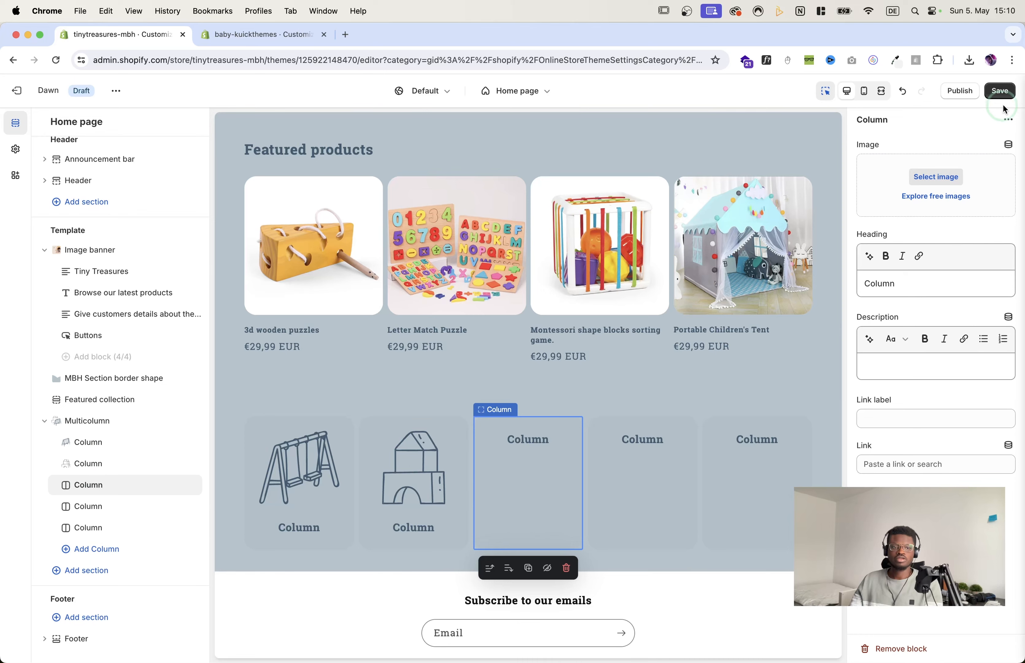
click(940, 177)
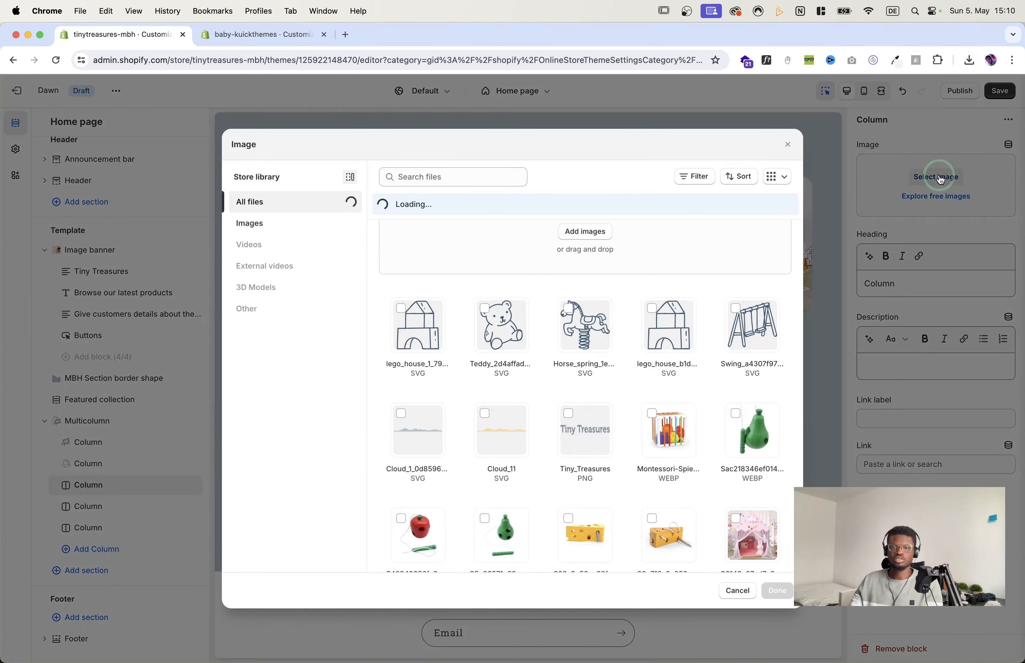
click(589, 318)
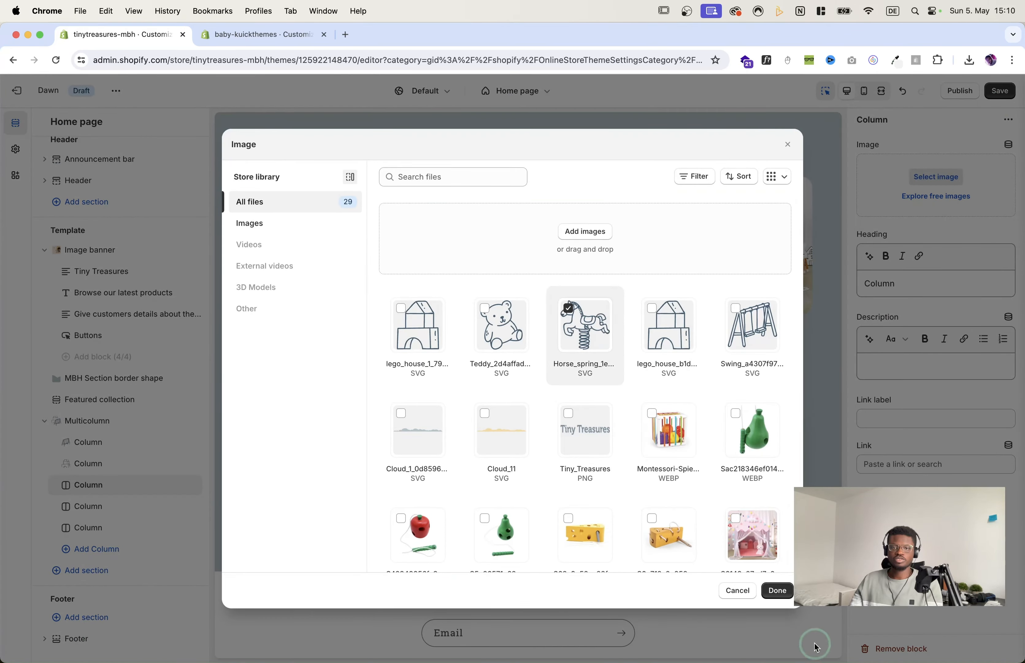
click(778, 590)
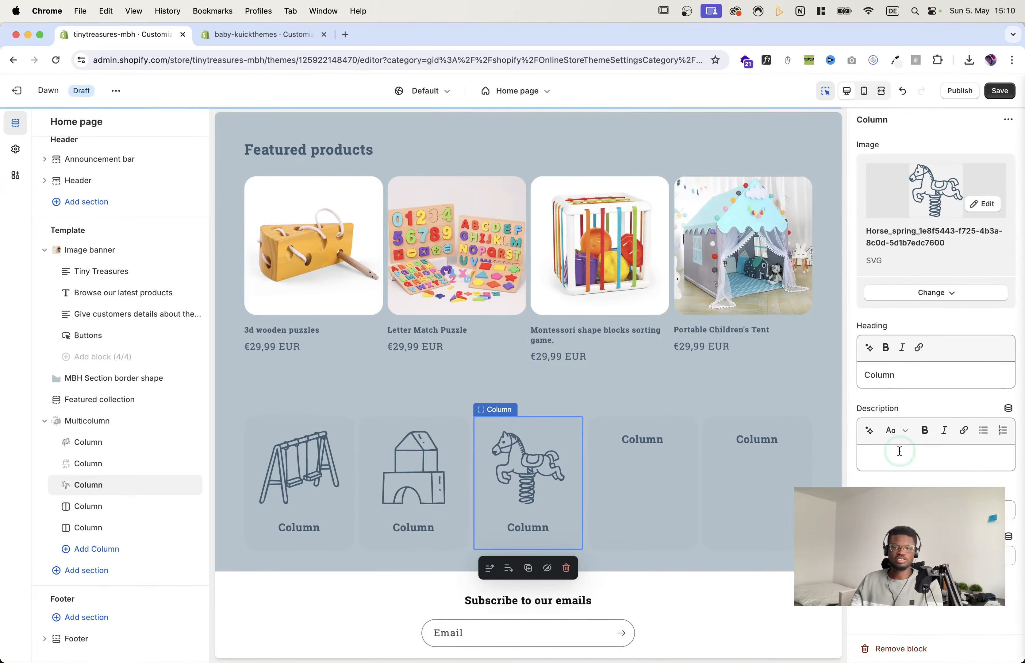
Step: Assign the Teddy SVG illustration from the store library as the fourth column's image
click(88, 510)
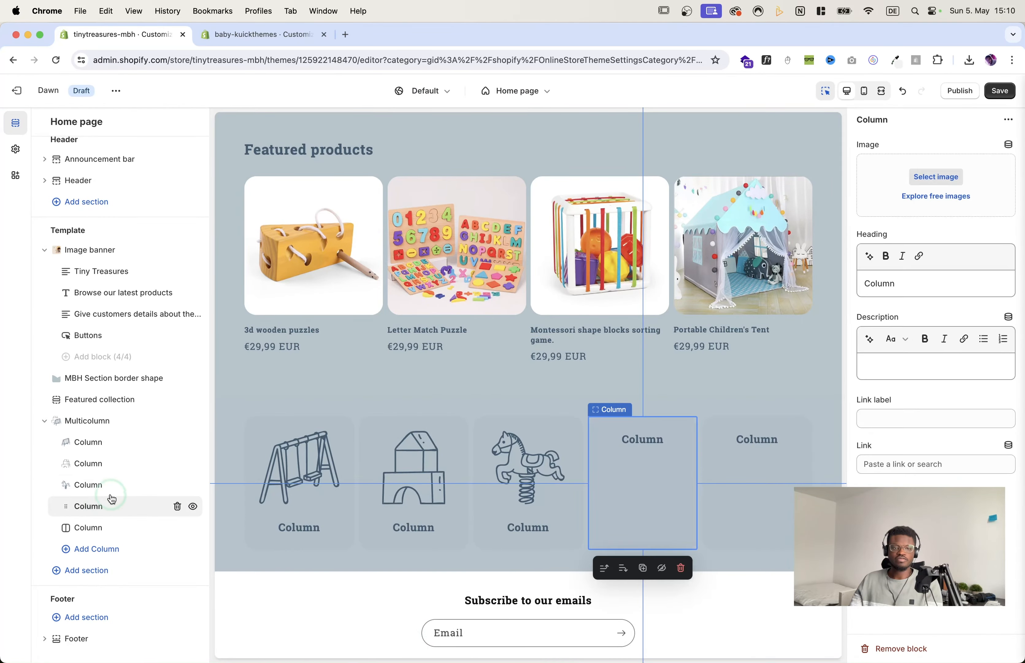
click(927, 177)
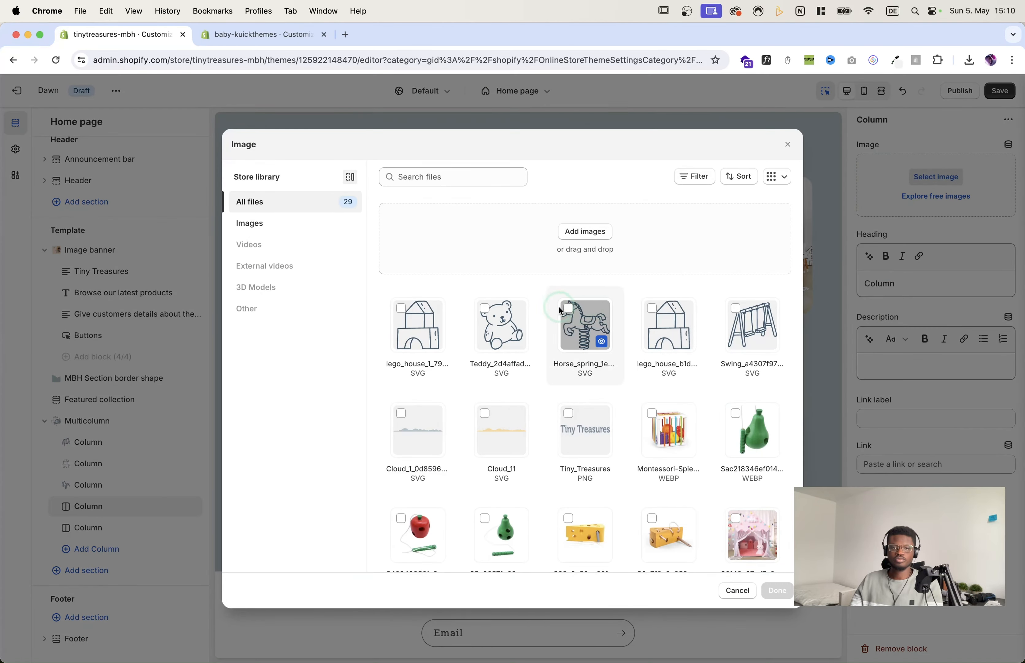
click(499, 327)
click(778, 590)
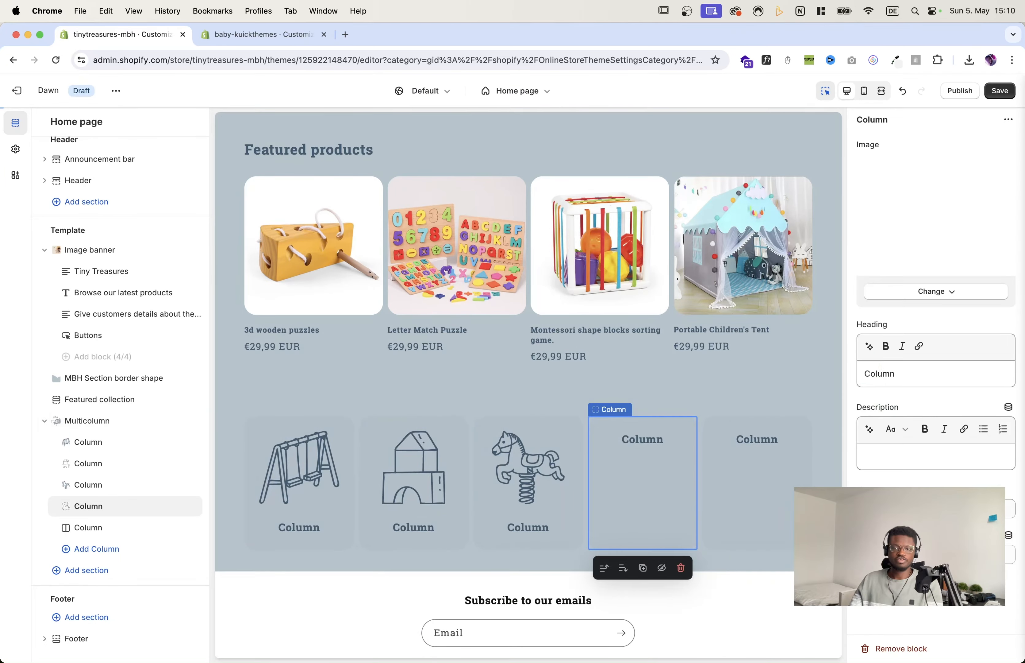
click(217, 497)
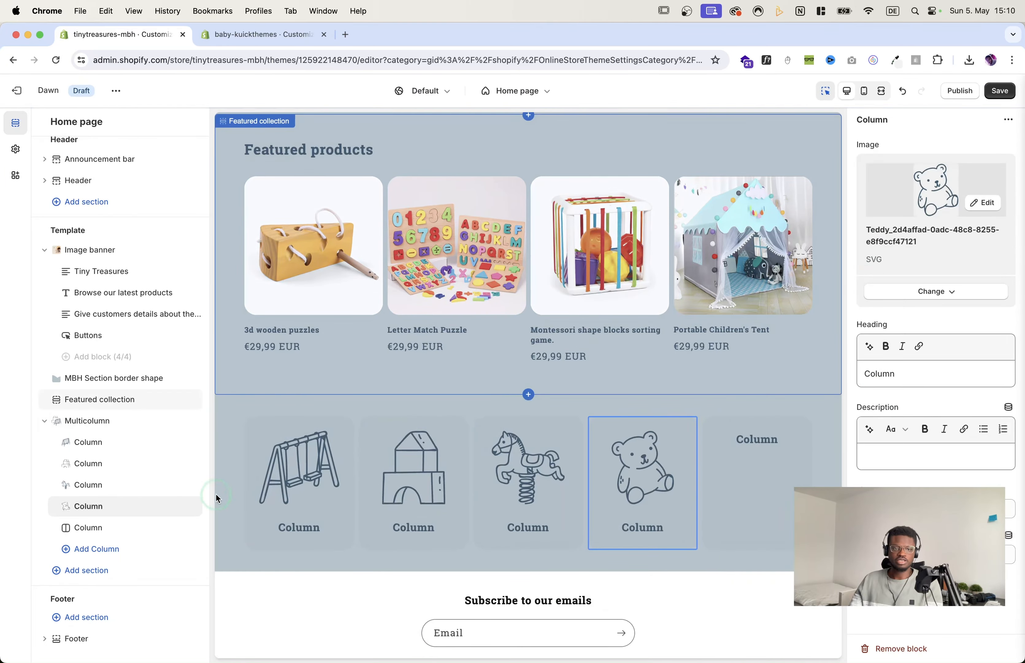
Step: Upload Stuhl.svg from the MBH - Tutorial folder as the fifth column's image and save the theme
click(88, 528)
click(947, 185)
click(568, 230)
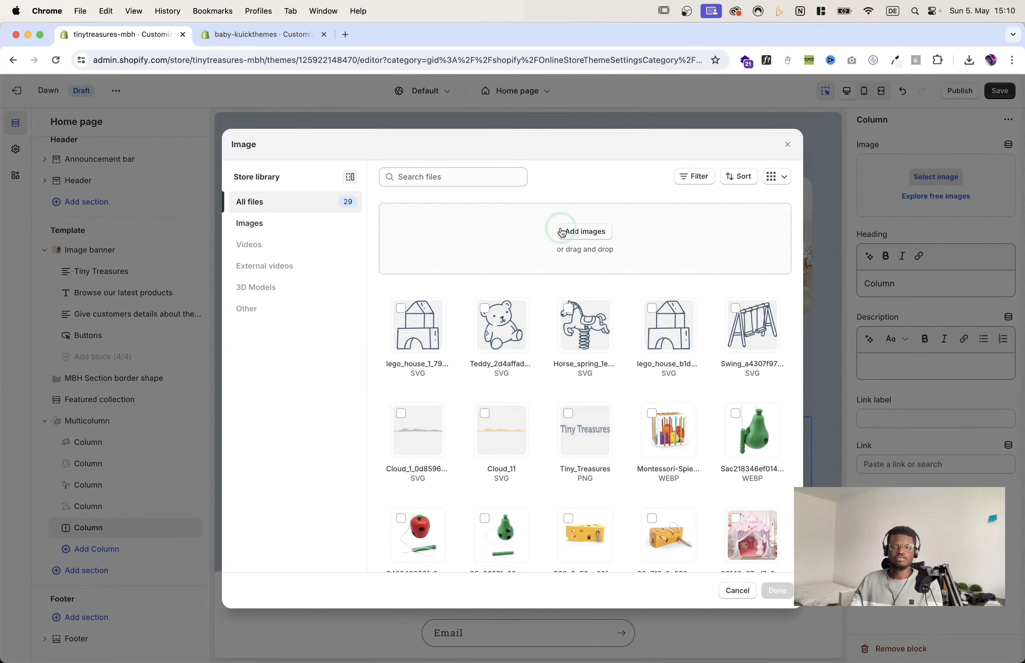
scroll(563, 339, down, 5)
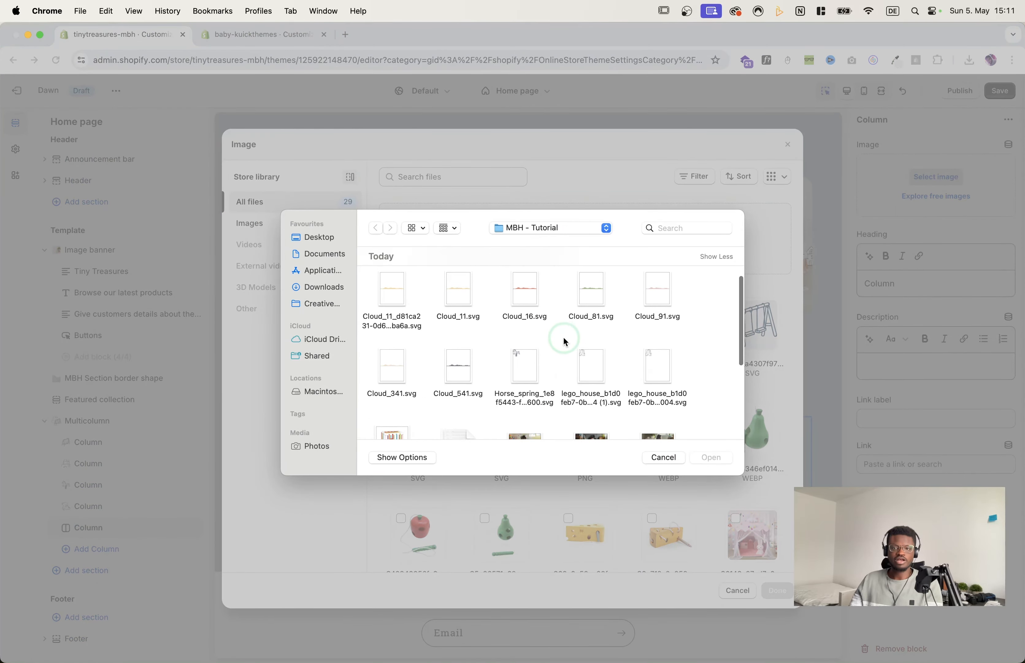
scroll(563, 345, up, 2)
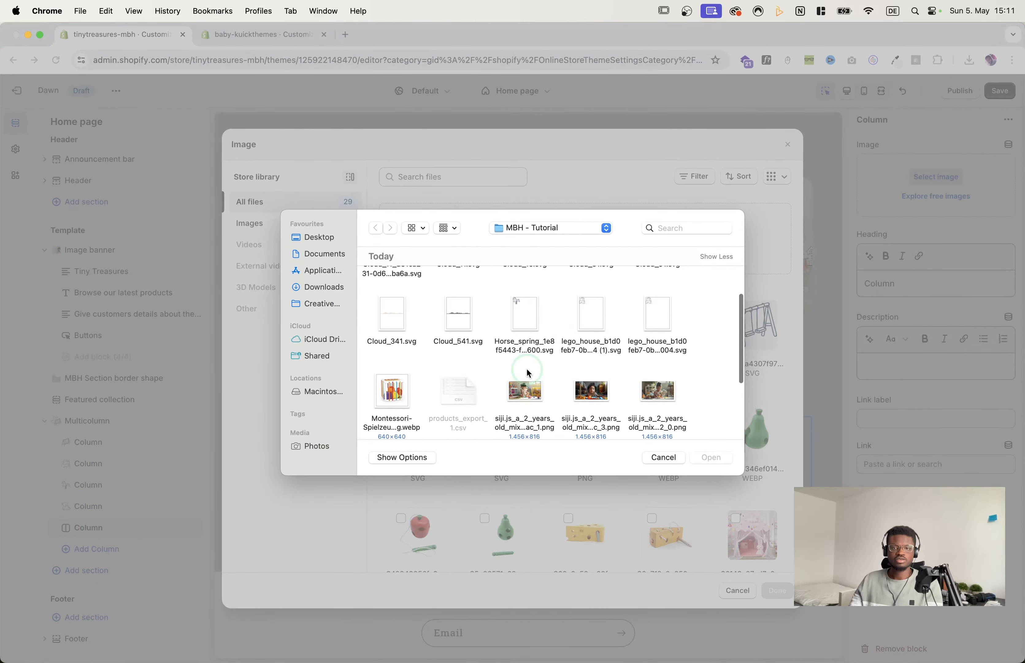
scroll(530, 373, down, 5)
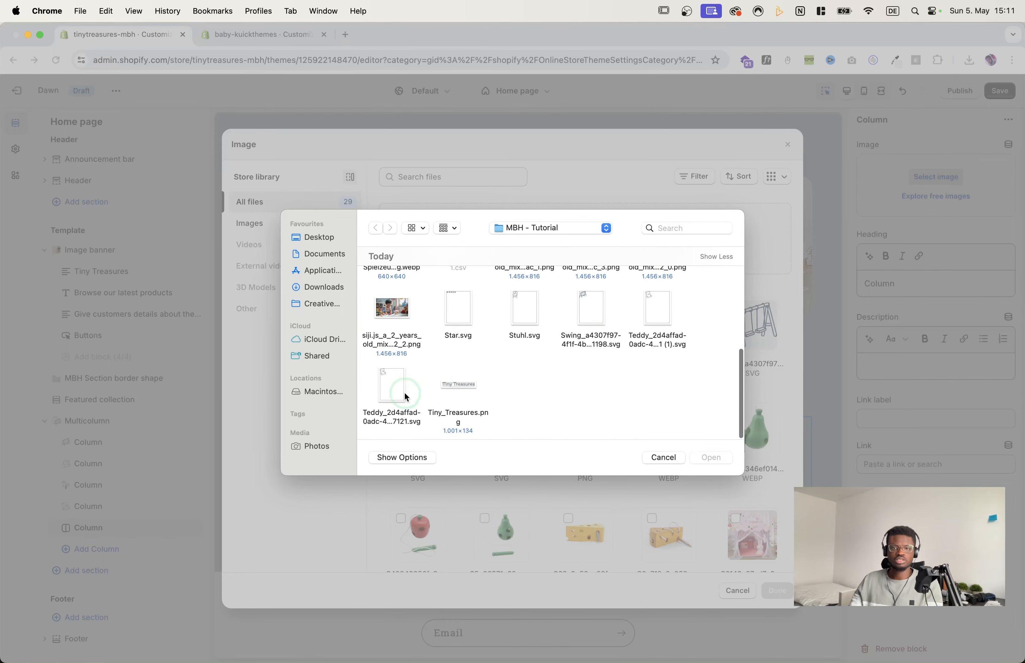
click(532, 319)
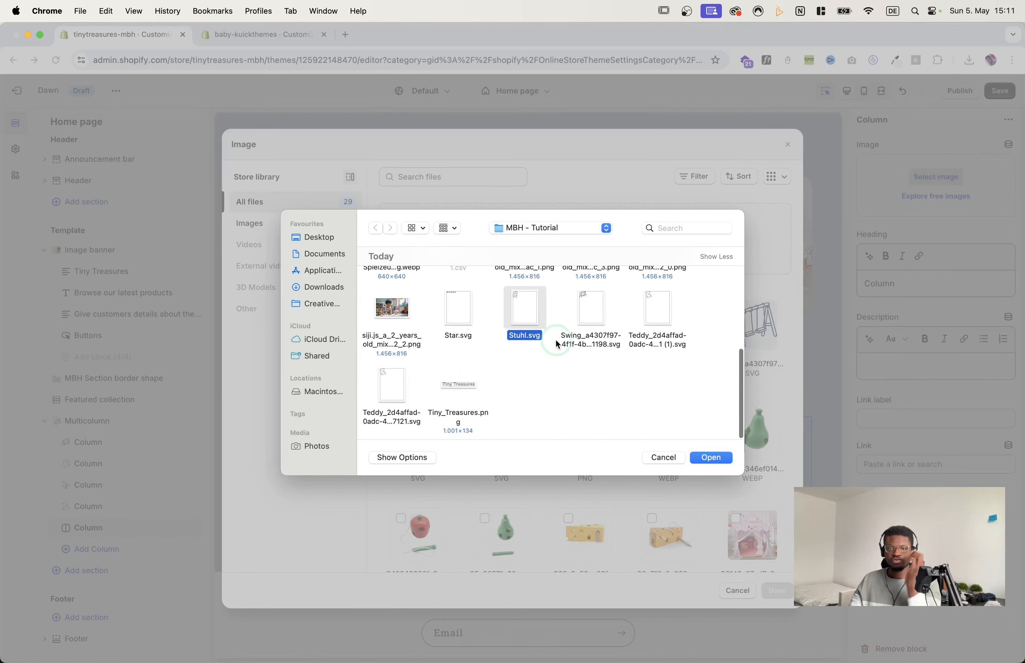
click(710, 459)
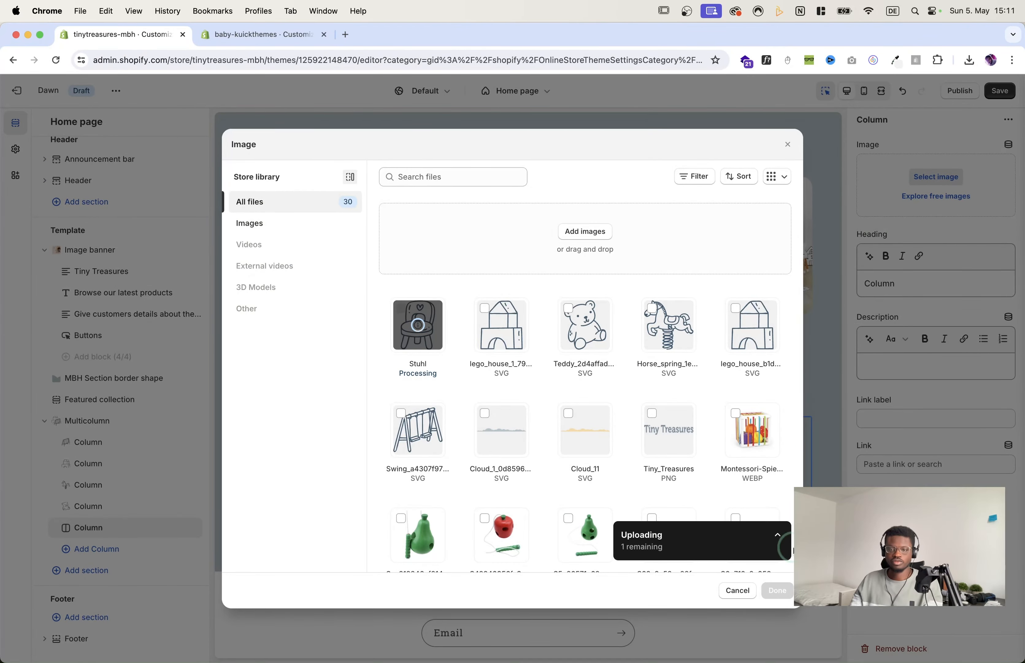
click(782, 591)
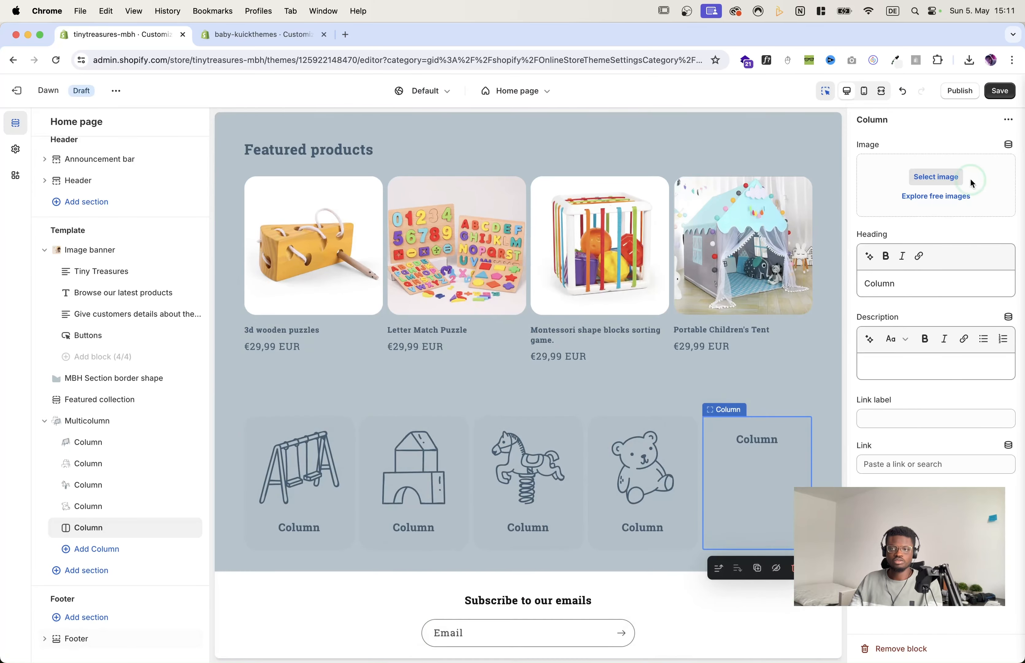
click(1001, 91)
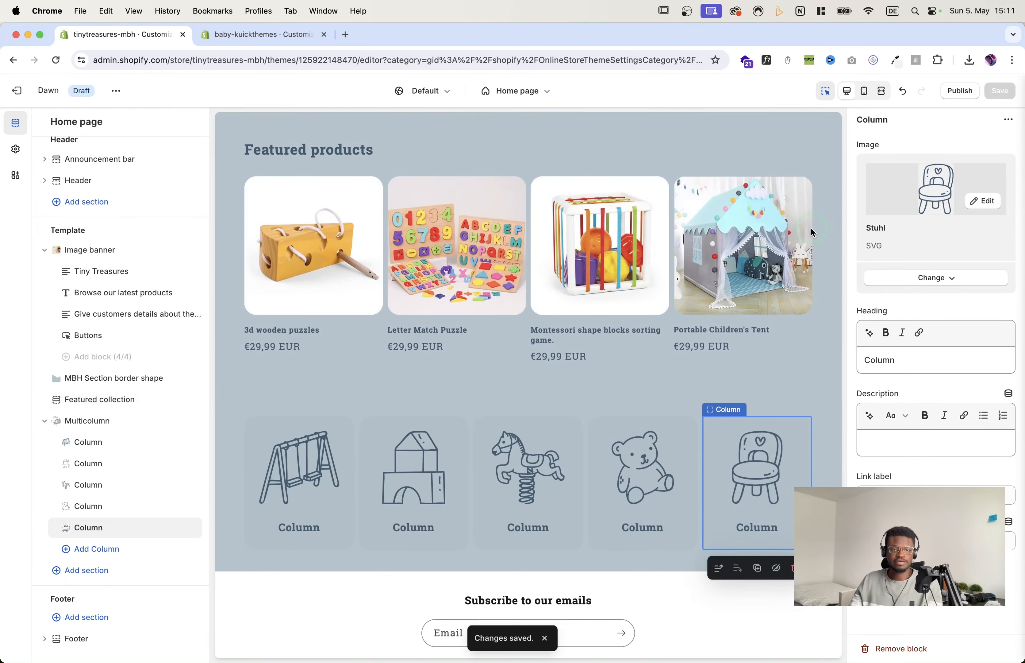
Step: Set the Multicolumn section's image width to One-third width of column and save the theme
click(92, 422)
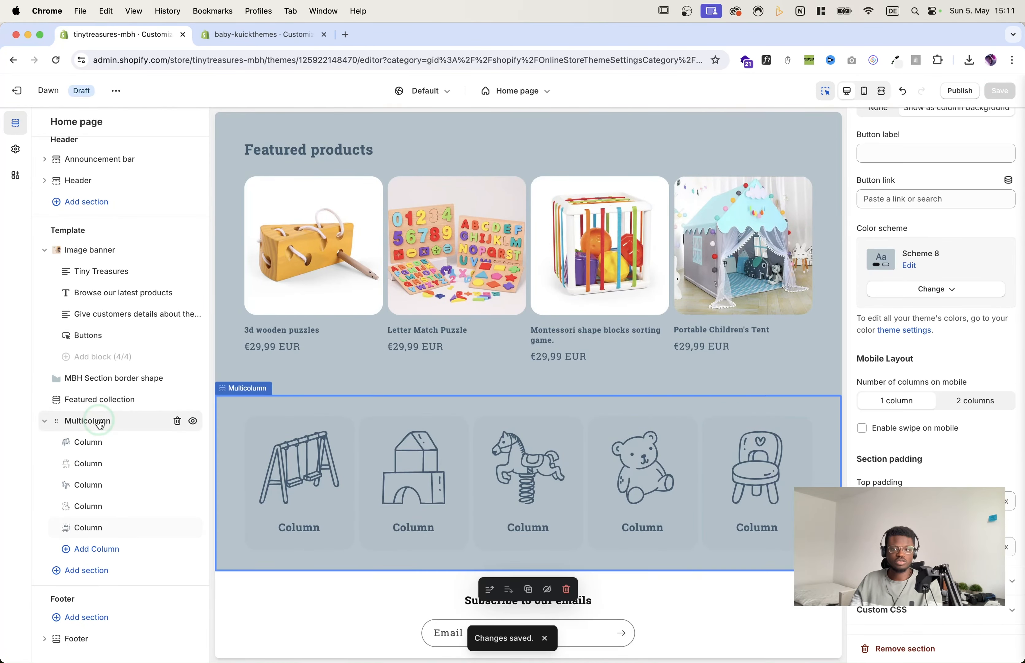
scroll(950, 260, up, 10)
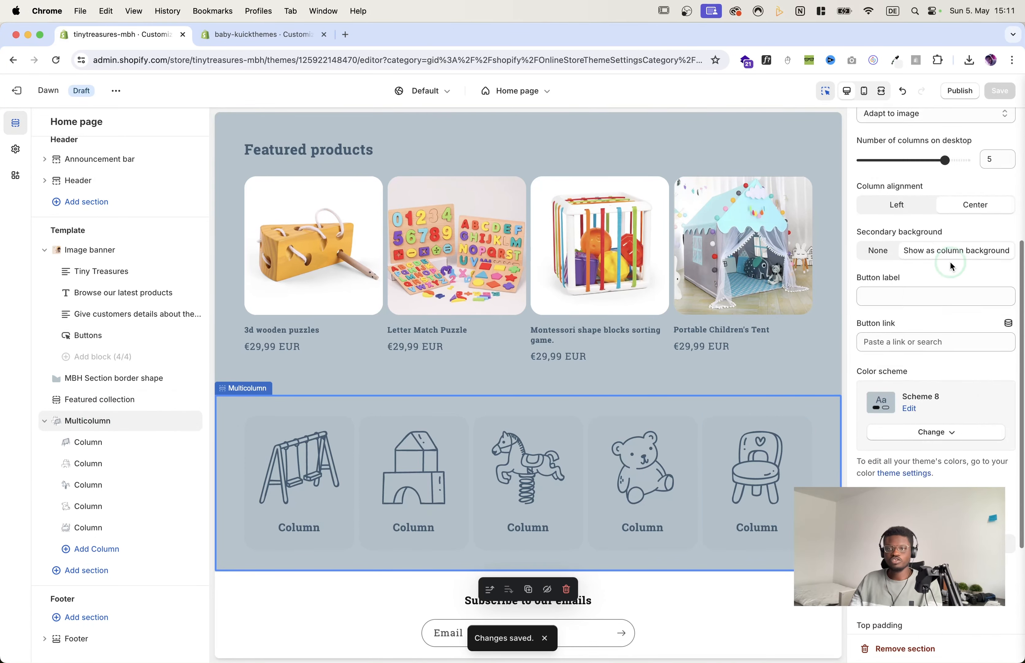
click(940, 294)
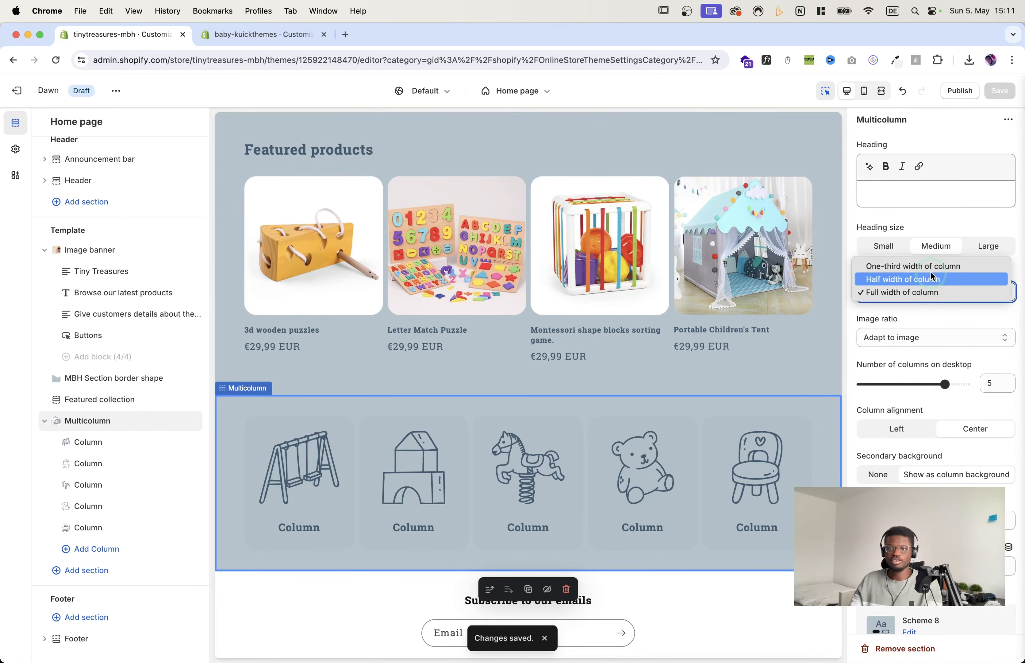
click(966, 308)
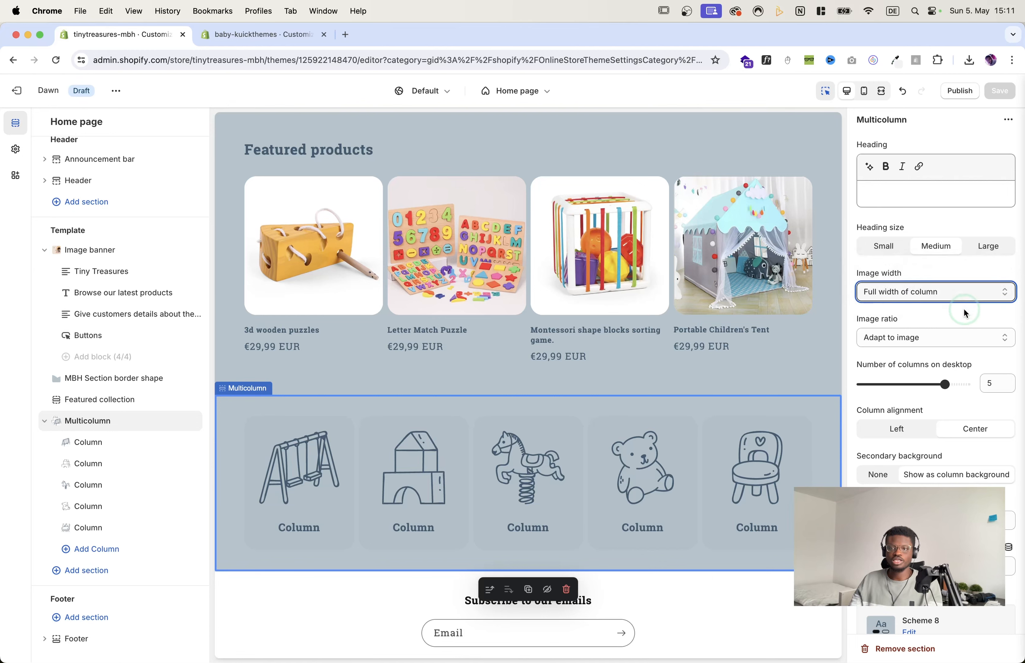
click(899, 297)
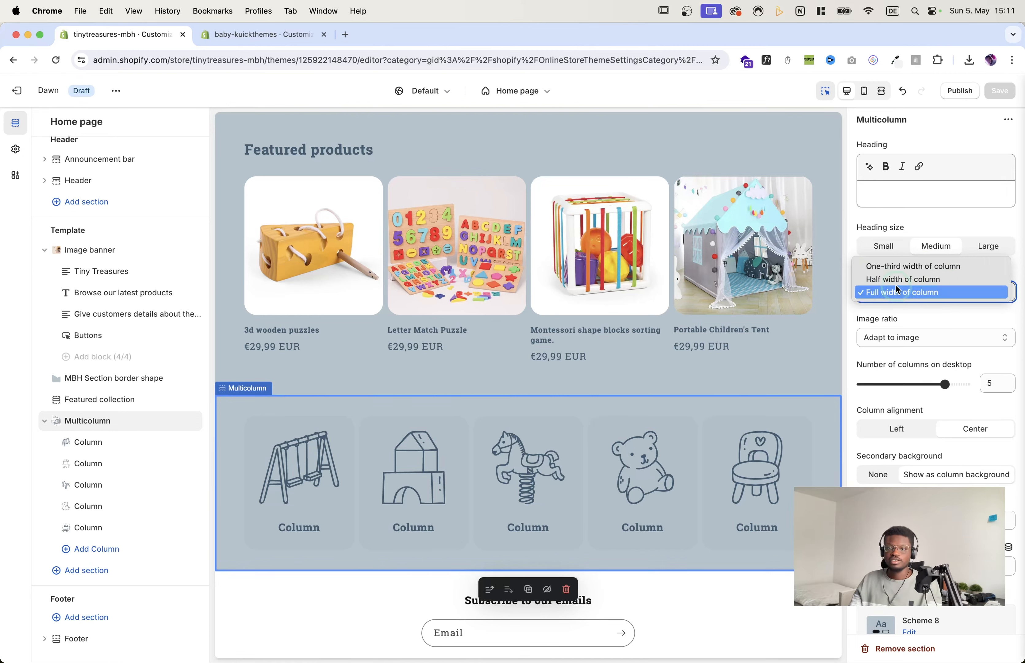
click(899, 270)
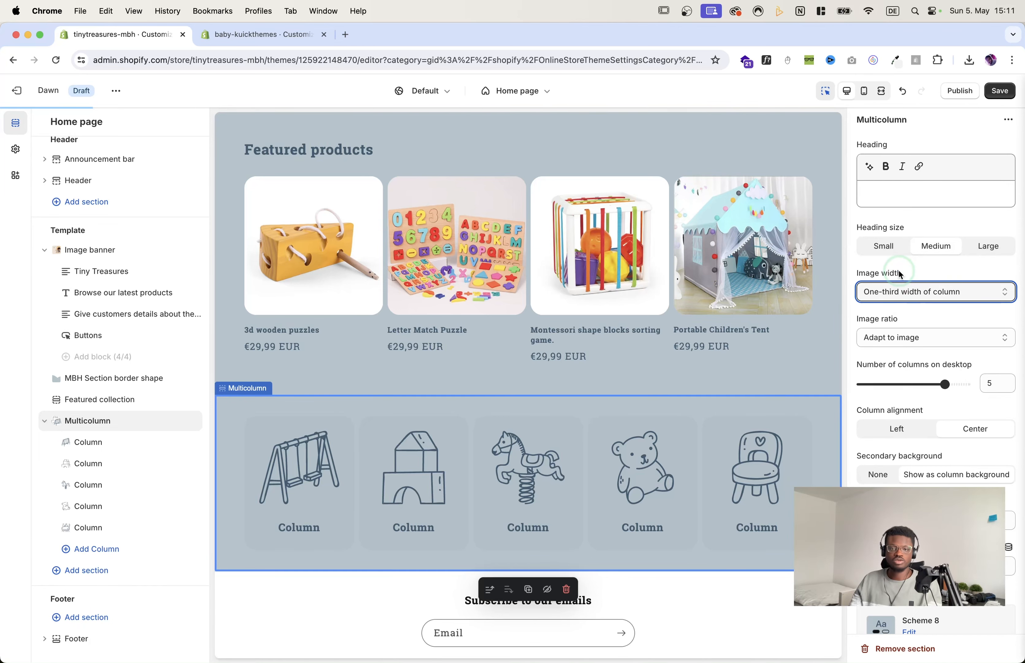
click(1002, 91)
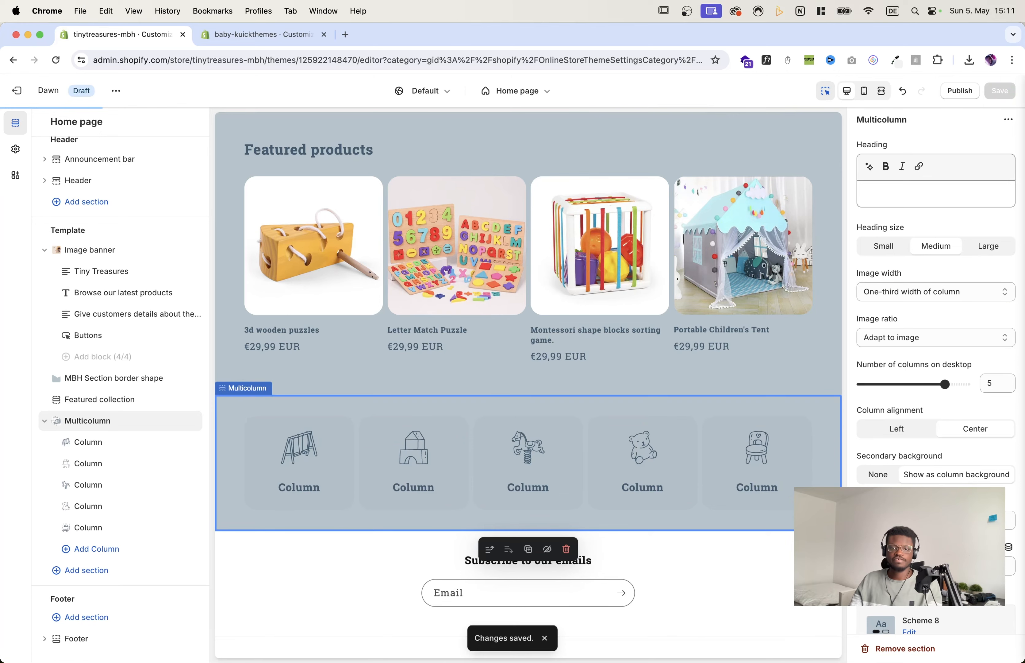
Step: Change the first column's heading to Swing and the second column's heading to House
click(96, 442)
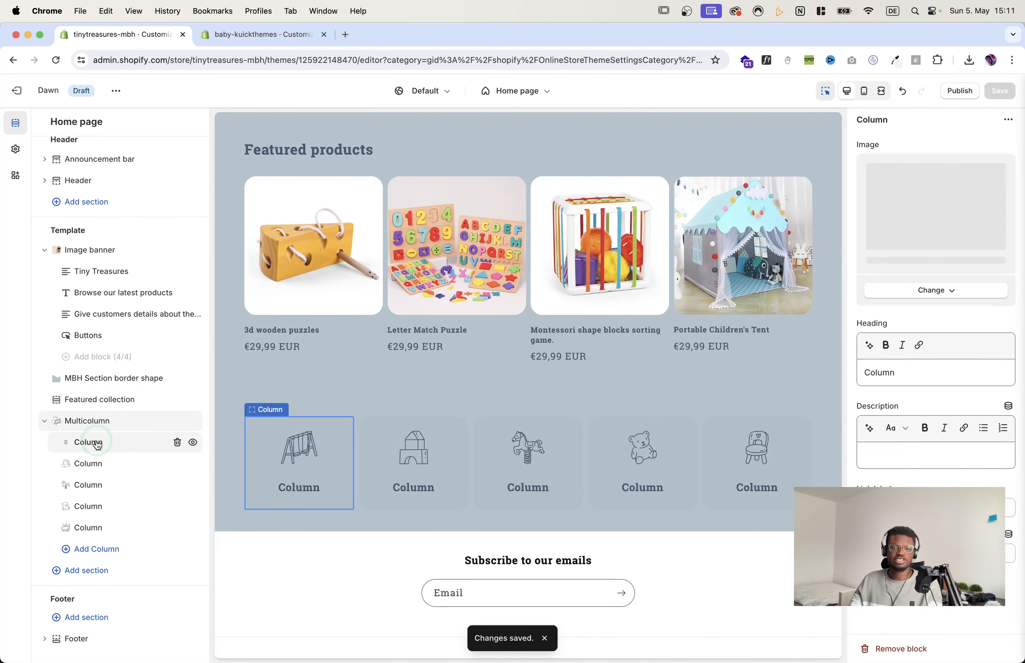
click(920, 370)
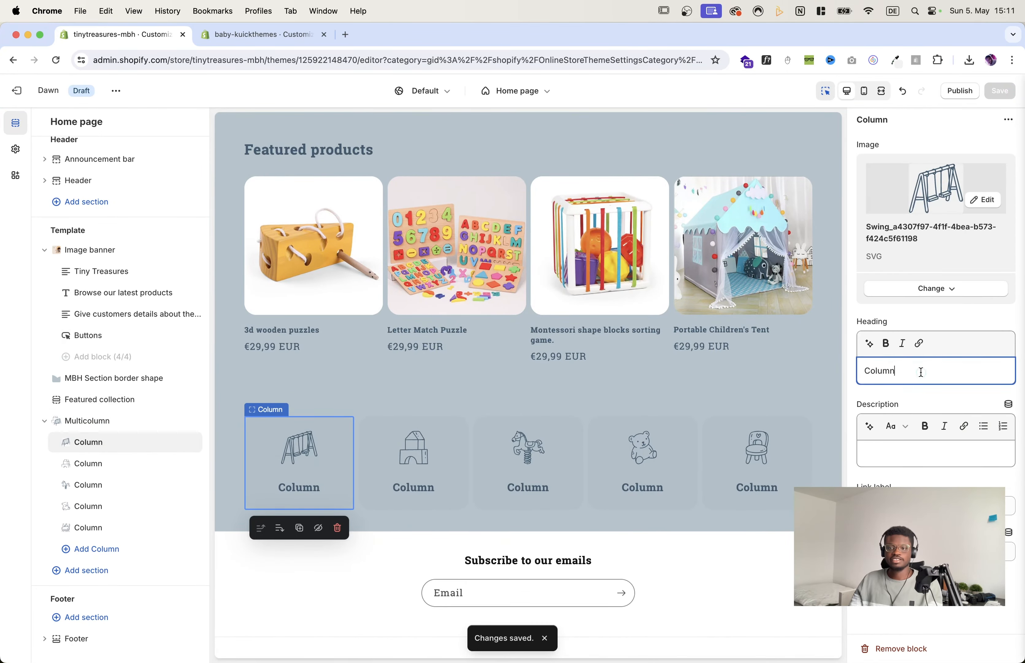
drag(920, 371, 949, 343)
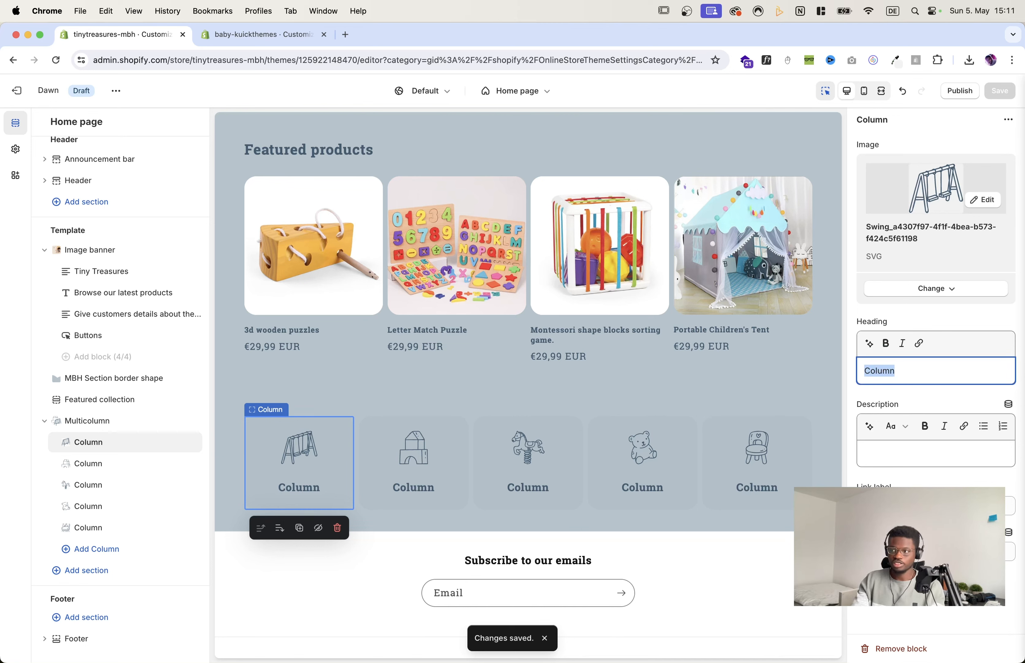
text(Swing)
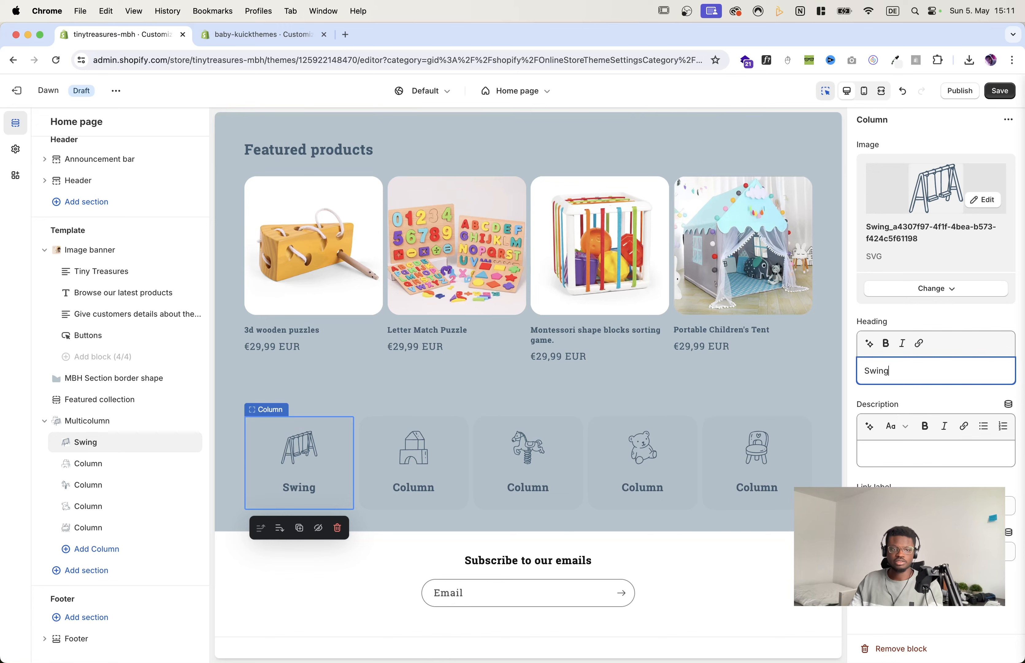
click(92, 464)
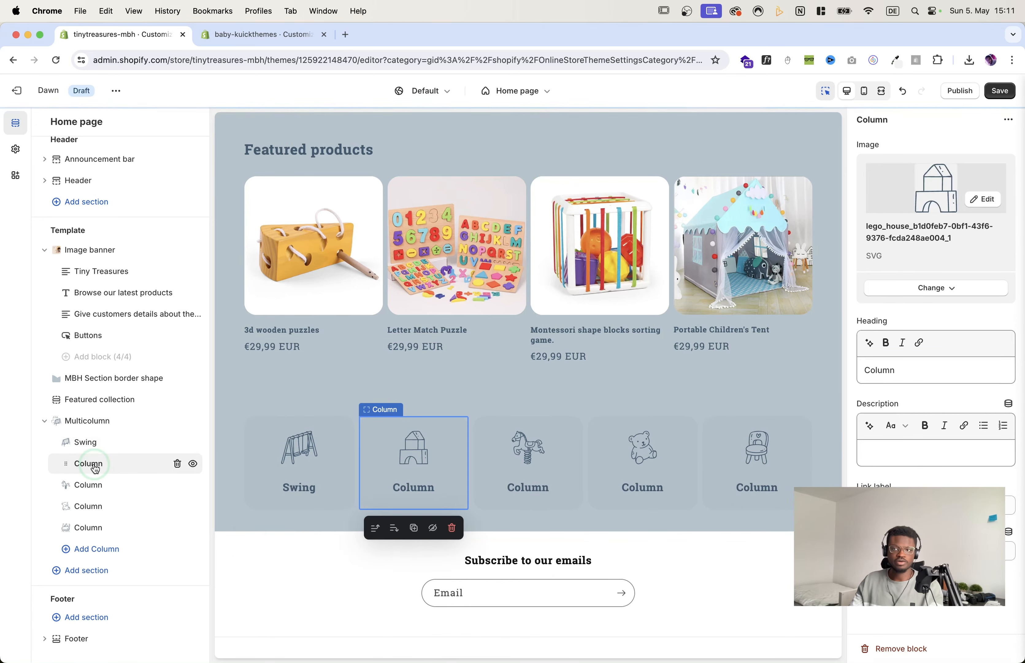
click(926, 371)
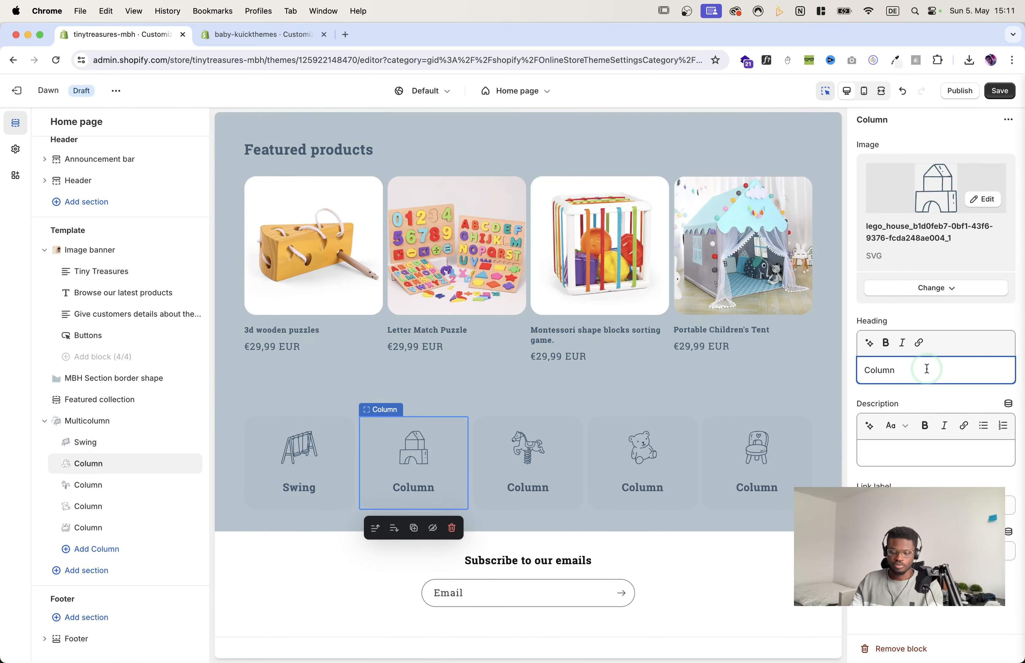
key(super+a)
text(House)
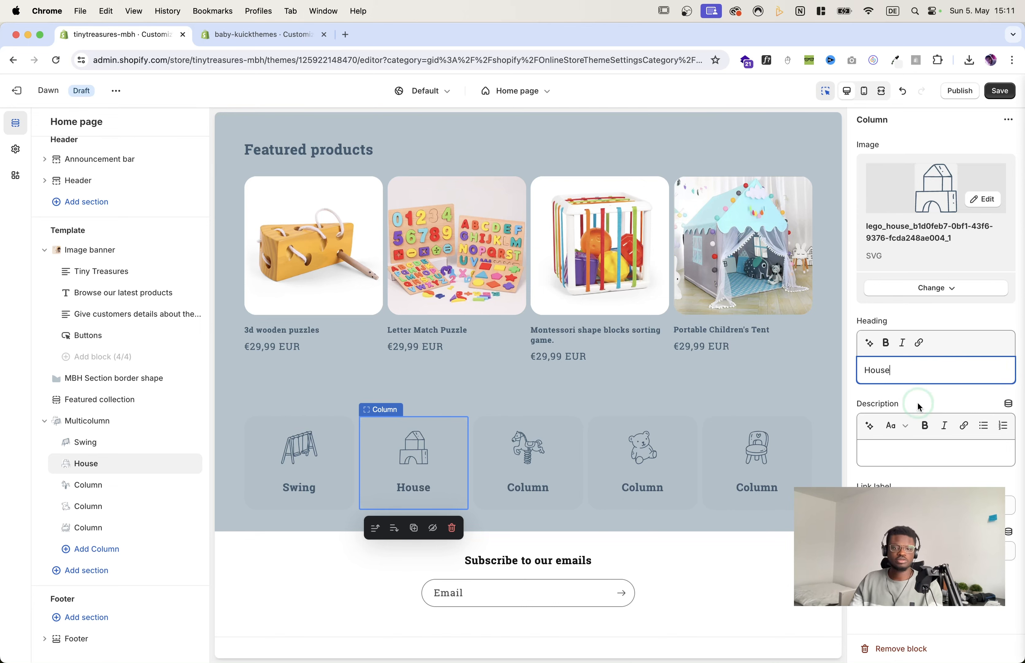
Step: Change the third column's heading to Horse and the fourth column's heading to Teddy
click(124, 491)
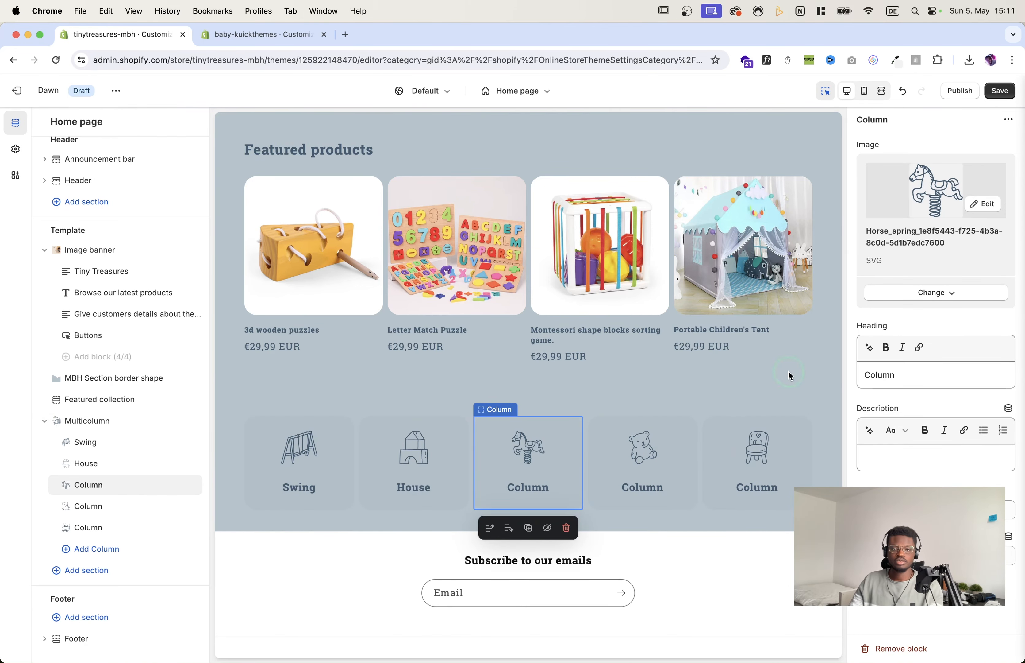
click(910, 369)
text(H)
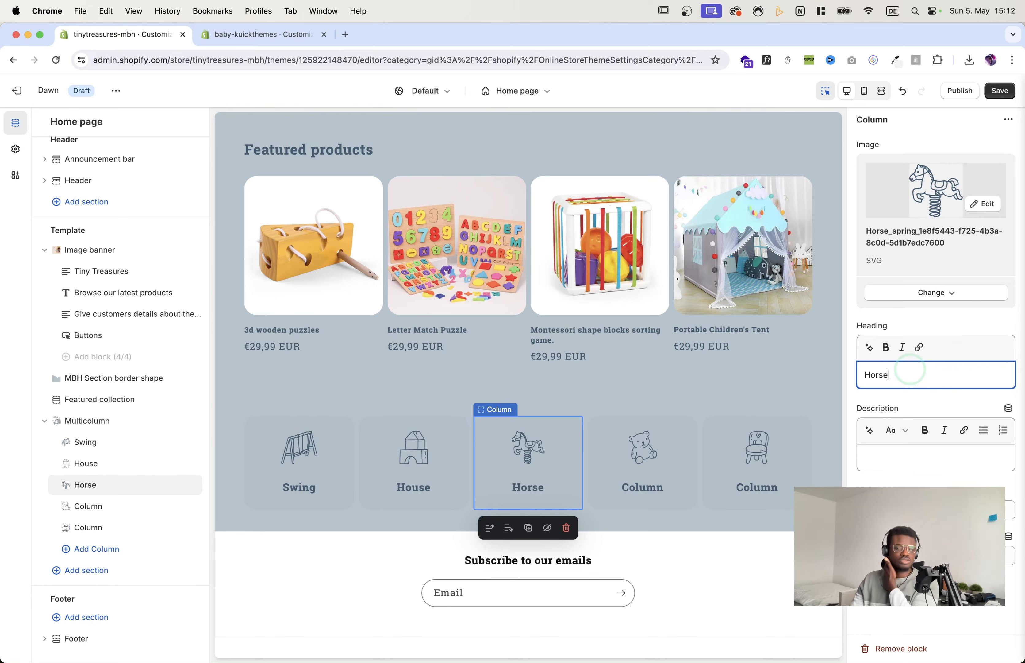
text(orse)
click(83, 508)
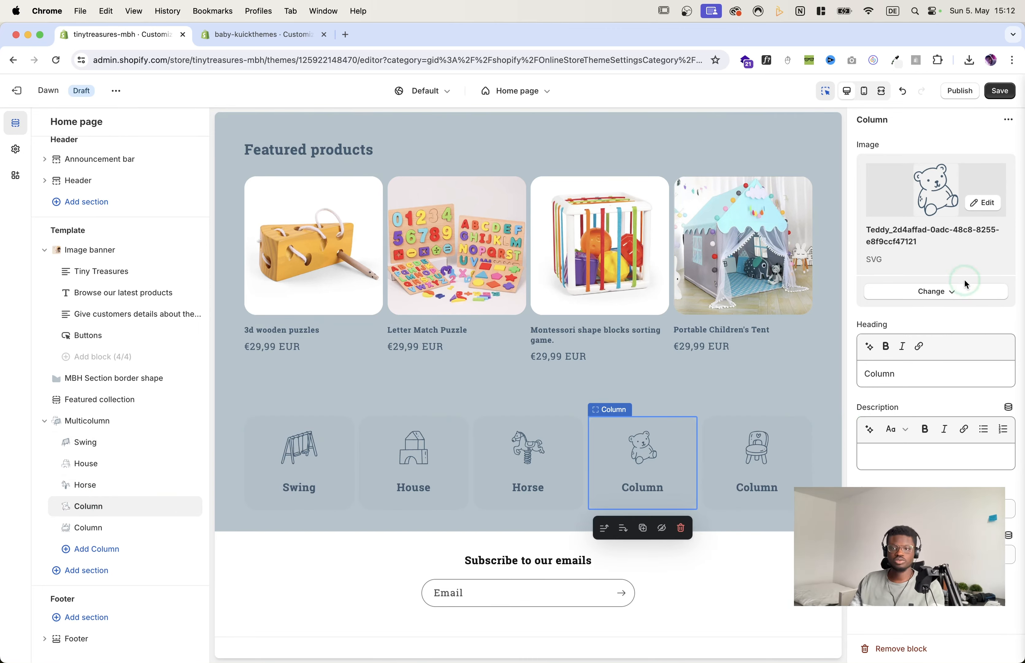
click(933, 365)
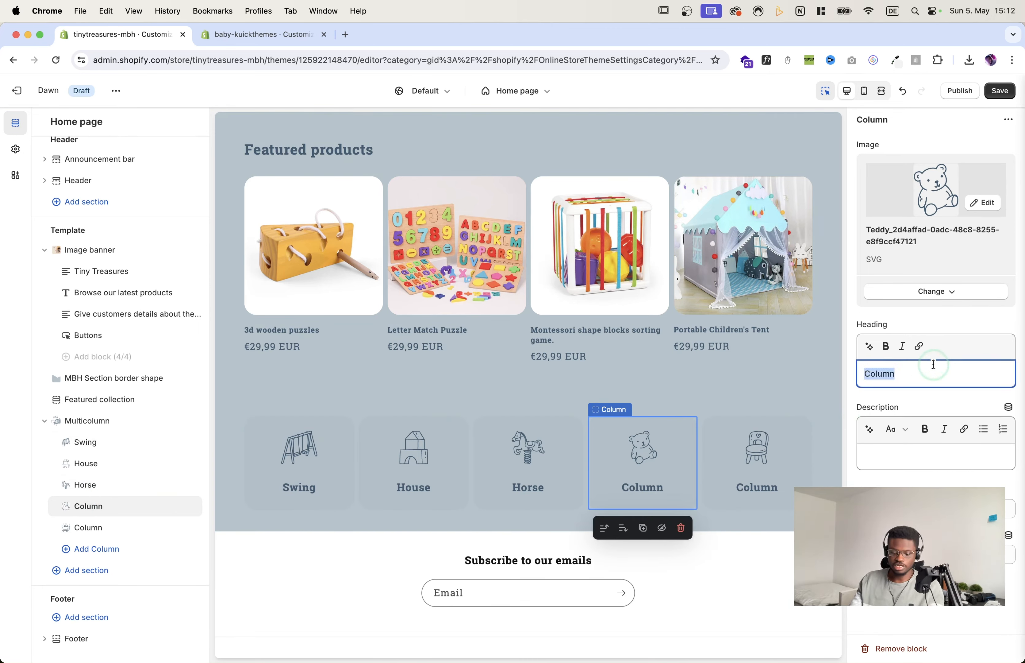
text(Teddy)
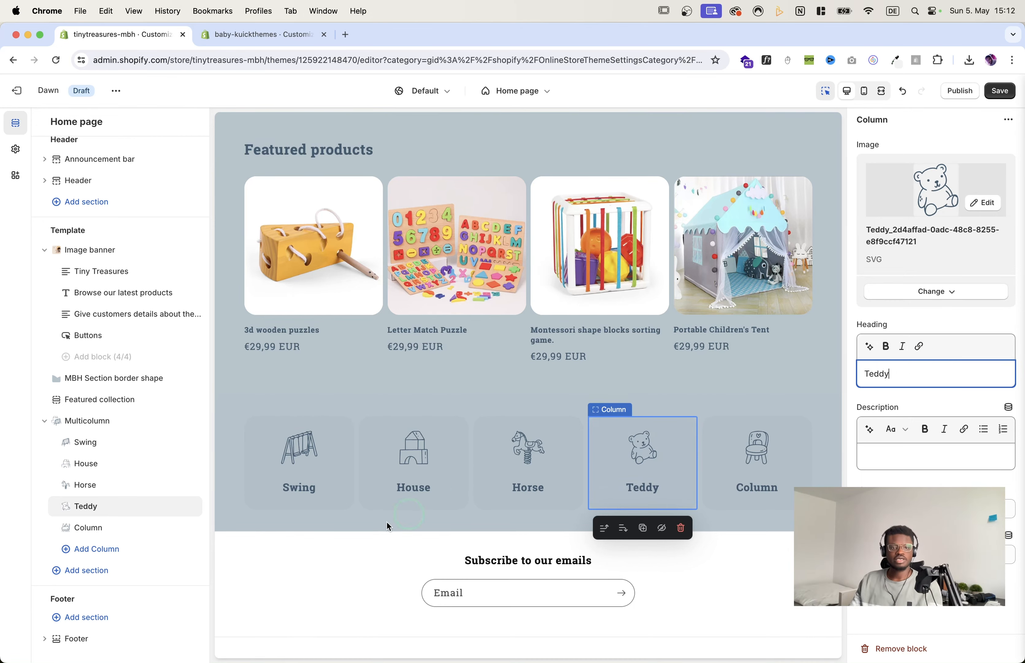
Step: Change the fifth column's heading to Chair and save the theme
click(108, 528)
click(916, 363)
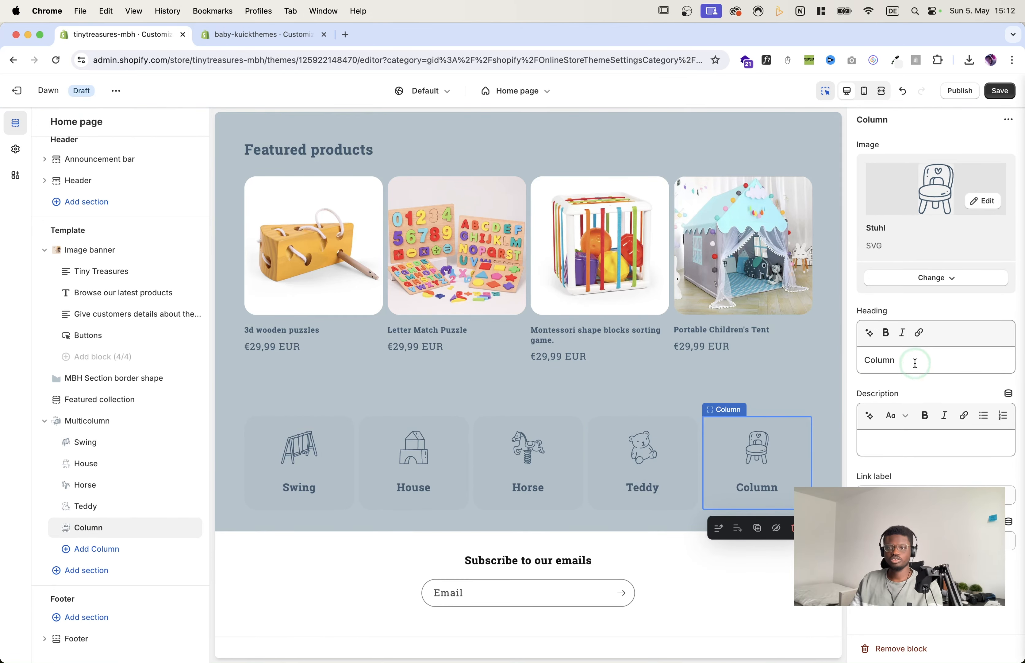
text(Chair)
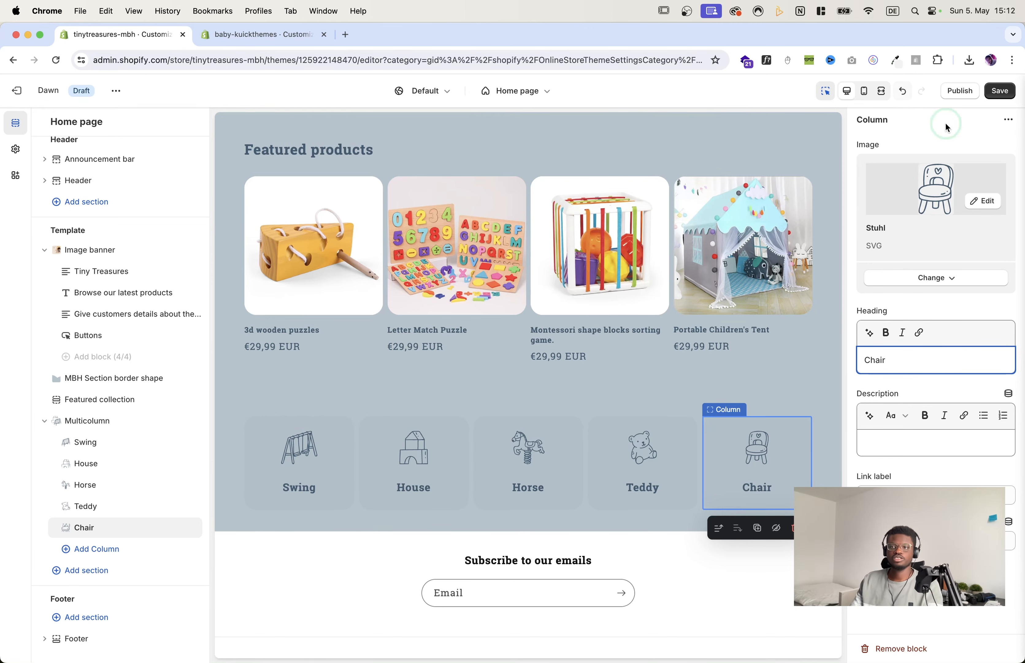
click(1001, 99)
click(940, 228)
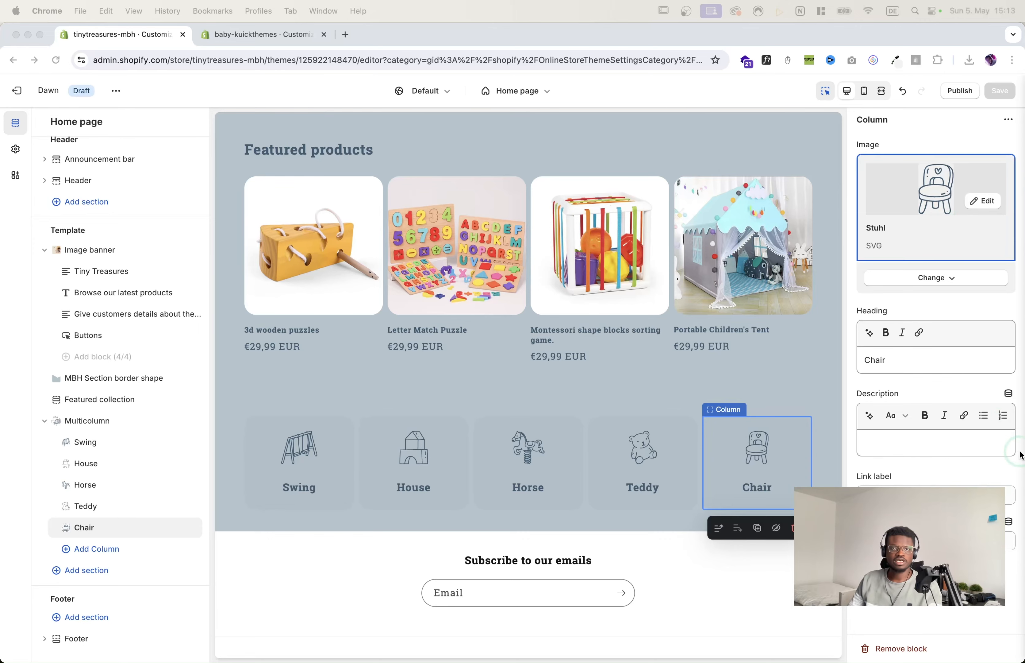
Step: Examine the border shape section below the category columns in the baby-kuickthemes reference store, including its settings
click(273, 34)
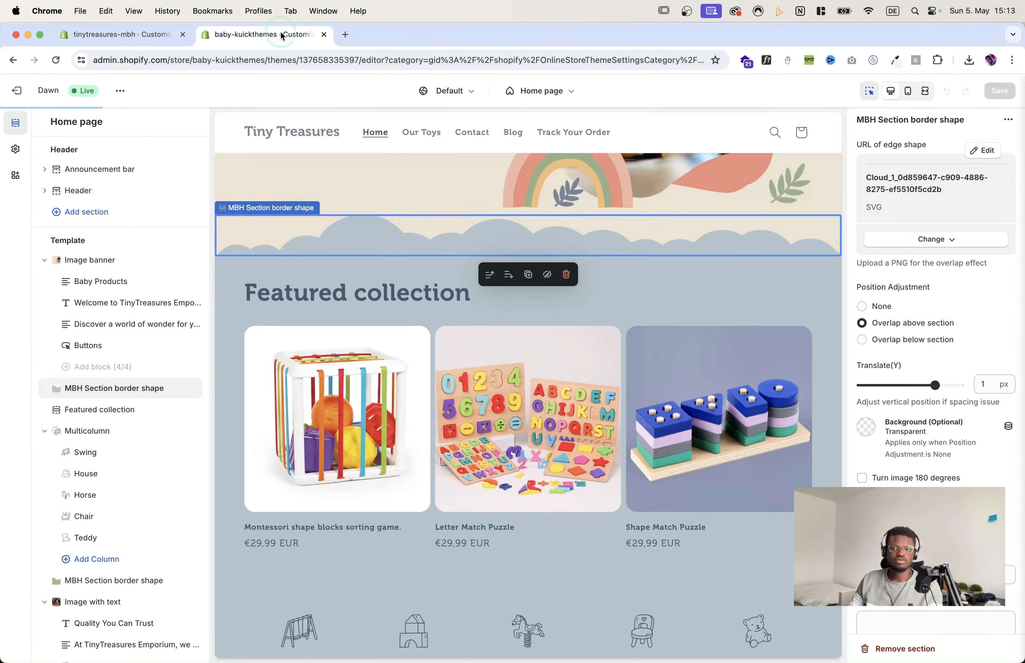
scroll(553, 336, down, 5)
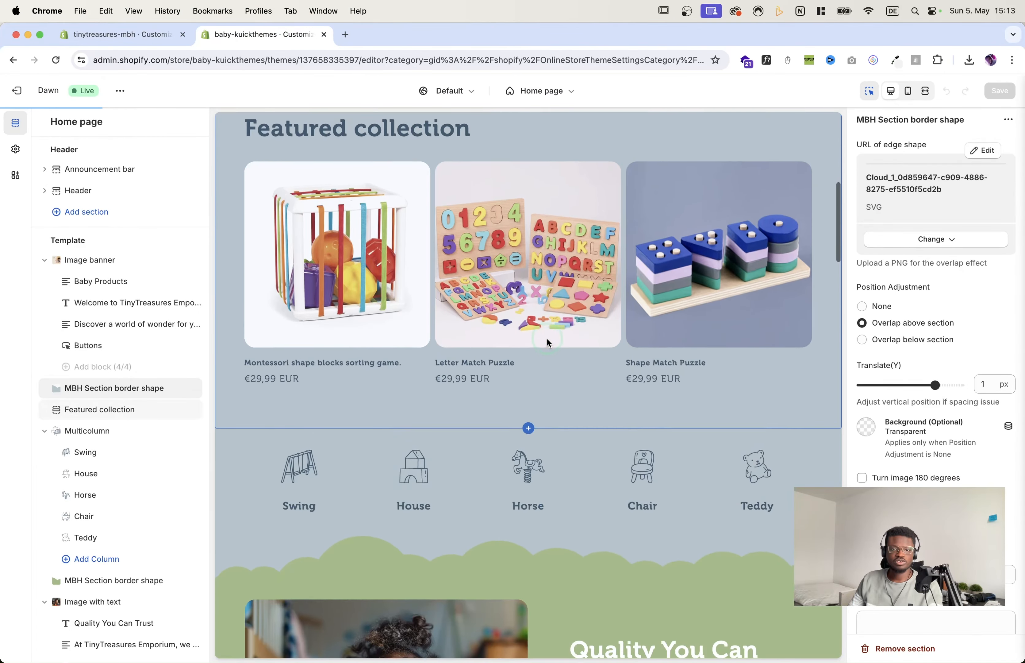
scroll(716, 504, down, 3)
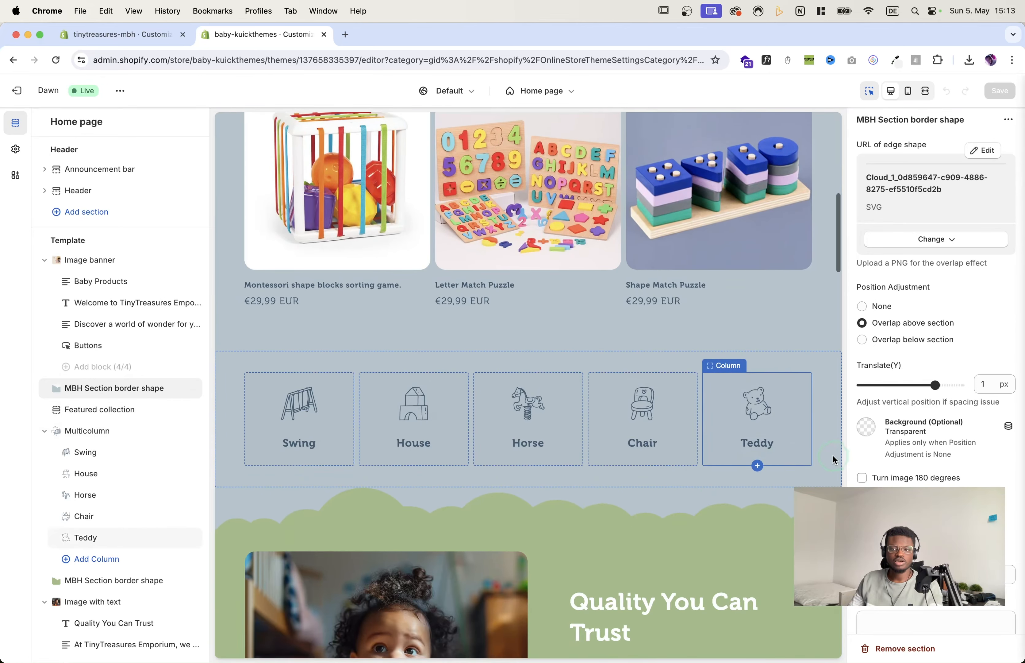
scroll(821, 458, down, 1)
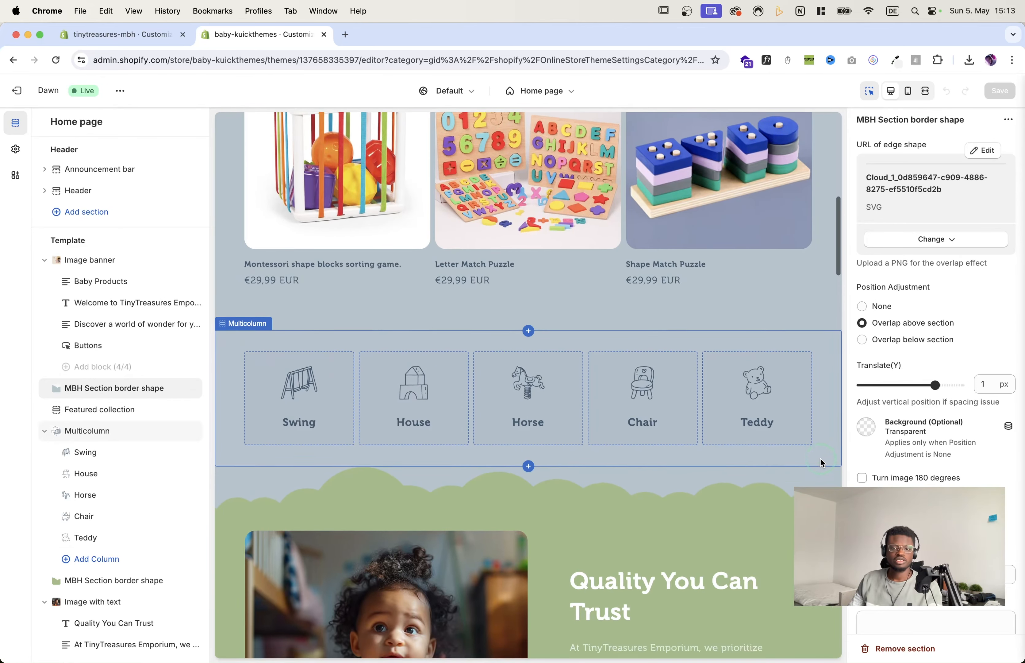
scroll(821, 458, down, 3)
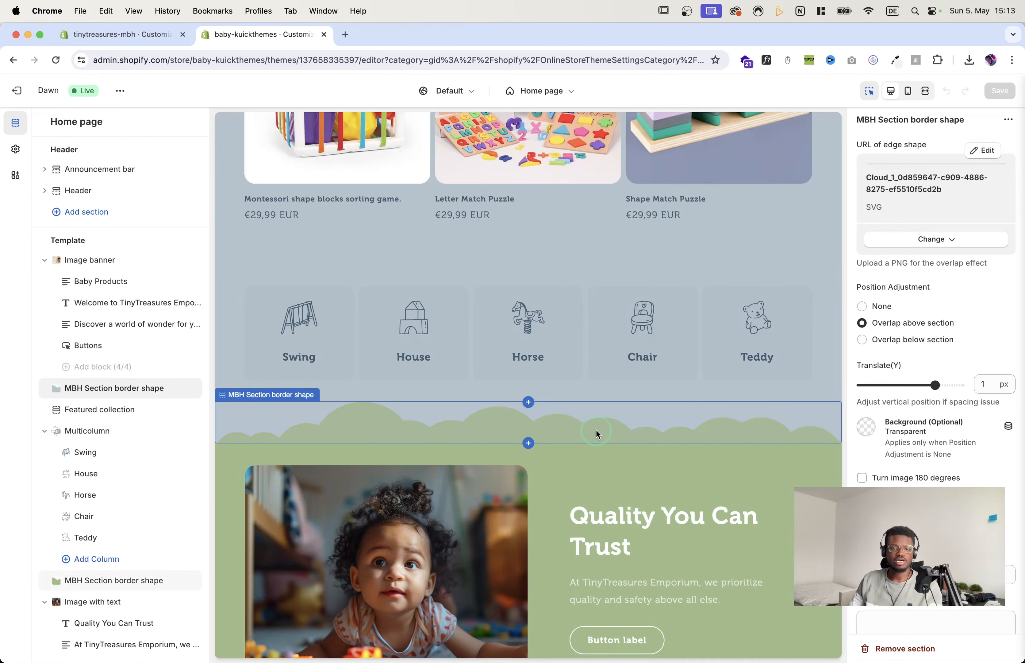
click(328, 417)
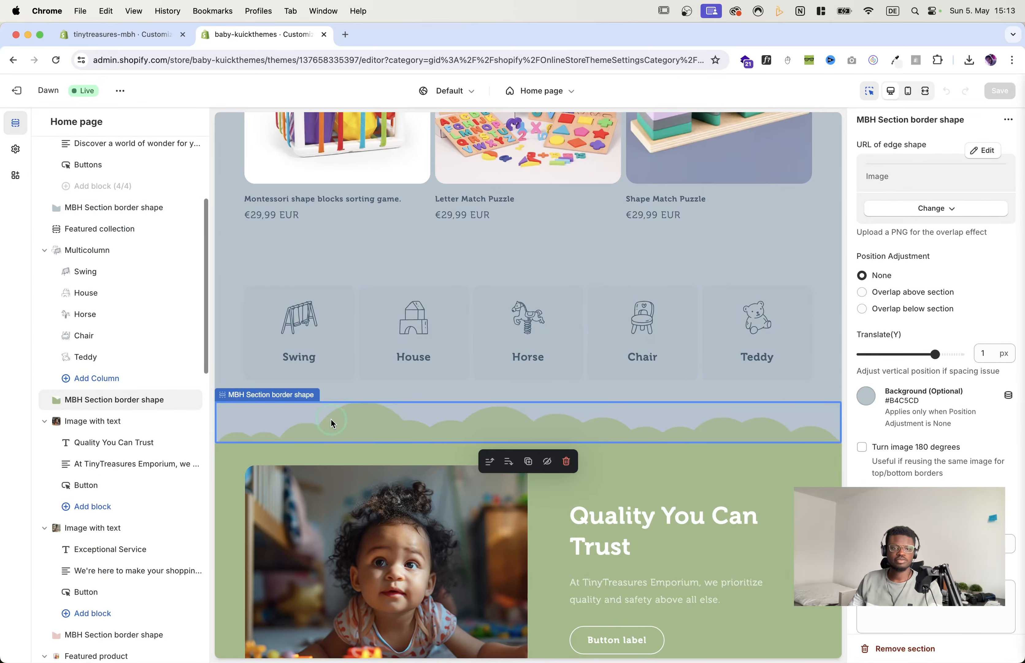
Step: Return to the tinytreasures-mbh theme and add an MBH Section Border section below the Multicolumn section
click(110, 36)
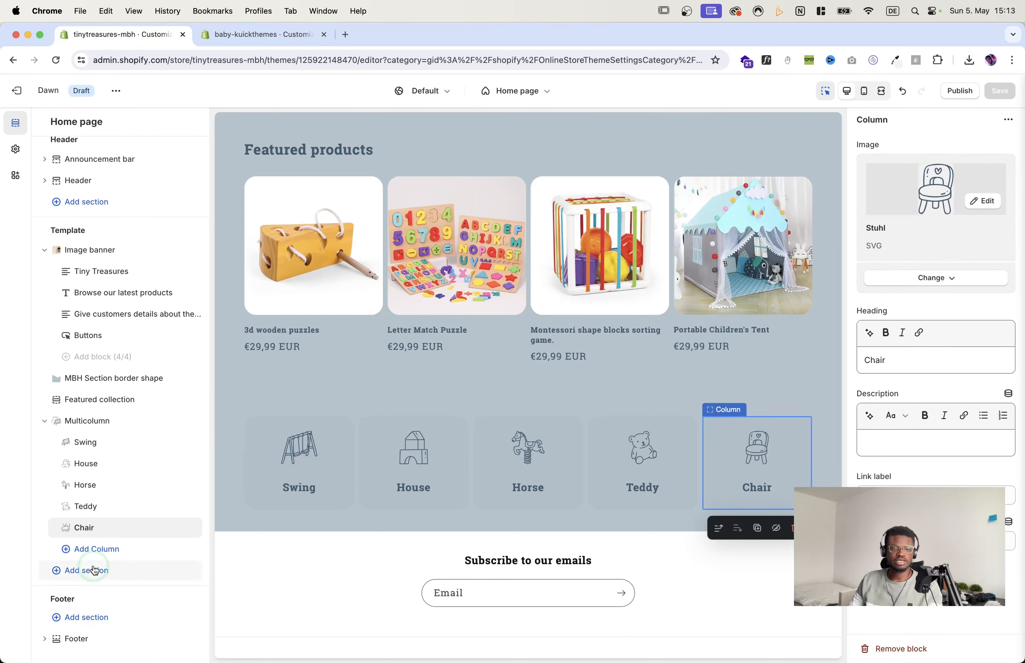
click(91, 570)
scroll(262, 556, down, 5)
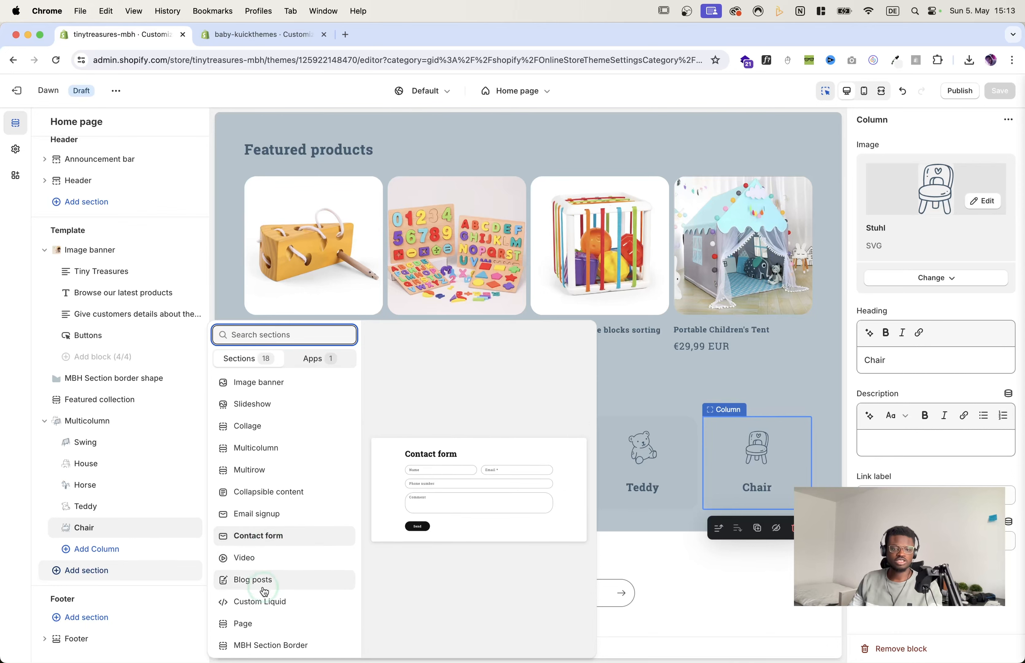
click(259, 645)
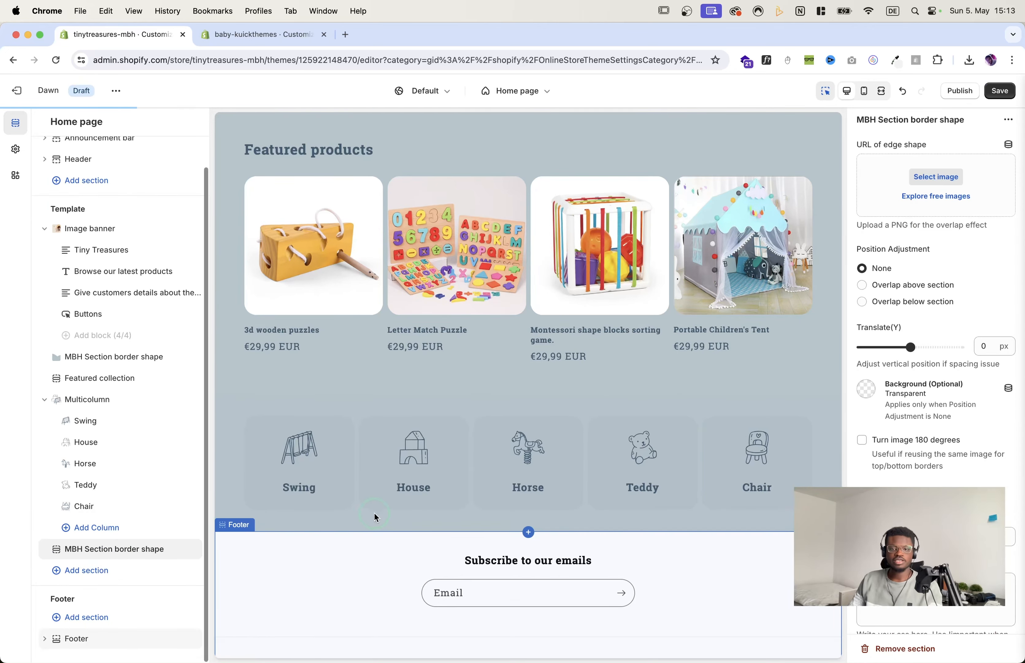
Step: Upload Cloud_81.svg from the MBH - Tutorial folder as the new border section's edge shape and save the theme
click(934, 184)
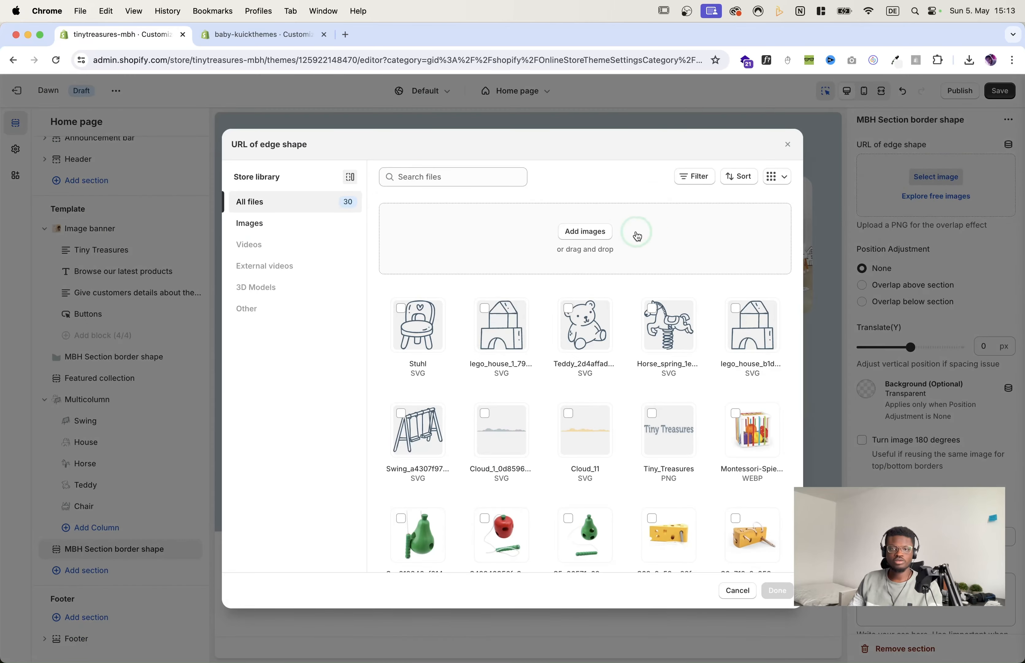
click(595, 233)
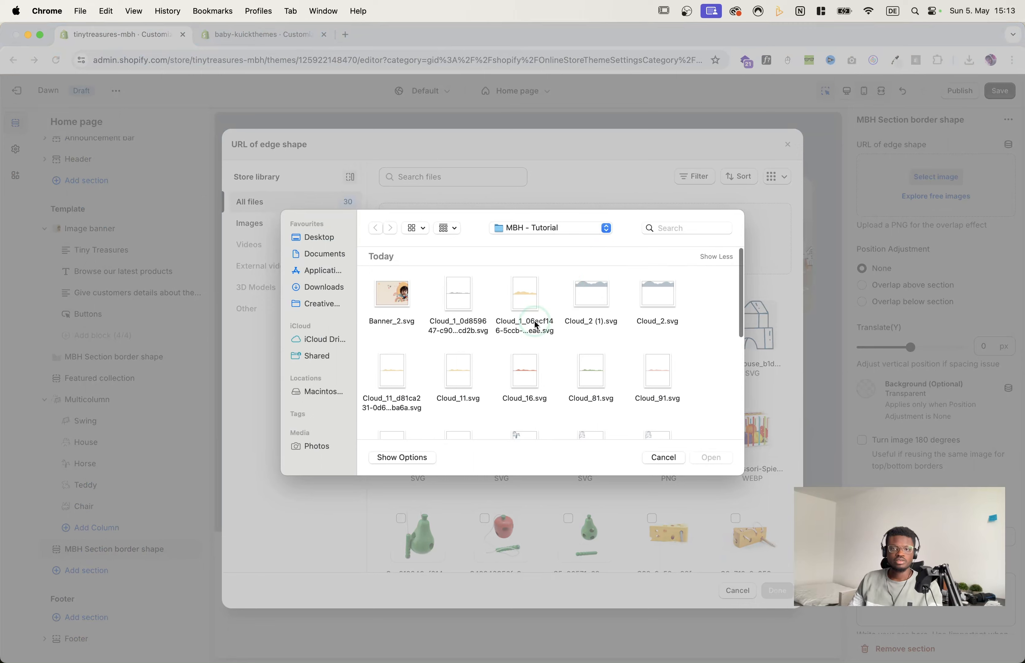
scroll(538, 327, down, 5)
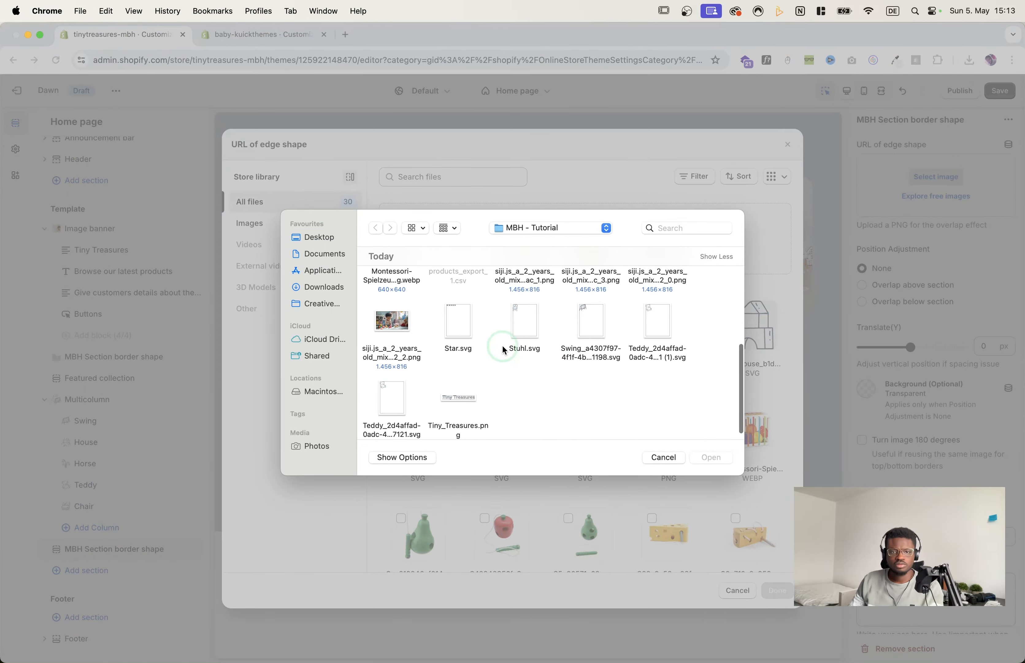
scroll(504, 349, up, 5)
scroll(506, 350, up, 2)
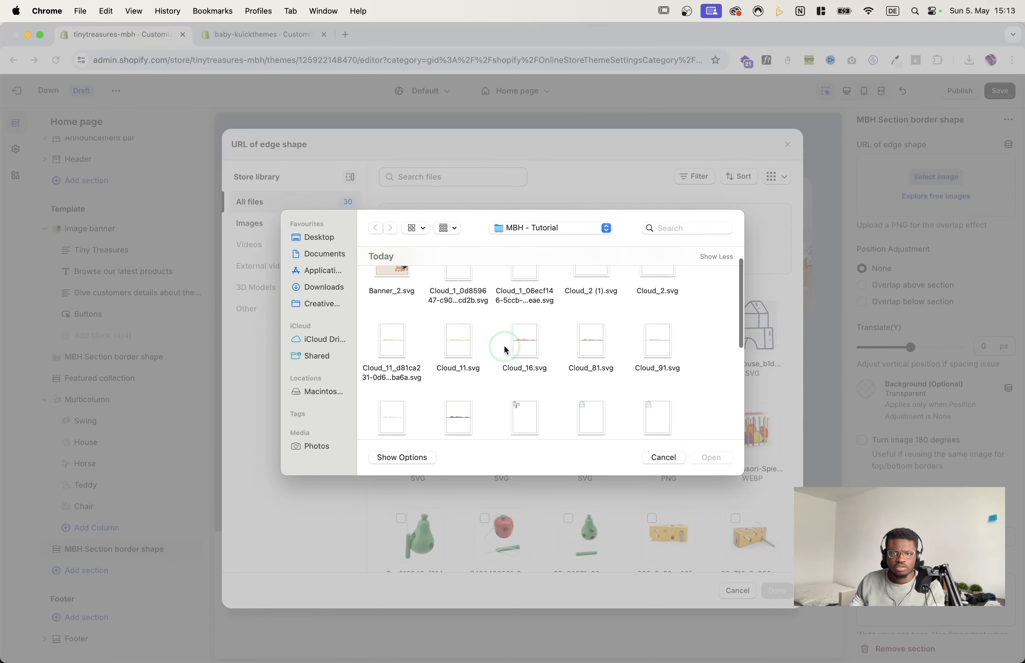
click(589, 346)
click(712, 457)
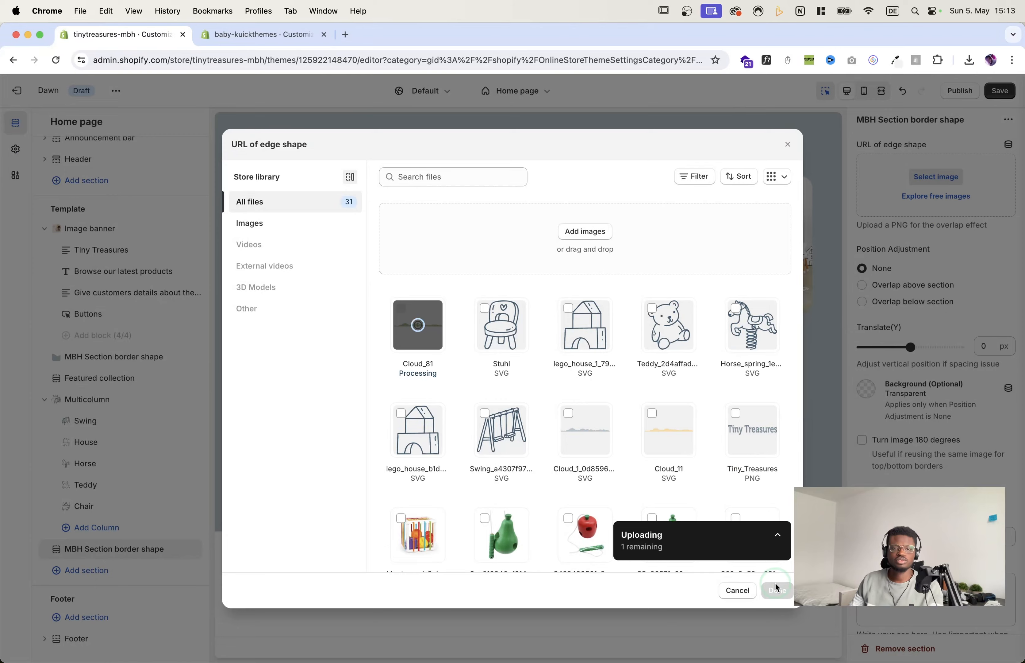
click(778, 591)
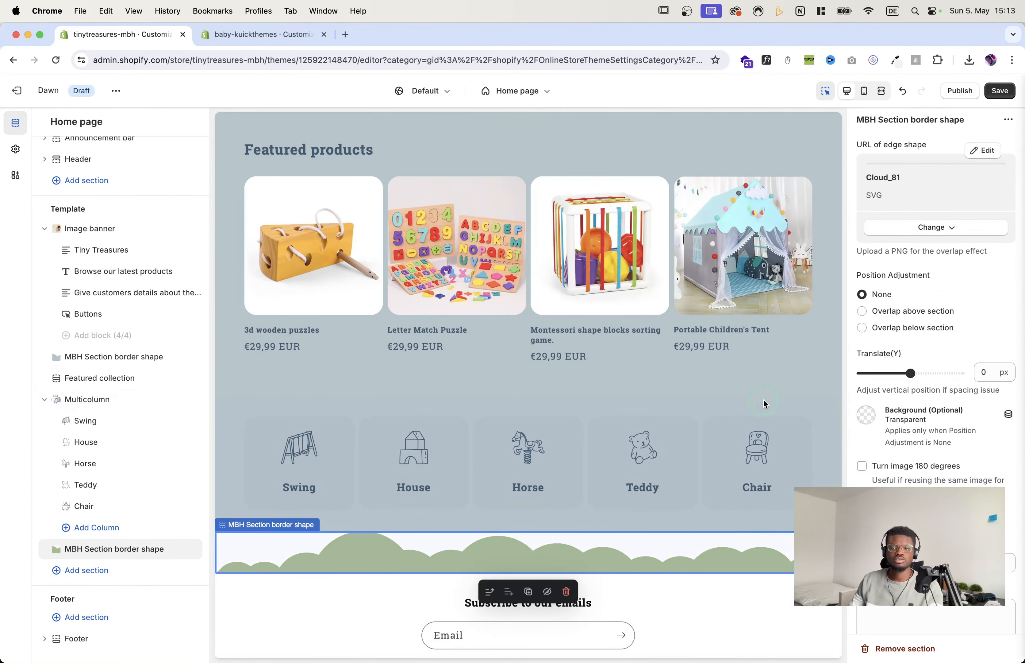
click(998, 91)
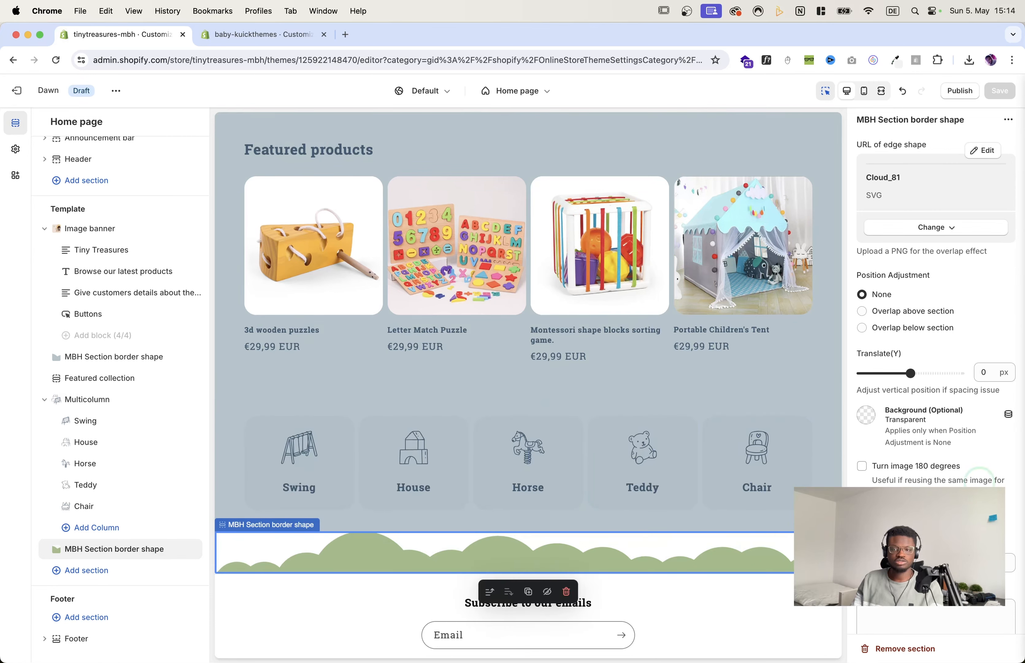
Step: Set the new border section's background color to #B4C5CD and save the theme
click(870, 416)
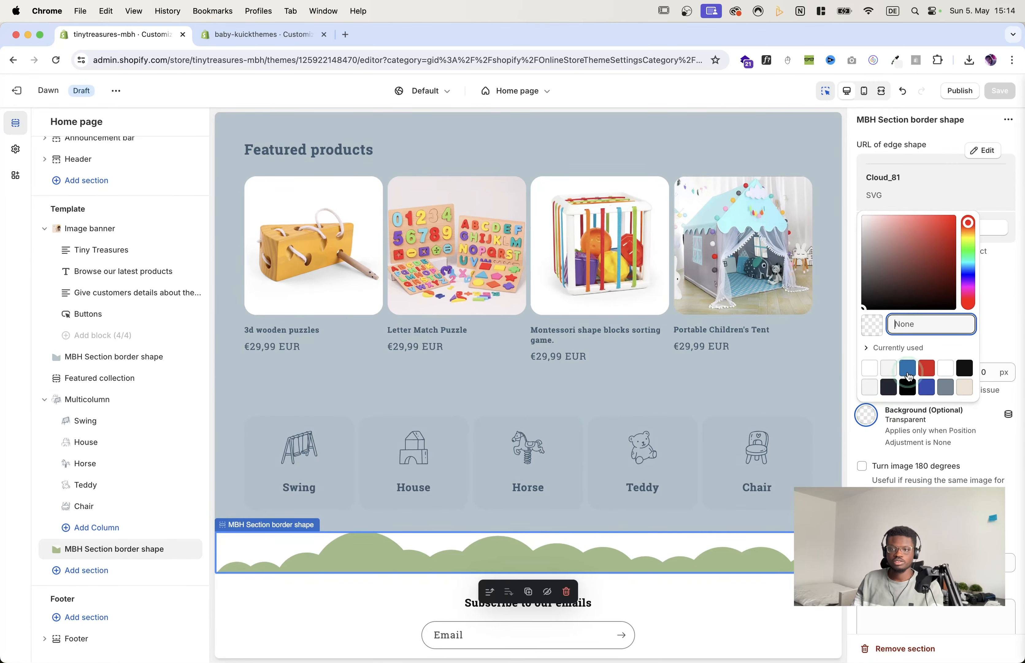
click(949, 341)
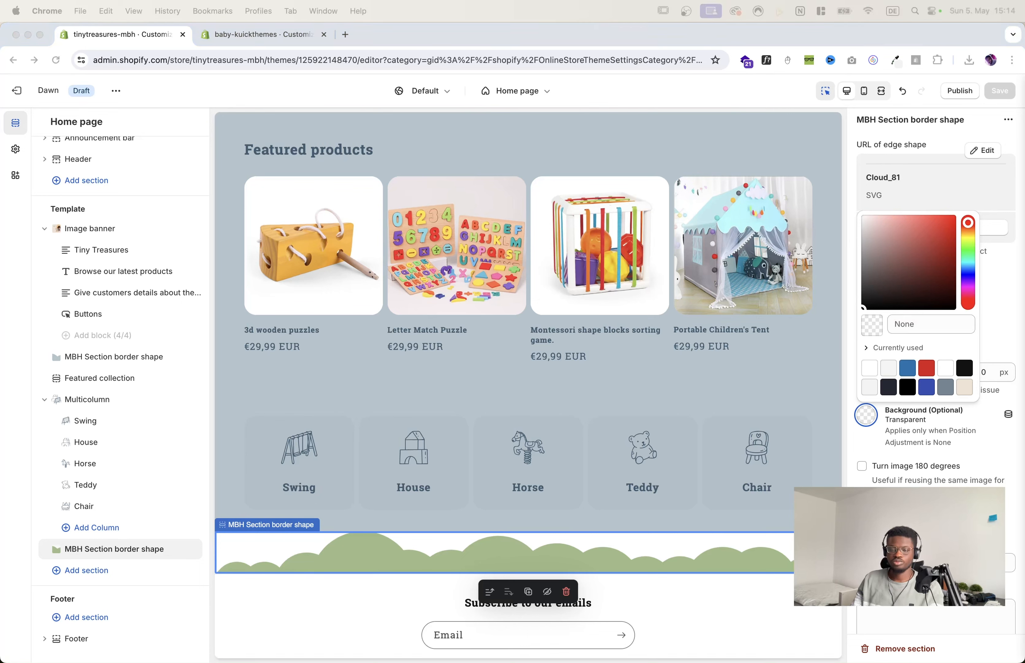
click(935, 326)
text(B4C5CD)
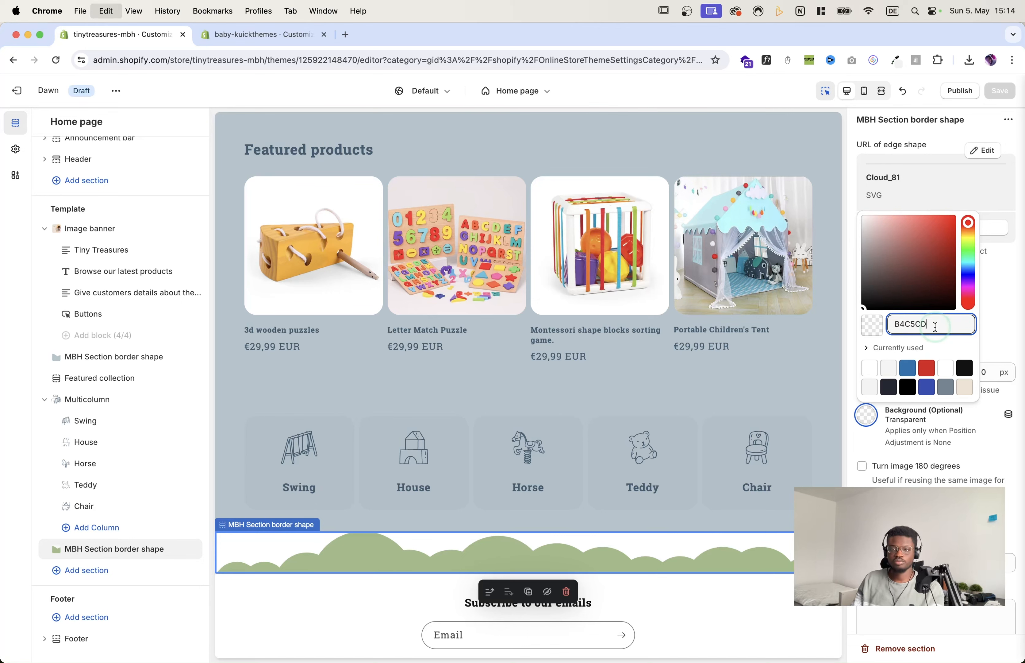
click(1007, 302)
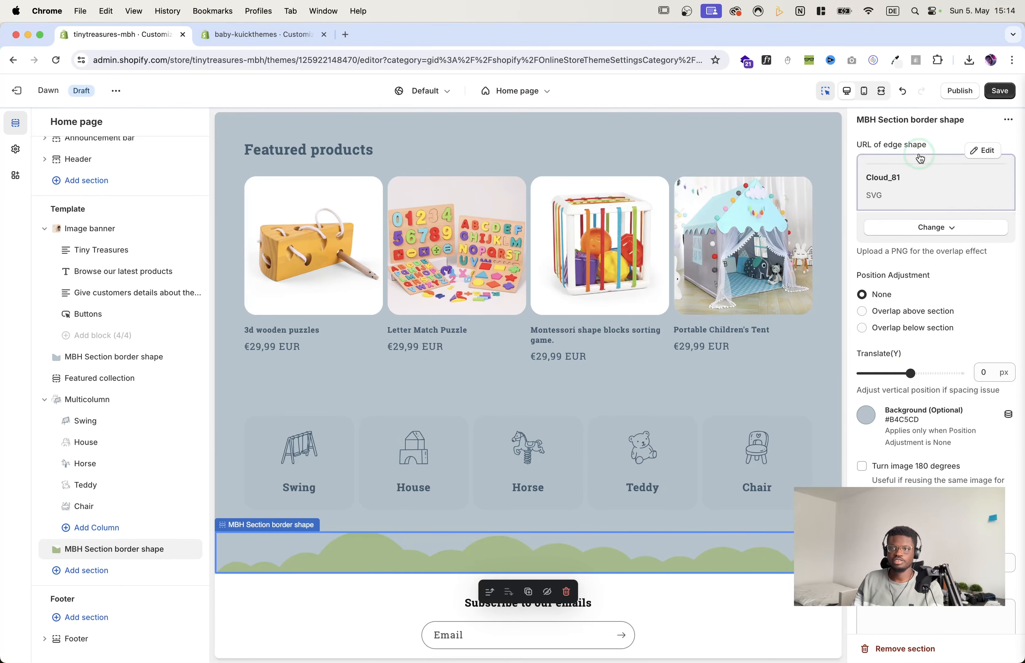
click(1006, 94)
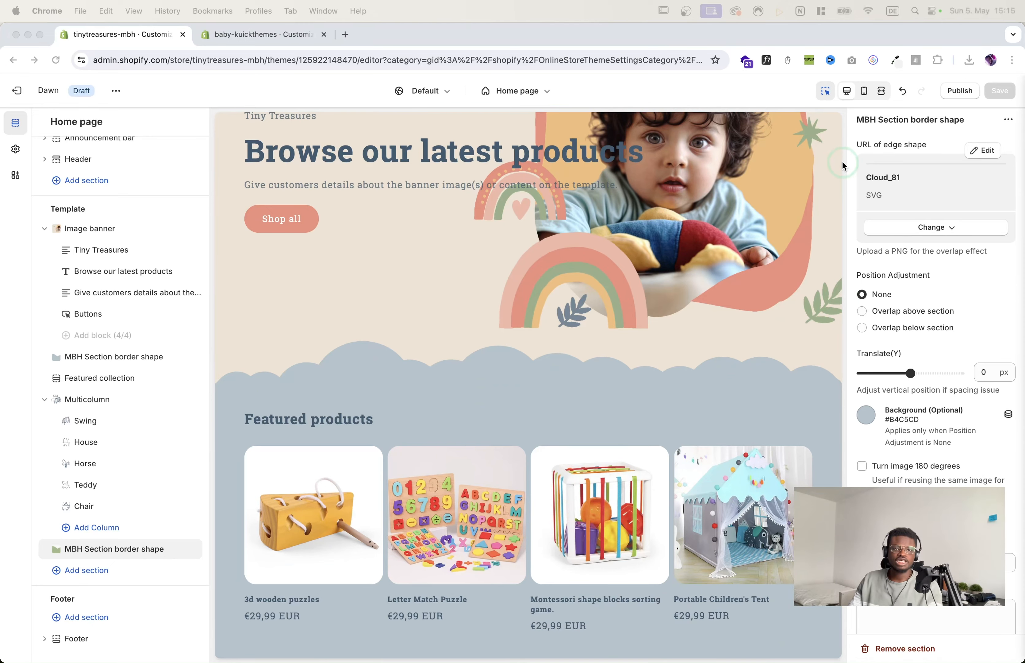
Step: Examine the Image with text sections below the green cloud border in the baby-kuickthemes reference store
click(286, 34)
scroll(410, 323, down, 10)
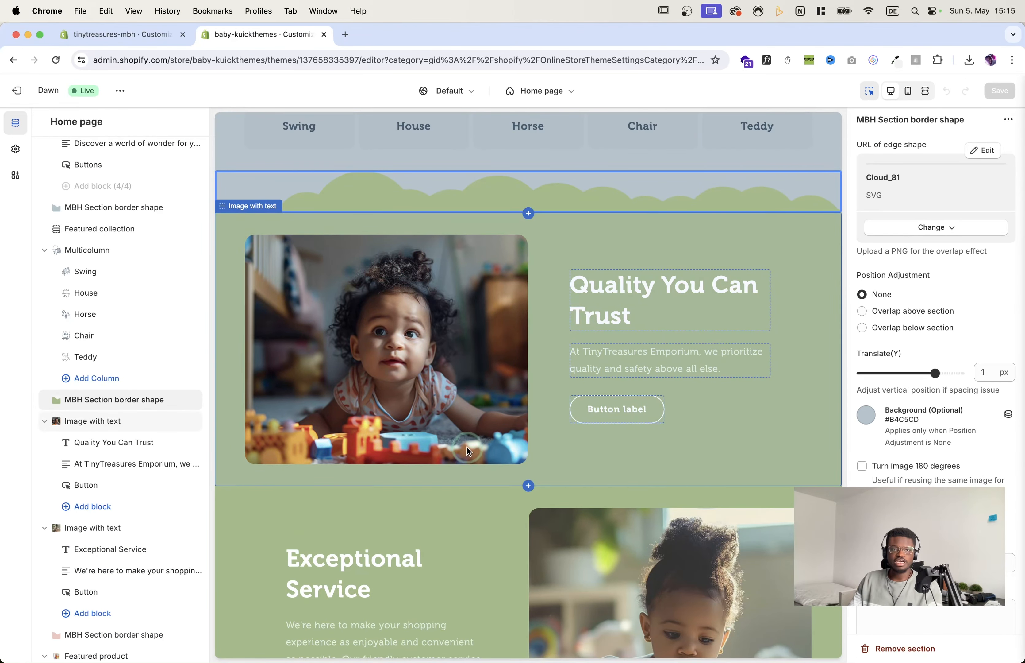
Step: Compare with the reference store's home page, then switch to the tinytreasures-mbh theme and add an Image with text section below the green cloud border
scroll(467, 448, down, 4)
scroll(471, 433, up, 9)
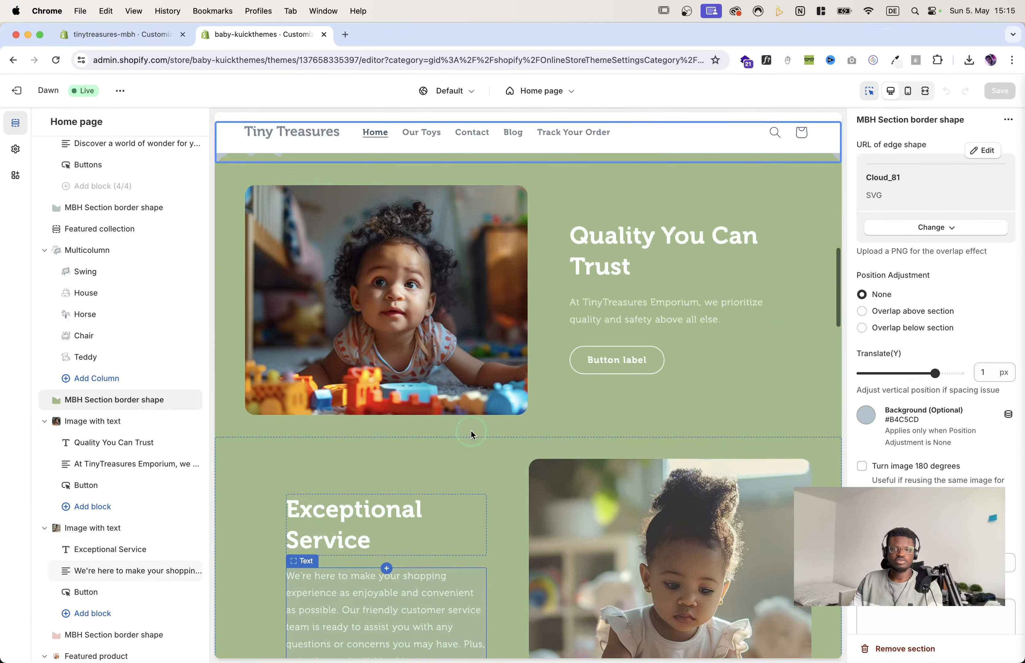
scroll(554, 447, down, 7)
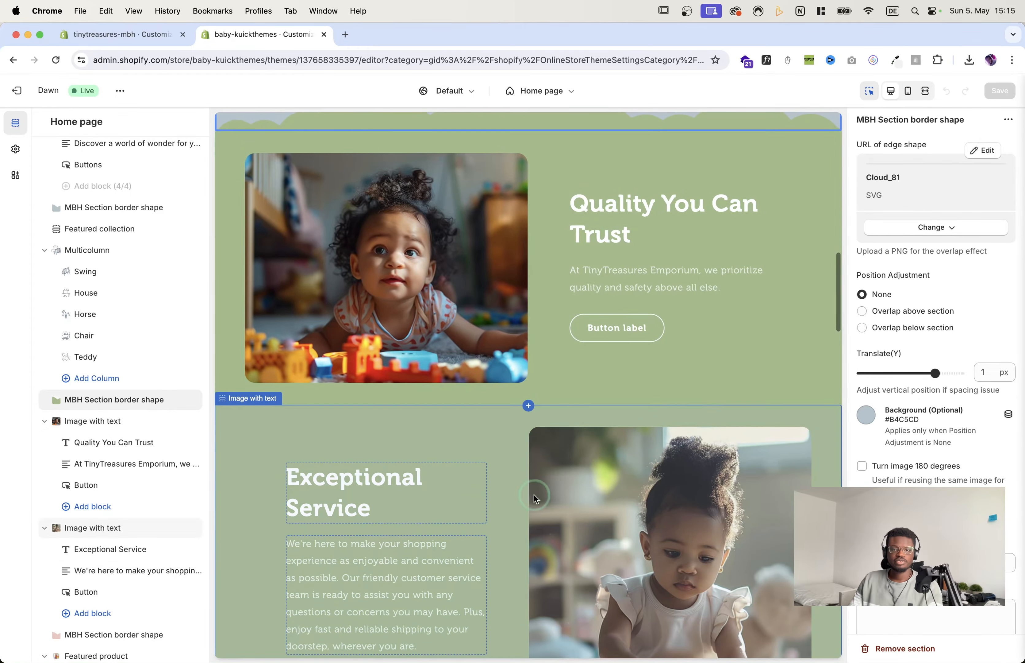
click(112, 34)
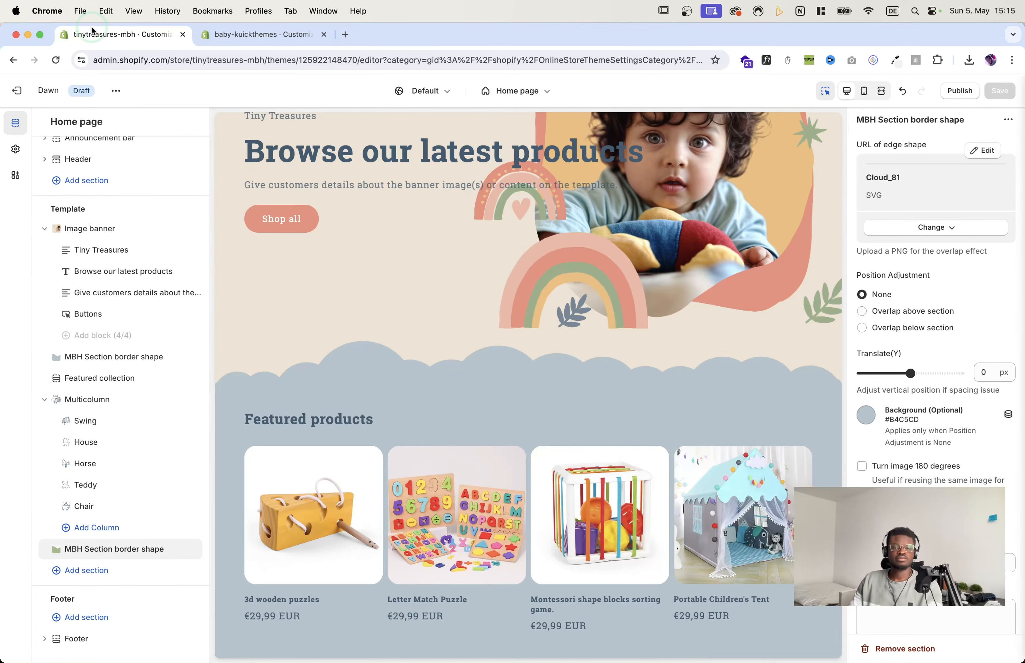
scroll(409, 278, down, 7)
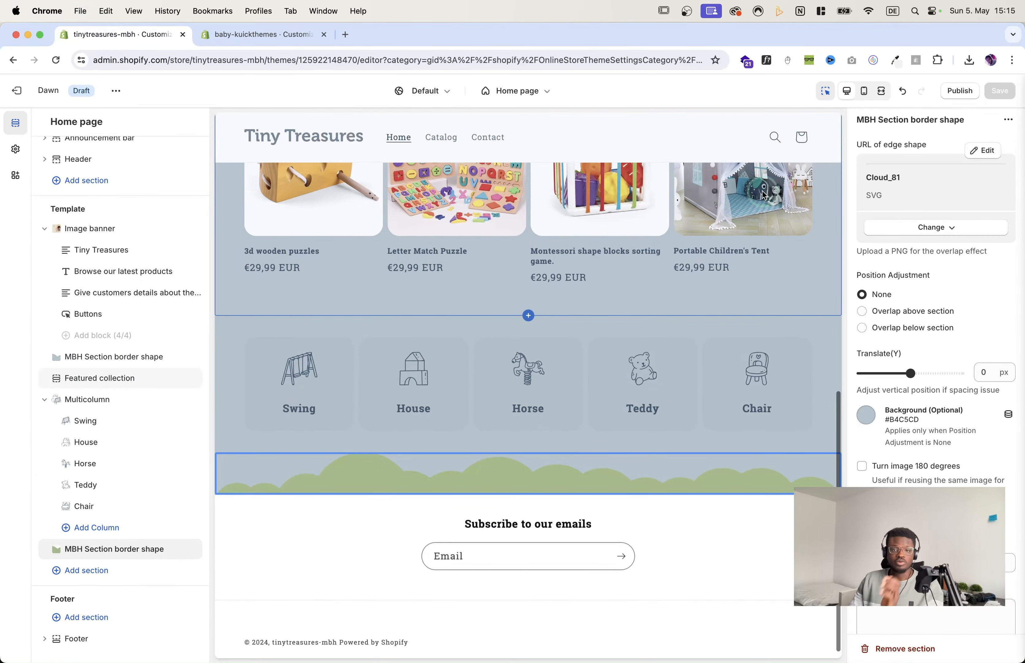
click(98, 569)
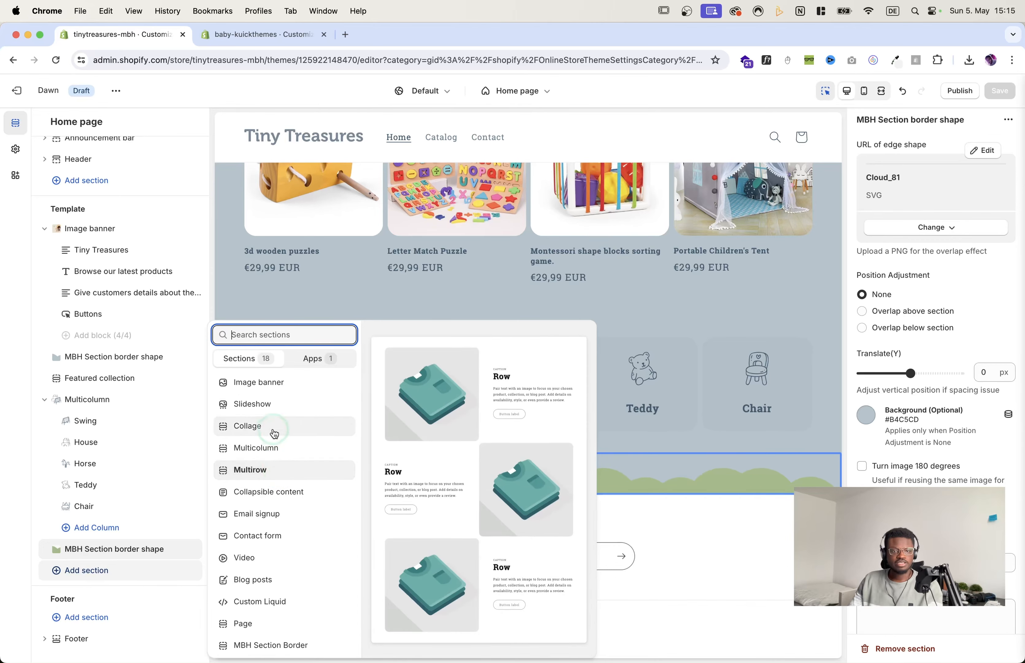
scroll(275, 460, up, 2)
scroll(272, 461, up, 4)
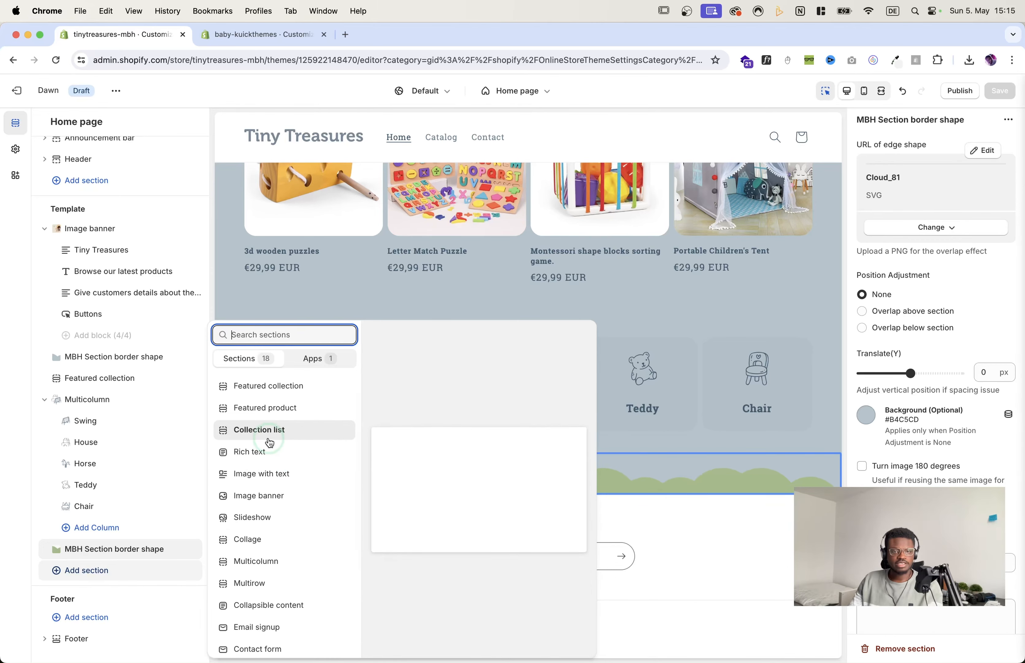
scroll(266, 468, down, 1)
scroll(265, 469, down, 5)
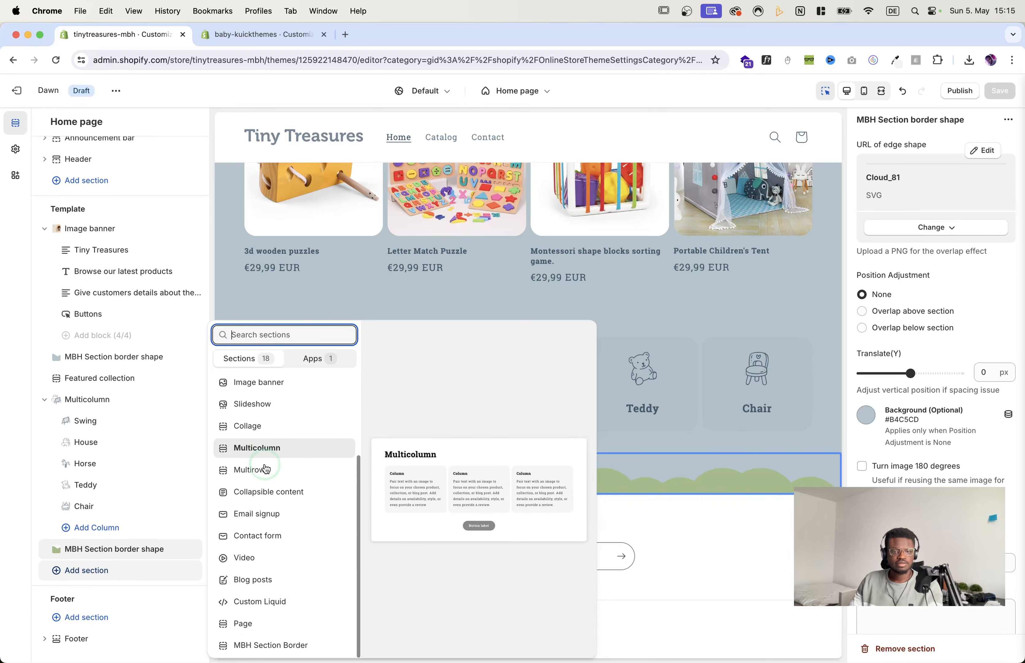
scroll(266, 469, up, 4)
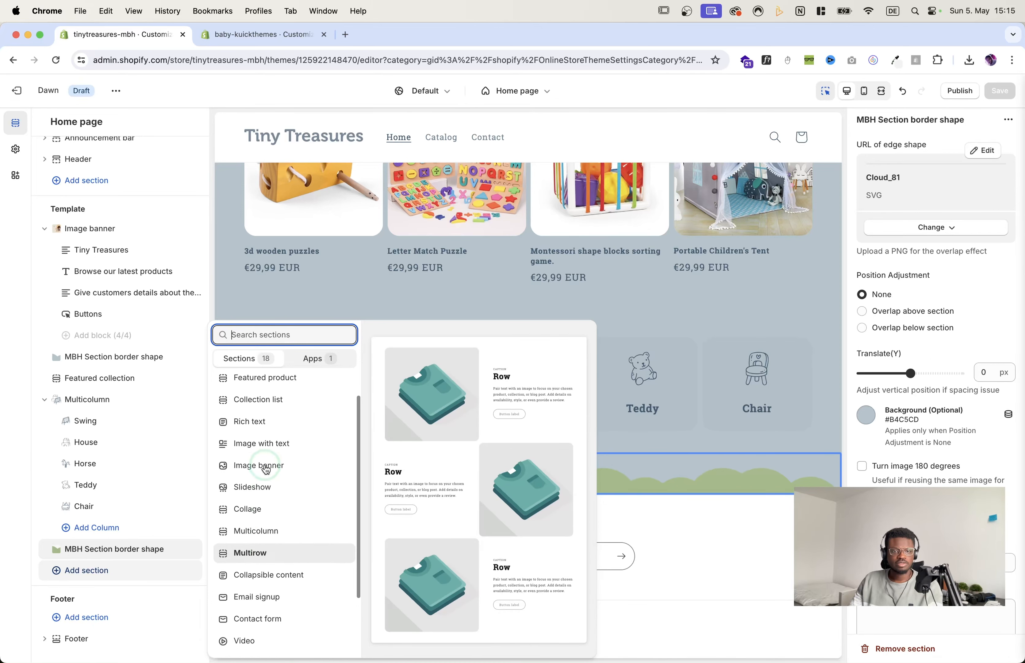
click(267, 448)
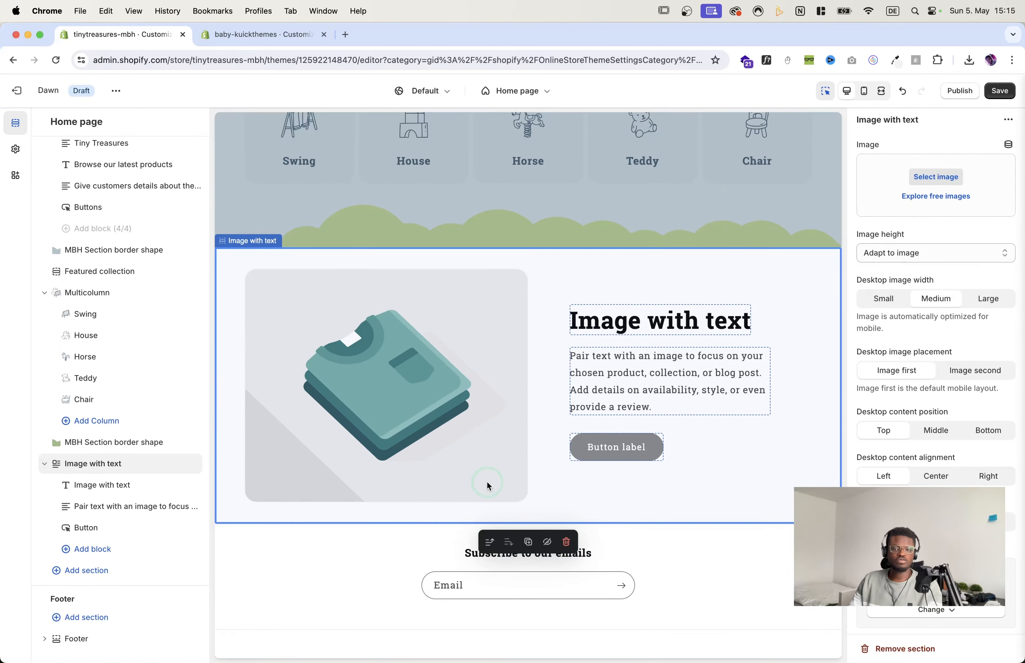
Step: Duplicate the Image with text section, set the copy's desktop image placement to Image second, and save
click(529, 542)
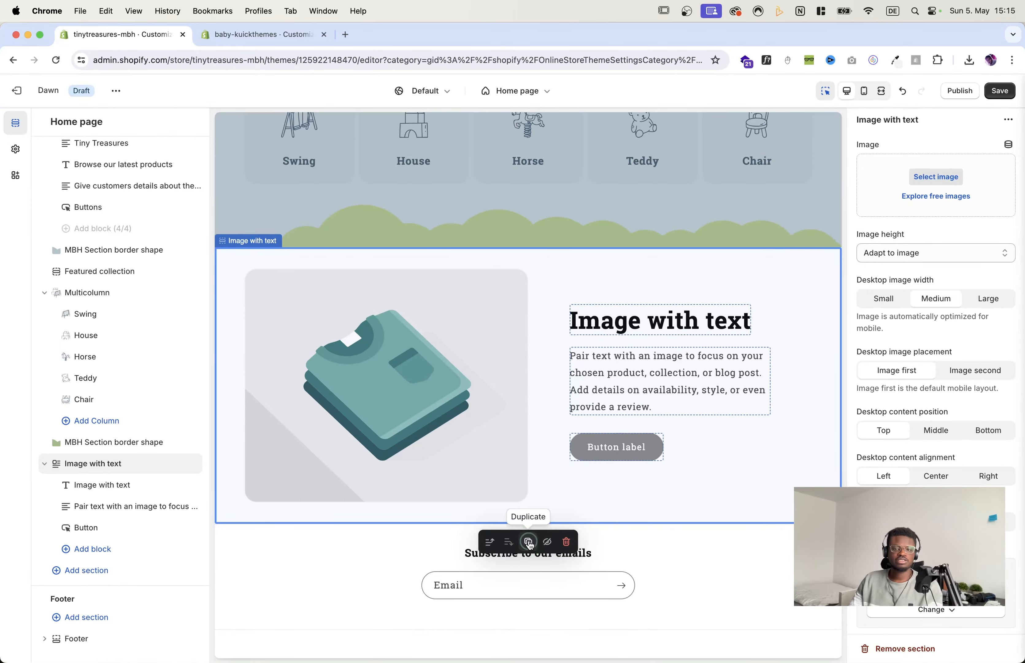
click(567, 473)
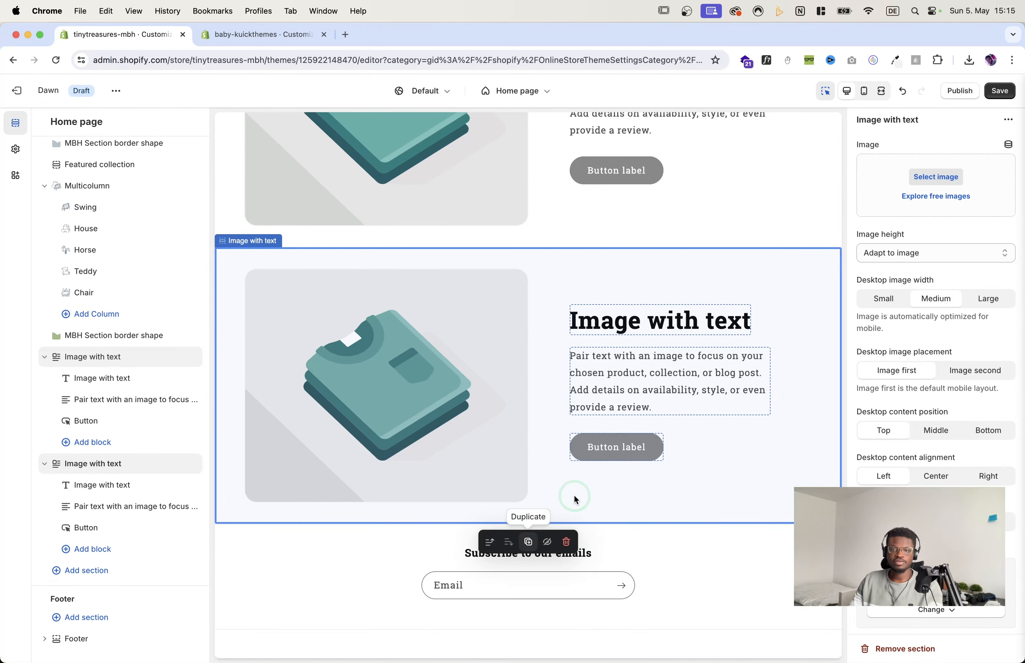
click(974, 372)
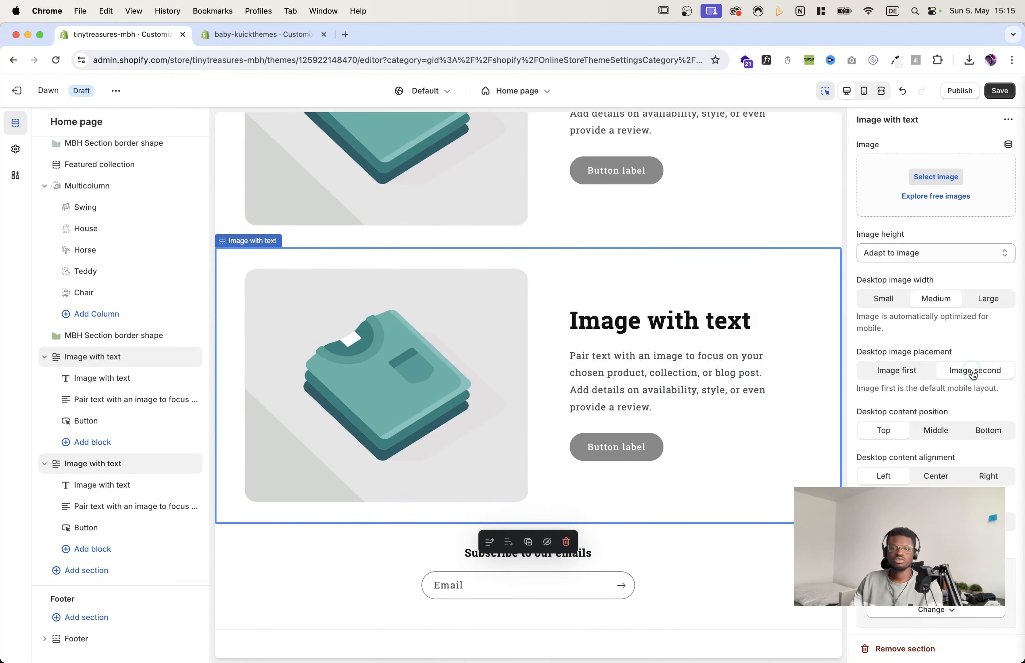
scroll(599, 404, up, 3)
click(521, 438)
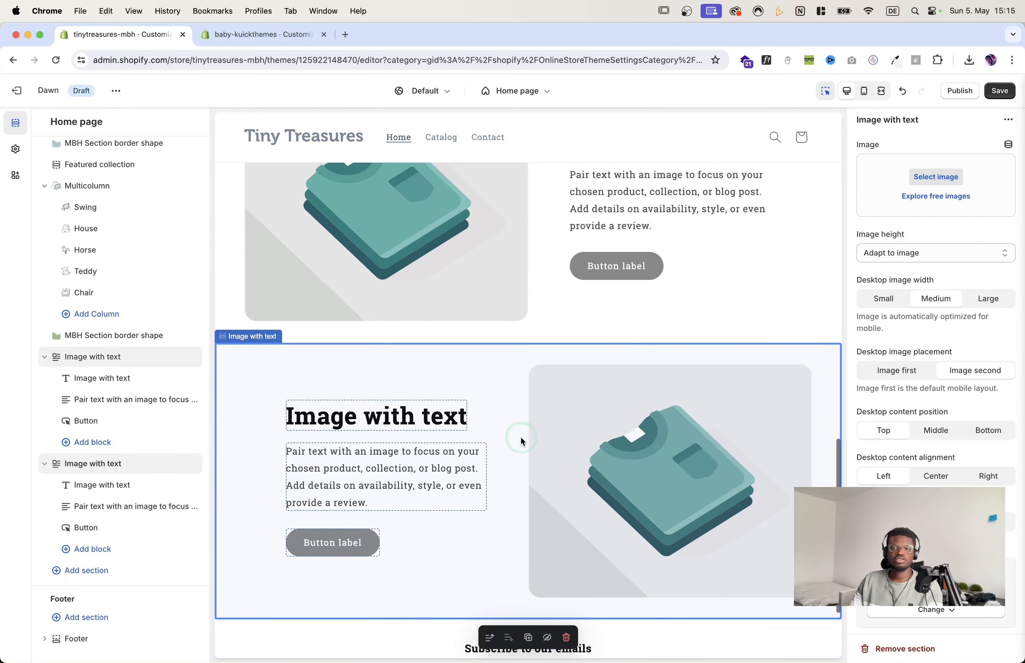
click(991, 90)
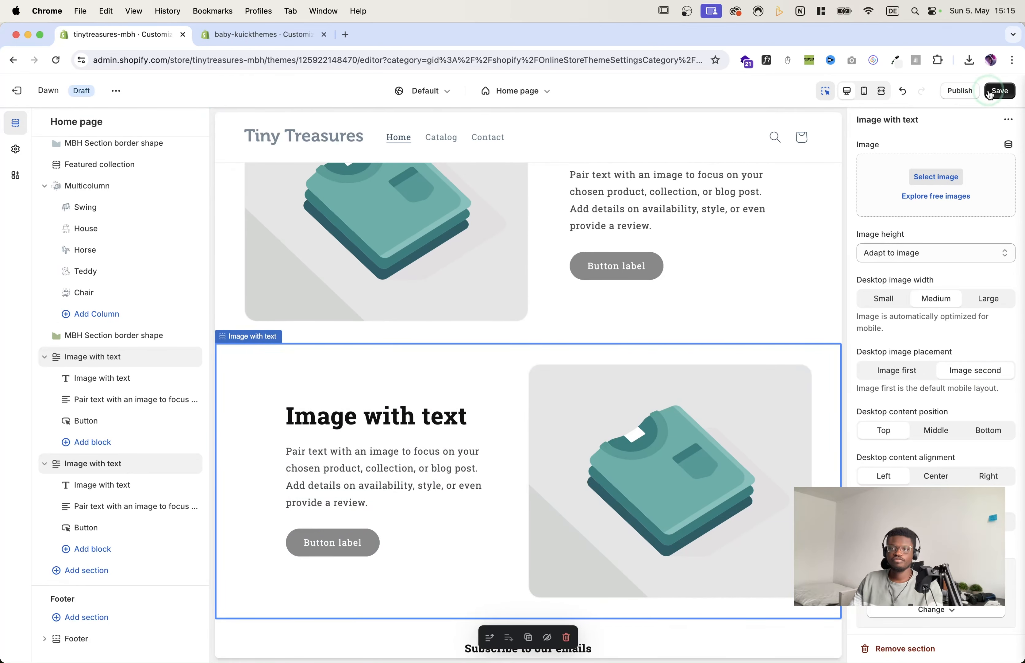
Step: Open the settings of the first Image with text section at its color scheme options
scroll(696, 254, up, 4)
click(697, 255)
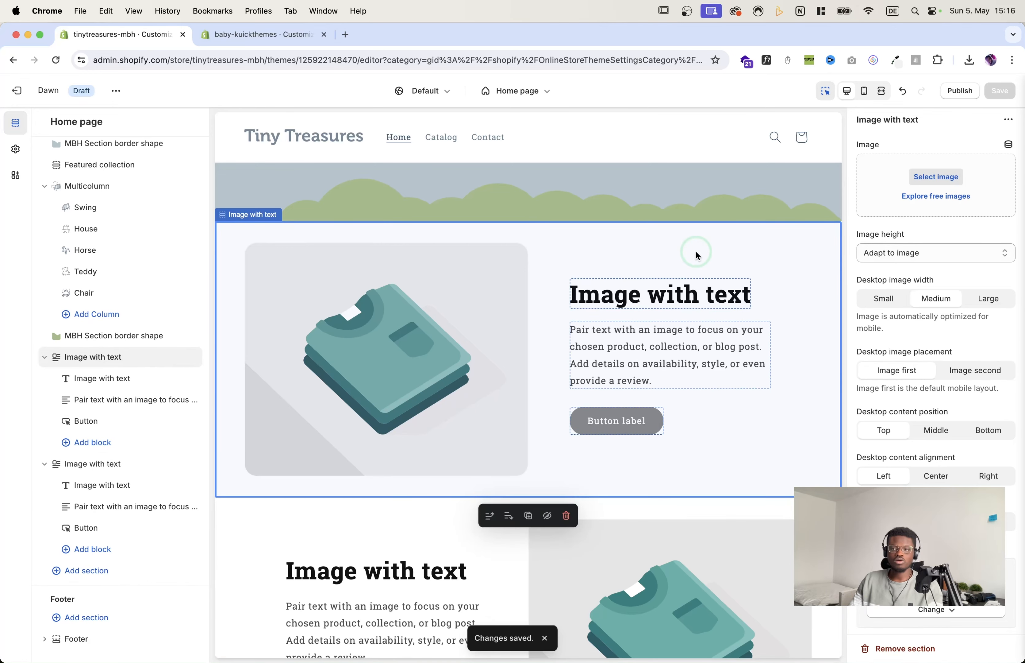
scroll(965, 385, down, 4)
scroll(959, 384, down, 2)
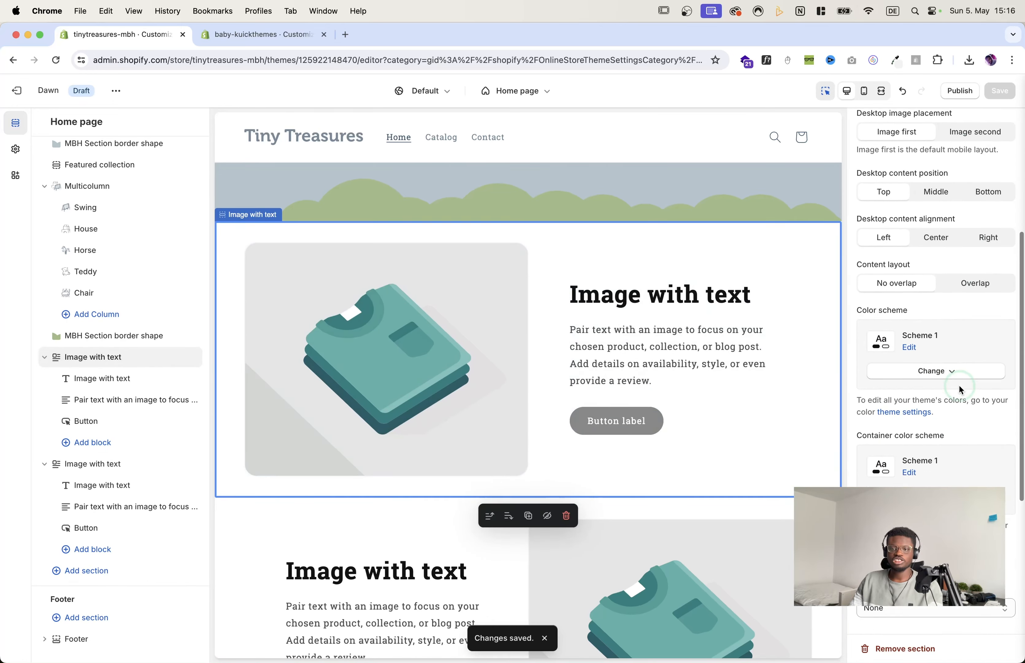
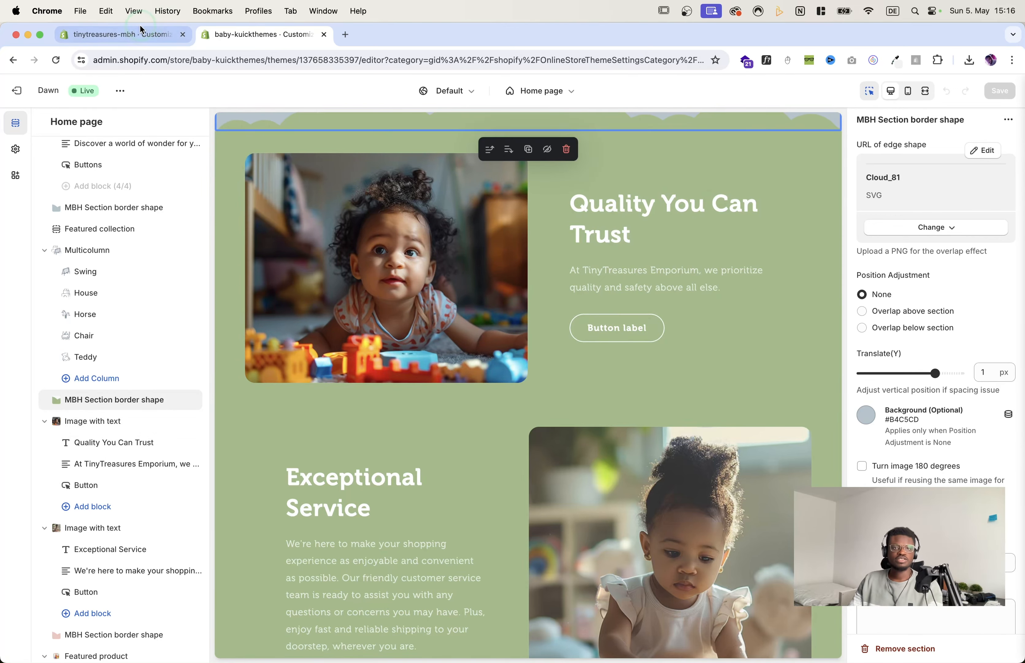
Step: Edit the color scheme of the first Image with text section in the tinytreasures-mbh theme, setting Scheme 12's text color to #FFF
click(133, 38)
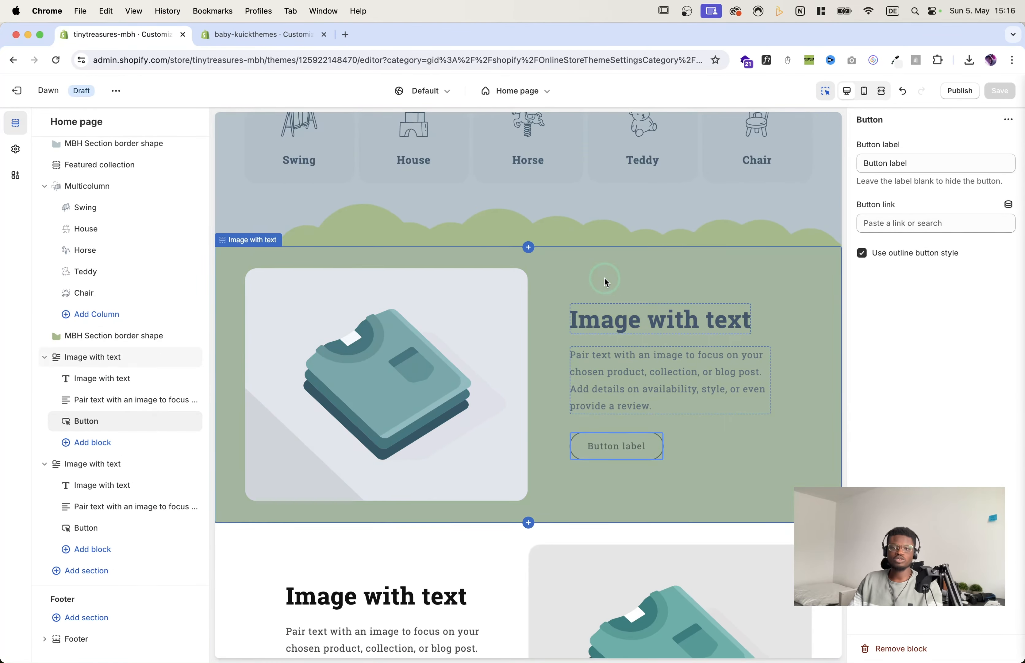
scroll(605, 278, down, 3)
click(93, 356)
scroll(933, 345, down, 5)
click(933, 198)
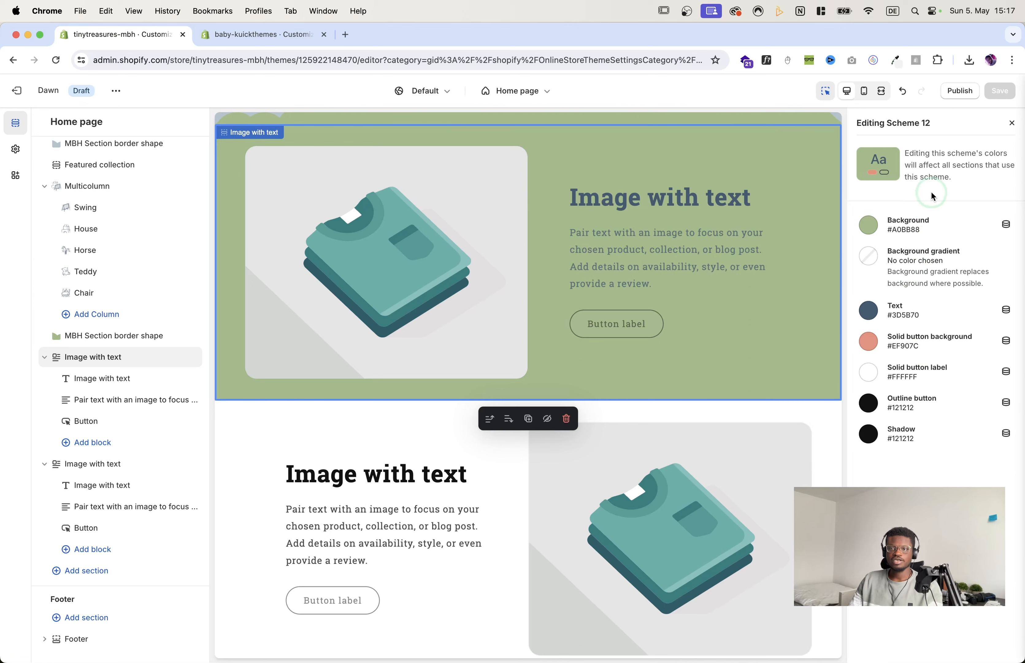
click(874, 312)
text(FFF)
key(Return)
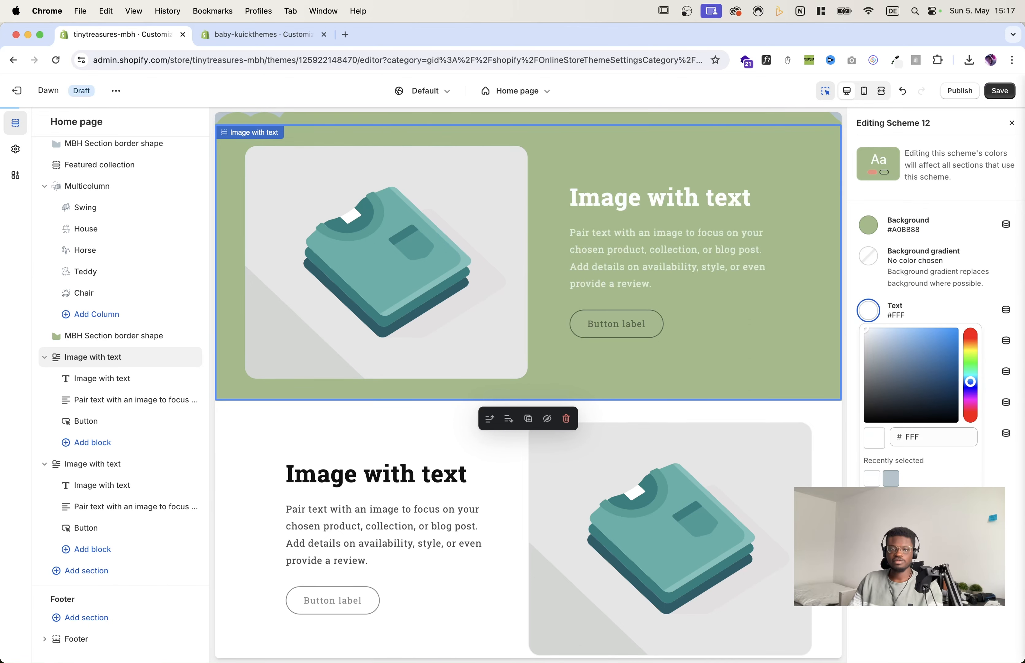
click(884, 517)
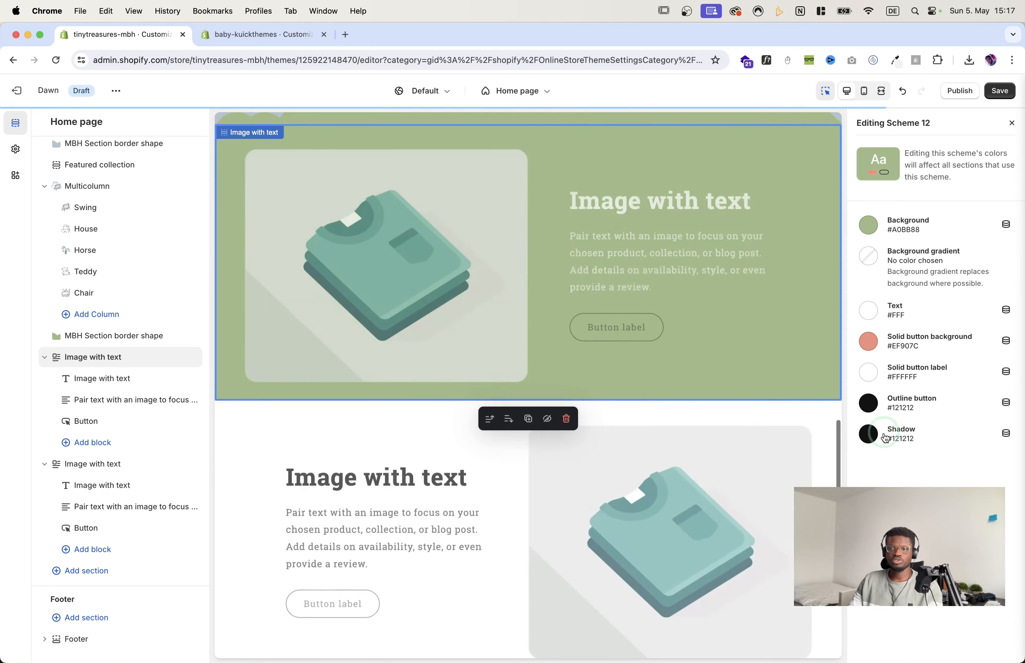
Step: Set Scheme 12's outline button color to #FFF and save the theme
click(868, 402)
text(FFF)
key(Return)
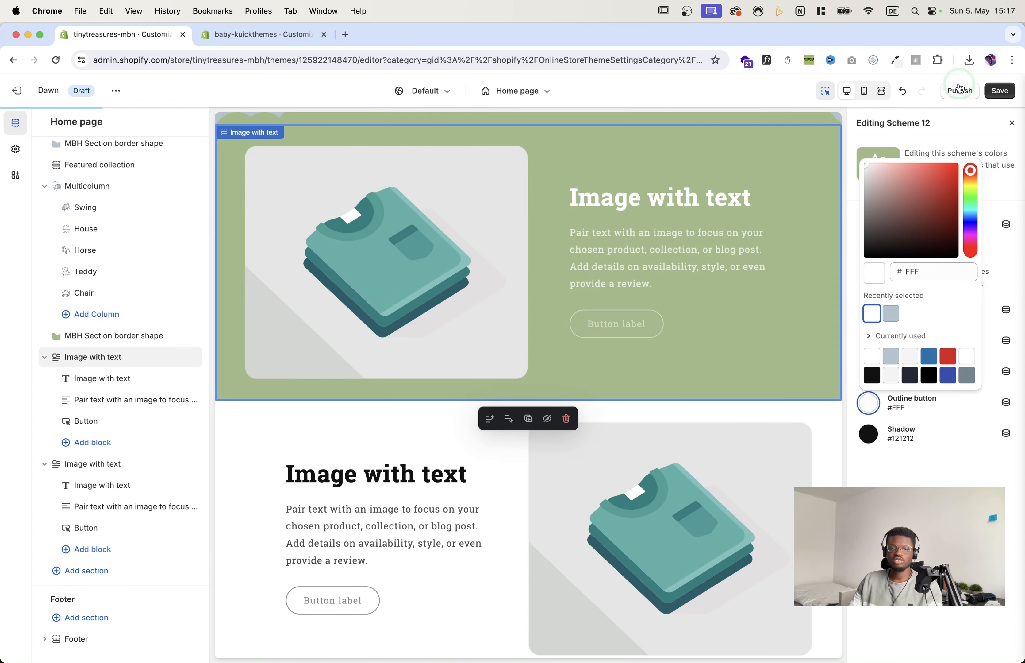
click(991, 100)
Step: Change the second Image with text section's color scheme to Scheme 12
click(92, 463)
scroll(914, 309, down, 5)
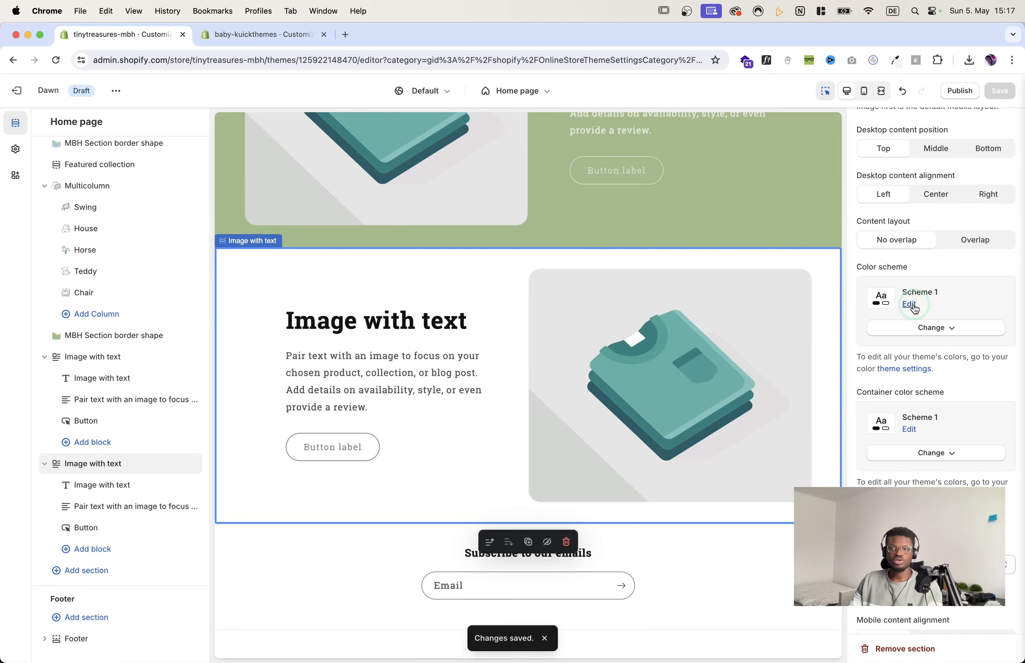
click(914, 308)
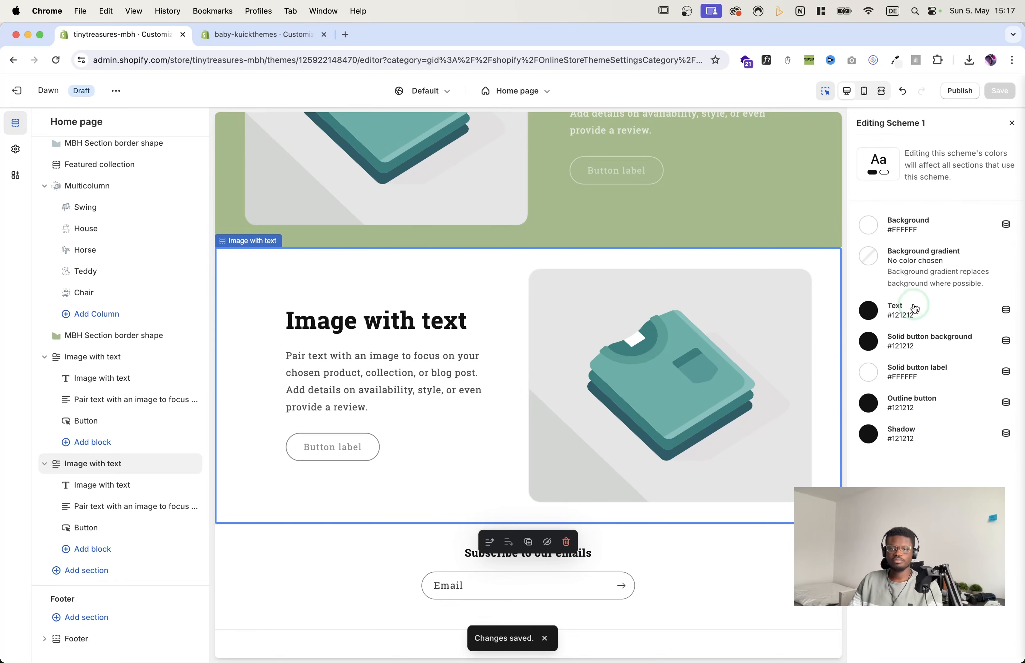
click(1012, 123)
click(898, 337)
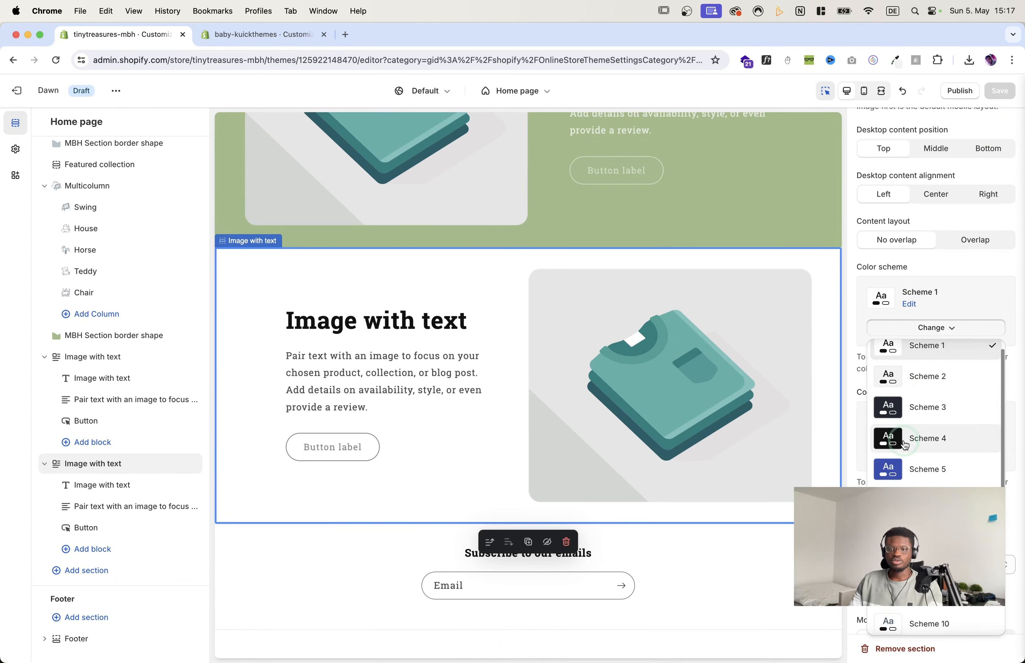
scroll(908, 429, down, 3)
click(916, 608)
Step: Set the second Image with text section's container color scheme to Scheme 12 and save the changes
click(936, 453)
scroll(930, 430, down, 3)
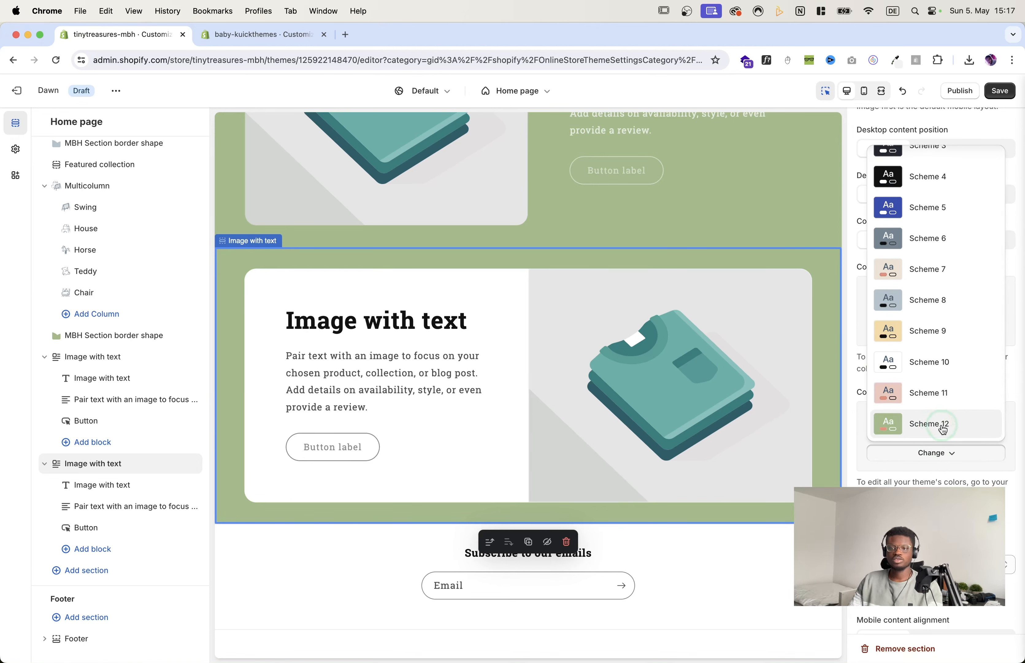
click(943, 427)
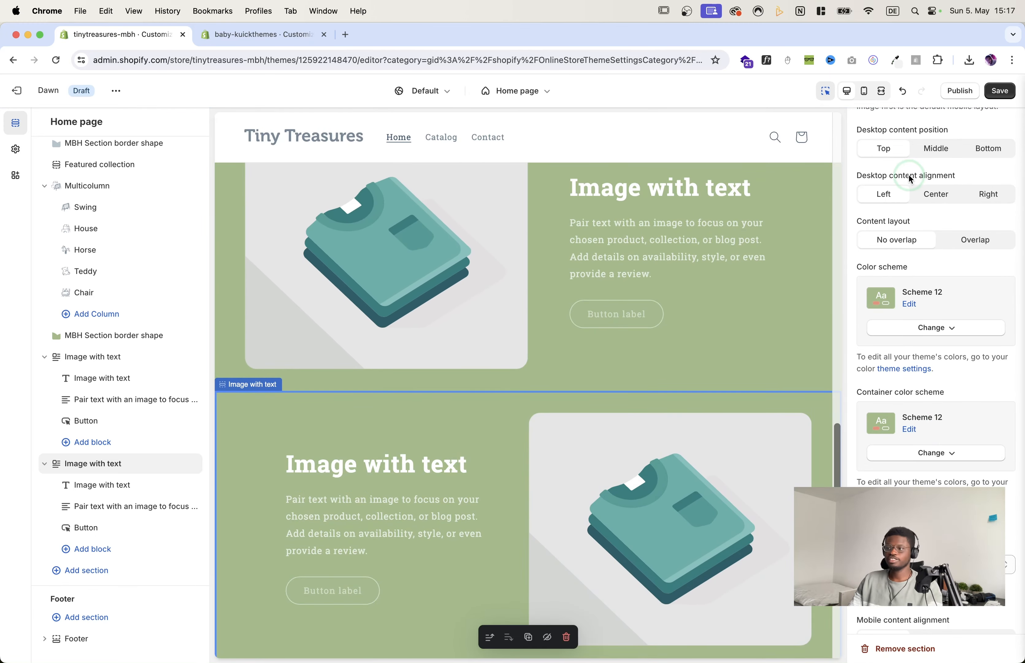
click(1001, 153)
click(1001, 92)
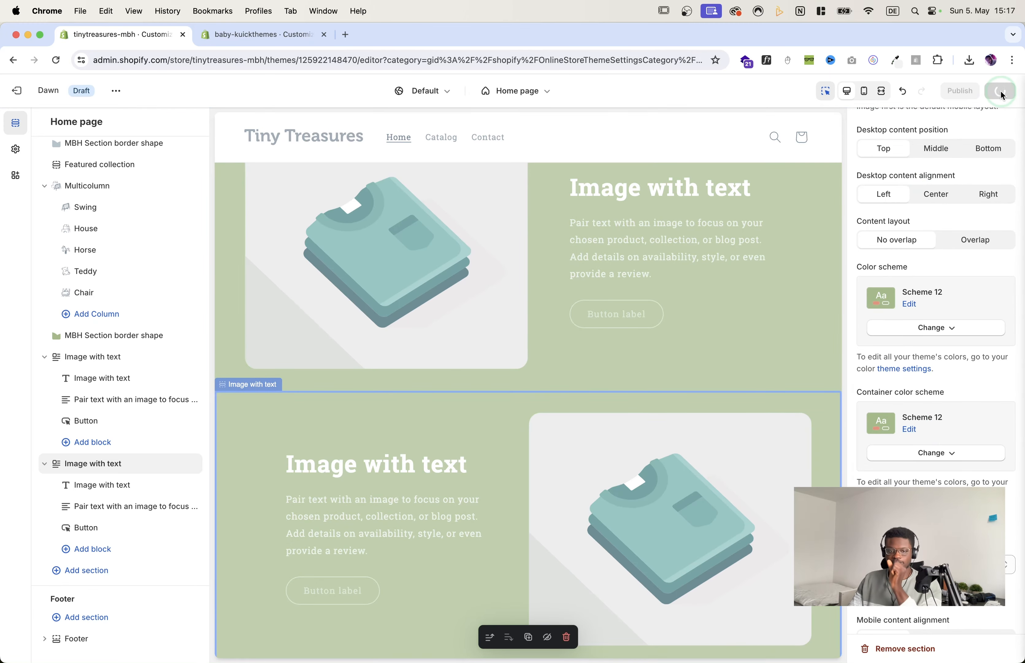
scroll(600, 250, down, 4)
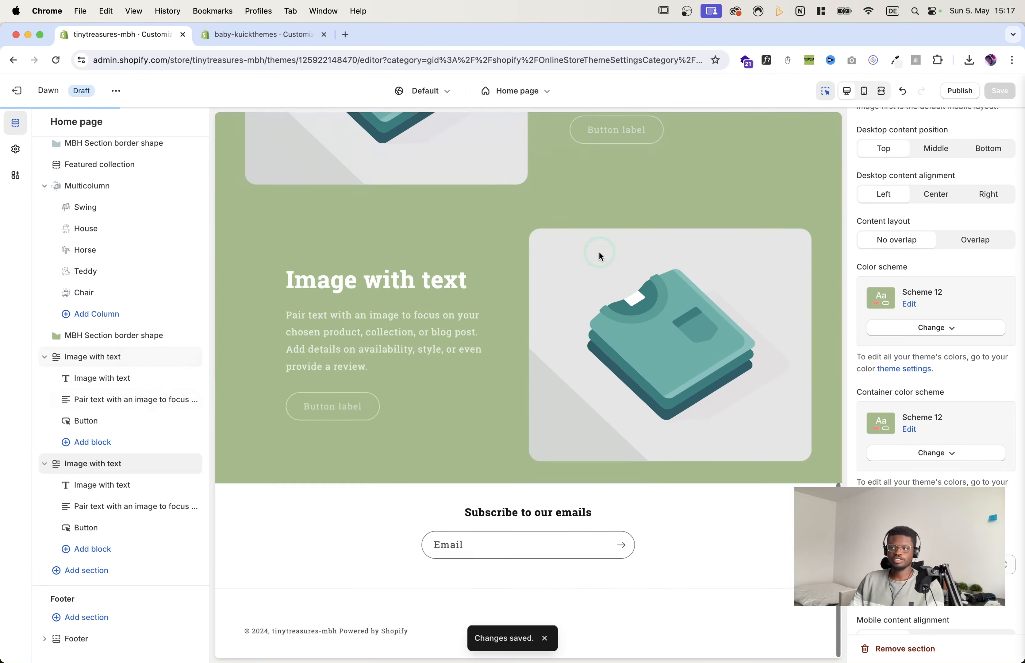
scroll(600, 251, up, 3)
scroll(600, 251, up, 2)
scroll(603, 249, down, 4)
Step: Upload the PNG ending in _3 of the toddler with toys from the MBH - Tutorial folder as the first Image with text section's image
scroll(607, 246, up, 5)
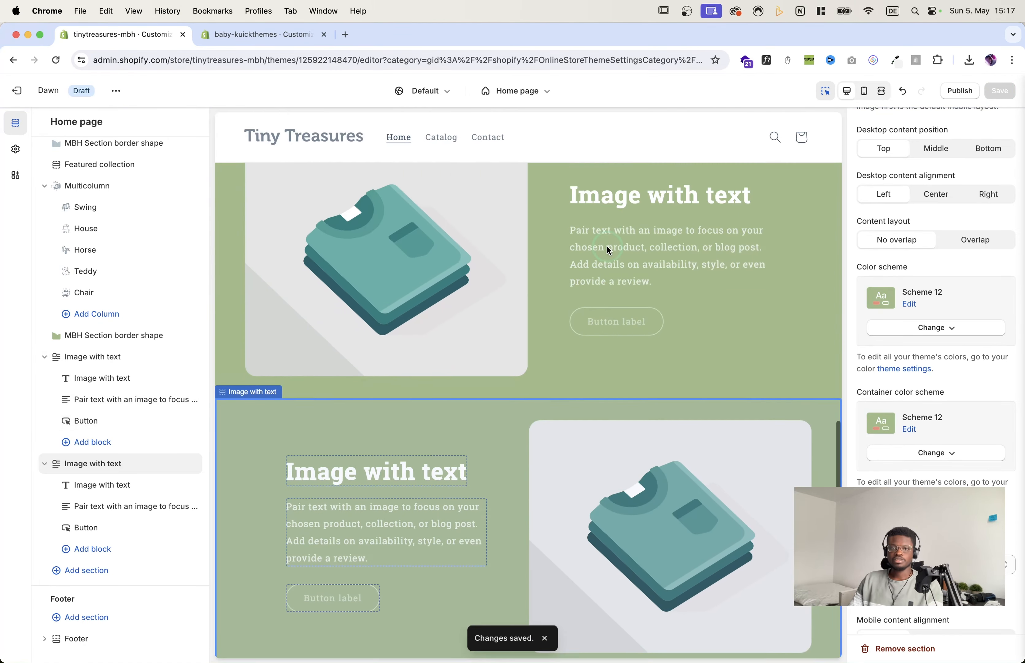
scroll(607, 245, up, 1)
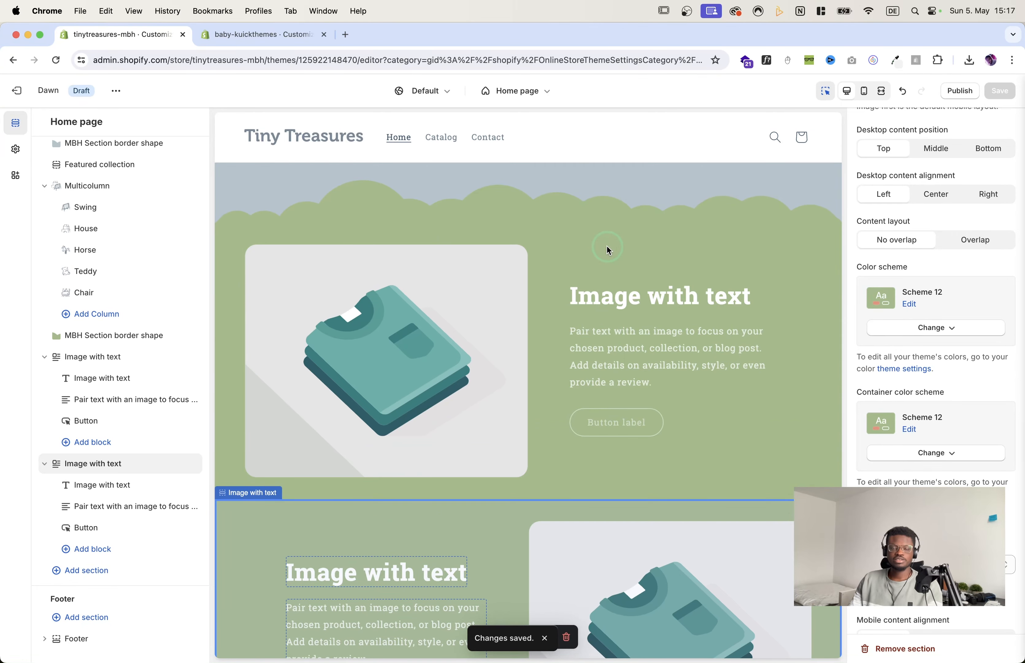
click(646, 250)
scroll(915, 230, down, 1)
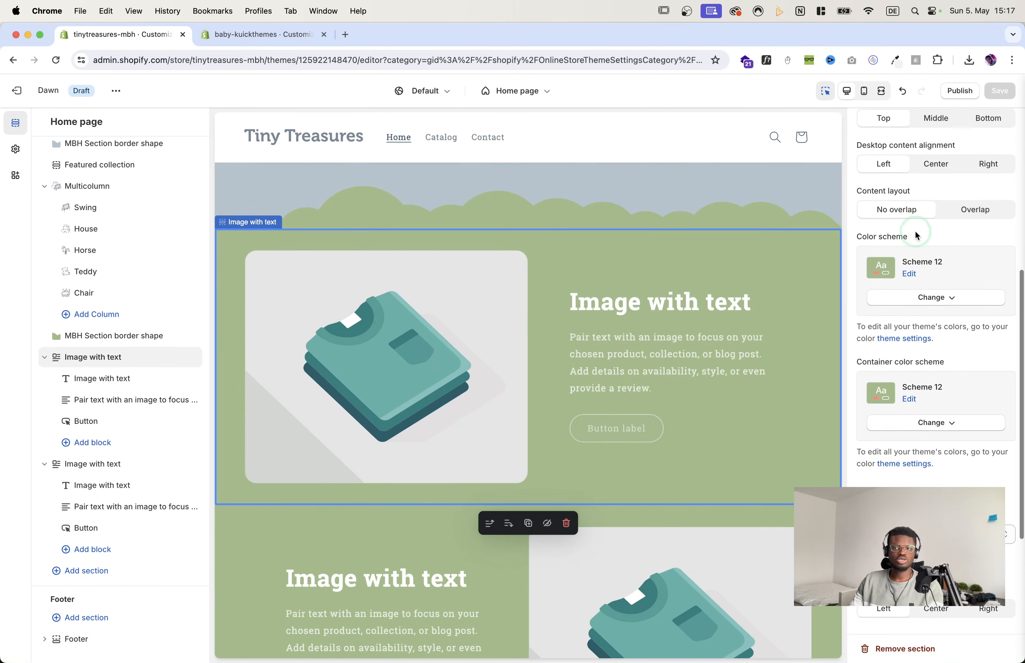
scroll(915, 235, up, 7)
click(936, 177)
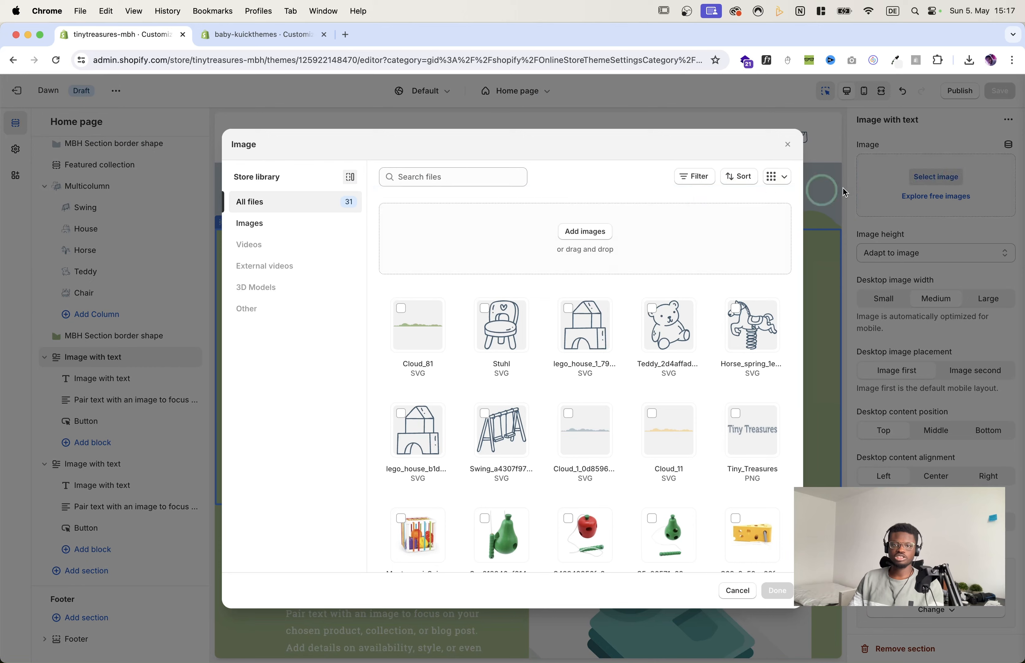
click(582, 231)
scroll(450, 340, down, 10)
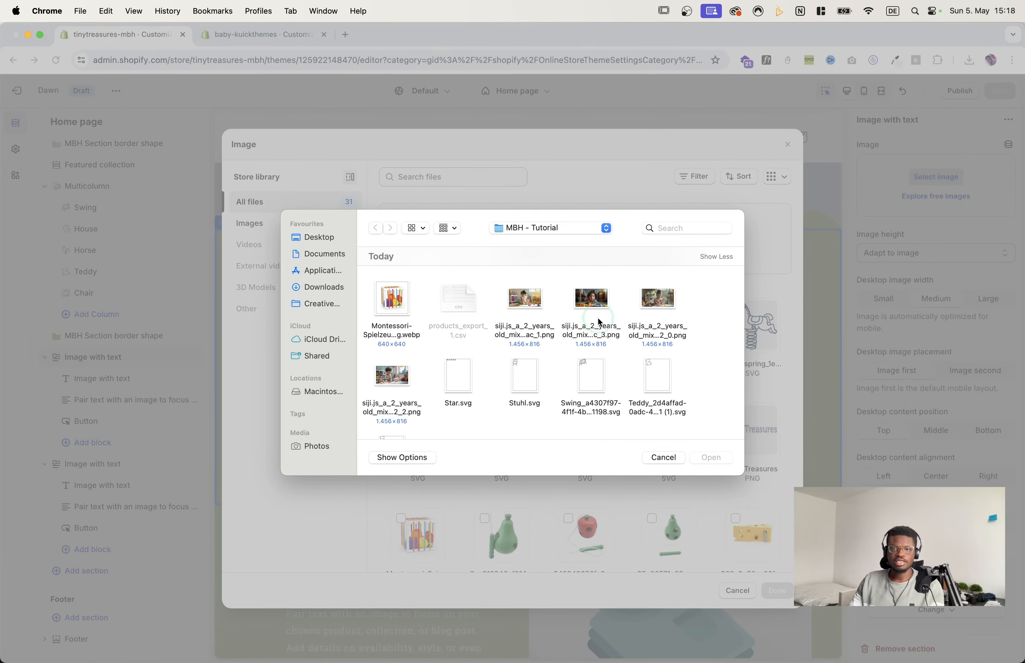
double_click(591, 298)
click(777, 590)
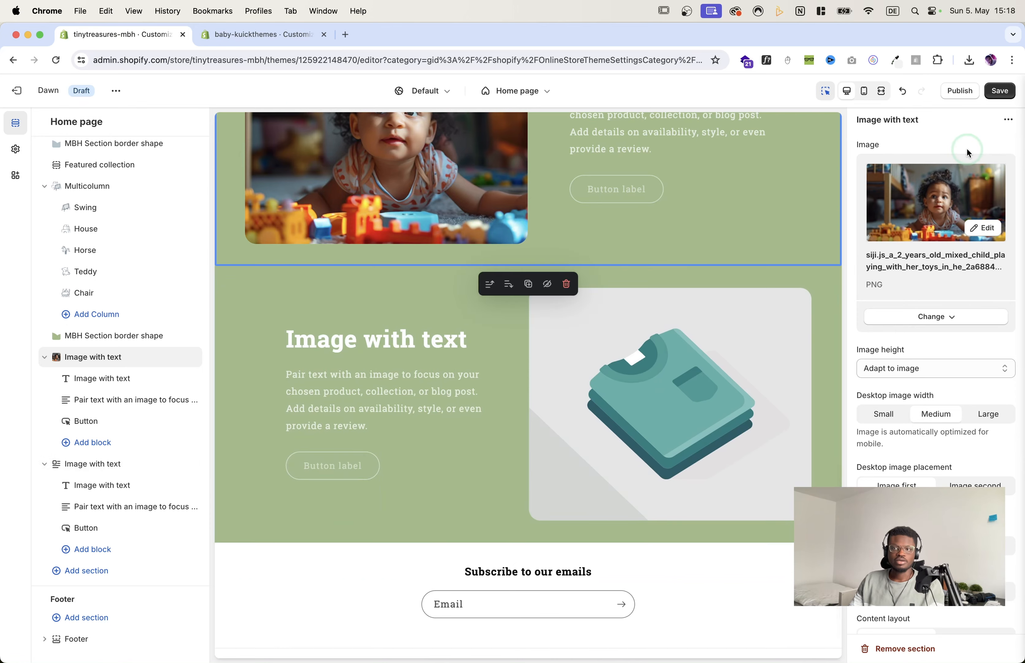
Step: Save the theme, upload the PNG of the toddler in white with toys as the second Image with text section's image, and save again
click(1003, 92)
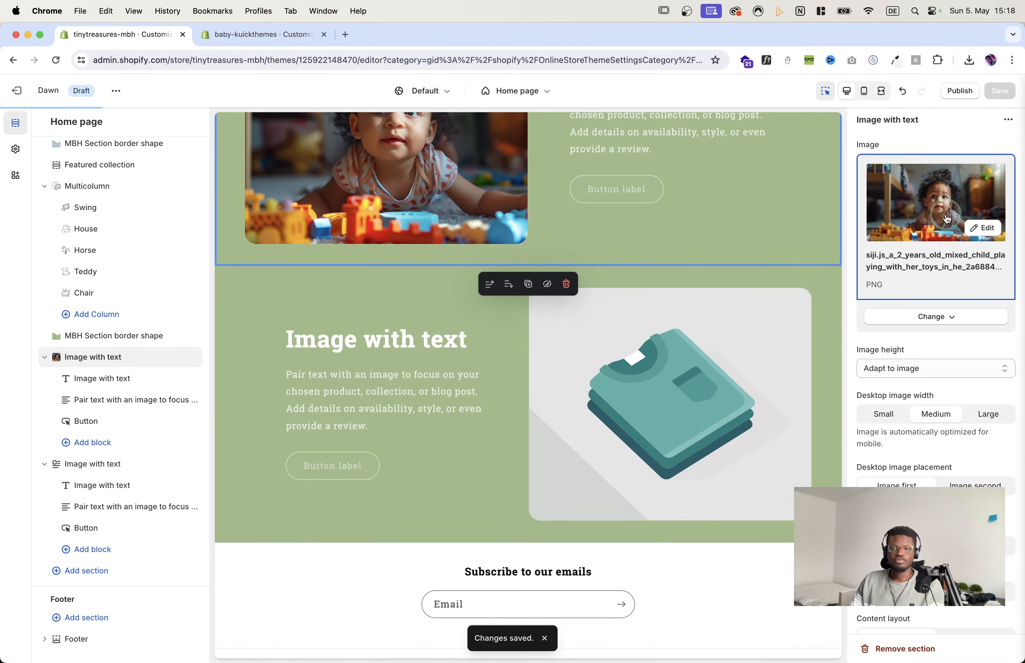
click(831, 289)
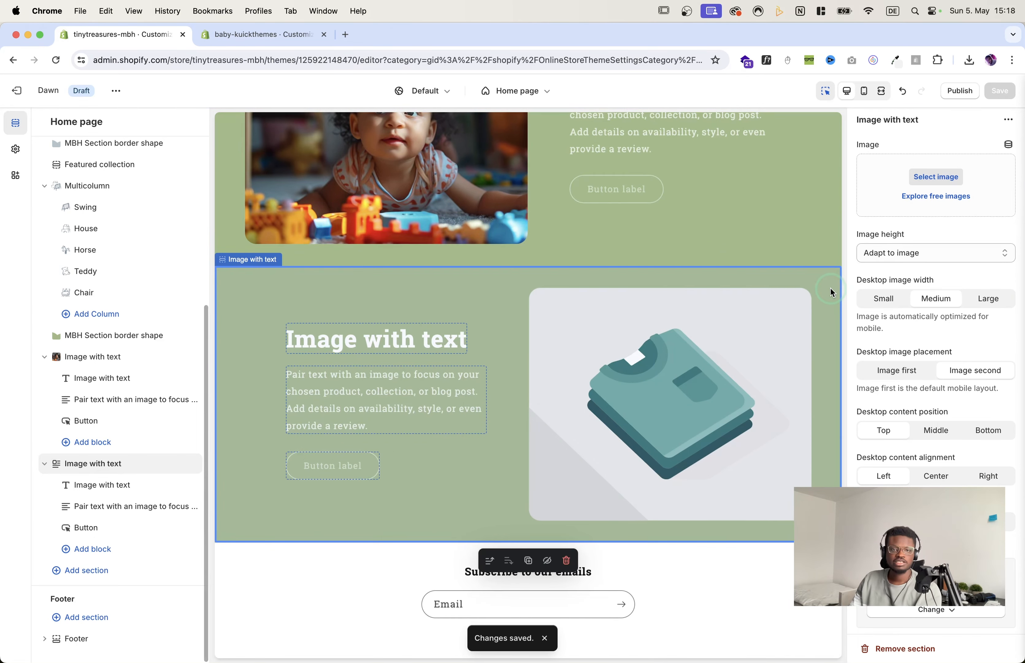
click(947, 177)
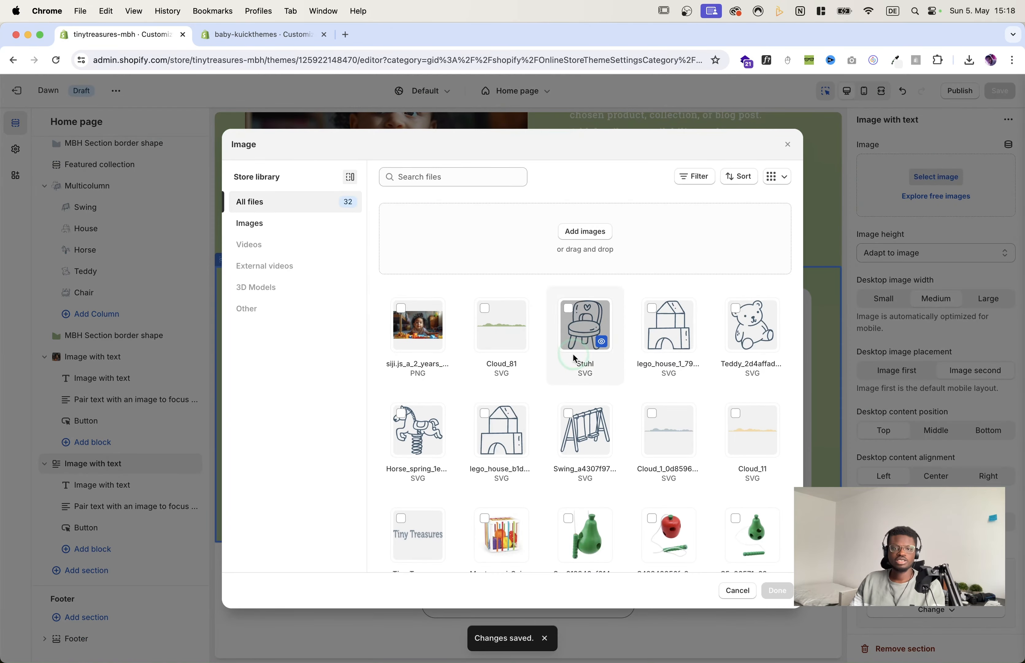
click(584, 241)
click(710, 459)
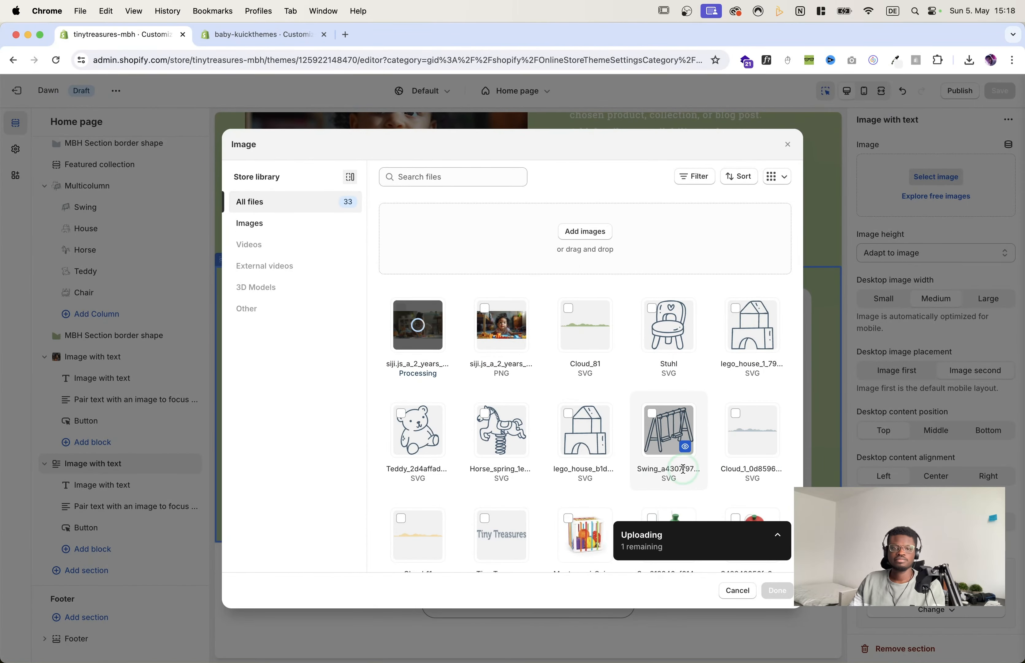
scroll(685, 466, down, 3)
click(783, 592)
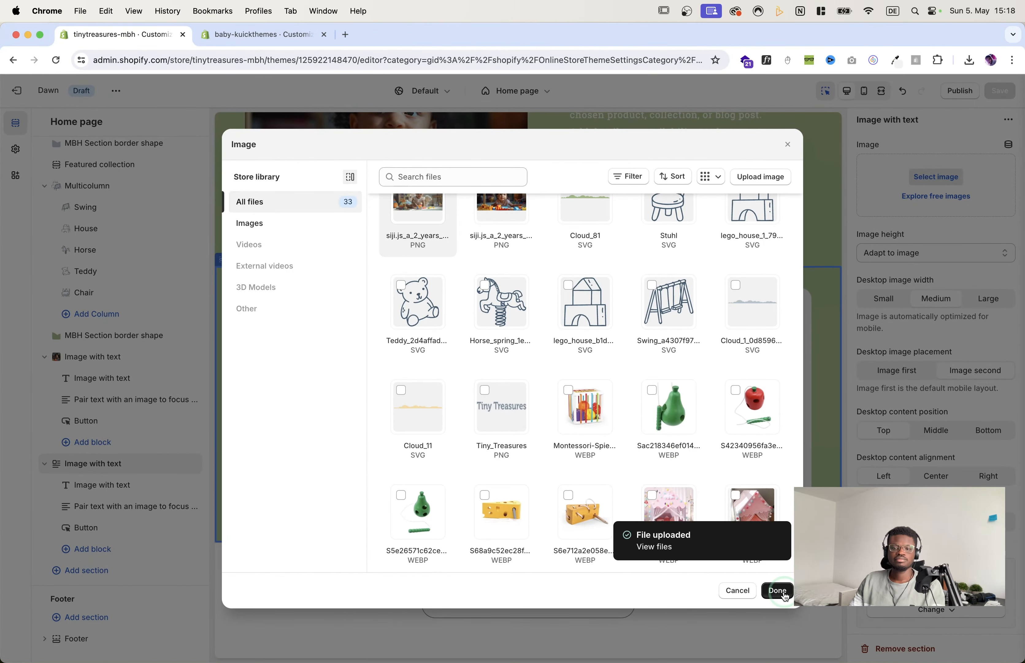
click(778, 591)
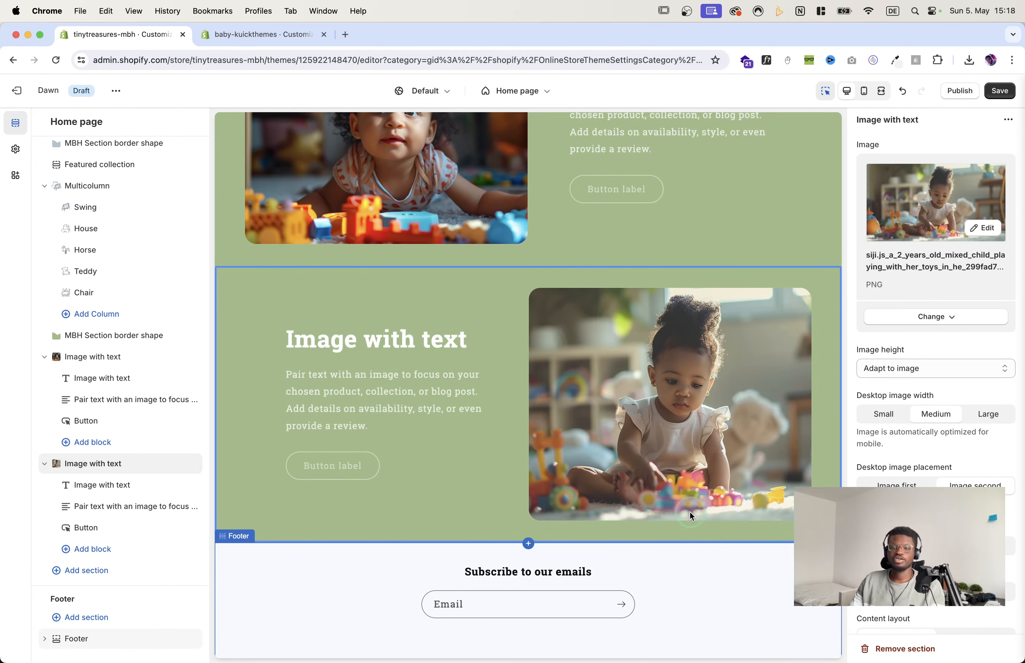
scroll(689, 510, down, 1)
click(928, 137)
click(997, 91)
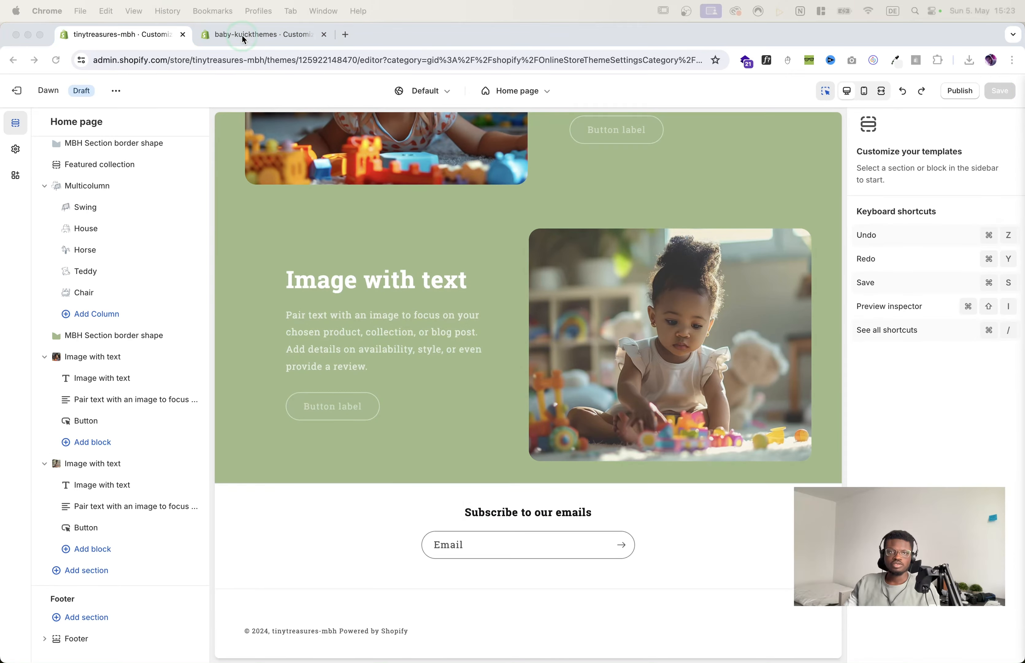
Step: Check the reference store's Featured product area and add an MBH Section Border section below the second Image with text section
click(229, 35)
scroll(508, 237, up, 3)
scroll(508, 237, up, 3)
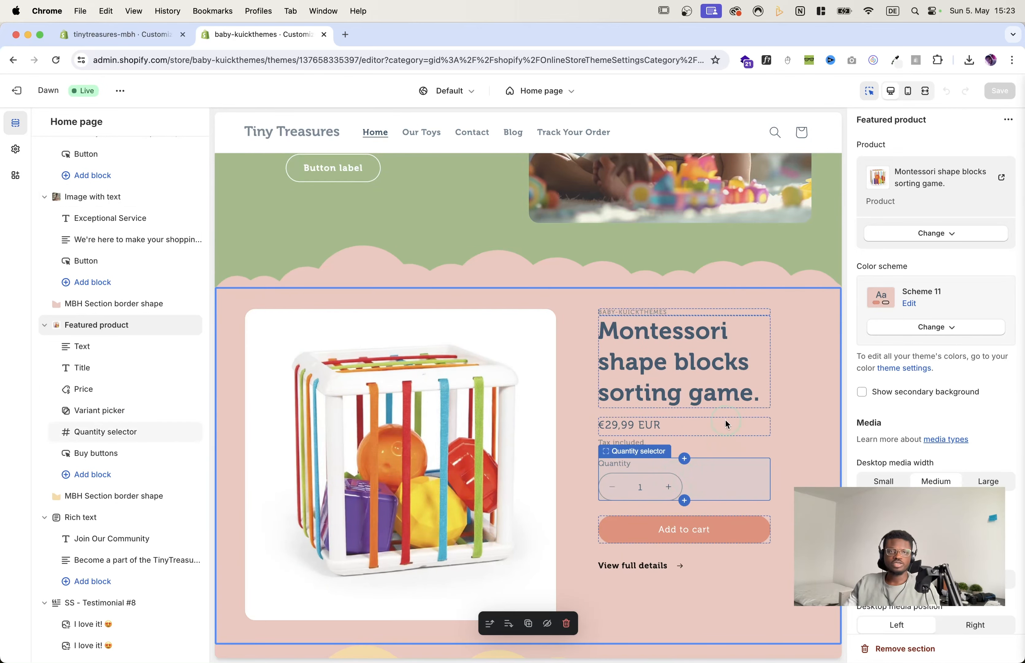
click(112, 34)
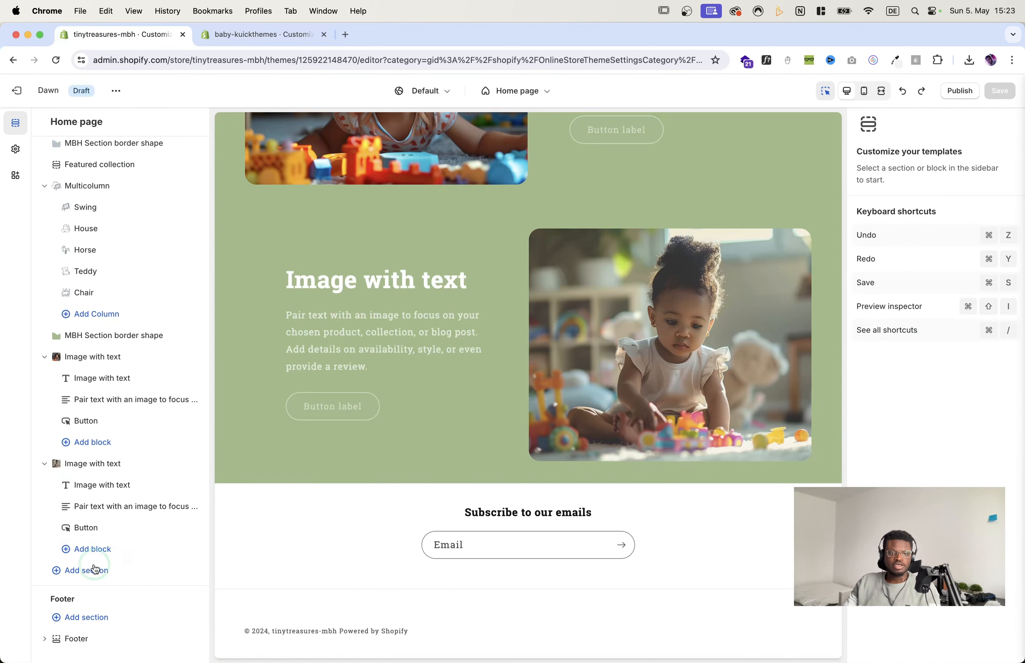
click(94, 571)
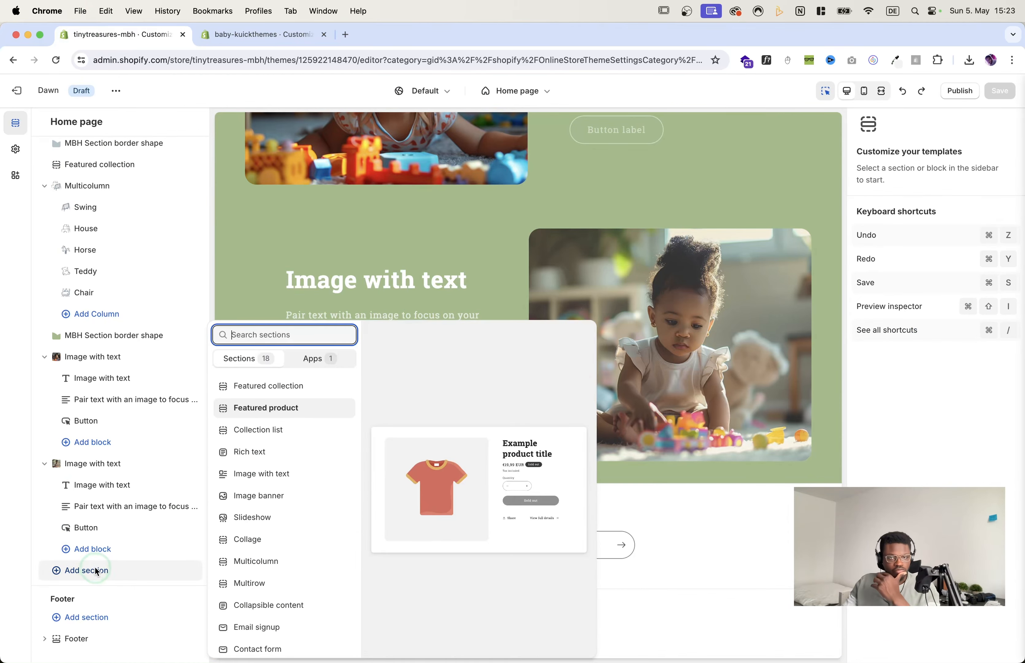
scroll(248, 535, down, 3)
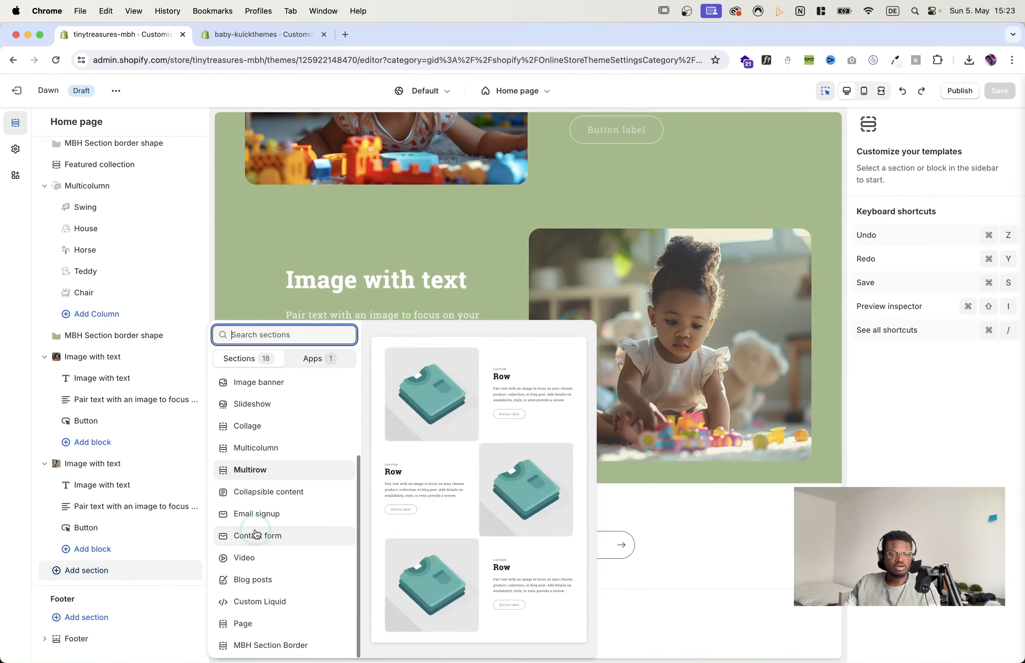
click(257, 646)
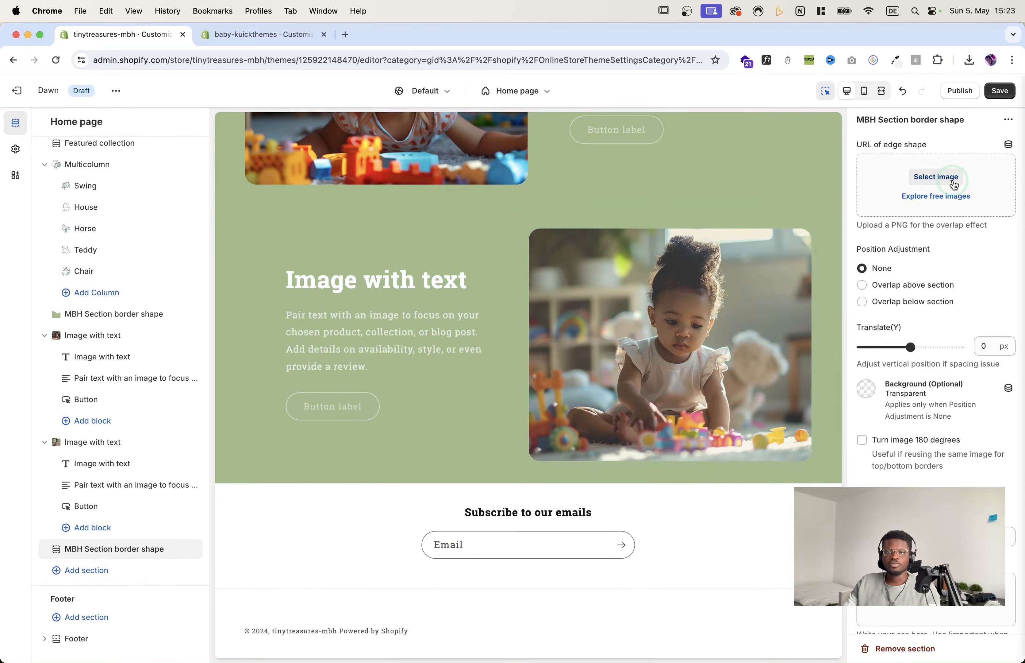
Step: Set the new border section's edge shape to the Cloud_91 SVG and its background to #A0BB88
click(936, 177)
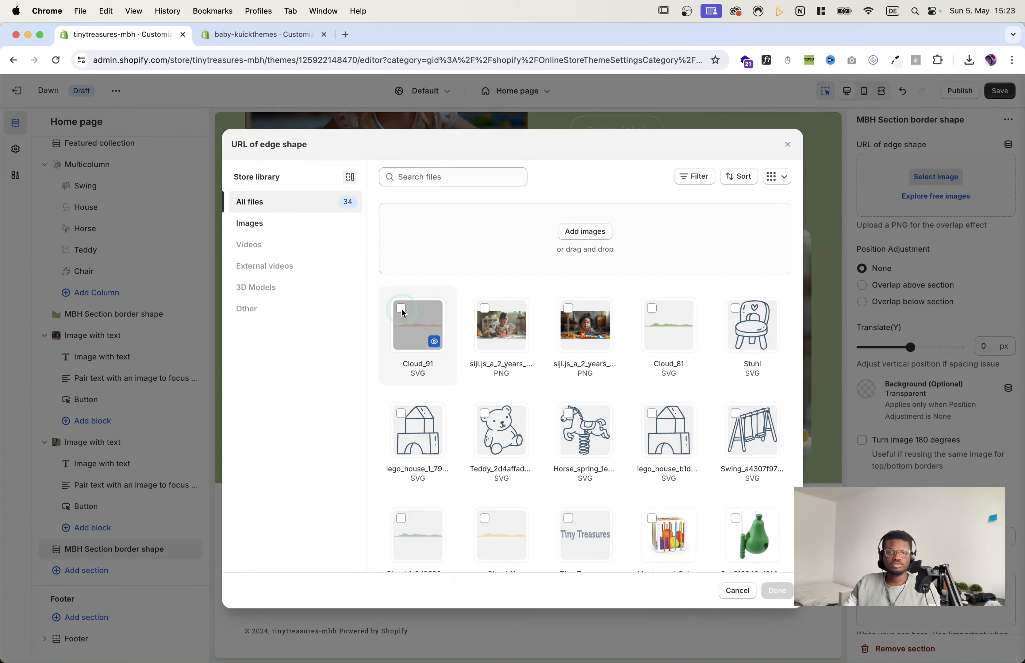
click(401, 309)
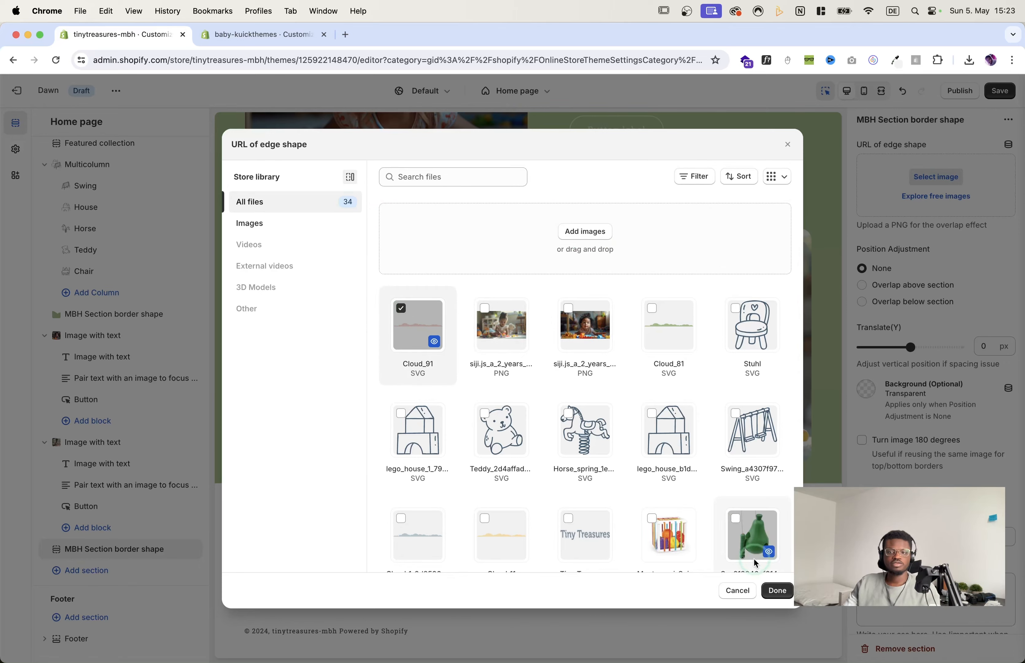
click(776, 590)
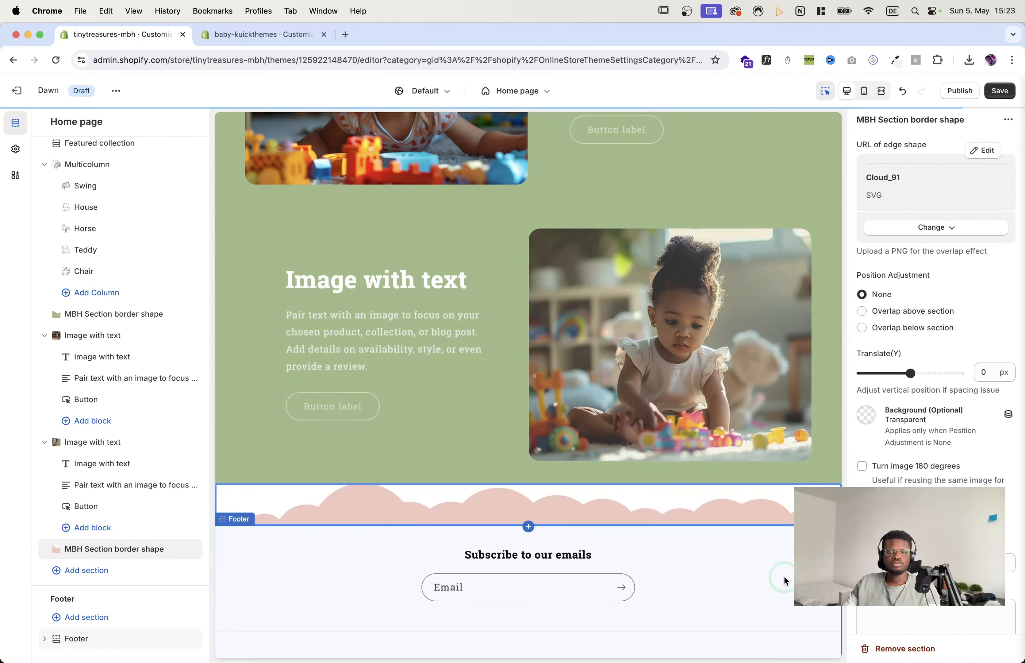
click(869, 420)
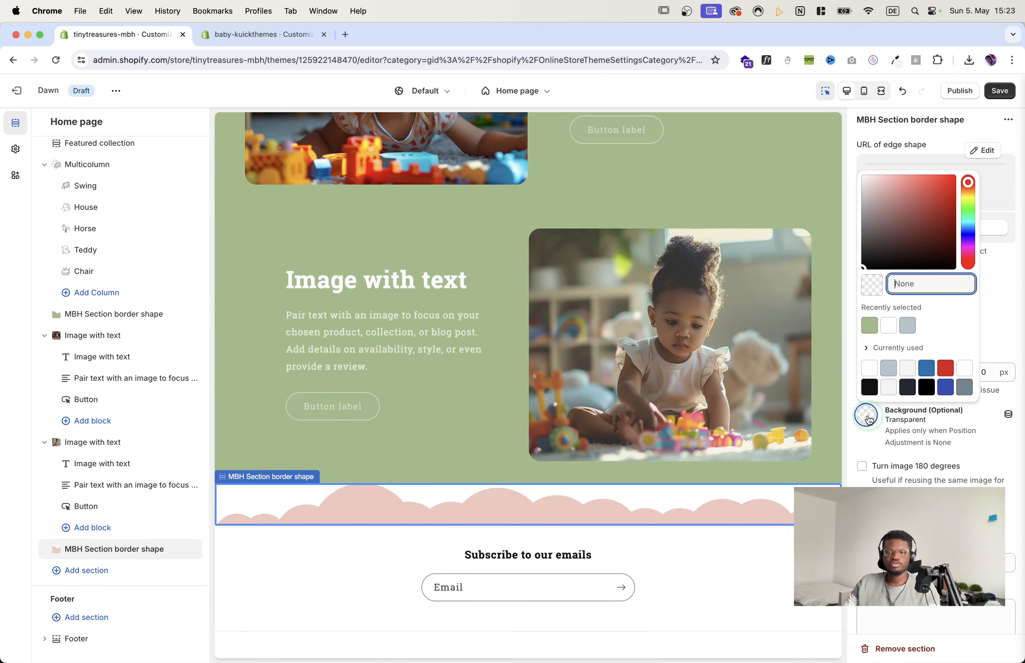
click(868, 331)
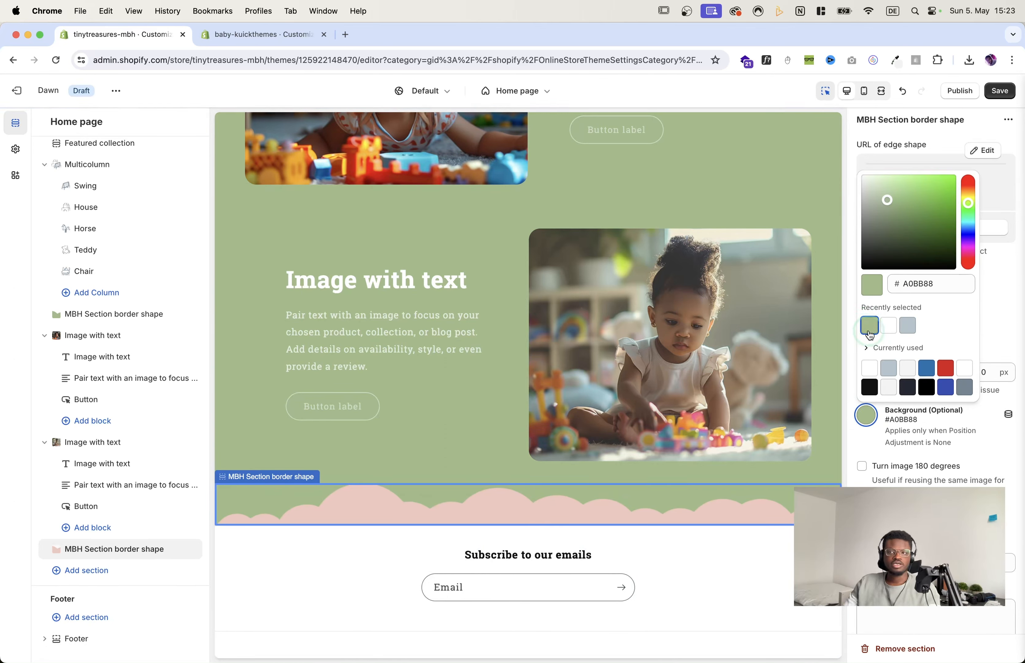
Step: Add a Featured product section below the pink cloud border, assign the 3d wooden puzzles product, and save the theme
click(95, 575)
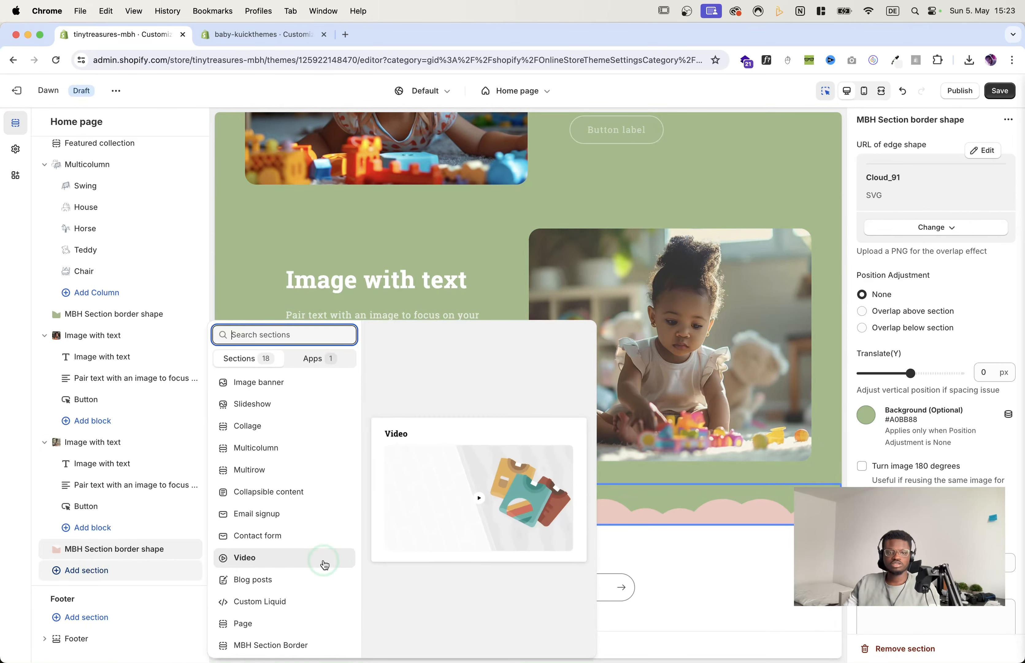
scroll(299, 541, up, 3)
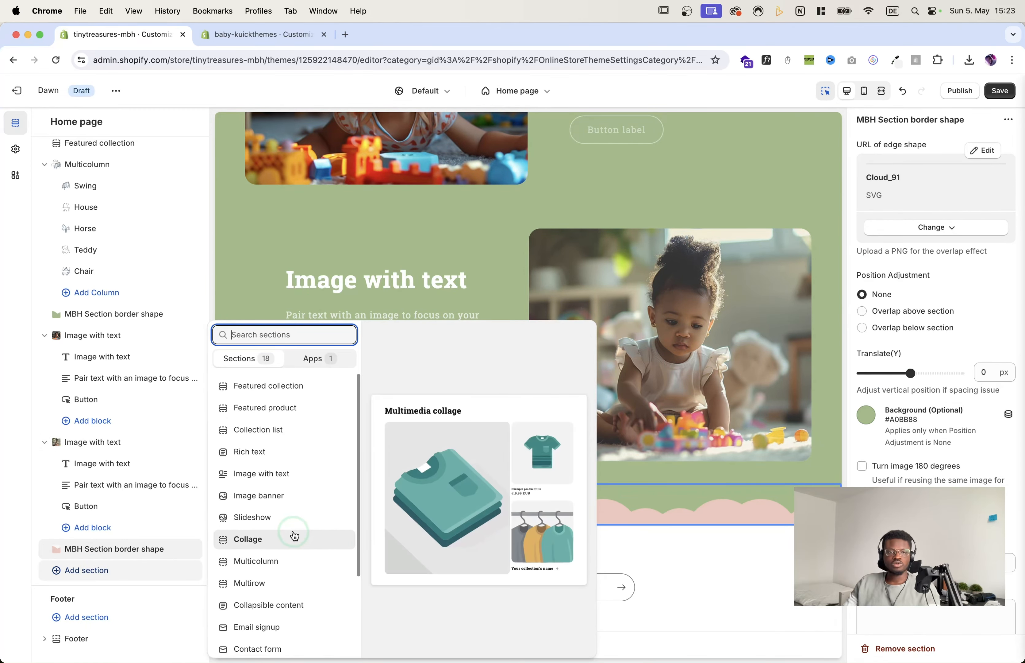
click(276, 409)
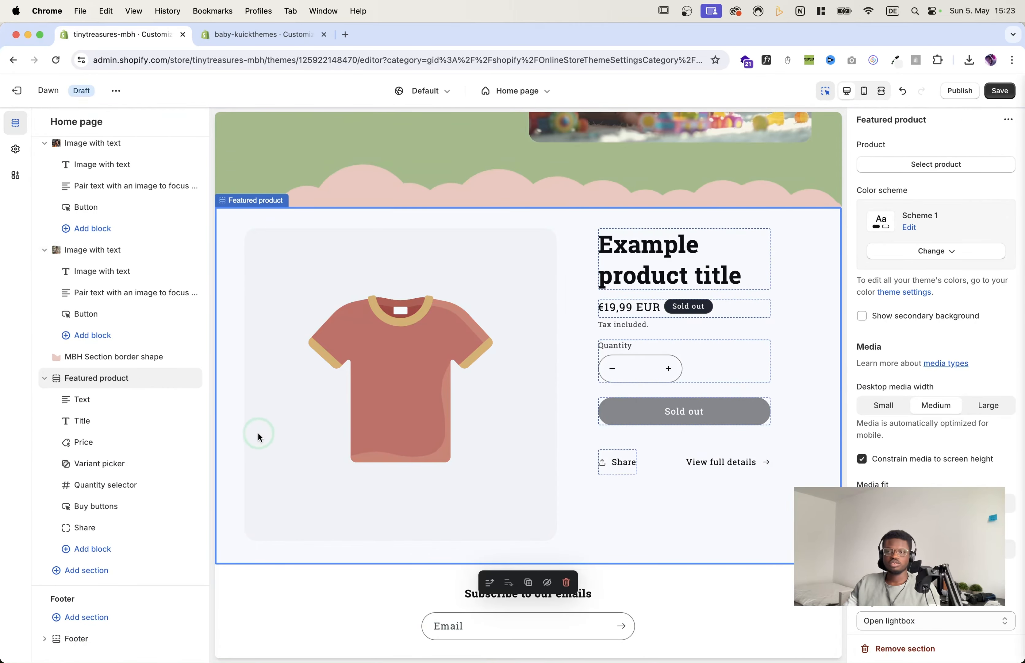
click(926, 172)
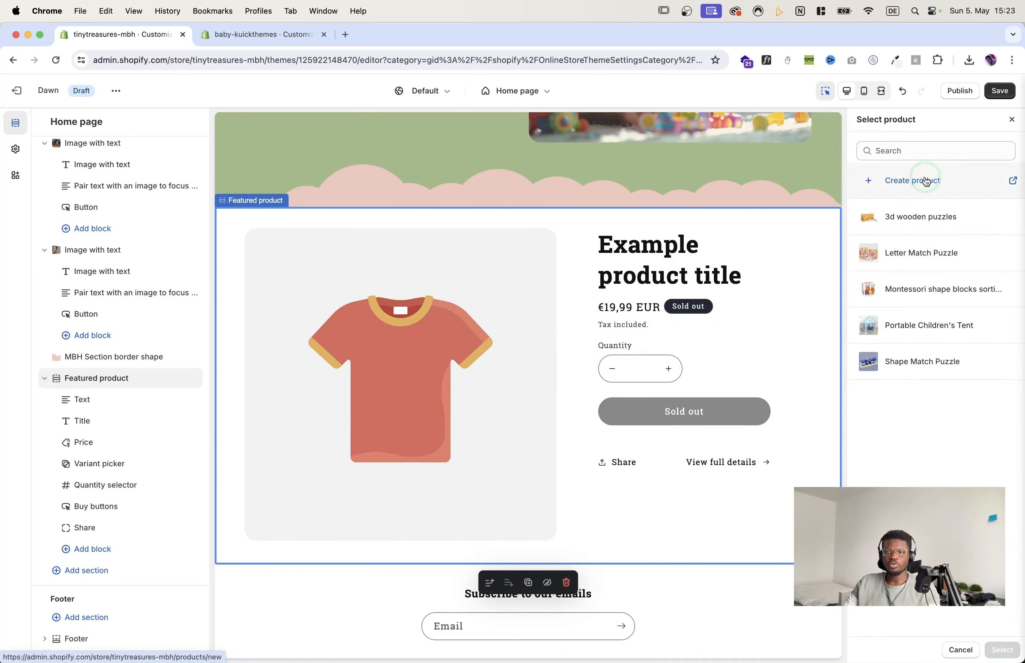
click(922, 222)
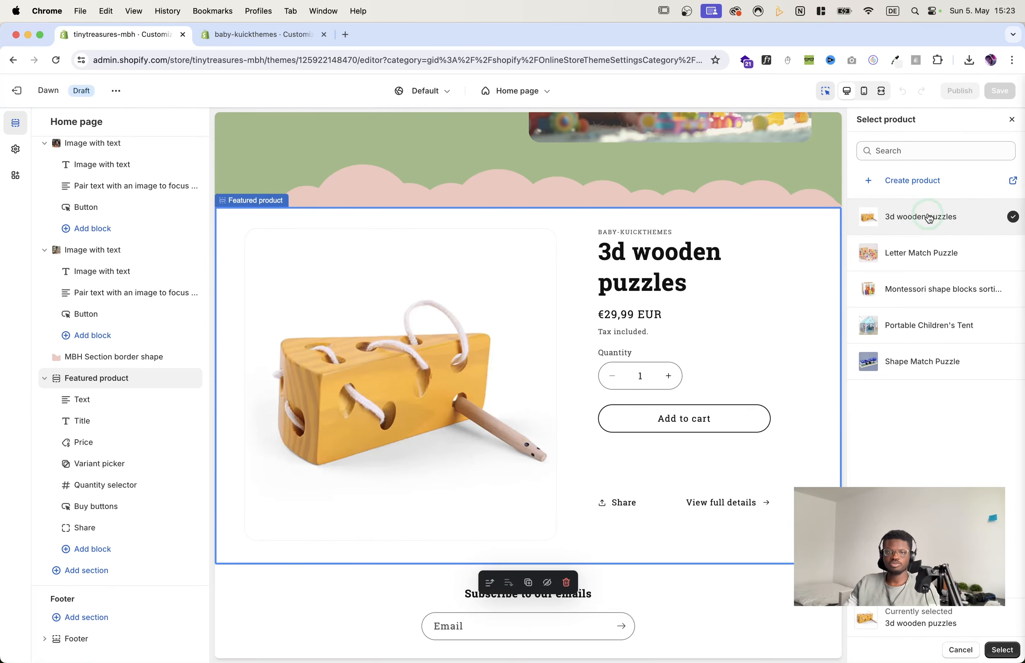
click(1002, 649)
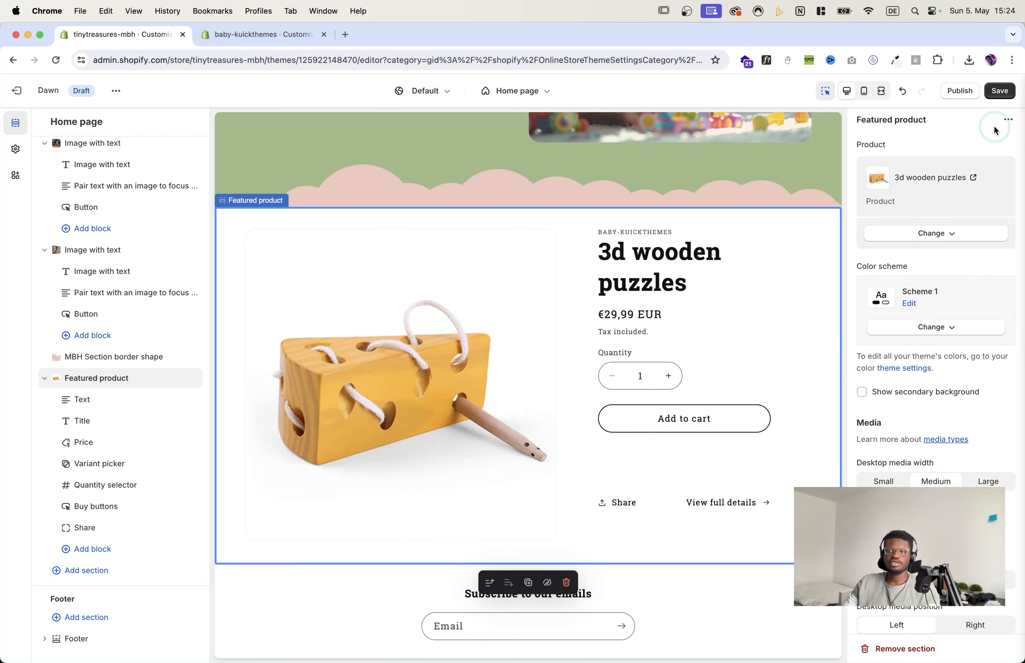
click(997, 94)
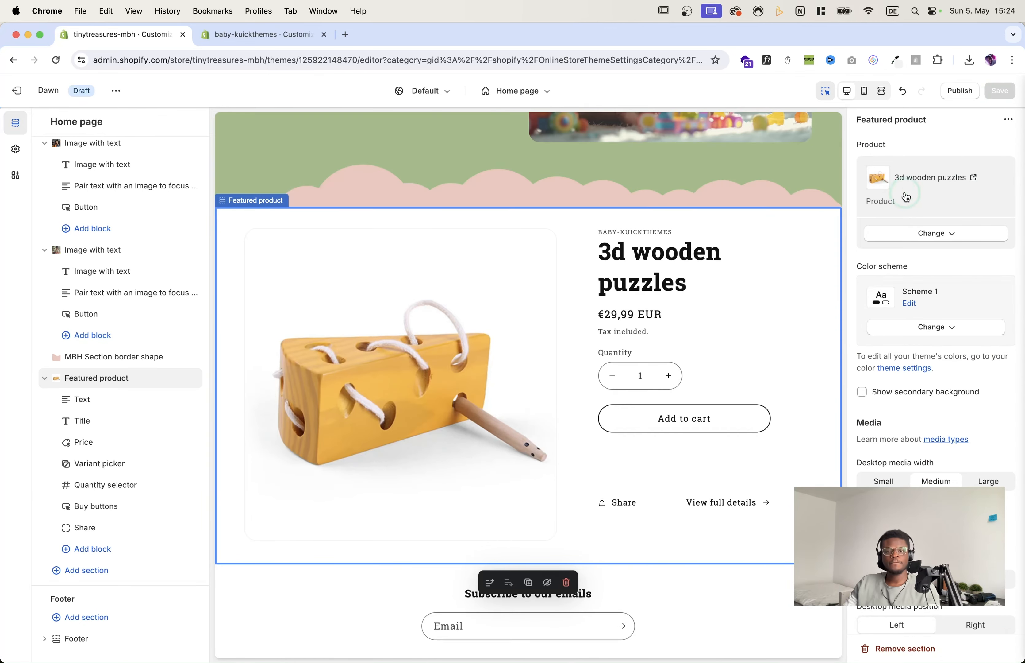
Step: Change the Featured product section's color scheme to Scheme 11 and save the theme
scroll(417, 410, down, 2)
scroll(427, 407, up, 5)
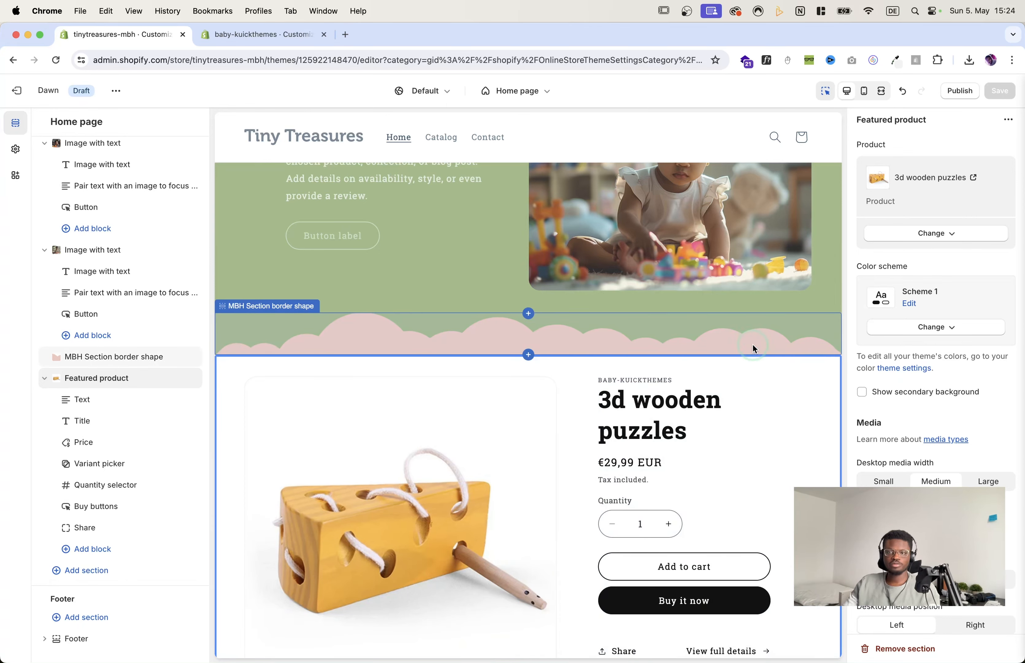
click(941, 328)
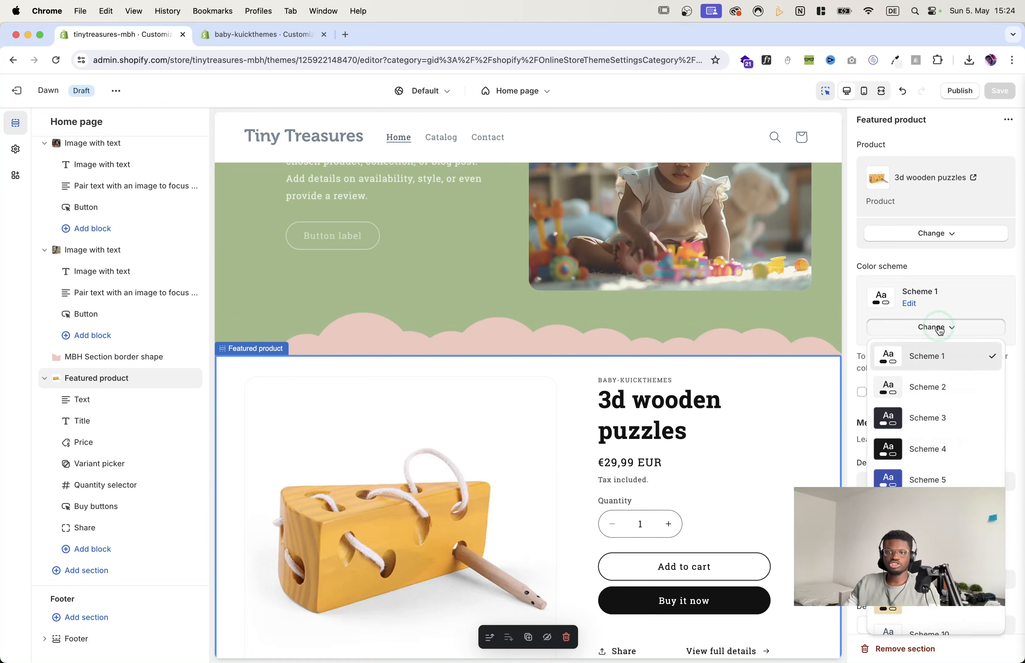
scroll(939, 399, down, 3)
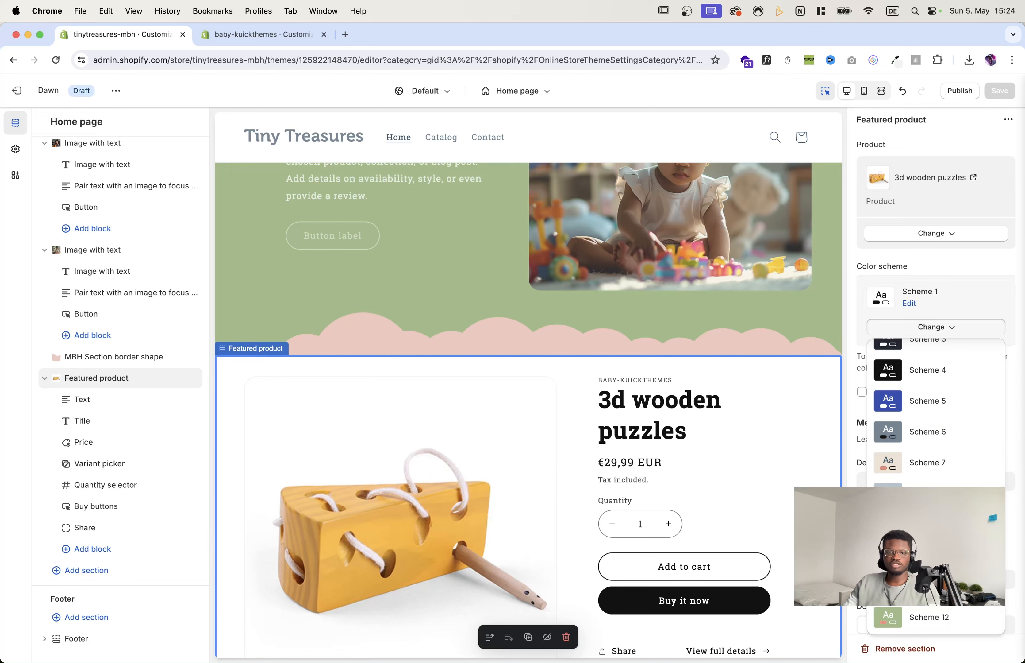
click(930, 586)
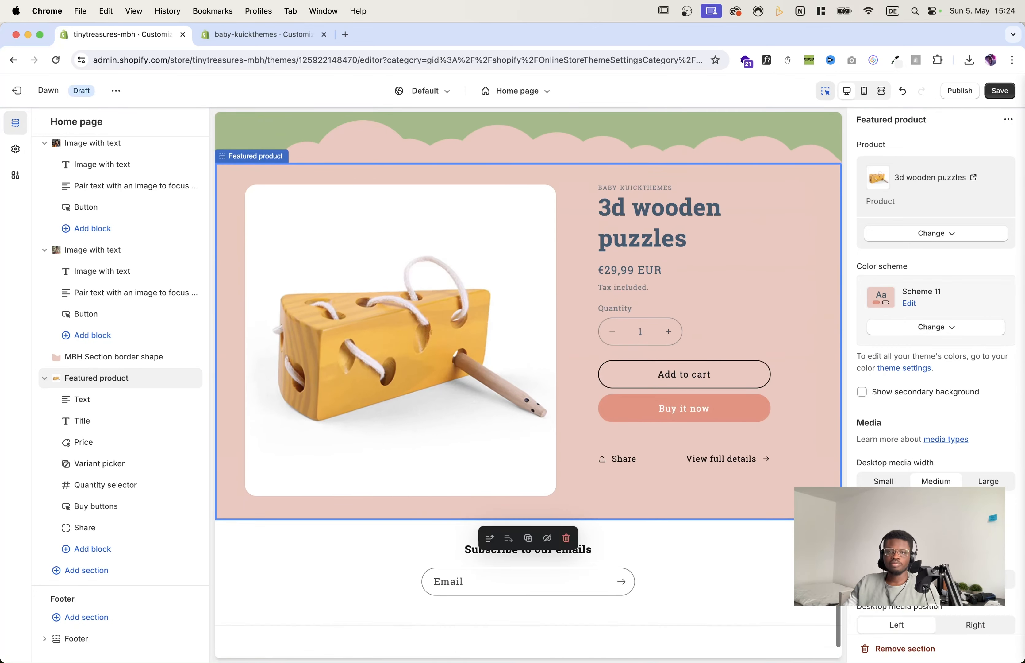
click(1005, 94)
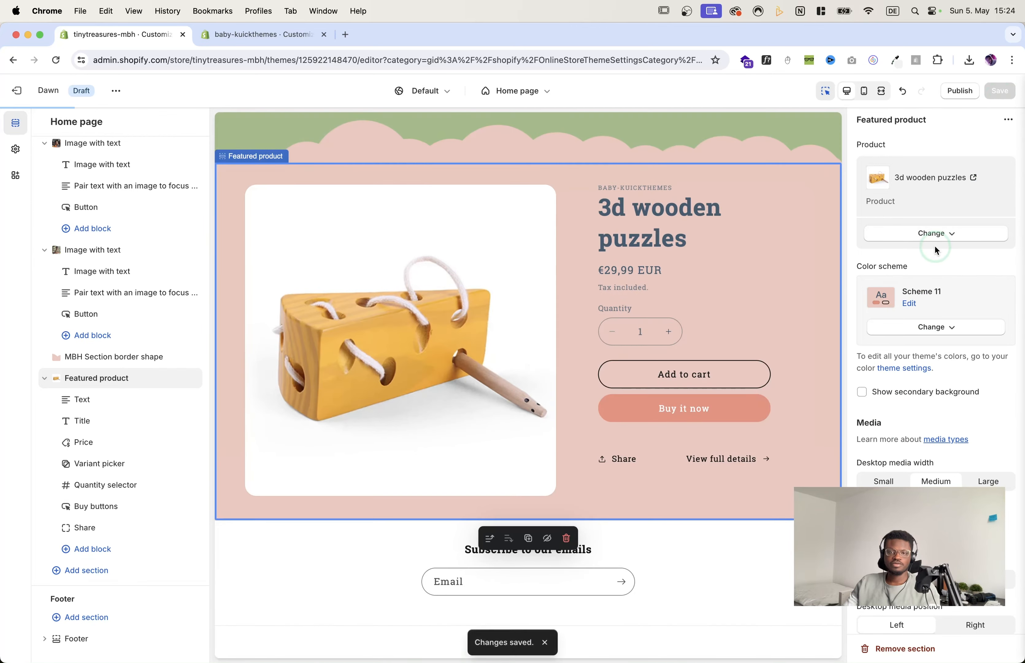
Step: Check what follows the Featured product in the reference store and add a Rich text section below it in the tinytreasures-mbh theme
click(228, 36)
scroll(365, 225, down, 6)
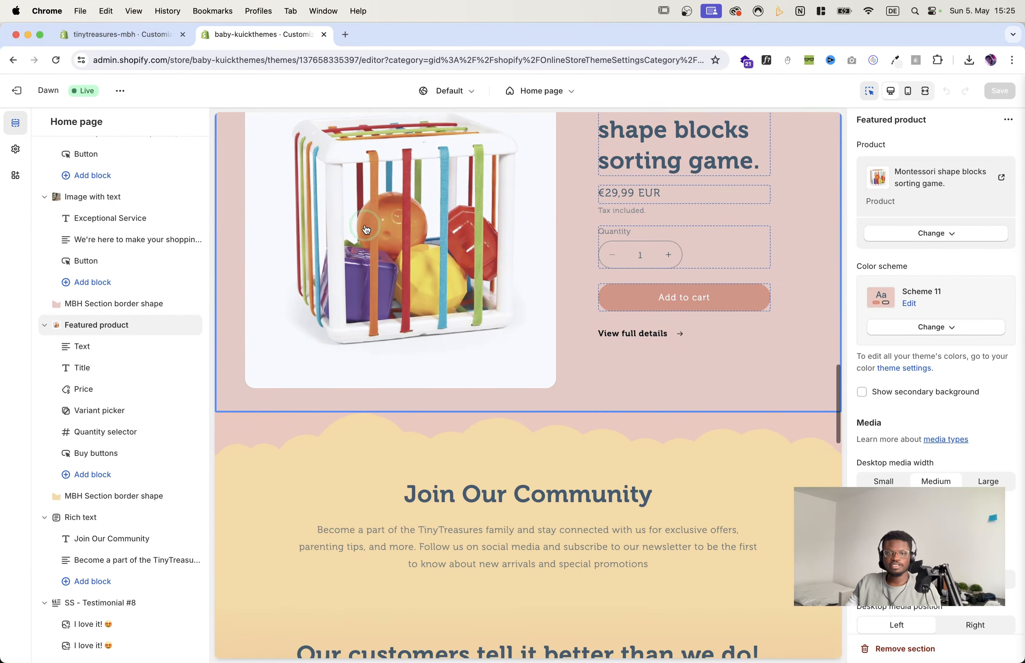
mouse_move(641, 556)
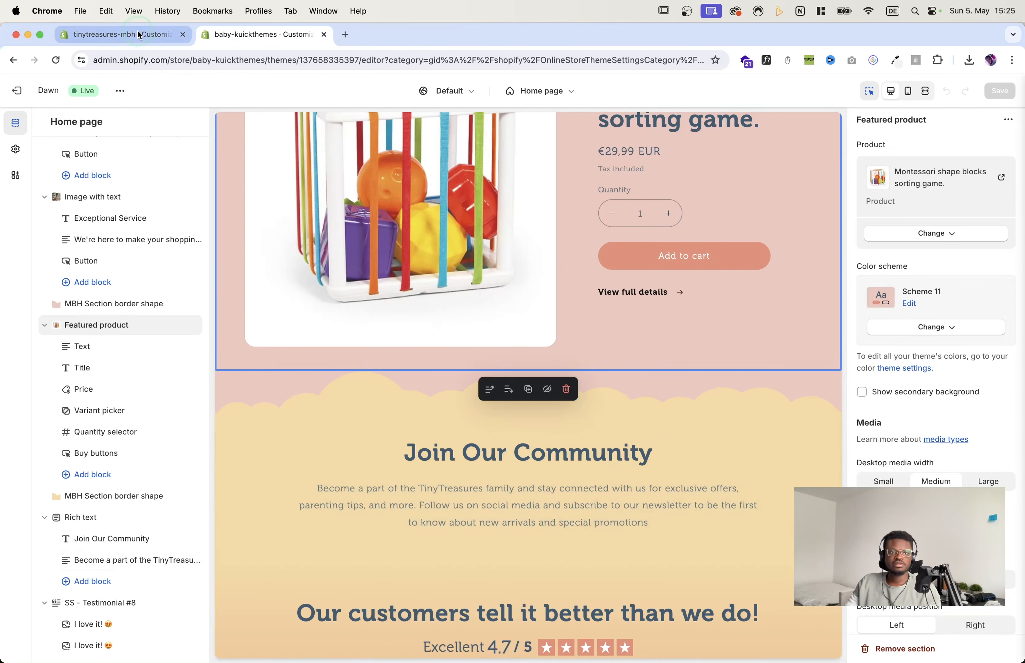
click(120, 35)
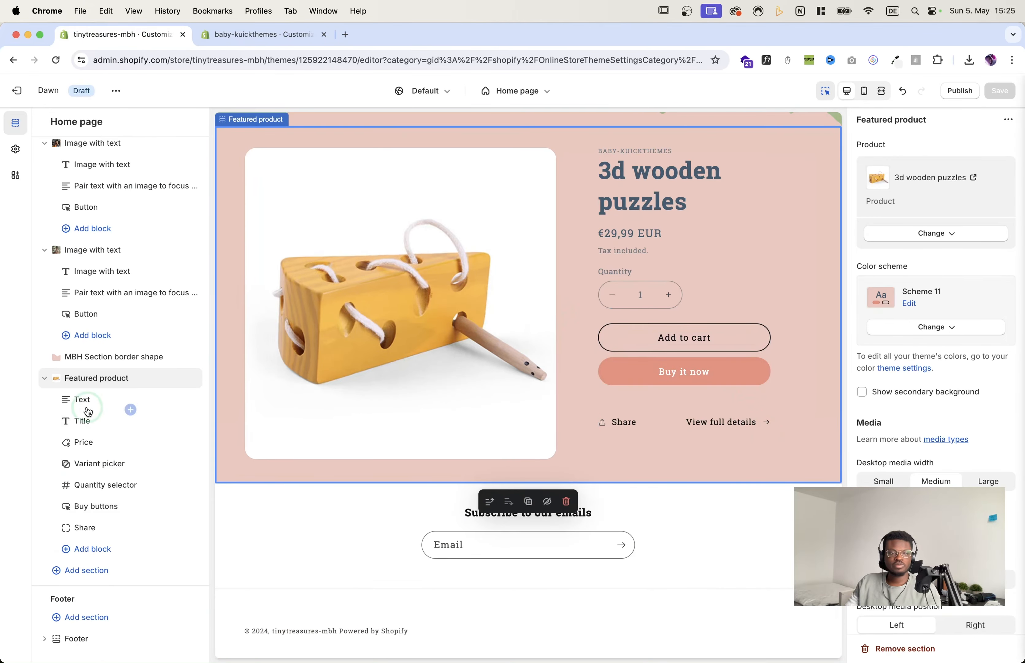
click(105, 576)
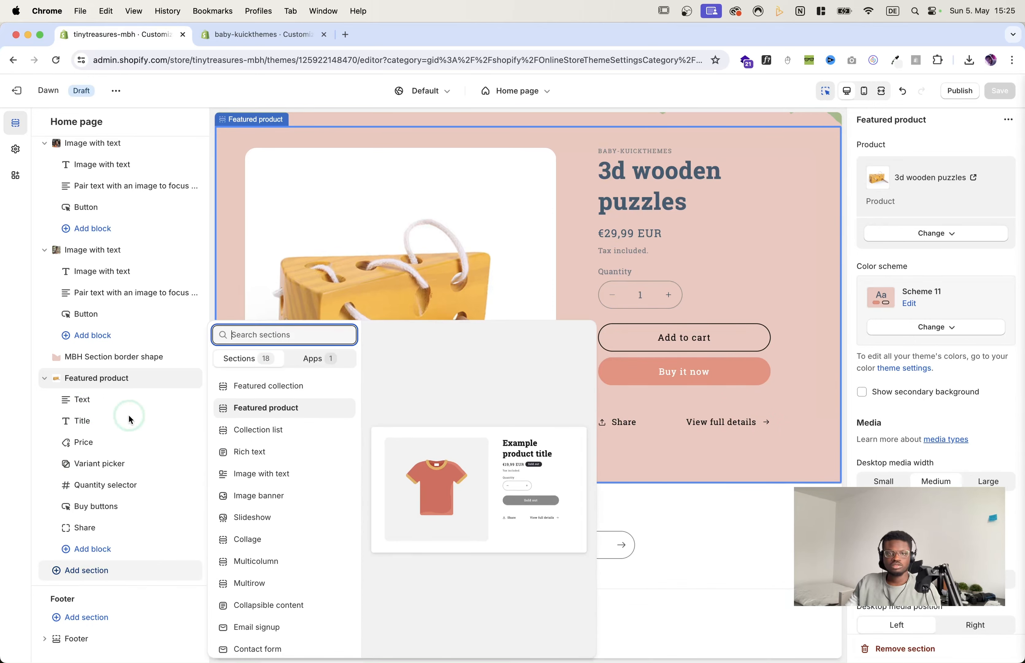
click(264, 453)
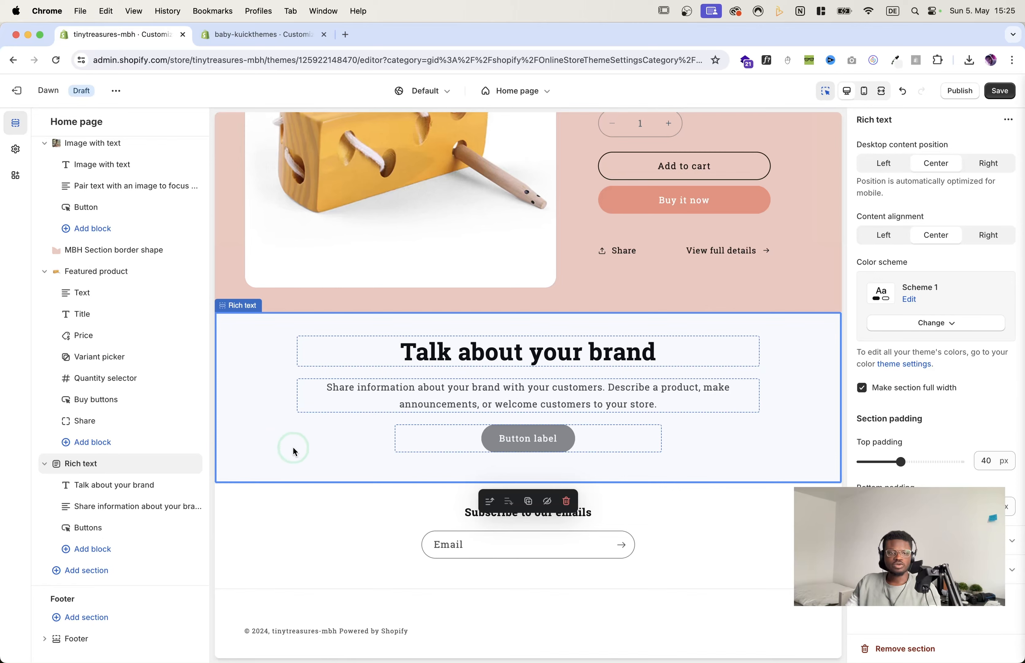
Step: Add an MBH Section Border section and place it between the Featured product and Rich text sections
click(96, 570)
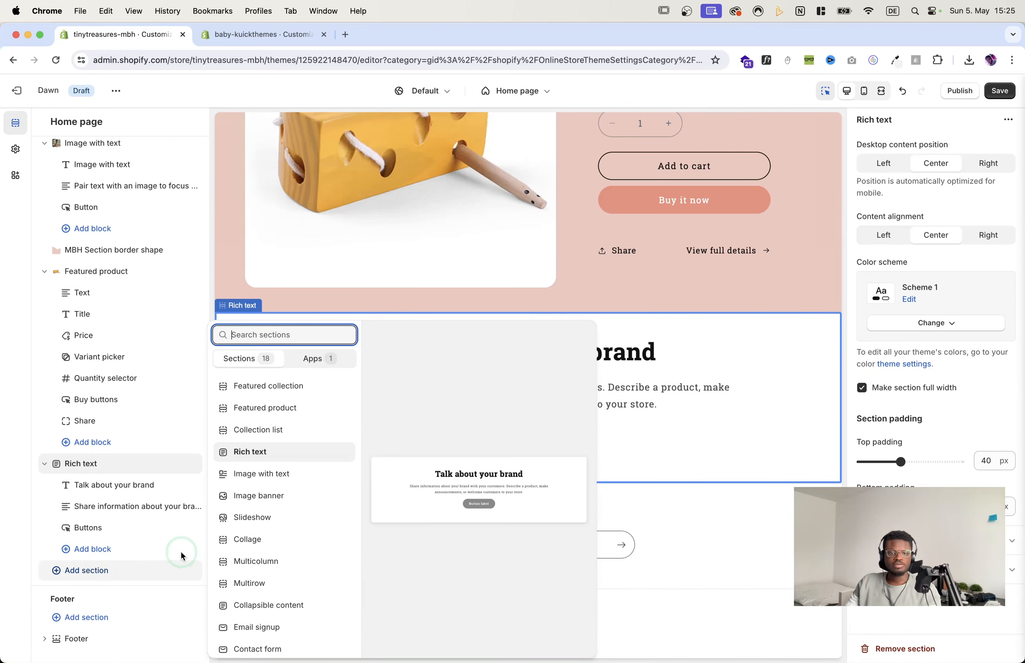
scroll(249, 603, down, 4)
click(254, 648)
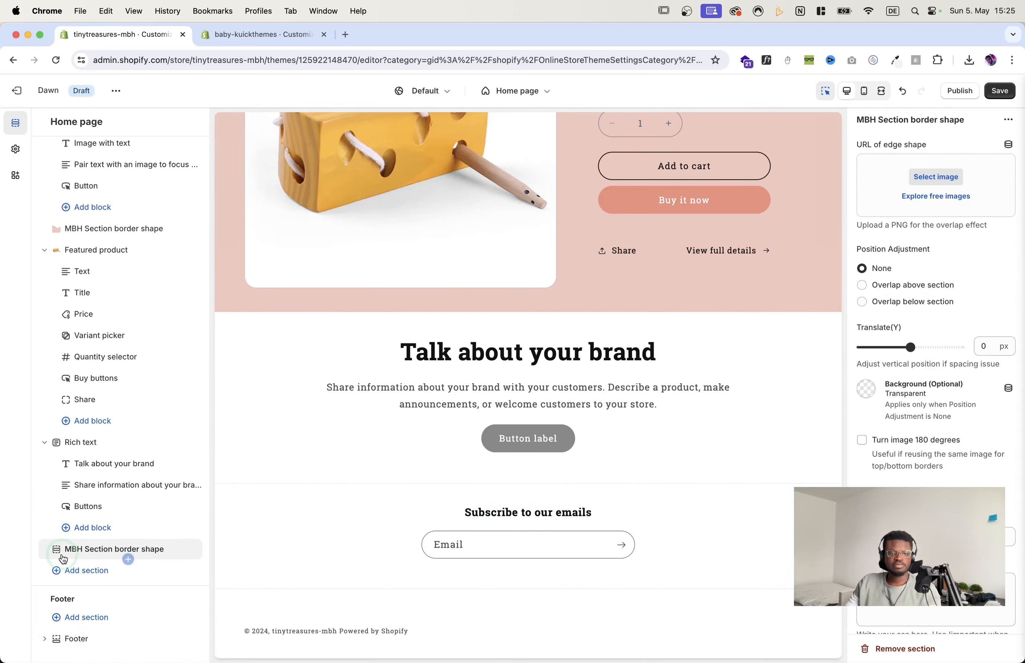
drag(63, 559, 56, 499)
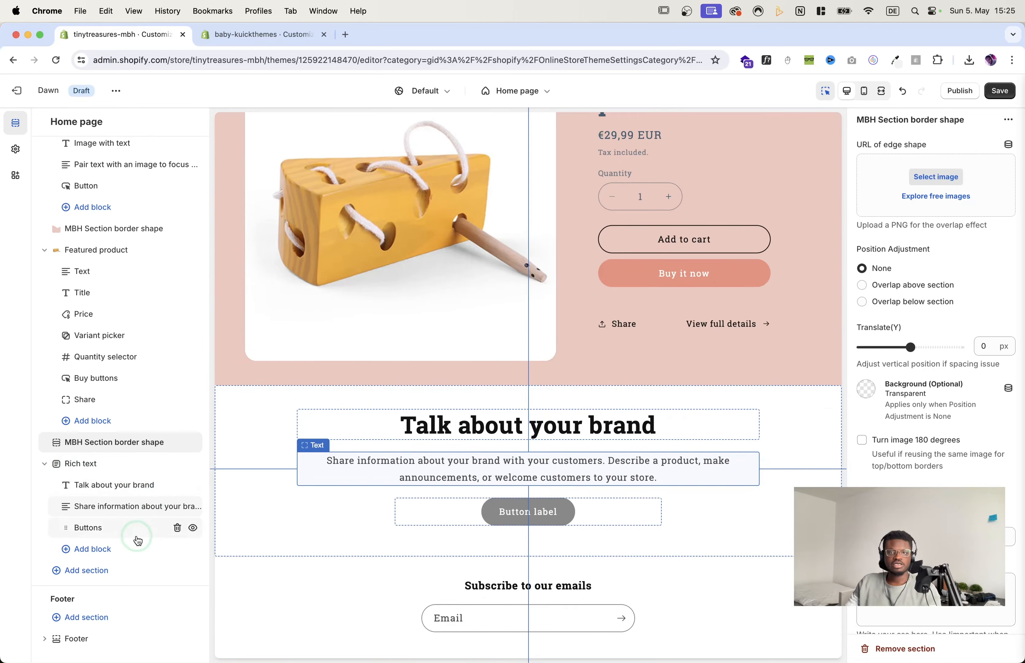
Step: Check the border below the Featured product in the reference store and set the new border section's edge shape to the Cloud_11 SVG
click(253, 38)
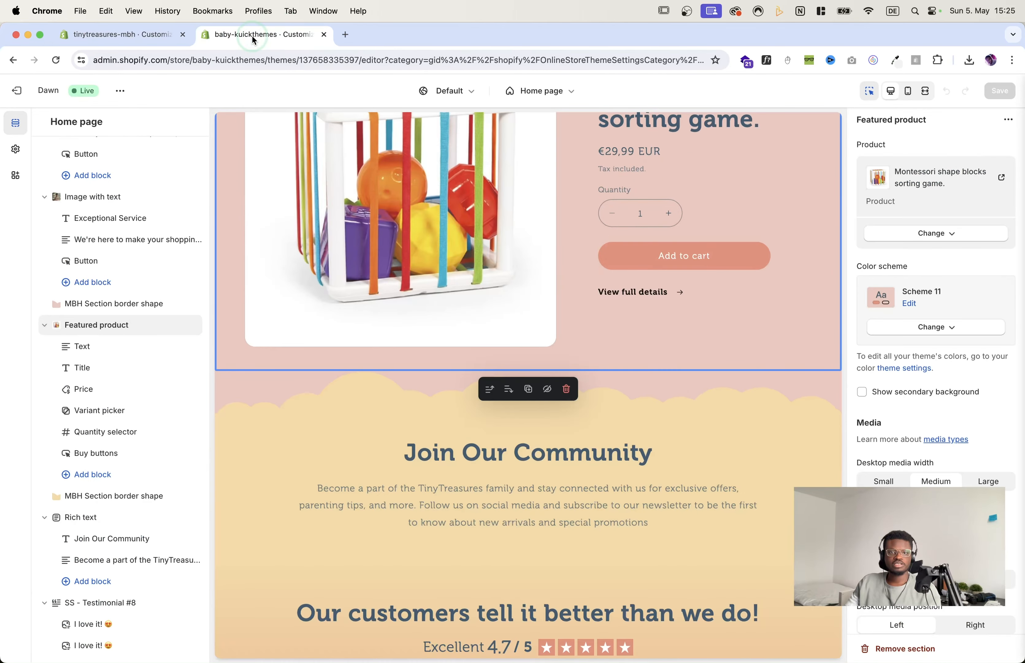
click(154, 38)
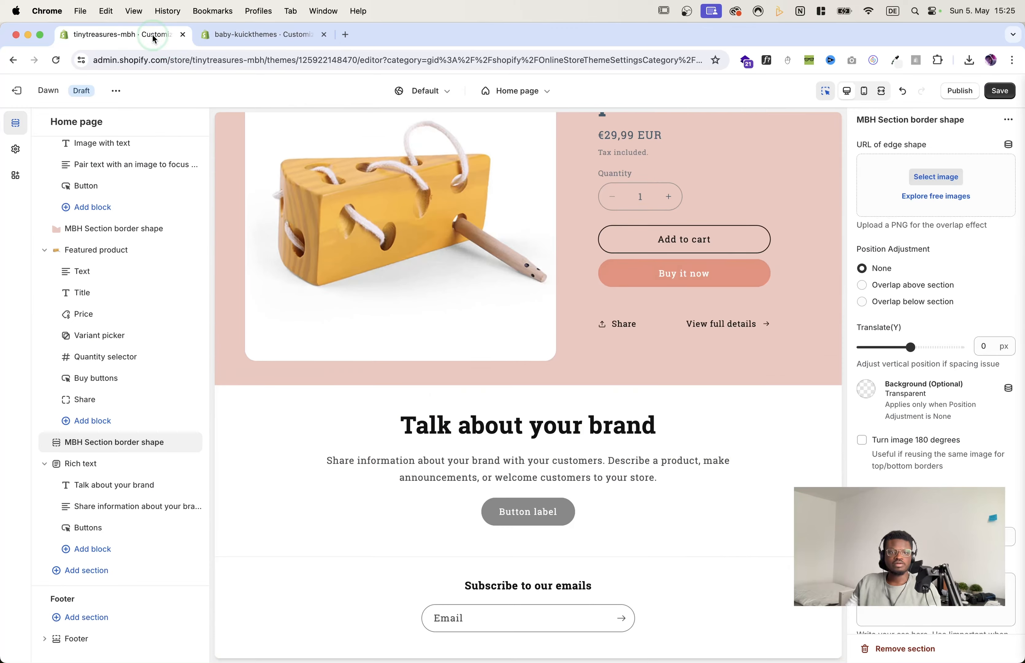
click(104, 447)
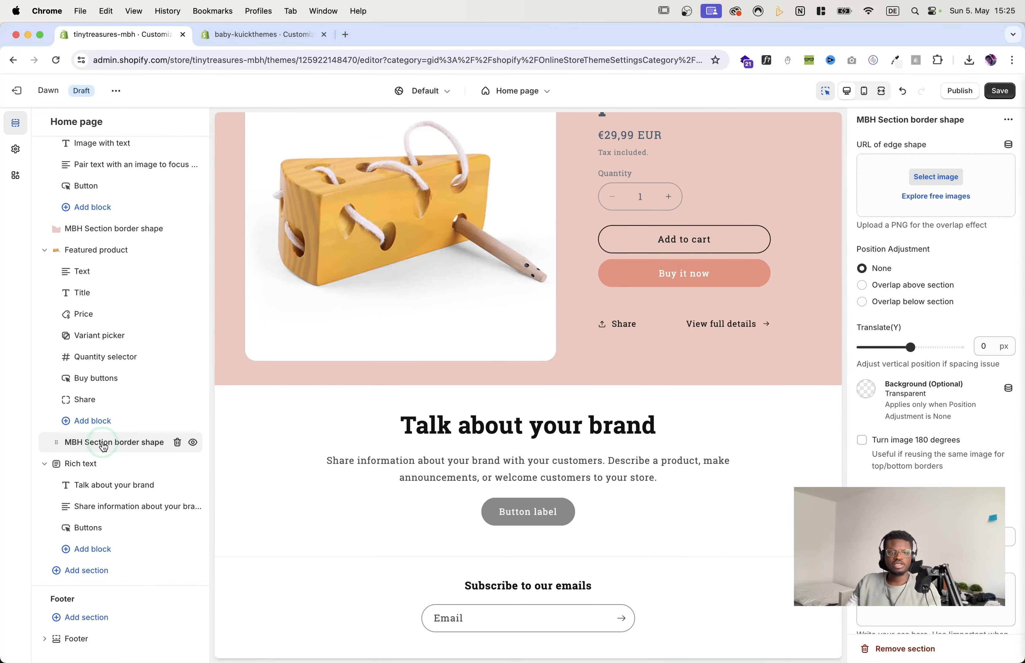
click(934, 181)
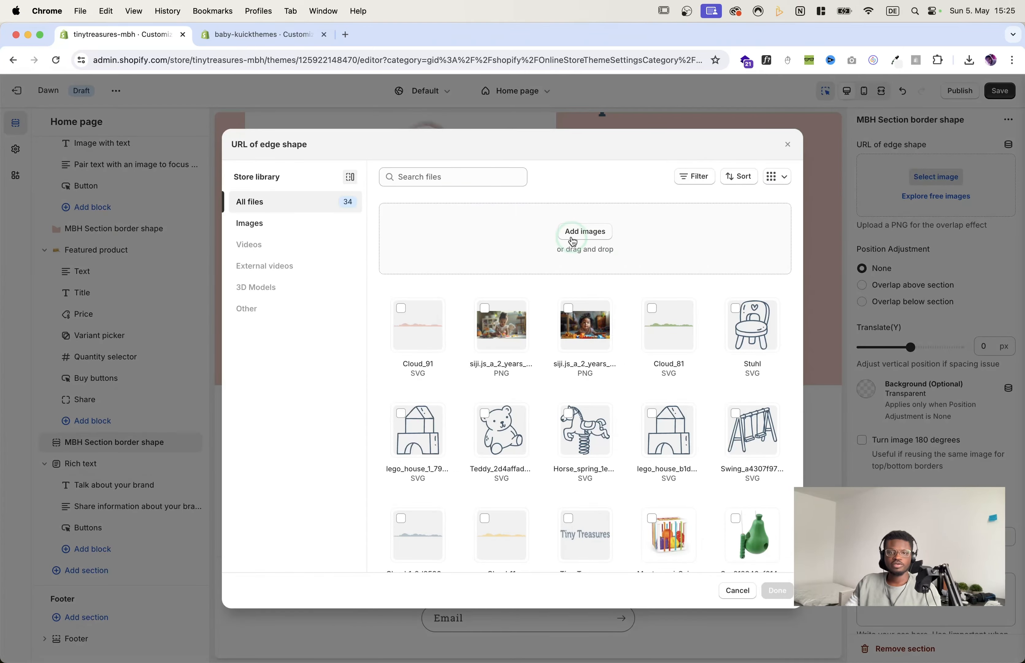
click(583, 234)
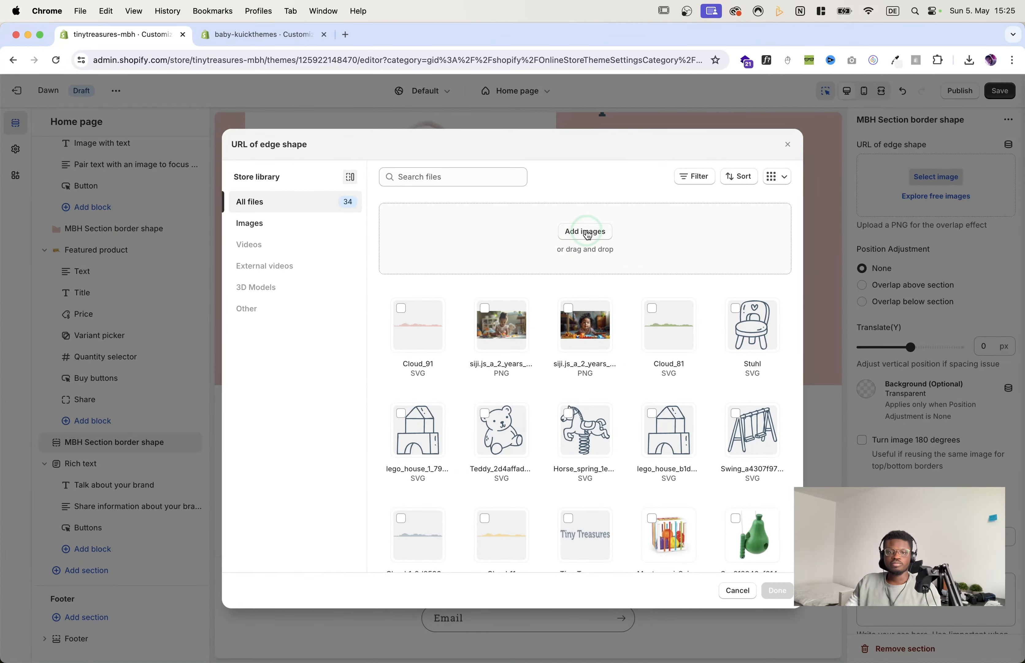
click(496, 523)
click(777, 590)
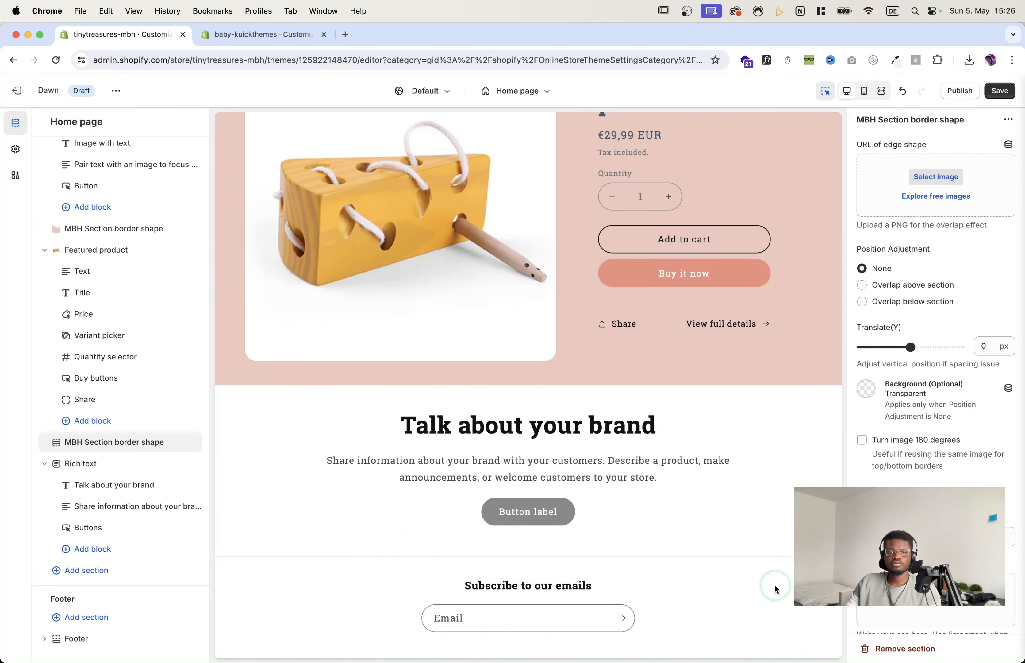
scroll(681, 435, up, 15)
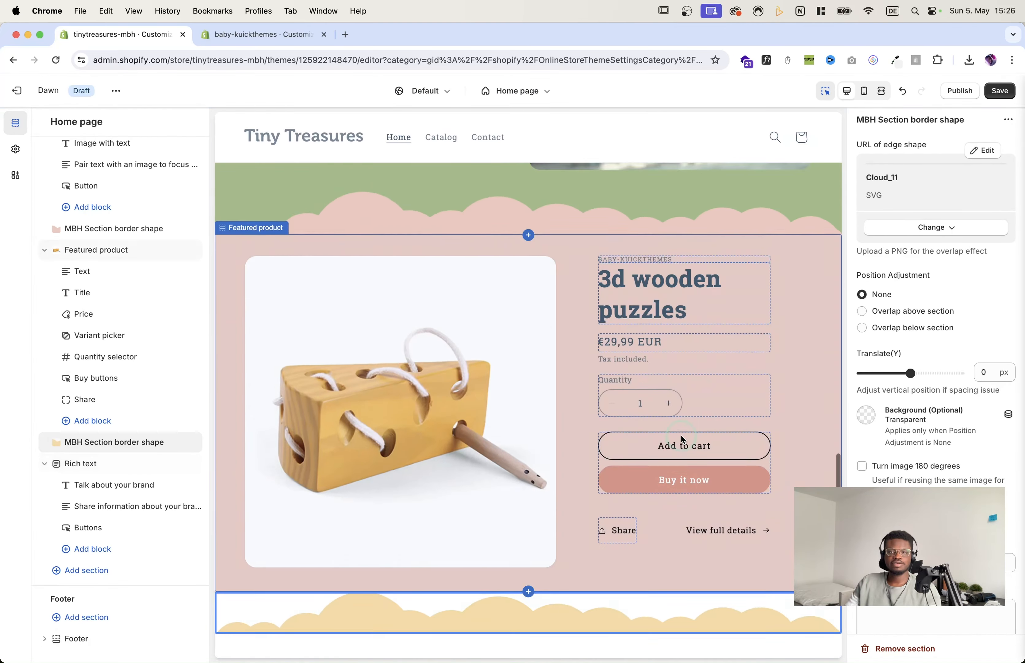
scroll(679, 429, down, 15)
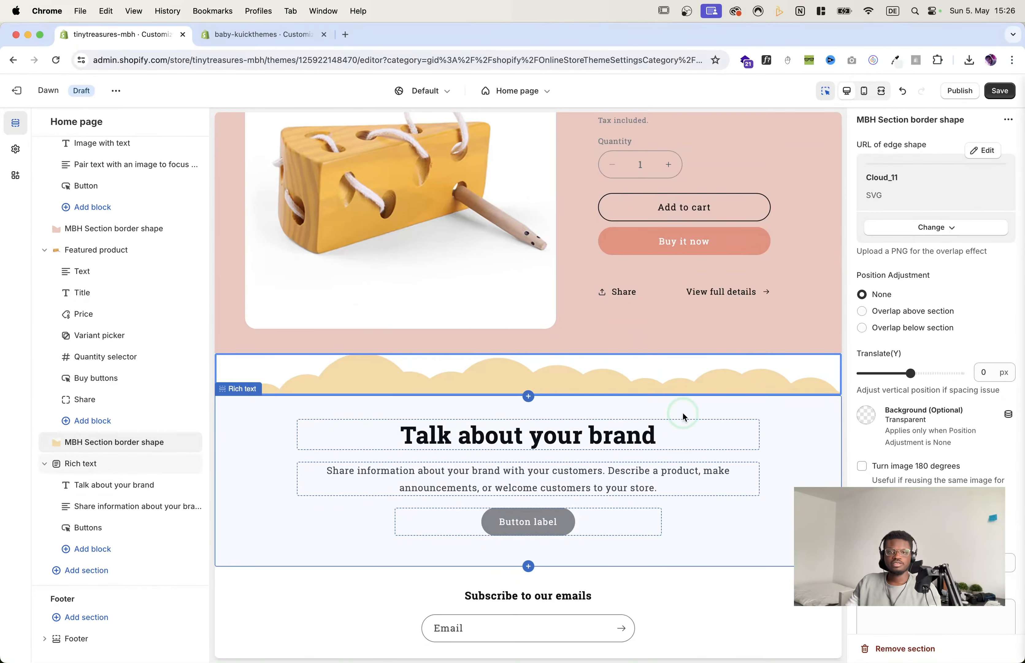
Step: Copy the background color code from the Featured product section's Scheme 11
click(868, 417)
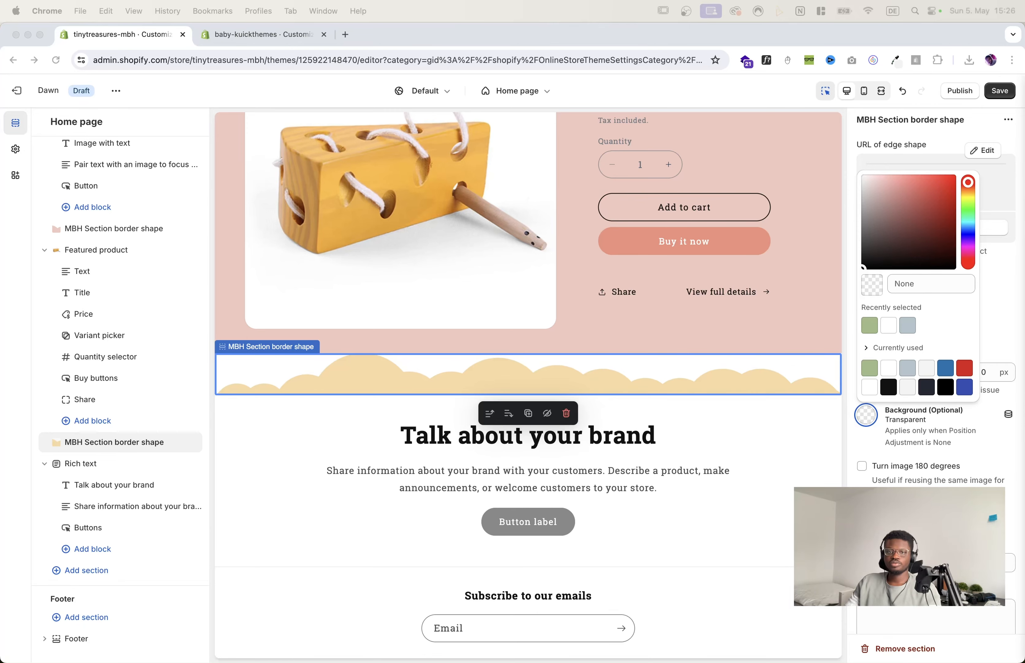
click(608, 325)
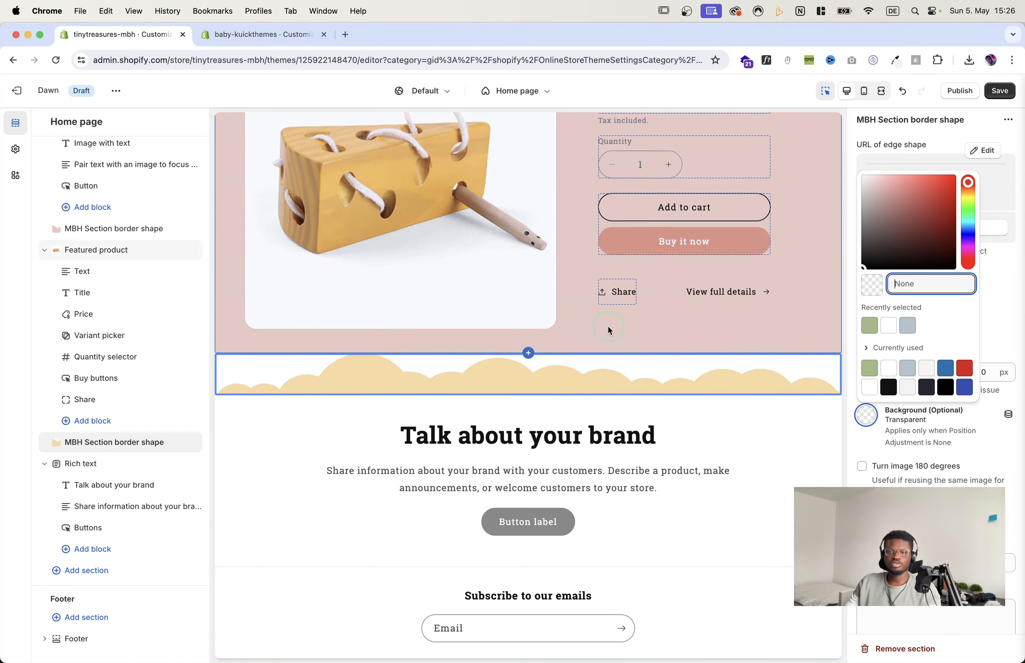
click(909, 304)
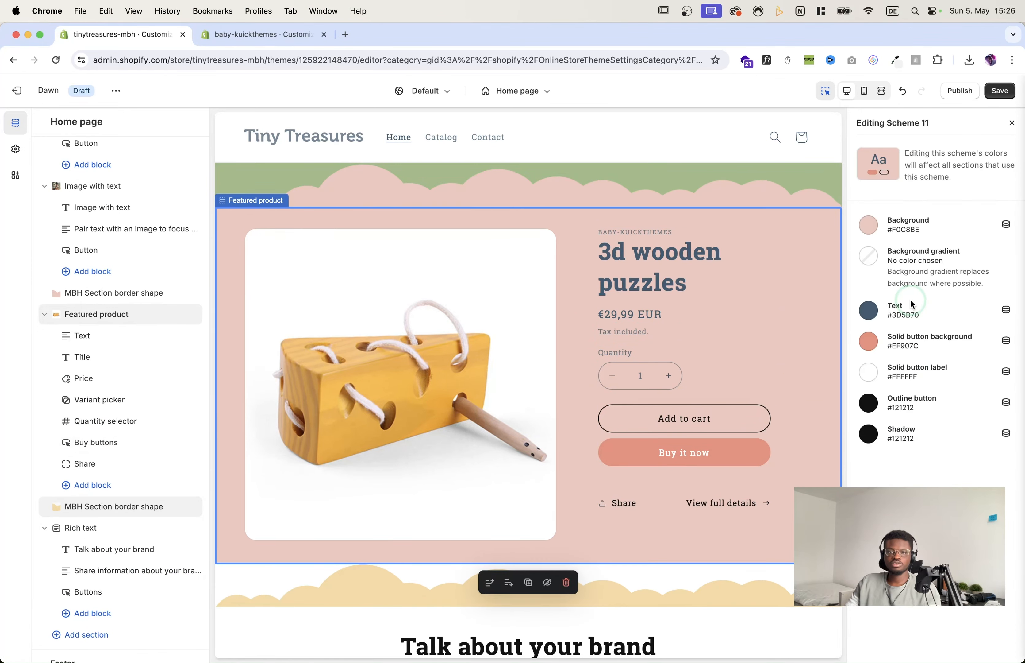
click(883, 259)
click(869, 224)
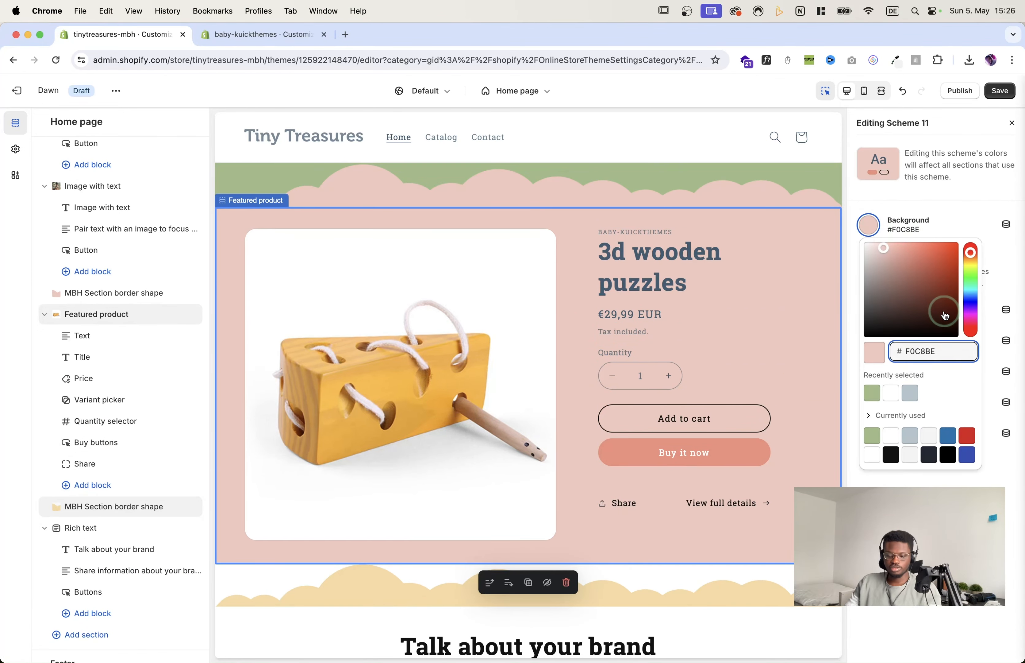
scroll(759, 410, down, 5)
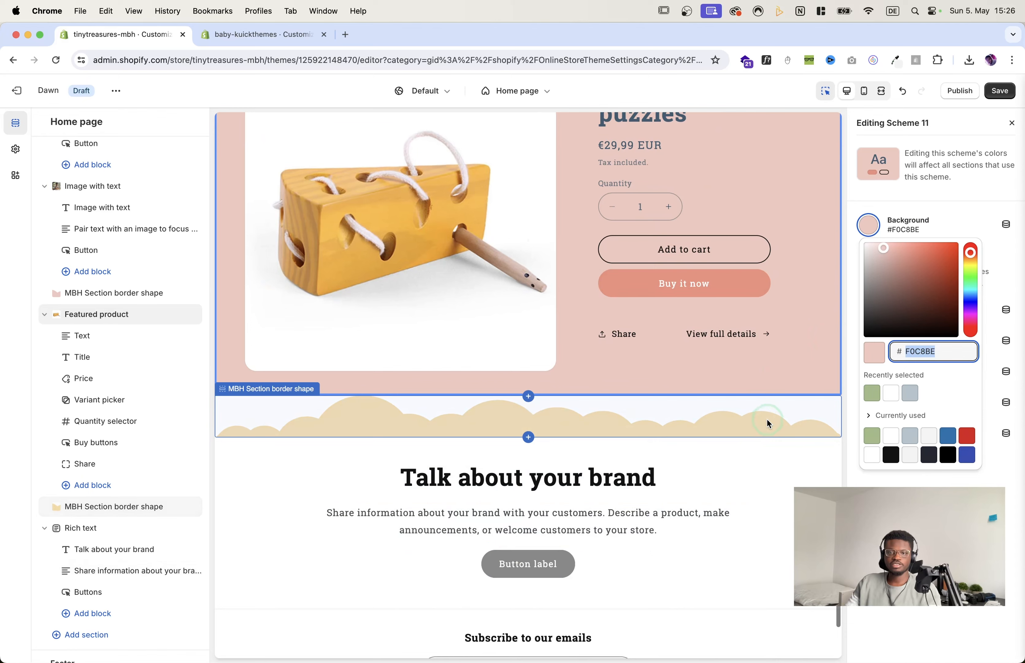
Step: Set the background of the border section below the Featured product to #F0C8BE and save the theme
click(767, 418)
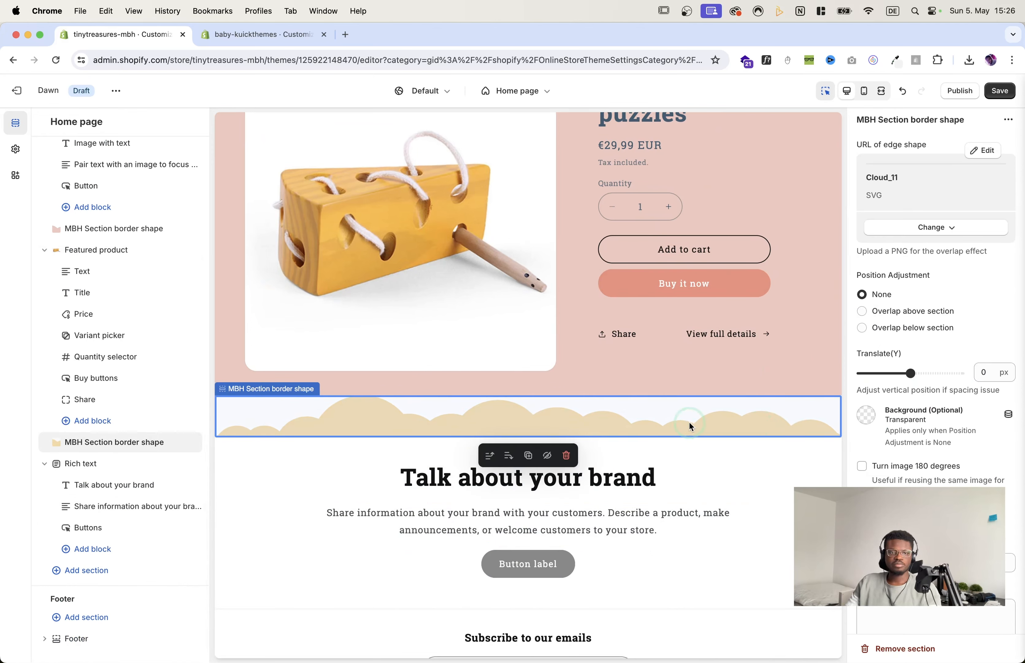
click(865, 414)
click(916, 288)
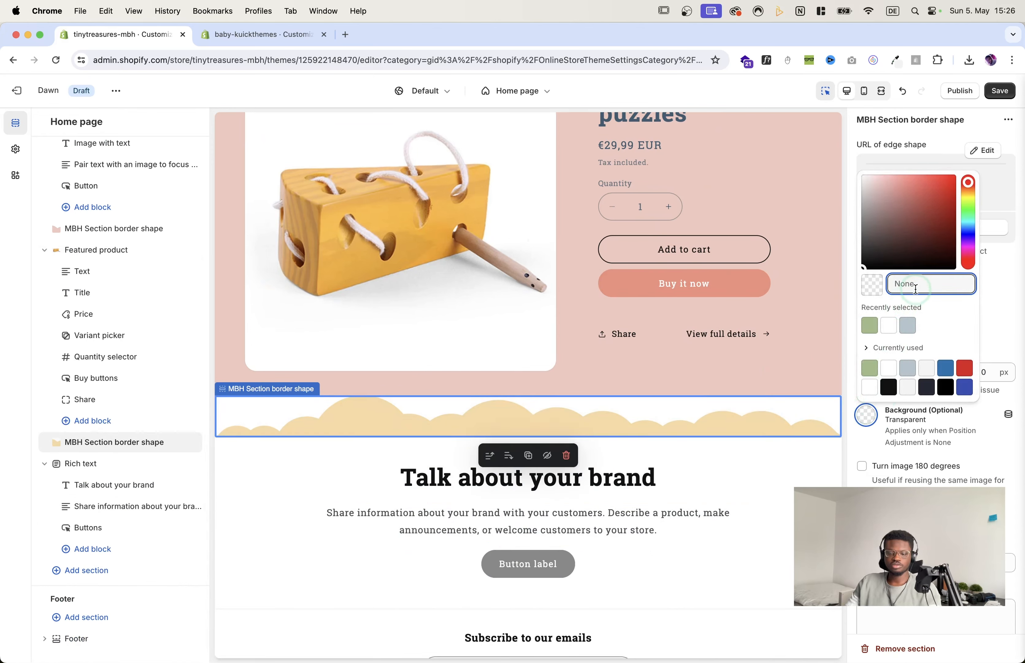
text(f0c8be)
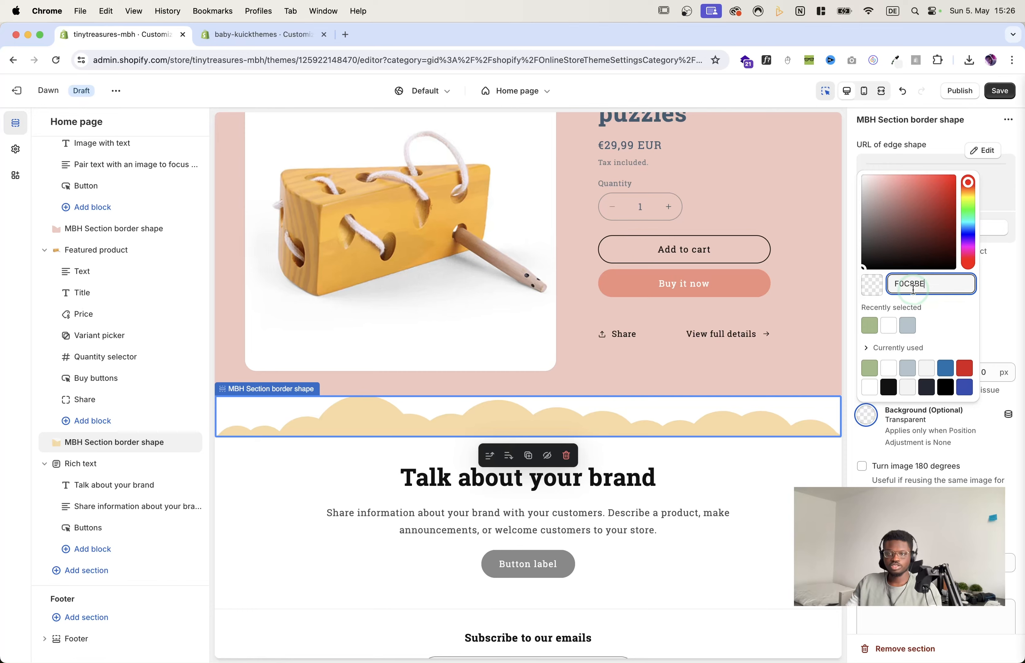
click(998, 91)
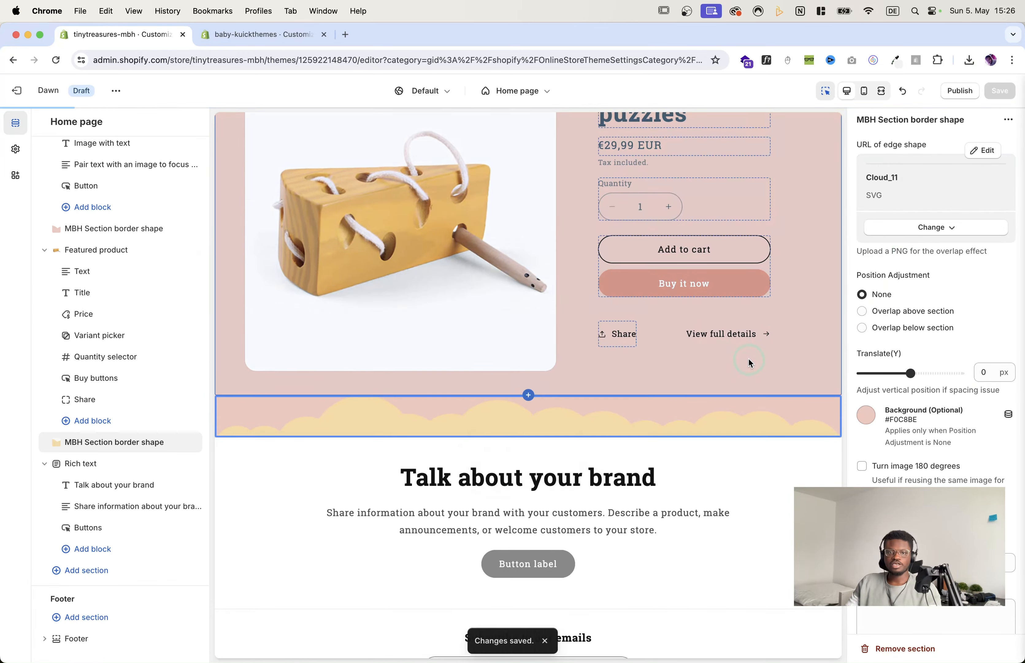
Step: Change the Rich text section's color scheme to Scheme 9 and save the theme
scroll(748, 357, down, 3)
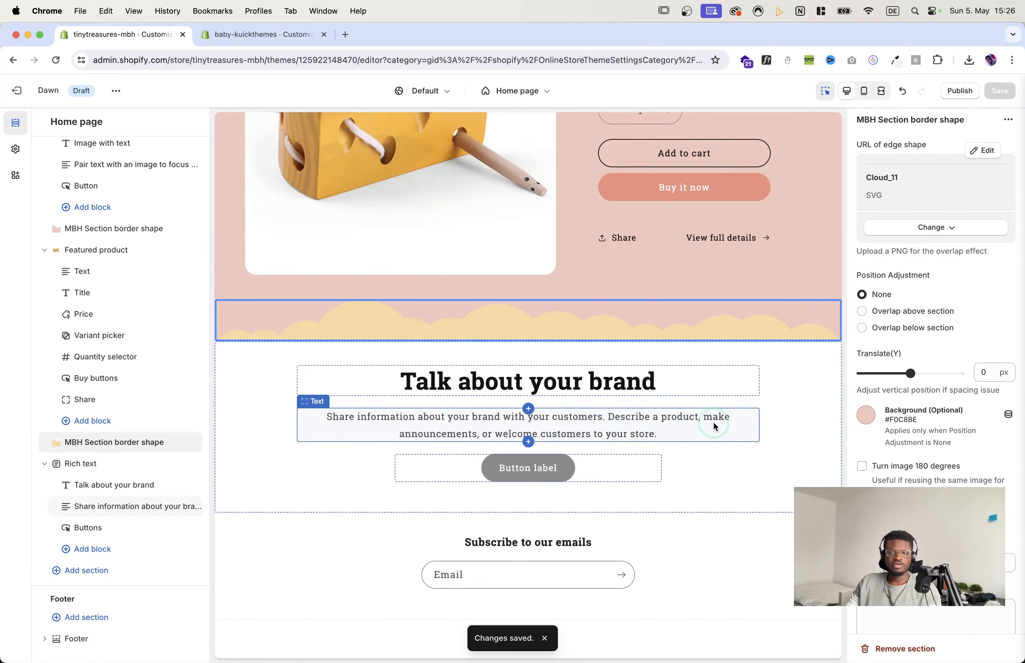
click(803, 404)
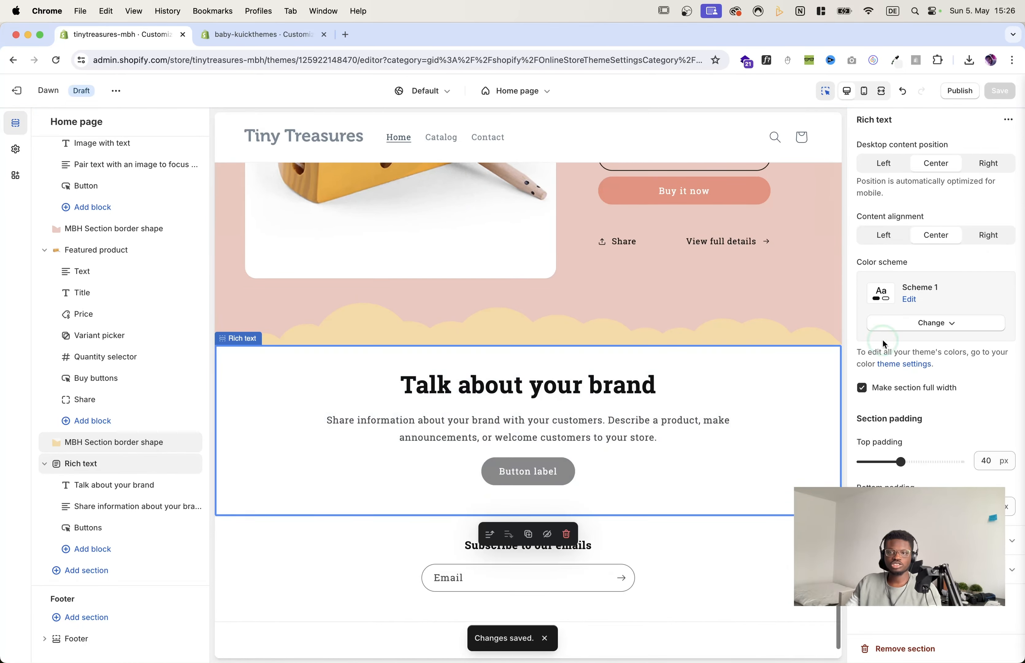
click(924, 319)
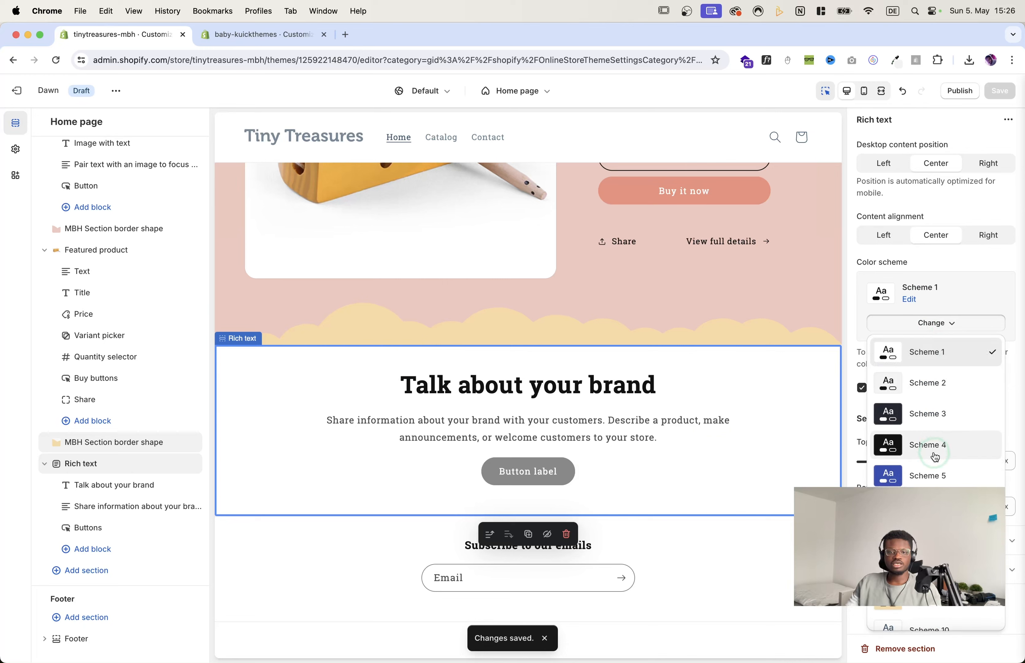
scroll(934, 457, down, 3)
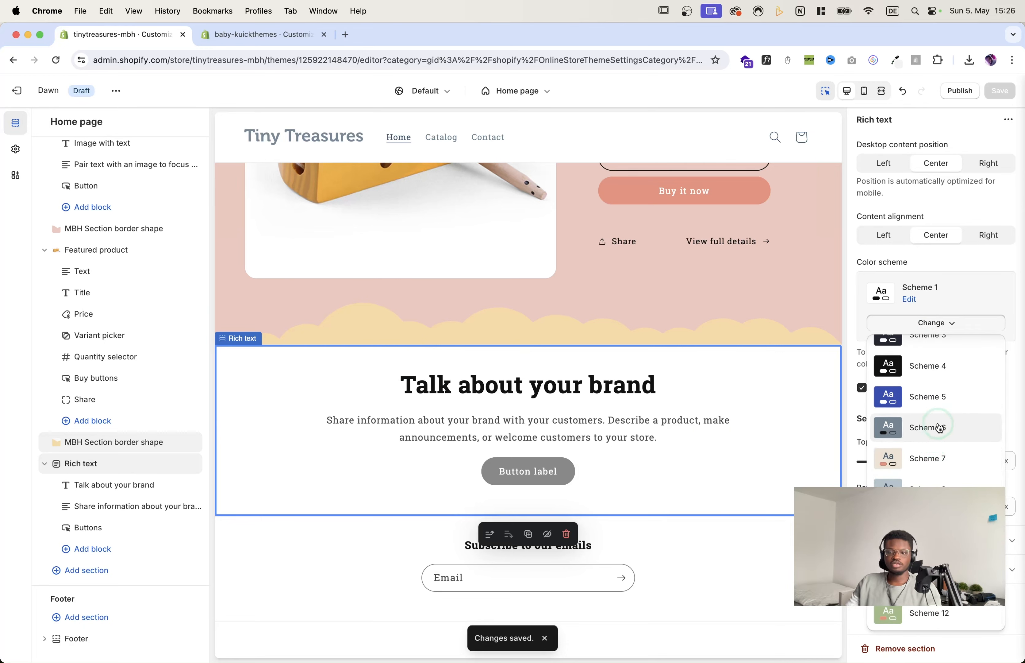
click(929, 519)
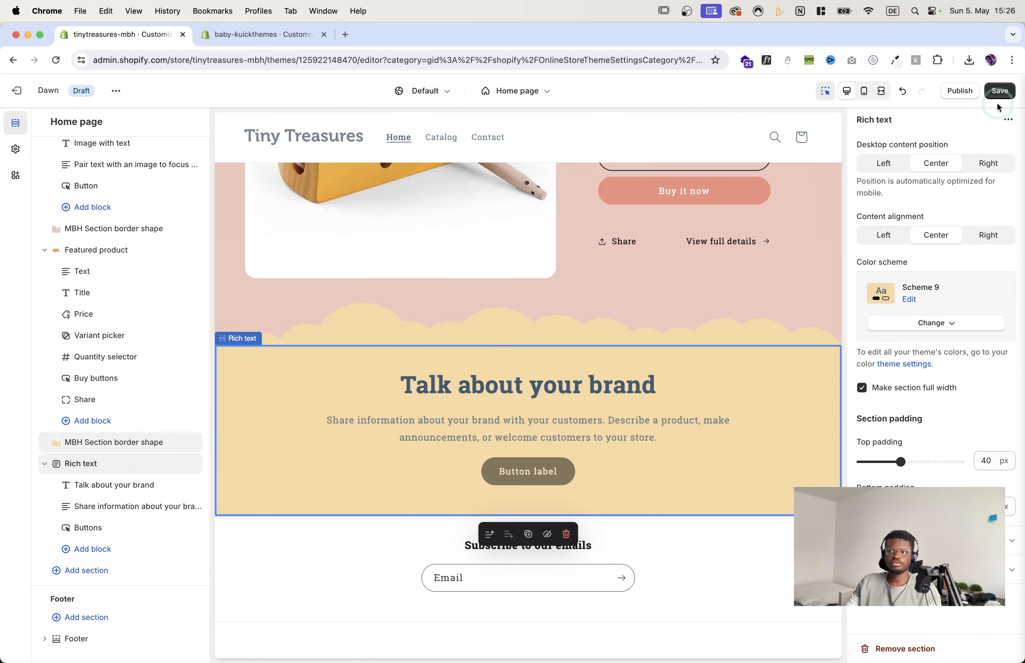
click(997, 91)
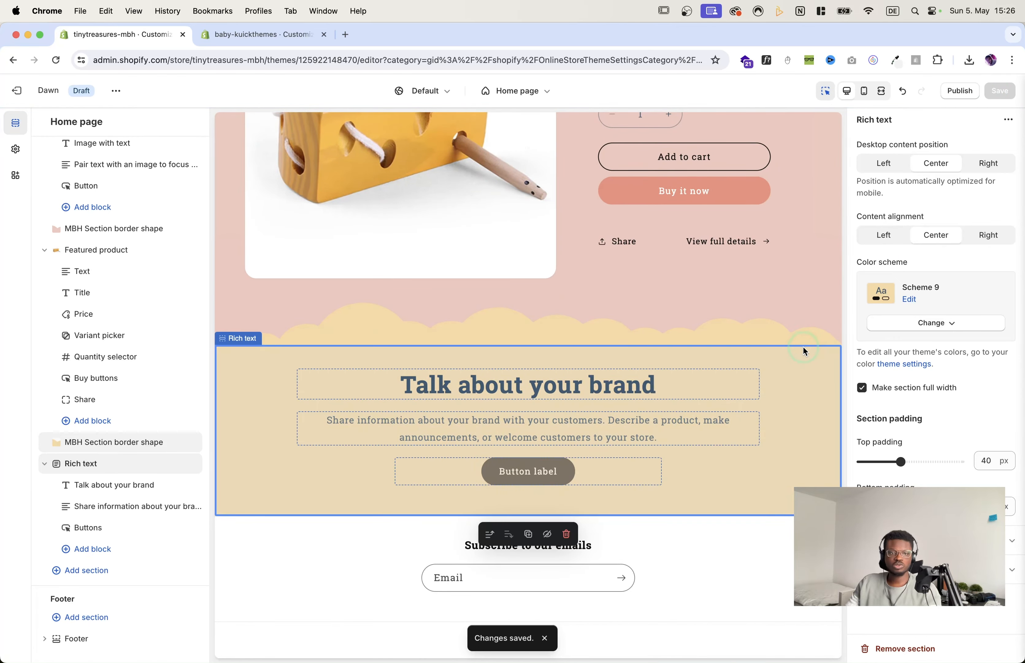
Step: Remove the Buttons block from the Rich text section and save the theme
click(567, 474)
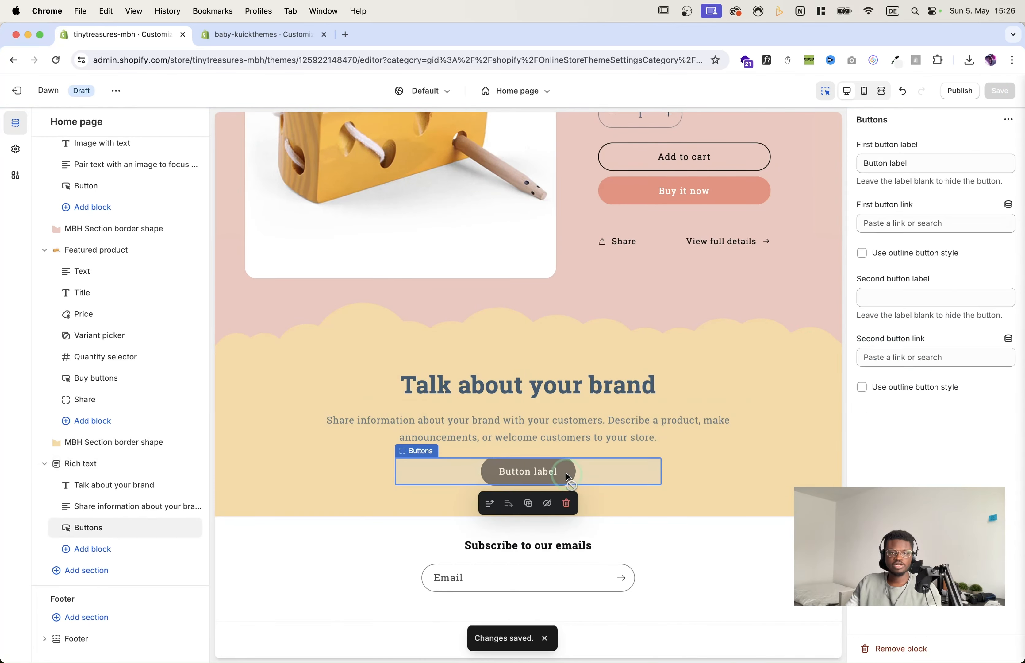
click(567, 504)
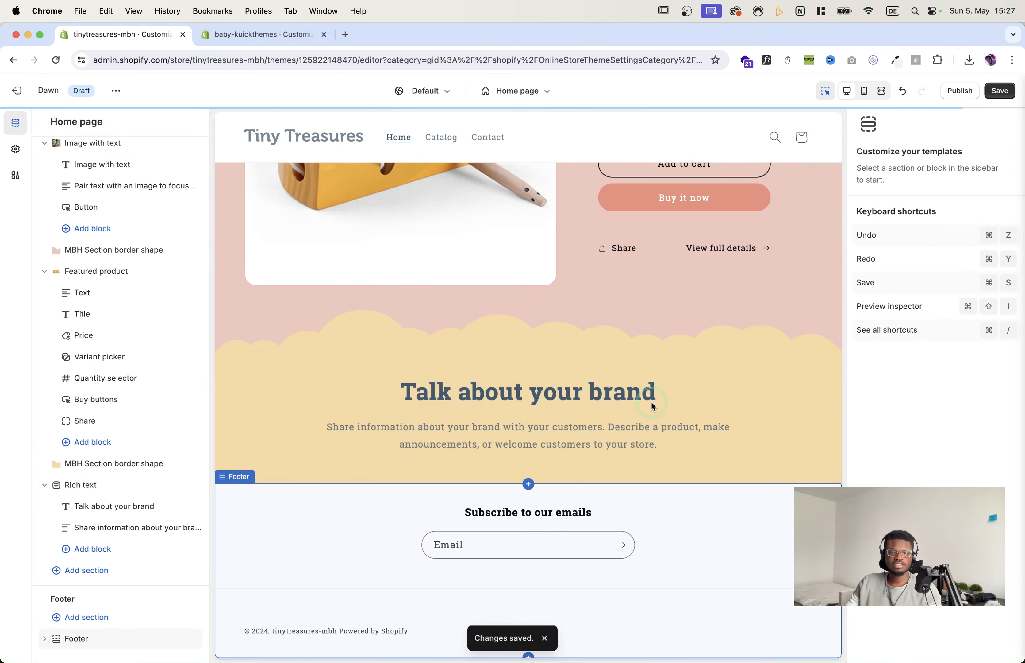
click(1009, 93)
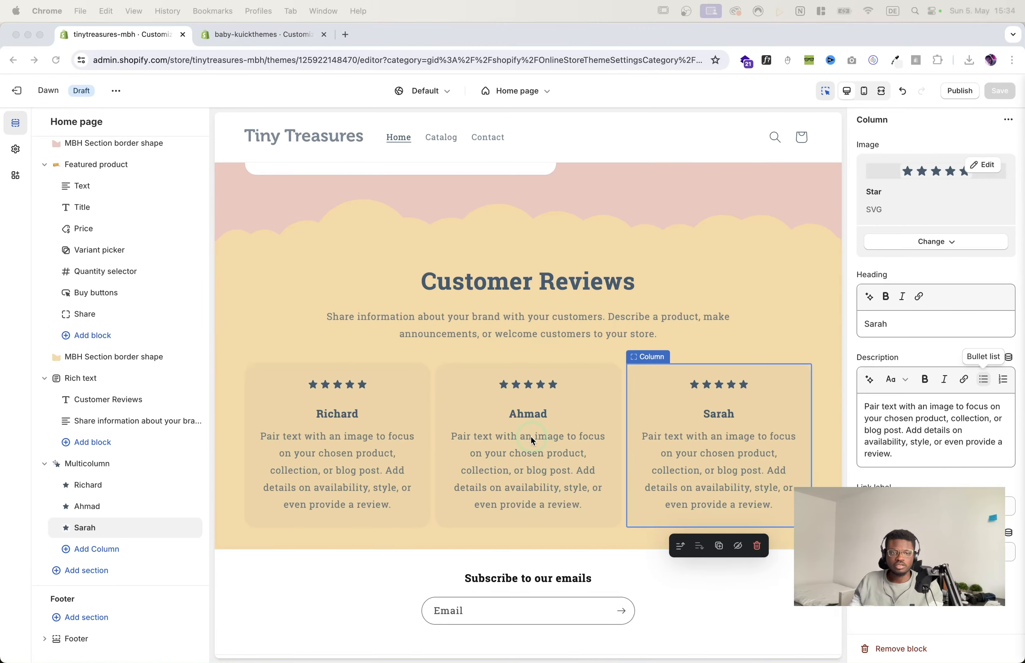
Step: Add an MBH Section Border section below the customer reviews Multicolumn and set its edge shape to the Cloud_11 SVG
click(82, 573)
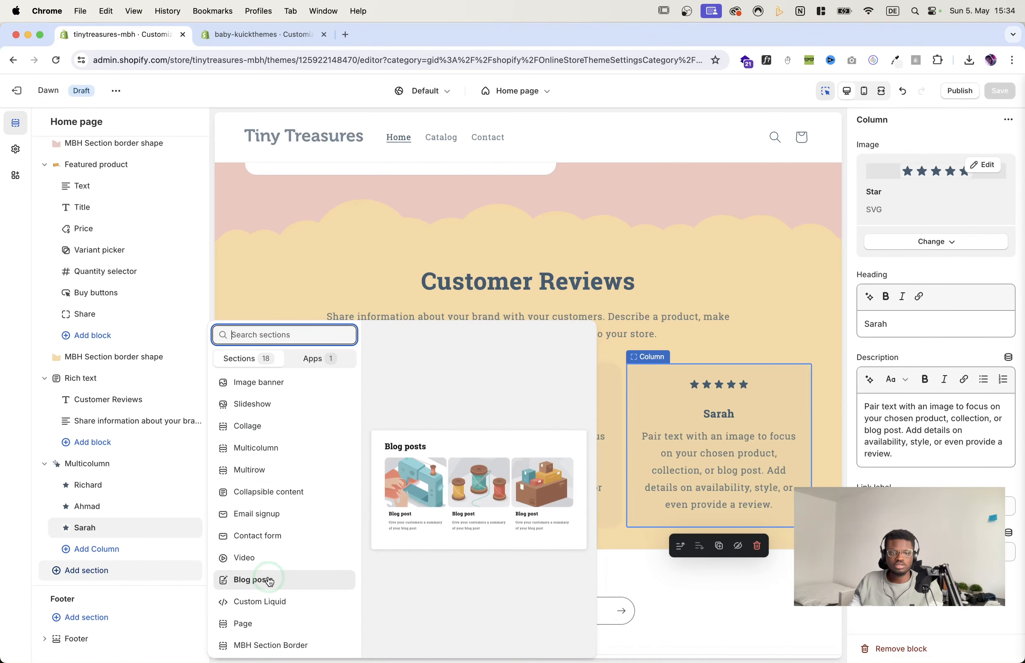
click(255, 647)
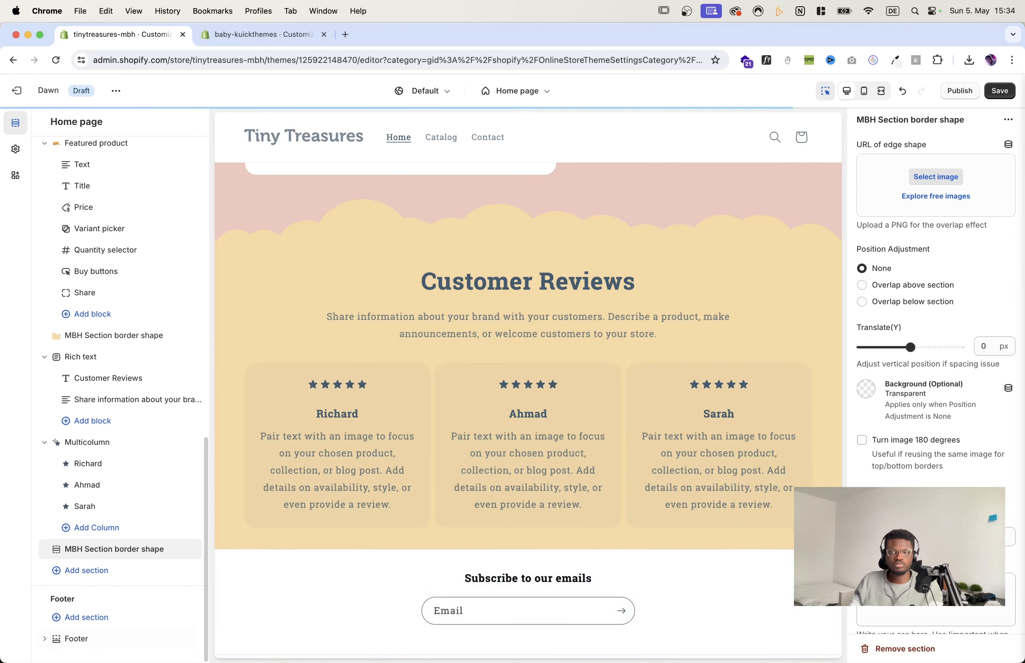
click(939, 179)
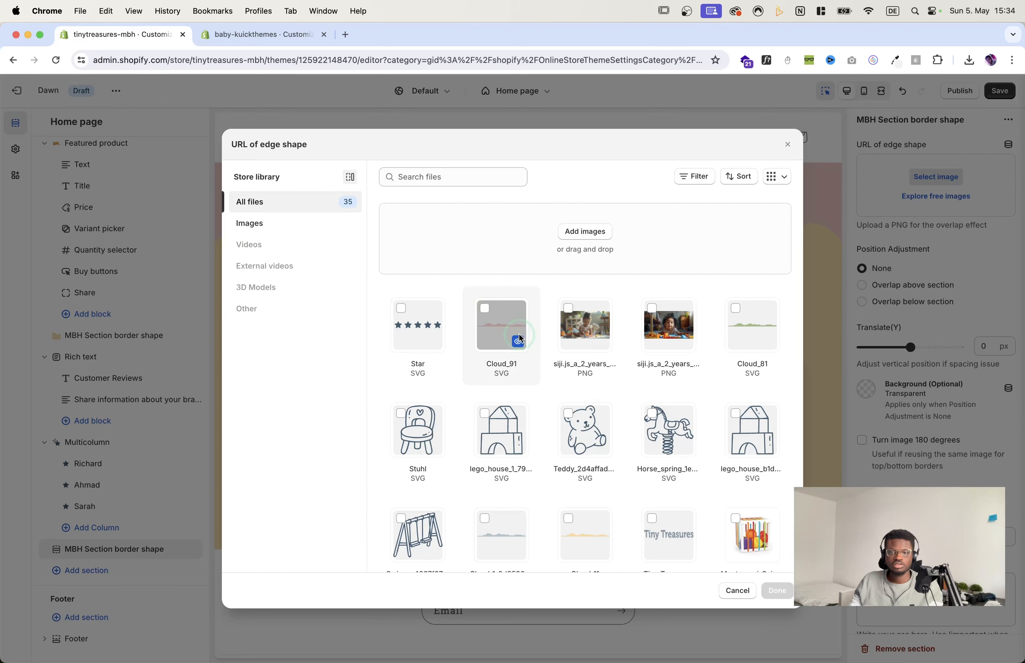
click(599, 528)
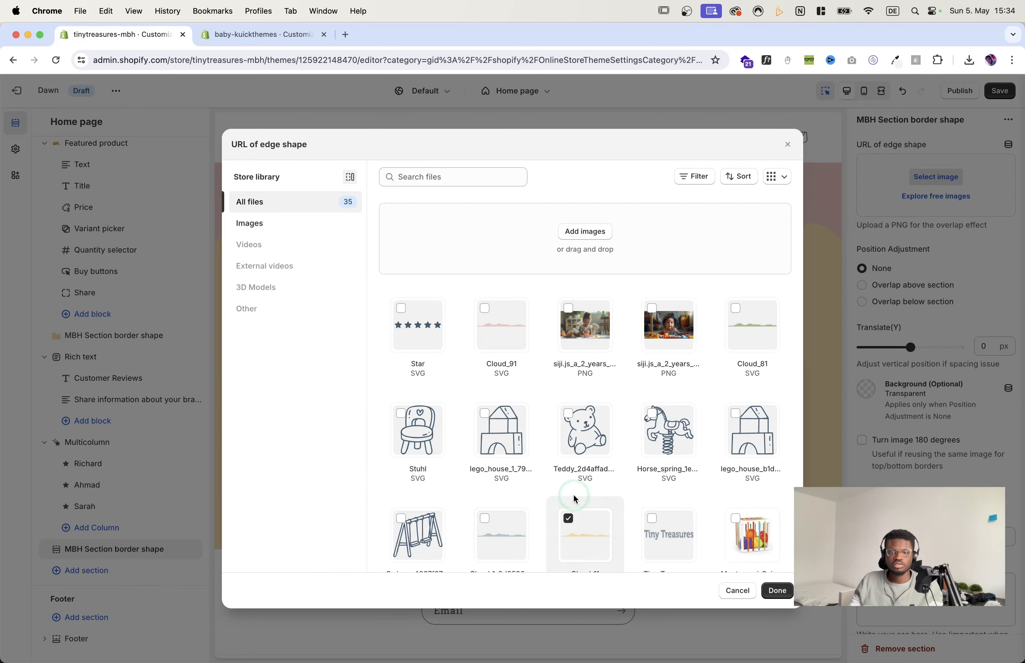
click(778, 591)
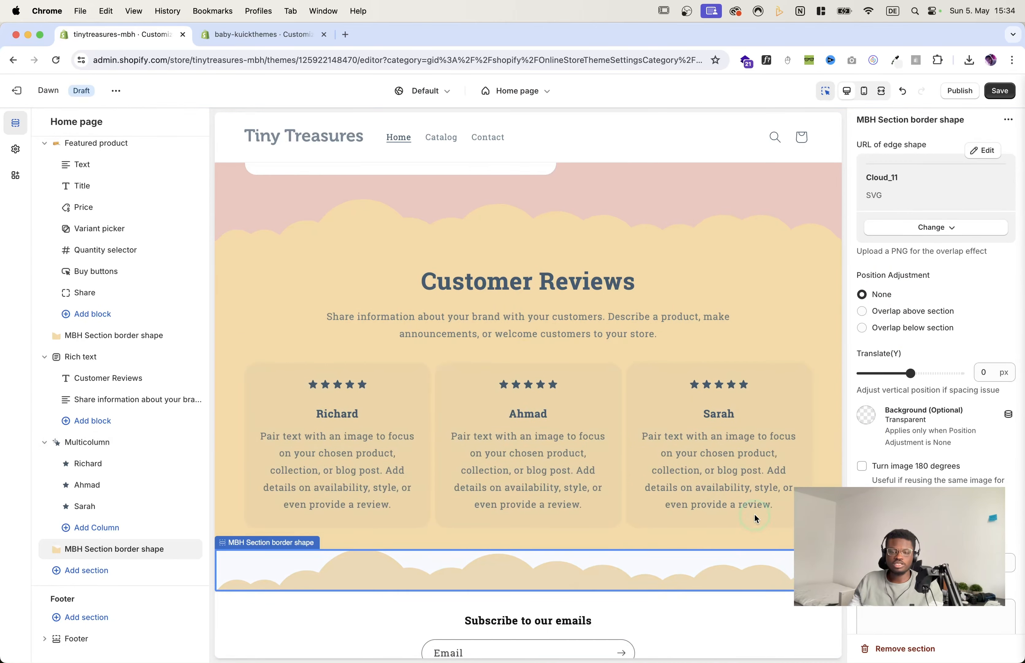
scroll(754, 513, down, 3)
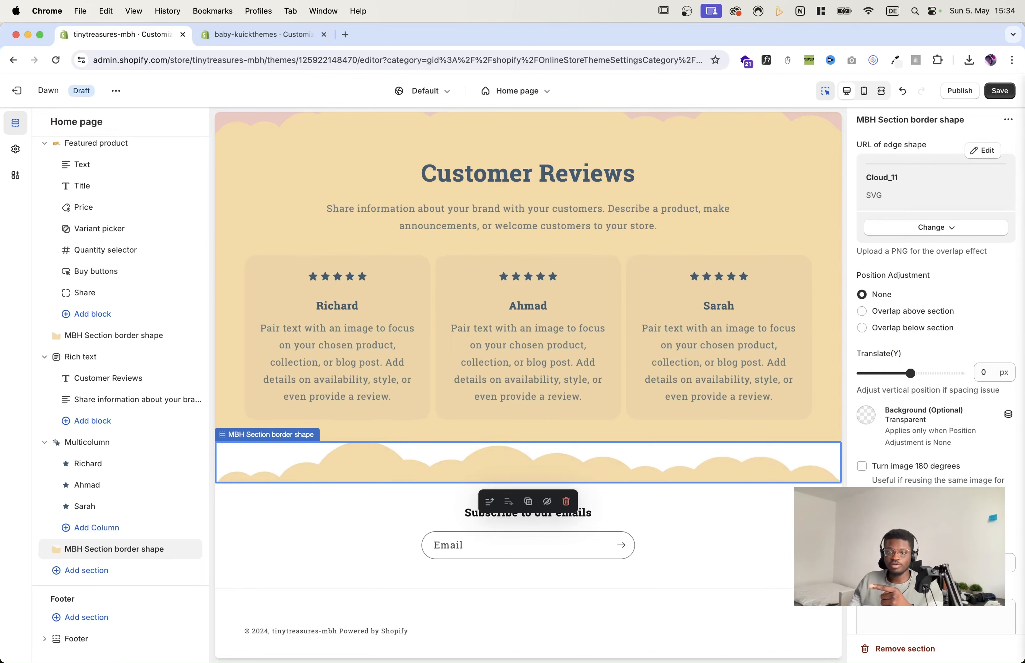
Step: Turn the border image below the customer reviews 180 degrees, reduce its vertical translation, and save the theme
click(862, 466)
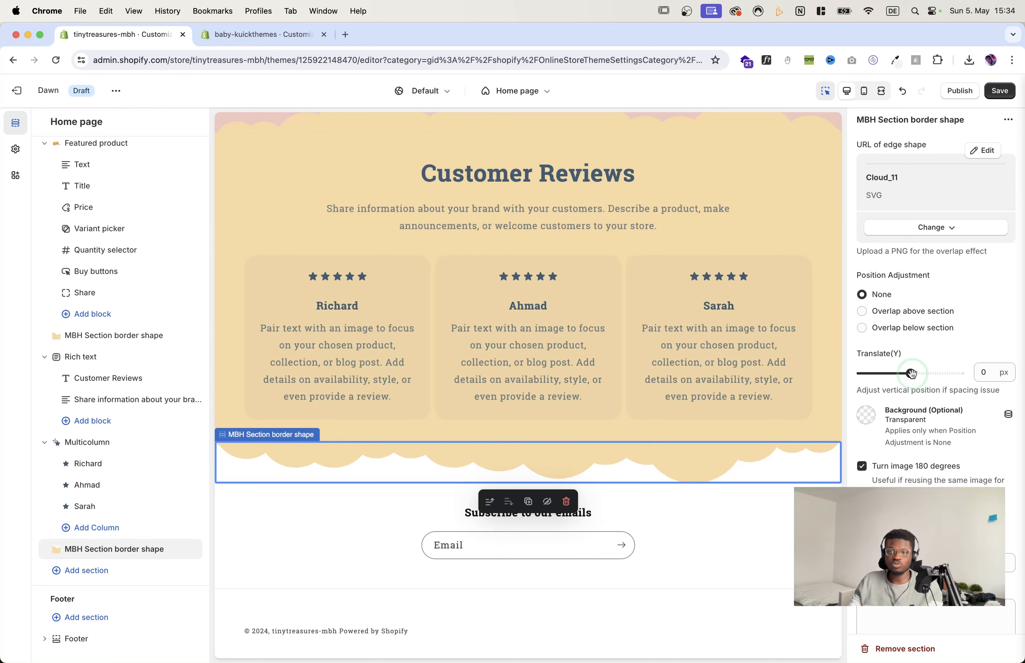
drag(913, 373, 891, 374)
click(1000, 91)
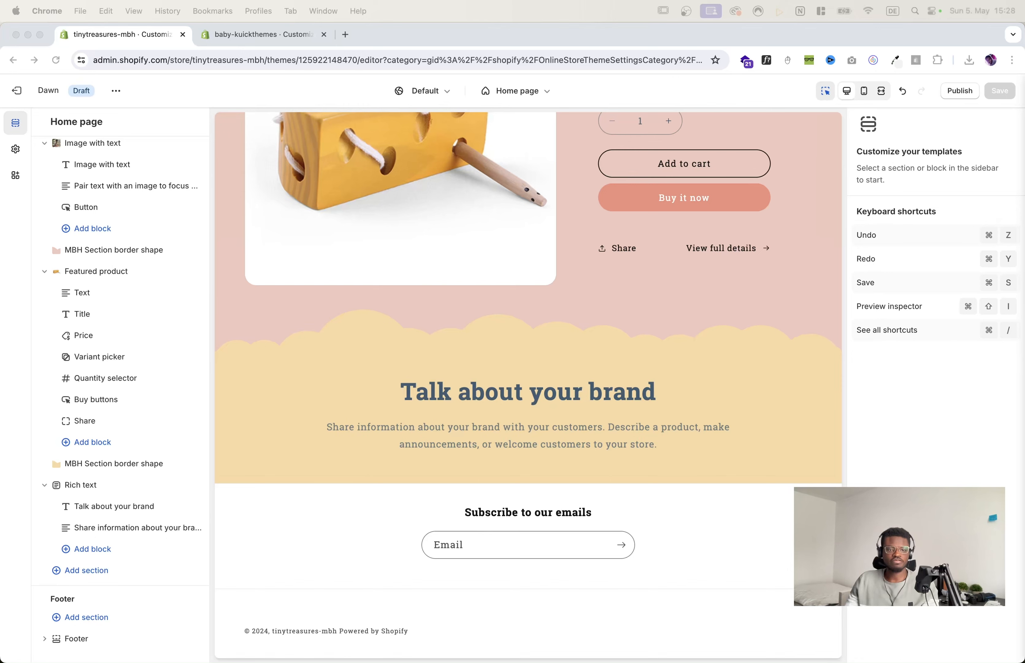
Step: Add a Multicolumn section below the Rich text section and set its heading to "Customer Reviews"
click(87, 570)
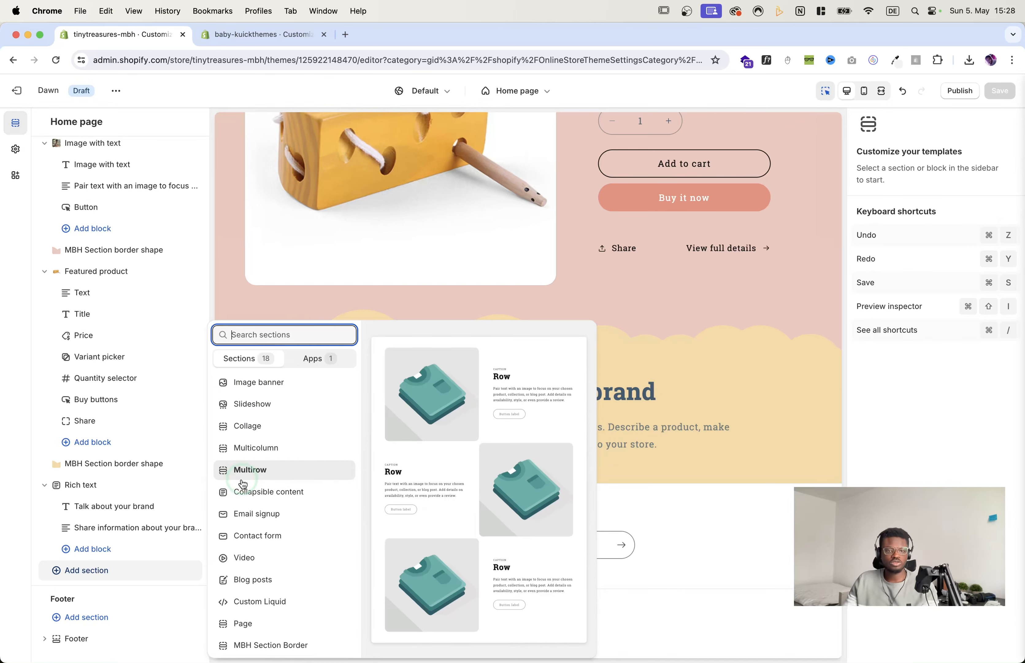
click(273, 455)
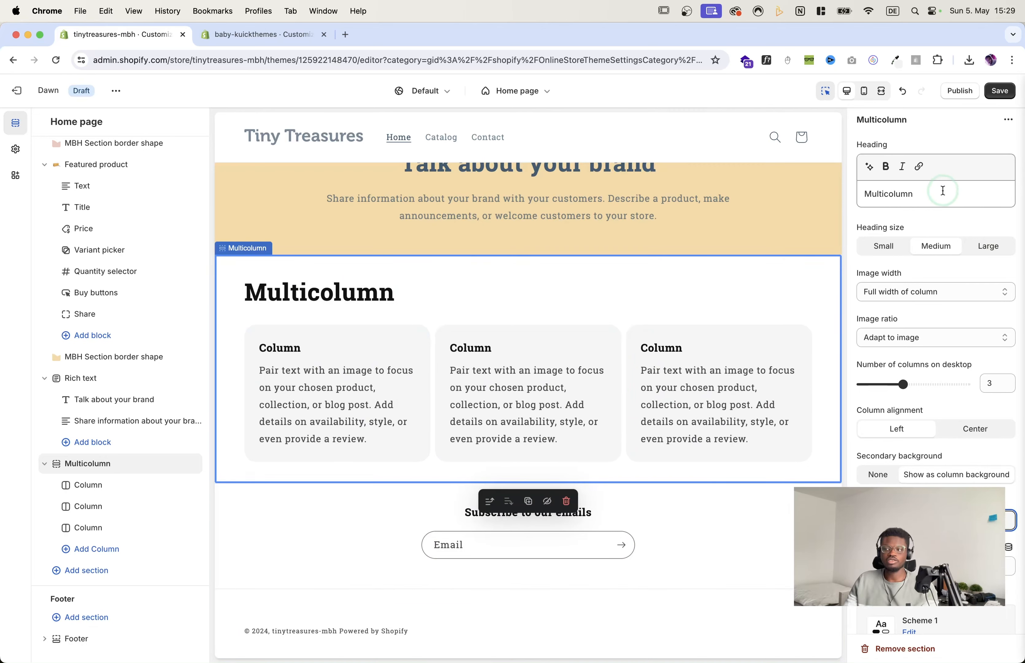
drag(942, 190, 858, 190)
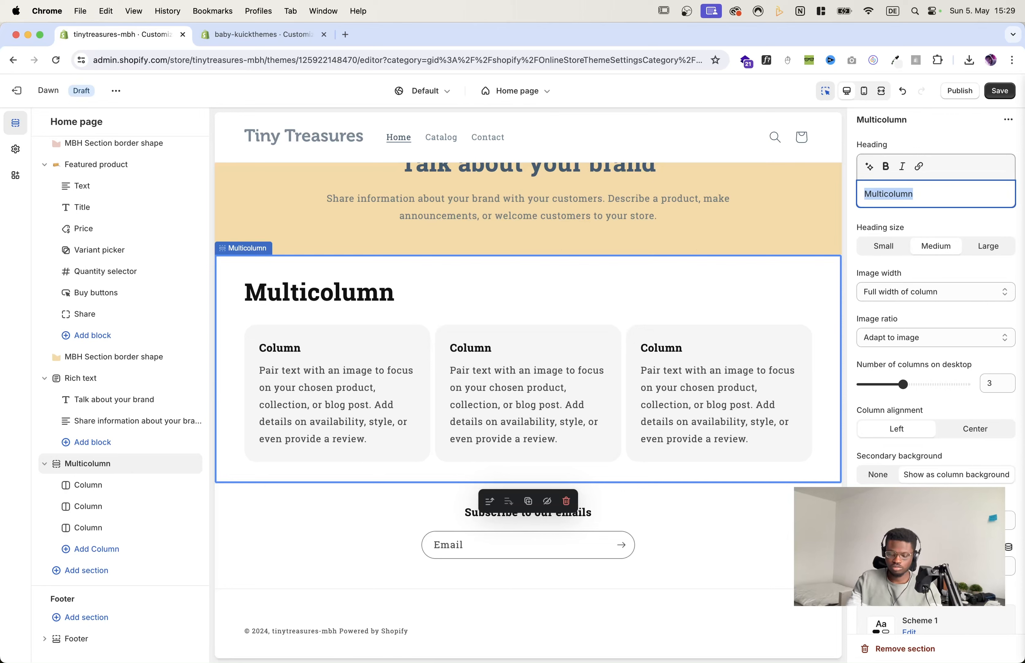
text(Mu)
key(BackSpace)
key(BackSpace)
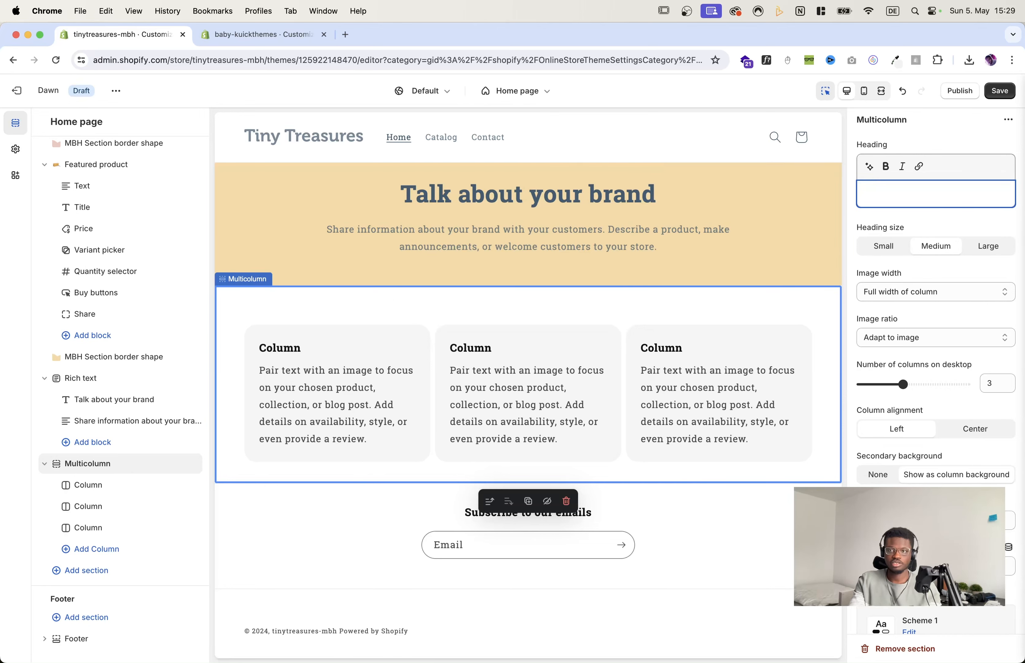
text(C)
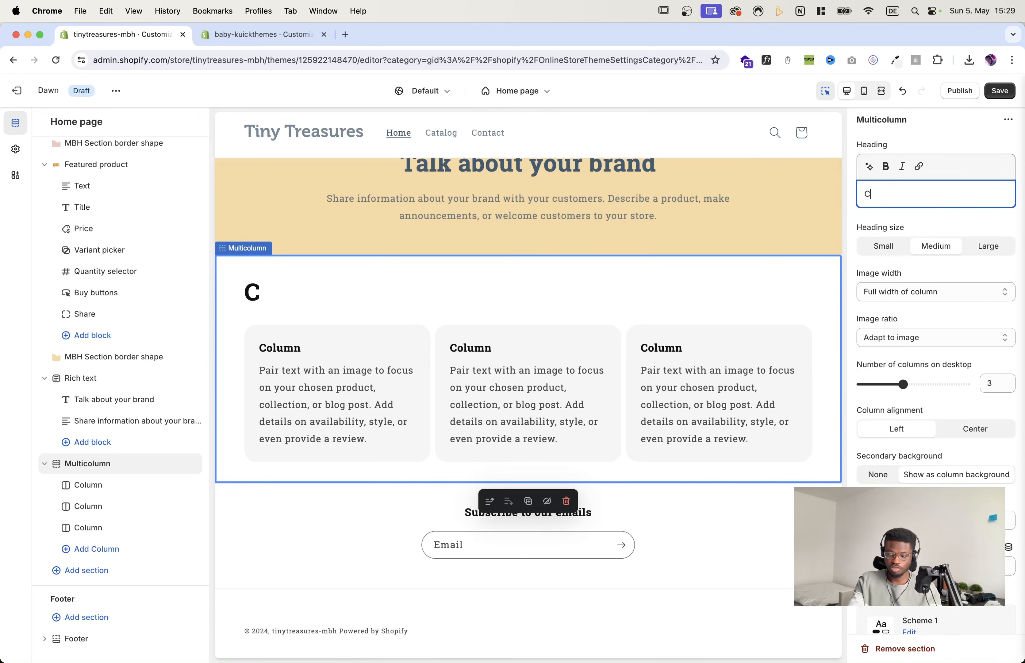
text(ustomer )
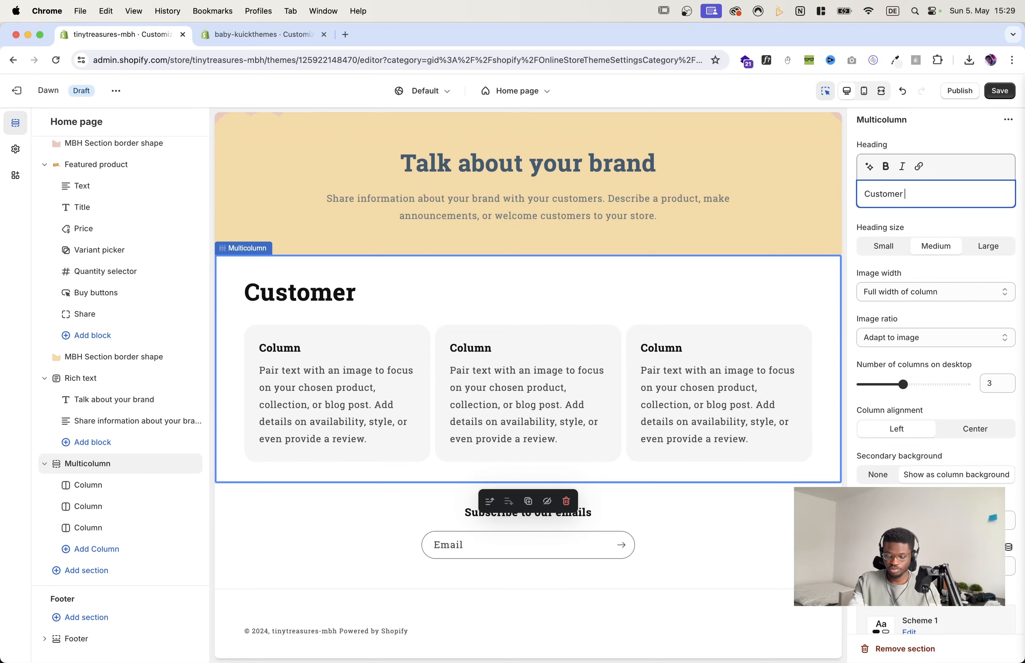
text(Reviews)
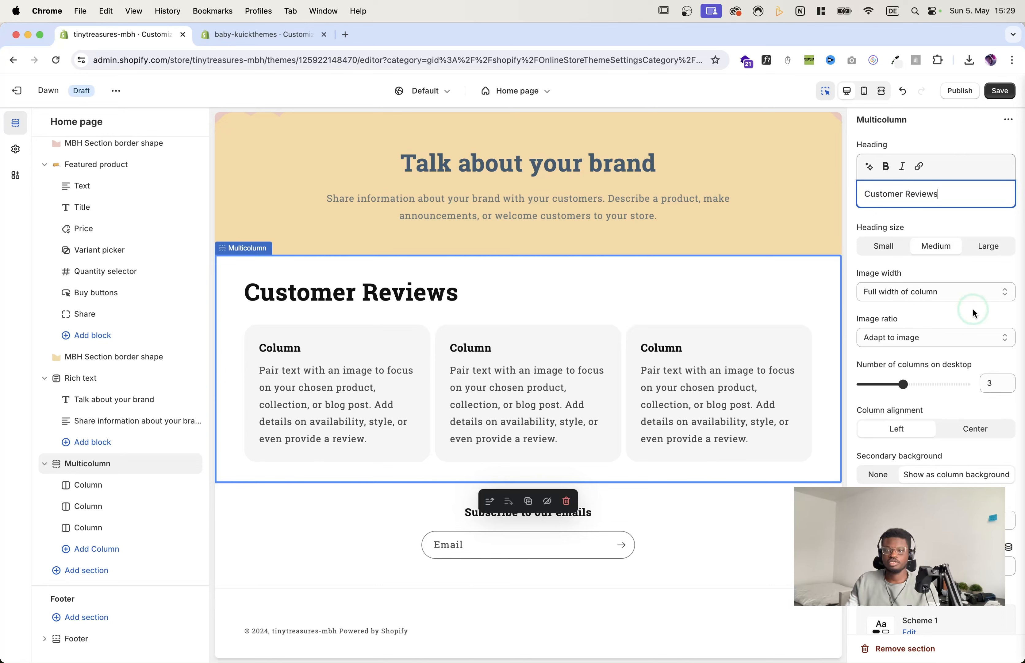
Step: Center the Multicolumn's column alignment, set the image width to one-third width of column, and save the theme
click(970, 428)
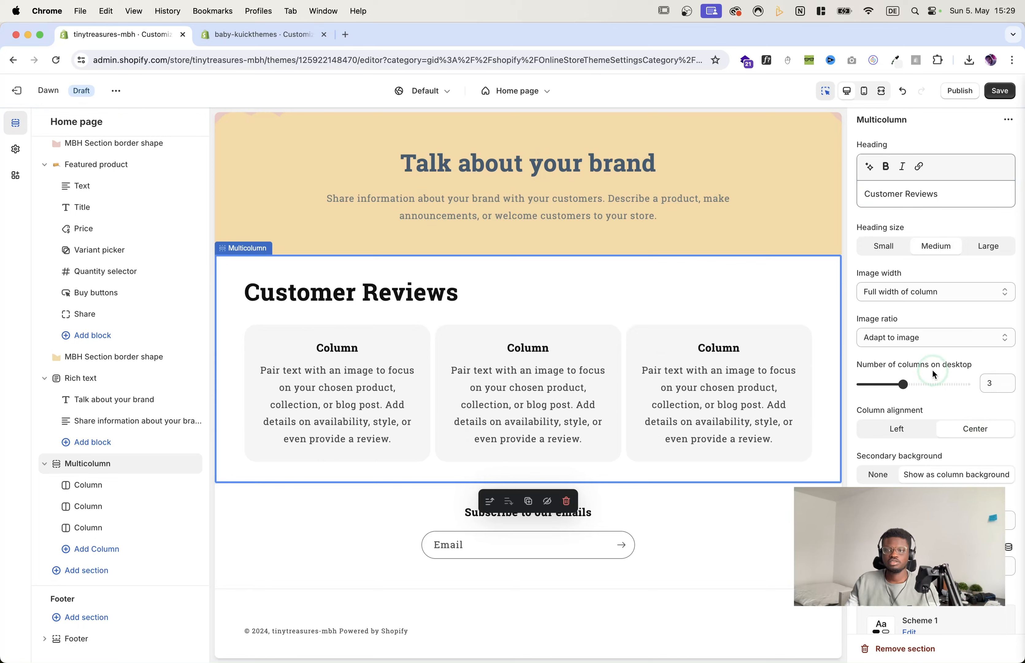
click(951, 292)
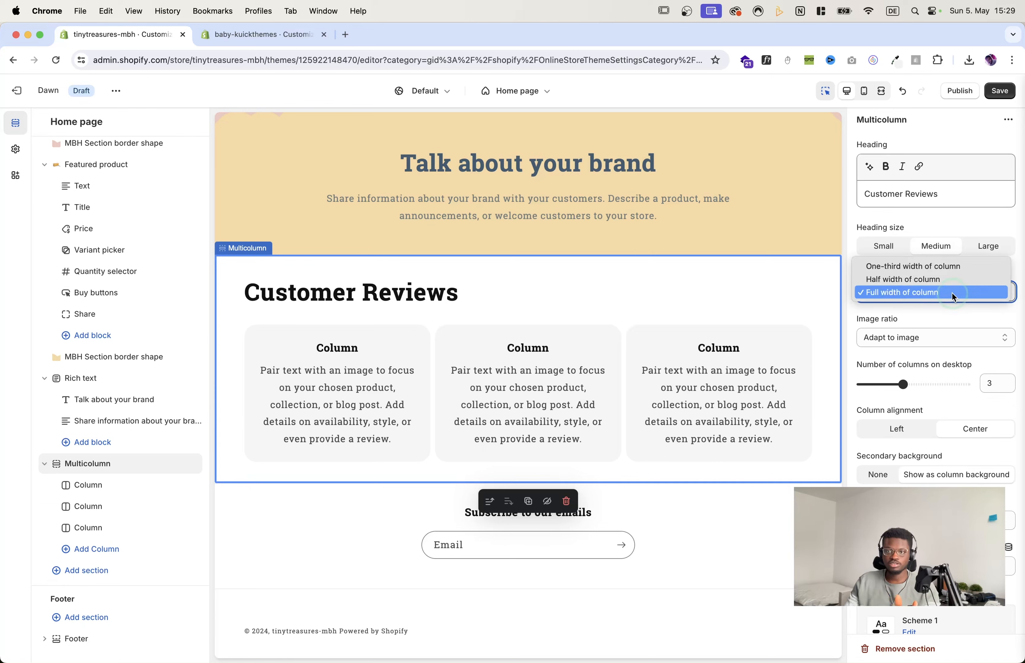
click(948, 266)
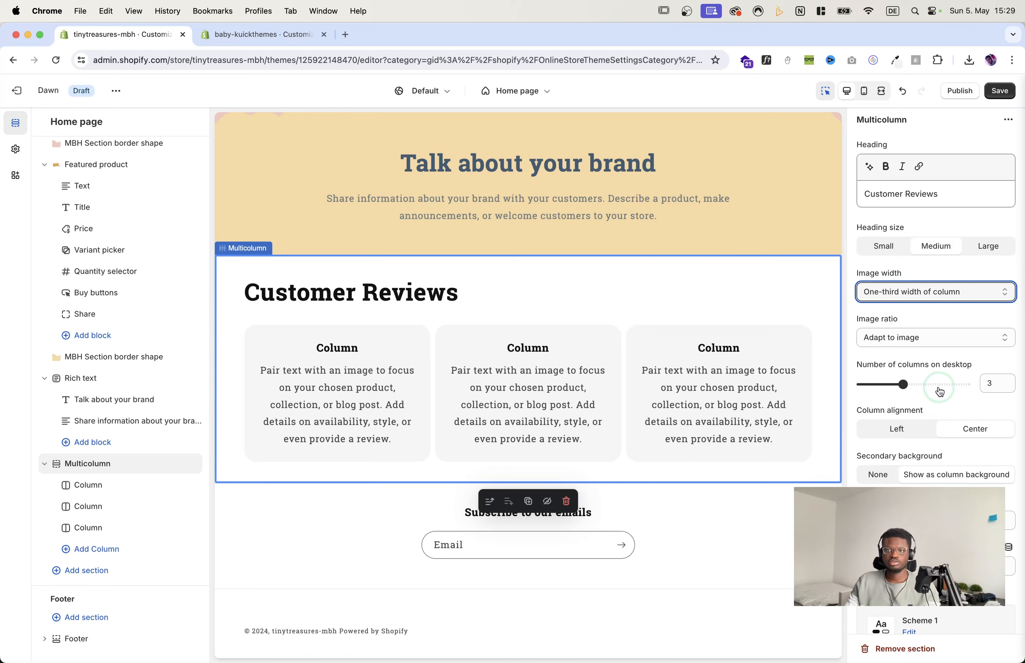
click(990, 91)
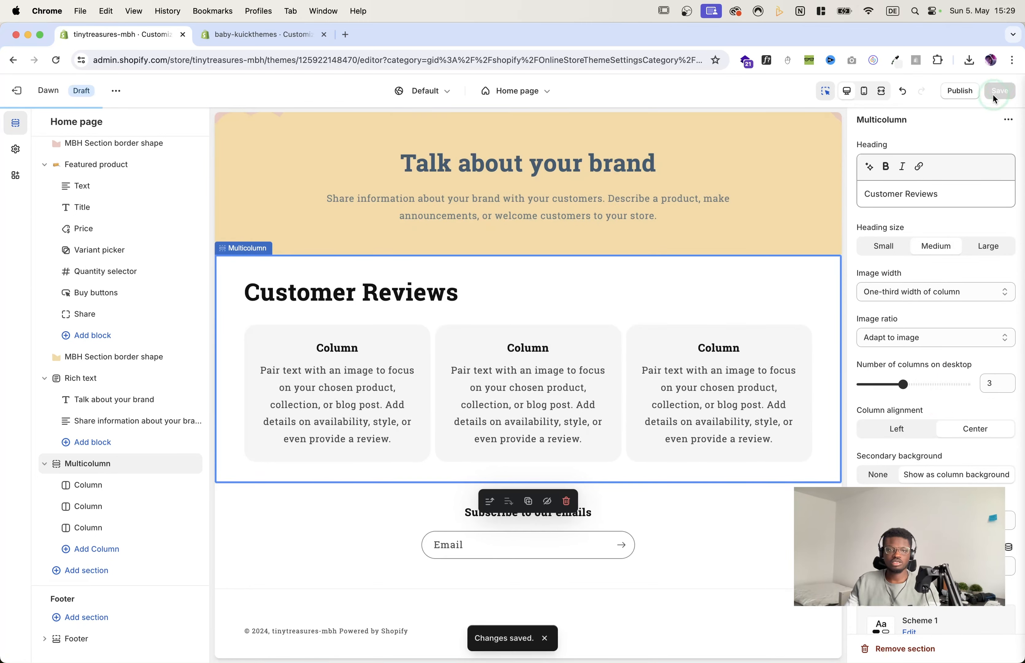
Step: Upload Star.svg from the MBH - Tutorial folder and use it as the first column's image
click(67, 500)
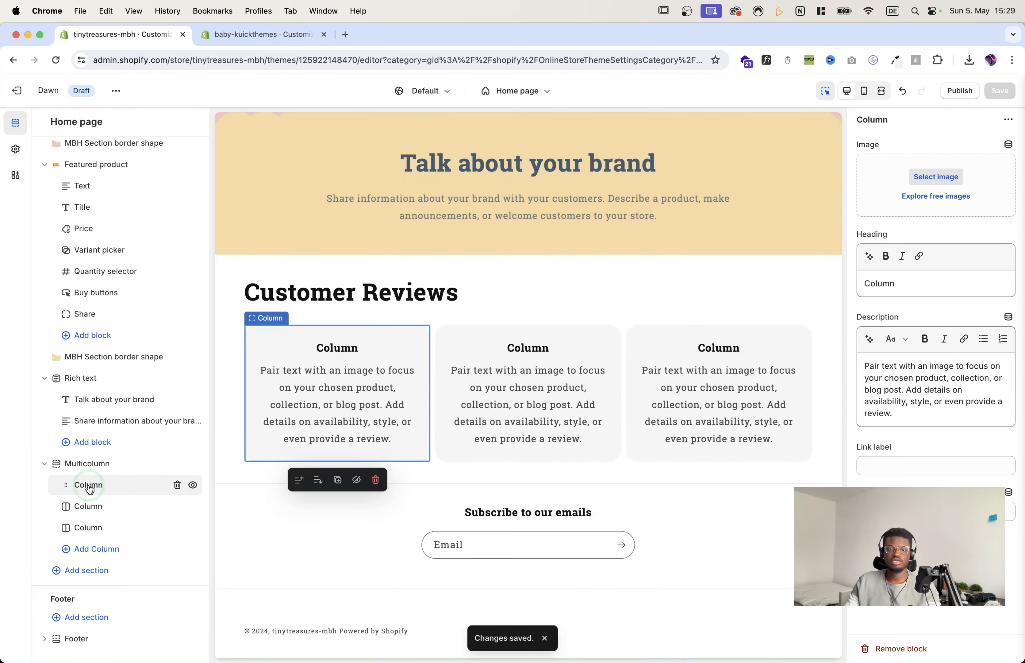
click(942, 174)
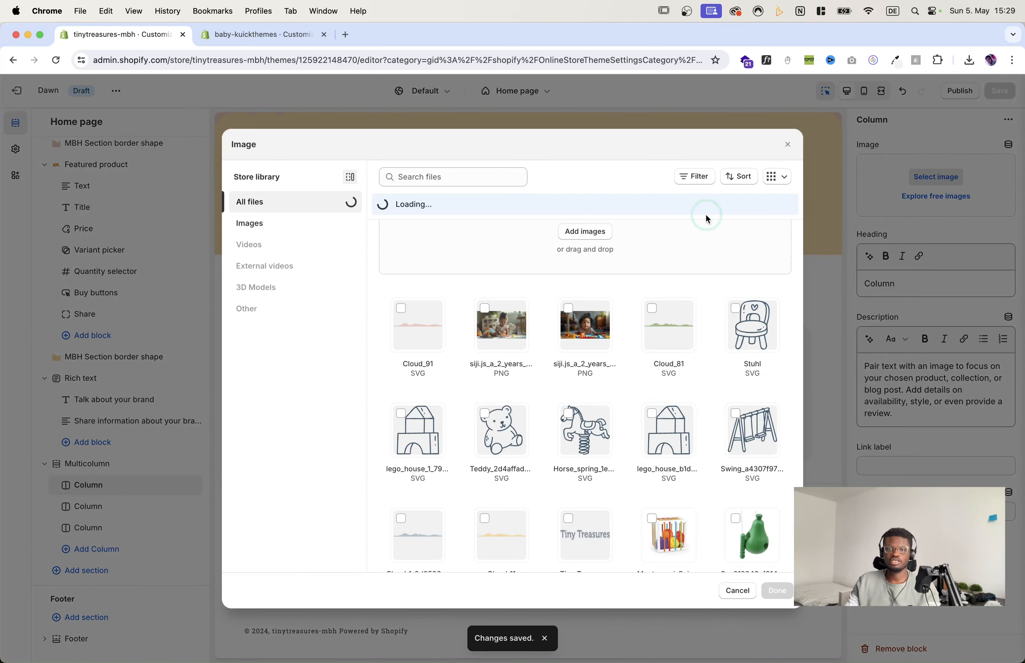
click(590, 229)
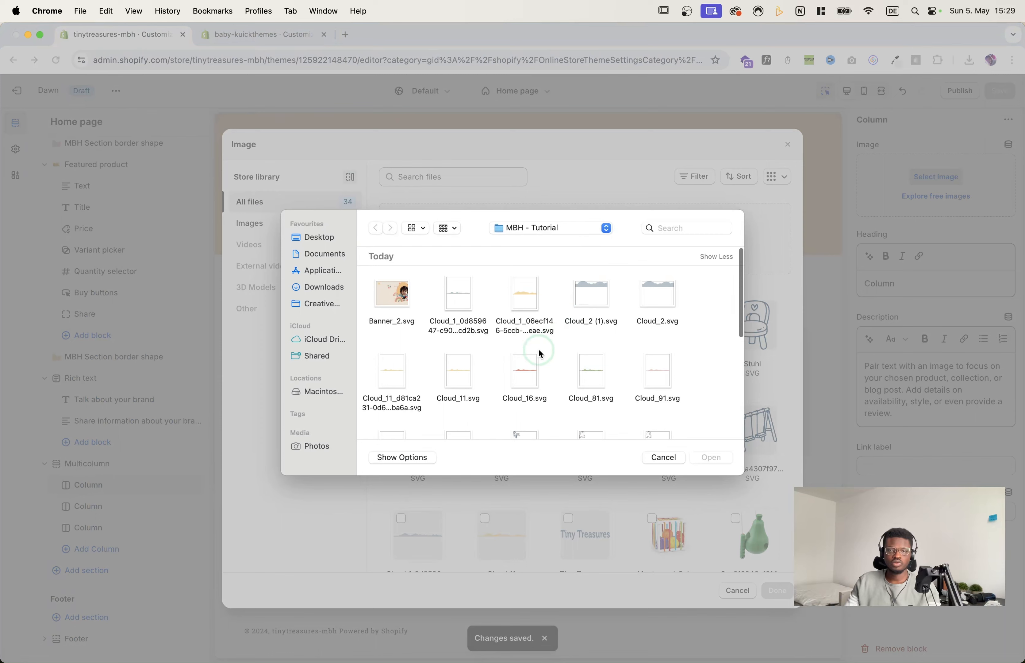
scroll(531, 354, down, 5)
scroll(500, 370, down, 5)
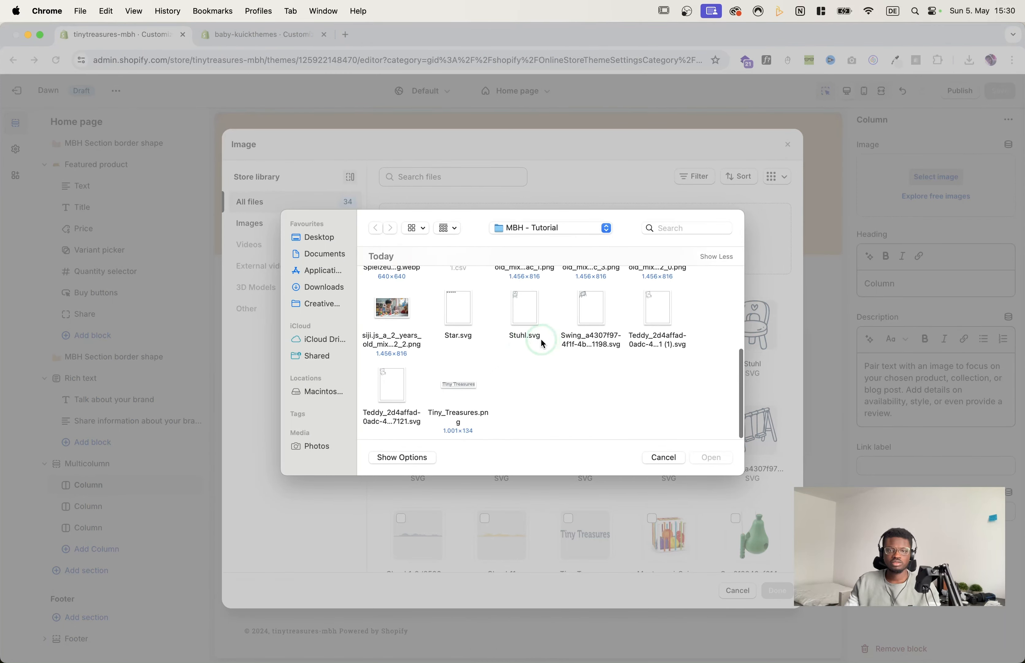
scroll(530, 338, up, 5)
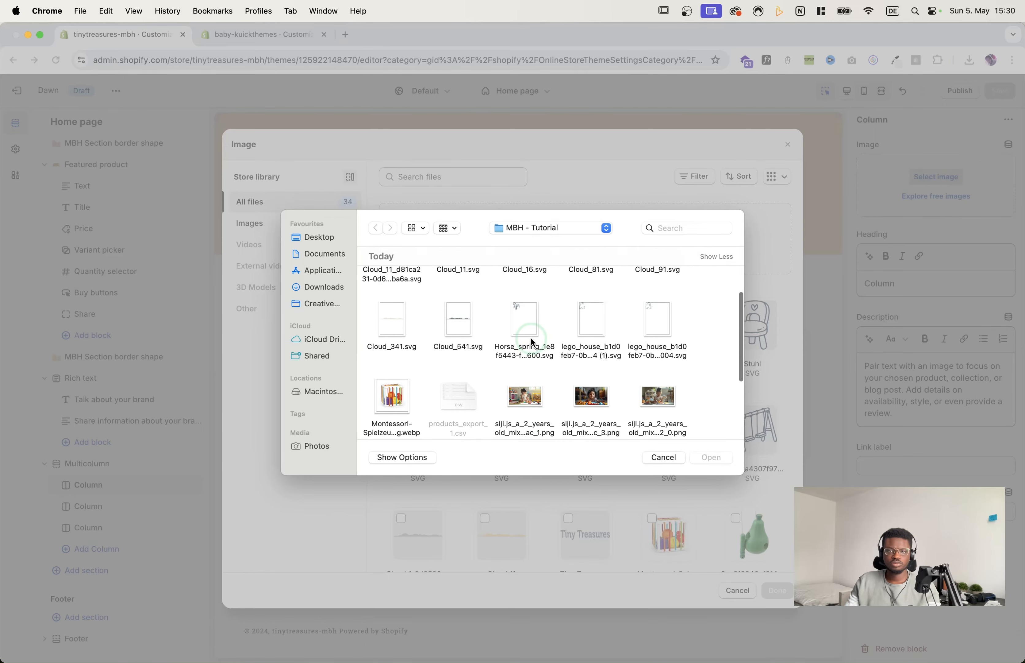
scroll(532, 343, up, 4)
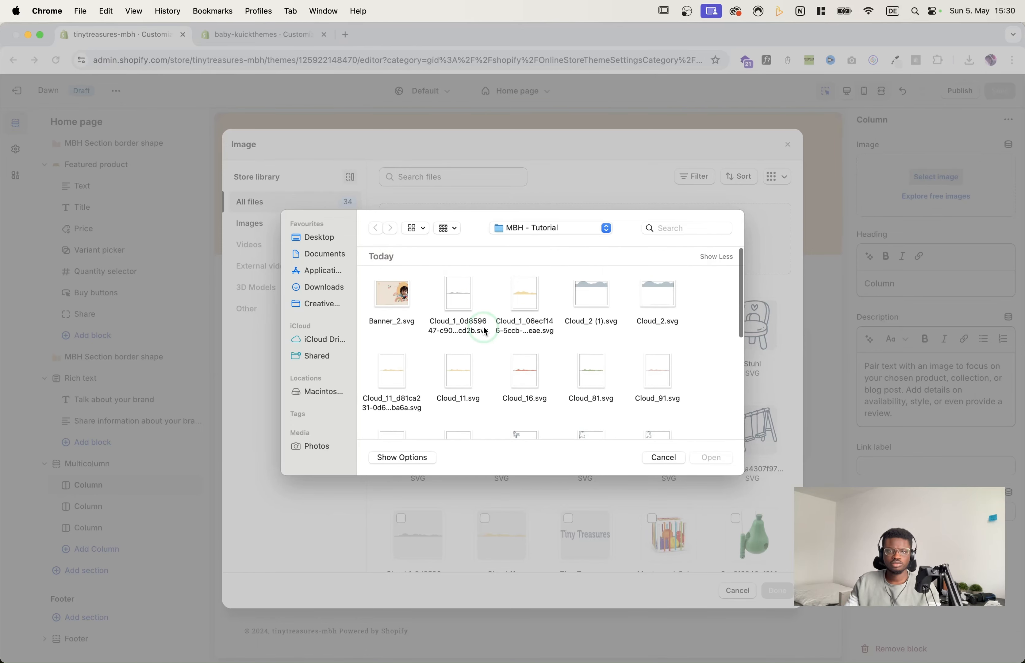
scroll(486, 331, down, 5)
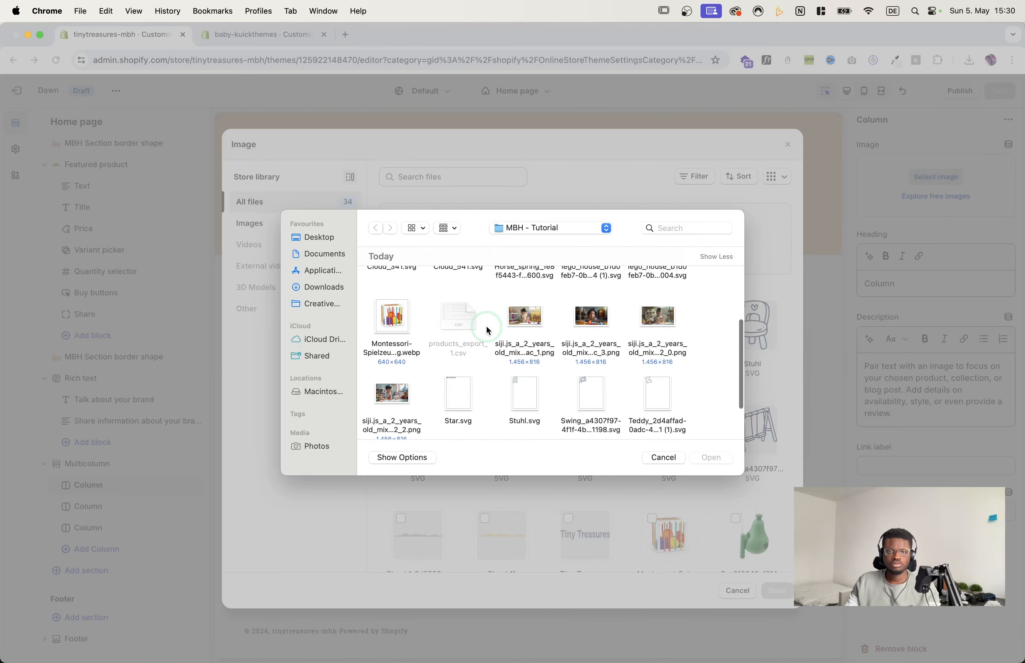
click(463, 402)
click(711, 457)
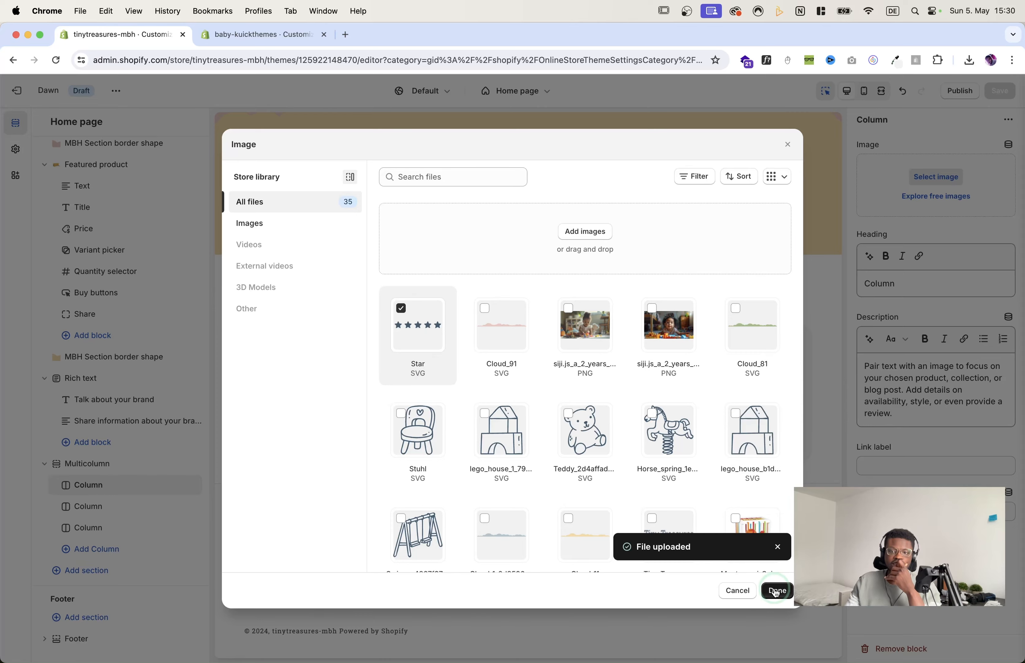
click(778, 590)
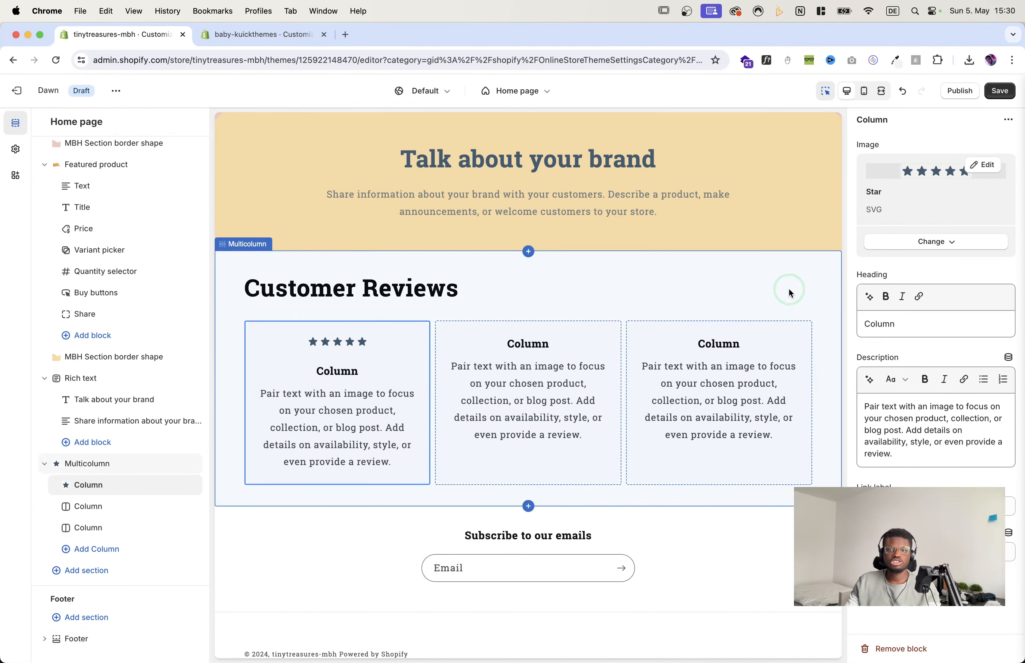
Step: Change the Multicolumn section's color scheme to Scheme 9 and save the theme
click(779, 282)
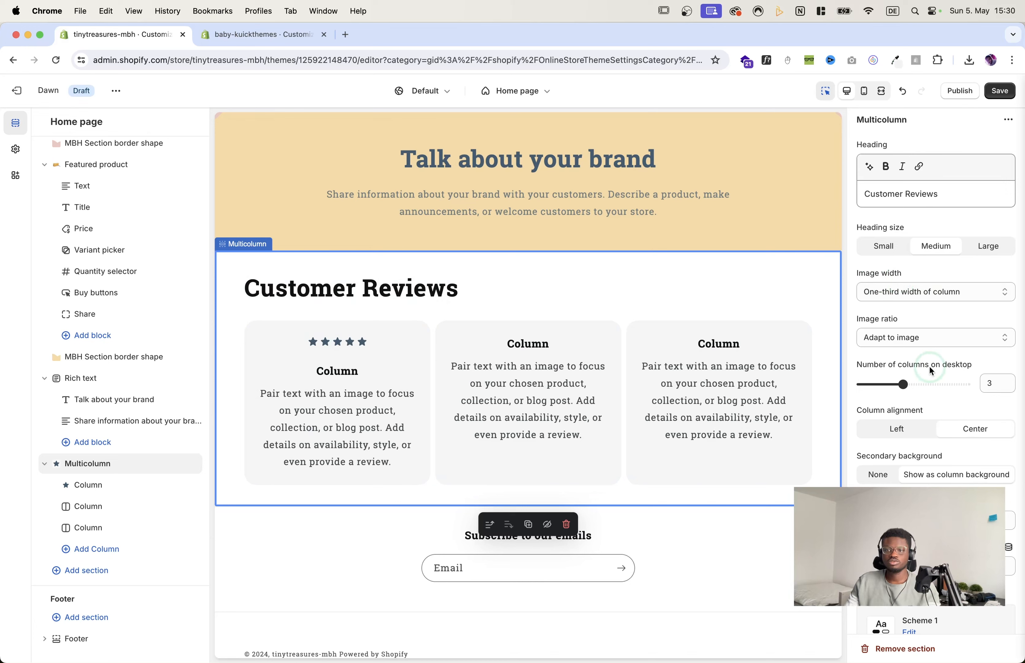
scroll(929, 366, down, 10)
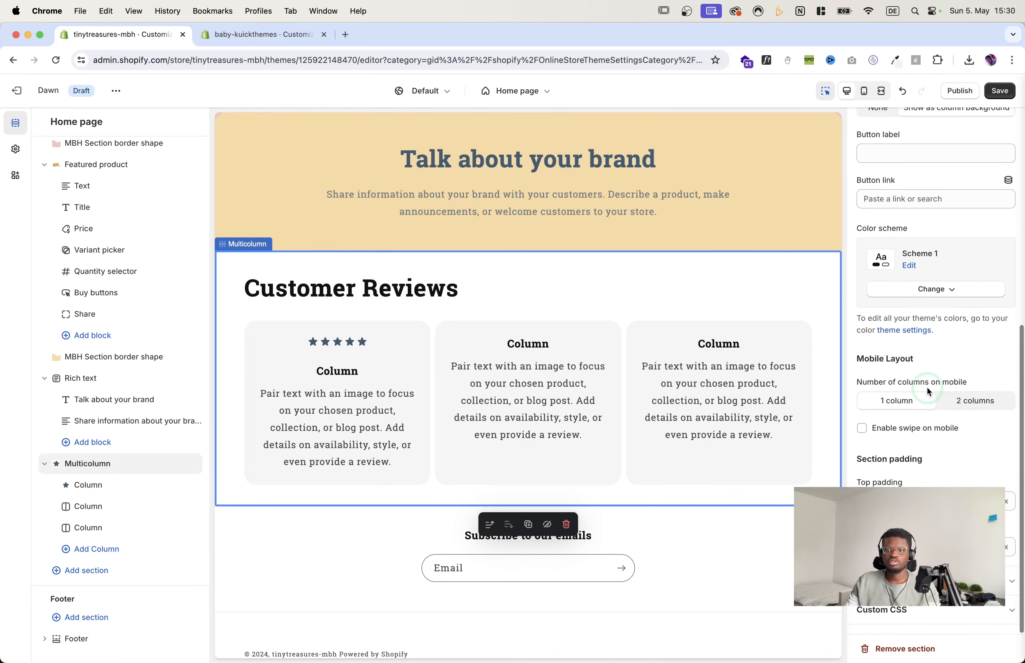
scroll(927, 388, up, 3)
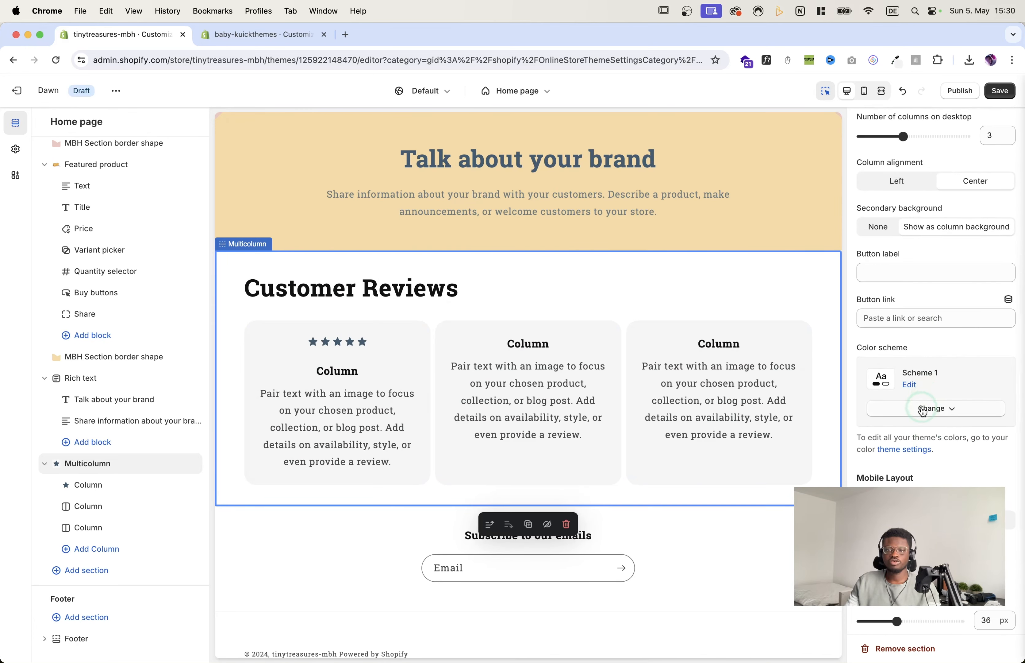
click(922, 409)
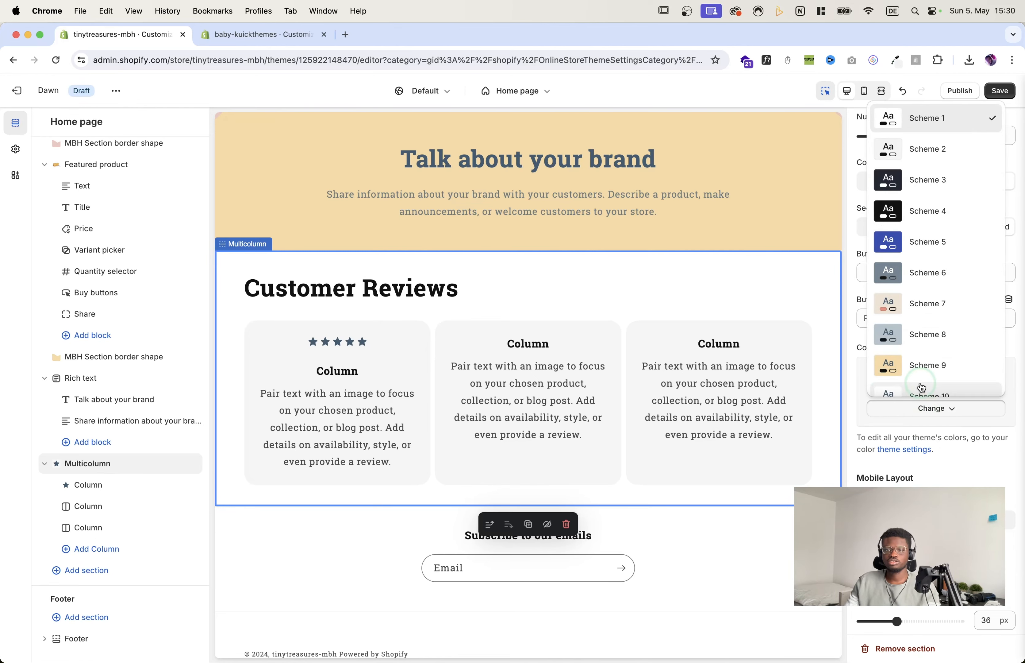
scroll(934, 369, down, 3)
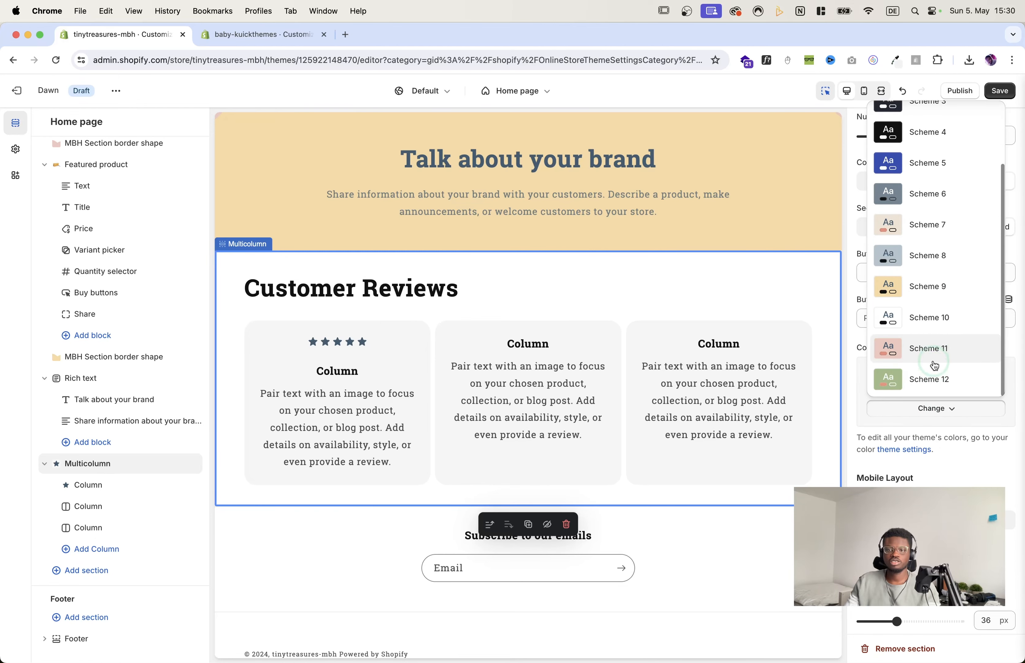
click(922, 289)
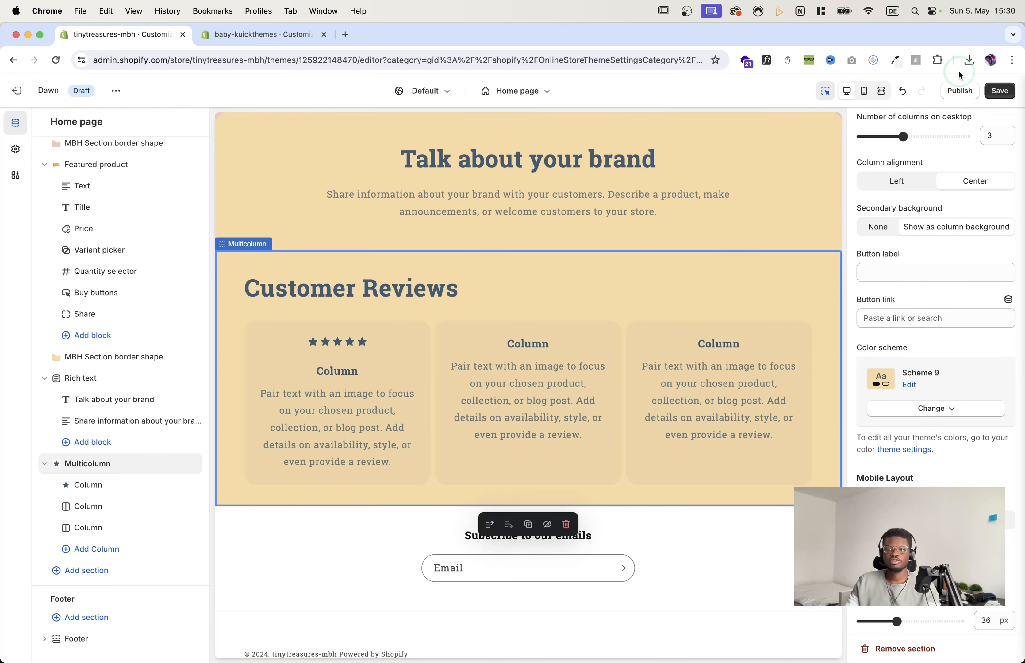
click(1002, 92)
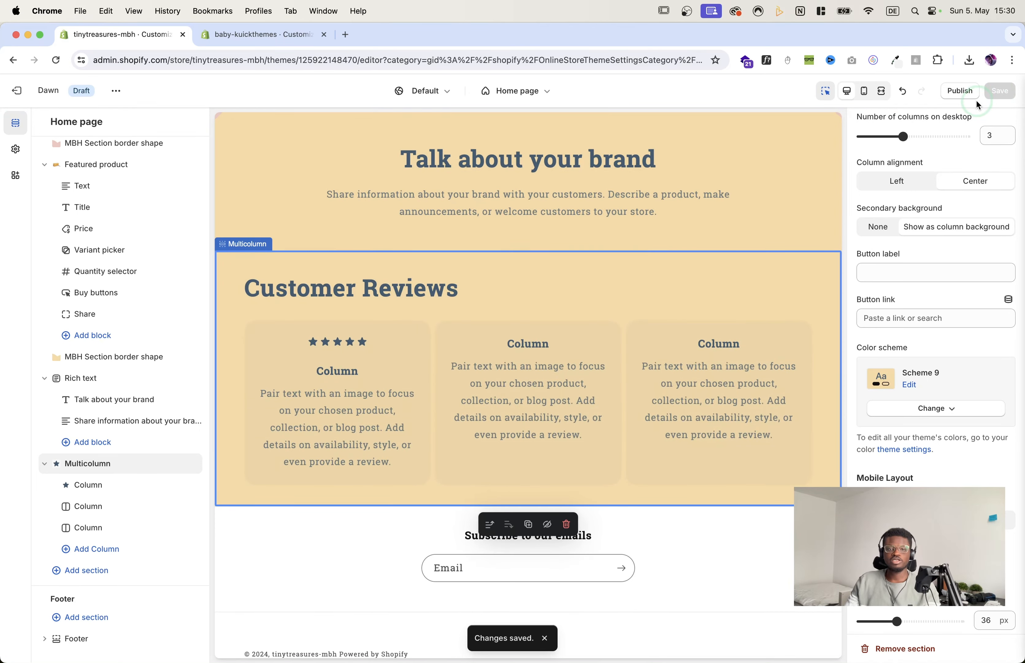
Step: Clear the Multicolumn section's heading text and save the theme
scroll(623, 261, up, 5)
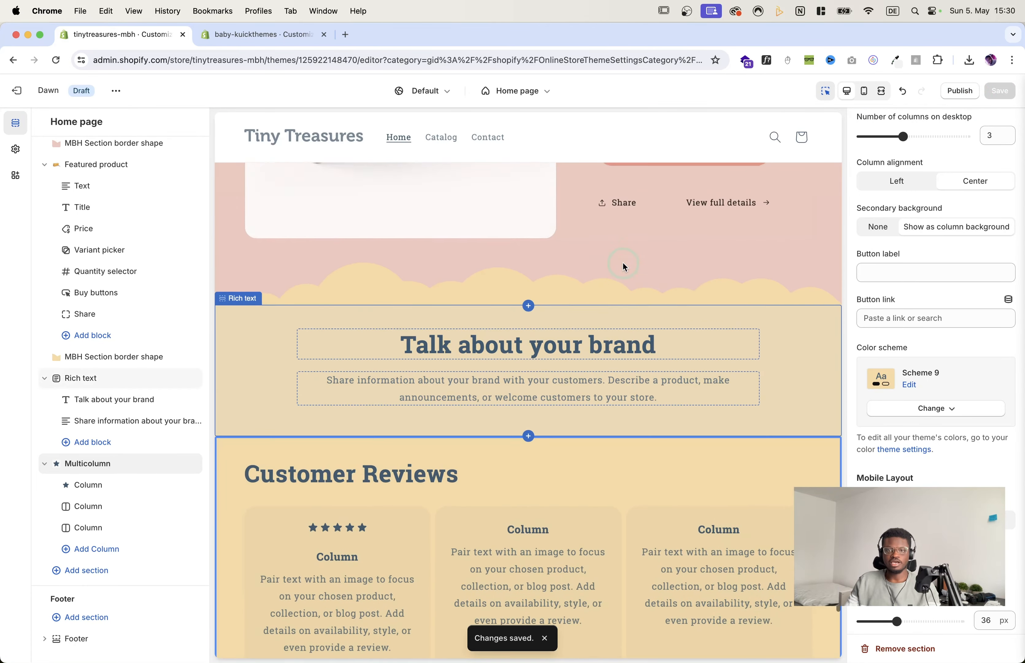
scroll(623, 263, down, 3)
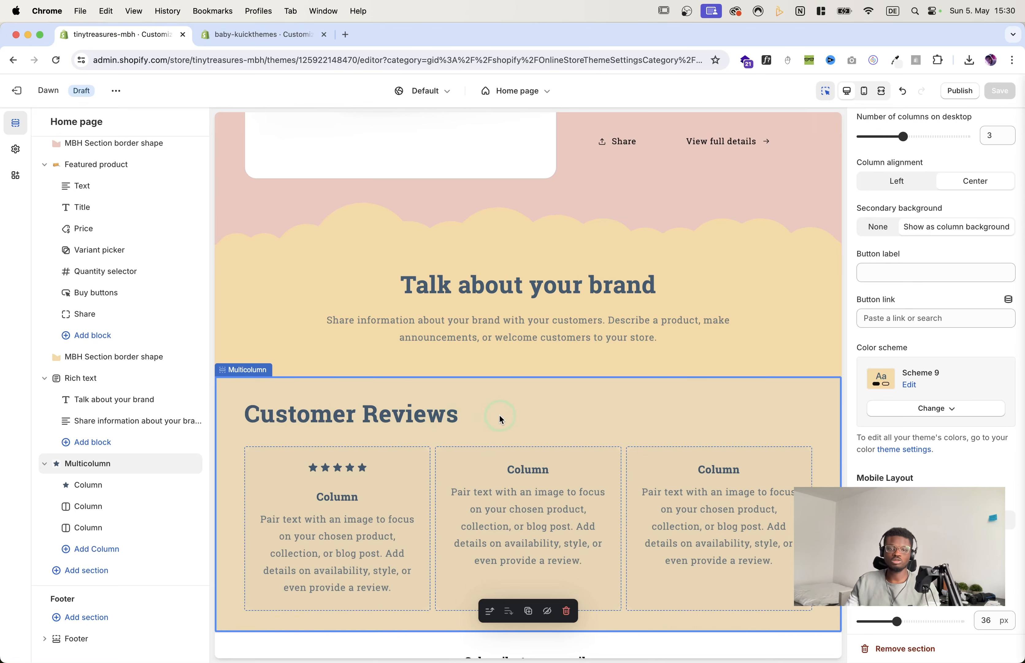
scroll(457, 424, down, 2)
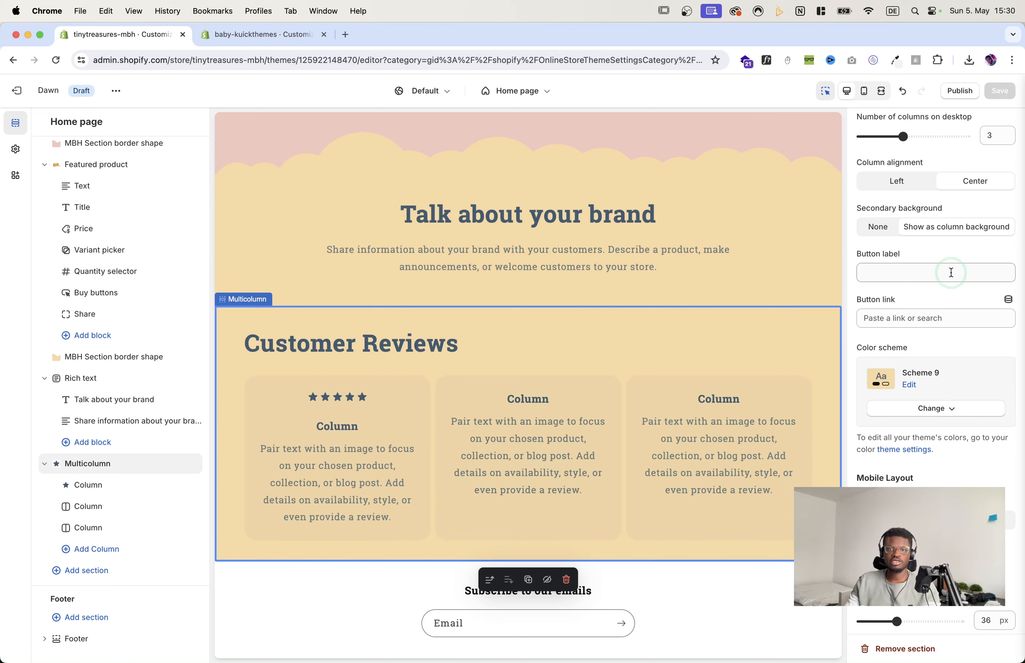
scroll(951, 273, up, 1)
scroll(951, 272, up, 6)
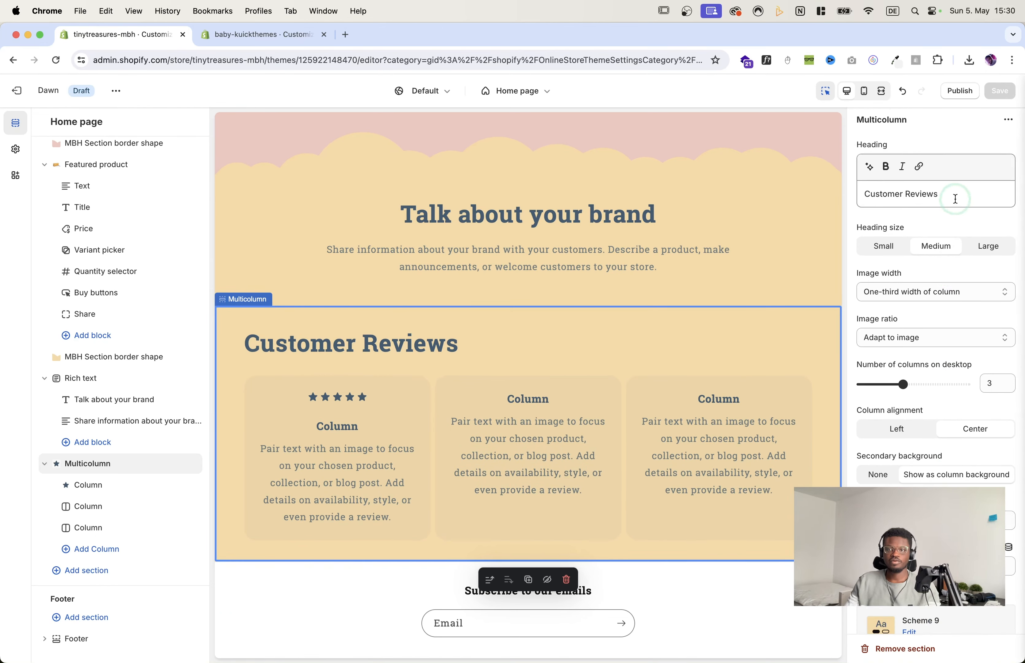
drag(956, 196, 864, 193)
key(BackSpace)
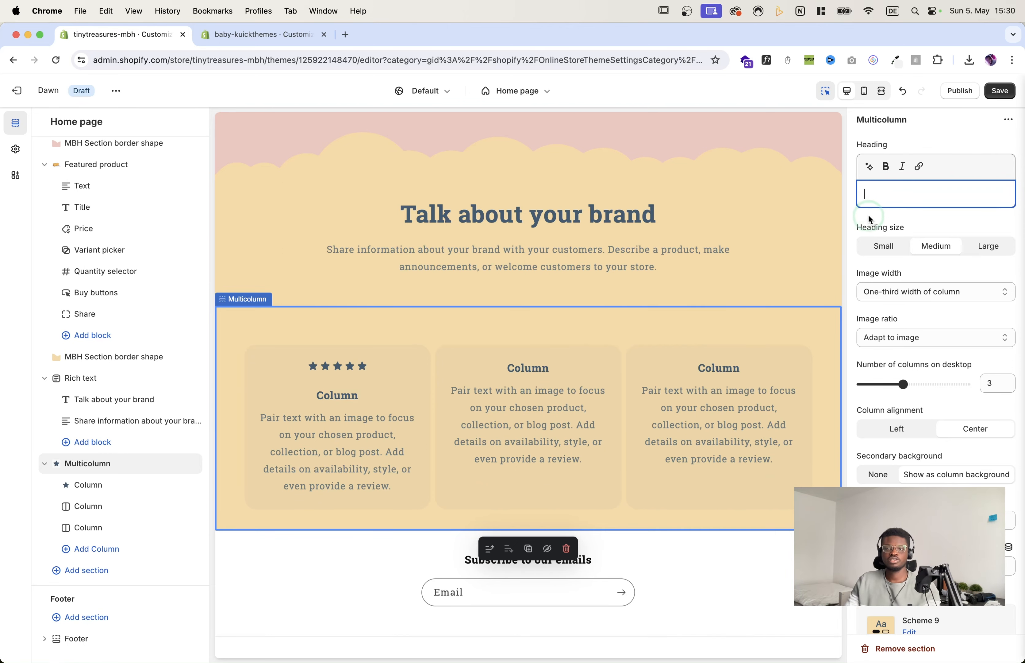
click(999, 92)
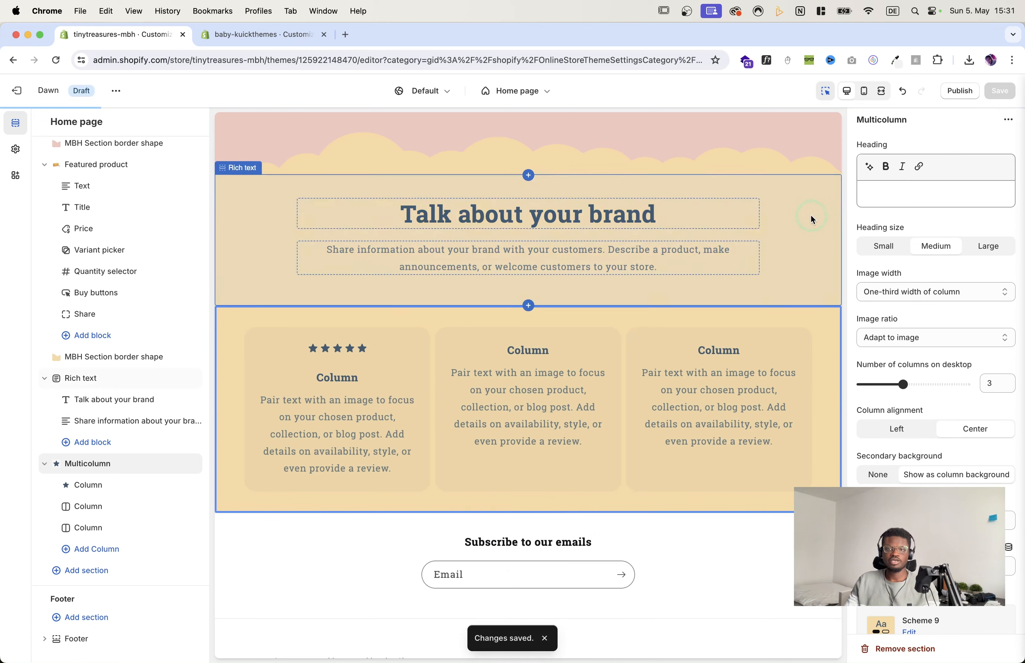
Step: Change the Rich text section's heading to "Customer Reviews" and save the theme
click(790, 222)
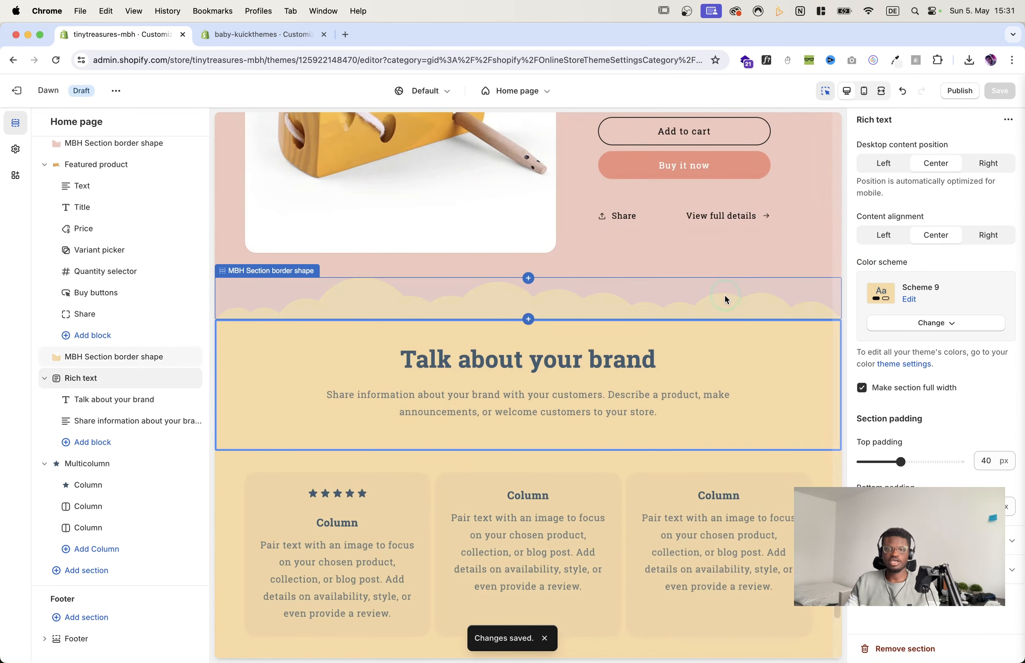
click(626, 355)
drag(957, 194, 827, 194)
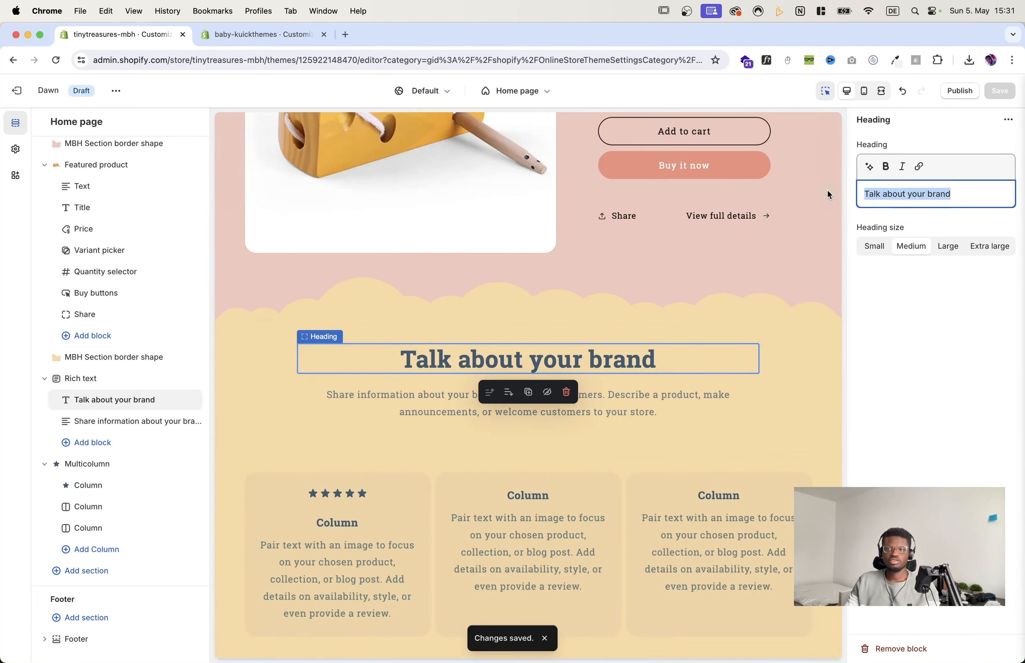
text(Cust)
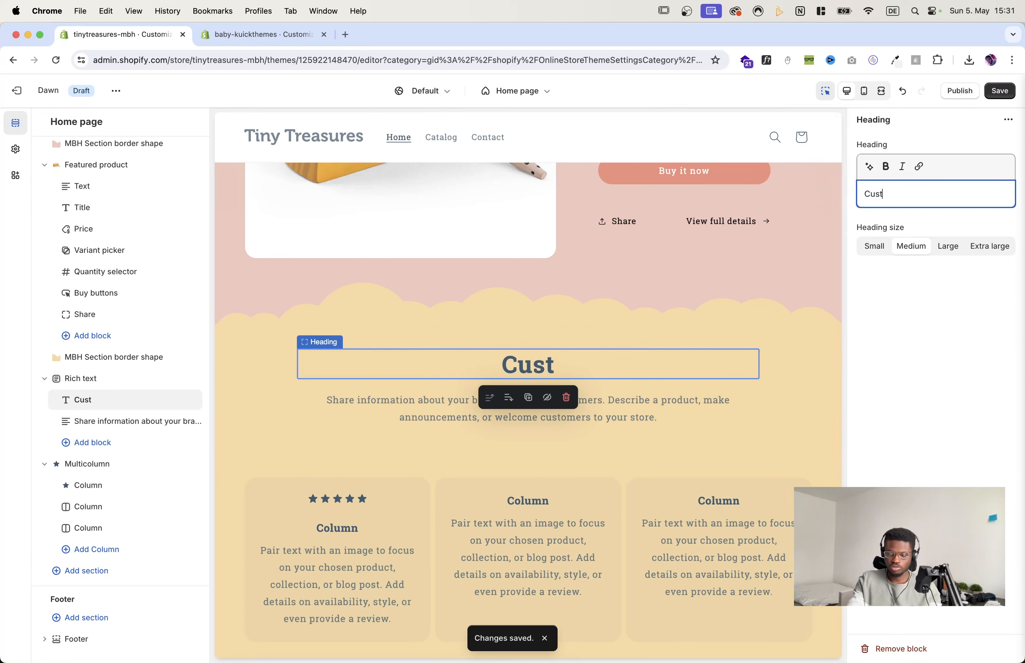
text(omer Rev)
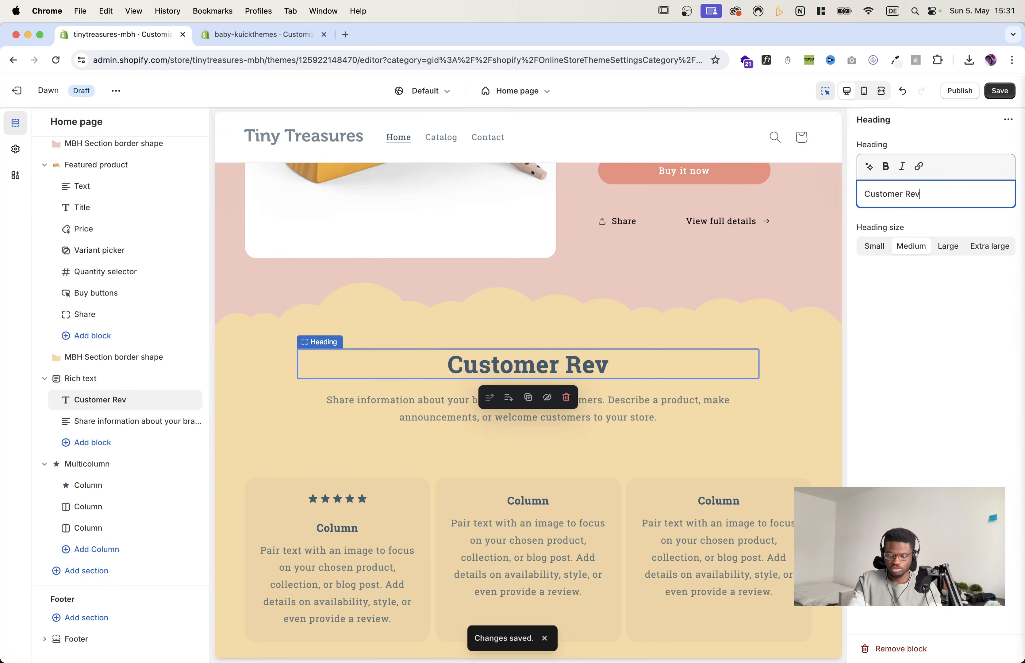
text(iew)
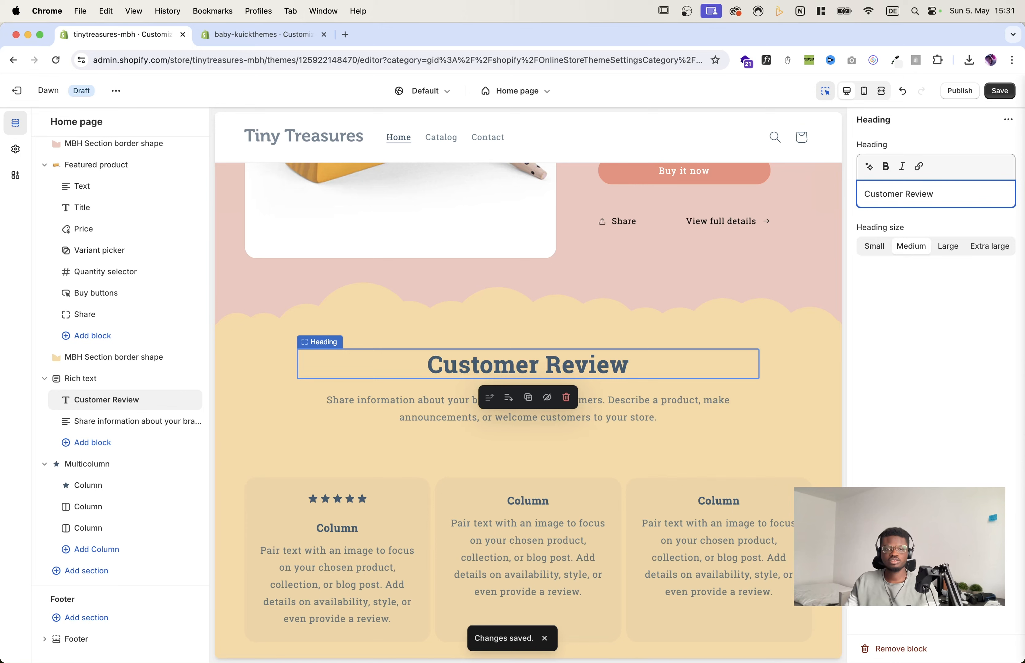
text(s)
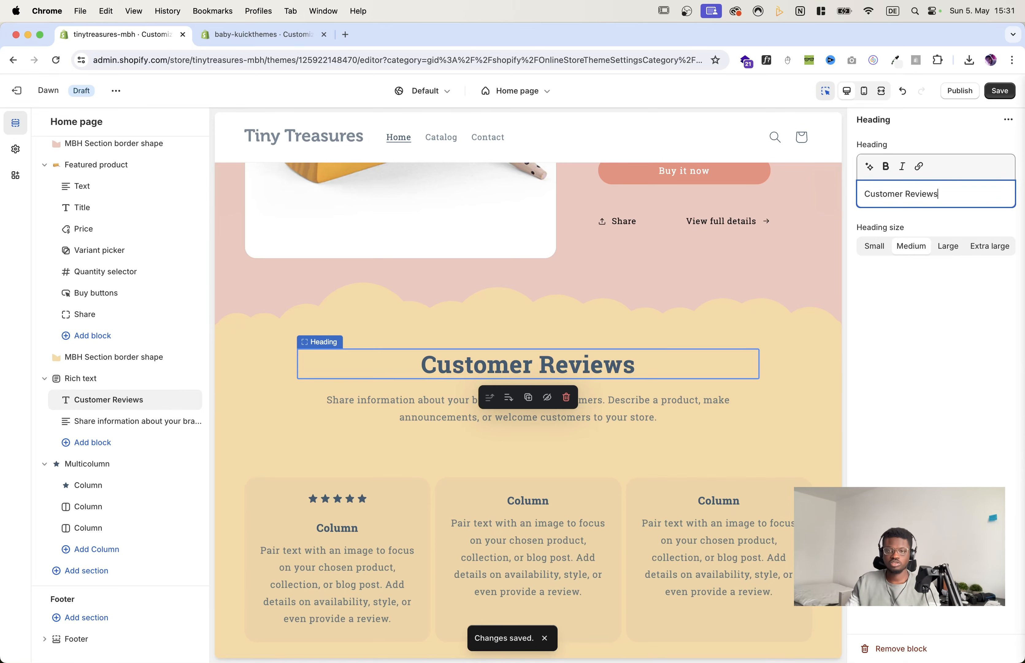
click(999, 91)
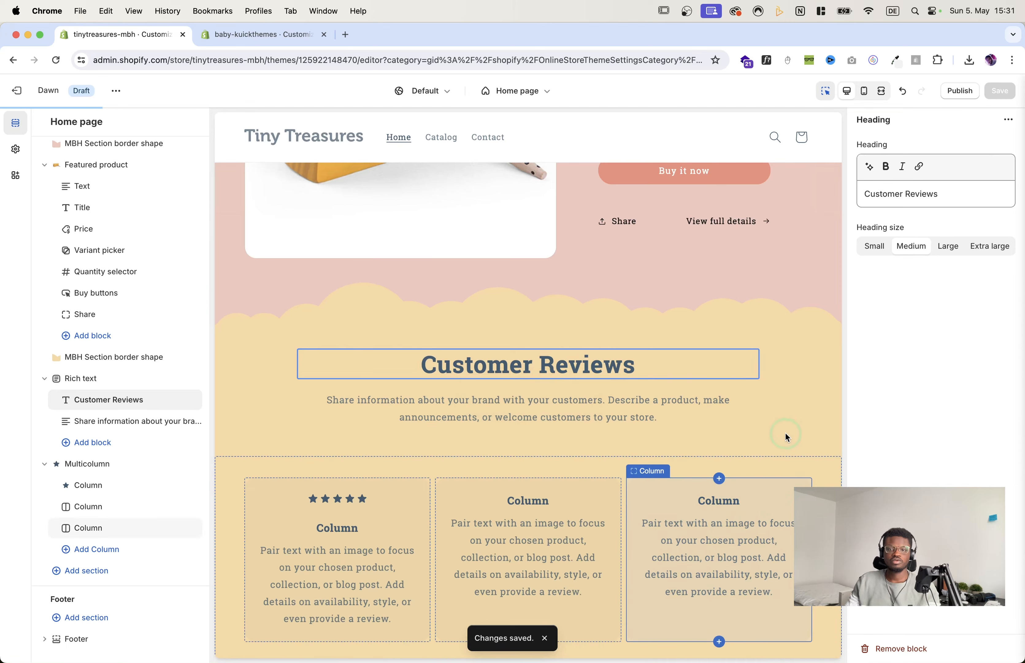
Step: Reduce the Rich text section's bottom padding to close the gap above the review columns, and save the theme
click(796, 401)
click(902, 461)
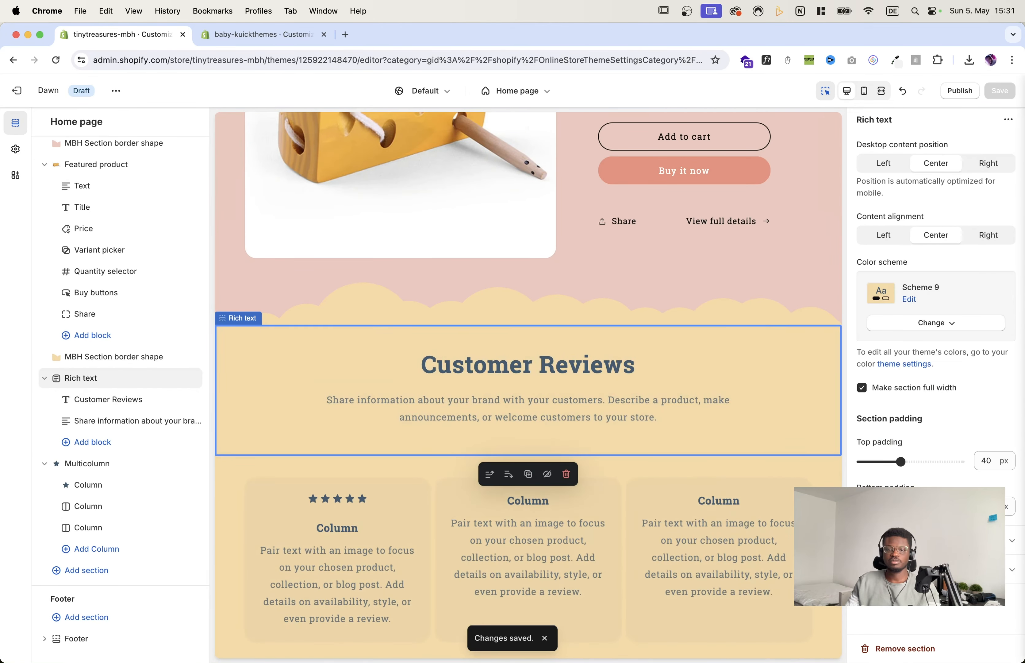
click(993, 91)
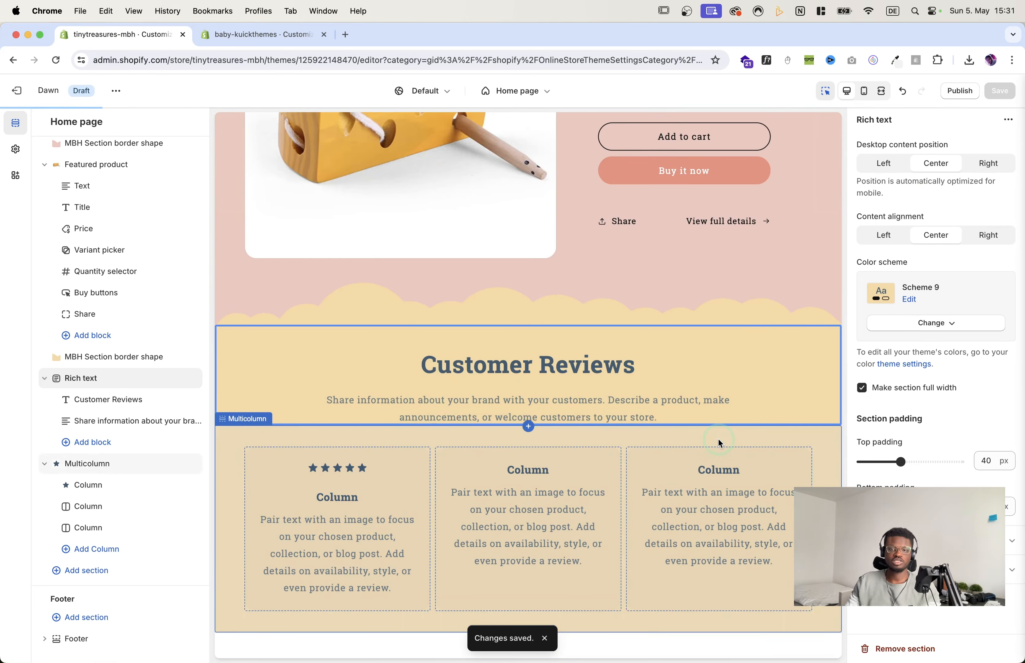
click(718, 439)
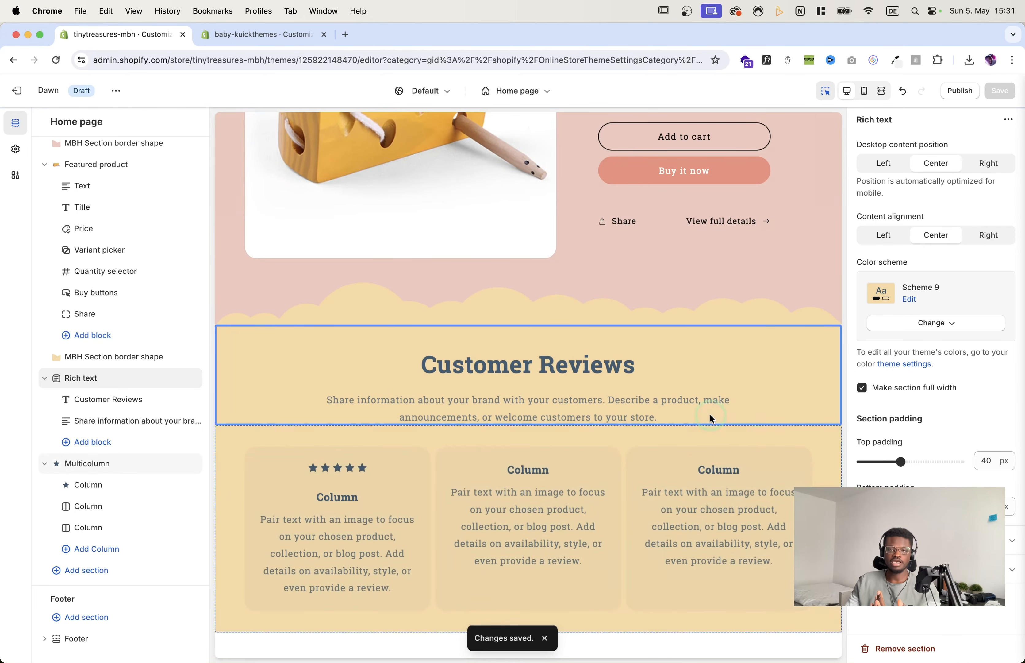
click(705, 417)
click(716, 488)
click(566, 522)
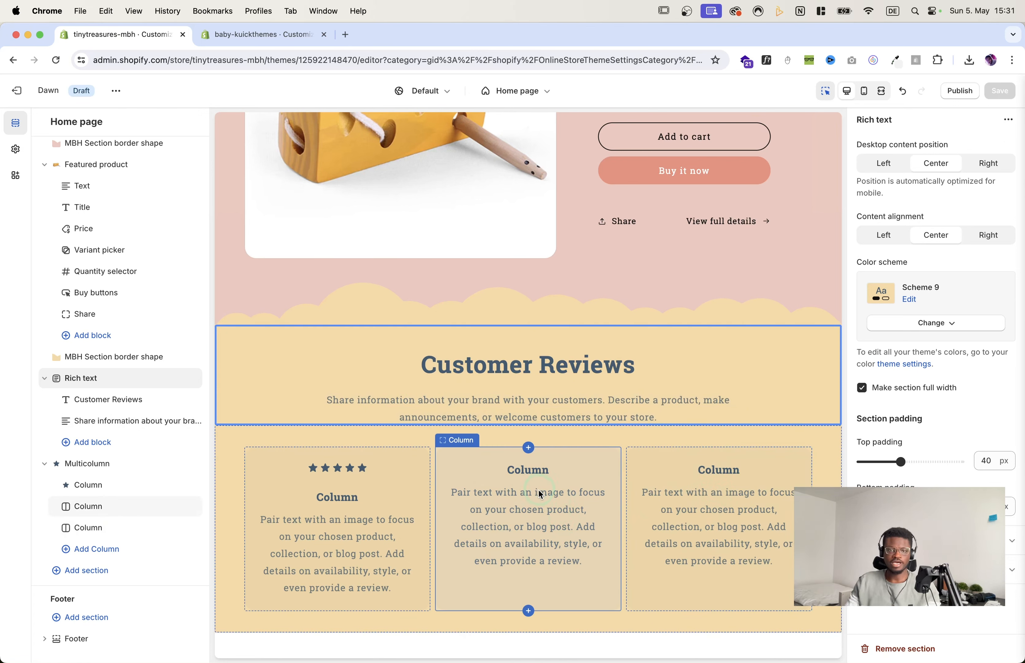
Step: Replace the first Multicolumn column's heading with a customer's first name
click(337, 504)
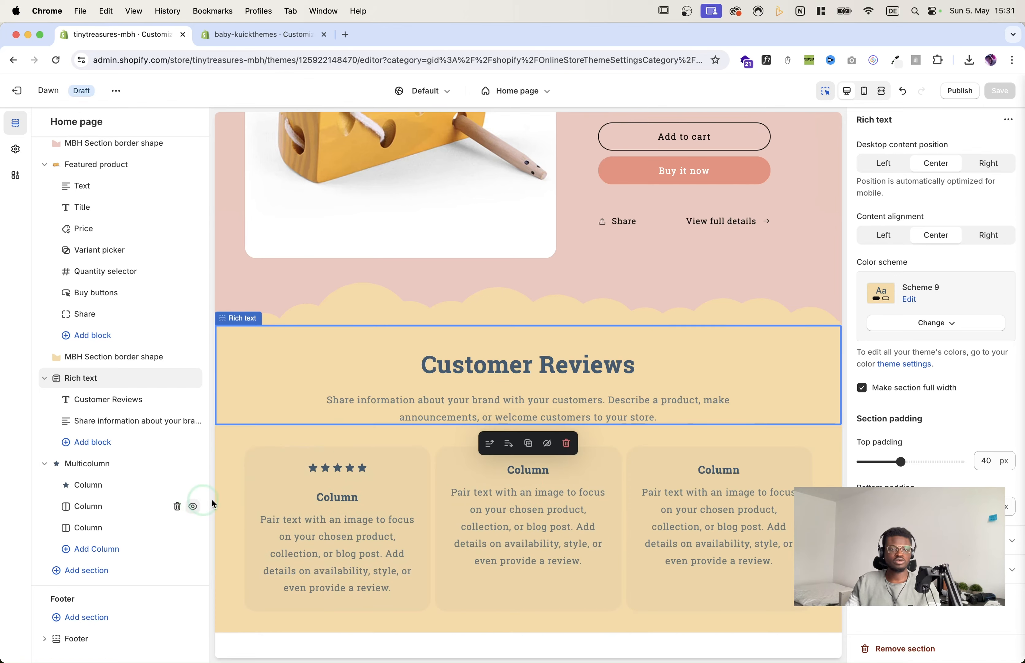
click(341, 497)
click(340, 497)
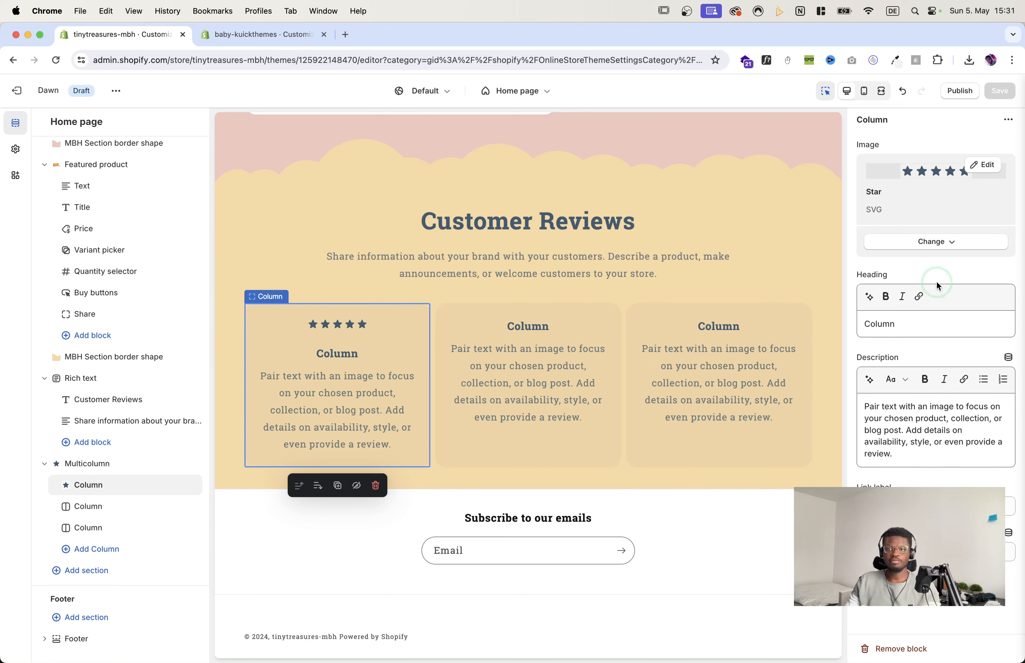
drag(925, 335, 873, 327)
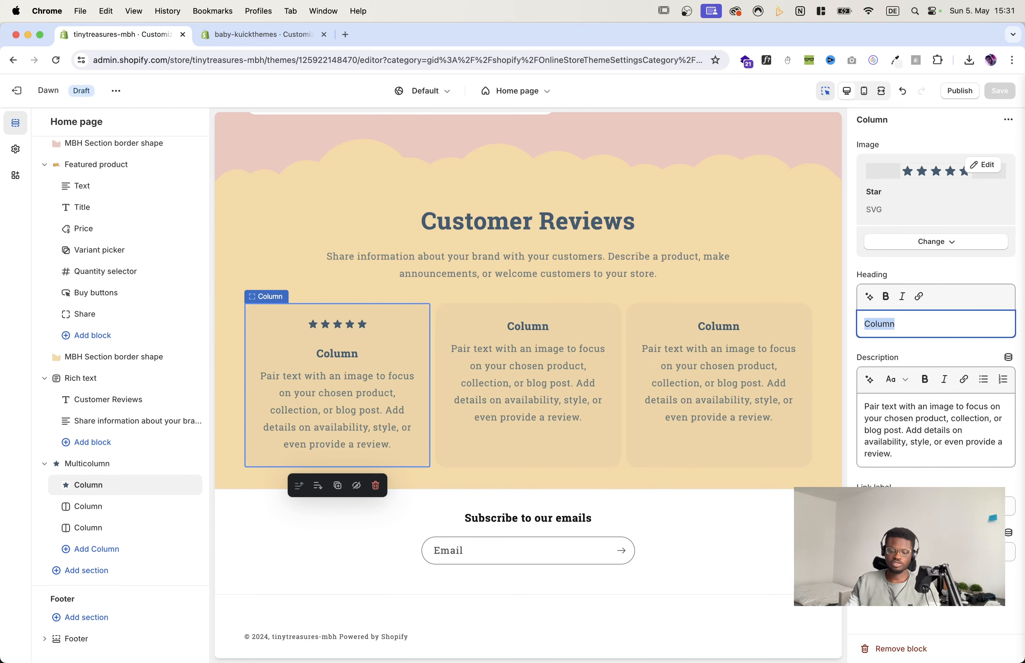
text(Ri)
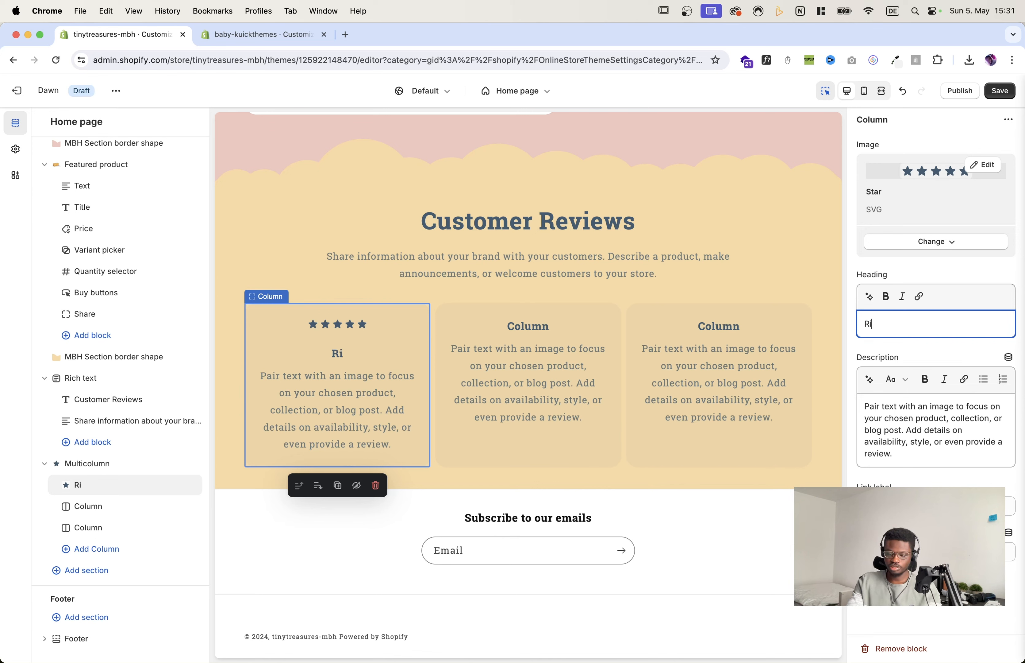
text(chard)
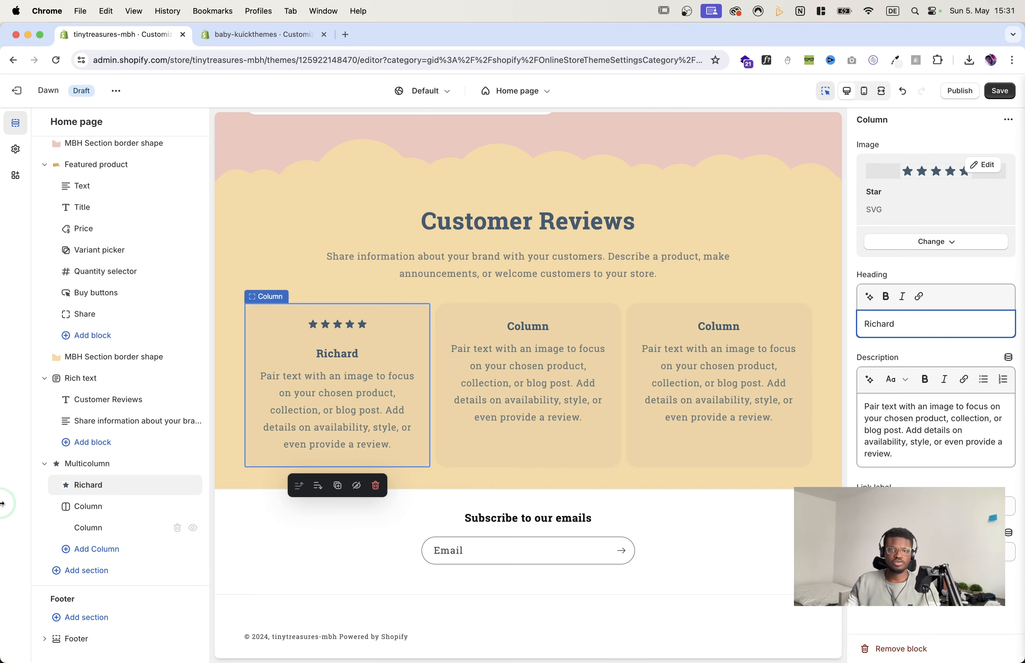
Step: Use the Star SVG from the store library as the second column's image
click(89, 509)
click(670, 164)
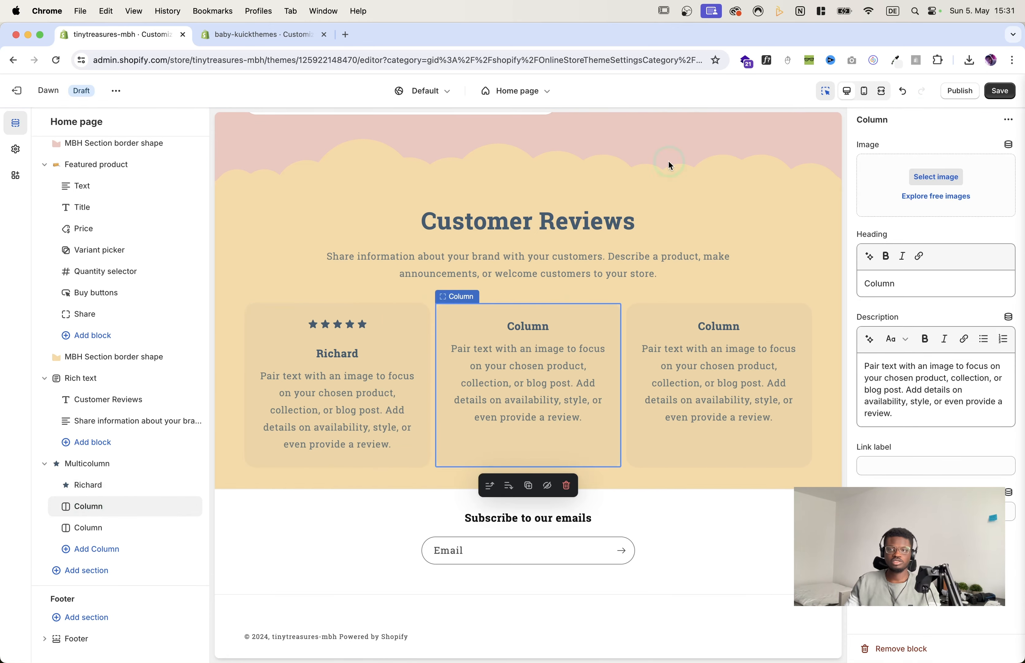
click(922, 166)
click(415, 327)
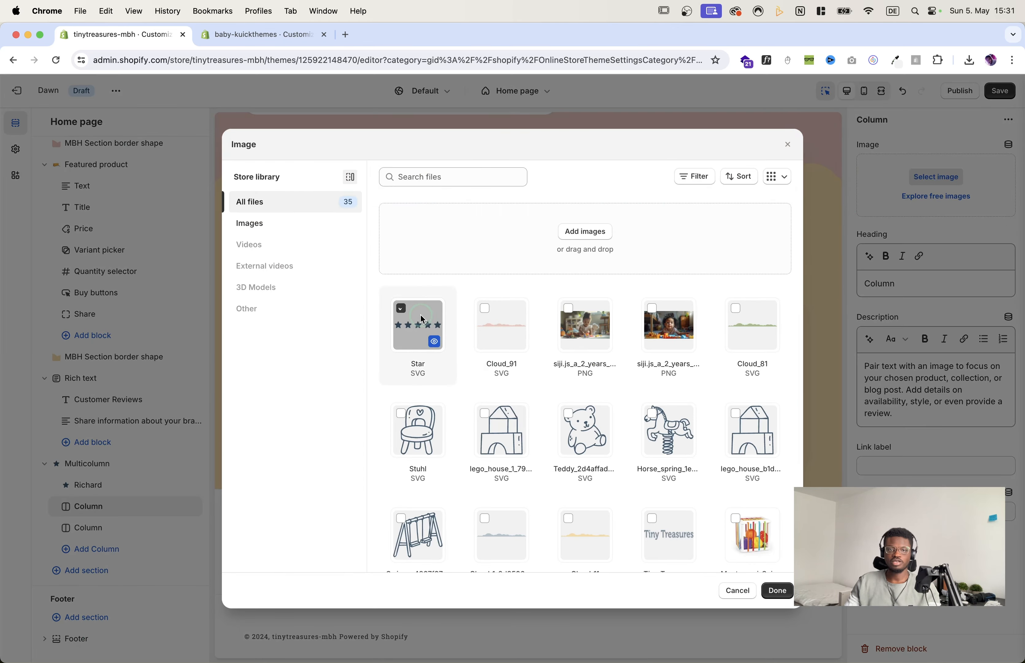
click(776, 589)
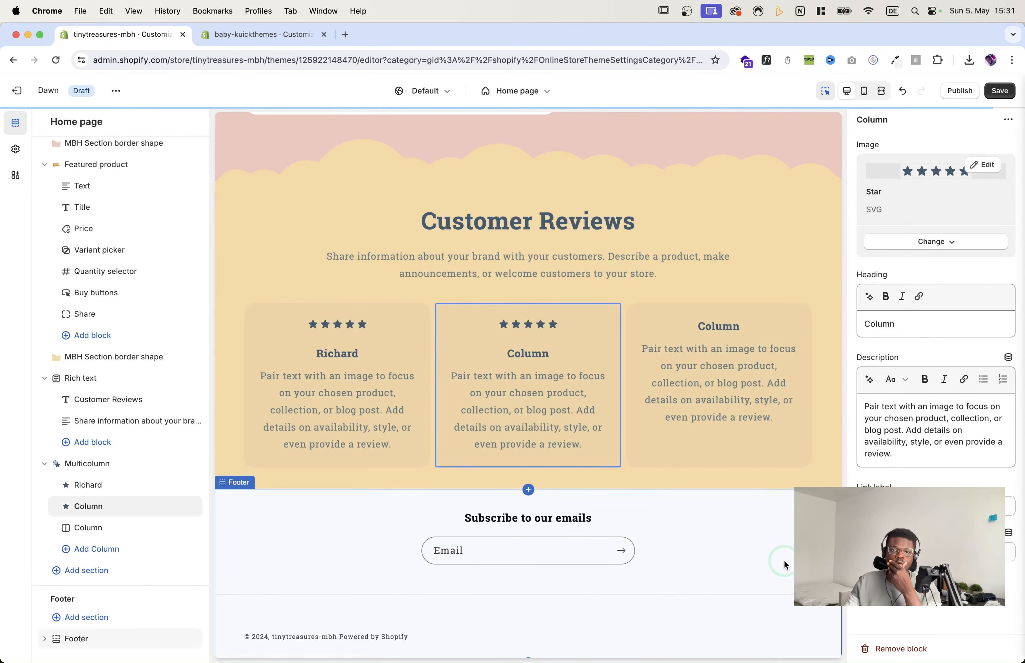
Step: Keep the Multicolumn at three columns and replace the third column's heading with a customer's first name
click(93, 549)
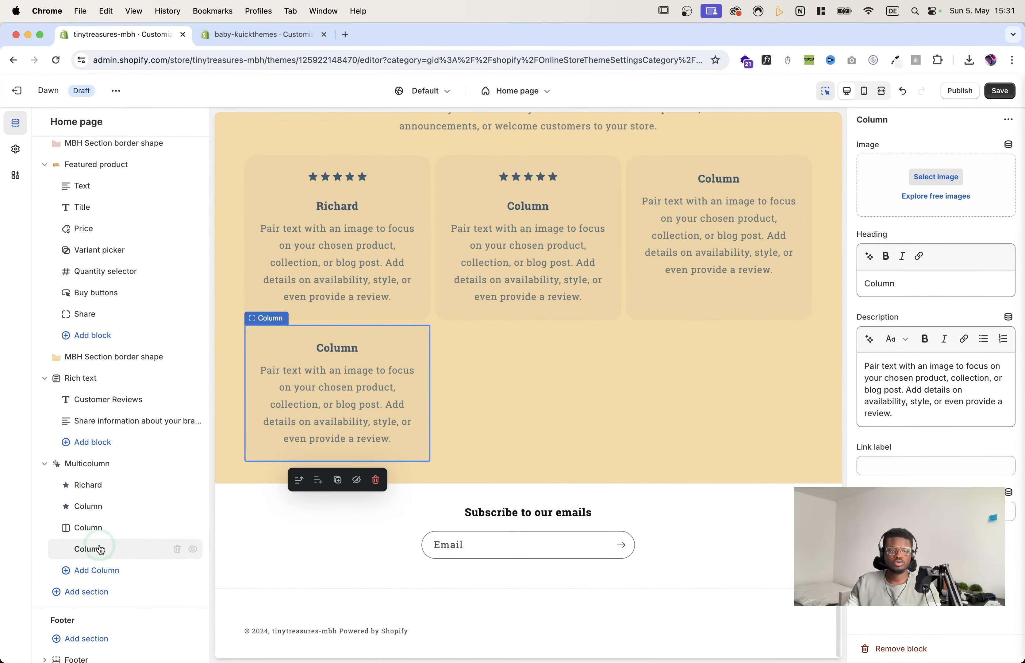
click(177, 549)
click(90, 533)
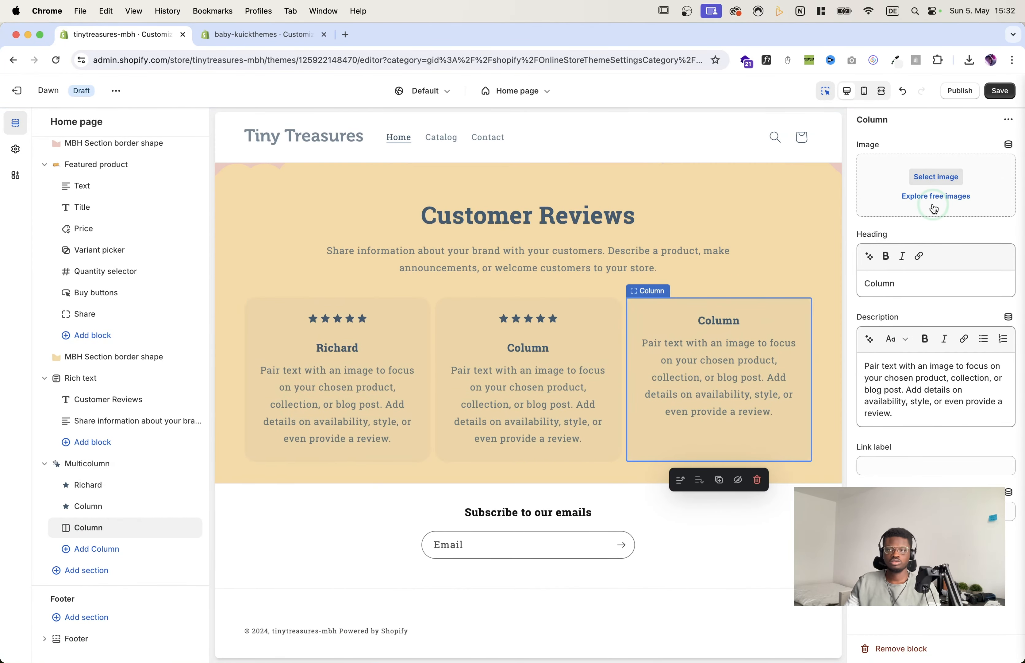
drag(911, 281, 868, 282)
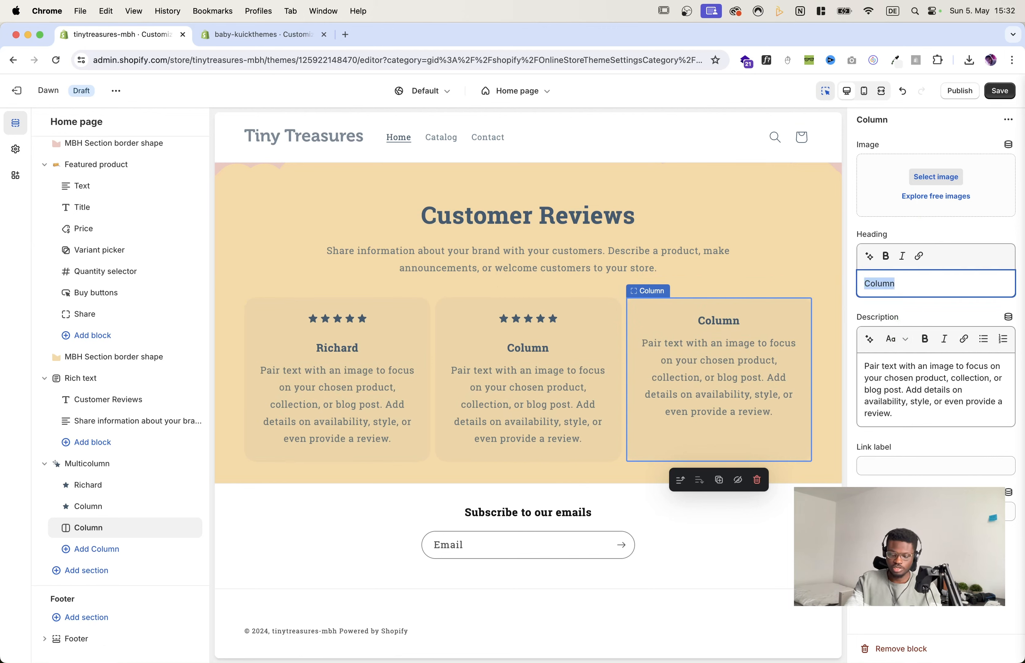
text(Sara)
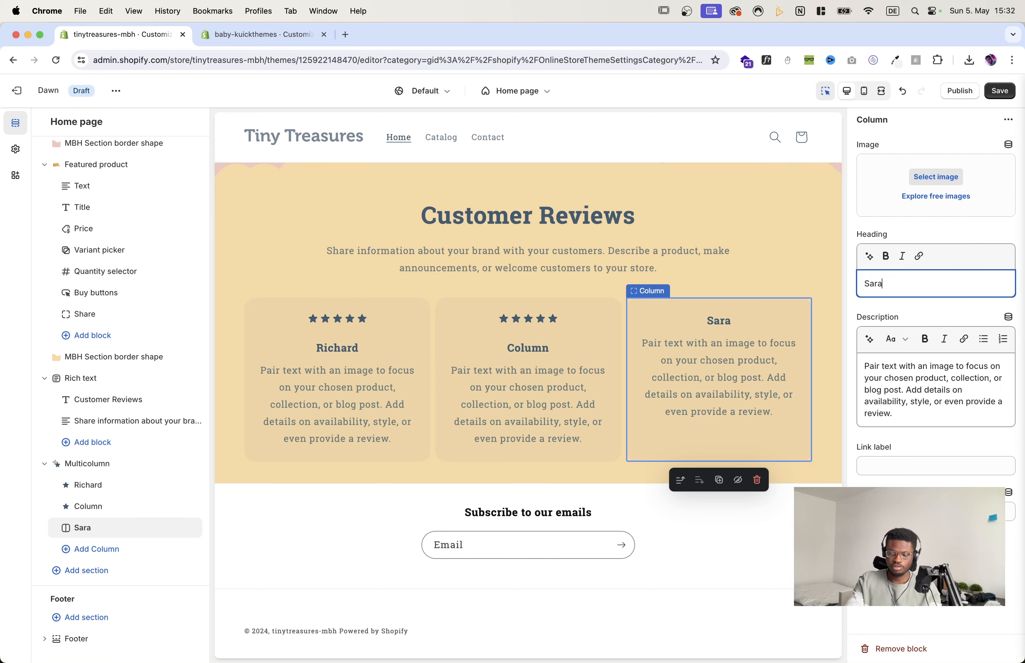
text(h)
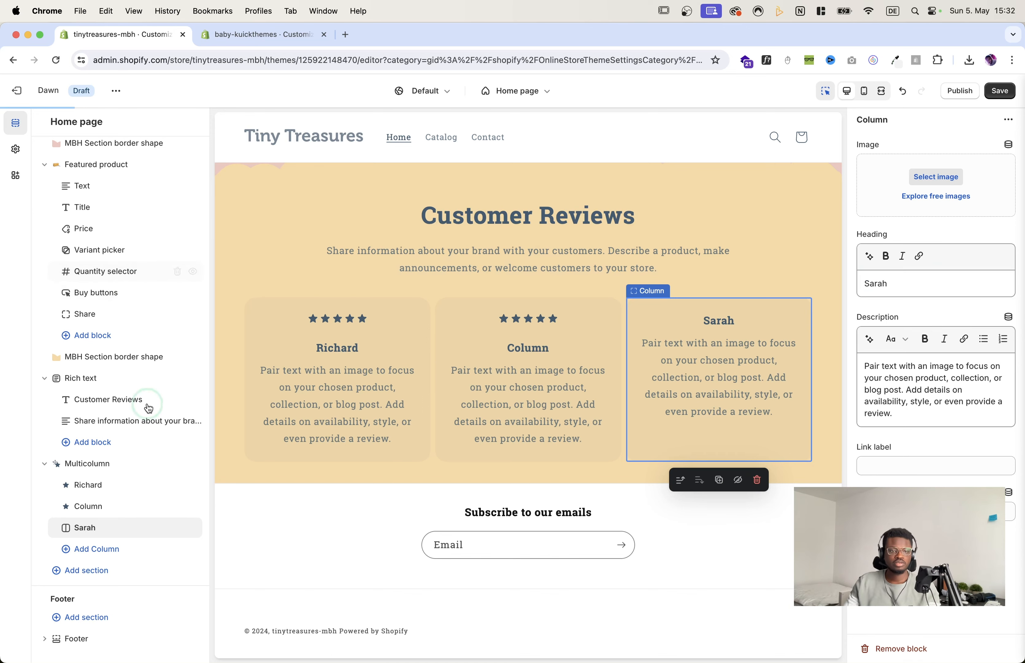
Step: Replace the second column's heading with another customer's first name
click(98, 507)
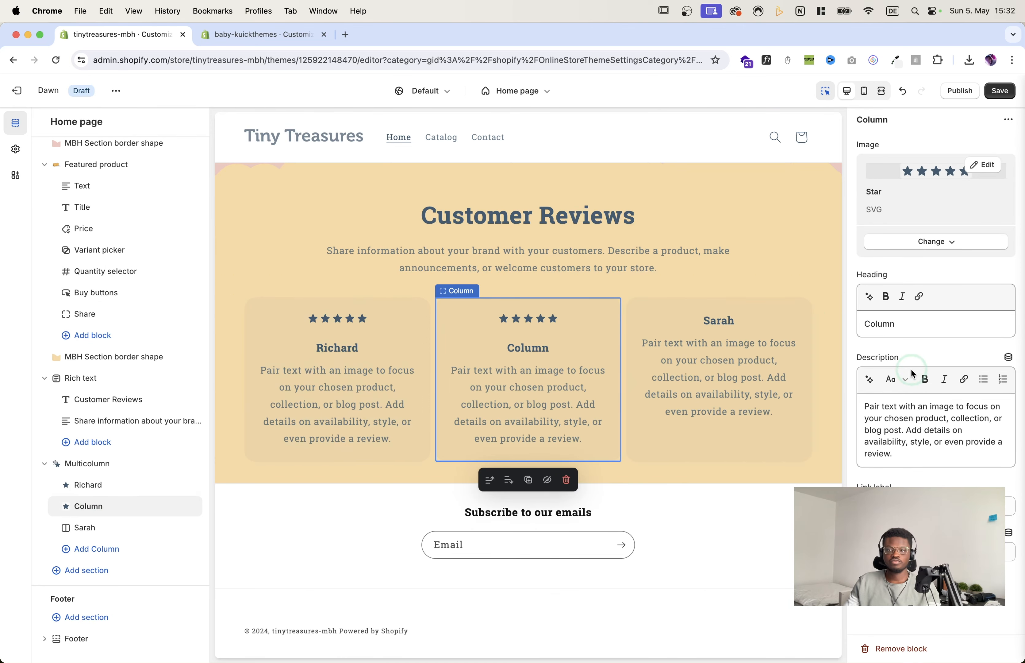
click(914, 322)
key(super+a)
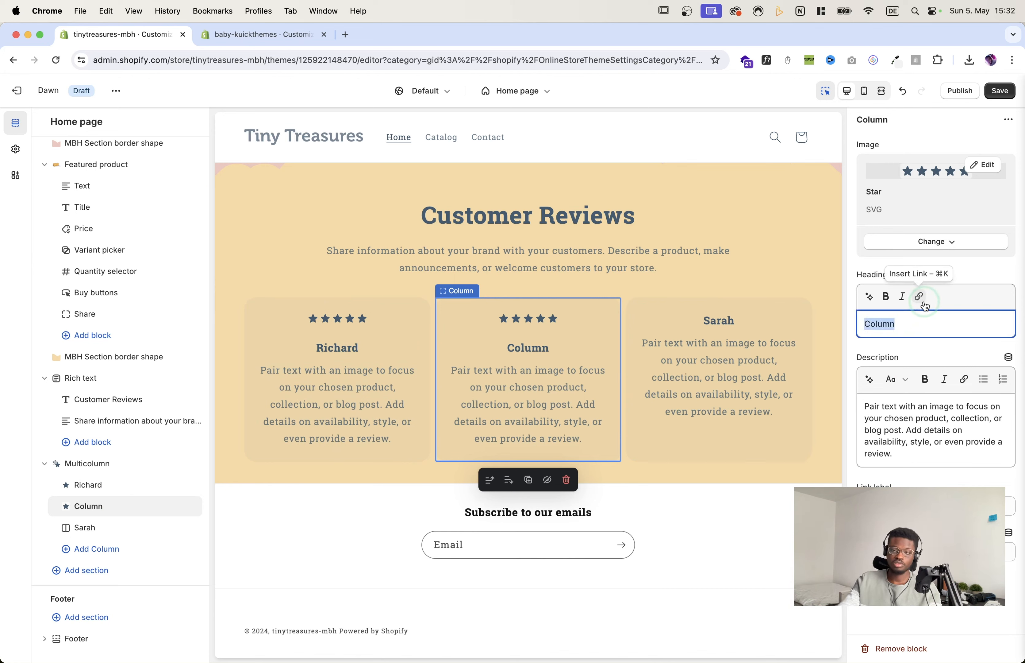
key(BackSpace)
text(Ahmad)
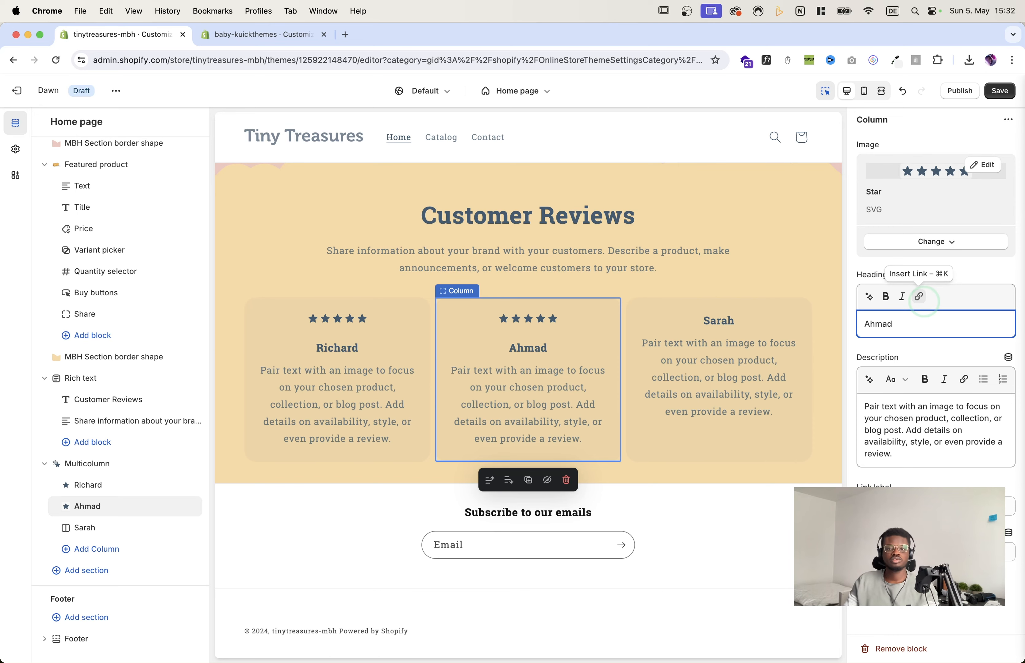
Step: Use the Star SVG from the store library as the third column's image and save the theme
click(729, 362)
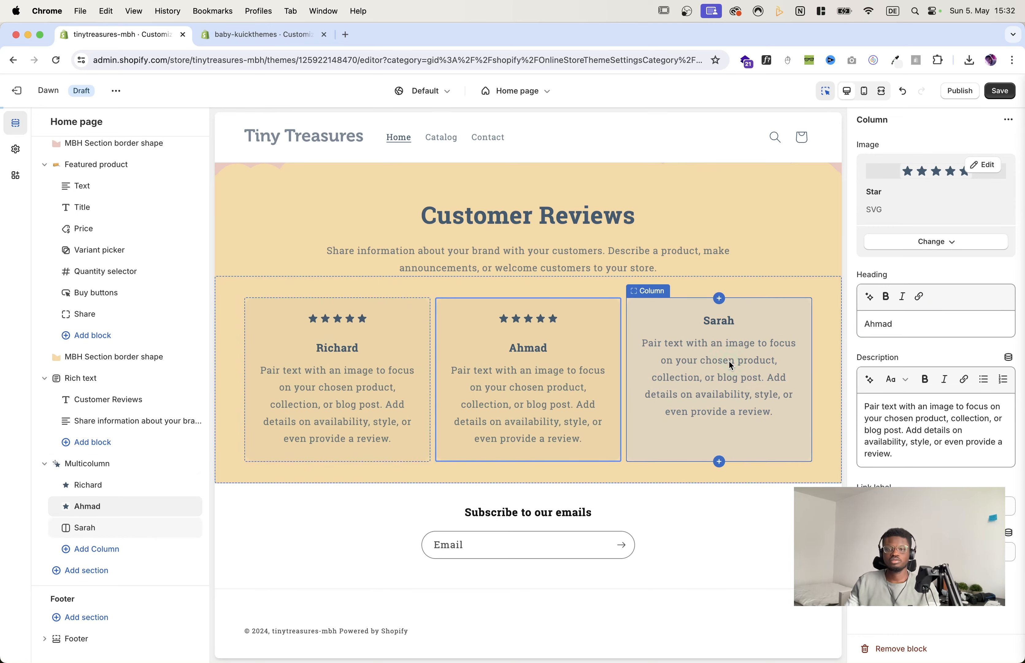
click(920, 185)
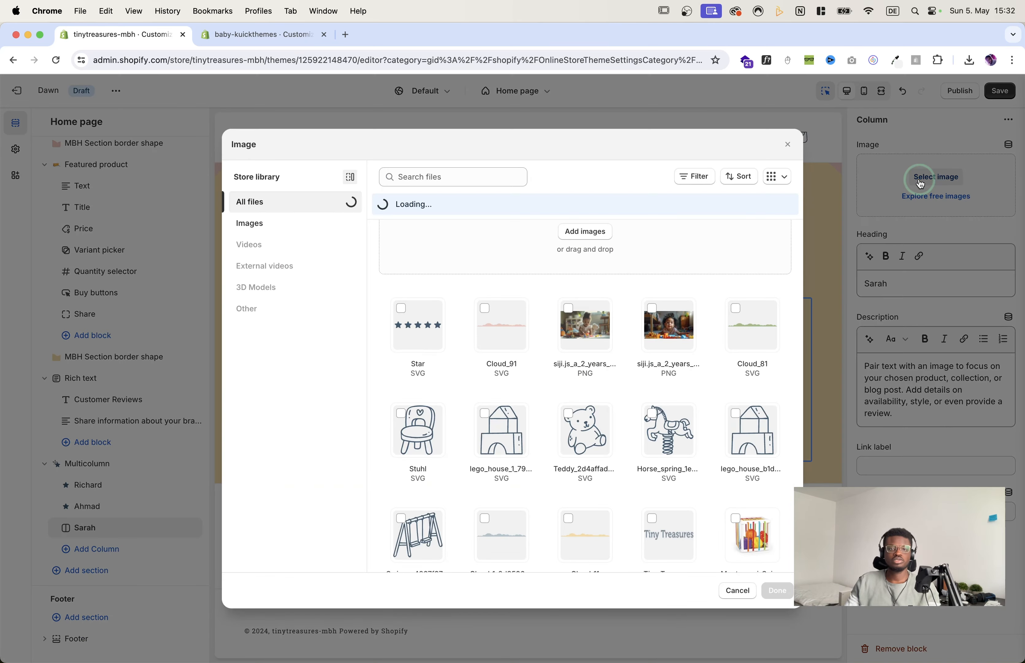
click(456, 321)
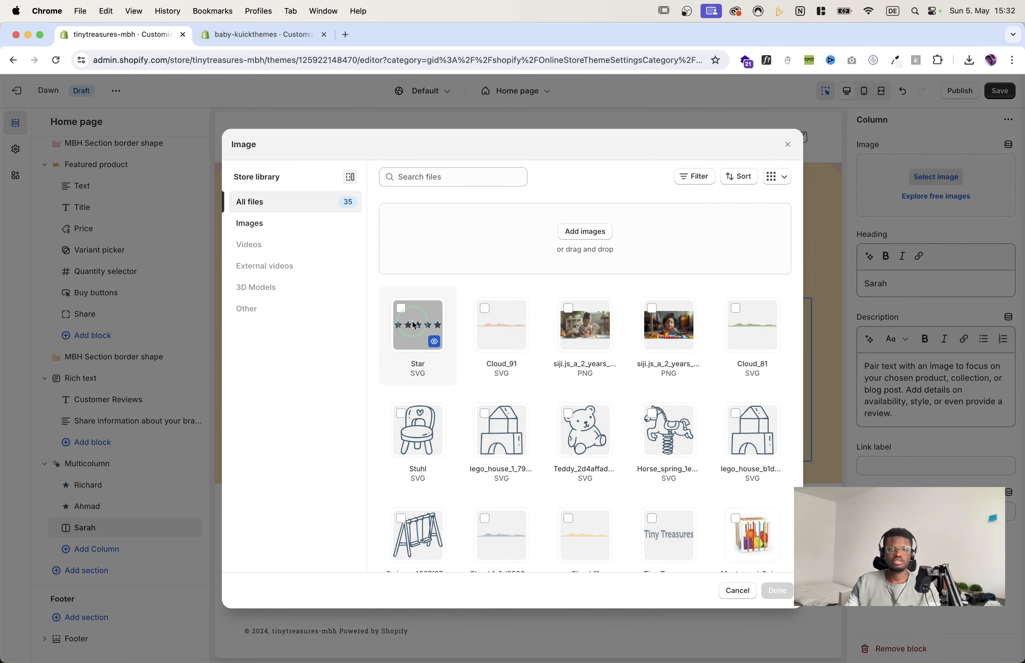
click(778, 590)
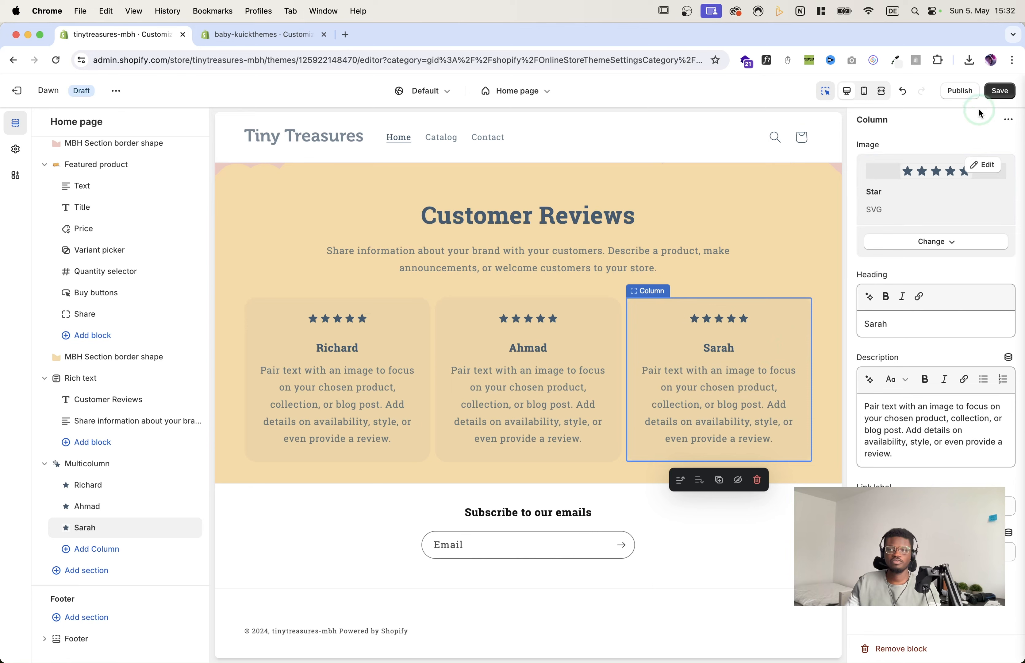
click(1001, 93)
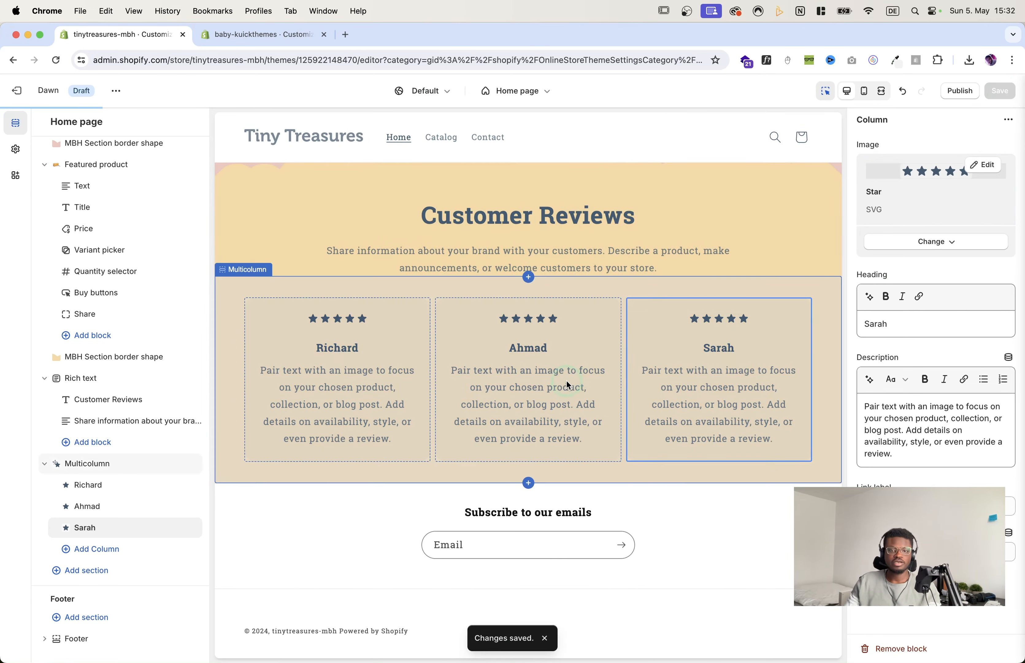
click(519, 373)
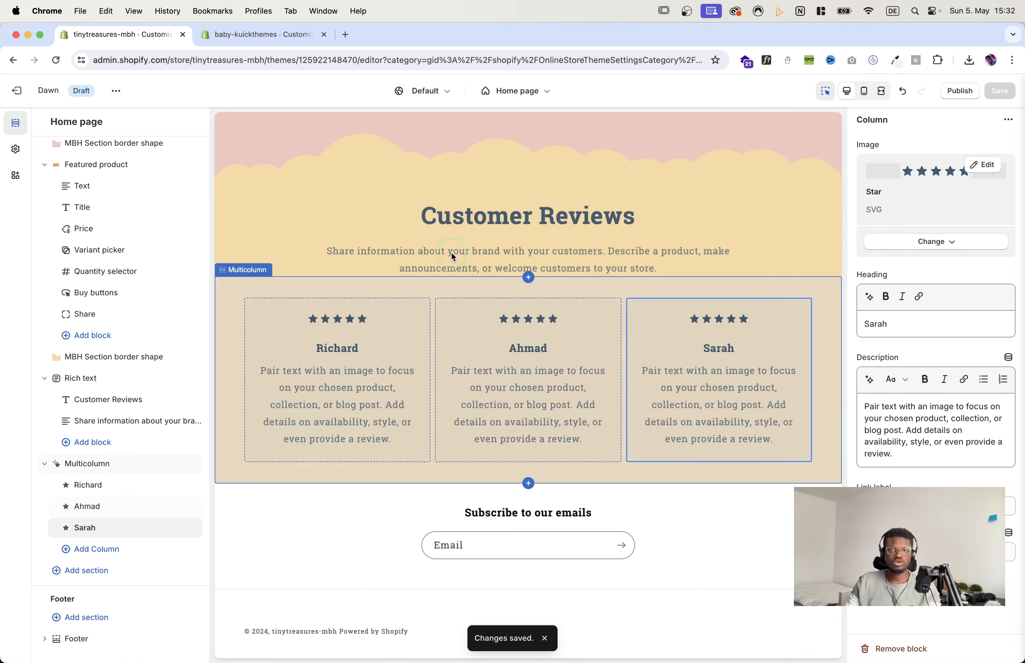
click(347, 150)
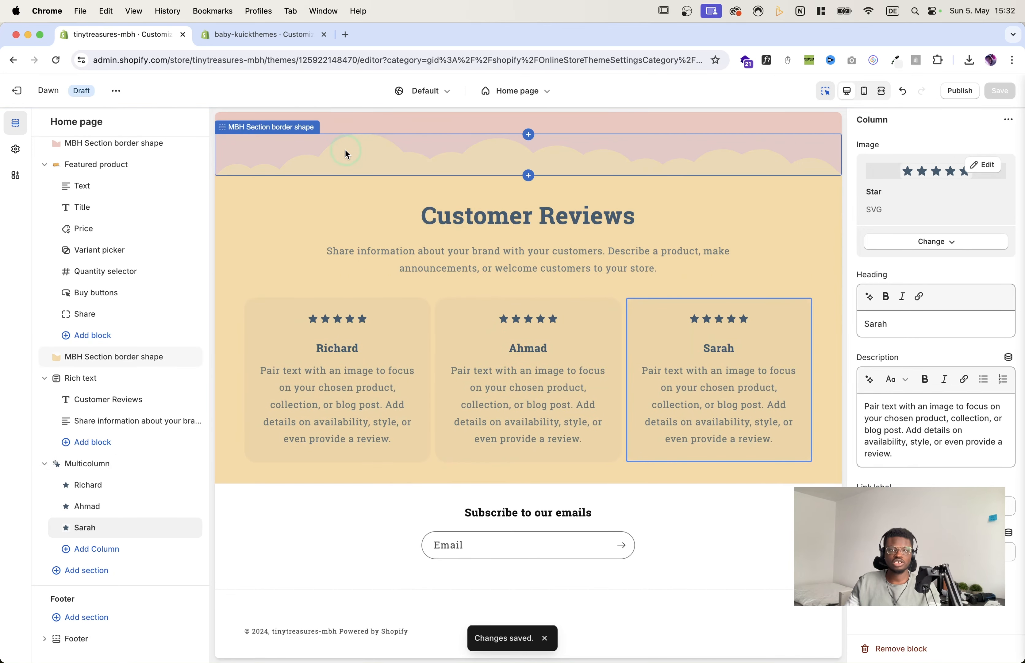
scroll(344, 148, up, 2)
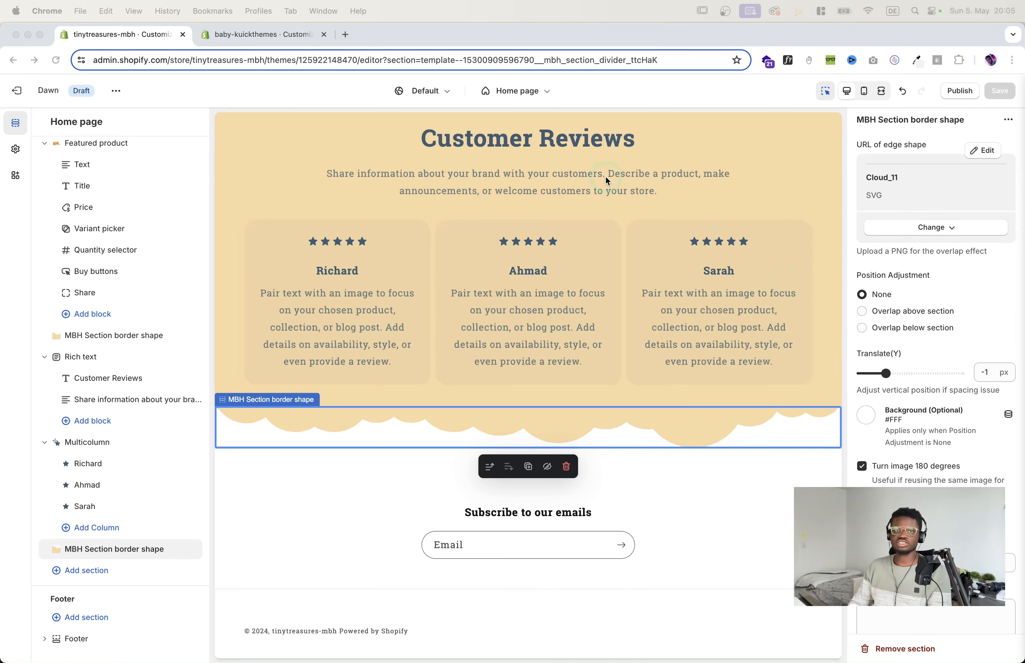
Step: Check the reference store's home page and add a Blog posts section below the last cloud border in the Tiny Treasures template
click(306, 36)
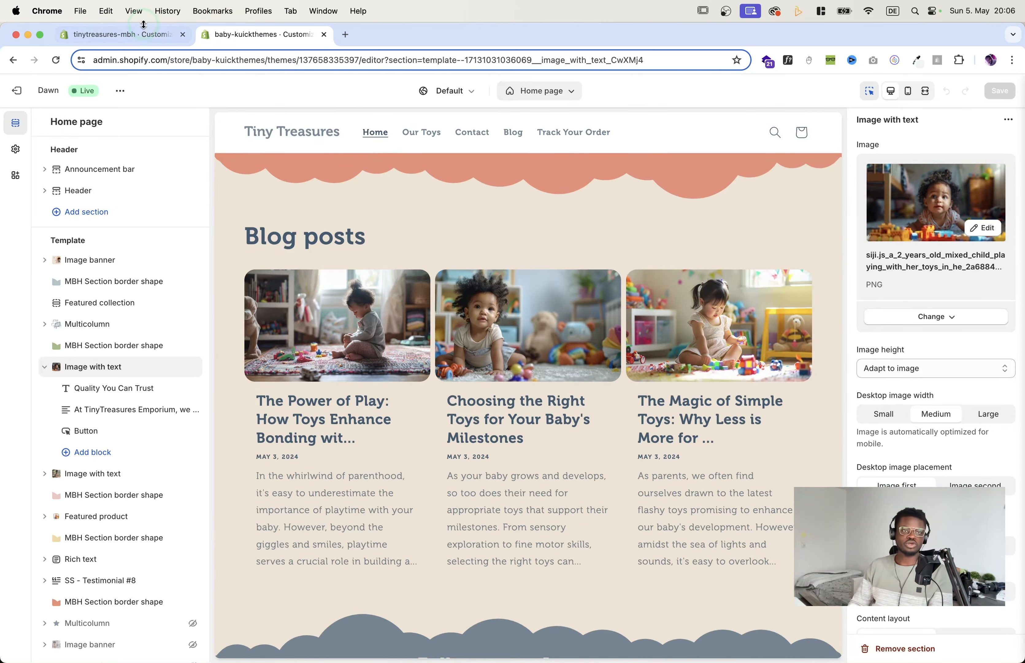
click(138, 38)
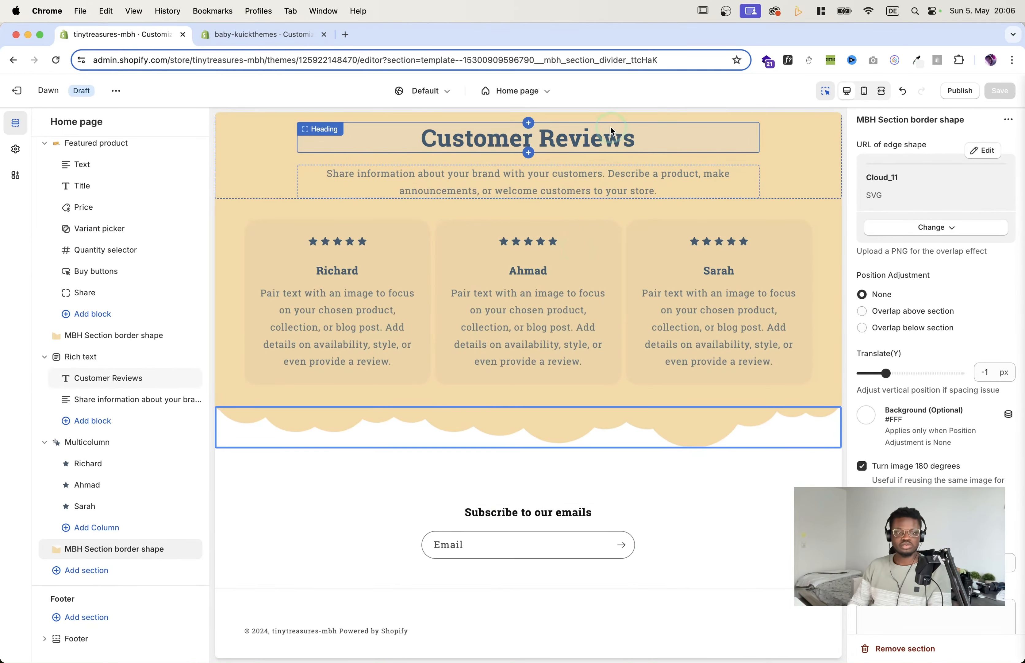
click(108, 570)
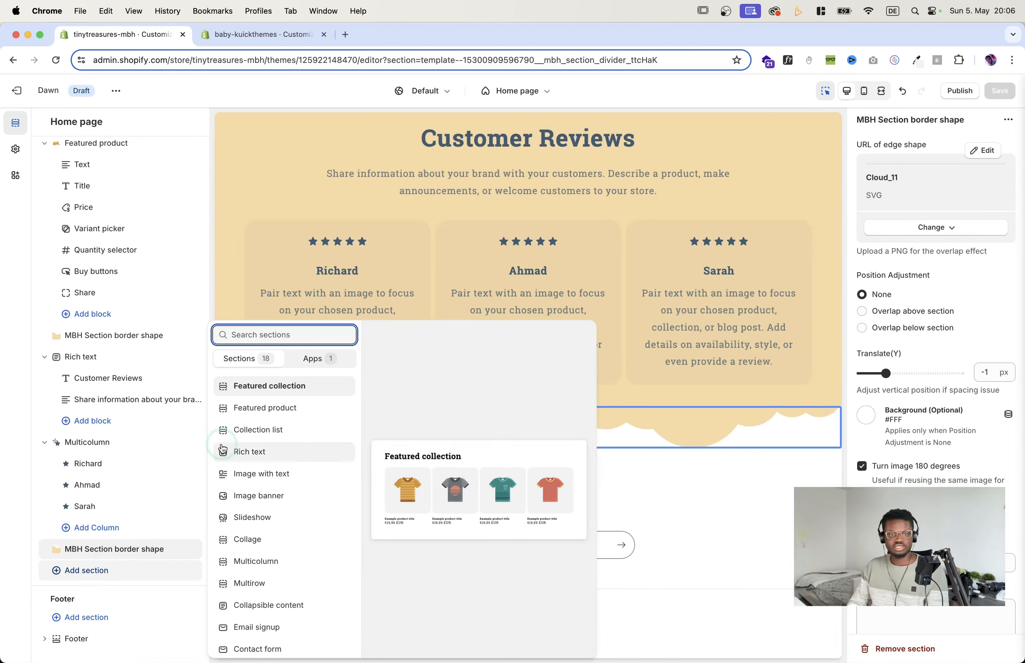
scroll(274, 506, down, 1)
scroll(274, 496, down, 3)
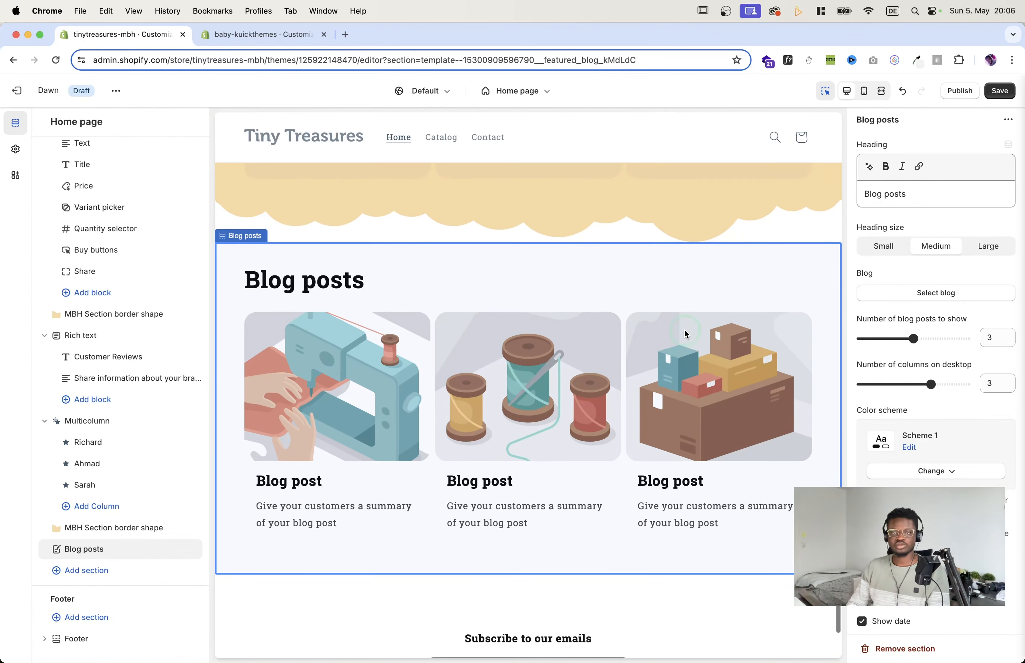
Step: Apply color scheme Scheme 7 to the Blog posts section
click(924, 472)
scroll(926, 452, down, 1)
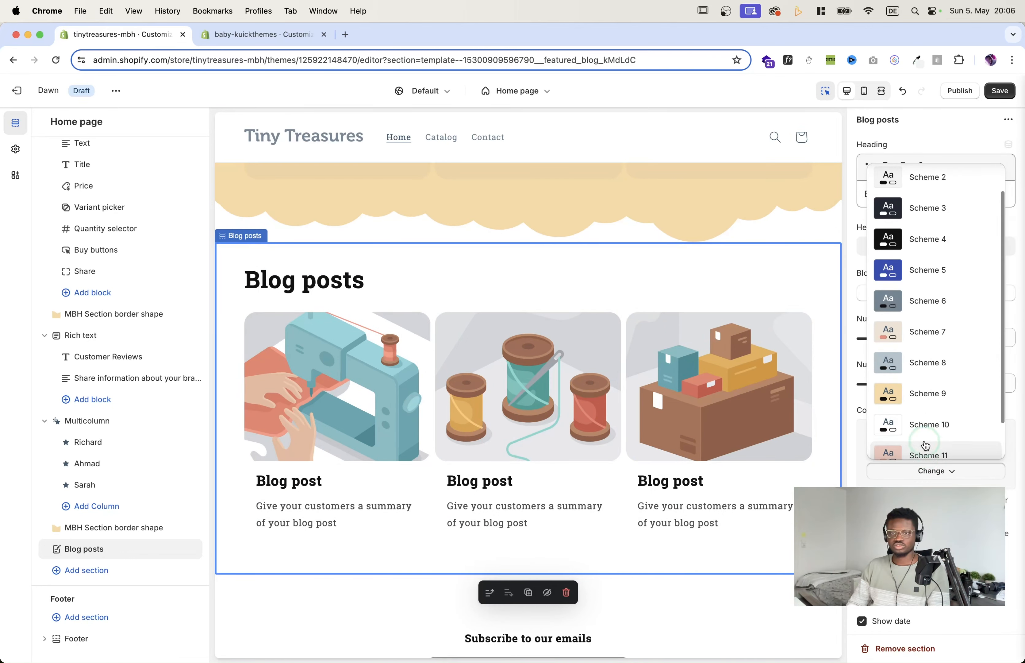
click(931, 332)
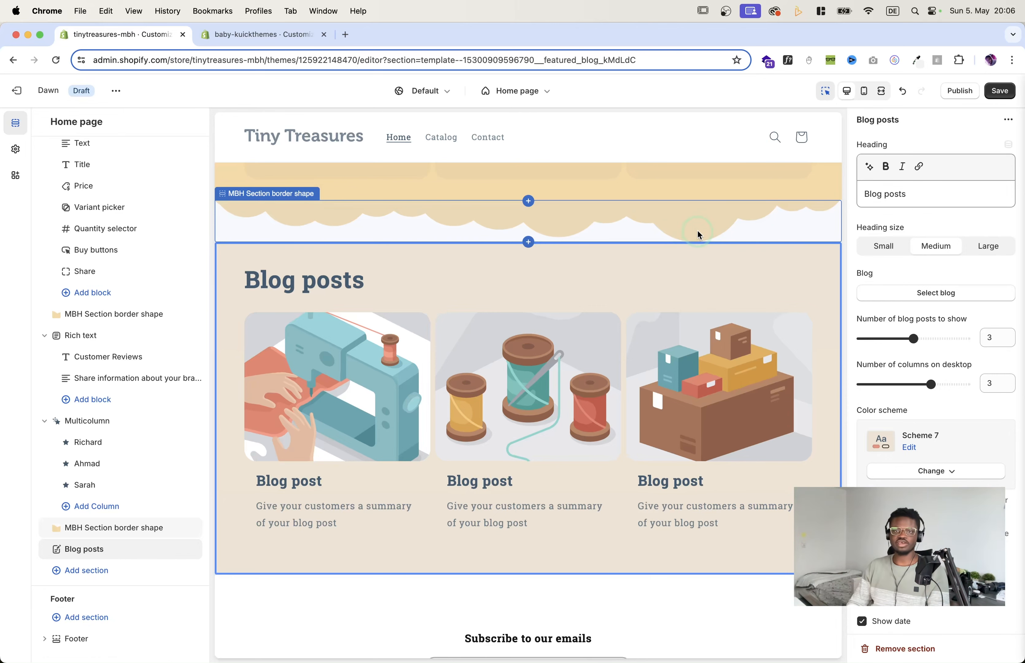
Step: Set the background of the cloud border above the Blog posts section to #F0E3D3 and save the theme
scroll(697, 232, up, 2)
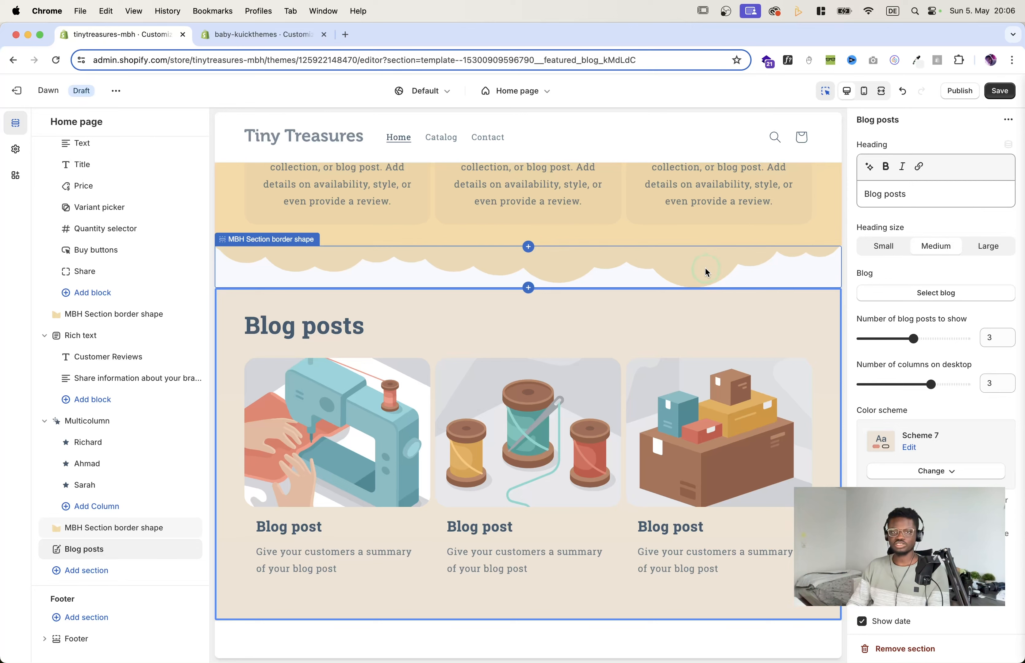
click(706, 266)
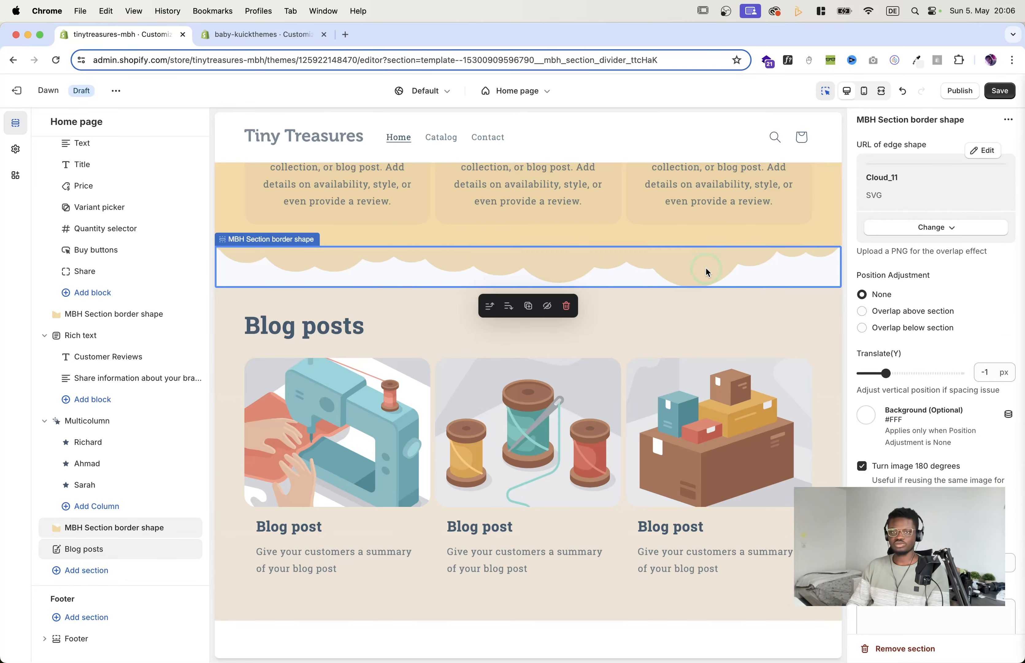
click(865, 417)
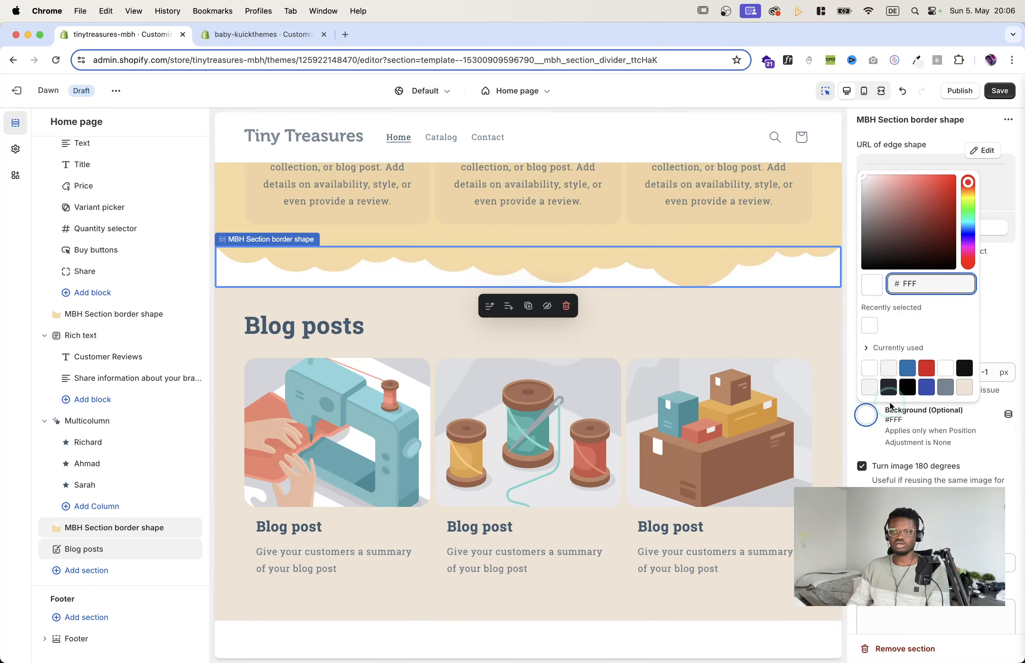
click(966, 389)
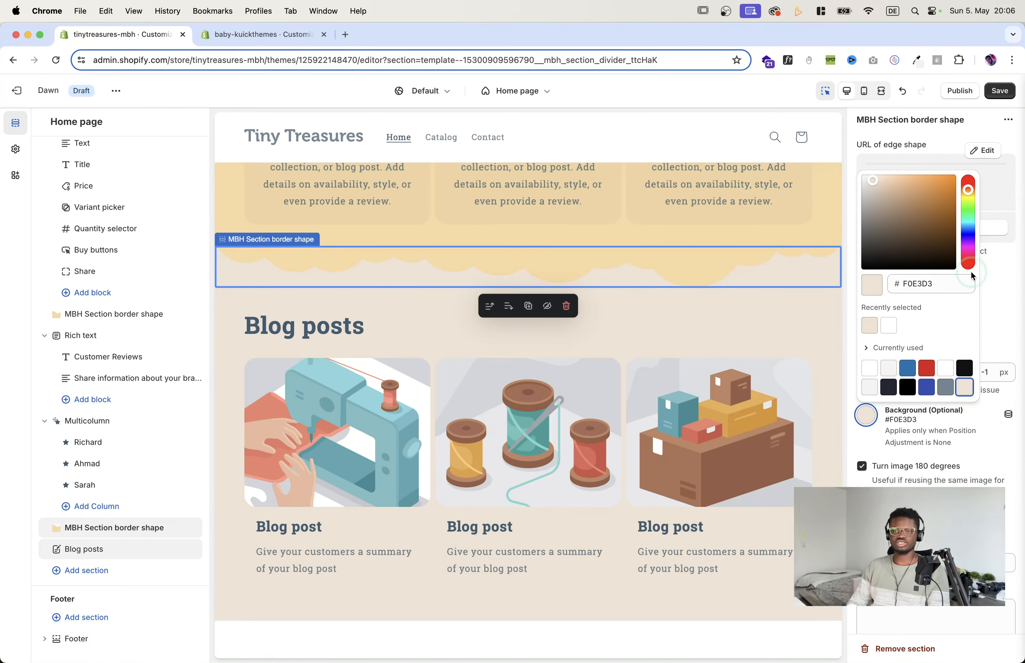
click(1001, 91)
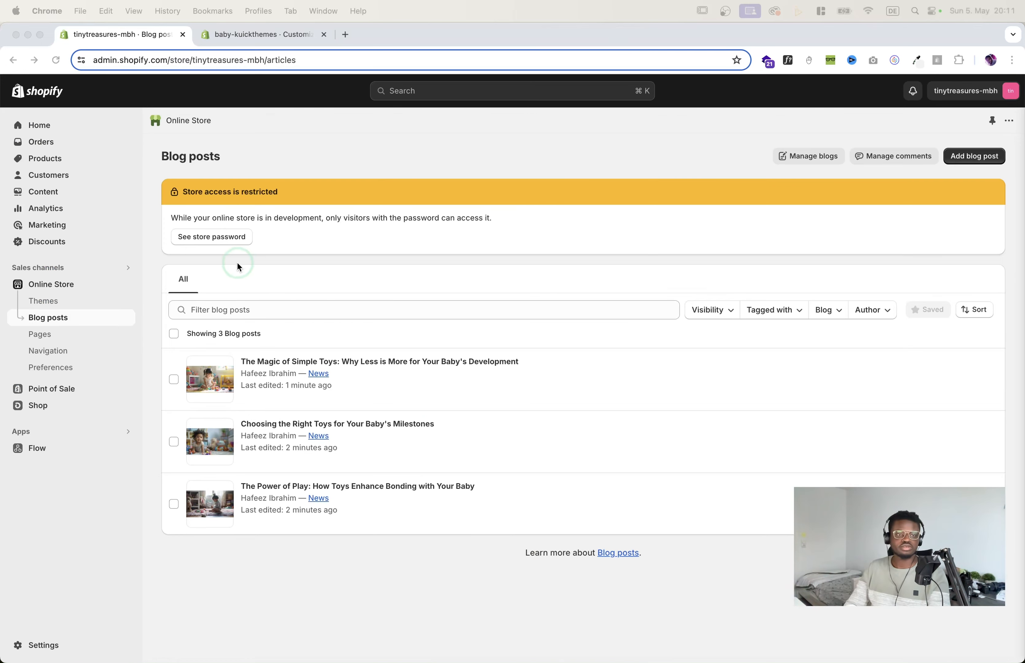
Step: Open the draft Dawn theme for customizing from the store admin and go to the home page's Blog posts section
click(55, 284)
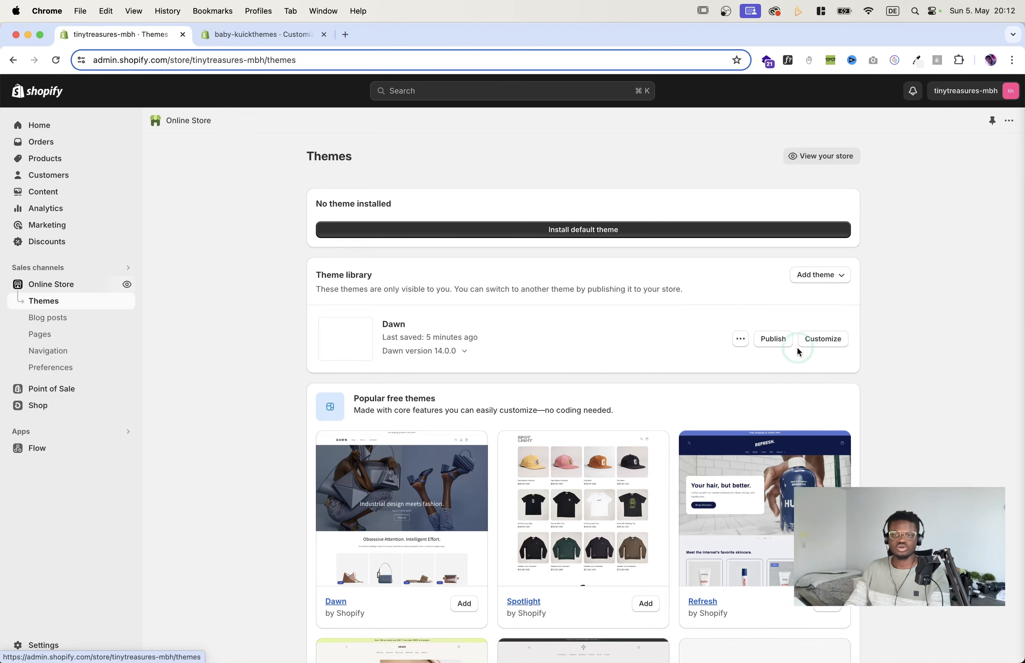
click(817, 342)
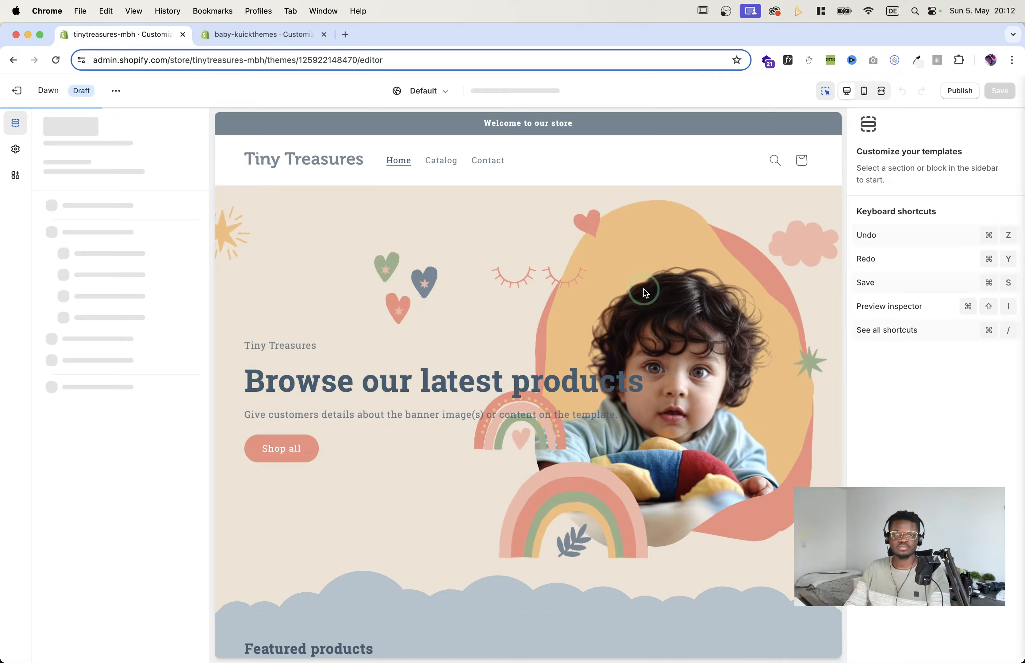
scroll(644, 288, down, 15)
scroll(644, 289, down, 15)
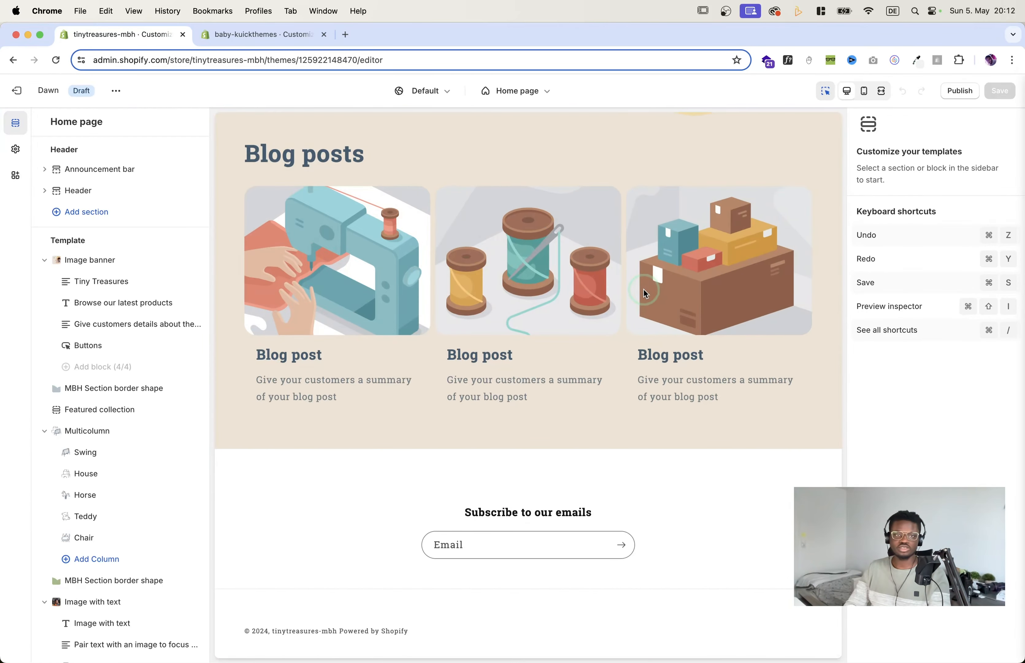
scroll(576, 244, up, 1)
scroll(577, 247, up, 2)
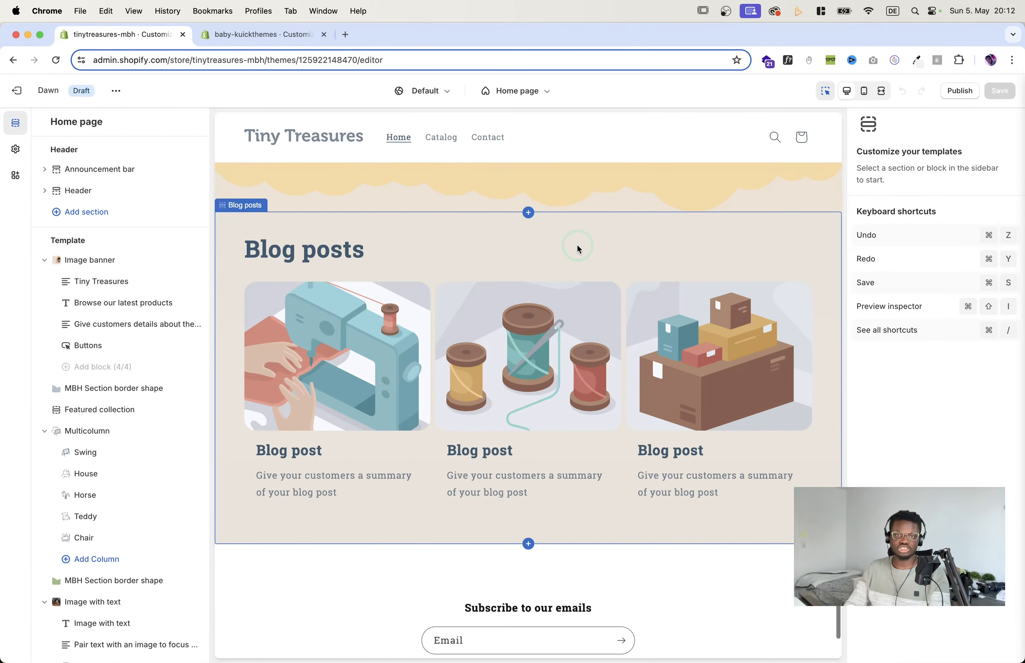
Step: Assign the News blog to the Blog posts section, save the theme and review the section in the preview
click(462, 236)
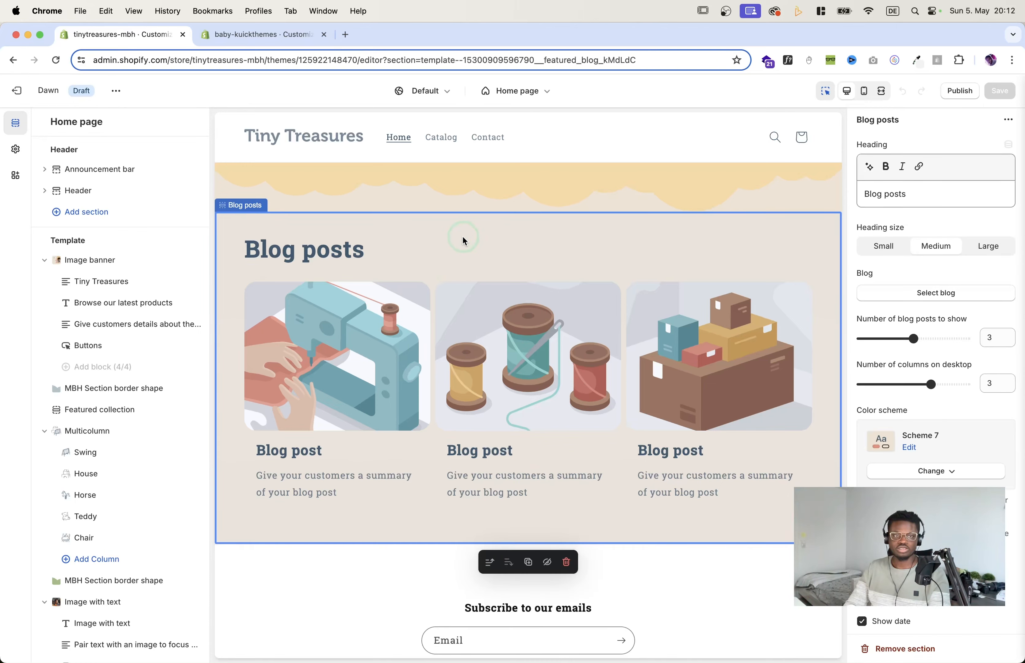
click(930, 294)
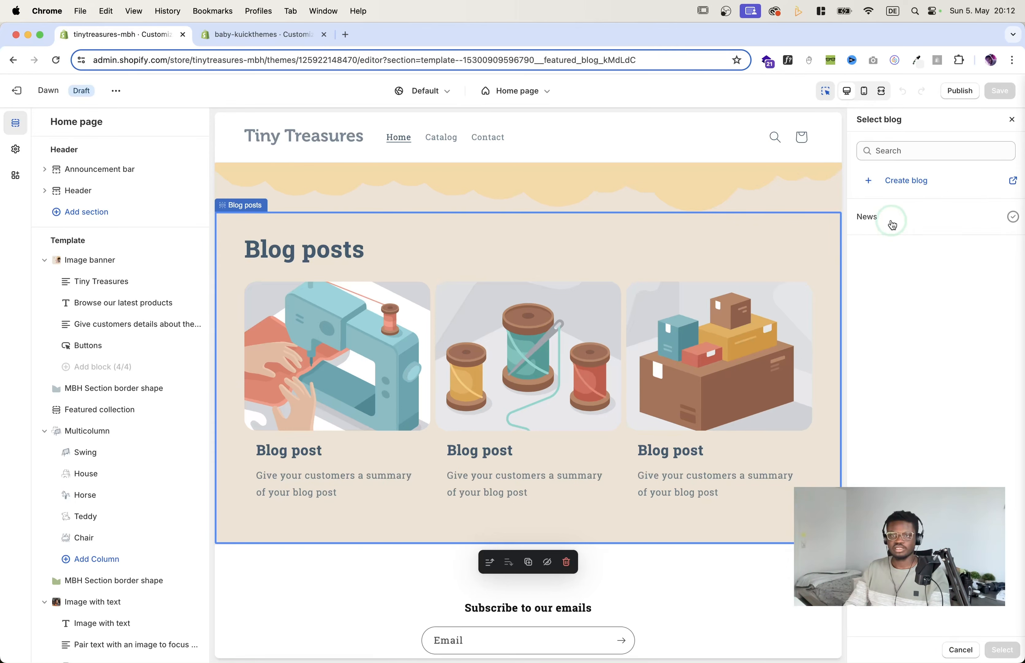
click(893, 223)
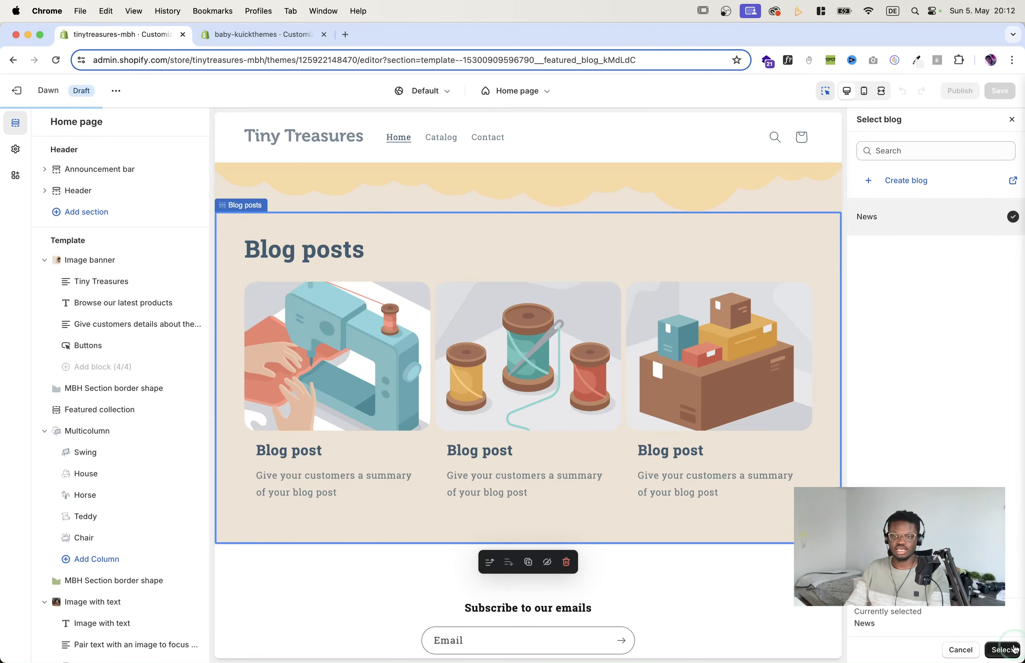
click(1013, 648)
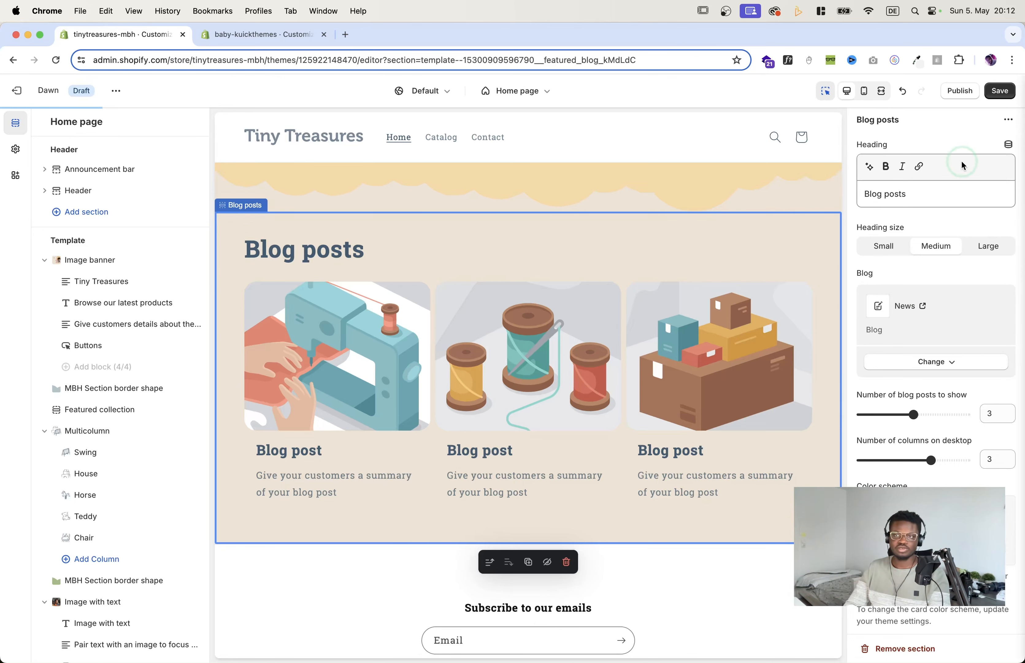
click(1000, 91)
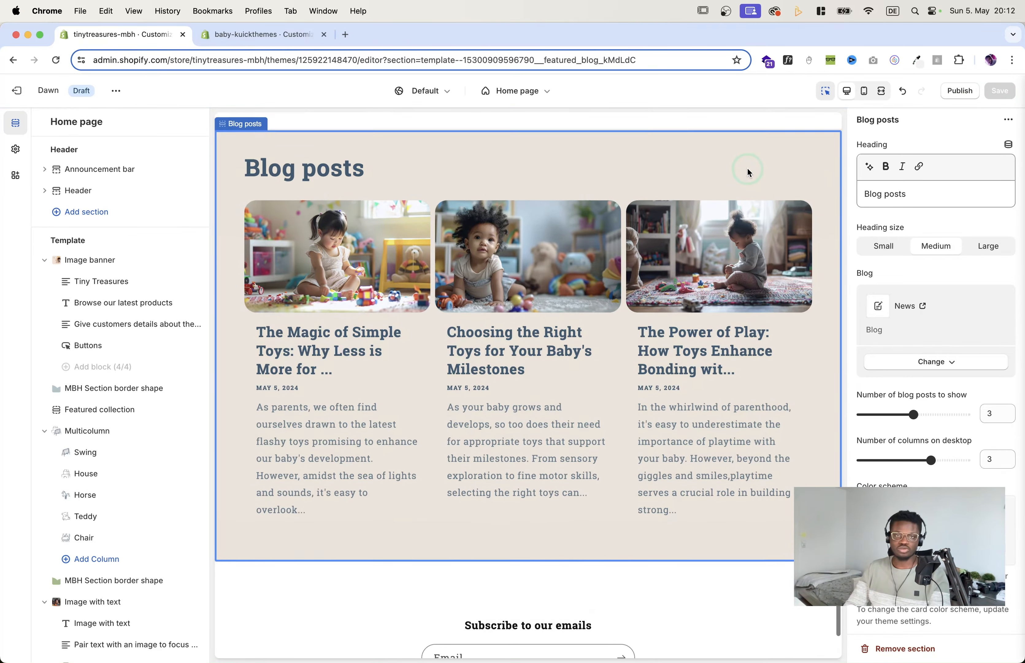
scroll(747, 170, up, 5)
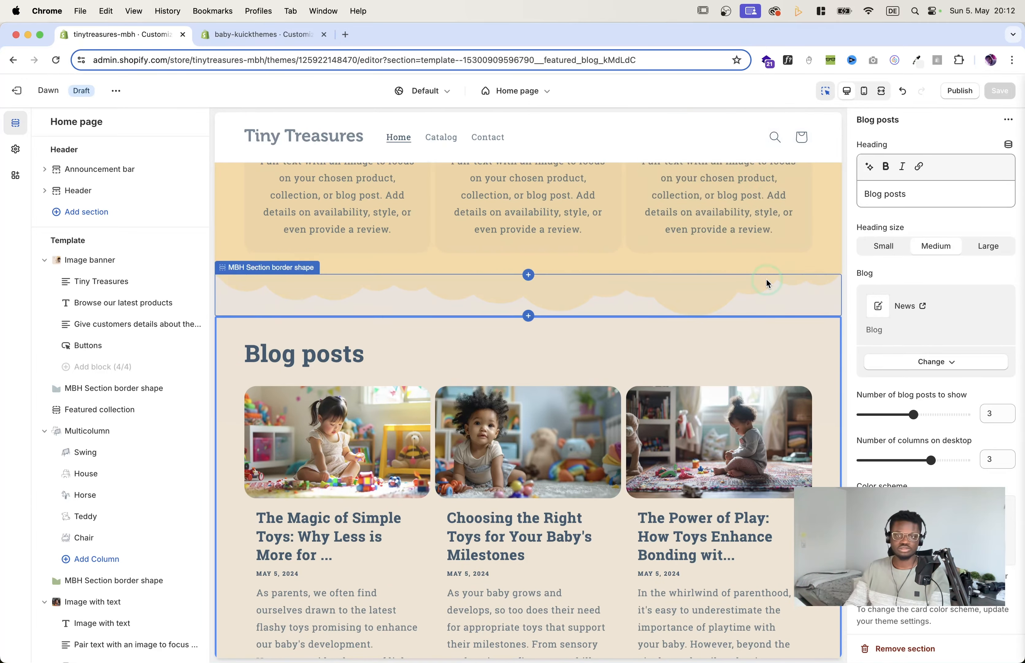
scroll(766, 283, down, 6)
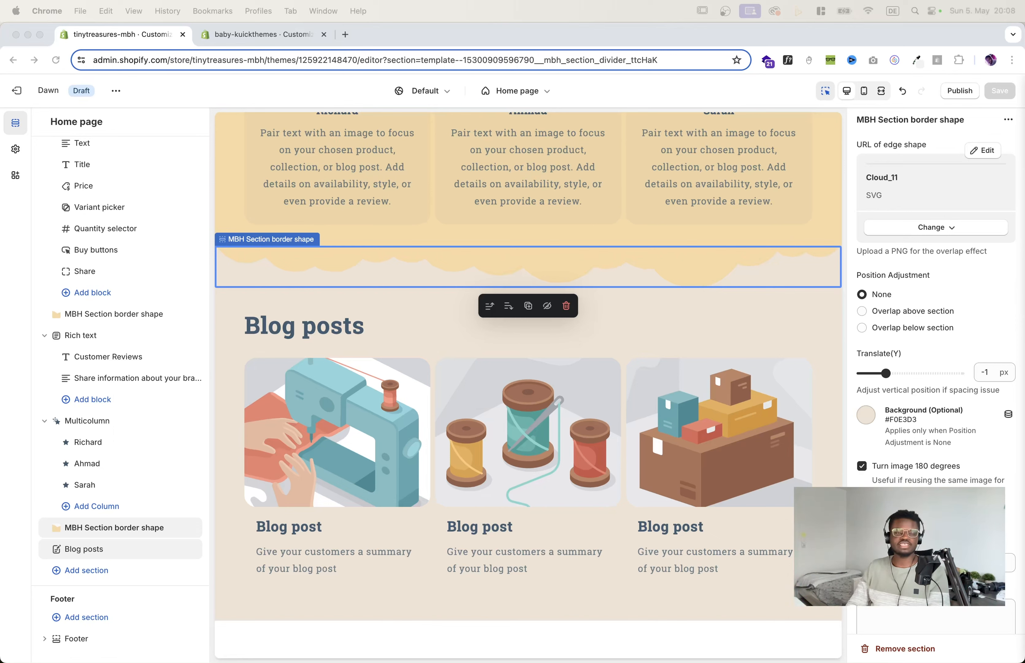
Step: Leave the theme editor and start a new blog post in the online store's Blog posts area
click(20, 91)
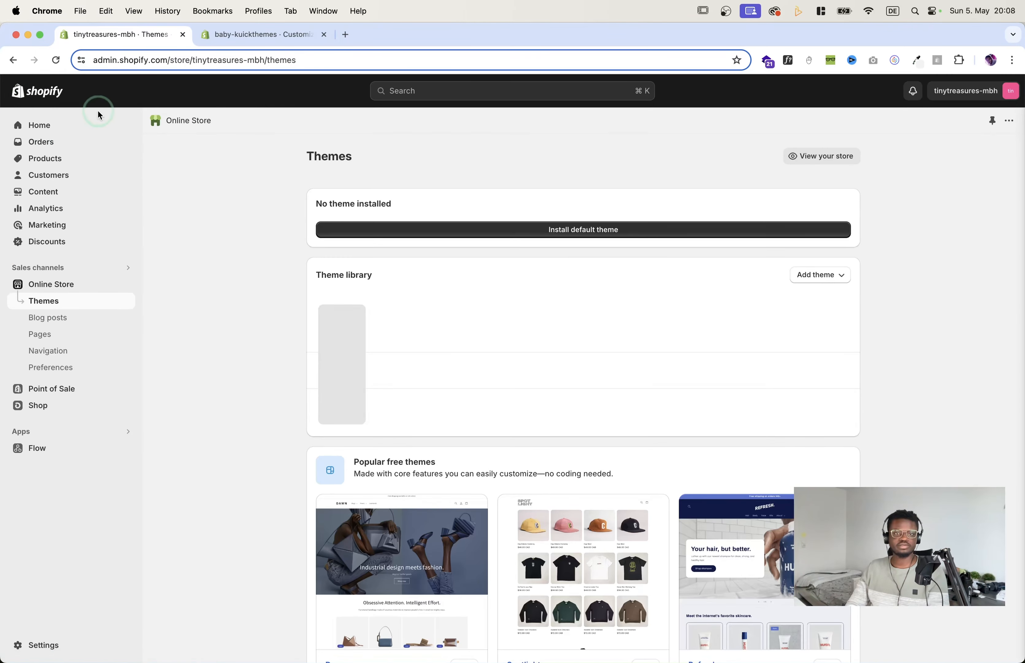
click(589, 153)
click(74, 285)
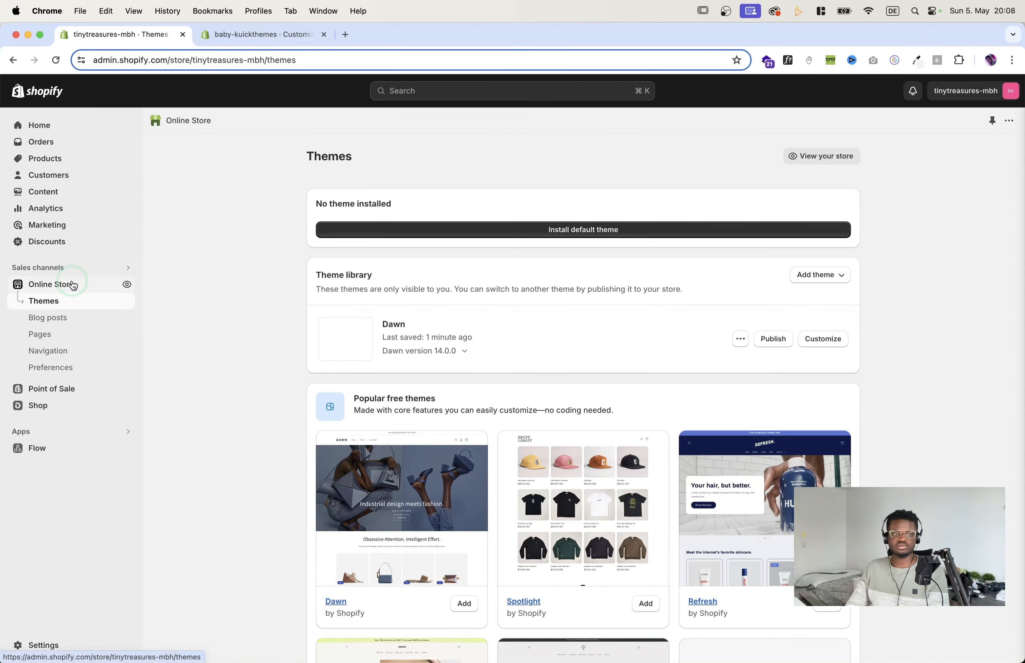
click(60, 321)
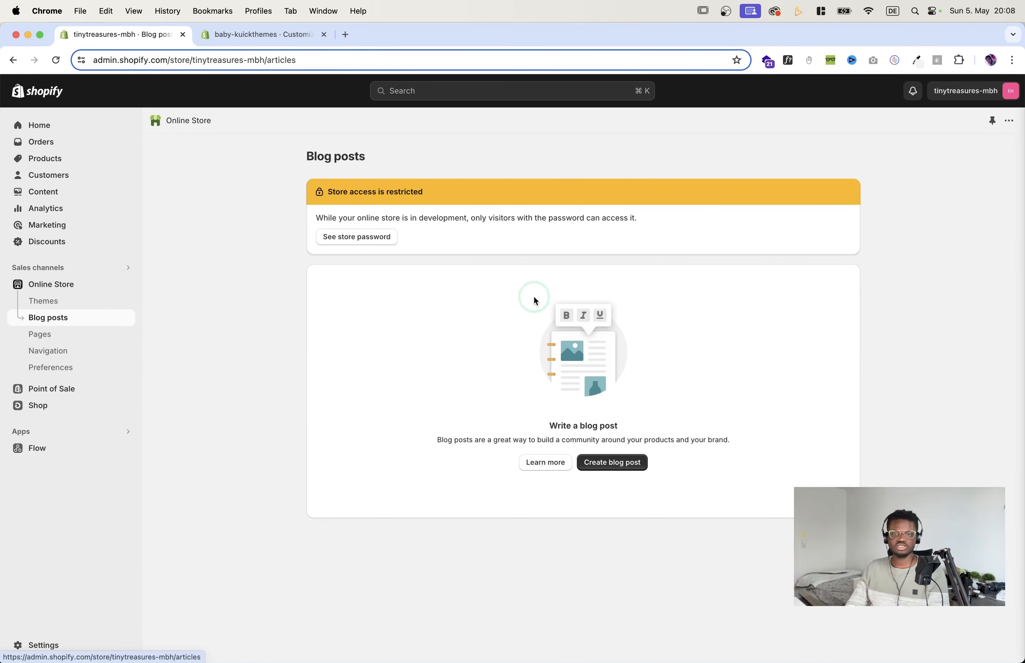
click(619, 467)
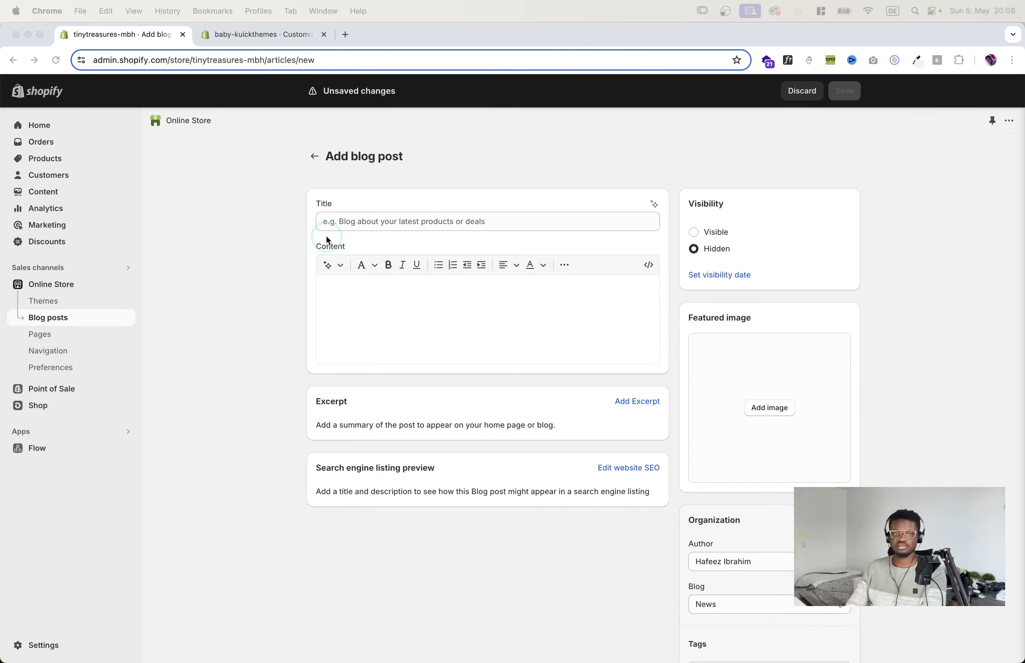
Step: Title the post "The Power of Play: How Toys Enhance Bonding with Your Baby" and paste the prepared article text as its content
click(359, 221)
text(The Power of Play: How Toys Enhance Bonding with Your Baby)
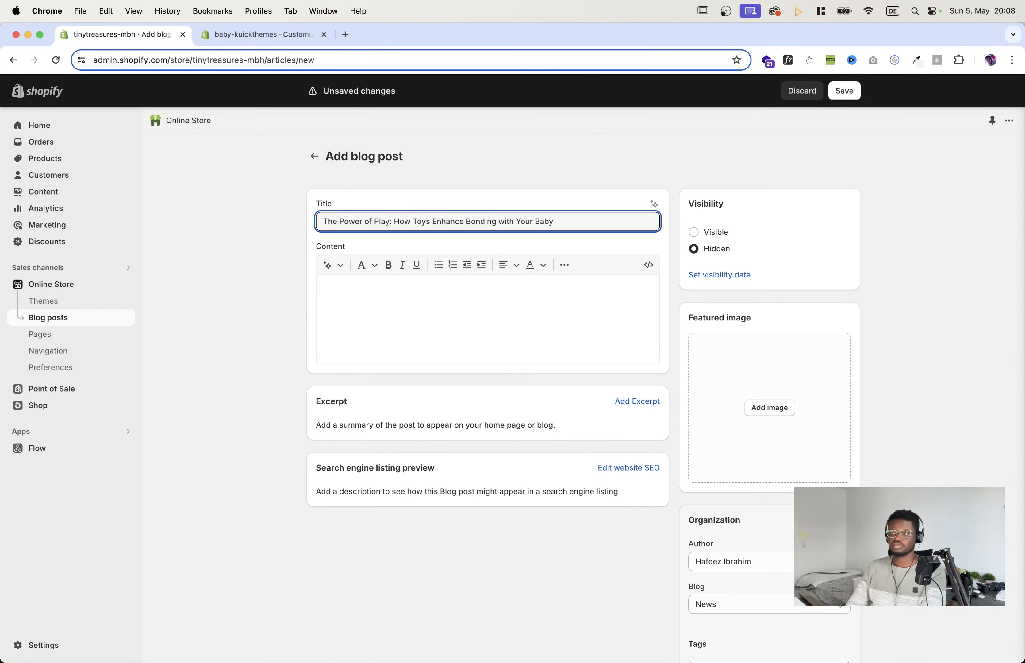
click(408, 309)
key(super+v)
click(694, 348)
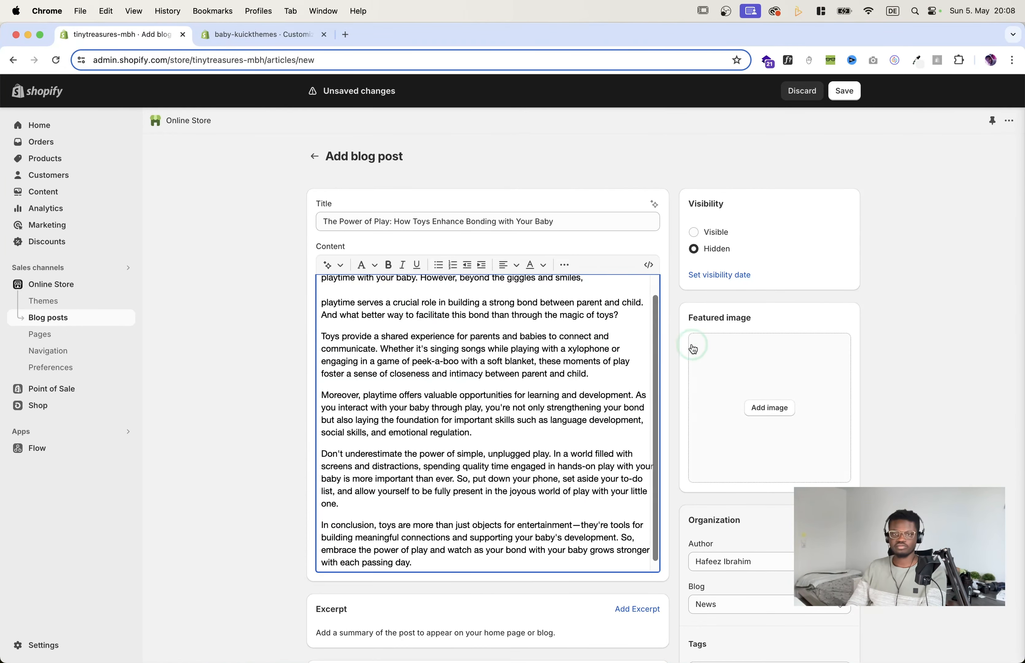
Step: Make the post visible, add the 1100×616 WebP child photo from the MBH - Tutorial folder as featured image, and save it
click(698, 233)
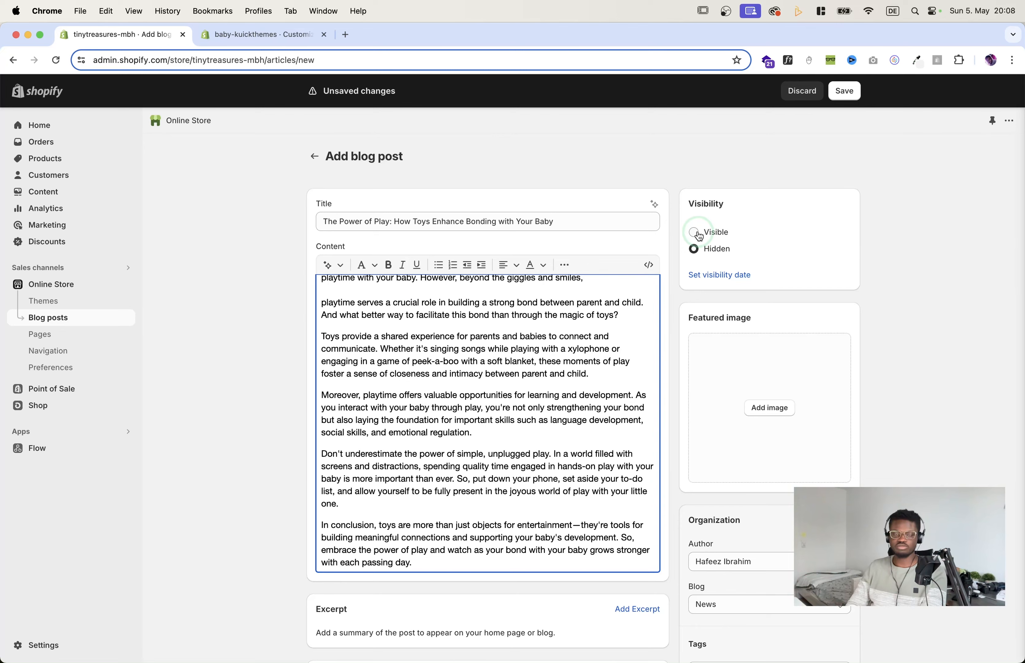
click(769, 409)
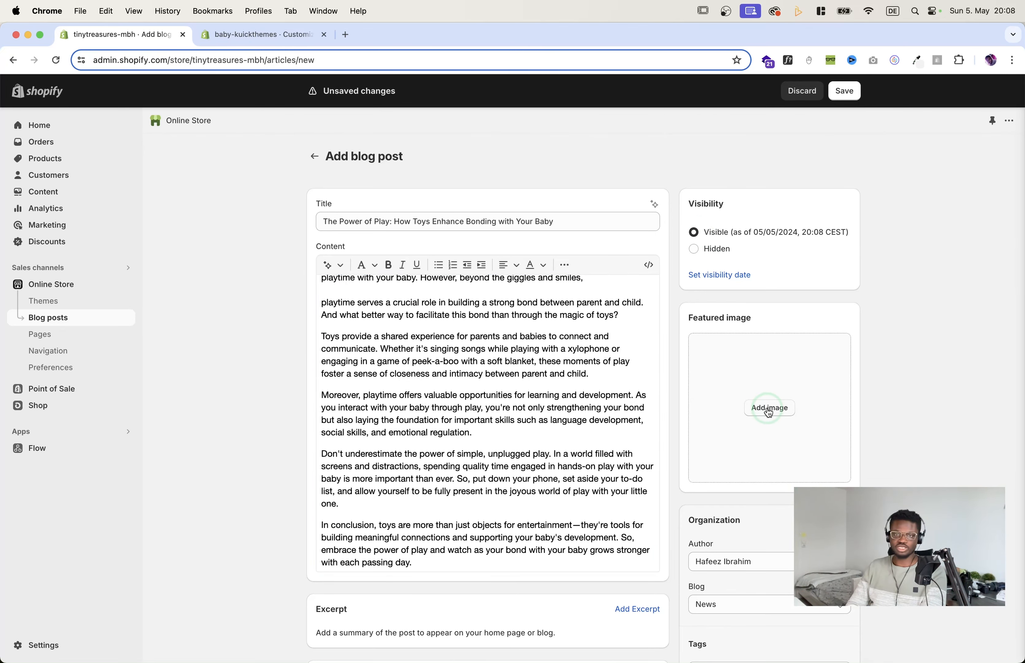
scroll(490, 338, down, 5)
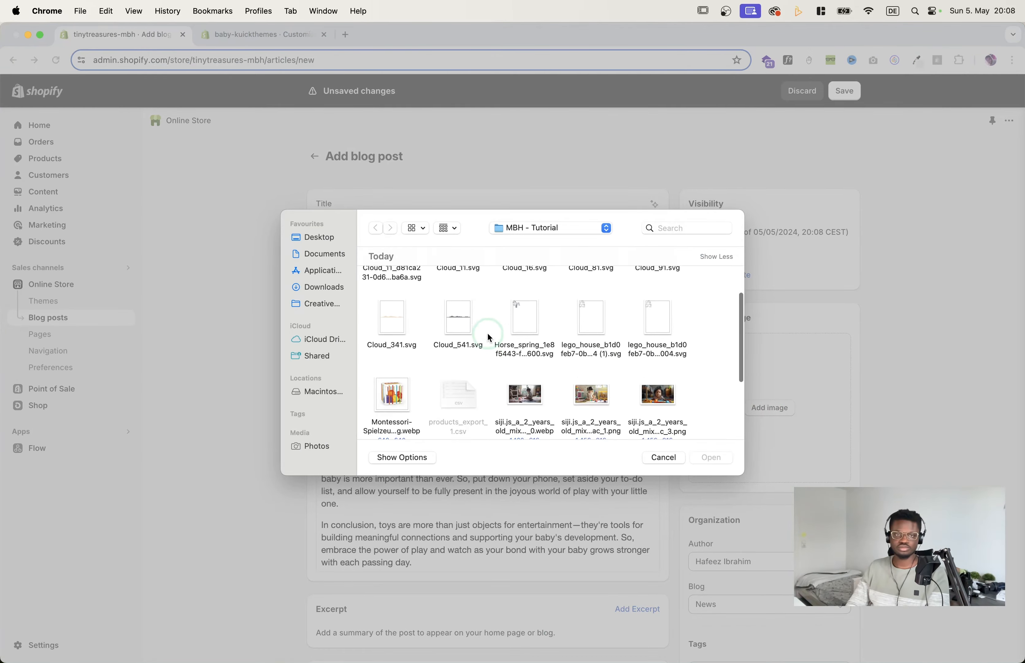
scroll(499, 340, up, 3)
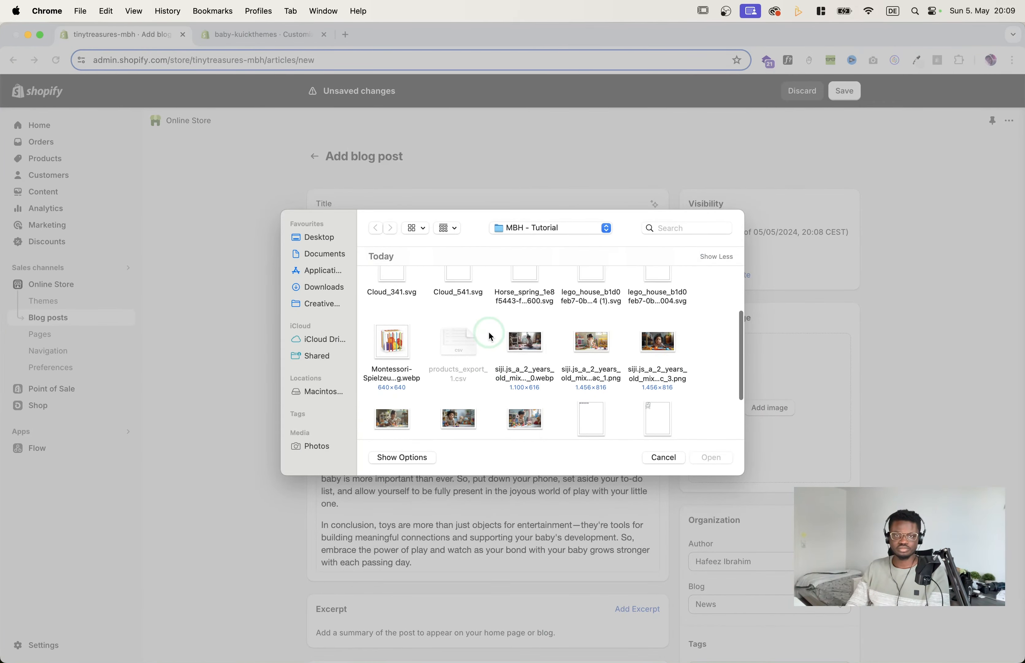
click(516, 343)
click(706, 458)
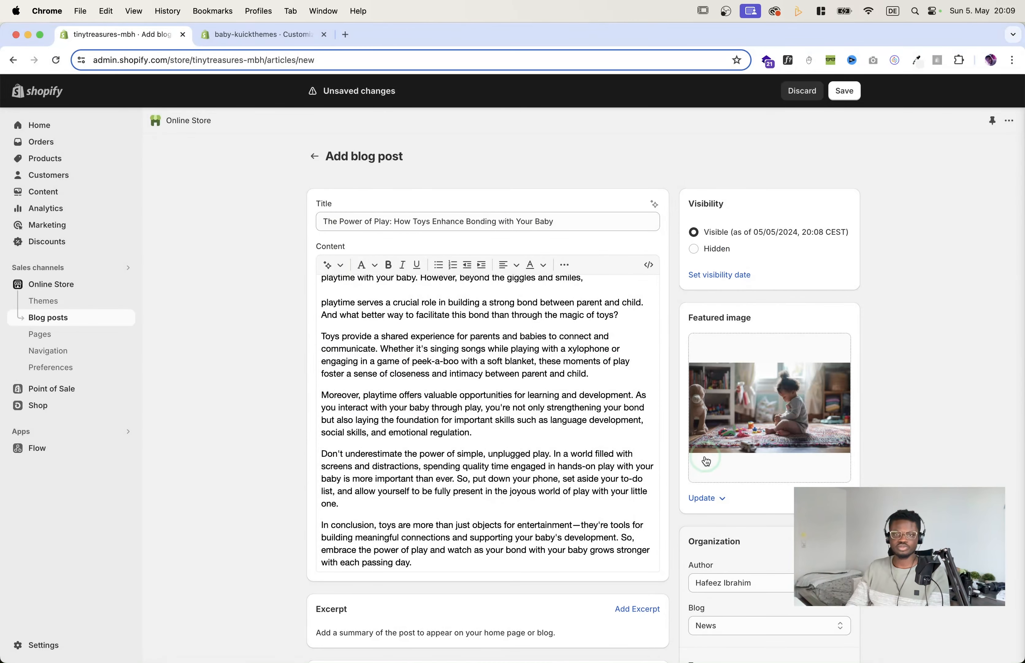
click(800, 122)
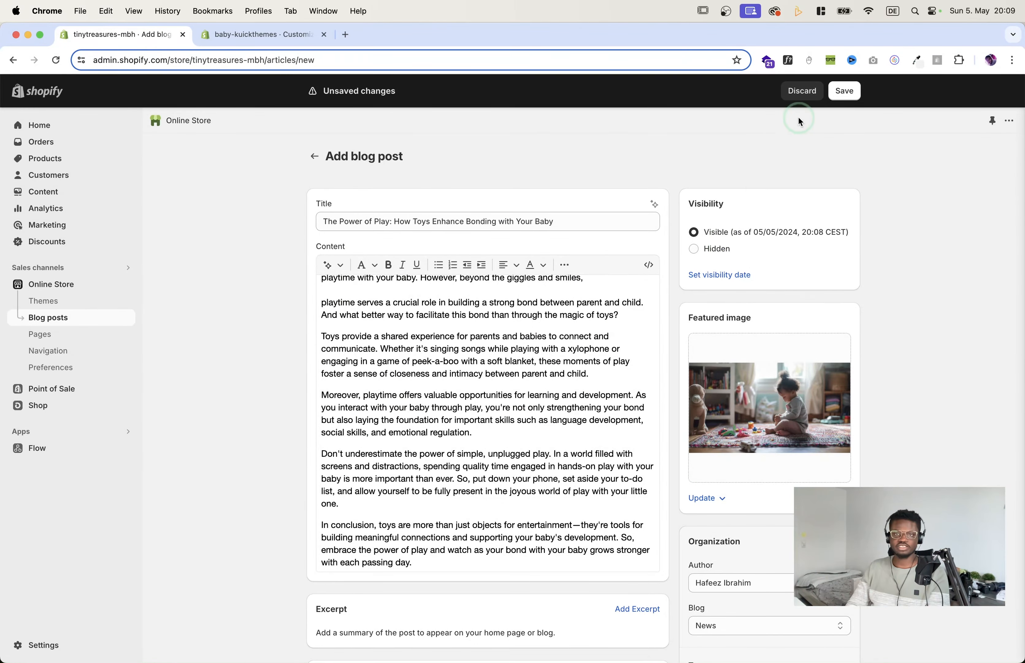
click(838, 93)
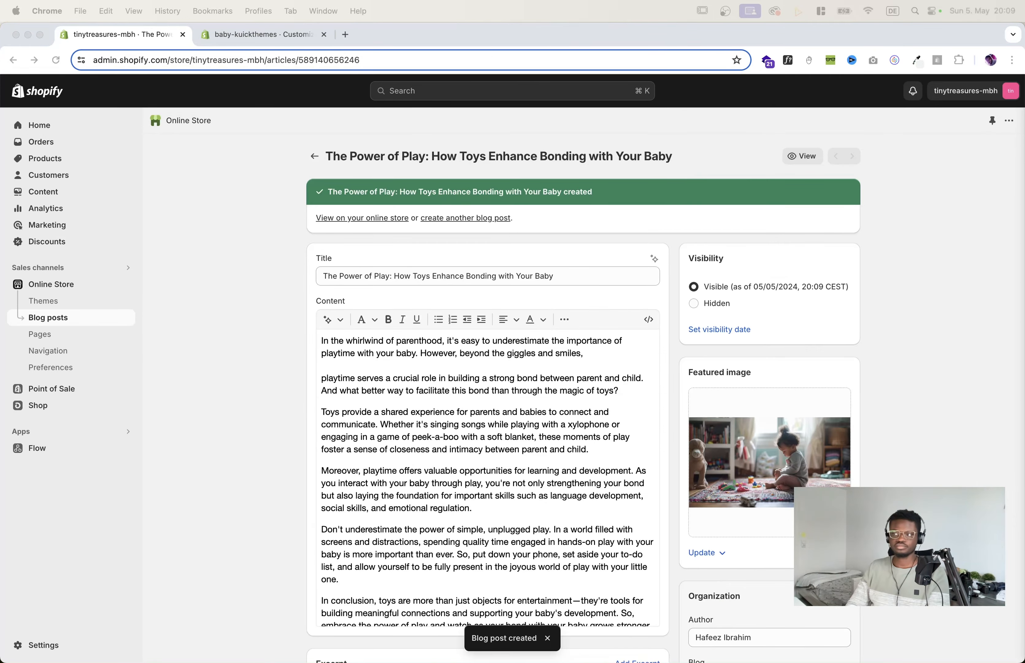
Step: Start another blog post titled "Choosing the Right Toys for Your Baby's Milestones" and paste the prepared article text as its content
click(315, 156)
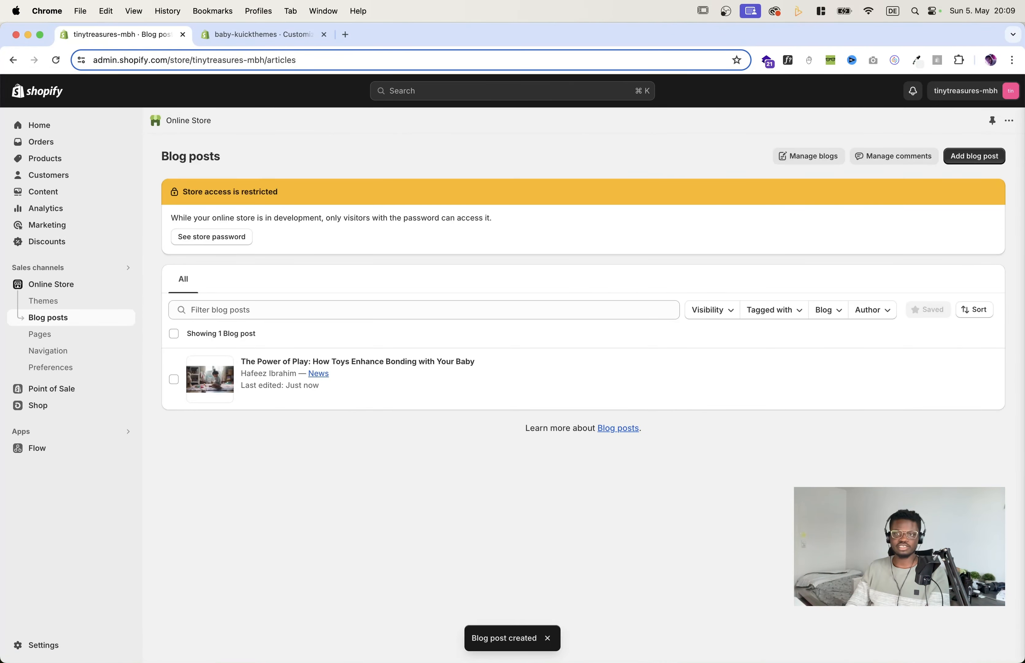
click(980, 156)
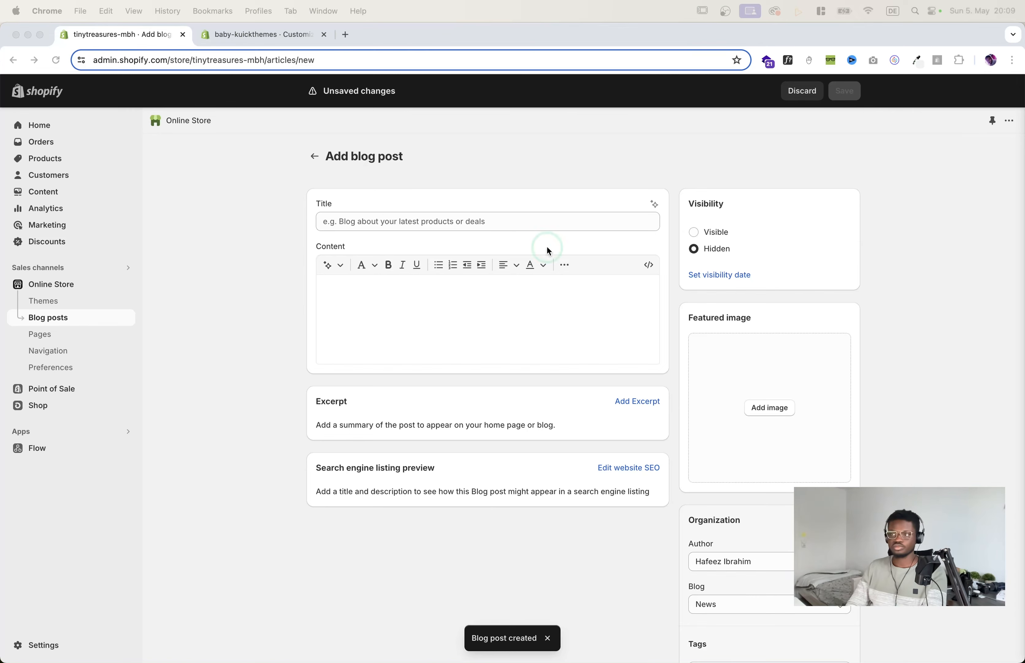
click(448, 221)
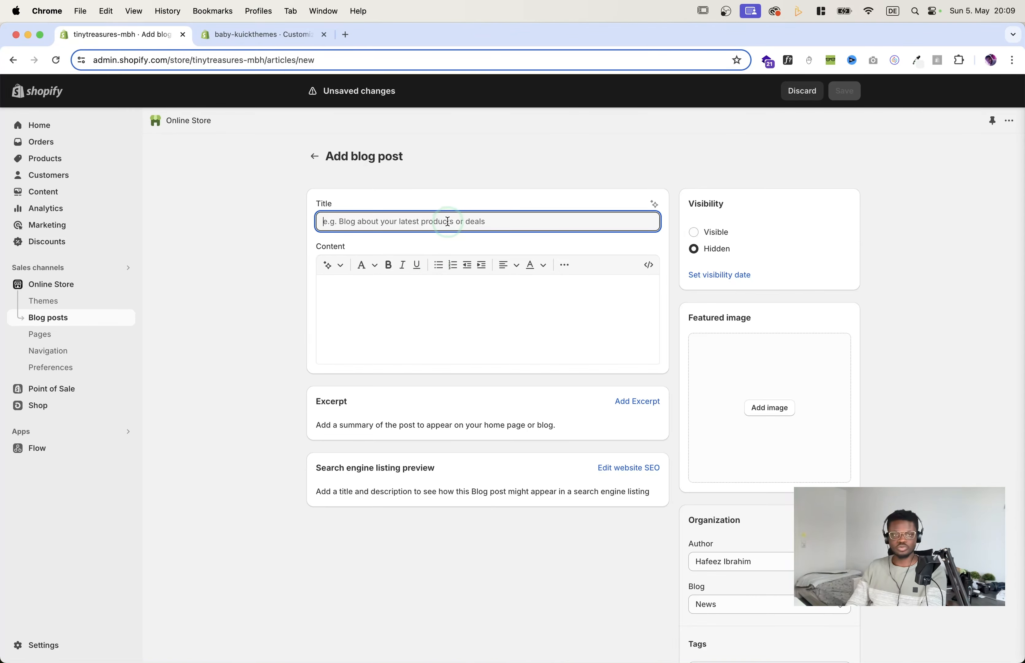
text(Choosing the Right Toys for Your Baby's Milestones)
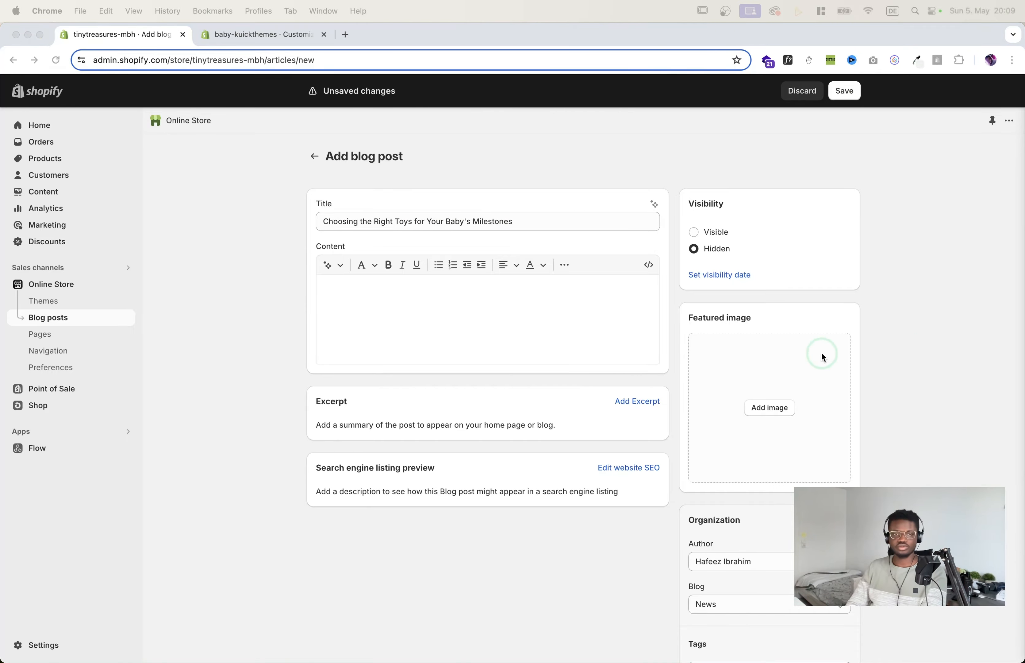
click(492, 319)
key(super+v)
Step: Add the 1100×616 WebP child photo ending in 2_1 as the featured image, make the post visible and save it
click(750, 403)
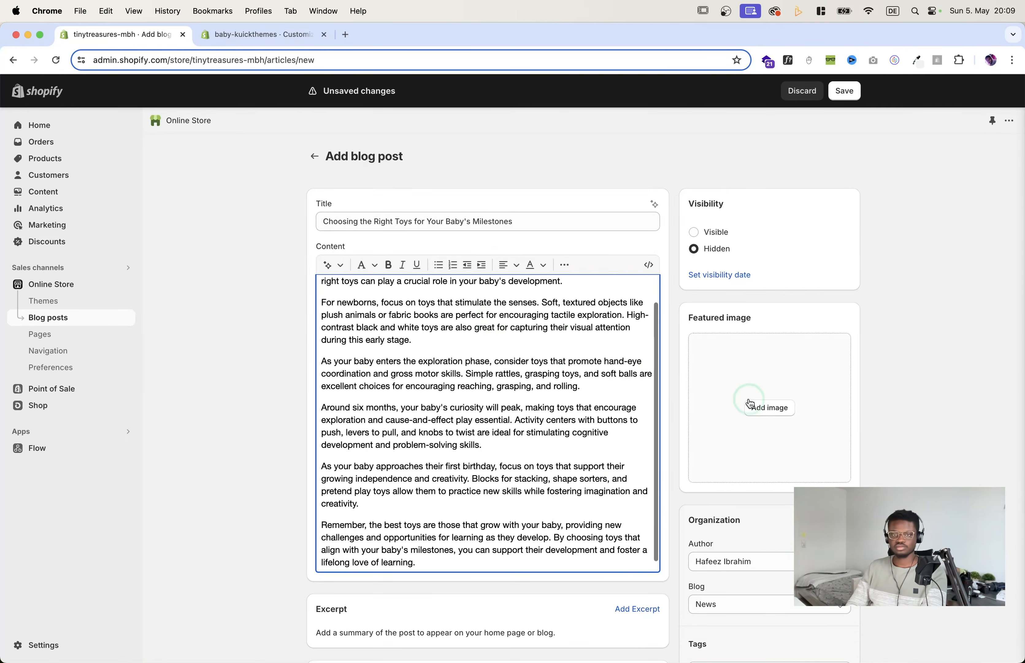
click(770, 408)
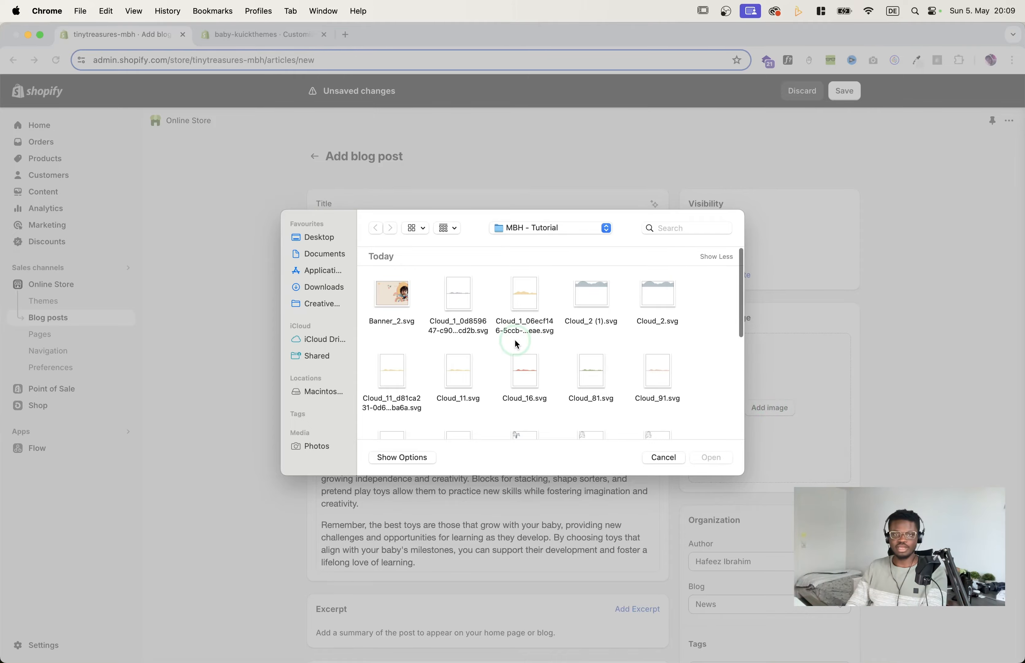
scroll(516, 345, down, 5)
click(459, 351)
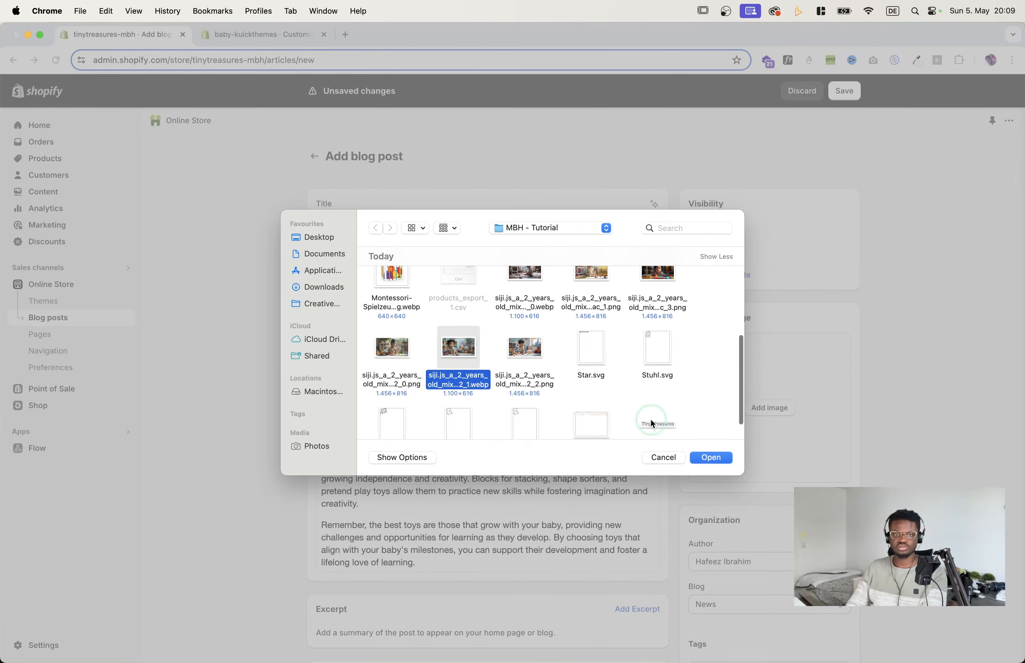
click(712, 457)
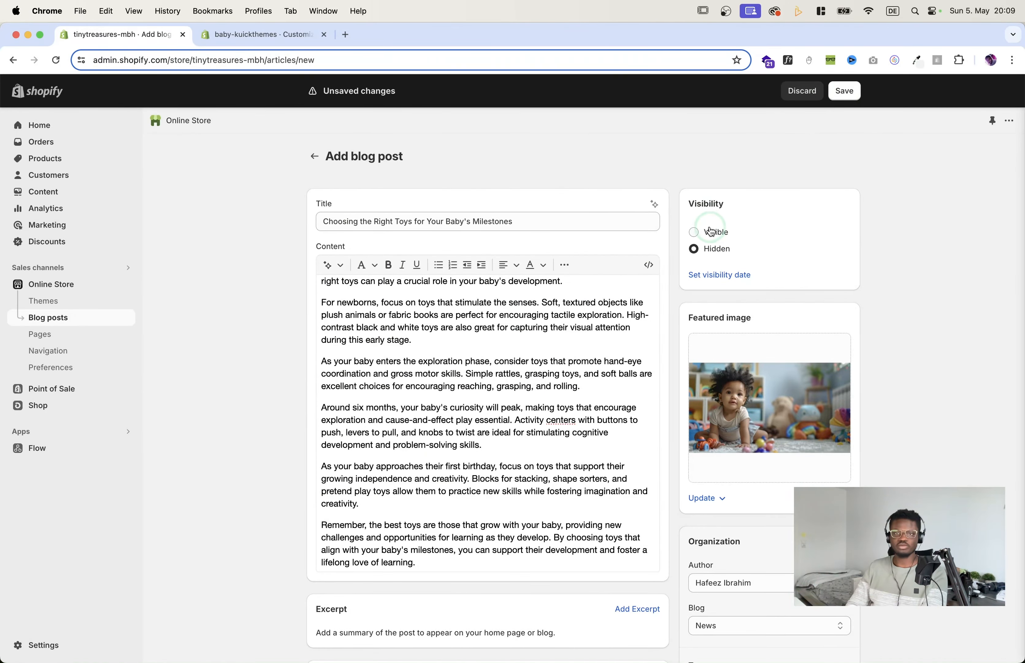
click(711, 233)
click(845, 92)
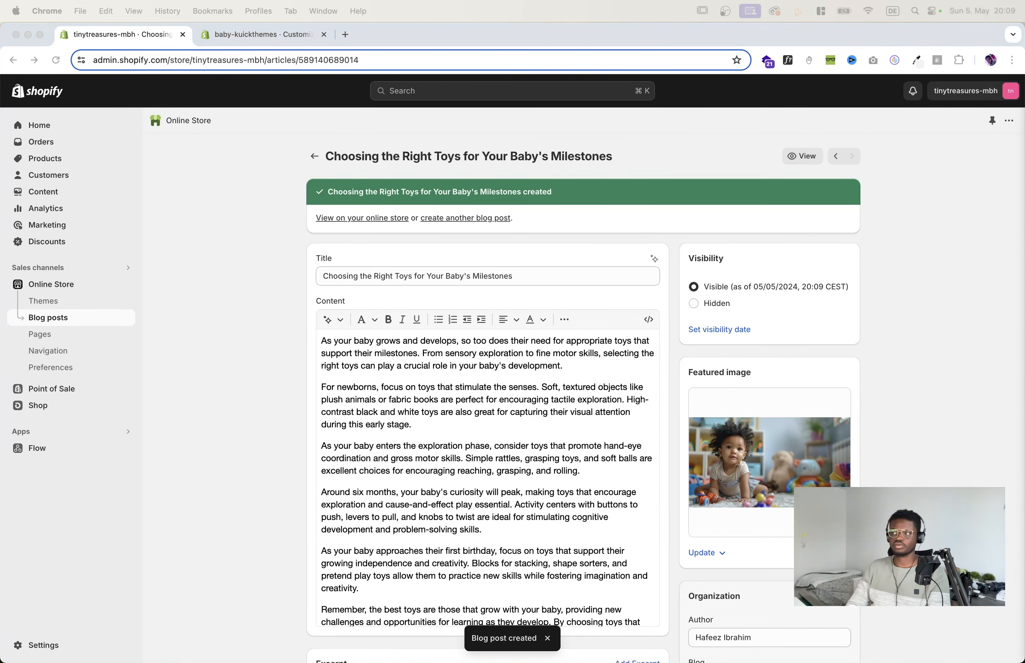
Step: Start a third post titled "The Magic of Simple Toys: Why Less is More for Your Baby's Development" and paste its prepared article text
click(284, 160)
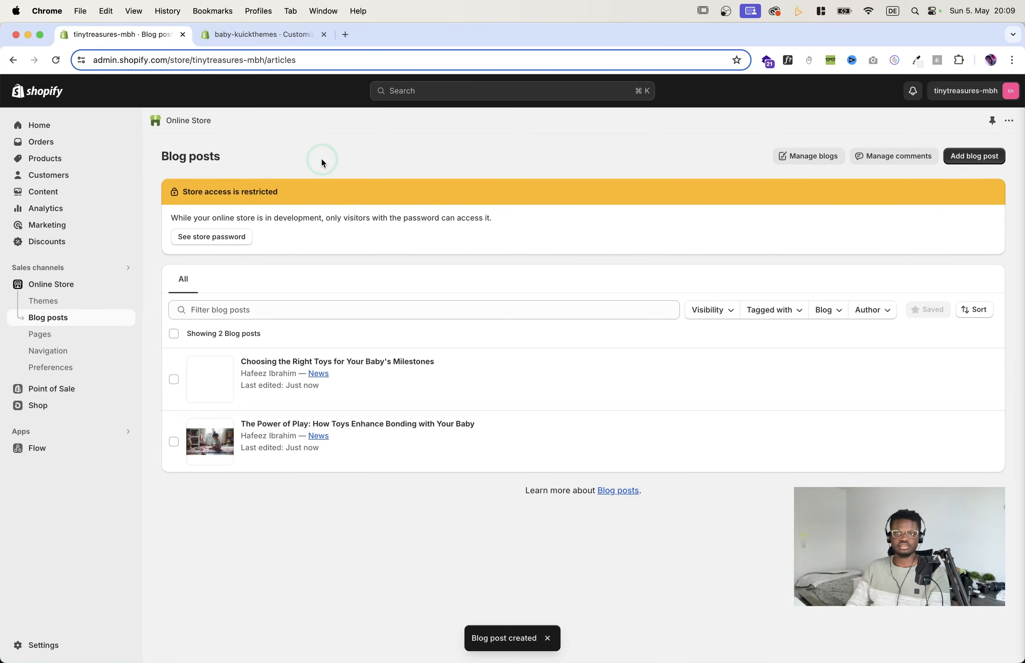
click(789, 156)
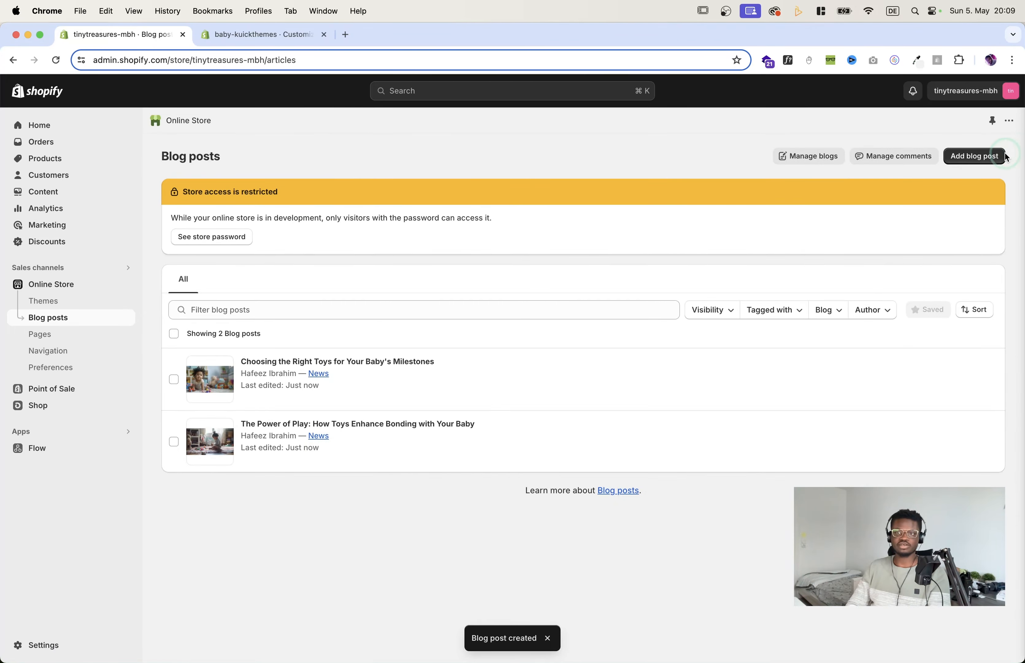
click(988, 157)
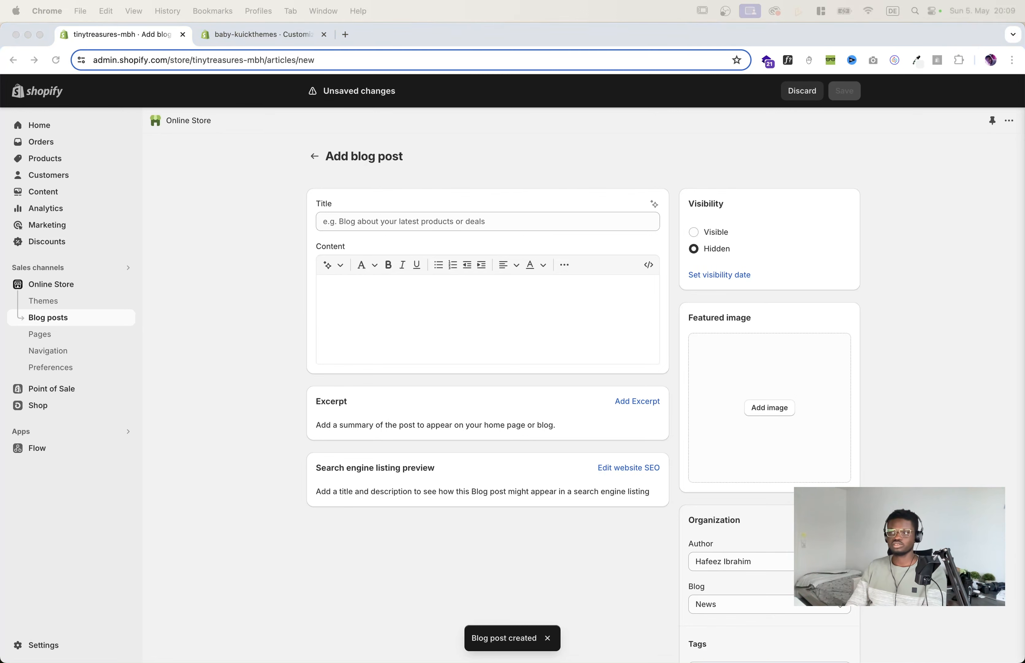
click(566, 229)
text(The Magic of Simple Toys: Why Less is More for Your Baby's Development)
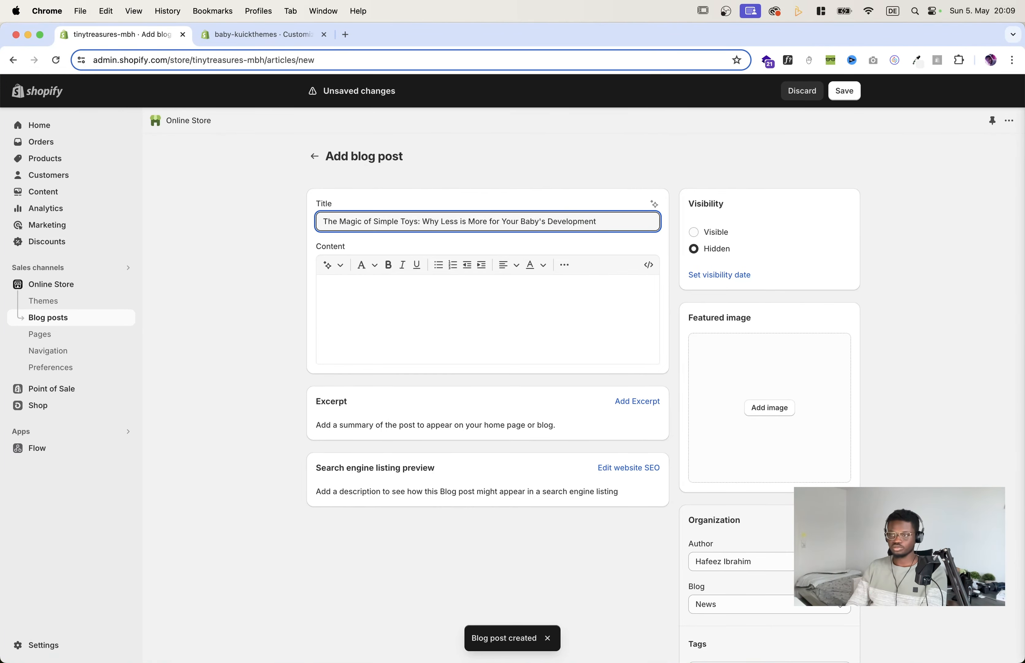
click(359, 321)
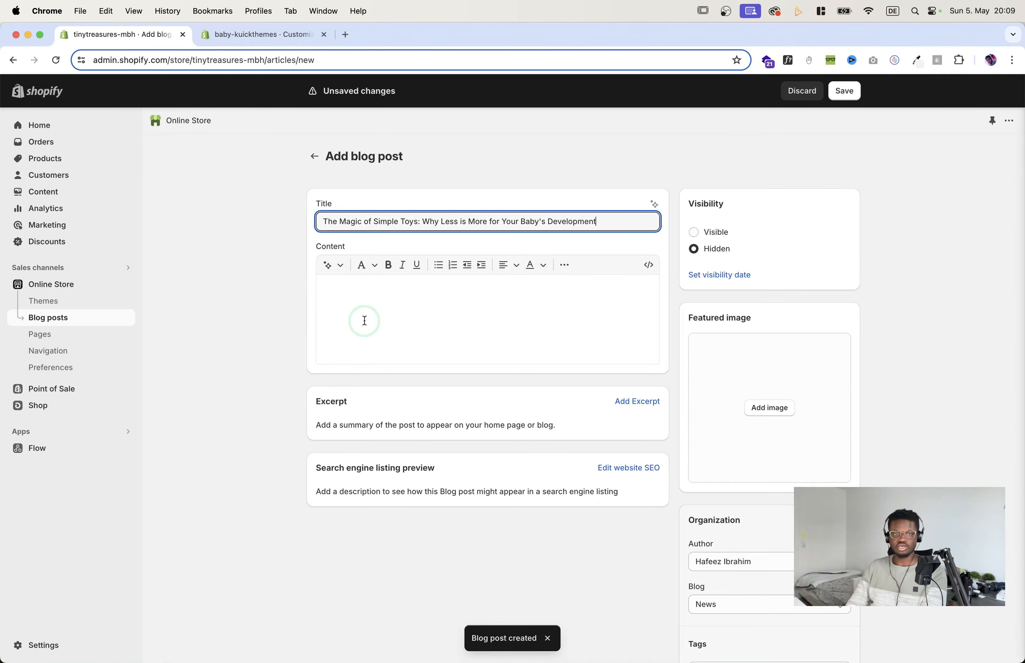
key(super+v)
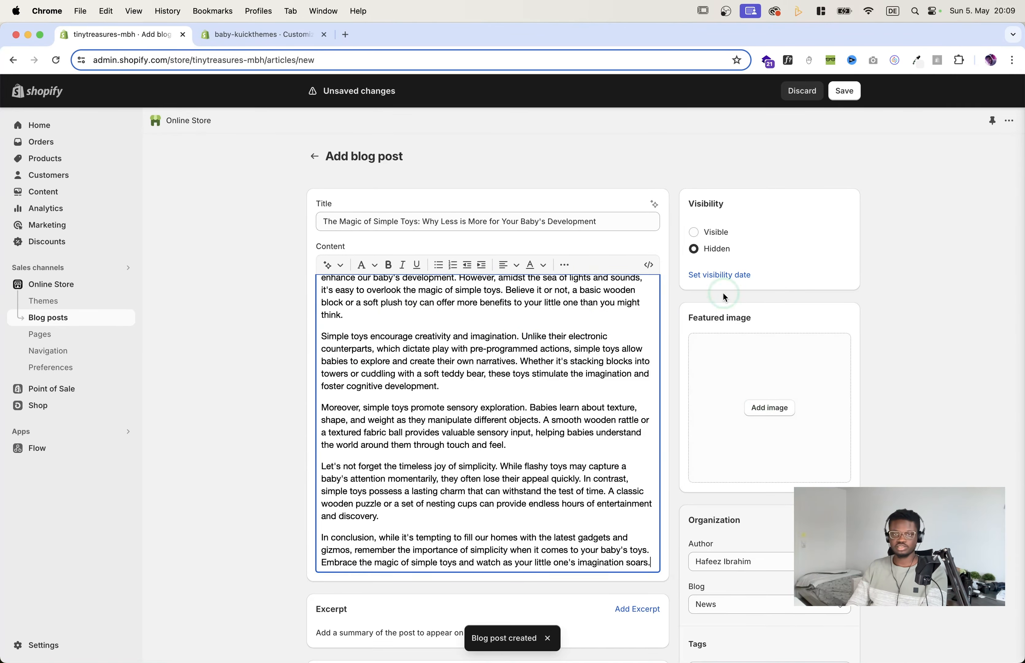
Step: Add the 1456×816 PNG child photo ending in ac_1 from the MBH - Tutorial folder as featured image and save the post
click(775, 410)
scroll(564, 408, down, 10)
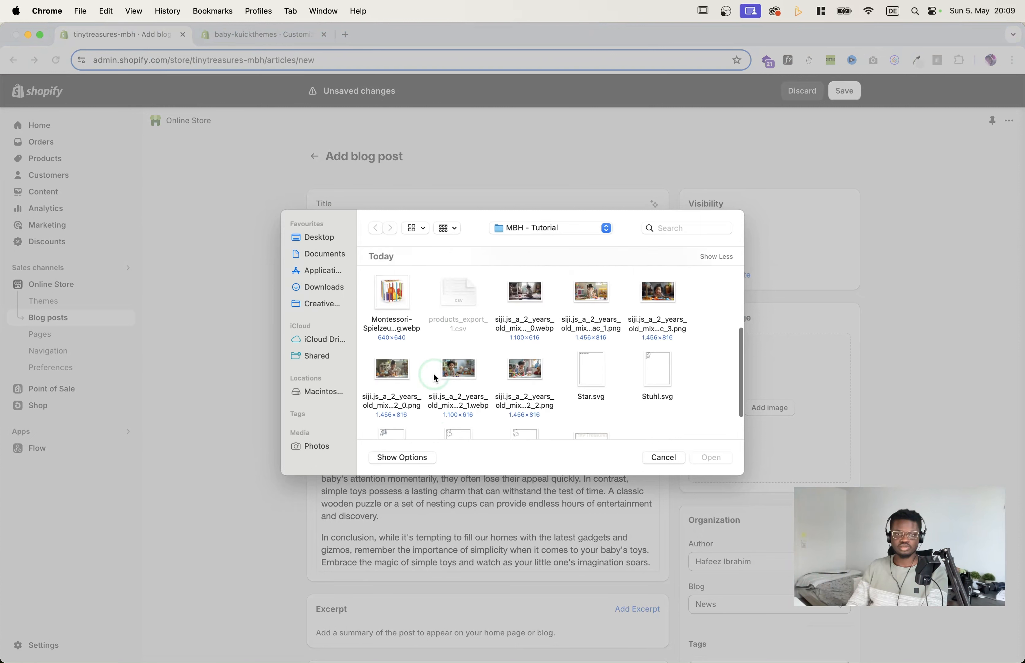
scroll(510, 368, up, 2)
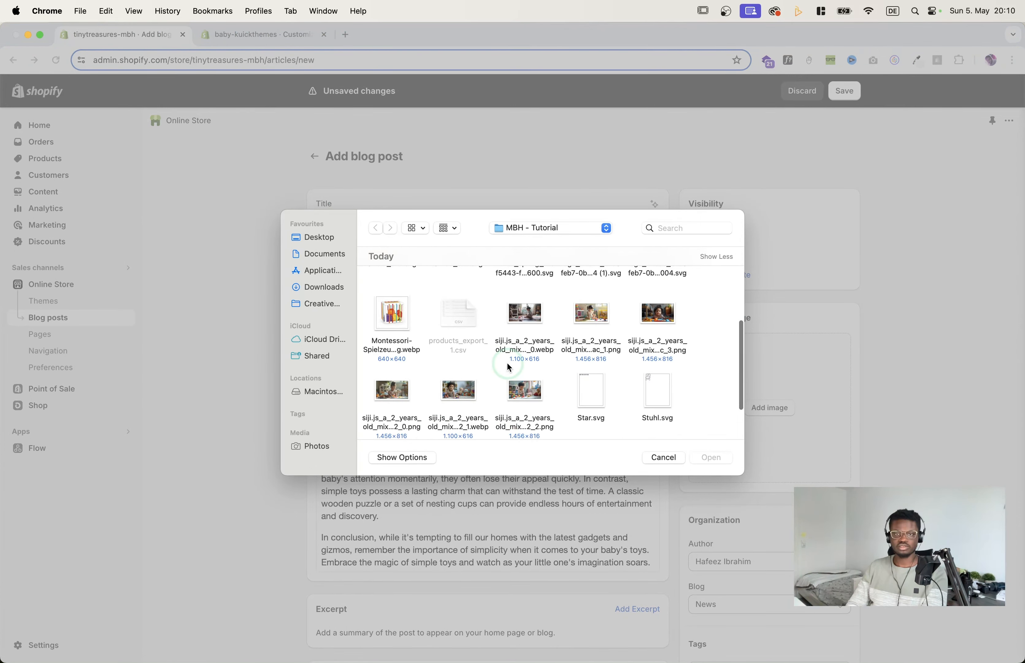
click(587, 327)
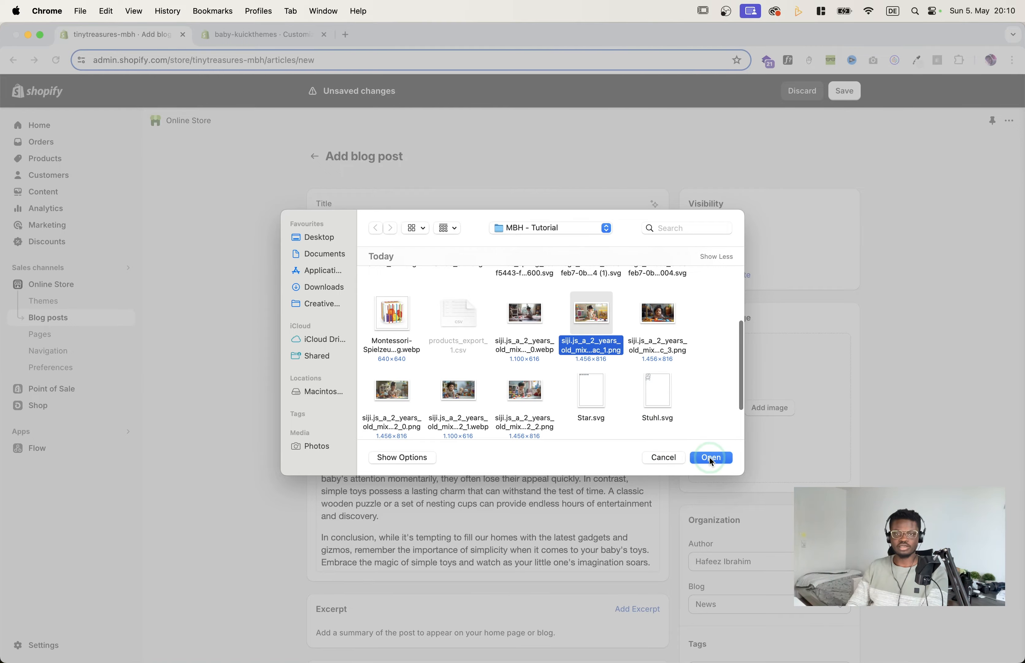
click(711, 457)
scroll(672, 462, down, 1)
click(668, 463)
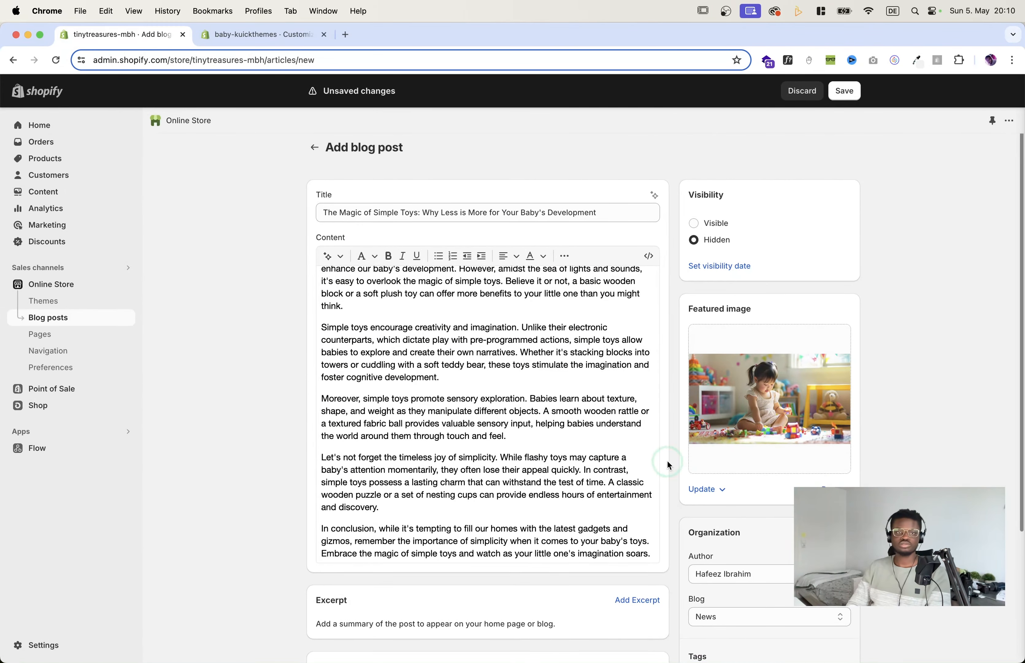
click(858, 90)
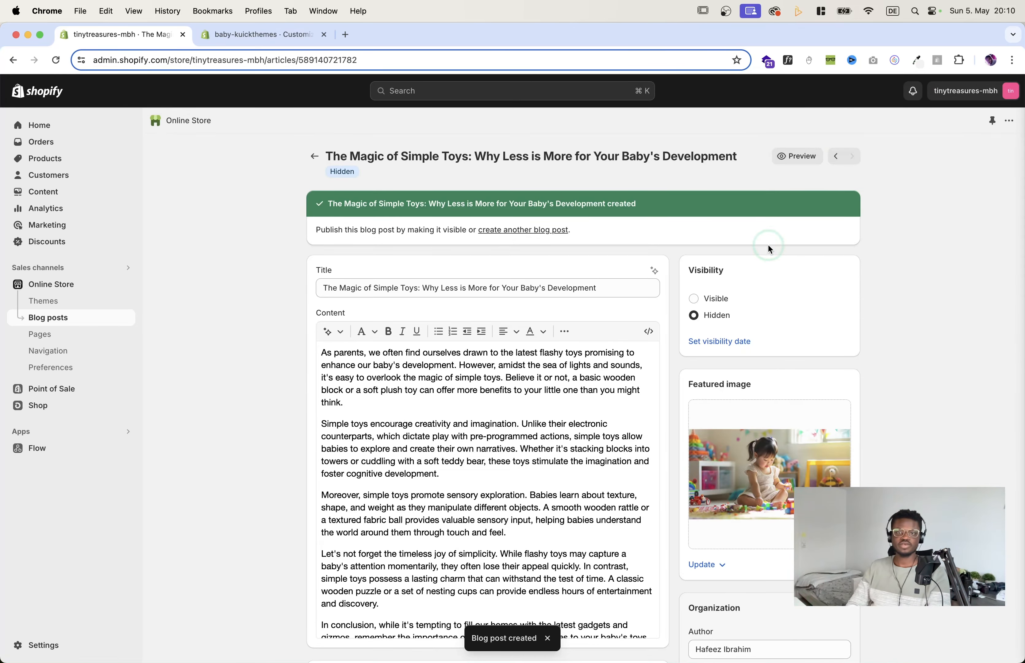
Step: Make the "The Magic of Simple Toys" post visible, save it and return to the blog post list
click(715, 299)
click(845, 90)
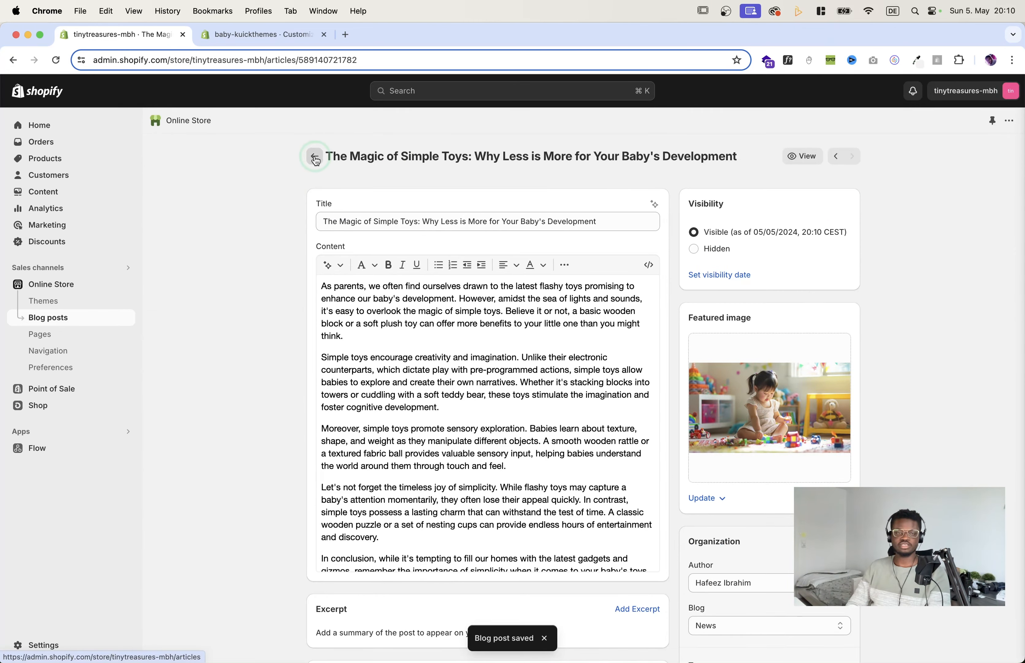
click(316, 157)
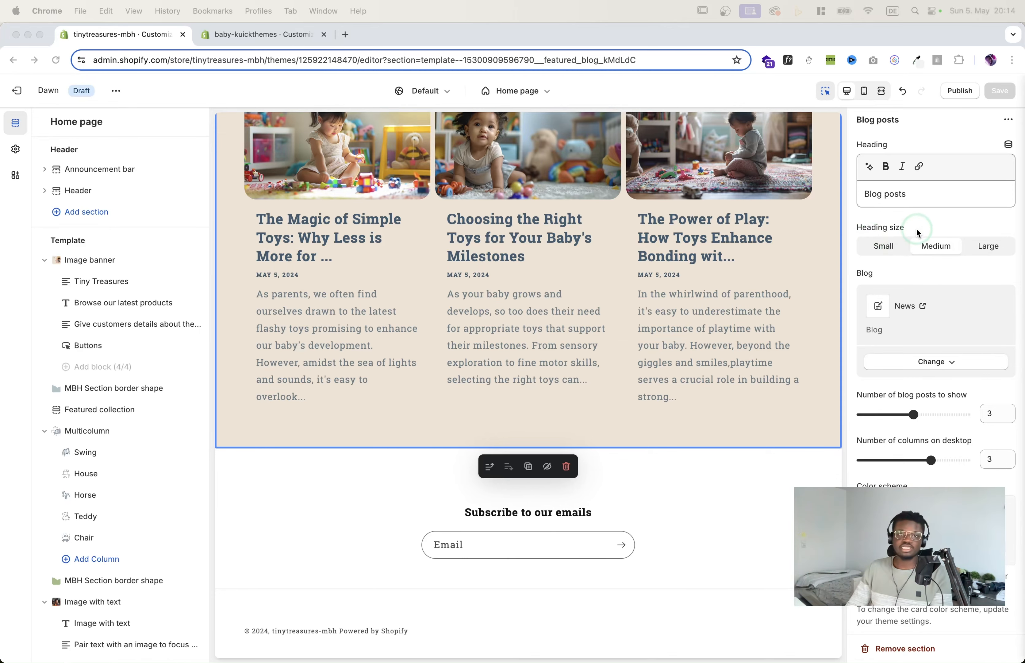
Step: Check the reference store's Instagram section and footer, and add an MBH Section Border below Blog posts on the draft home page
click(234, 38)
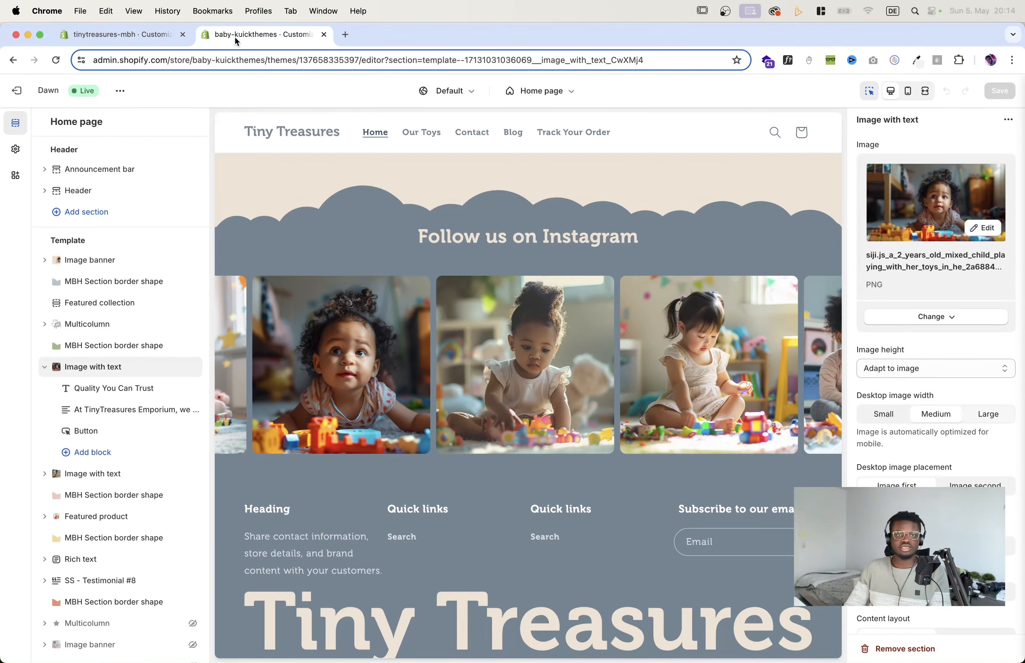
scroll(517, 305, down, 3)
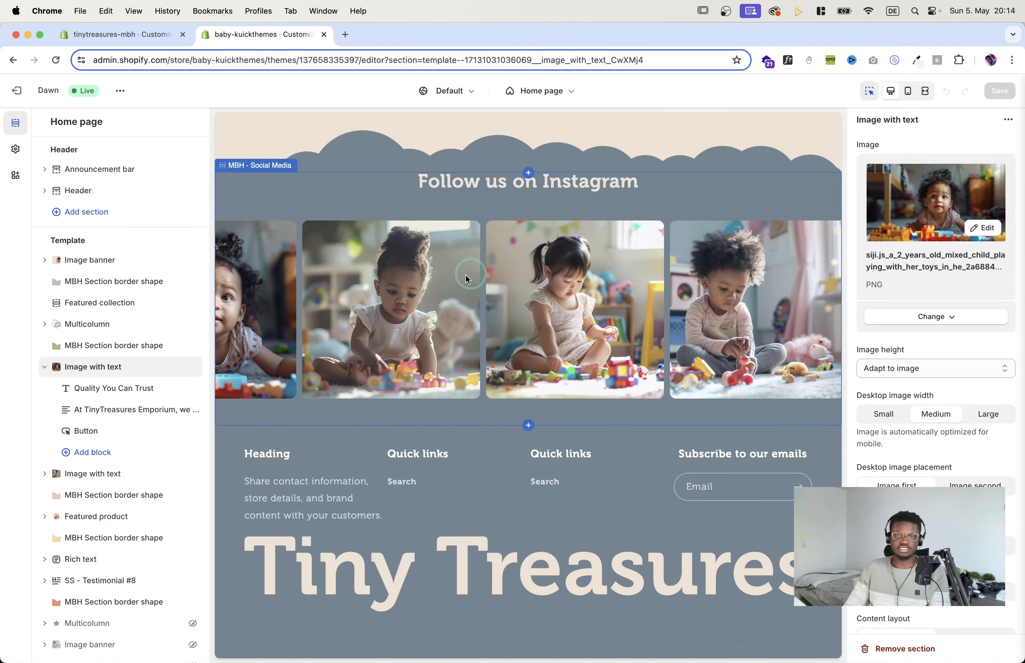
scroll(482, 270, up, 1)
scroll(482, 270, down, 1)
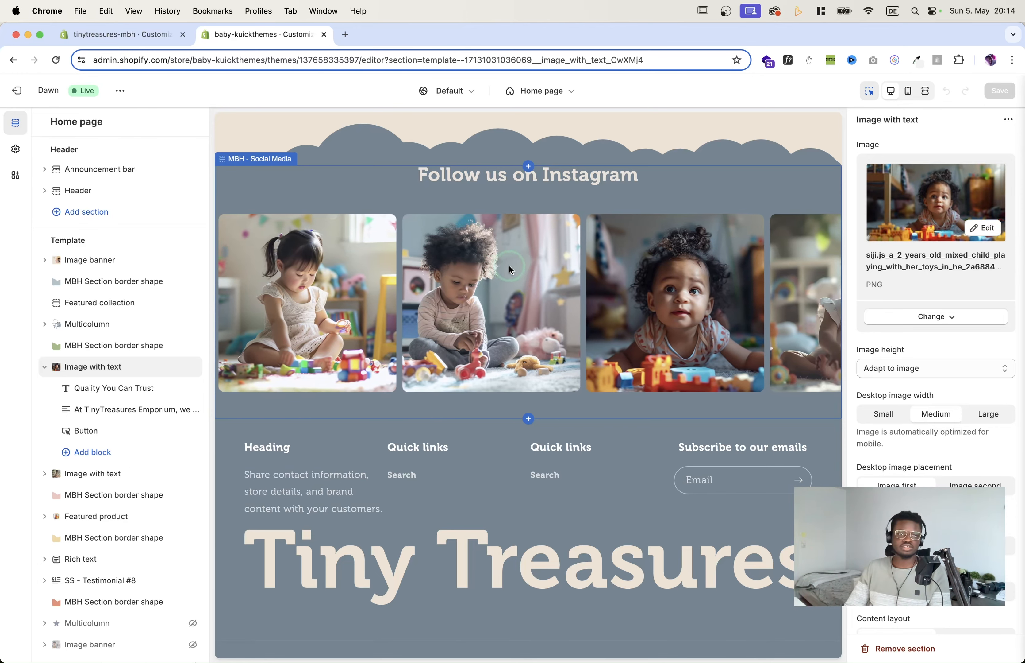
click(123, 35)
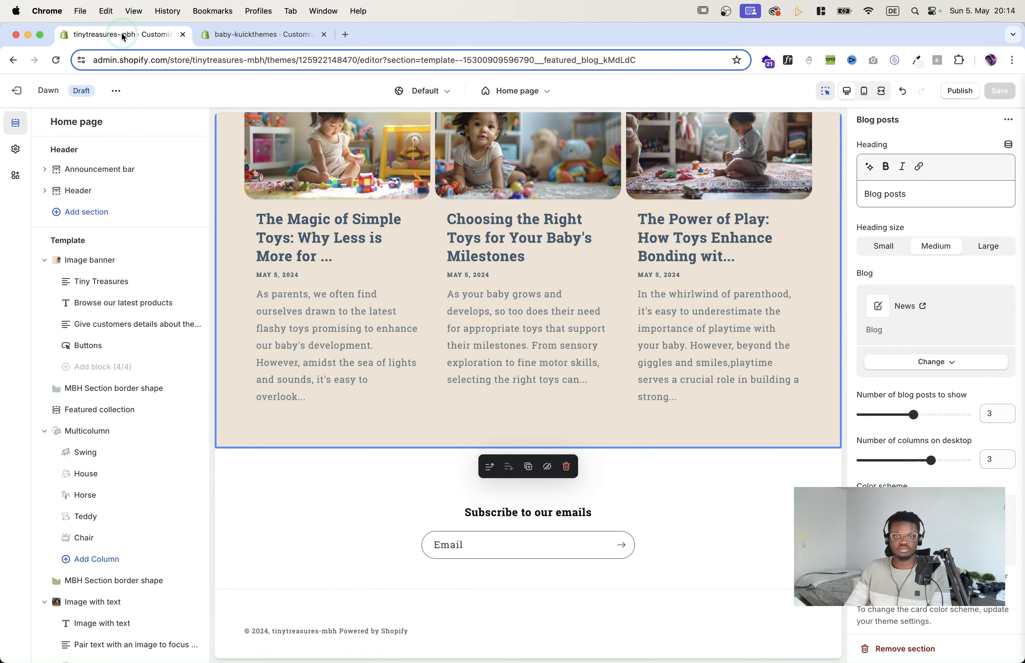
scroll(114, 276, down, 5)
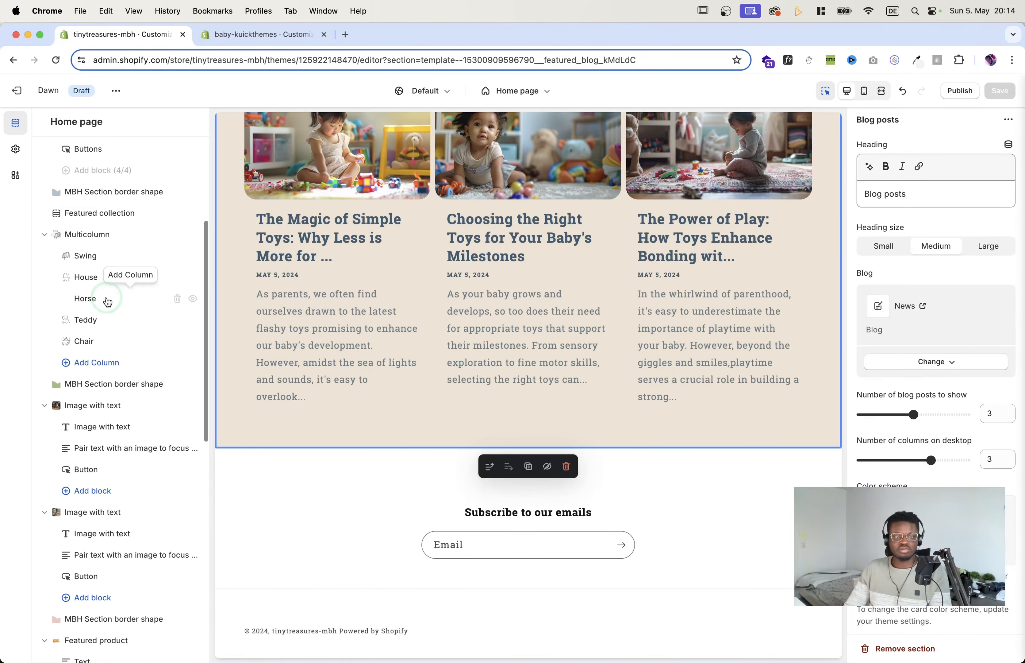
scroll(103, 327, down, 10)
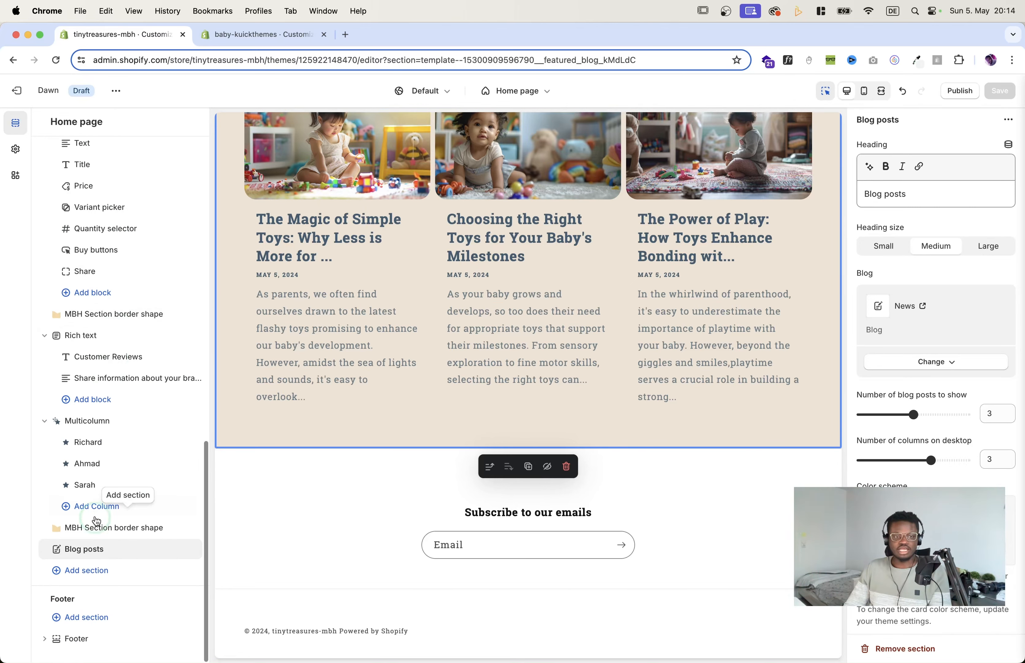
click(89, 578)
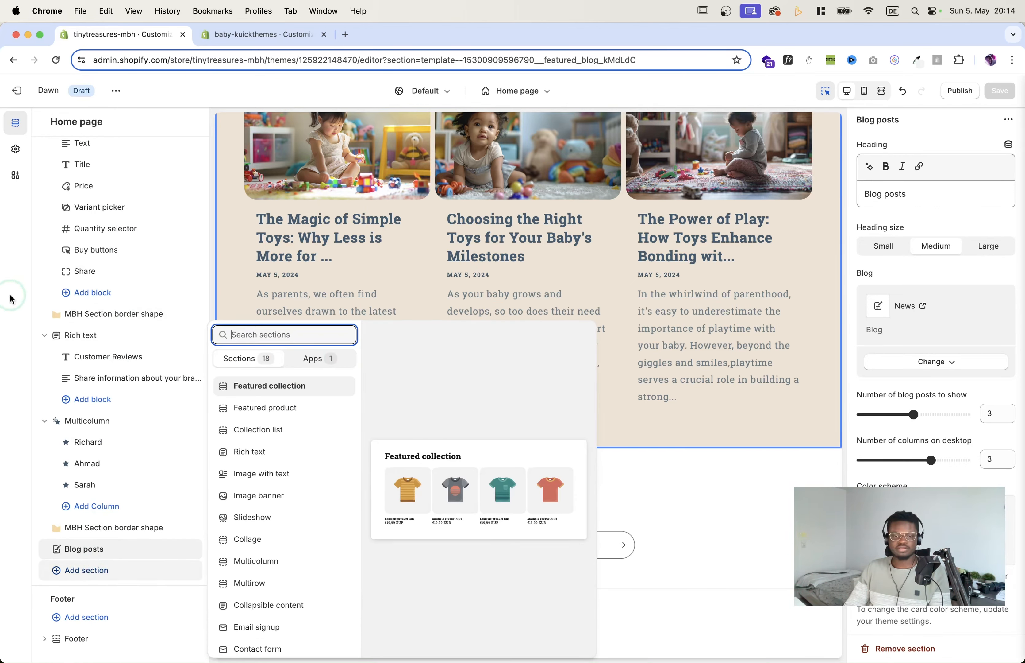
scroll(272, 644, down, 3)
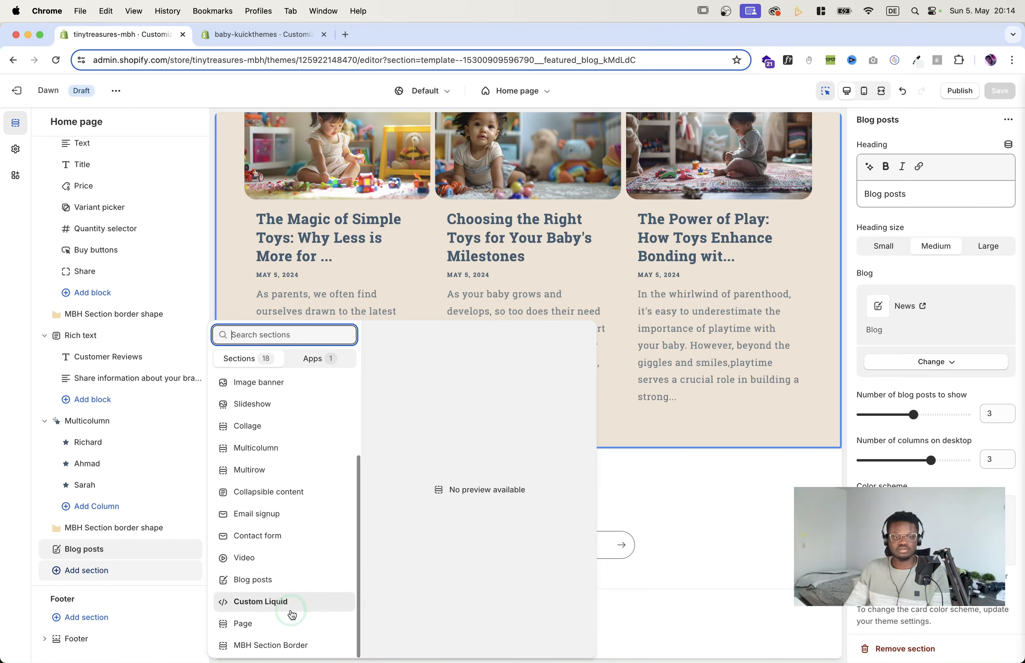
click(273, 645)
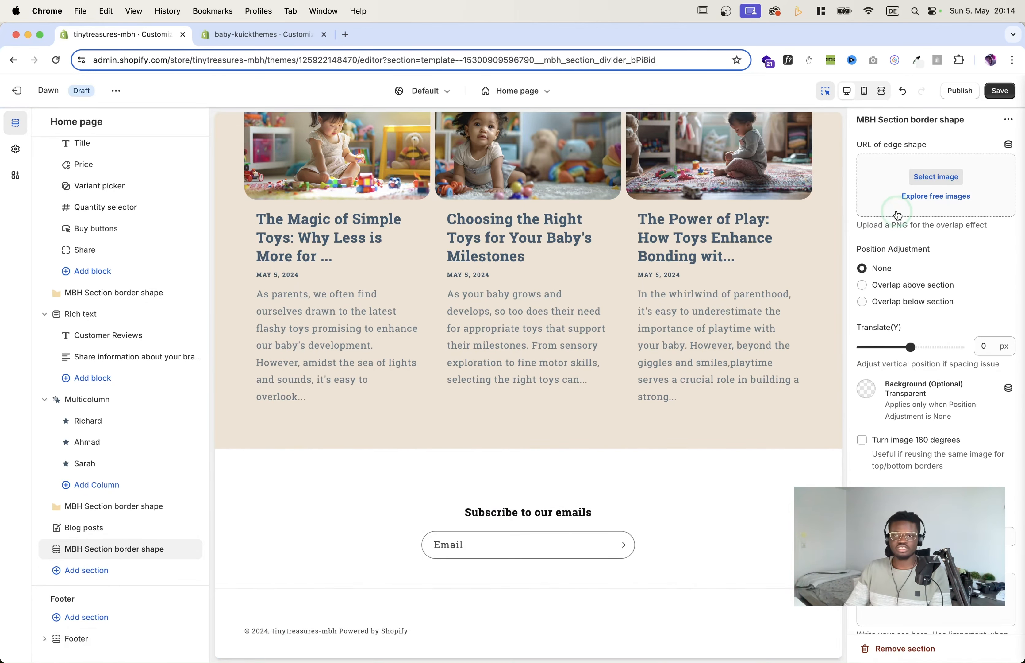
Step: Use the Cloud_541 SVG from the store library as the edge shape of the border below Blog posts
click(934, 179)
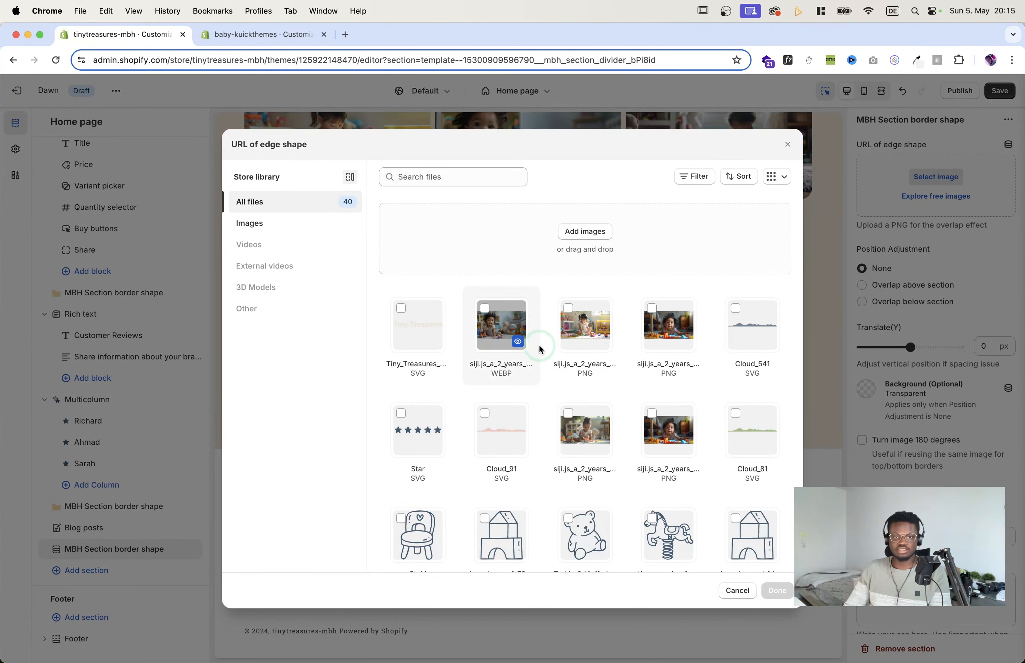
click(737, 309)
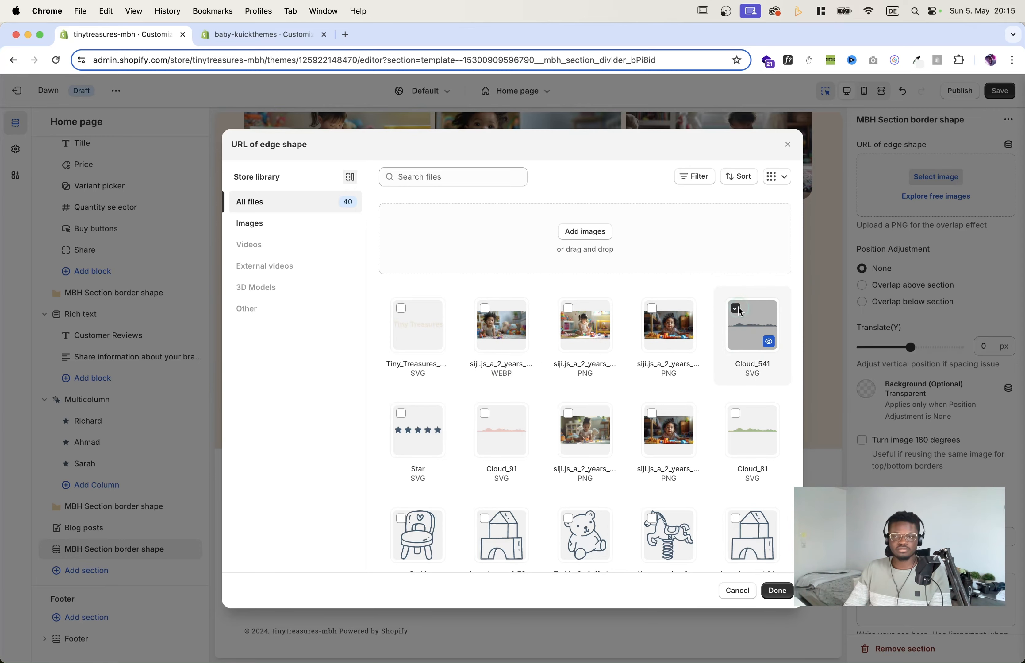
click(778, 591)
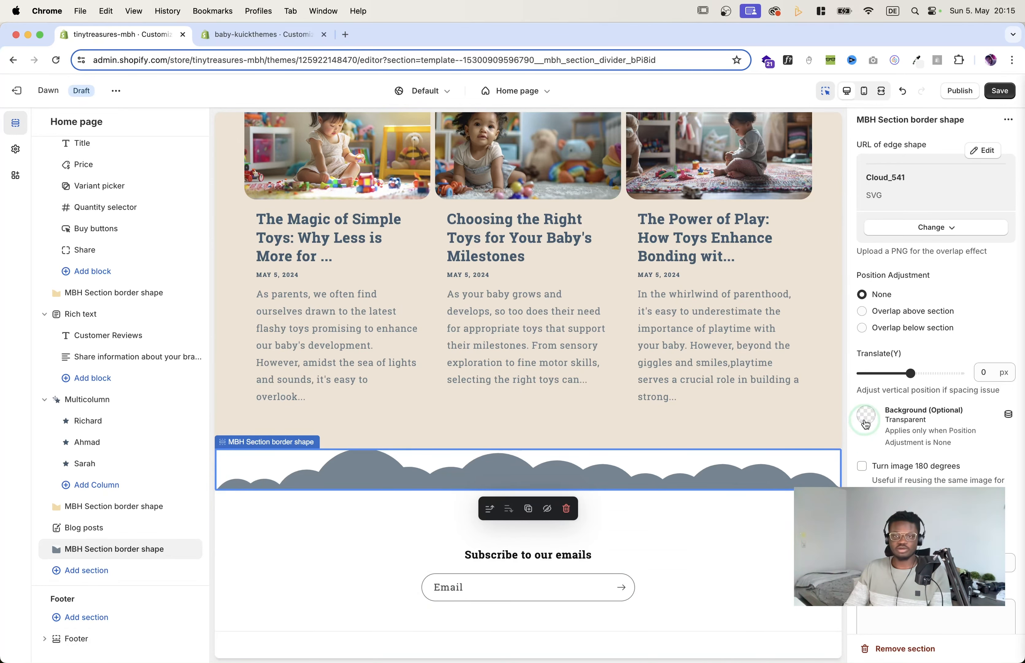
scroll(732, 414, up, 4)
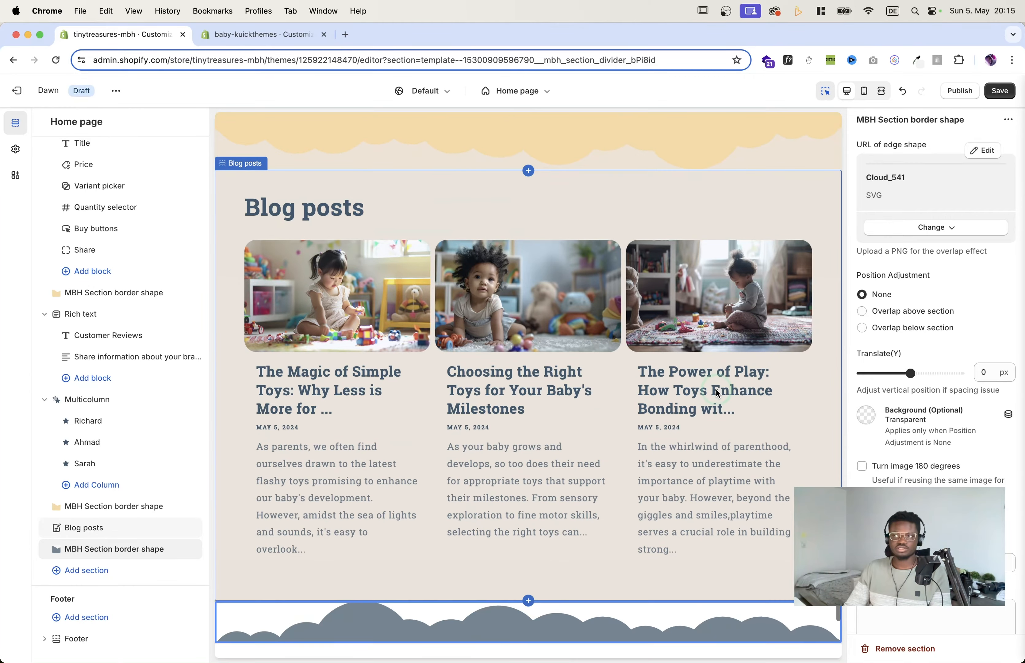
Step: Set the background of the border below Blog posts to the beige #F0E3D3 and save the theme
scroll(718, 393, down, 1)
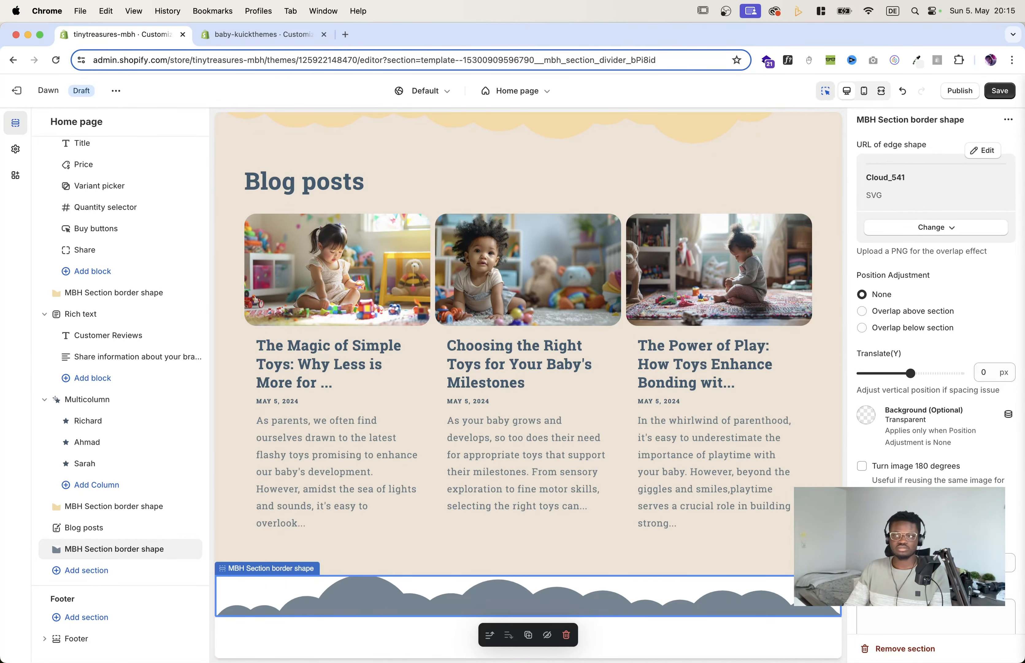
click(866, 420)
click(965, 388)
scroll(740, 503, down, 4)
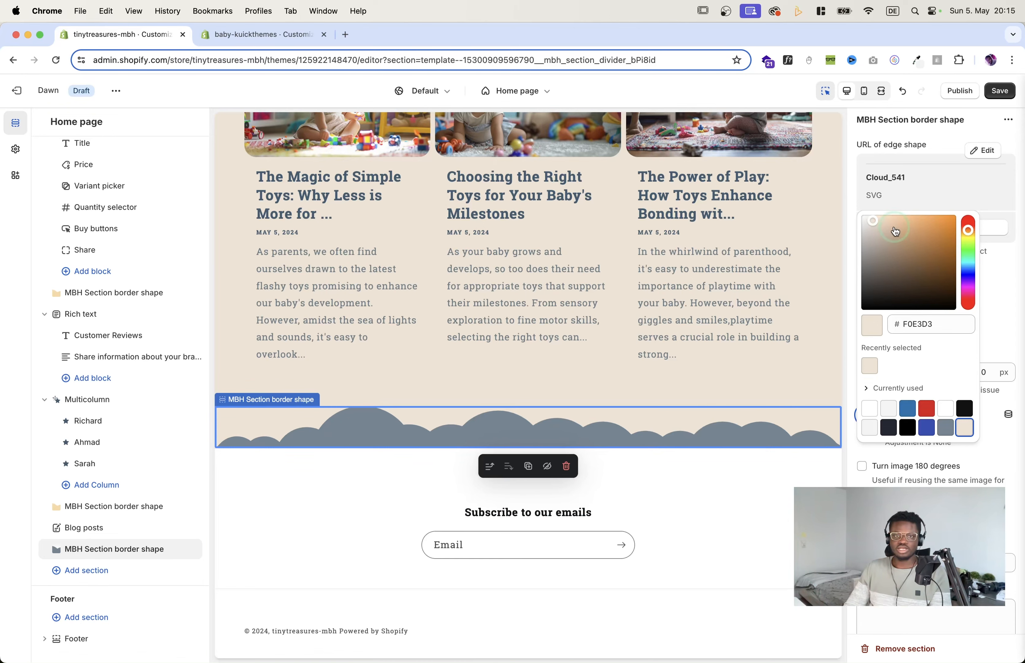
click(1001, 92)
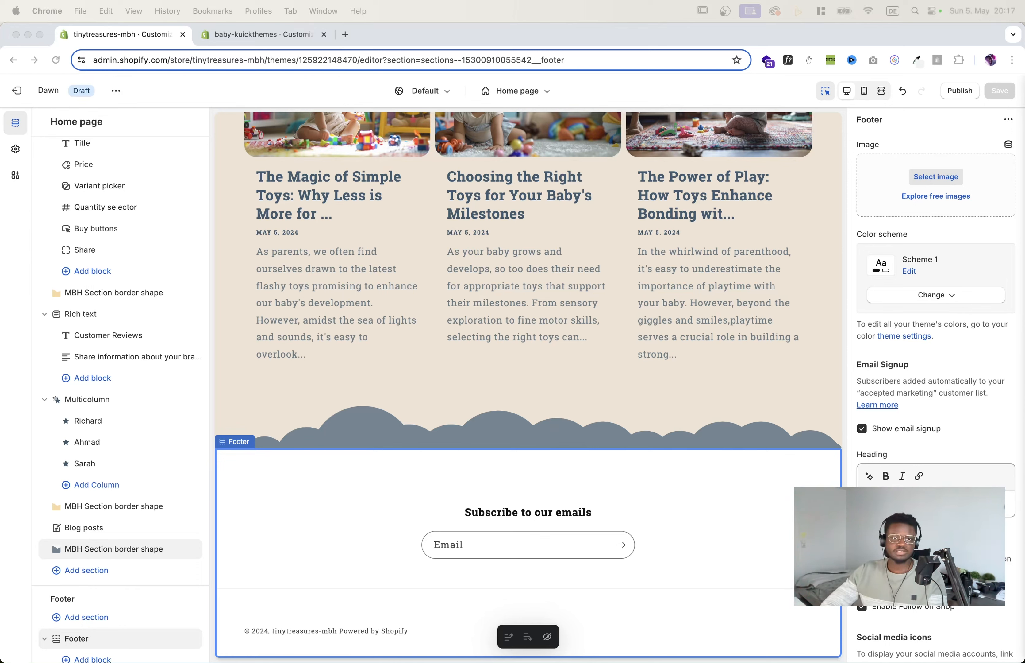
Step: Open the Dawn theme's code editor and create a new liquid section file named social_media
click(113, 92)
click(84, 162)
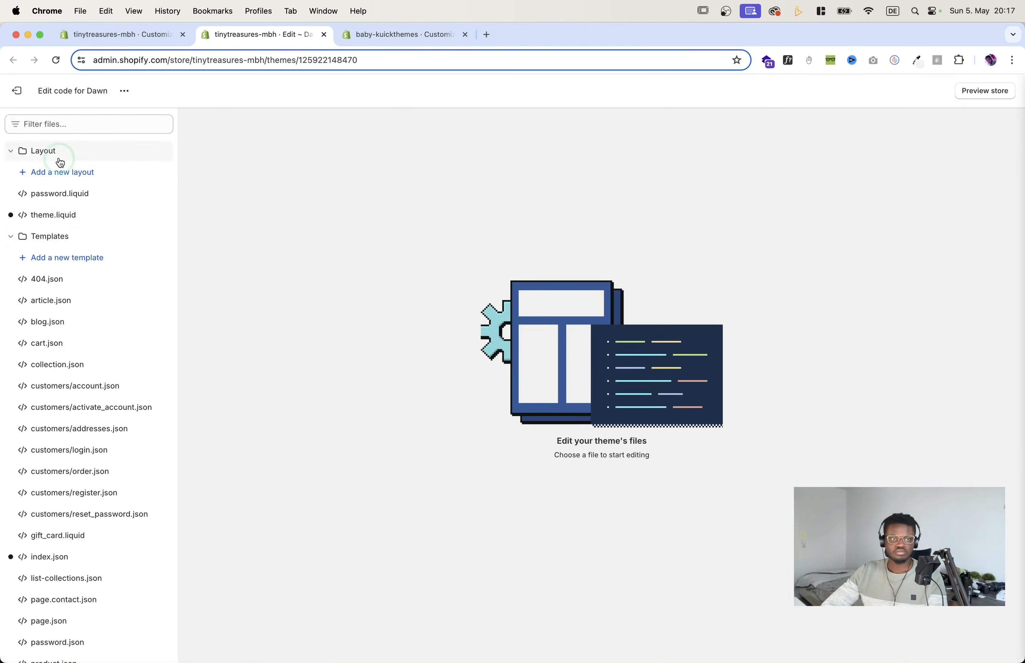
click(55, 153)
click(52, 173)
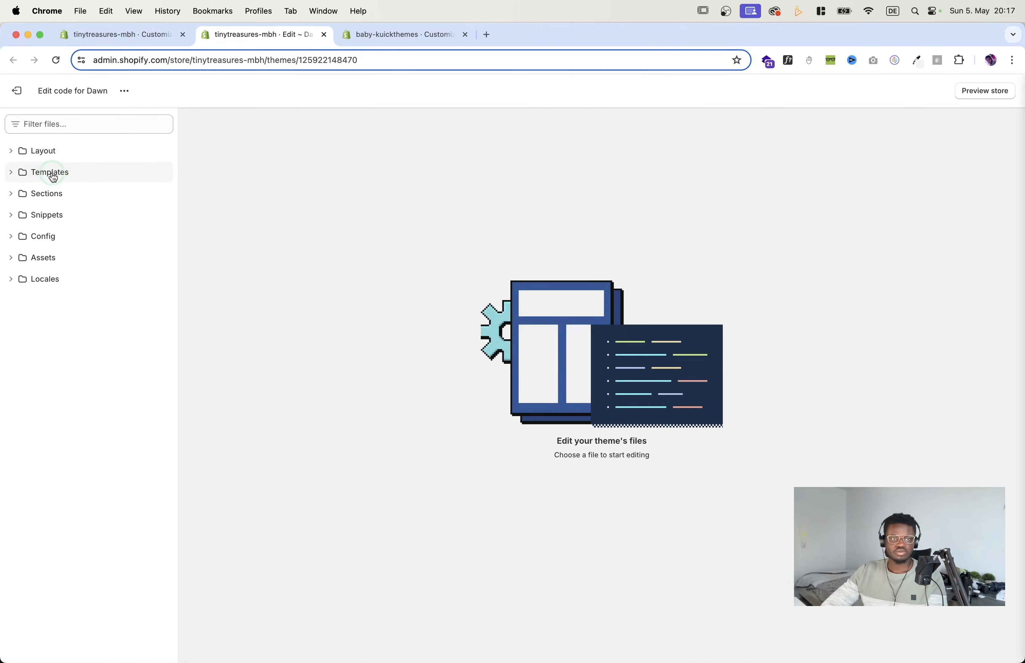
click(65, 196)
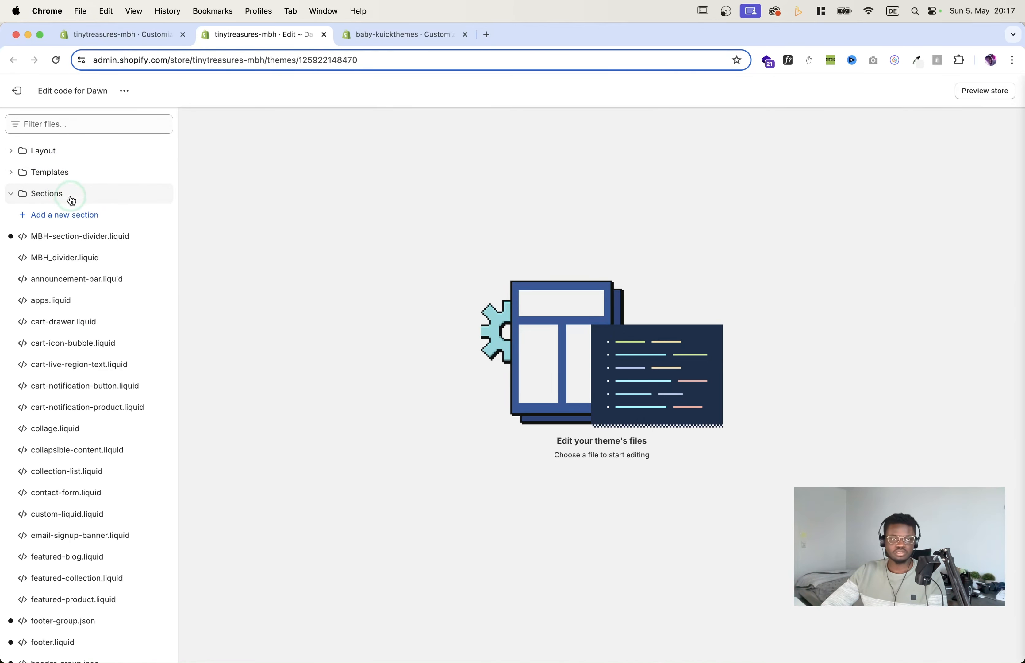
click(75, 216)
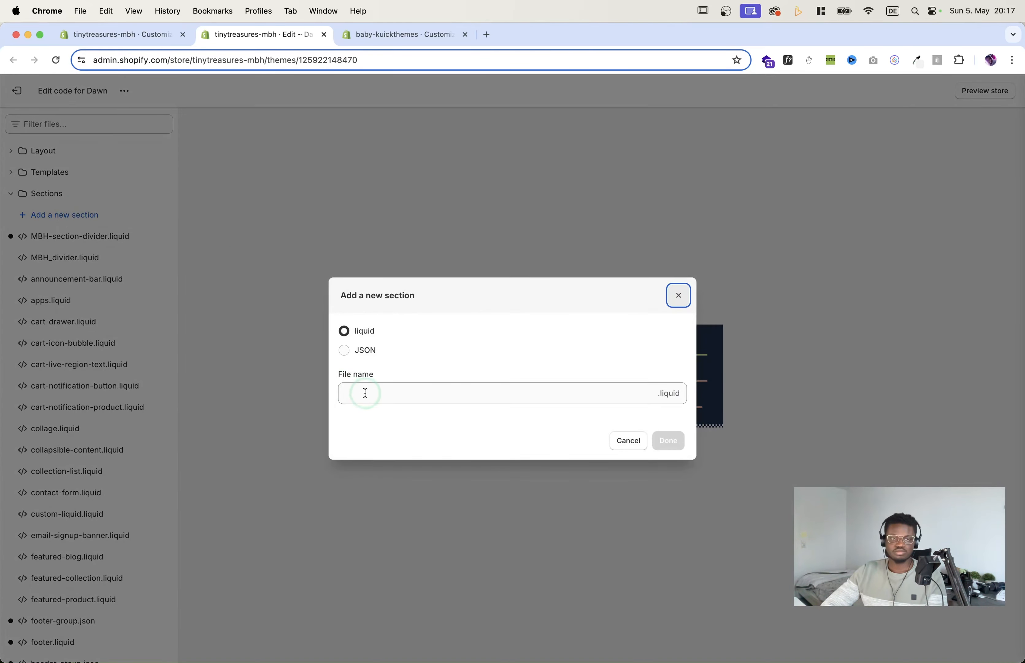
click(399, 398)
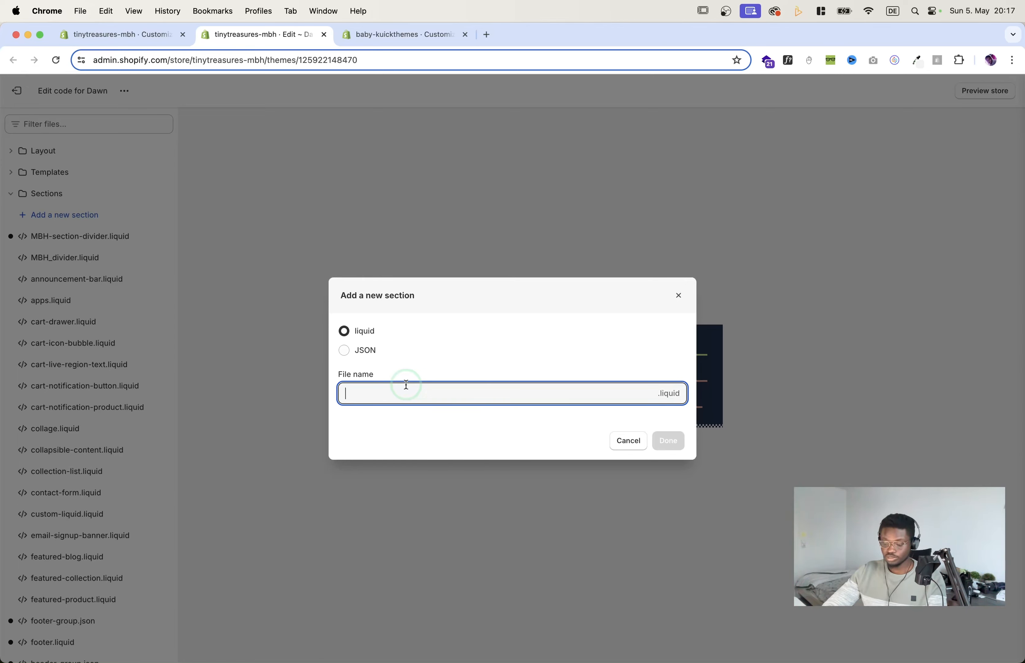
text(social_media)
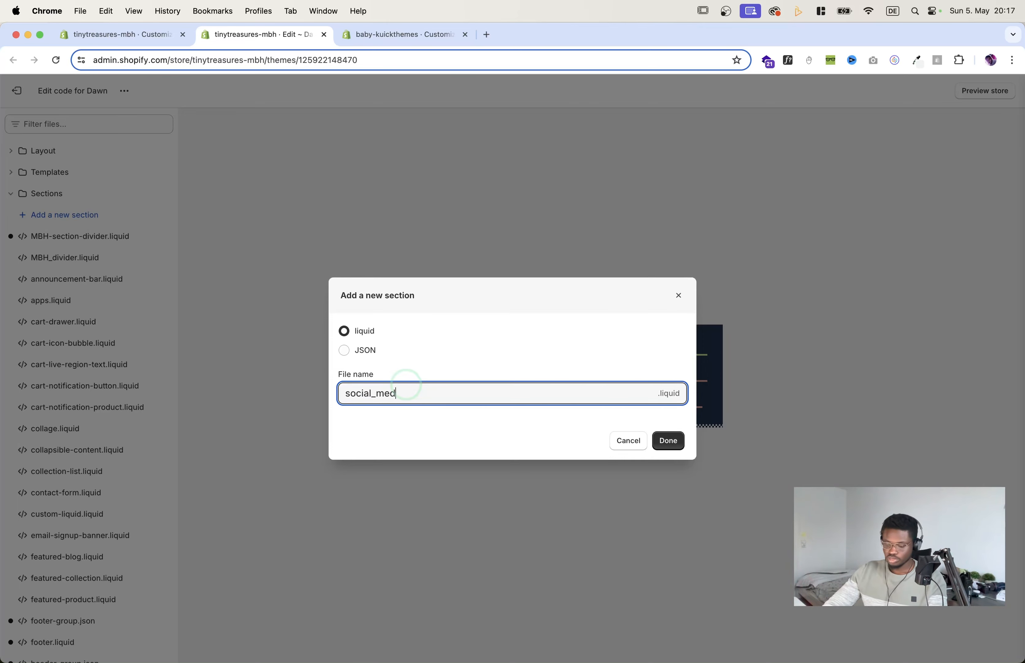
click(668, 440)
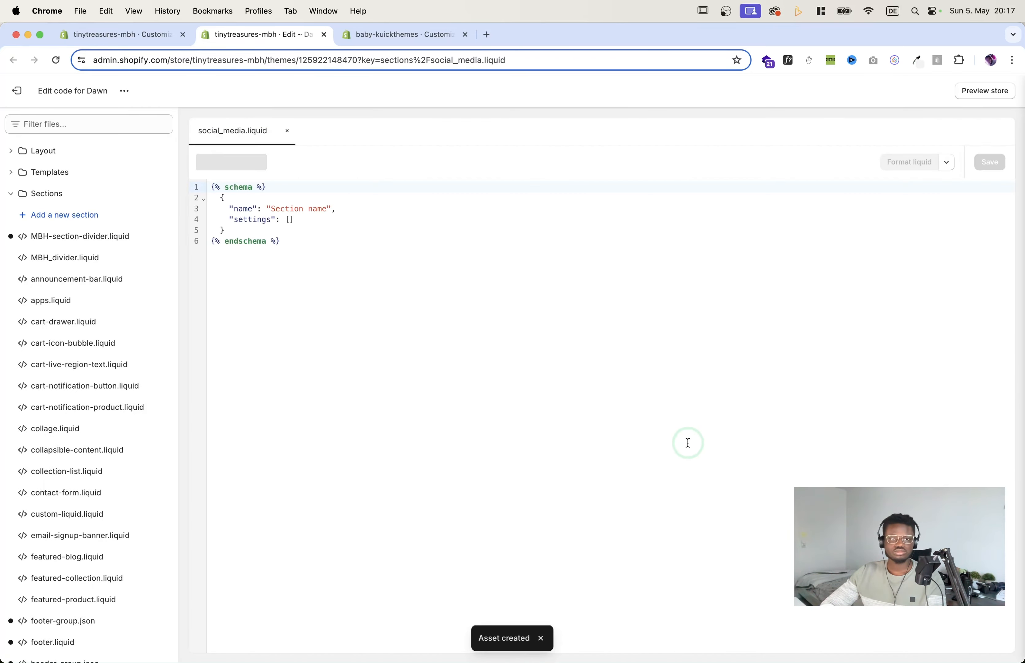
Step: Replace the default code in social_media.liquid with the copied MBH - Social Media section code and save the file
click(314, 276)
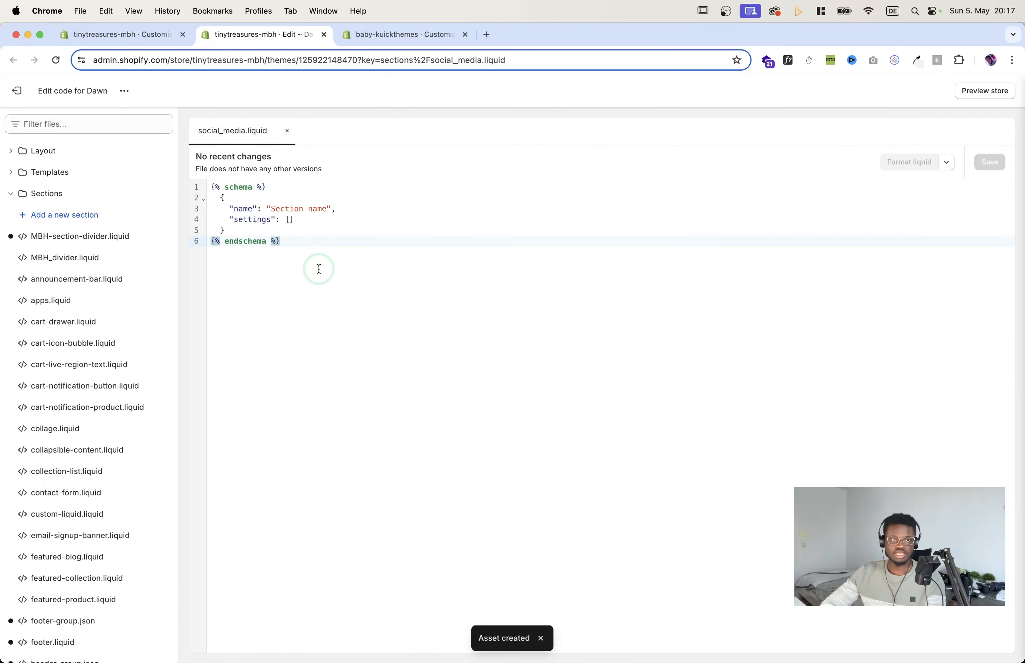
key(super+a)
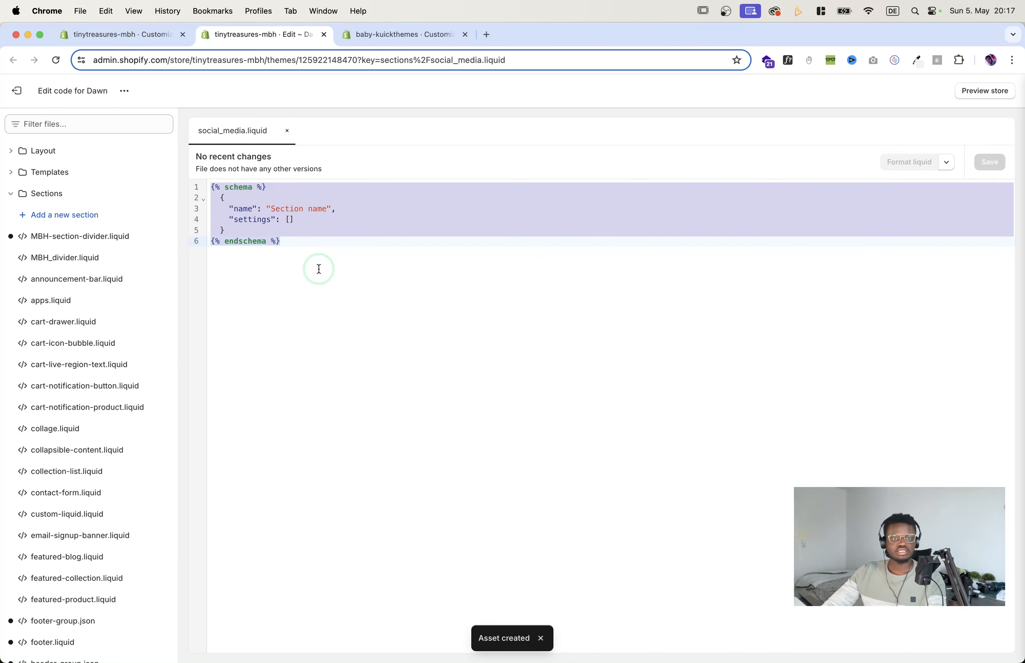
key(BackSpace)
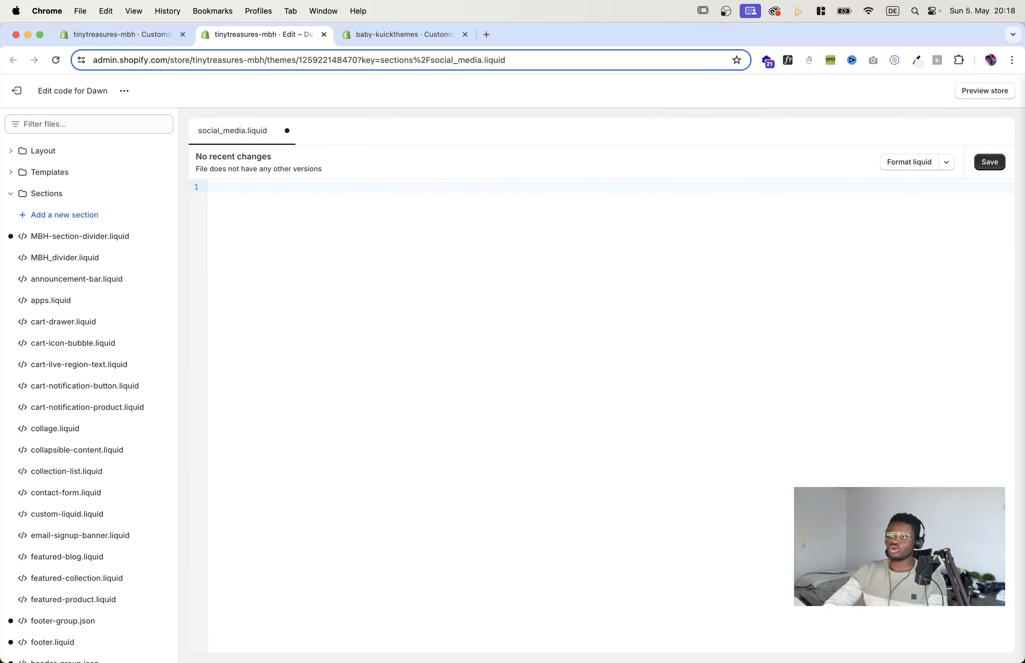
key(super+Tab)
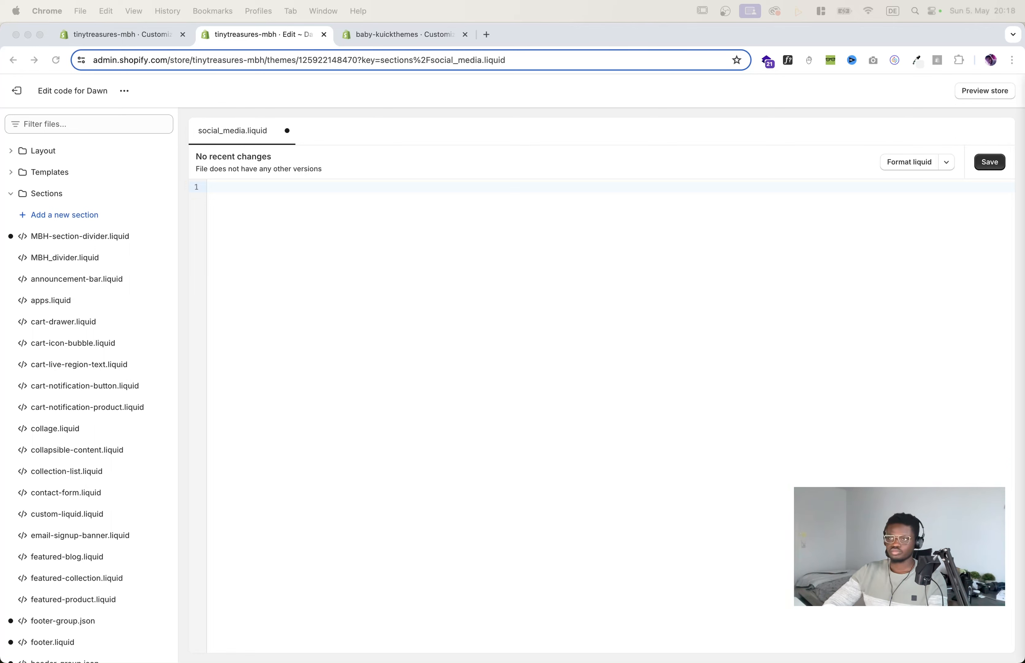
click(710, 327)
key(cmd+v)
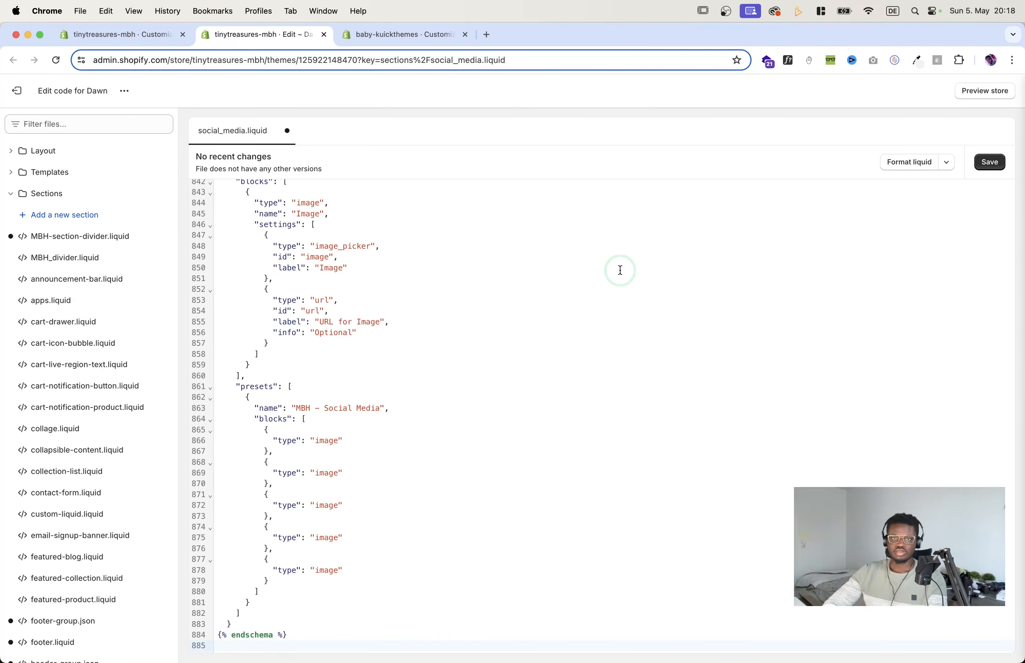
scroll(620, 269, up, 10)
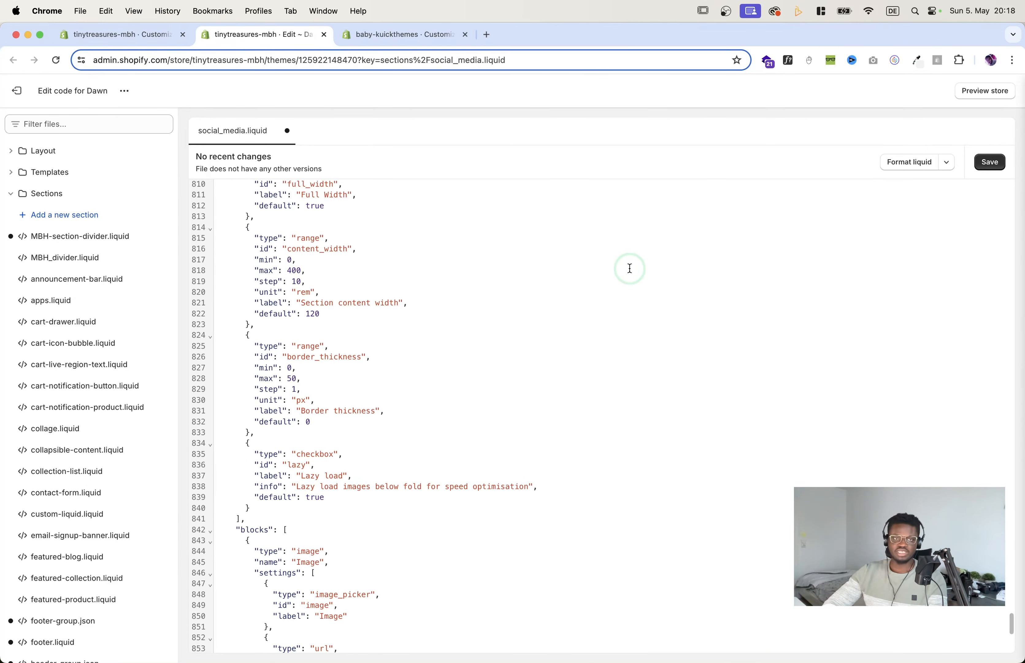
click(989, 169)
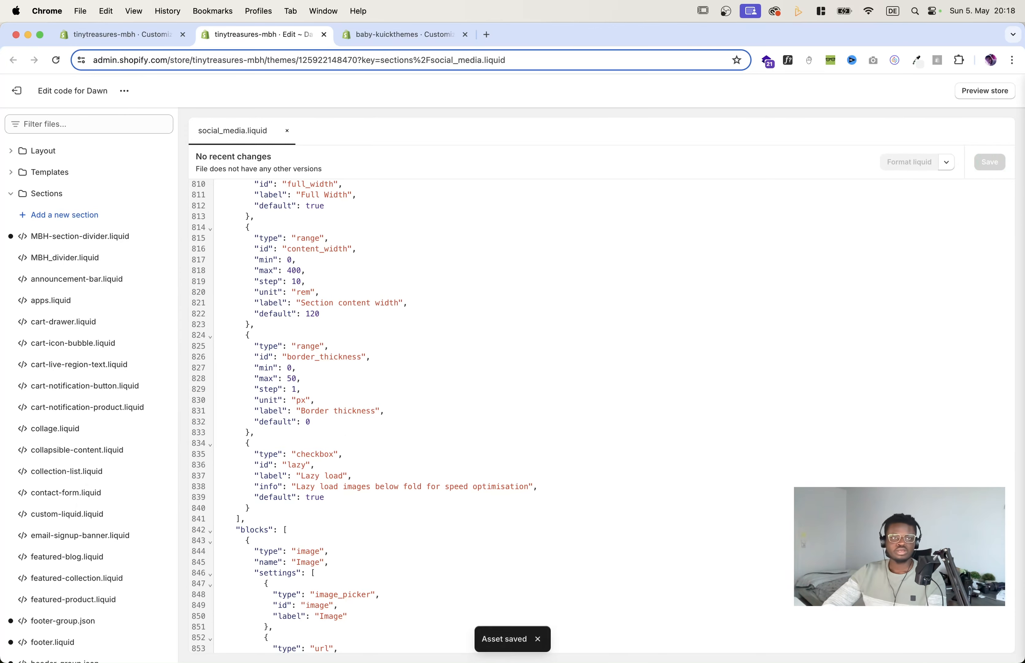
Step: Return to the home page customizer and add an MBH - Social Media section below the last section border
click(101, 36)
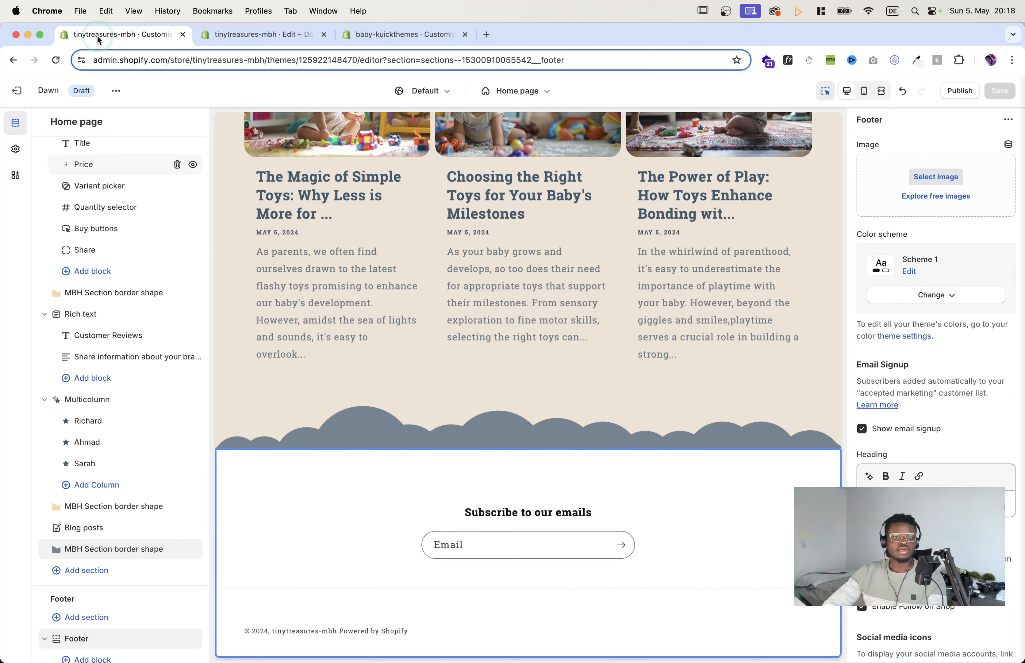
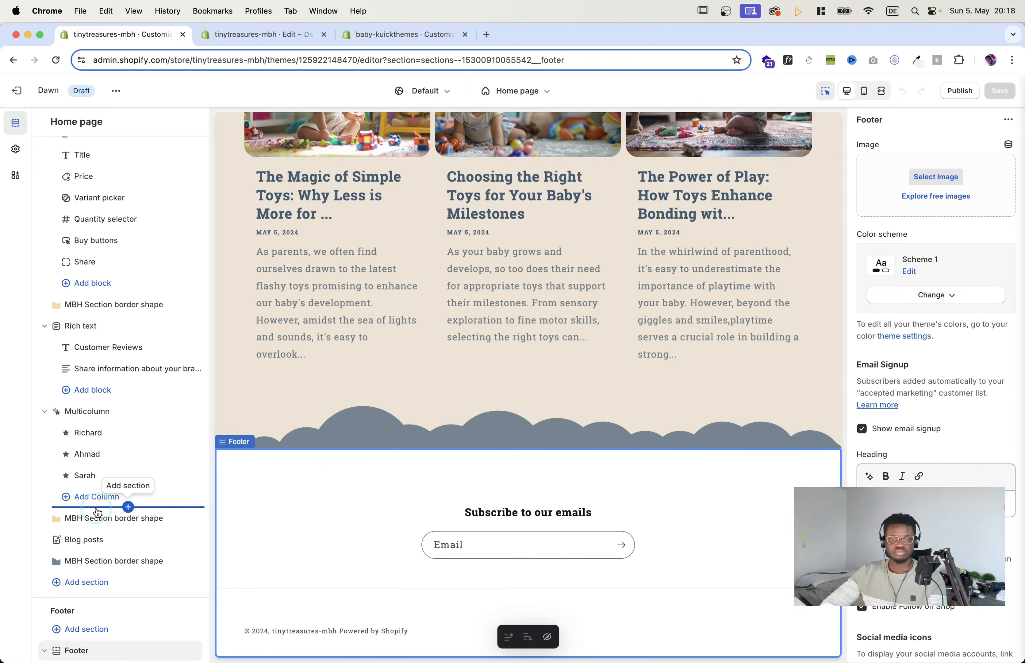
click(86, 582)
scroll(269, 515, down, 3)
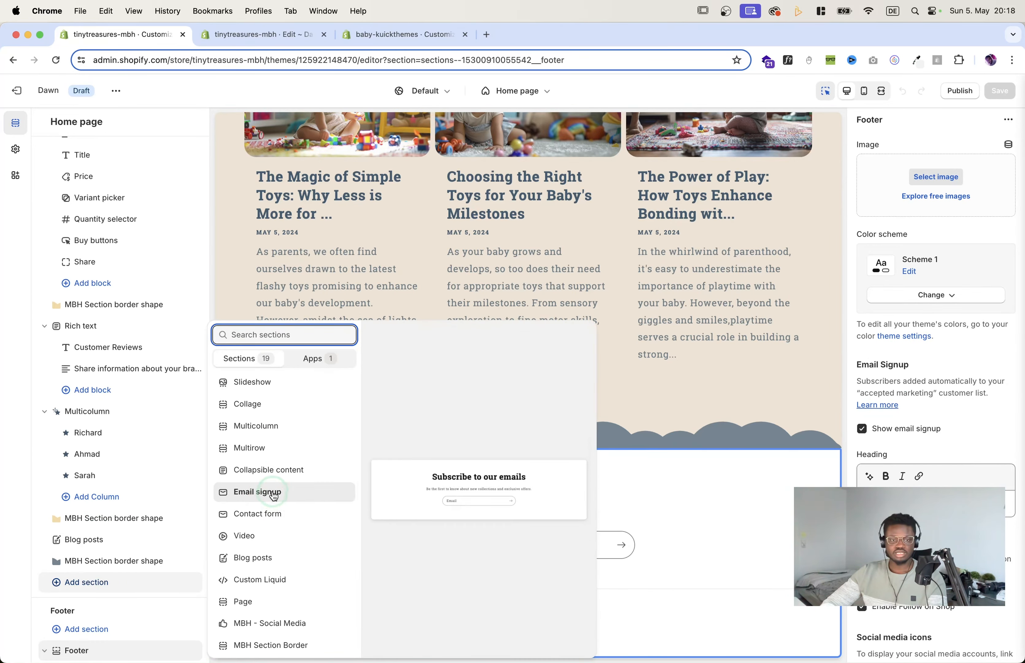
click(261, 624)
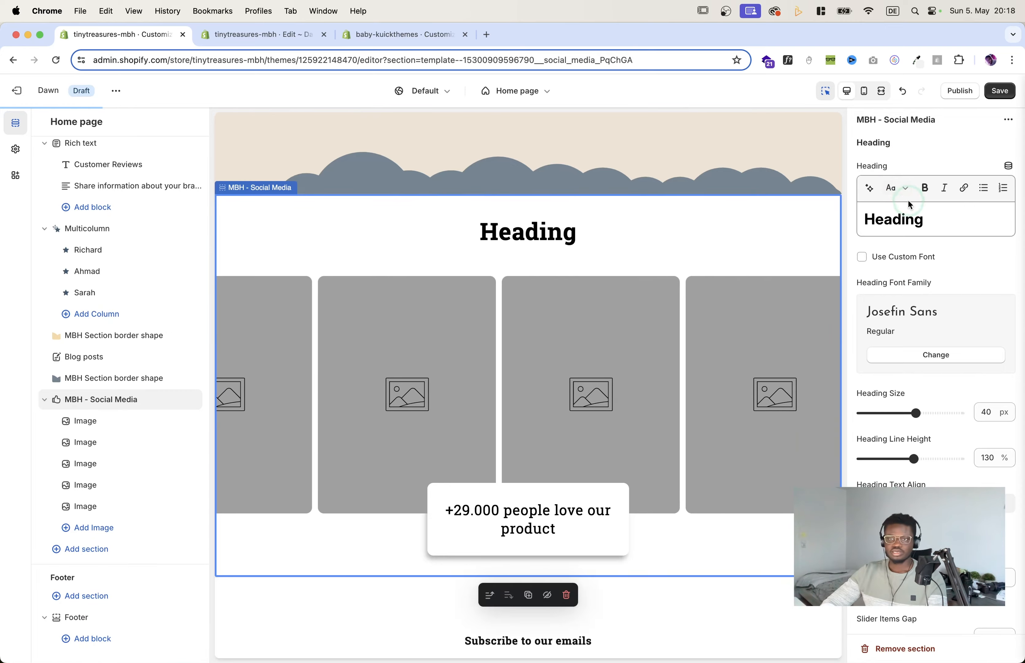
Step: Set the MBH - Social Media section background to the grey-blue #738591
scroll(918, 366, down, 15)
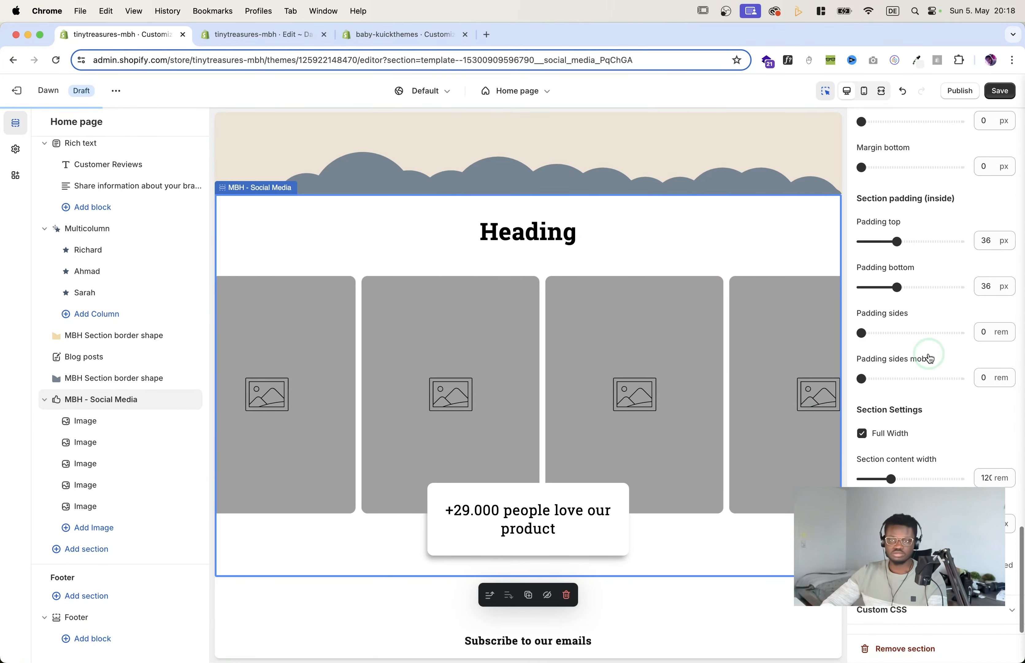
scroll(929, 358, up, 10)
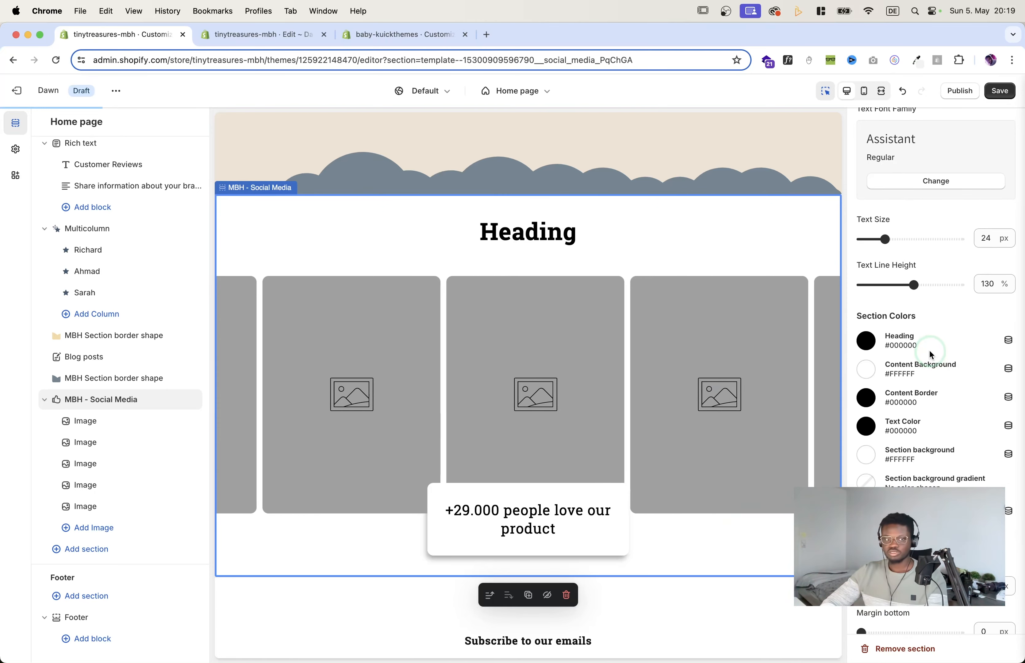
scroll(930, 355, up, 2)
scroll(930, 354, up, 5)
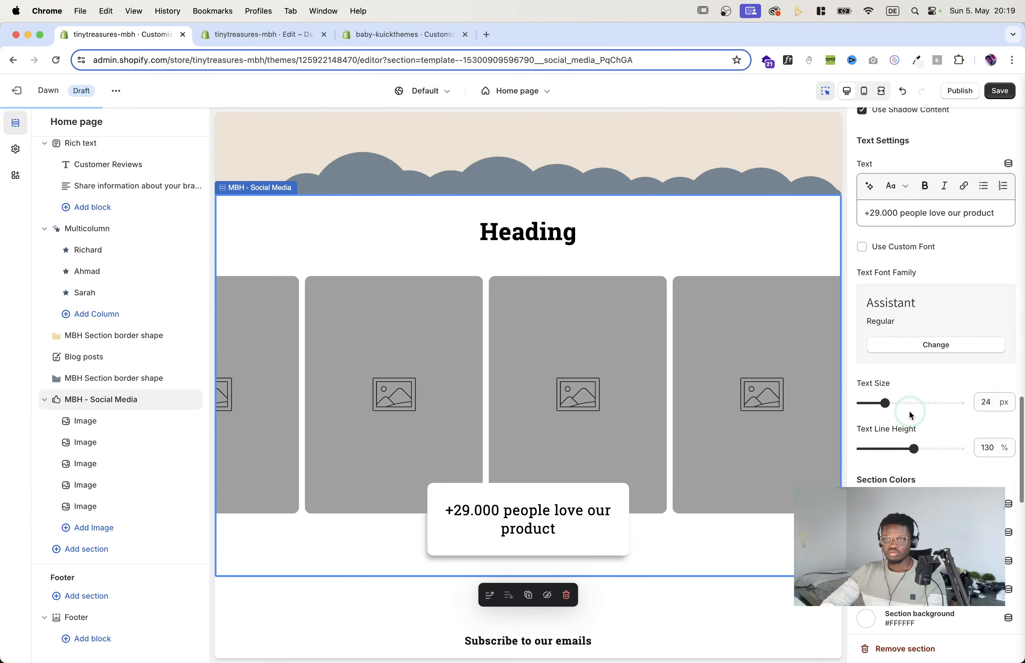
scroll(912, 414, down, 3)
scroll(912, 414, down, 8)
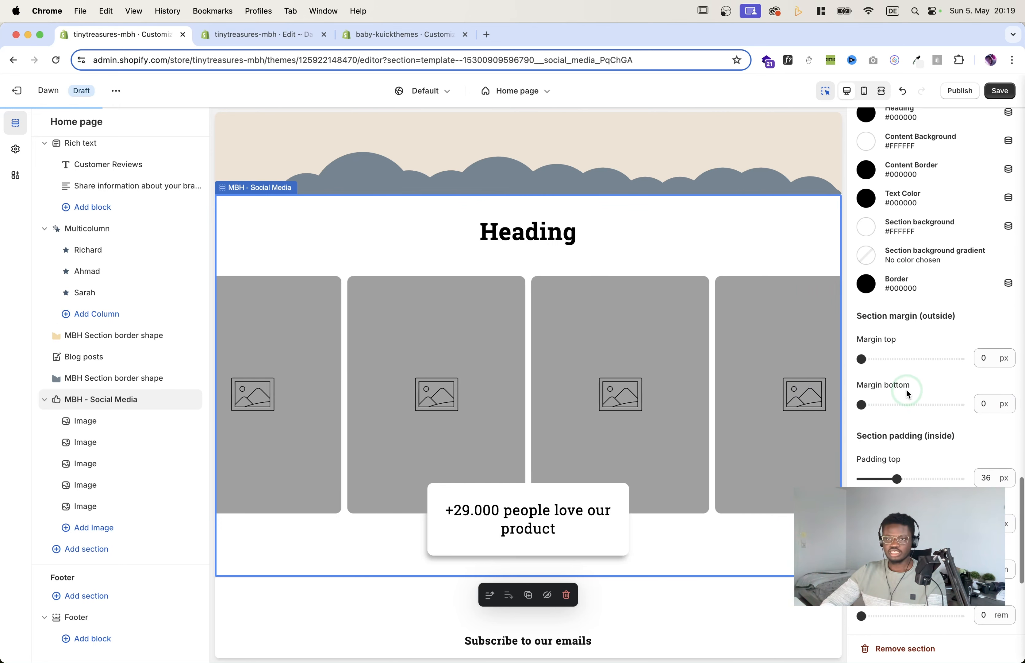
click(865, 221)
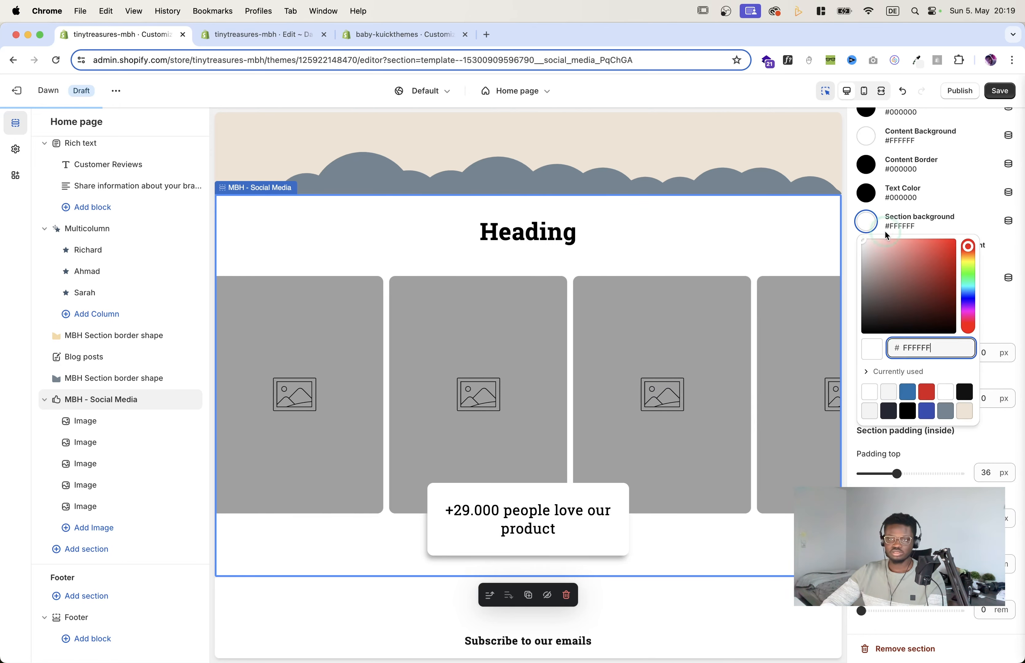
click(945, 408)
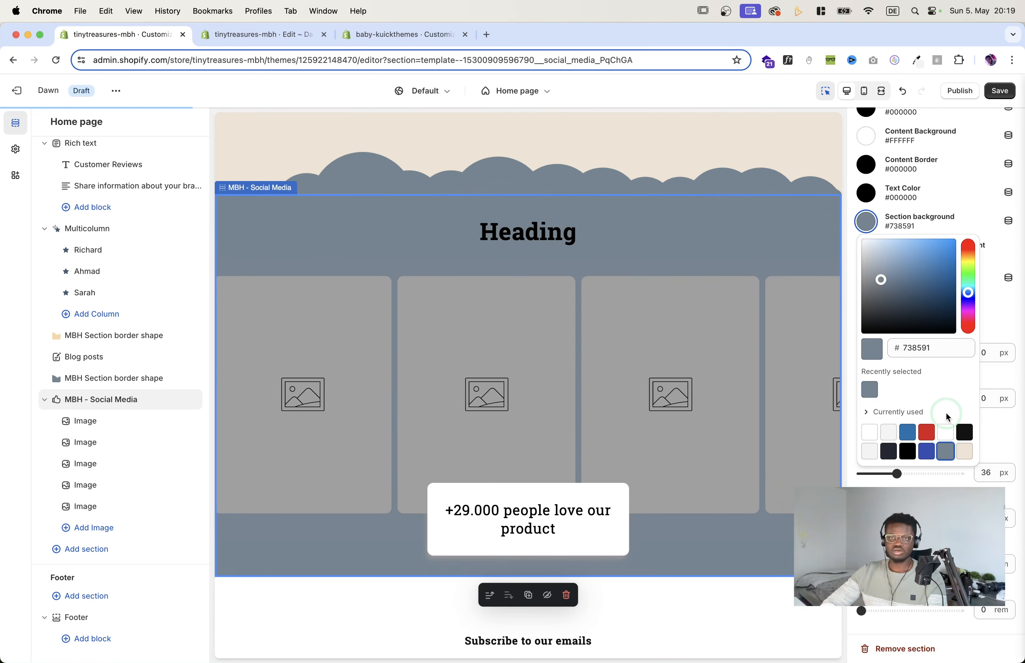
Step: Set the heading color of the MBH - Social Media section to the beige #F0E3D3
scroll(904, 215, up, 3)
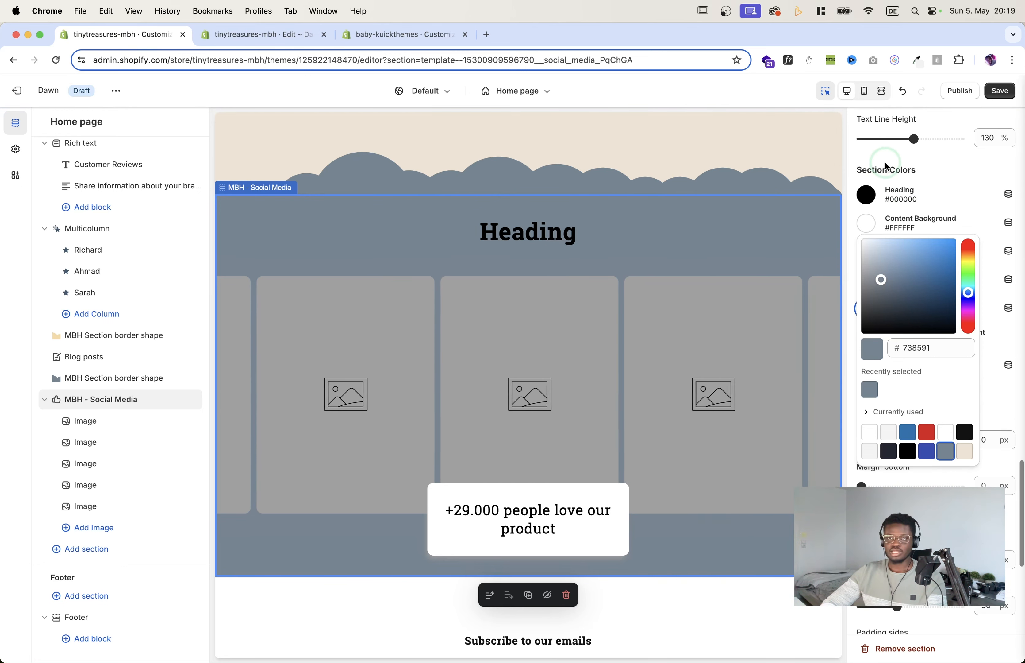
click(874, 196)
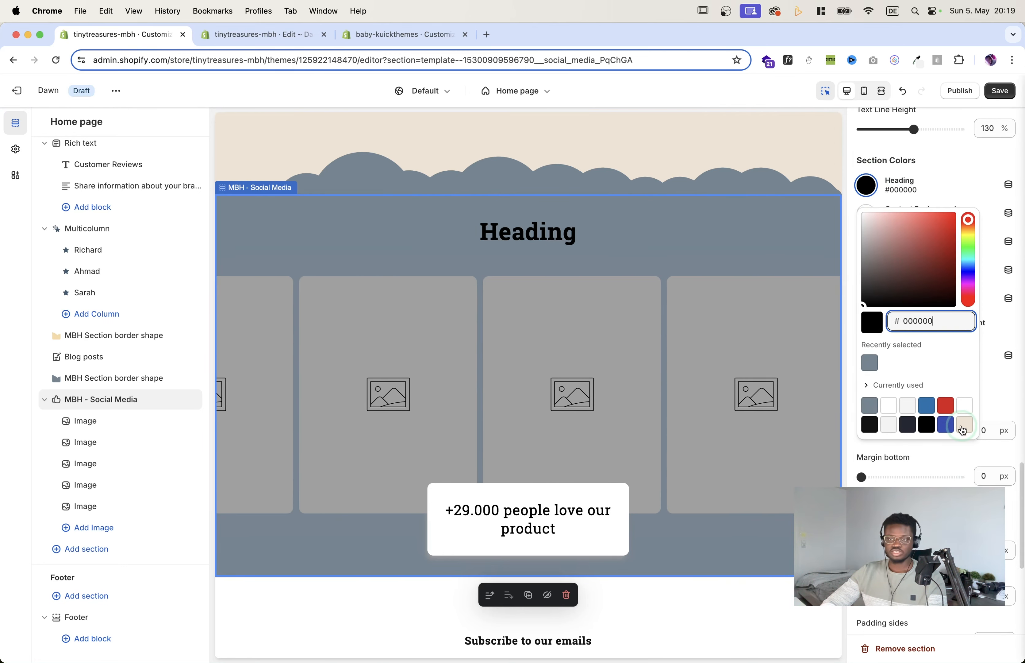
click(964, 420)
scroll(963, 173, down, 2)
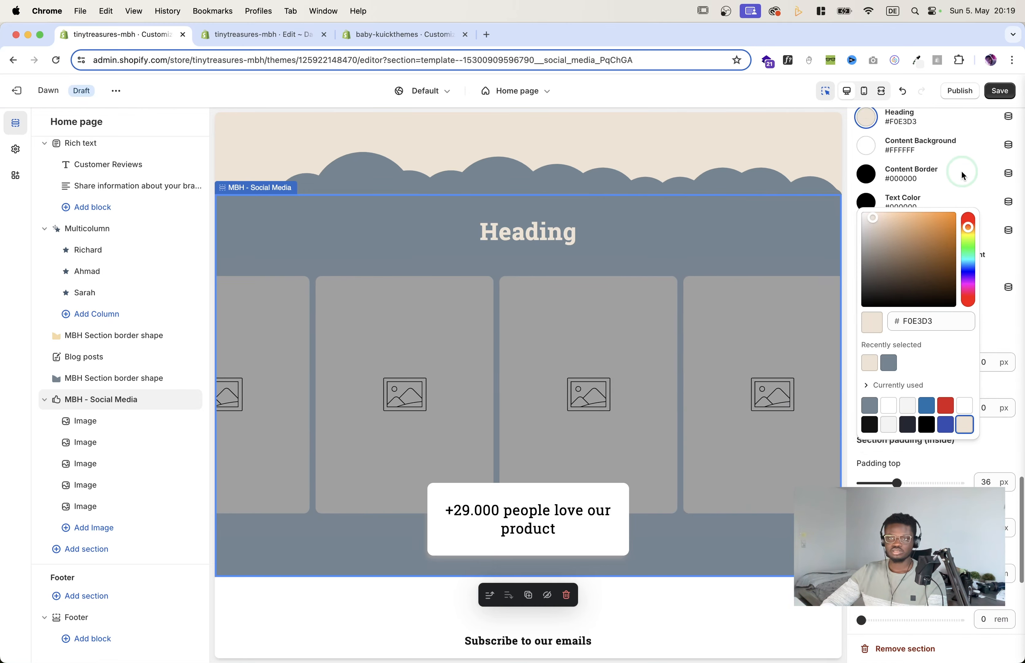
scroll(964, 174, up, 5)
click(961, 169)
scroll(956, 168, up, 3)
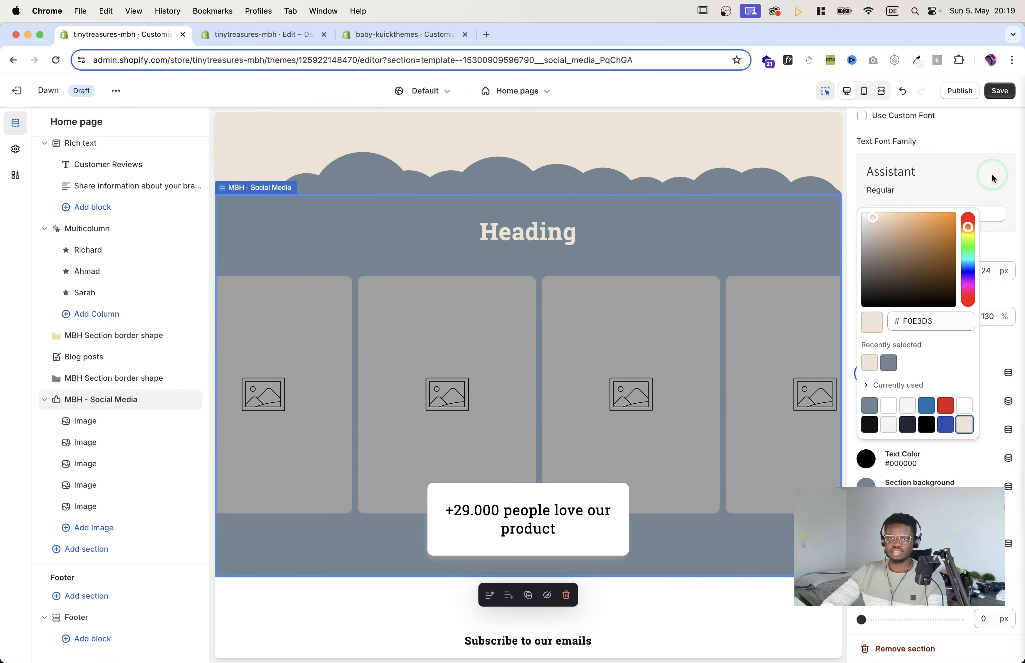
click(993, 151)
Step: Turn off Use Content for the social media section and set its Image Height Desktop to 300 px
scroll(947, 150, up, 15)
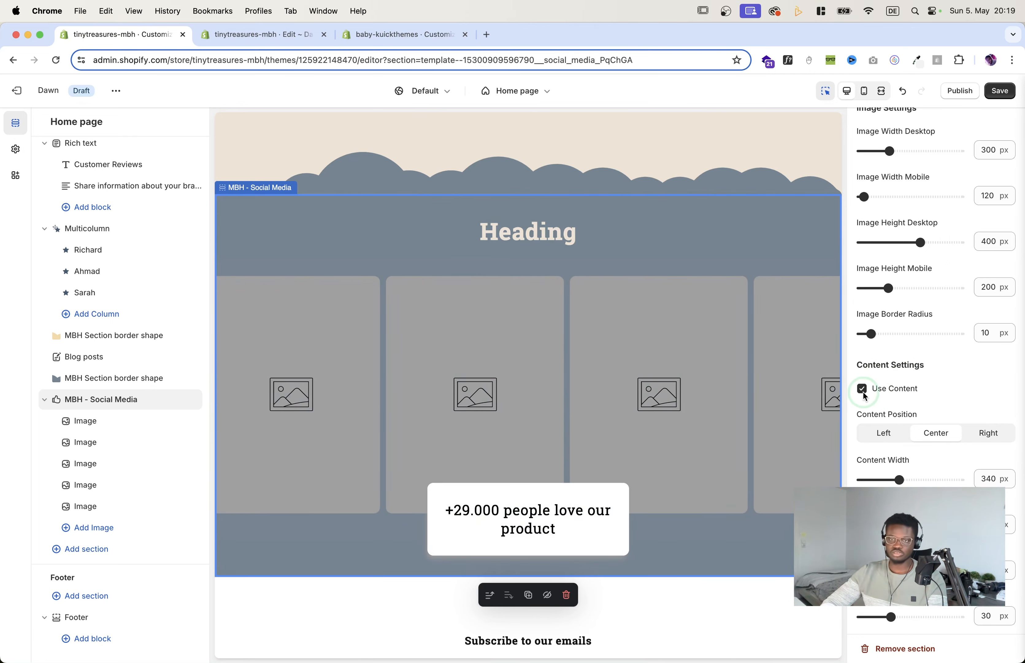
click(862, 389)
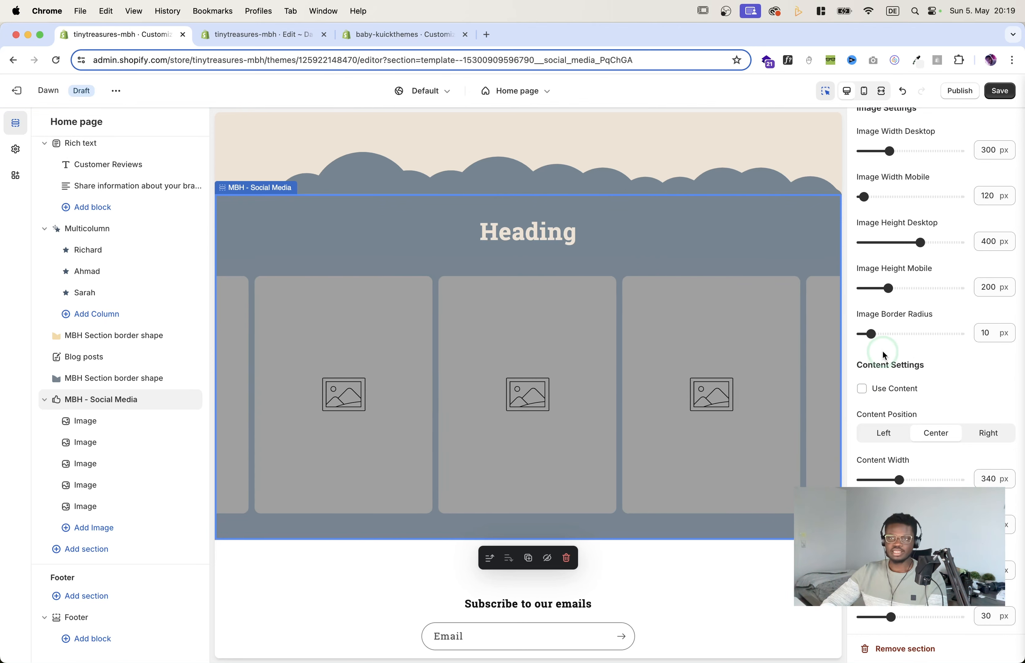
scroll(881, 349, up, 3)
scroll(881, 350, up, 1)
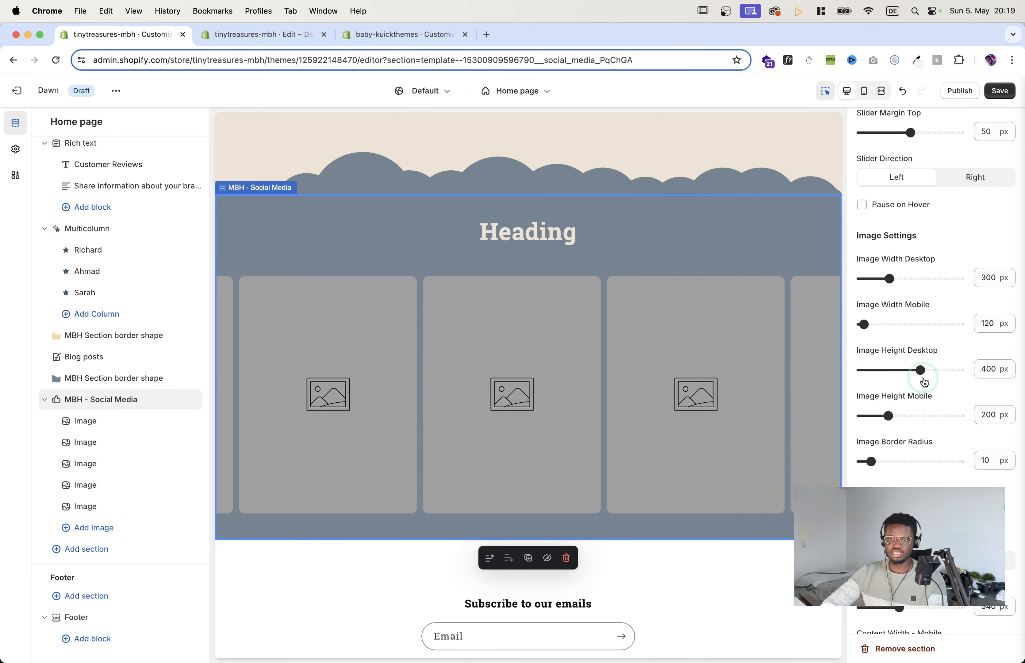
drag(921, 371, 900, 371)
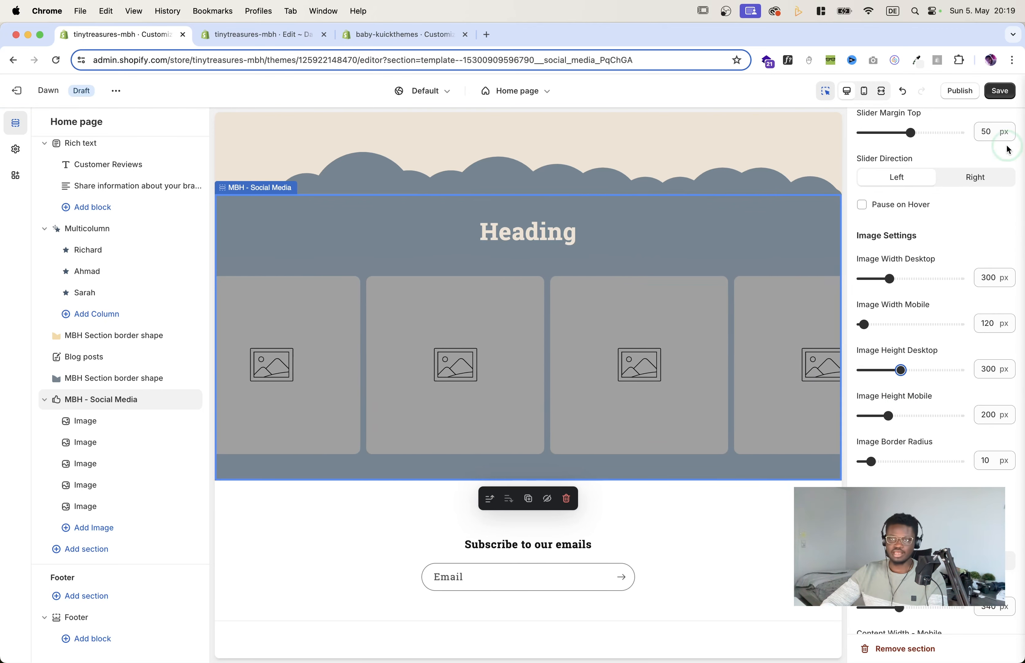
Step: Save the section, then assign the WEBP toddler photo to the first Image block and the PNG with the orange toy train to the second
click(1006, 96)
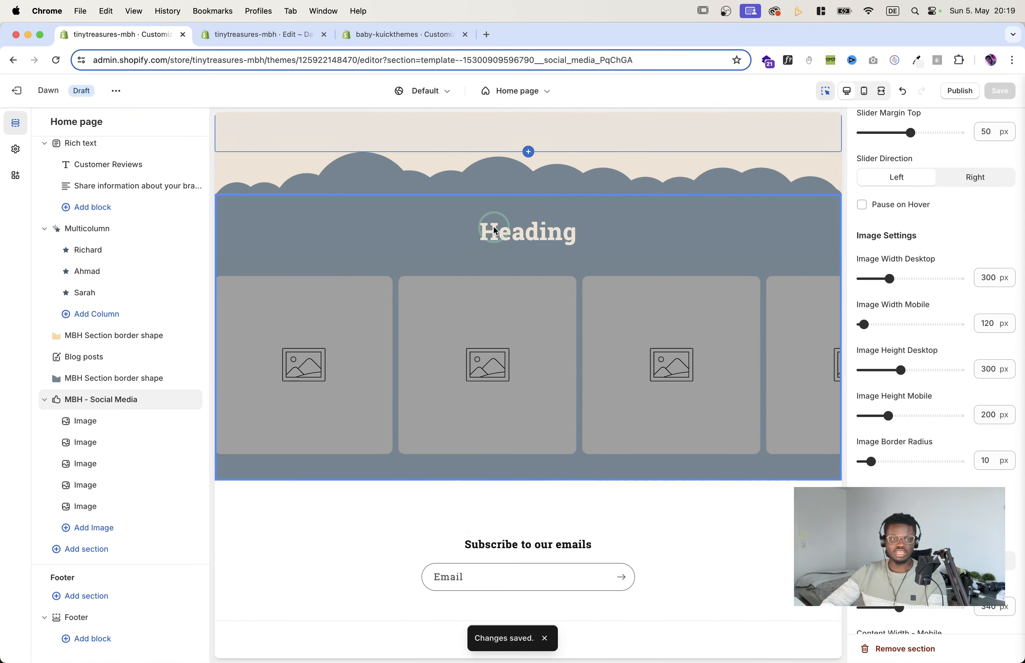
click(101, 427)
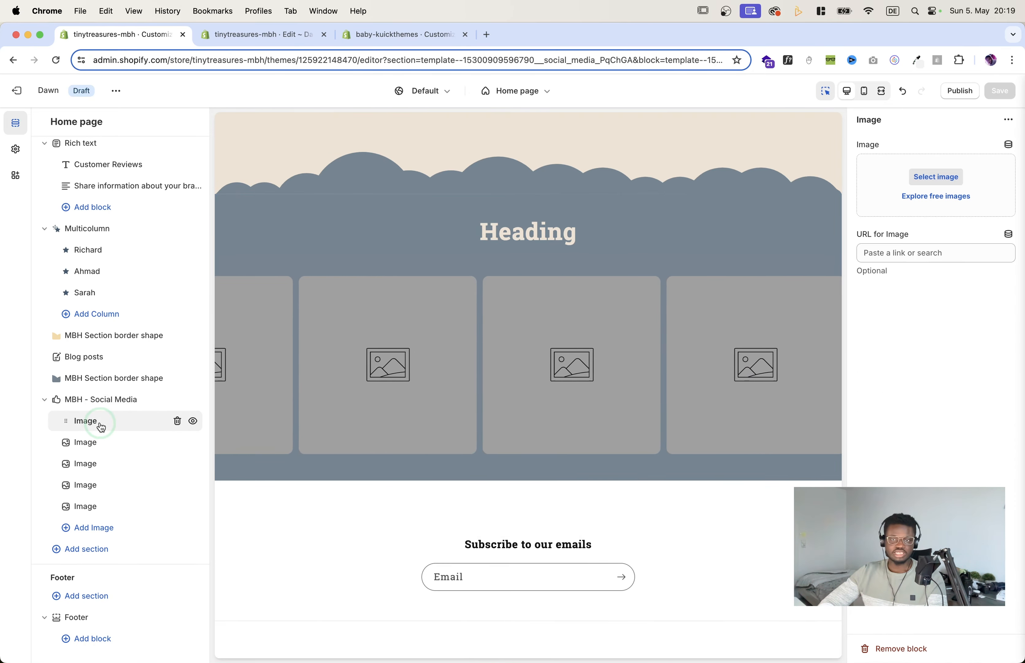
click(929, 189)
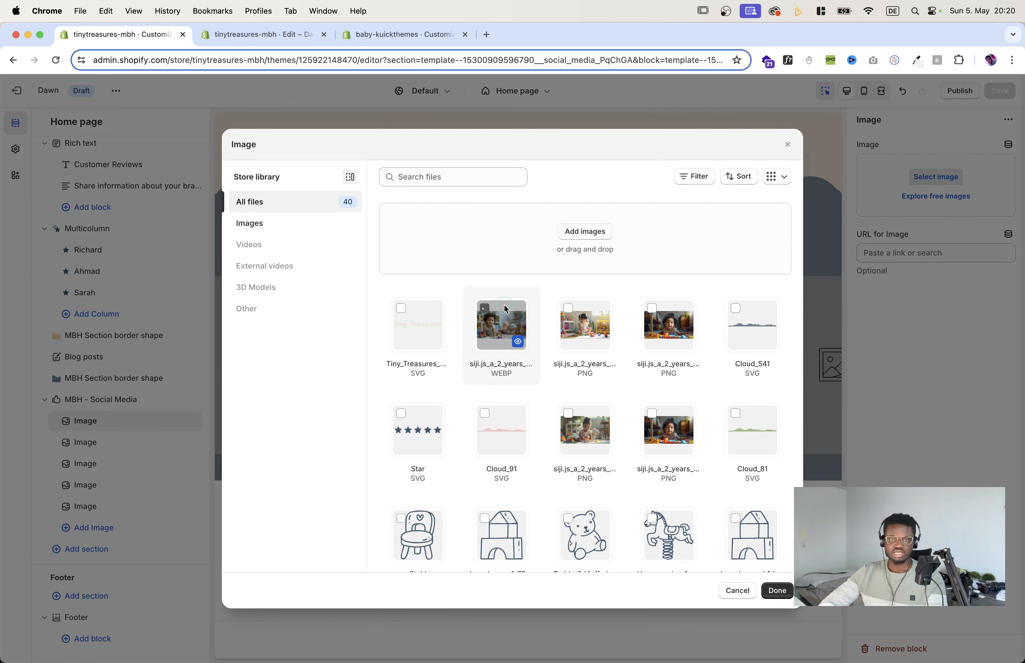
click(776, 592)
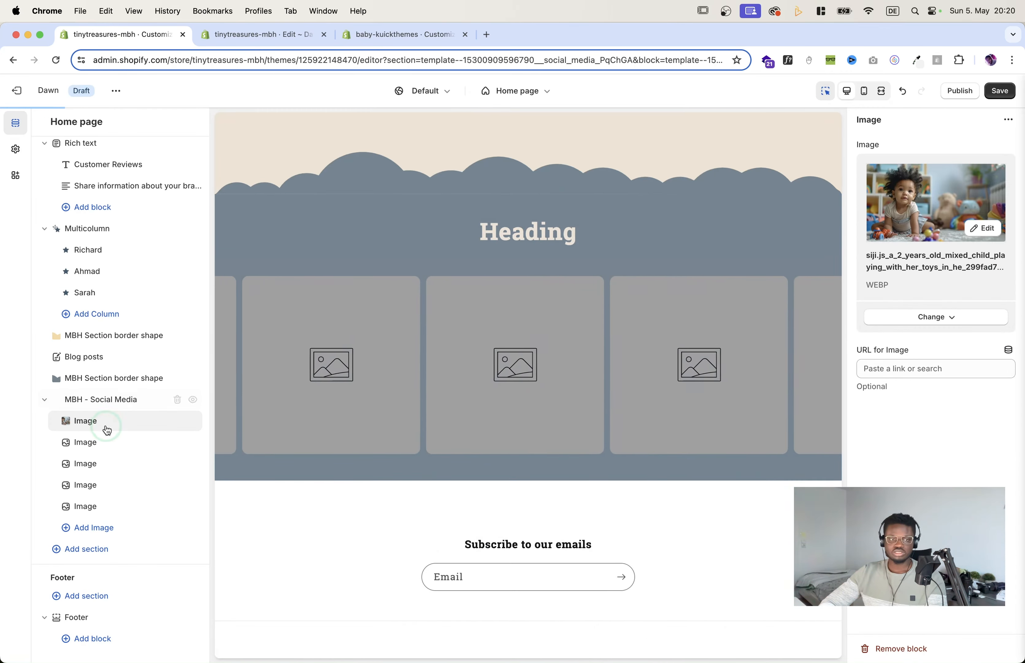
click(99, 442)
click(936, 177)
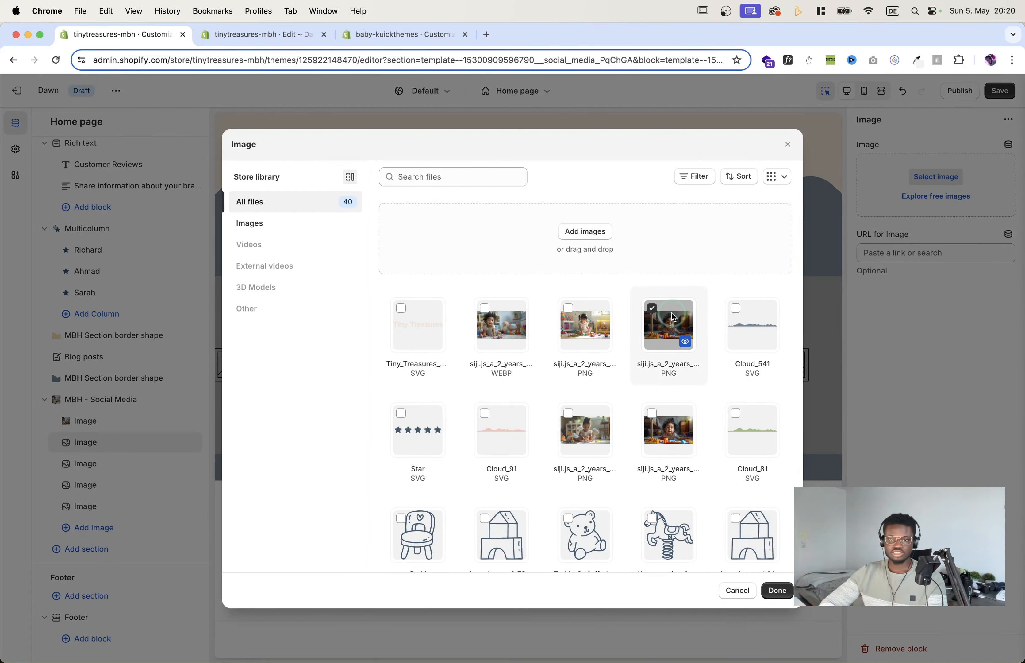
click(782, 592)
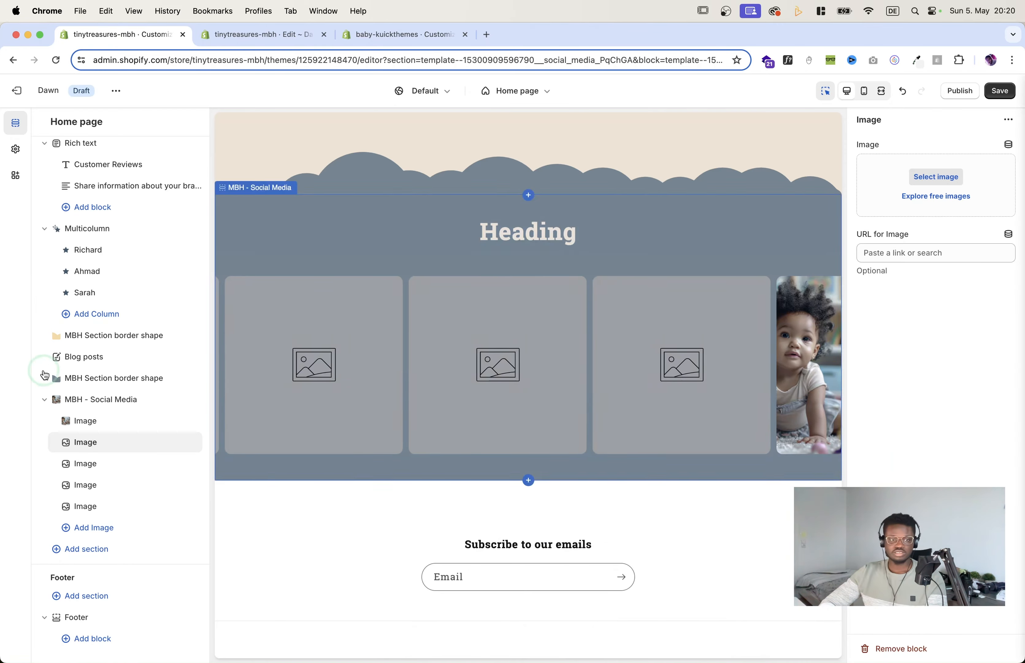
Step: Assign the PNG photo of the seated child in a white top playing with toys to the third Image block
click(86, 464)
click(921, 189)
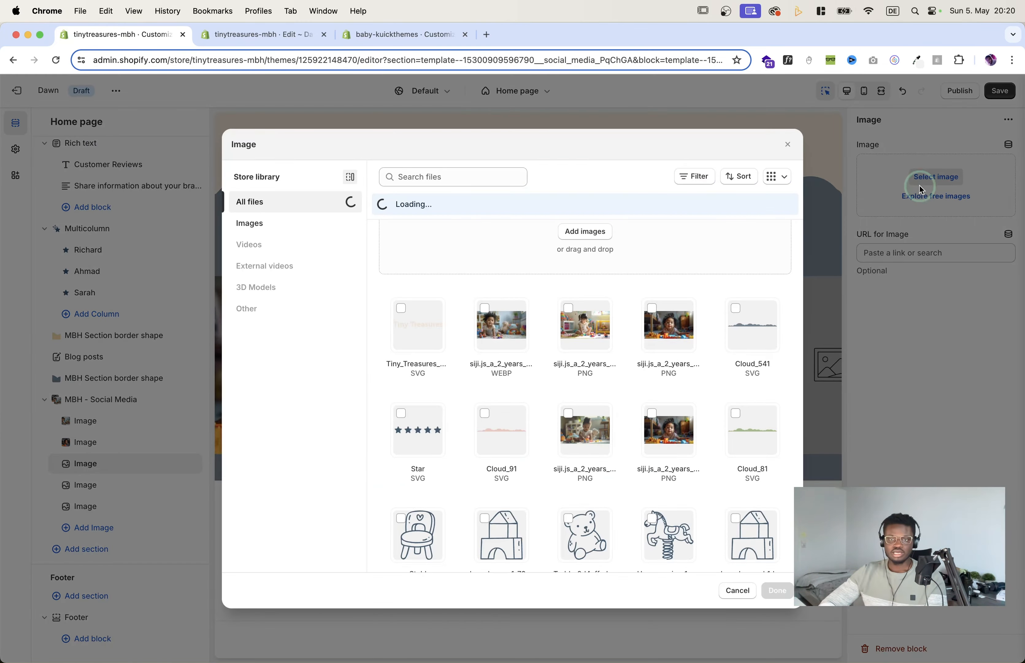
click(623, 408)
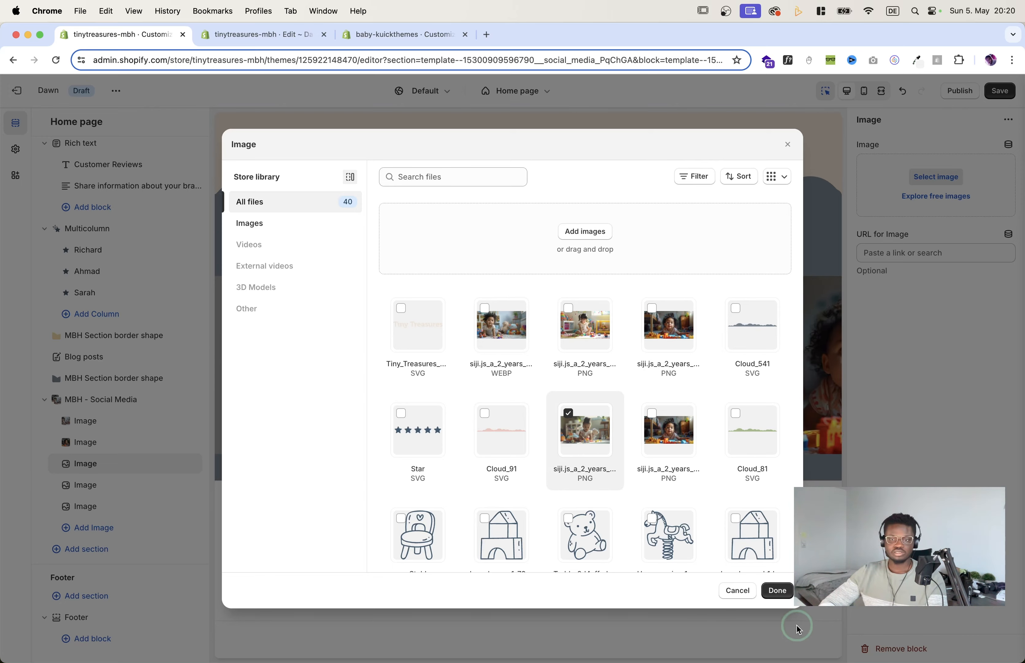
click(782, 593)
Step: Assign the PNG photo of the girl with pigtails to the fourth Image block, delete the empty fifth Image block, and save
click(82, 485)
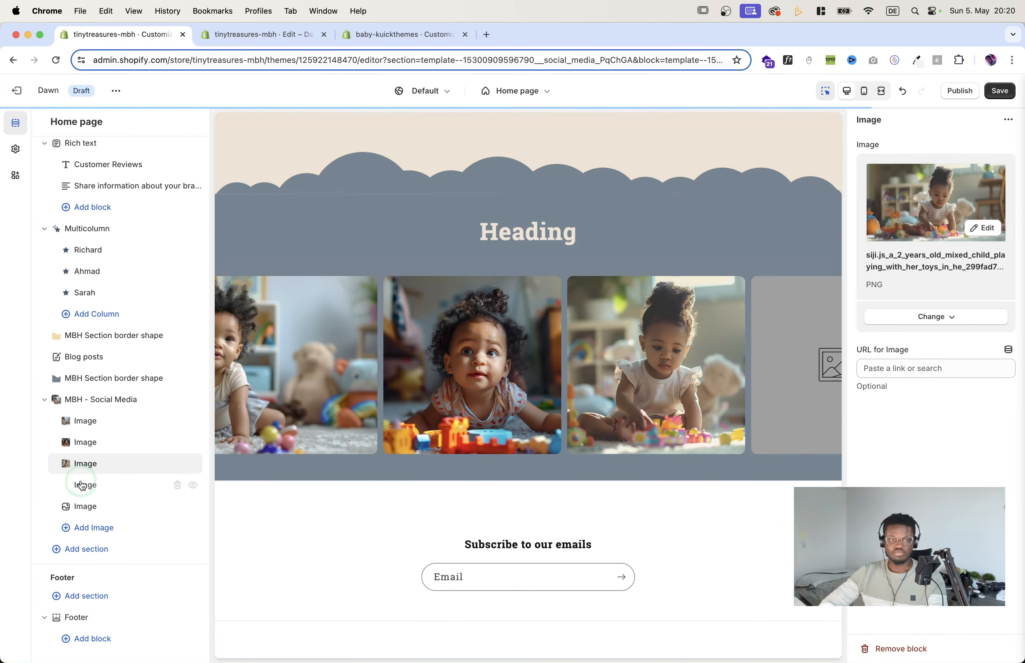
click(998, 190)
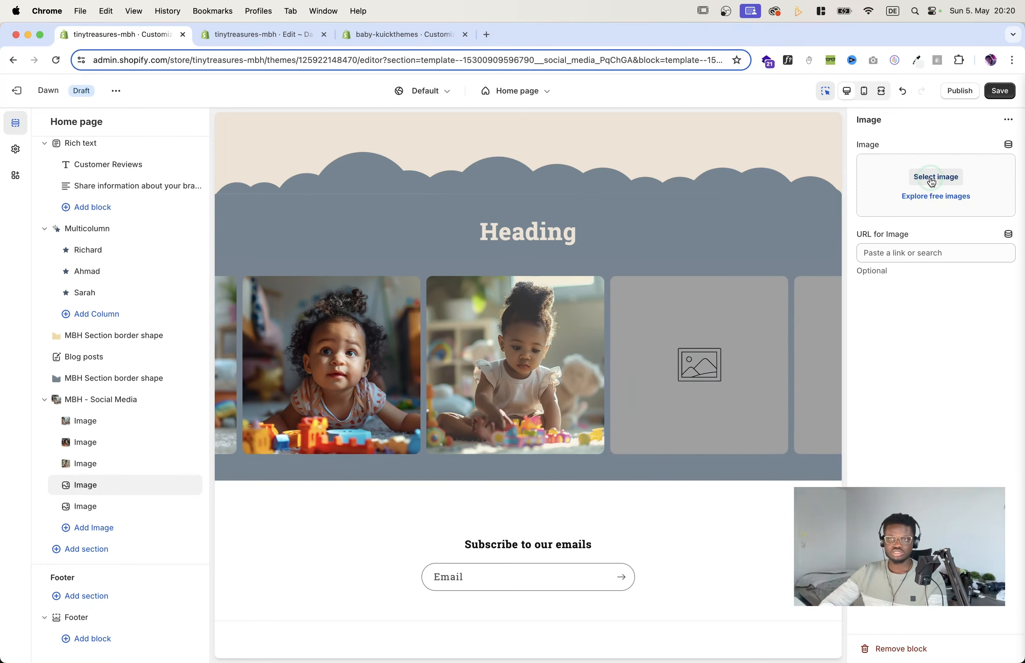
click(931, 180)
scroll(632, 359, down, 10)
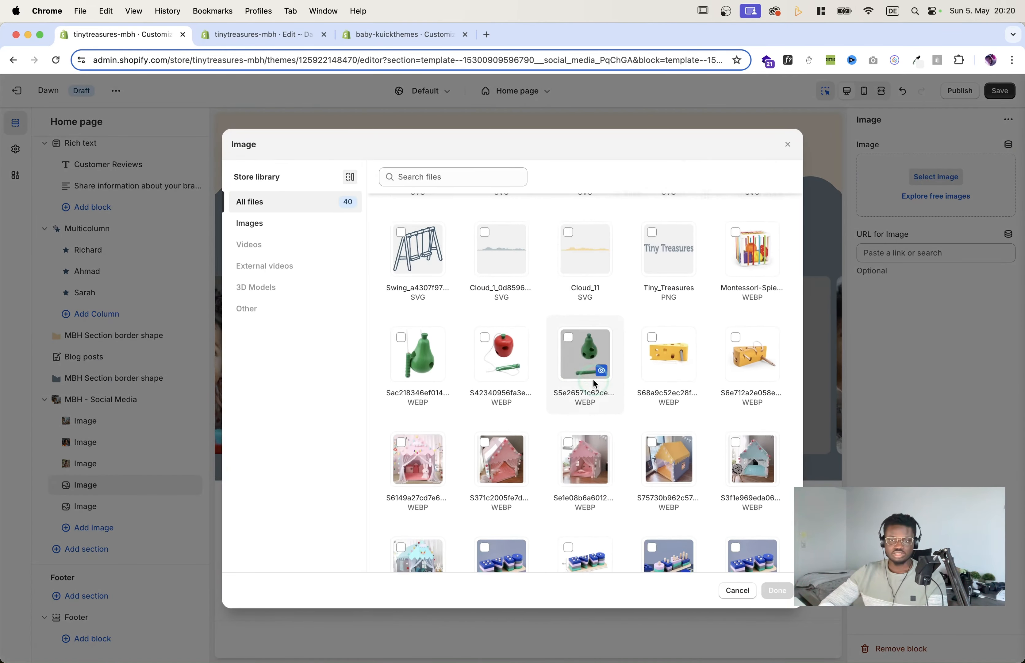
scroll(597, 364, up, 8)
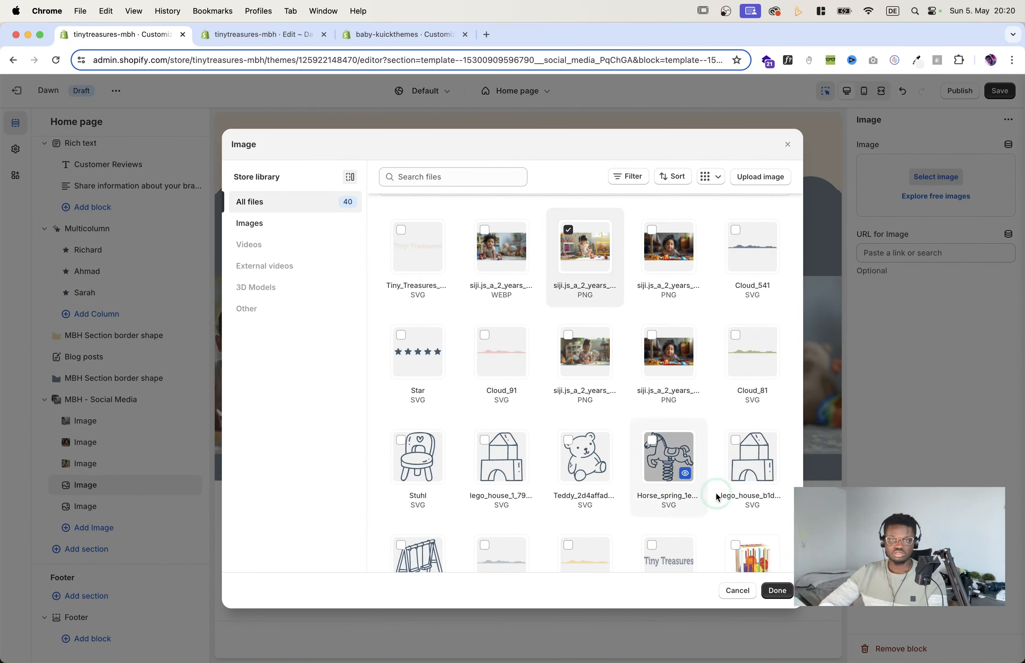
click(780, 590)
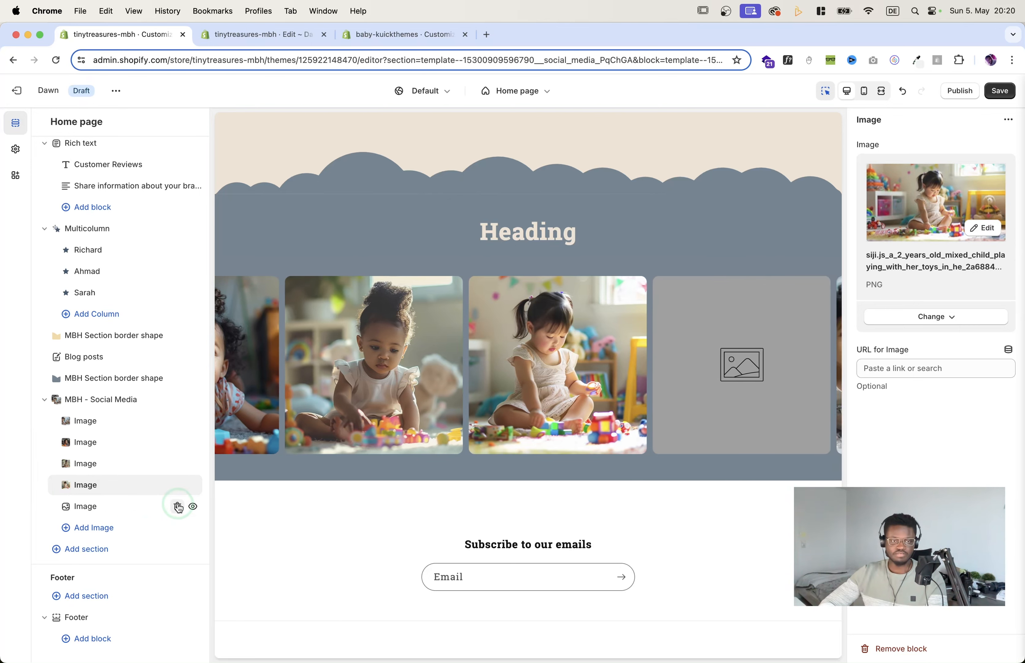
click(178, 507)
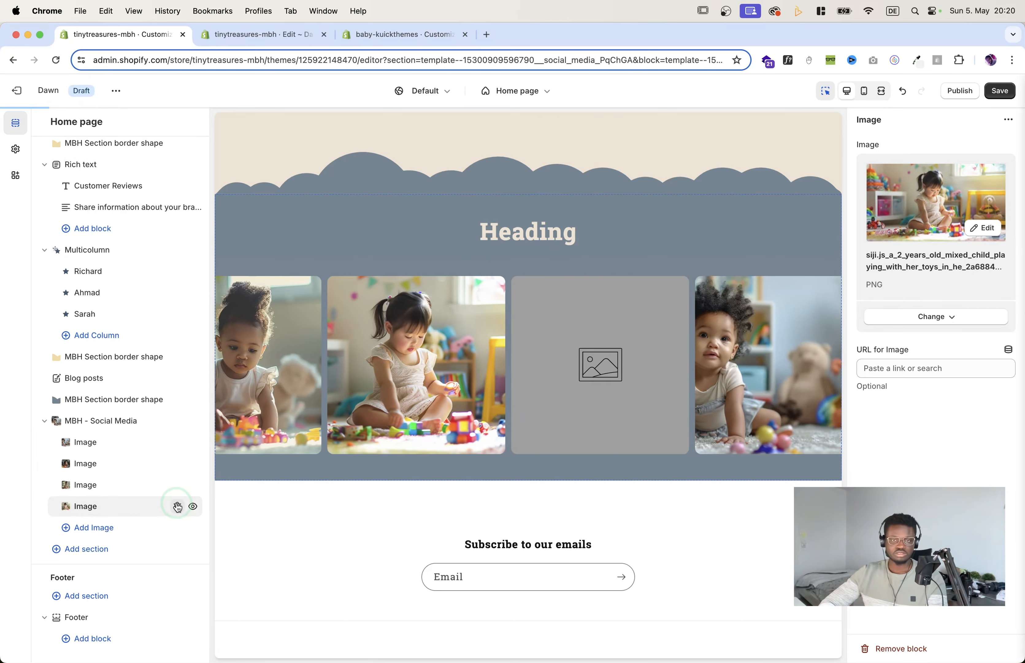
click(1008, 96)
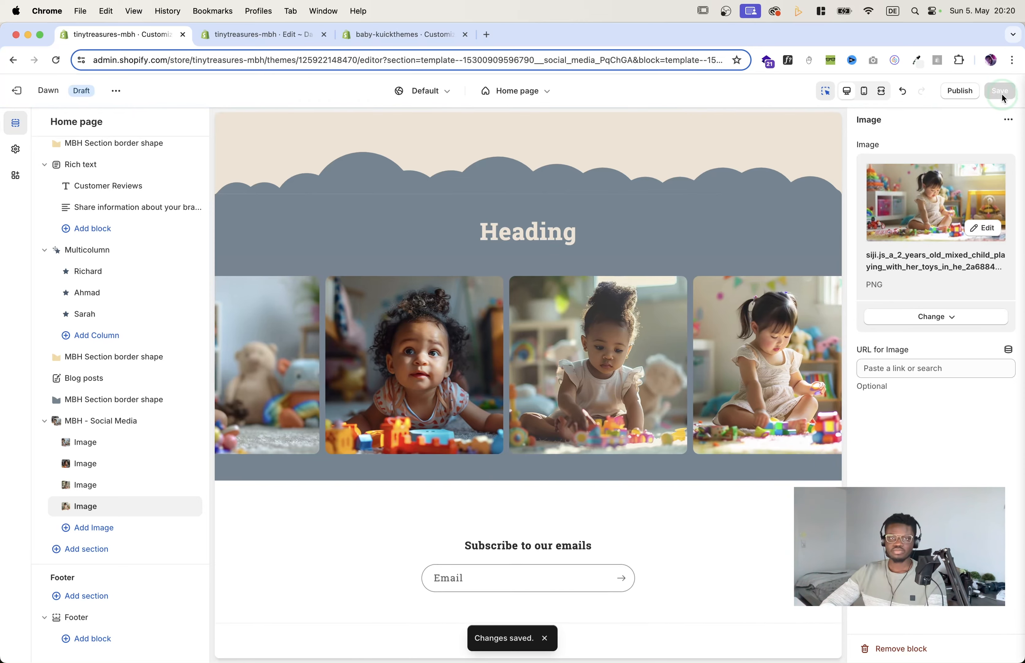
Step: Set Translate(Y) of the section border shape above the social media section to 1 px and save
scroll(467, 188, up, 5)
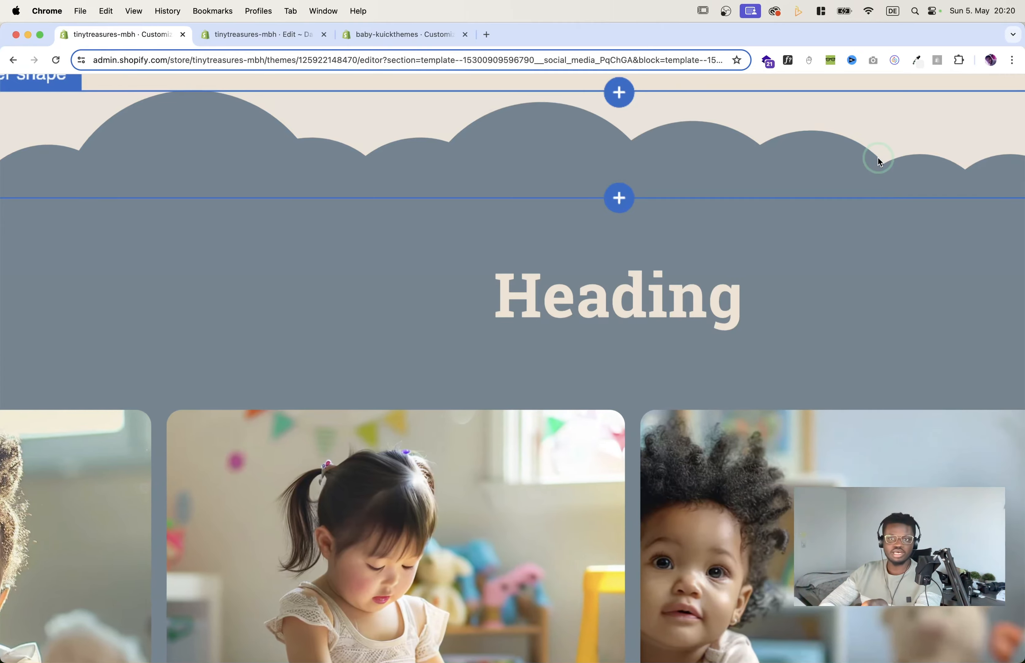
scroll(859, 313, down, 5)
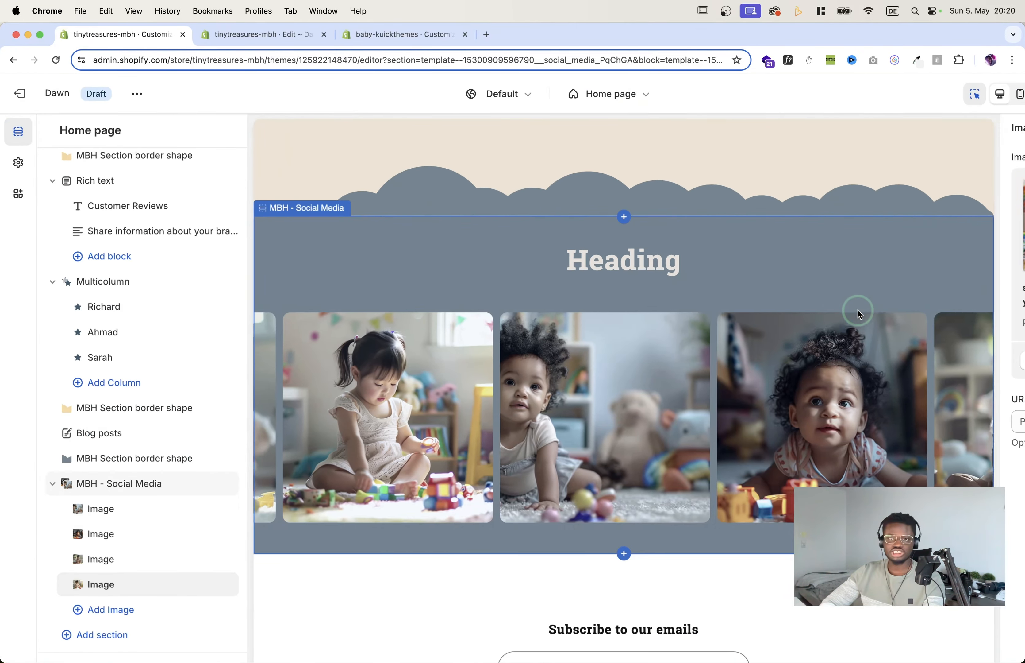
scroll(871, 284, down, 2)
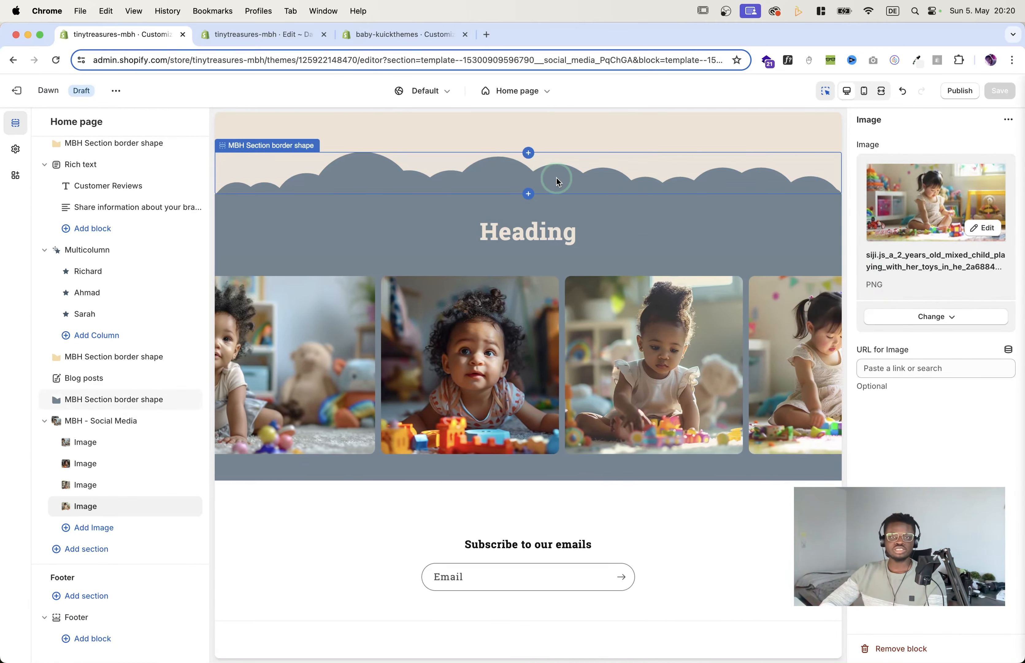
click(556, 178)
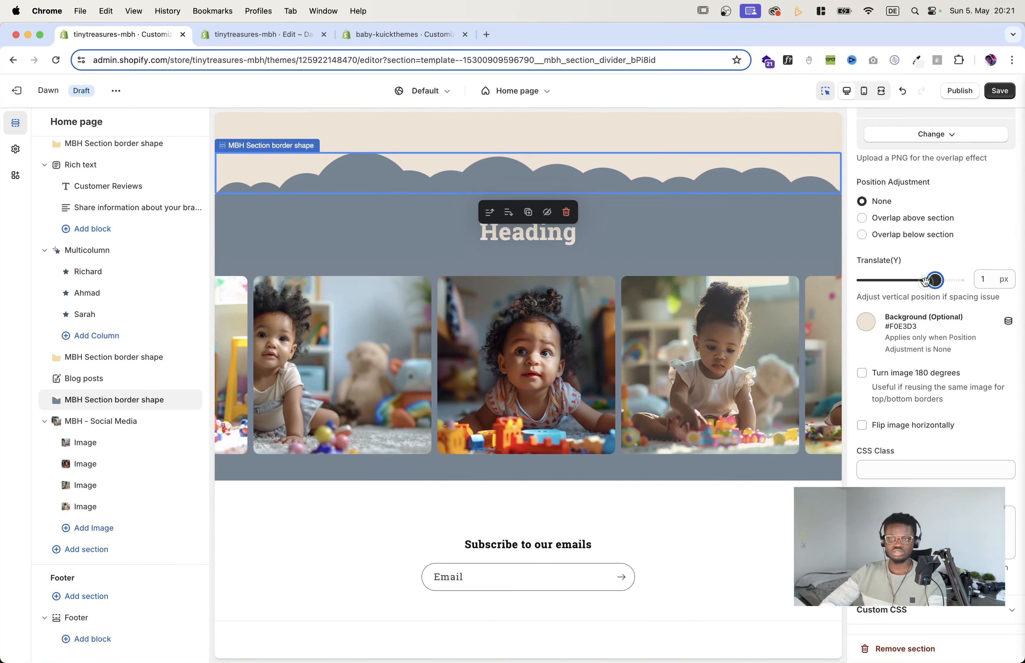
click(1002, 93)
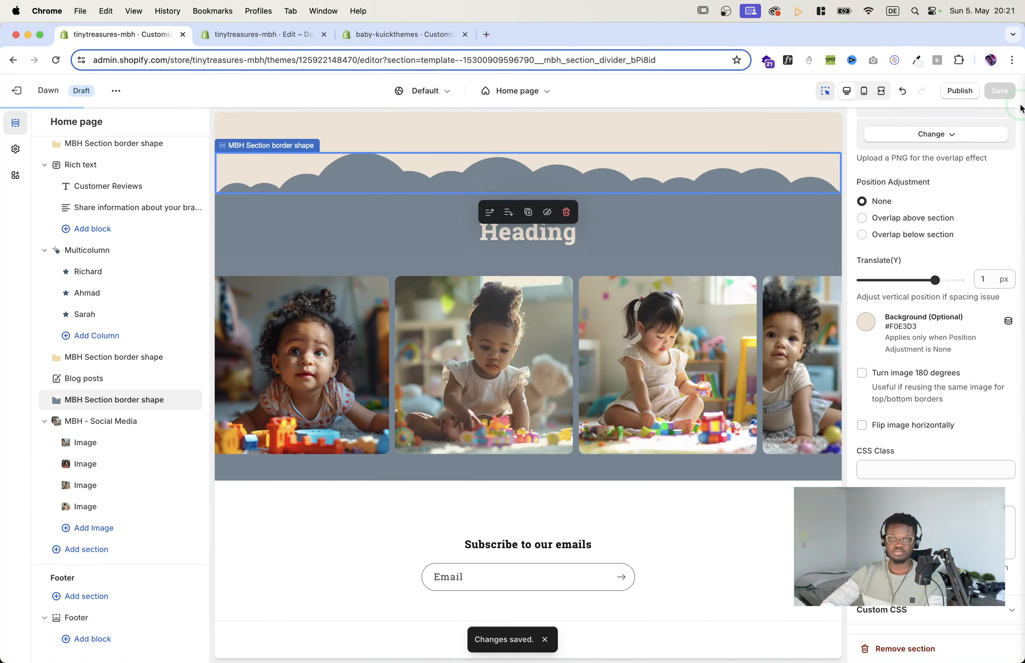
Step: Change the heading of the MBH - Social Media section to "Follow us instagram" and save
click(829, 222)
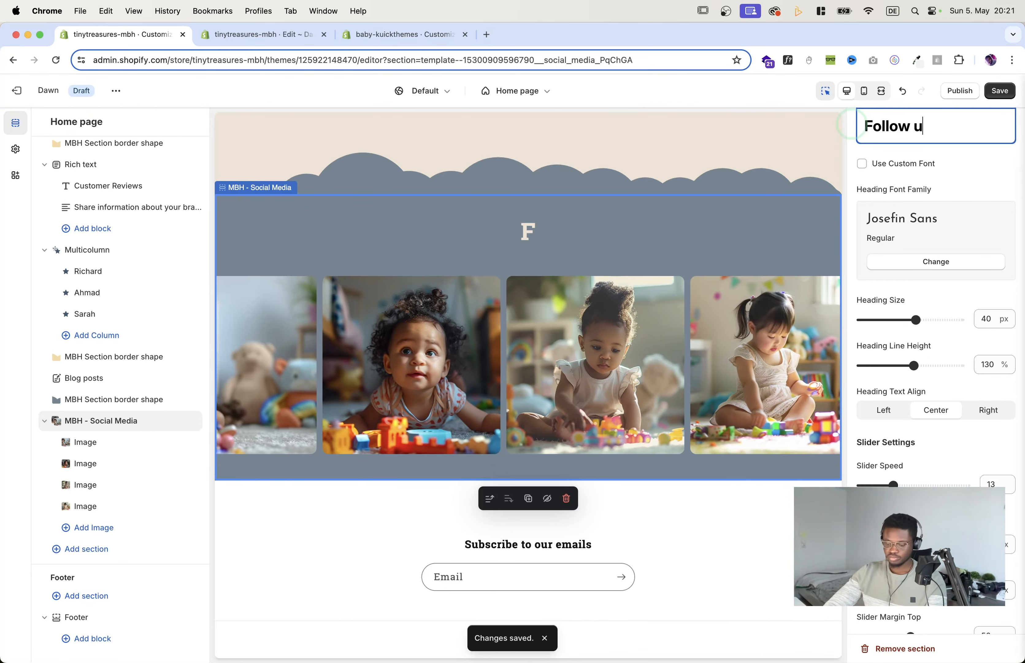
text(s instag)
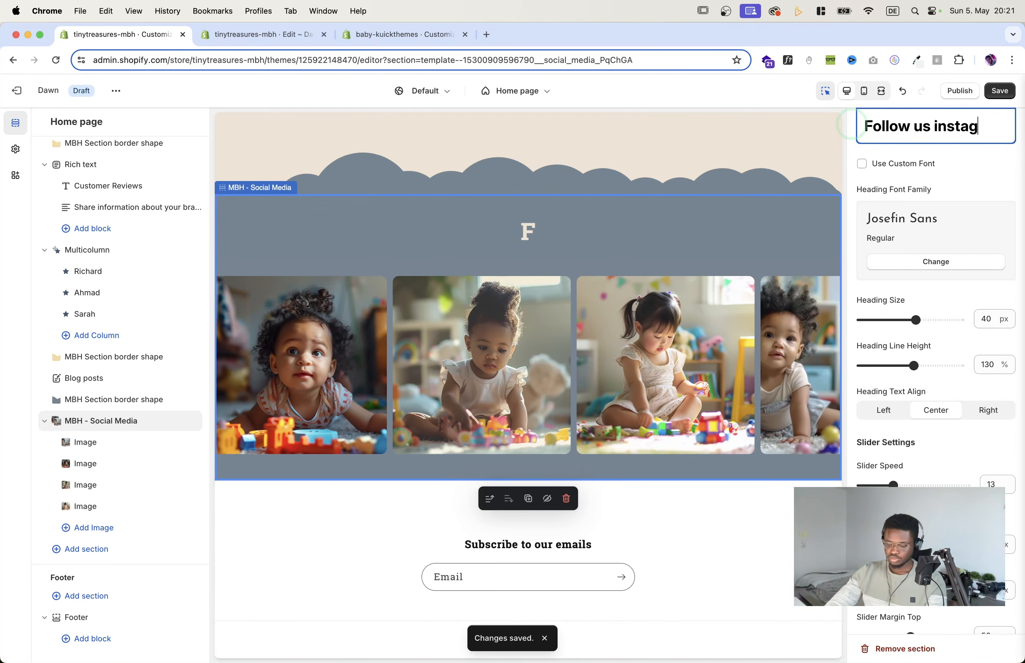
text(ram)
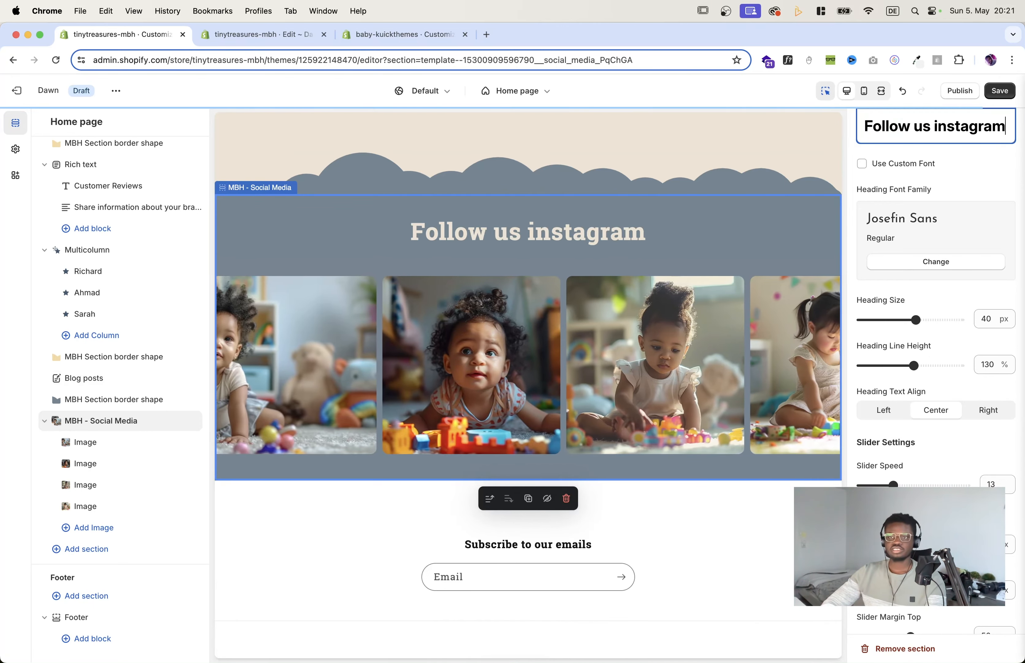
click(1000, 91)
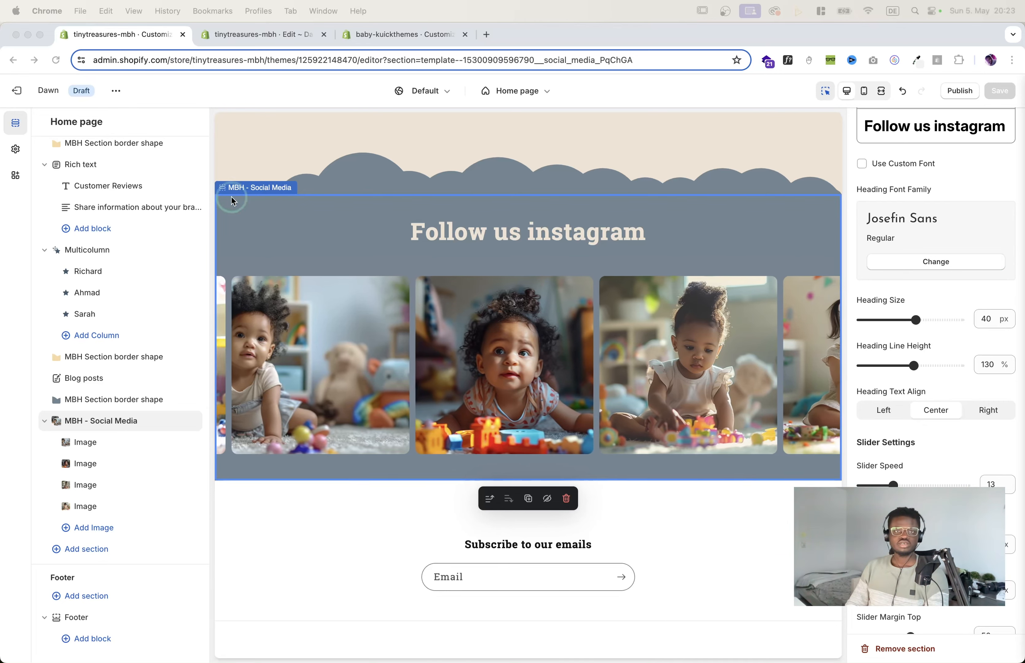
Step: Examine the footer in the baby-kuickthemes reference customizer, including its text, both Quick links menus and the newsletter block
click(384, 31)
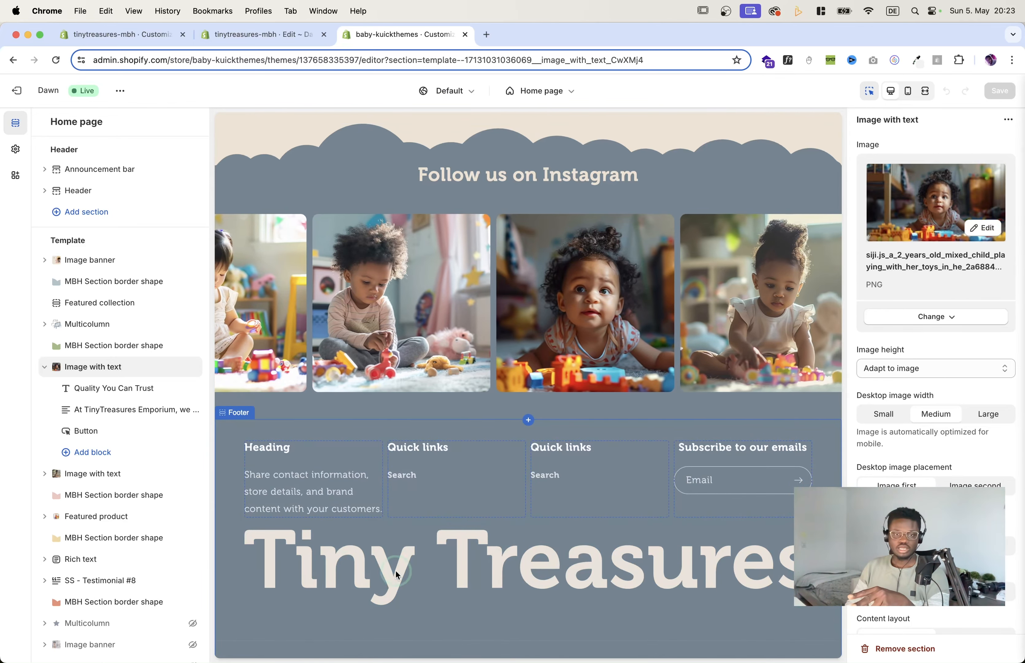
scroll(663, 587, up, 1)
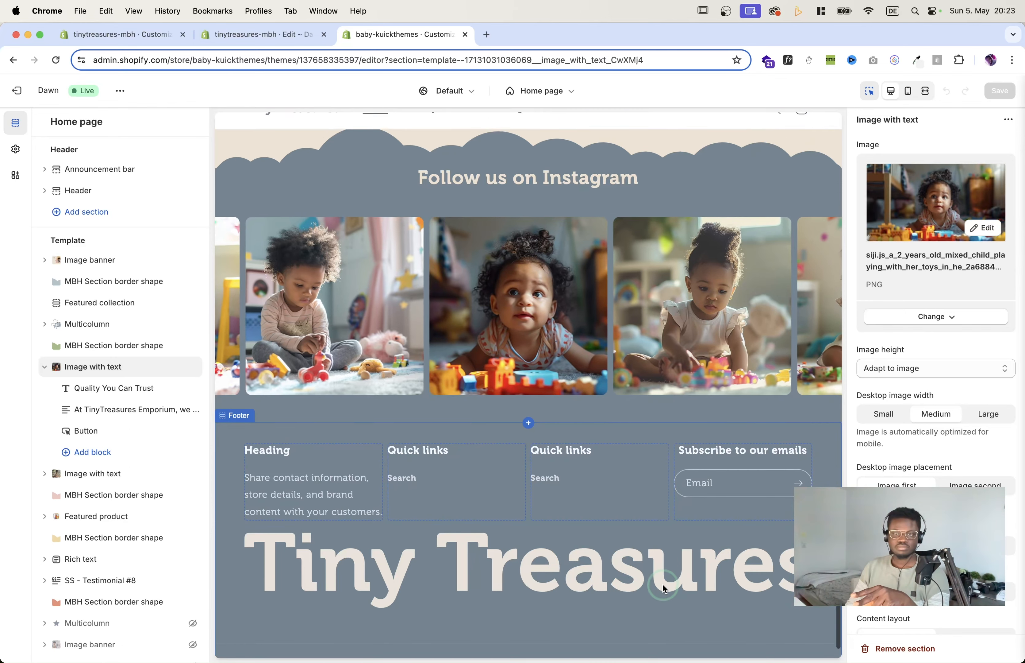
scroll(663, 584, up, 2)
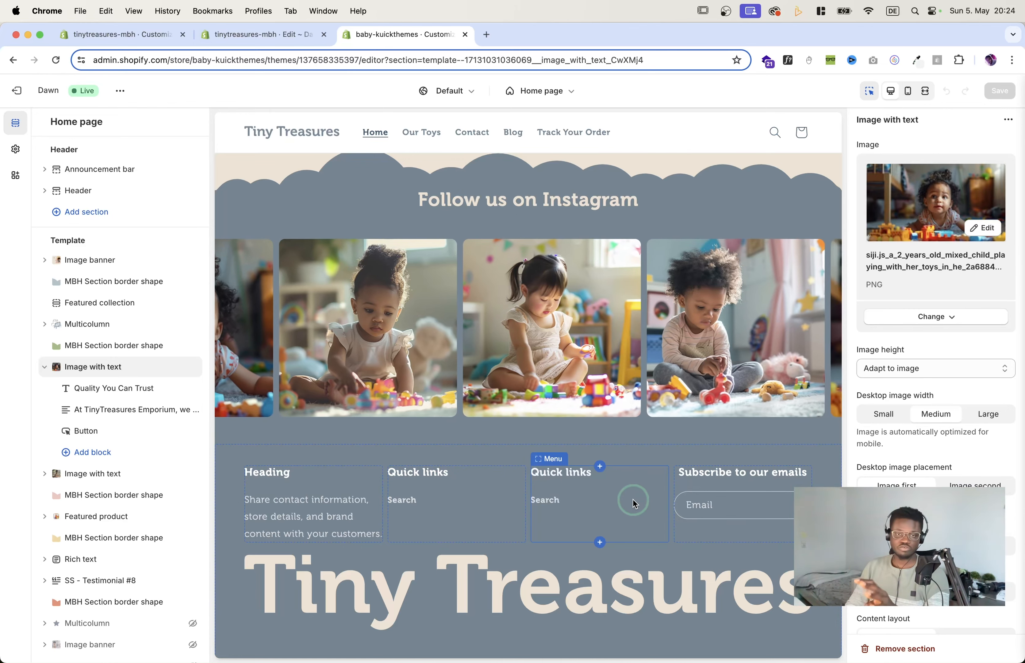
click(322, 497)
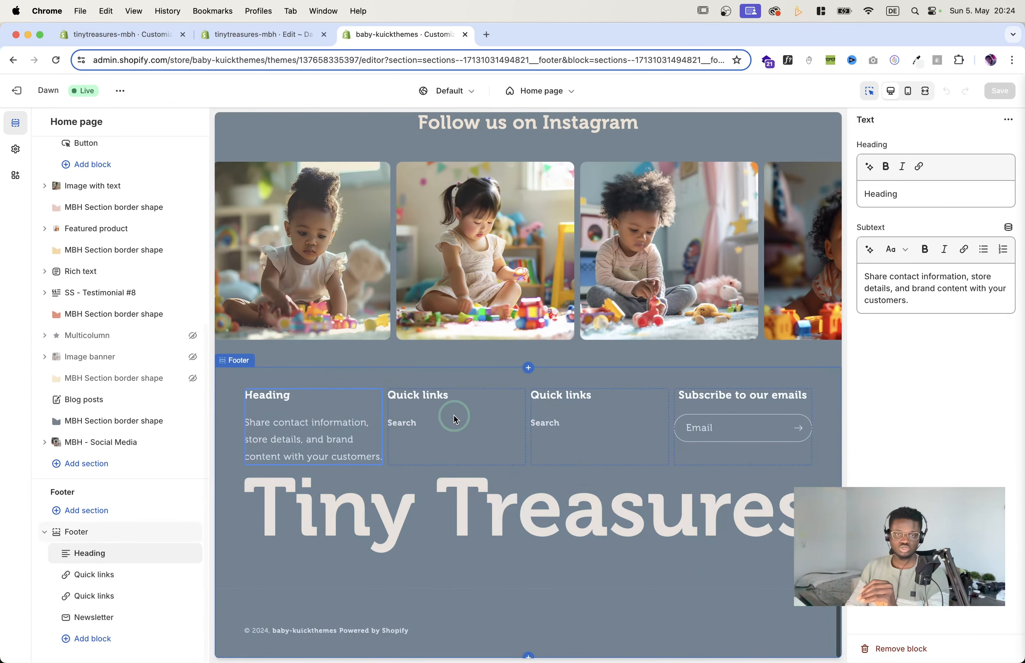
click(454, 415)
click(568, 412)
click(764, 408)
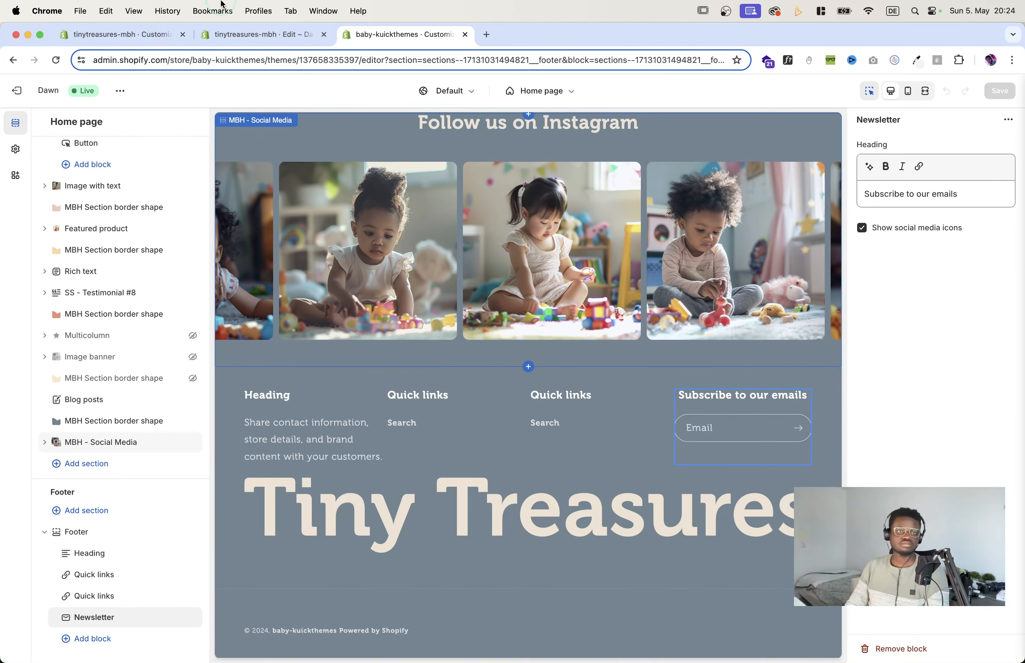
Step: Return to the tinytreasures-mbh customizer and turn off Show email signup for the footer
click(121, 35)
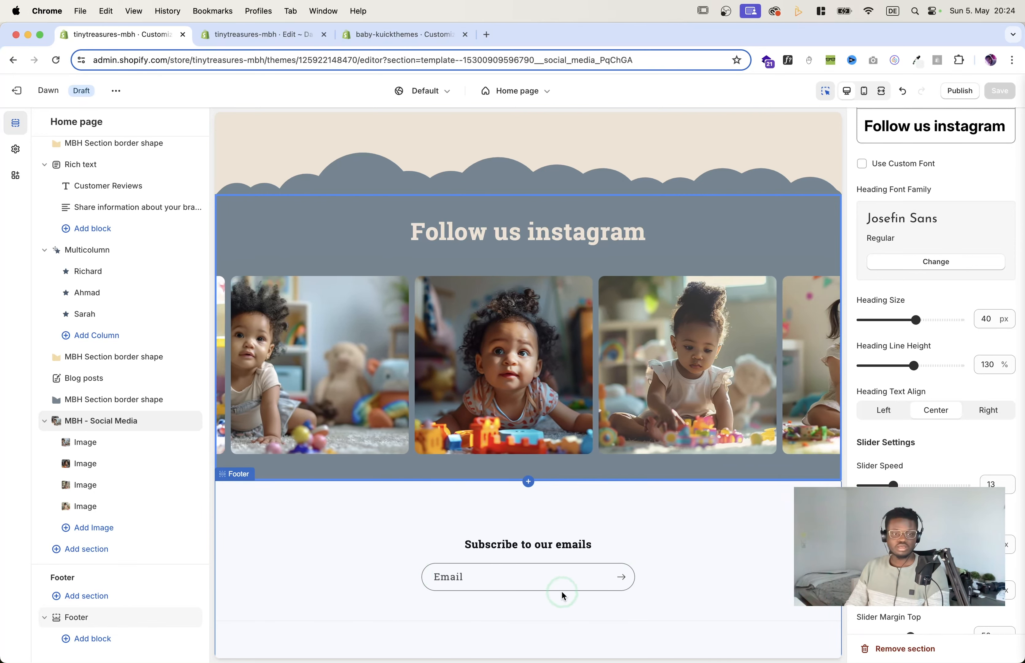
click(94, 617)
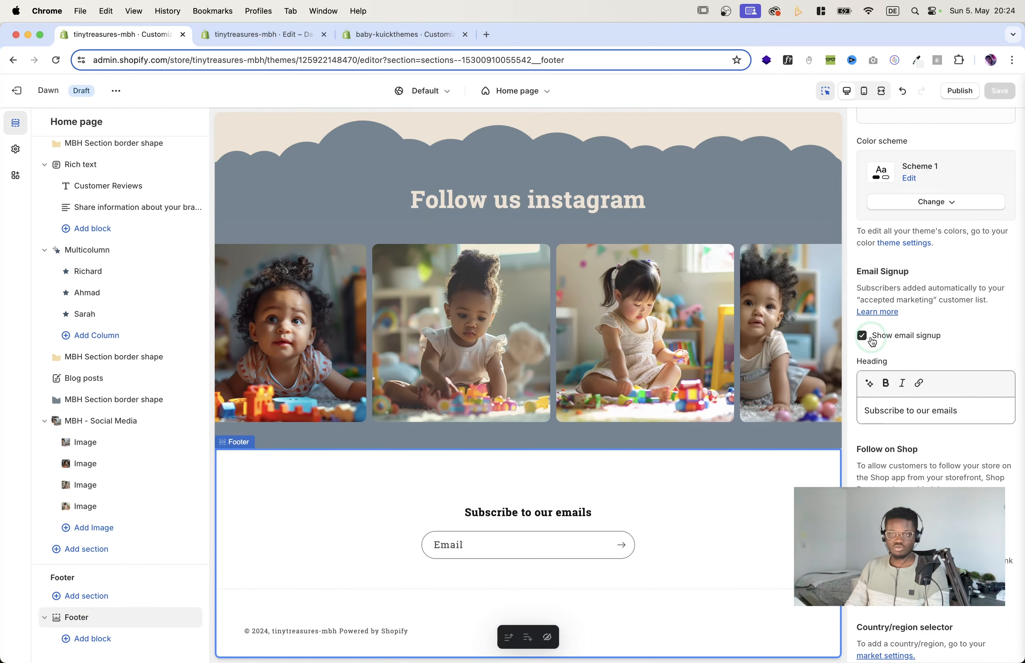
click(862, 335)
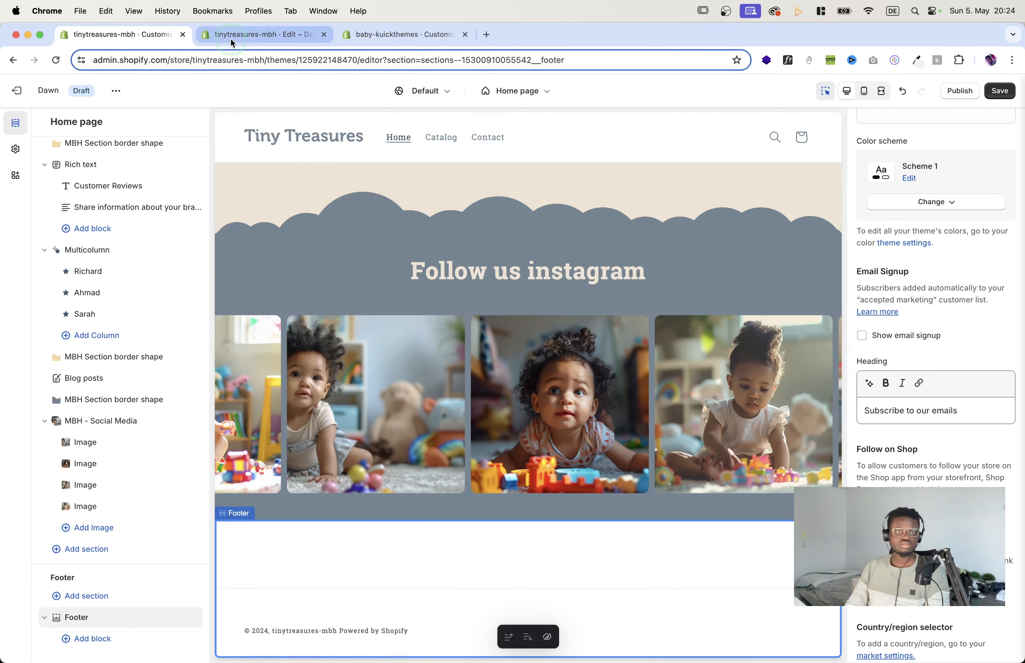
Step: Switch to the Dawn theme code editor and open footer.liquid from the Sections folder
click(232, 39)
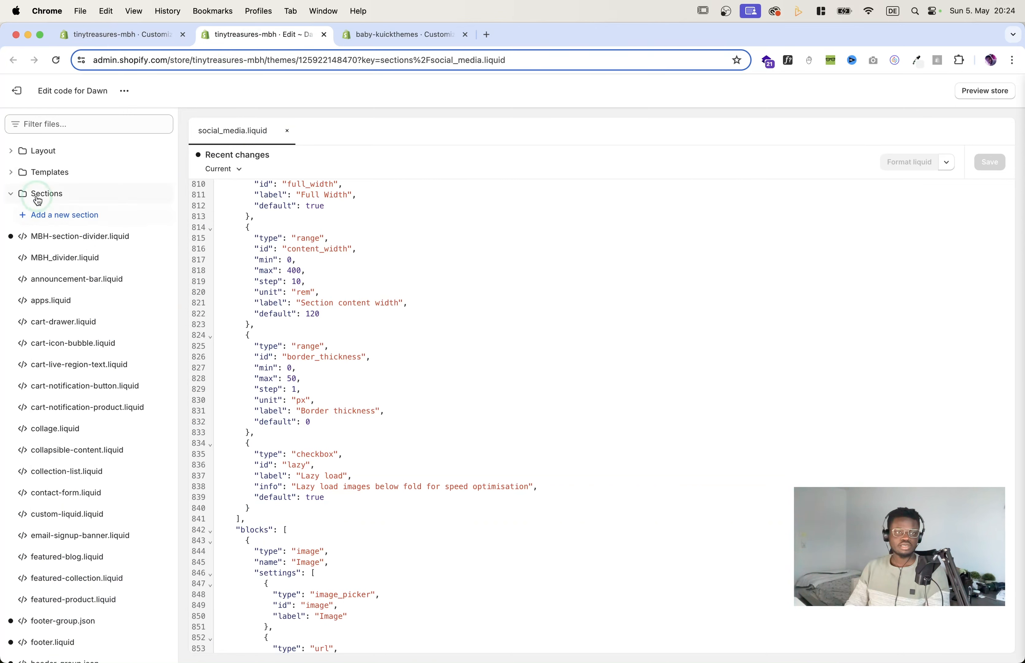
scroll(73, 304, down, 10)
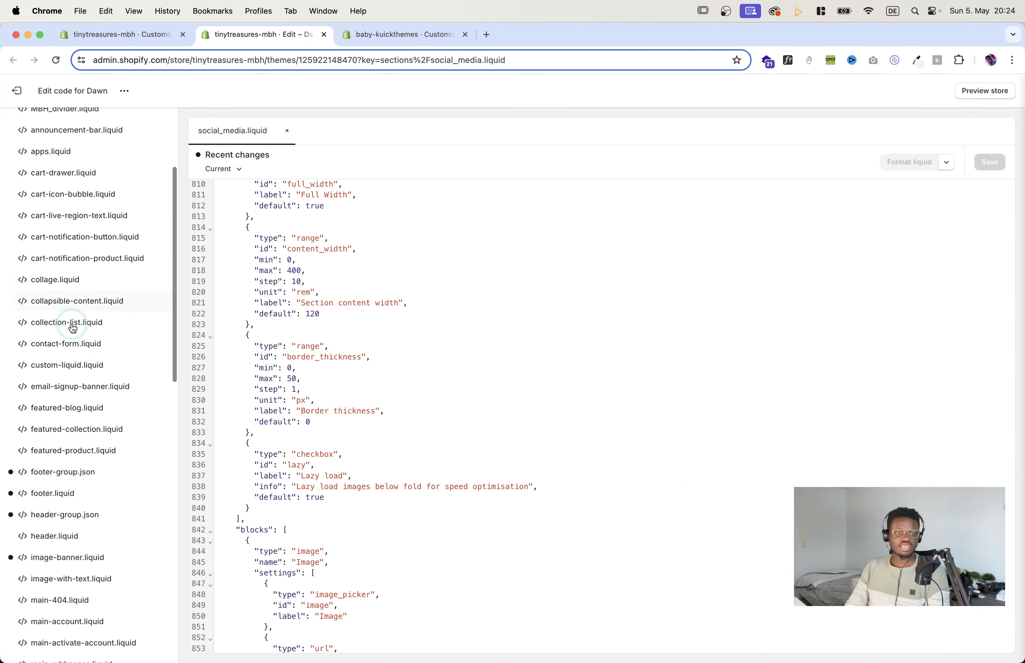
click(69, 341)
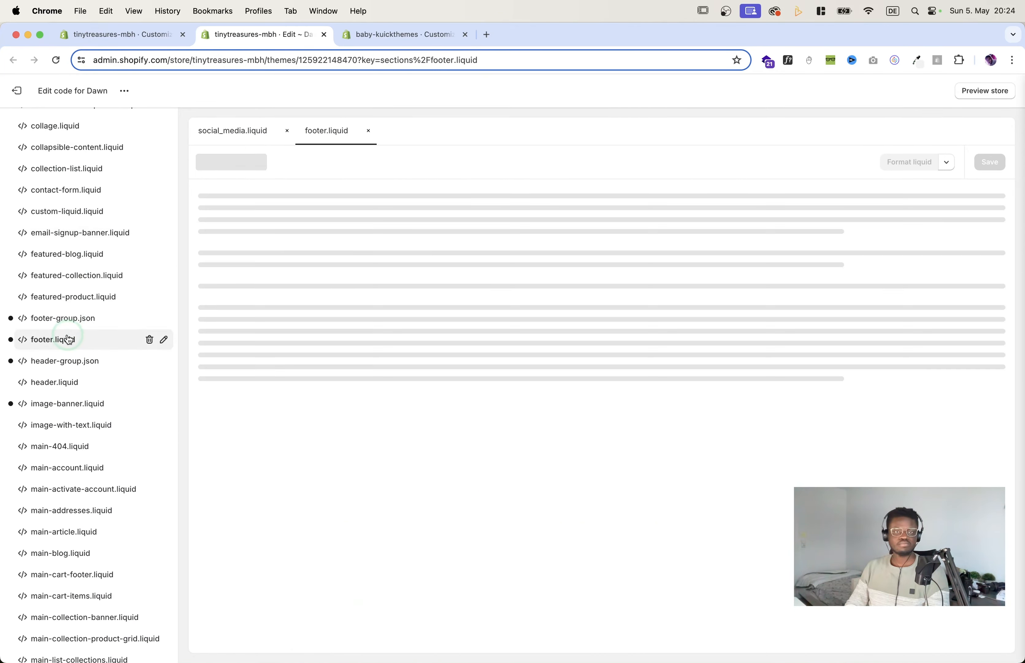
Step: Replace the entire contents of footer.liquid with the copied custom footer code and save the file
scroll(375, 272, down, 5)
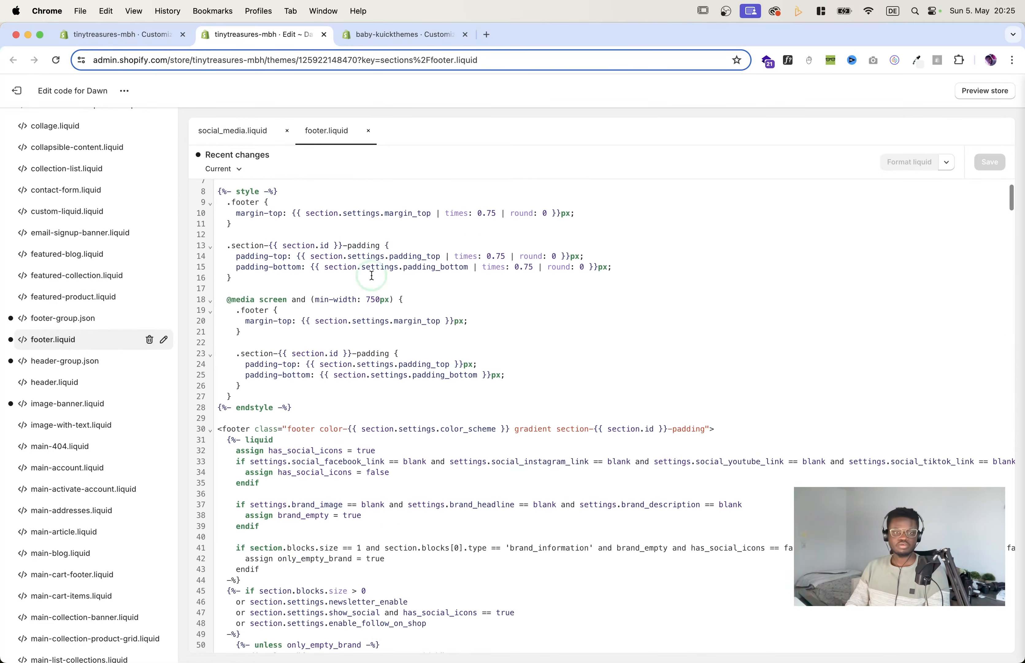
scroll(387, 267, up, 5)
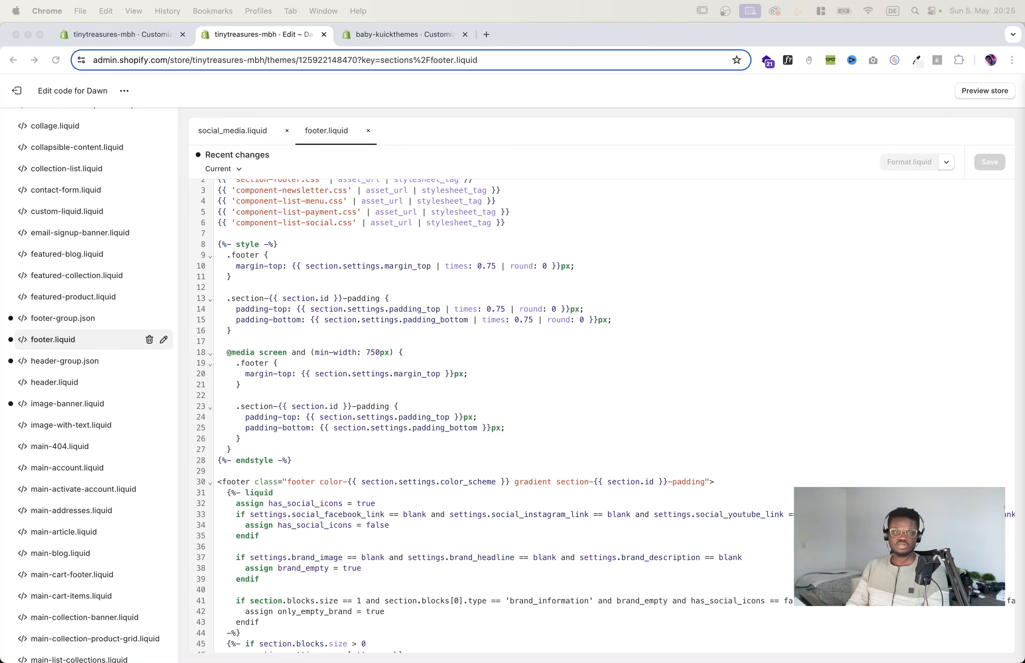
scroll(422, 313, up, 1)
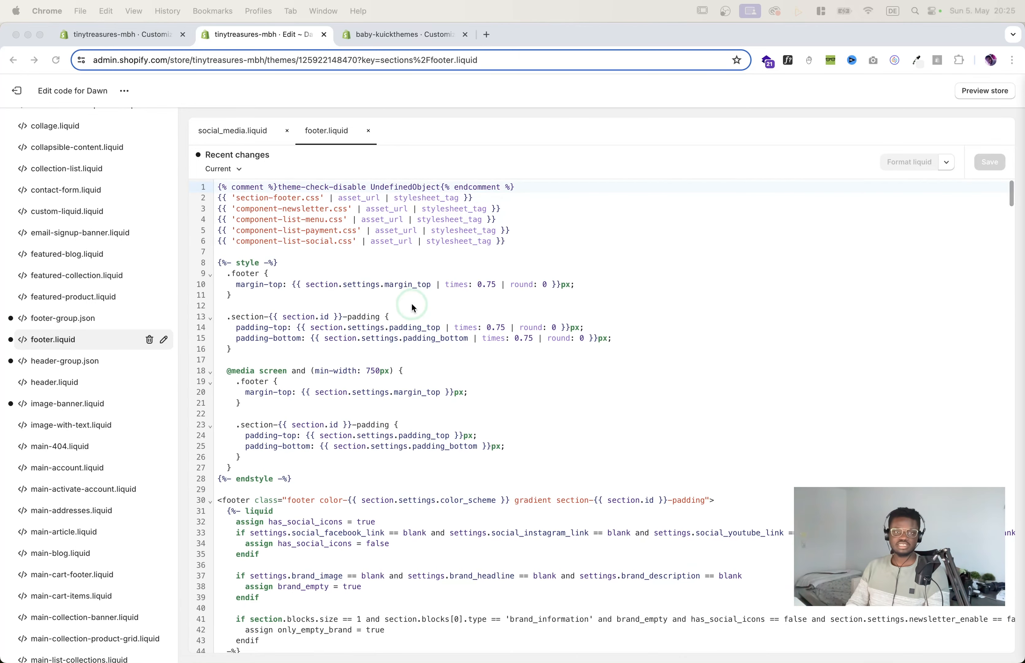
click(407, 327)
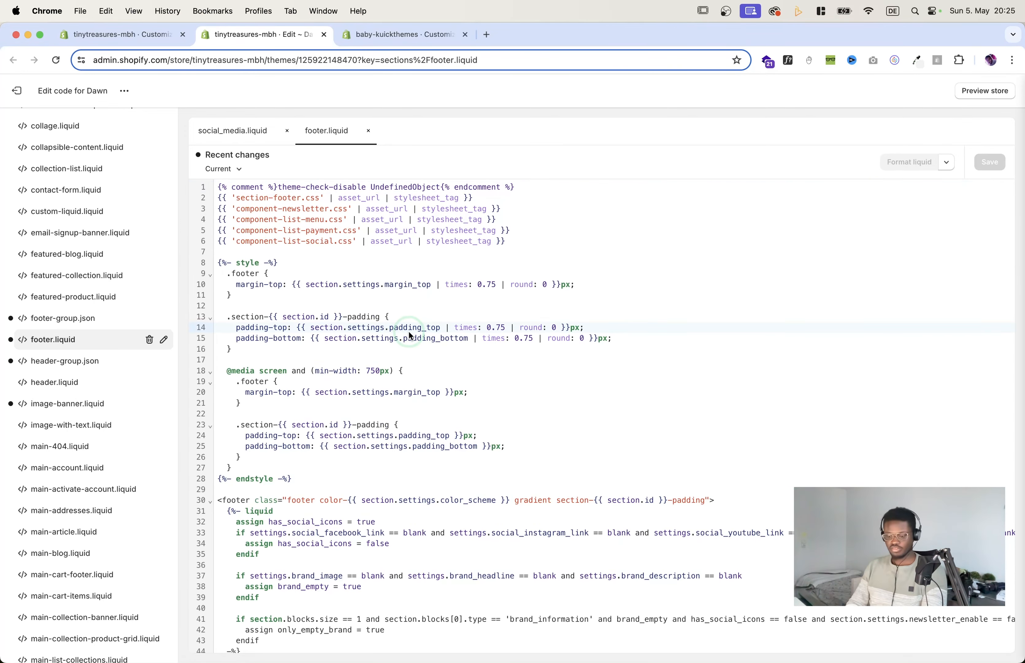
key(super+a)
key(super+v)
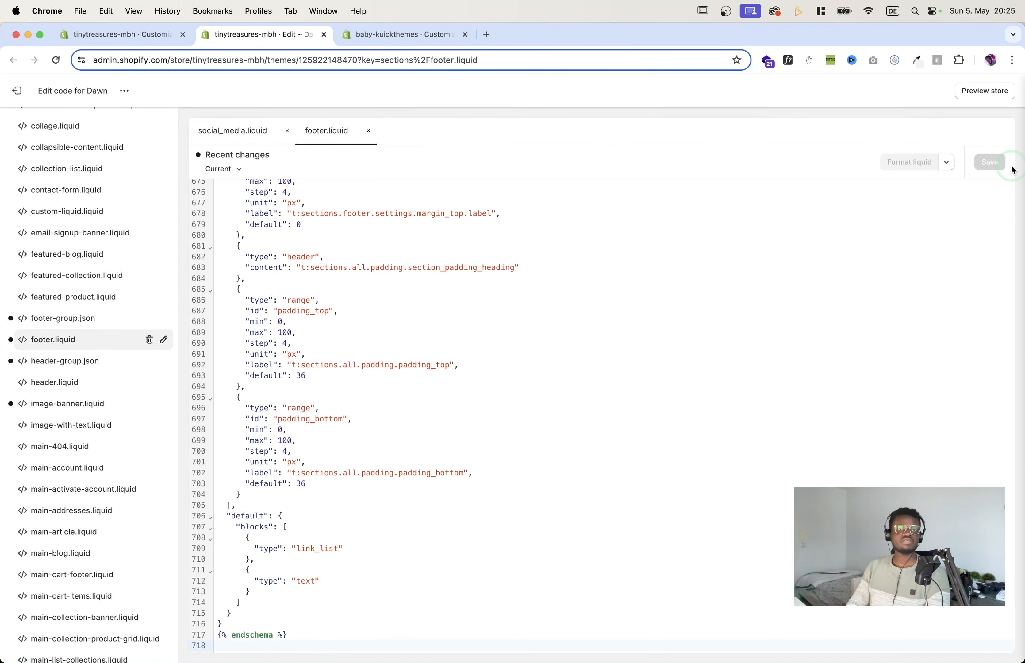
Step: Return to the tinytreasures-mbh customizer, save the pending footer changes and reload the page
click(108, 37)
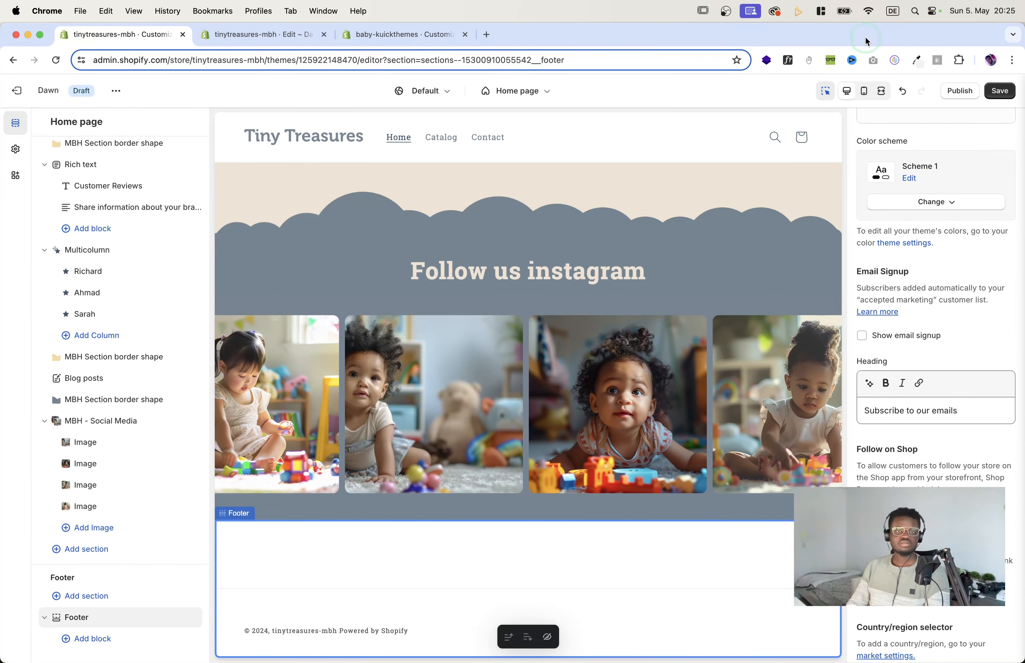
click(1000, 90)
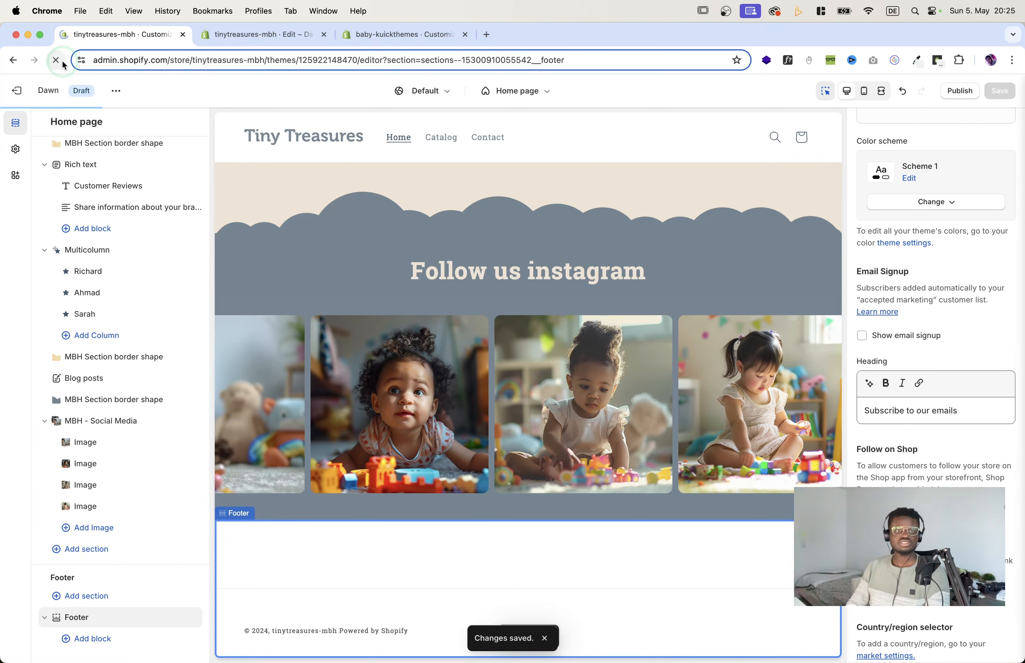
click(57, 61)
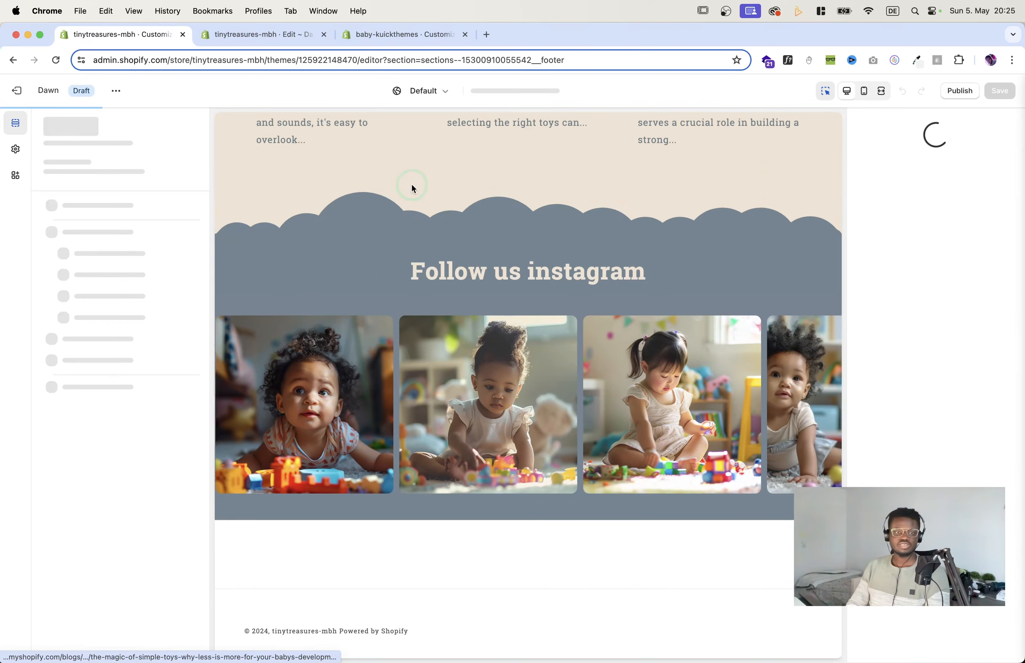
Step: Add a Text block, two Menu blocks and a Newsletter block to the footer, and save
scroll(92, 226, down, 2)
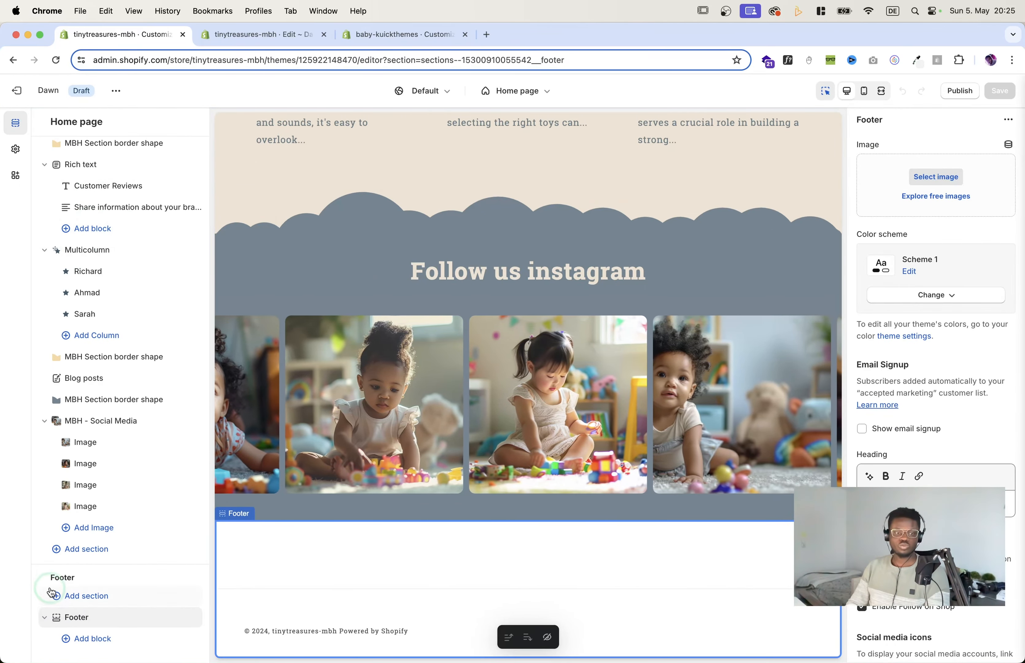
click(86, 638)
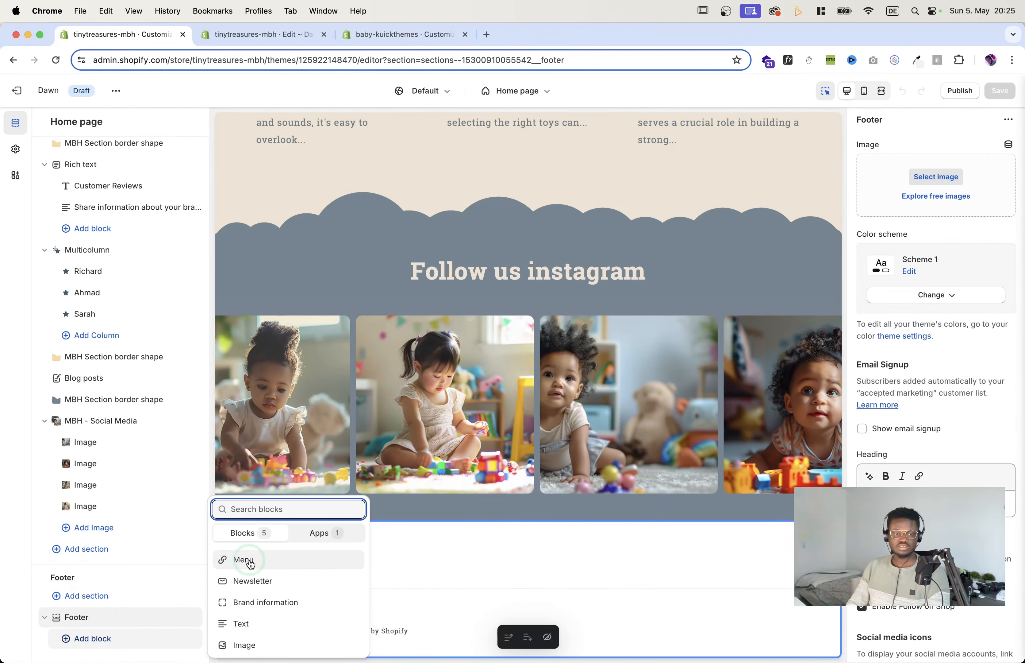
click(240, 623)
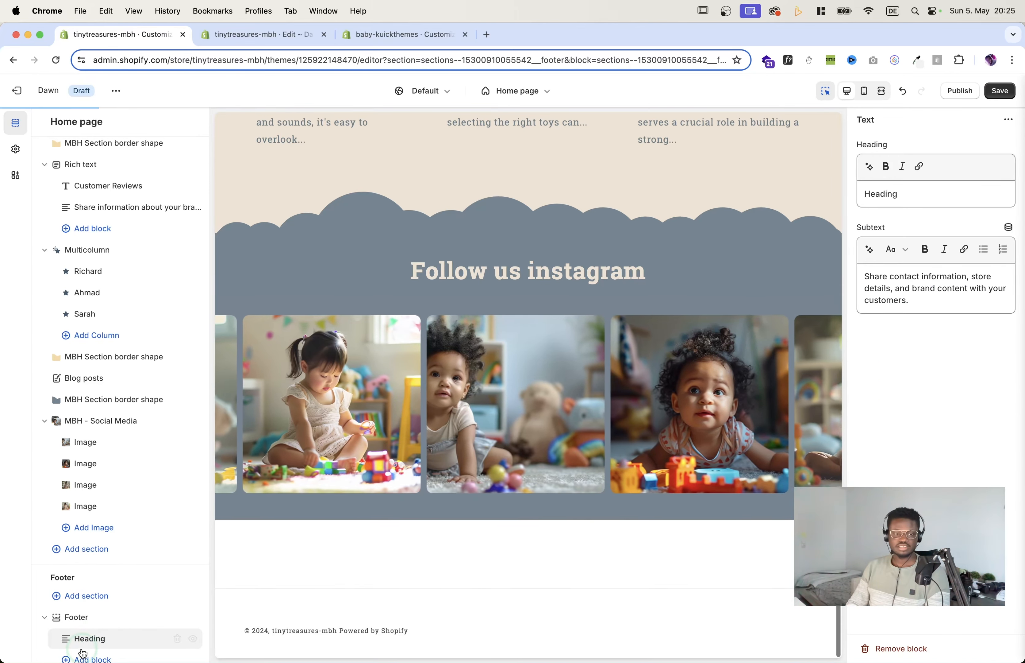
click(82, 657)
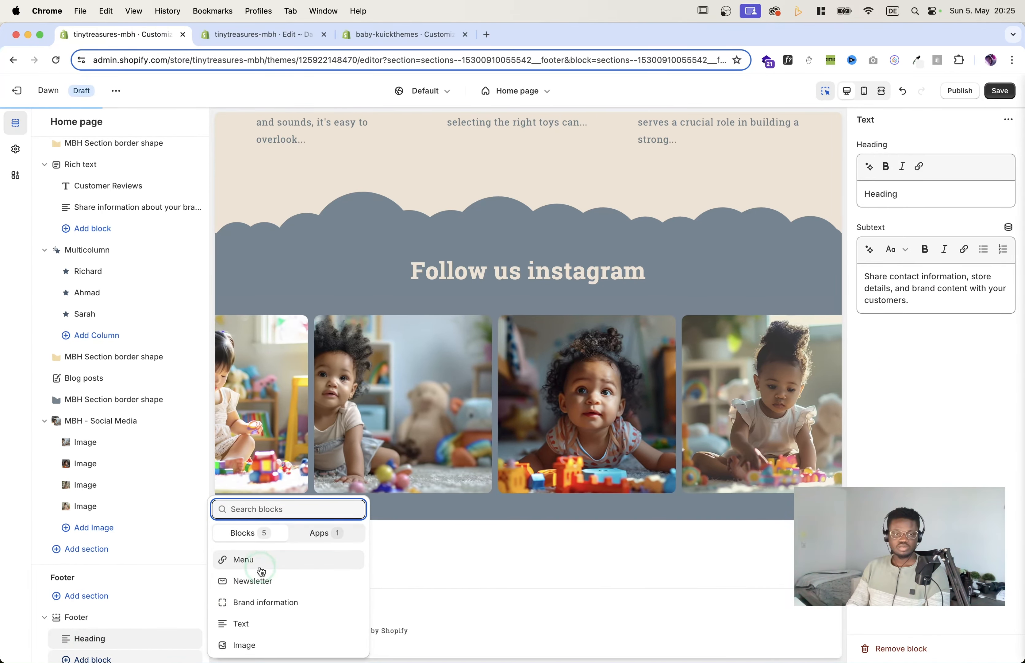
click(260, 567)
click(103, 638)
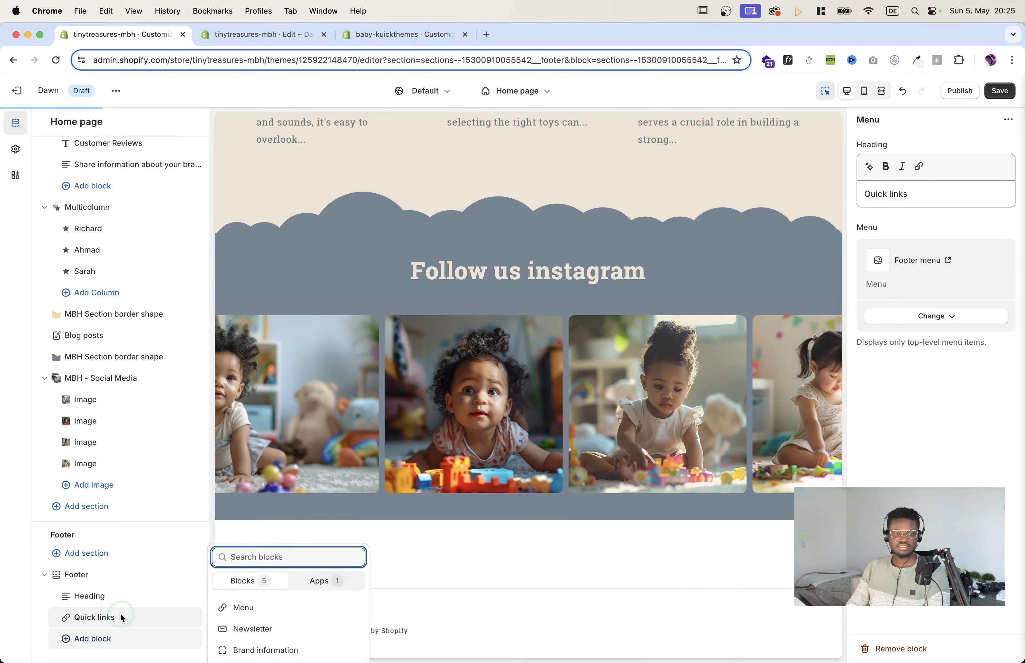
click(250, 557)
click(111, 658)
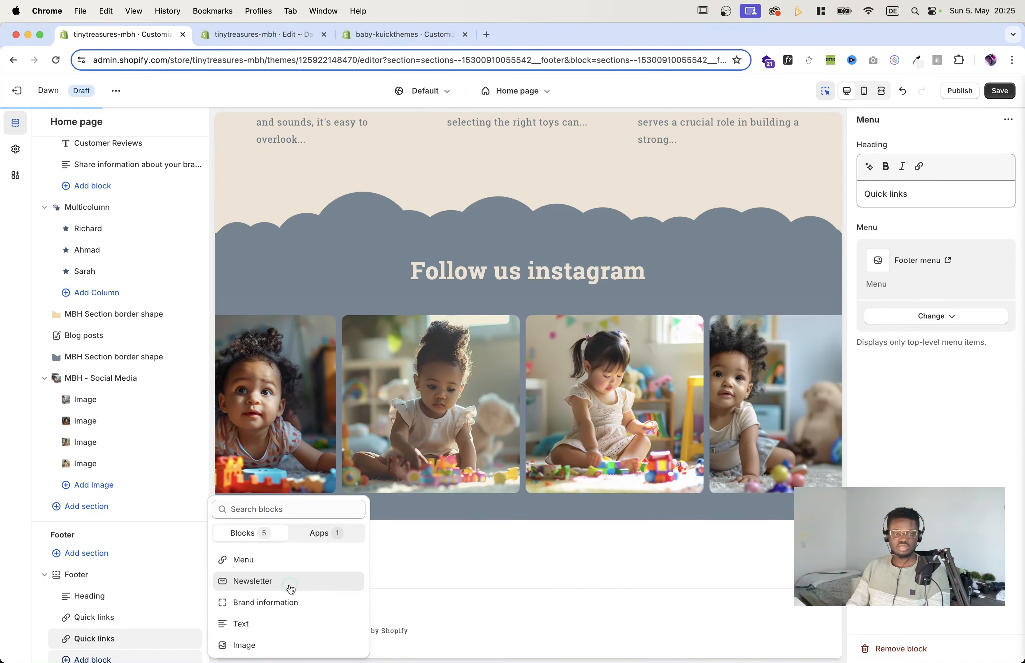
click(291, 587)
scroll(110, 612, down, 2)
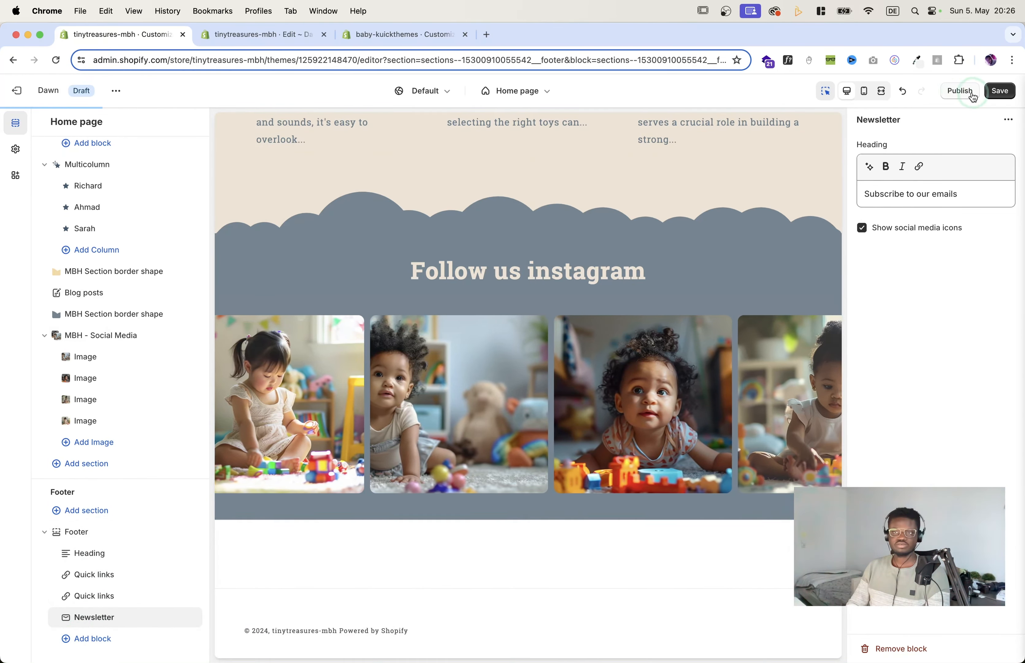
click(999, 91)
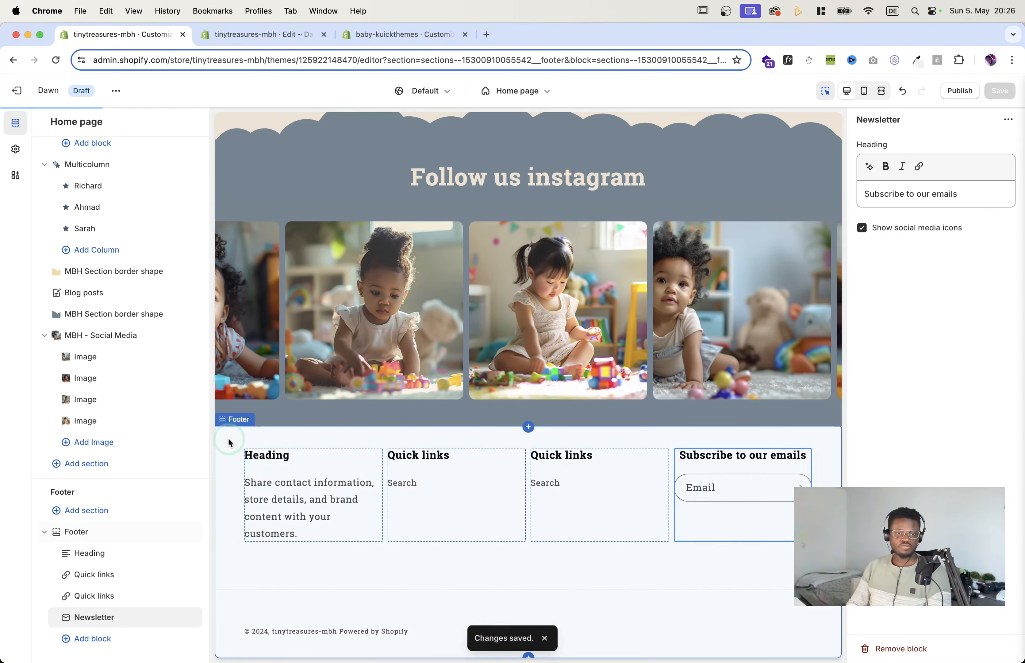
Step: Set the Footer section's color scheme to Scheme 6 and save
click(229, 437)
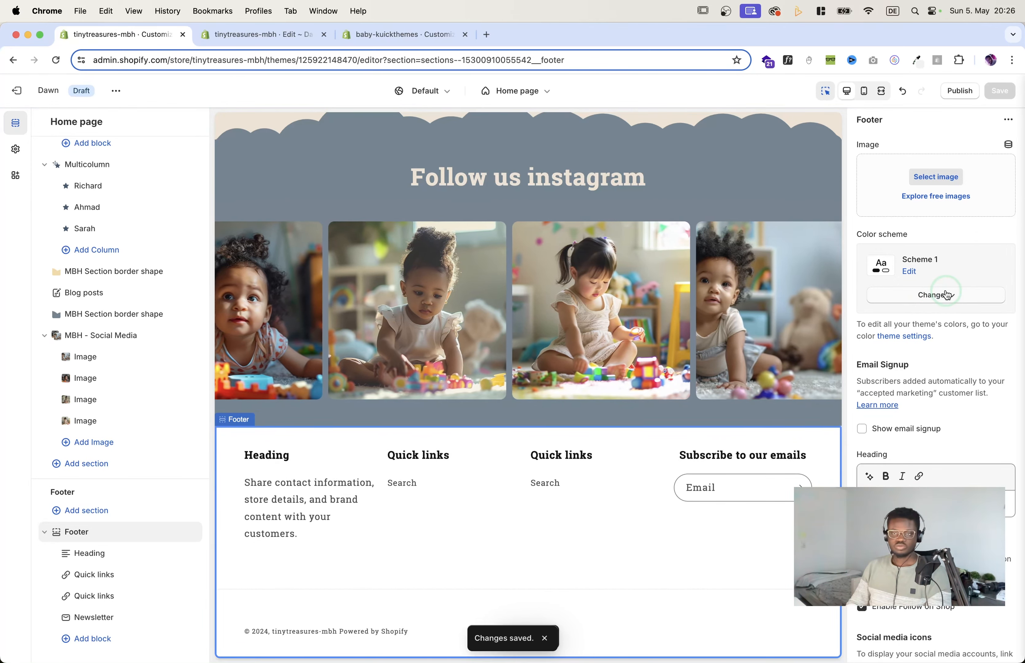
click(946, 295)
scroll(948, 379, down, 3)
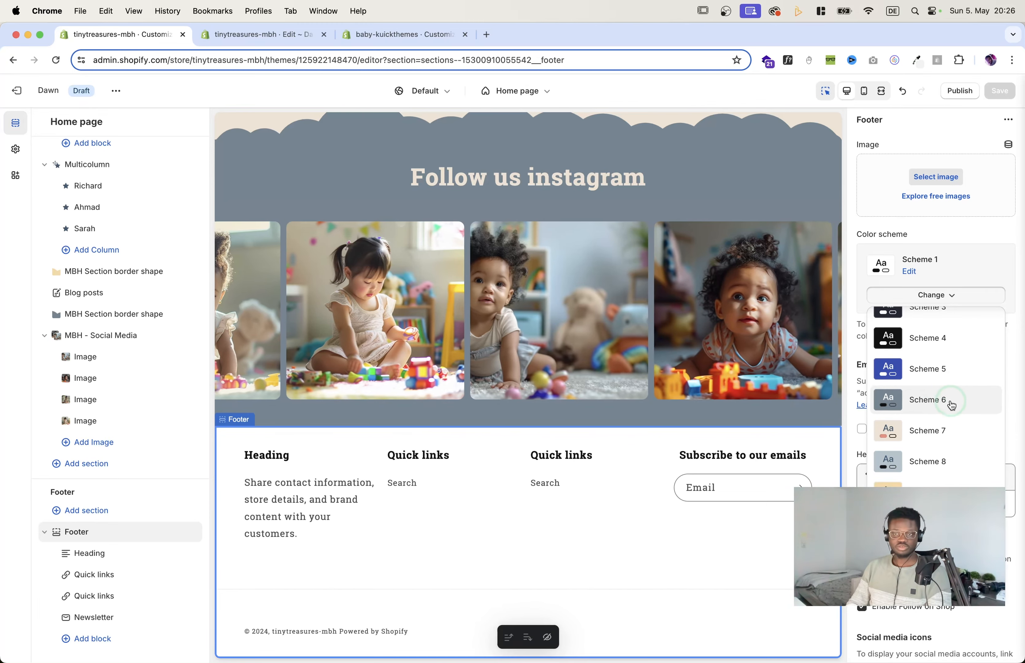
scroll(938, 405, up, 1)
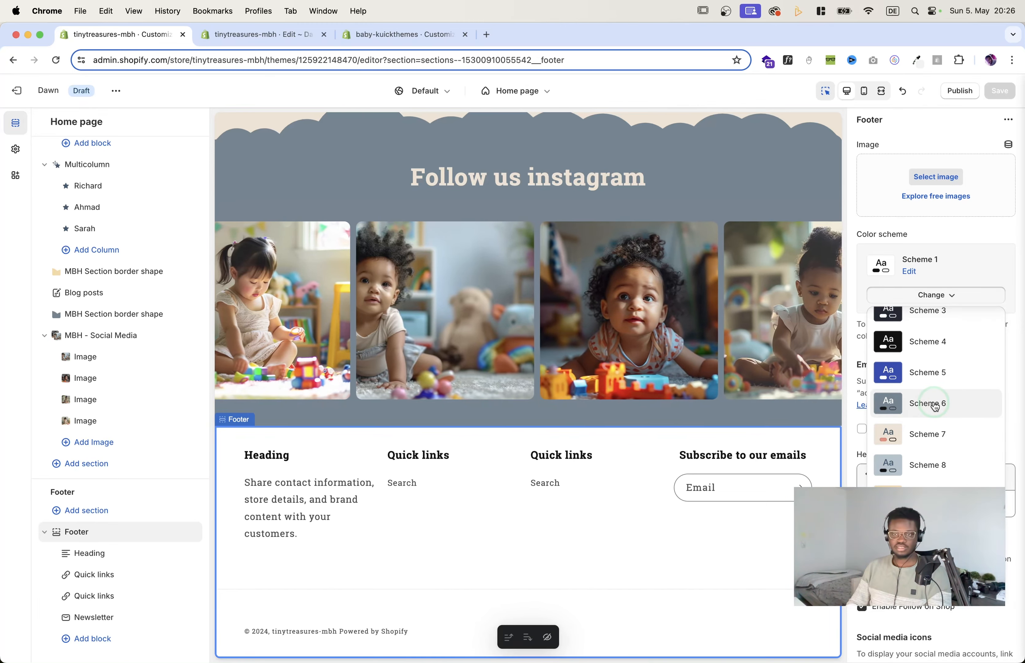
click(930, 404)
click(1000, 91)
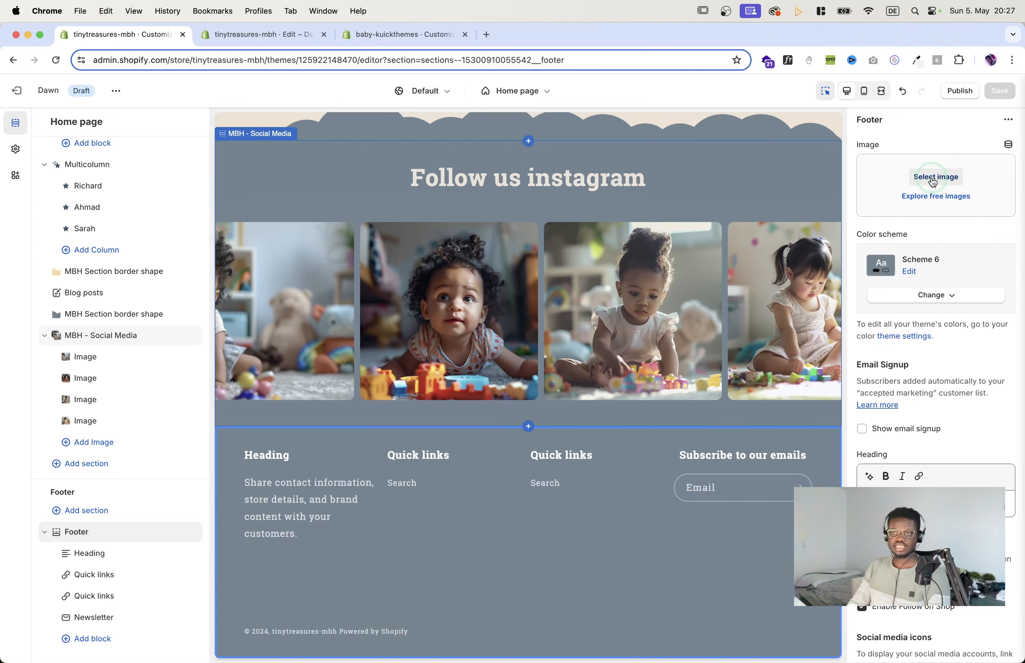
Step: Choose the cream Tiny_Treasures SVG logo from the store library as the footer image and save
click(930, 181)
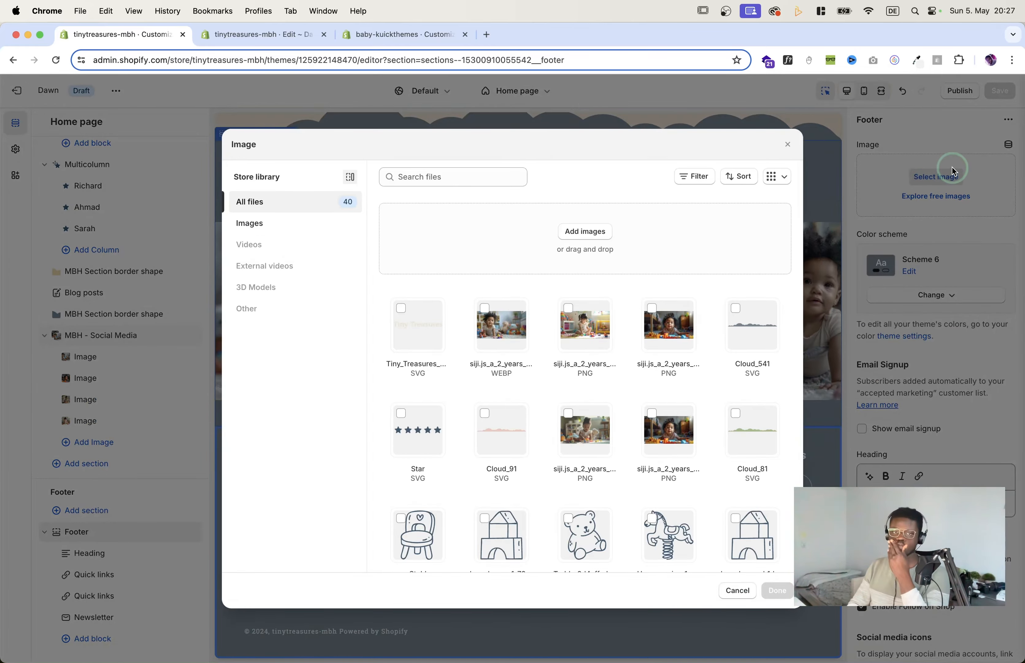
scroll(658, 339, down, 5)
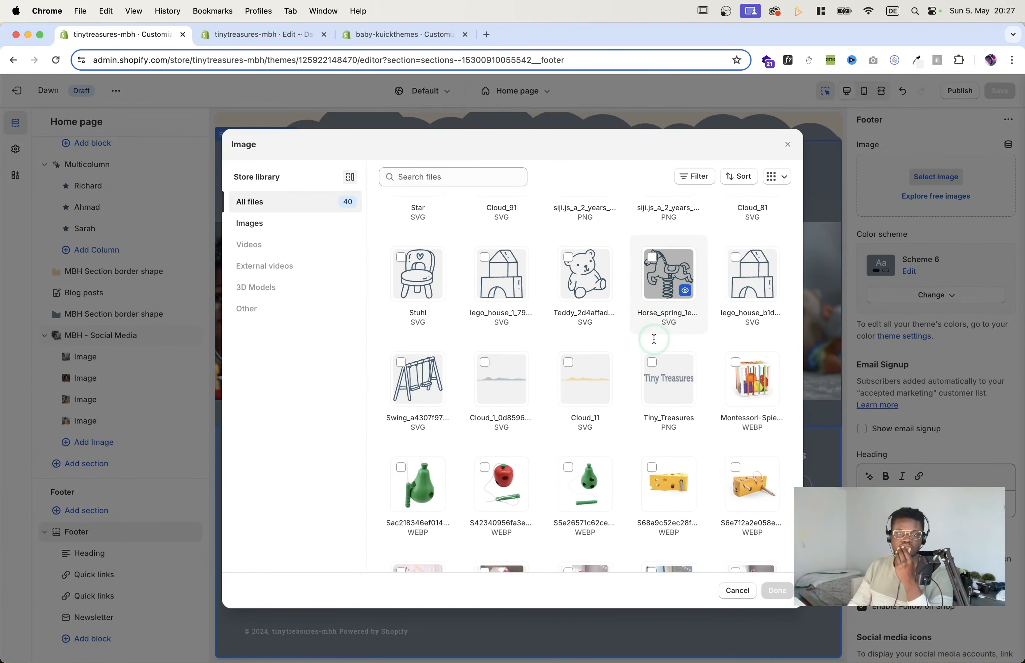
scroll(657, 340, up, 4)
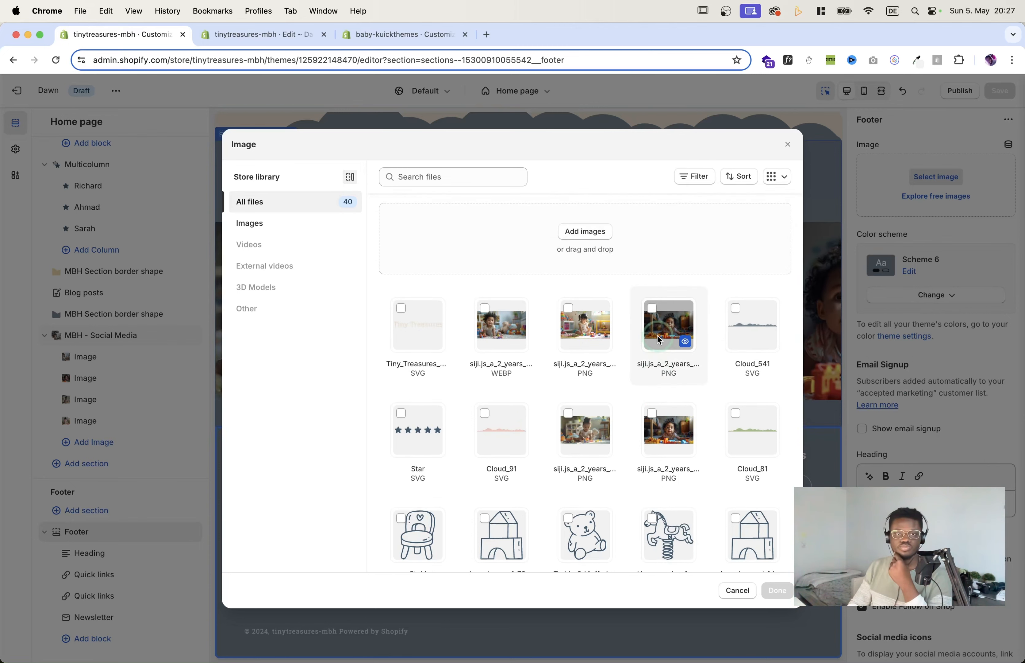
scroll(658, 338, down, 3)
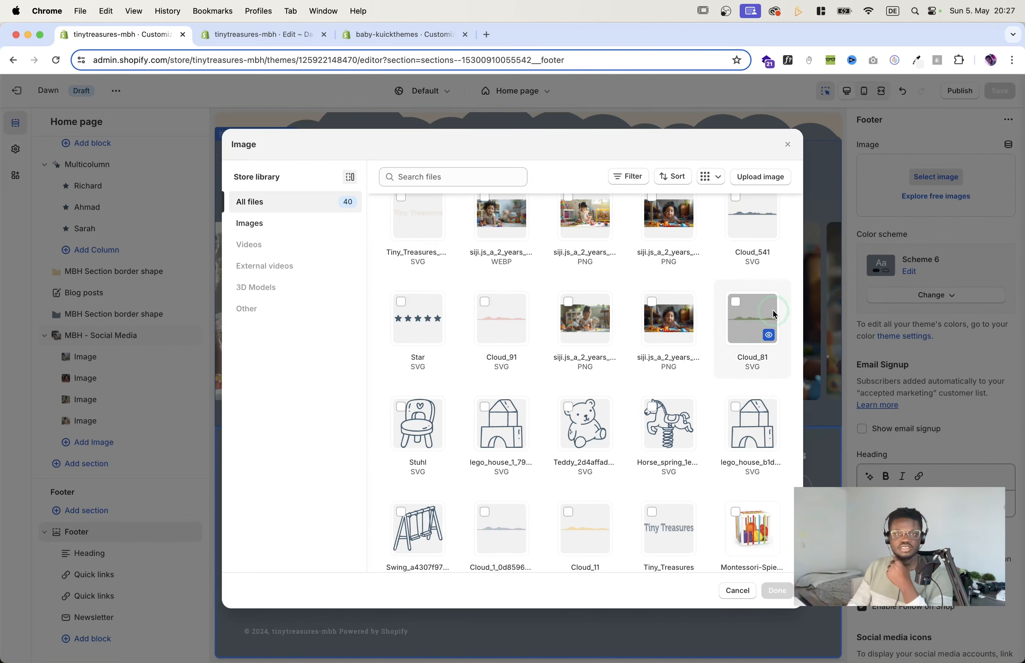
scroll(479, 302, up, 4)
scroll(474, 299, up, 1)
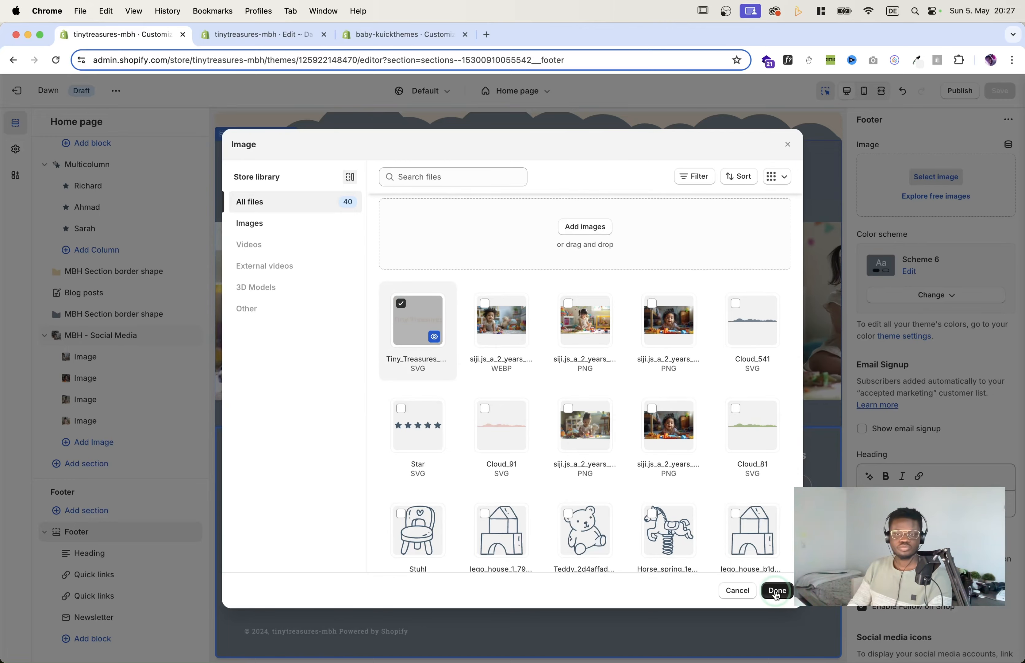
click(777, 590)
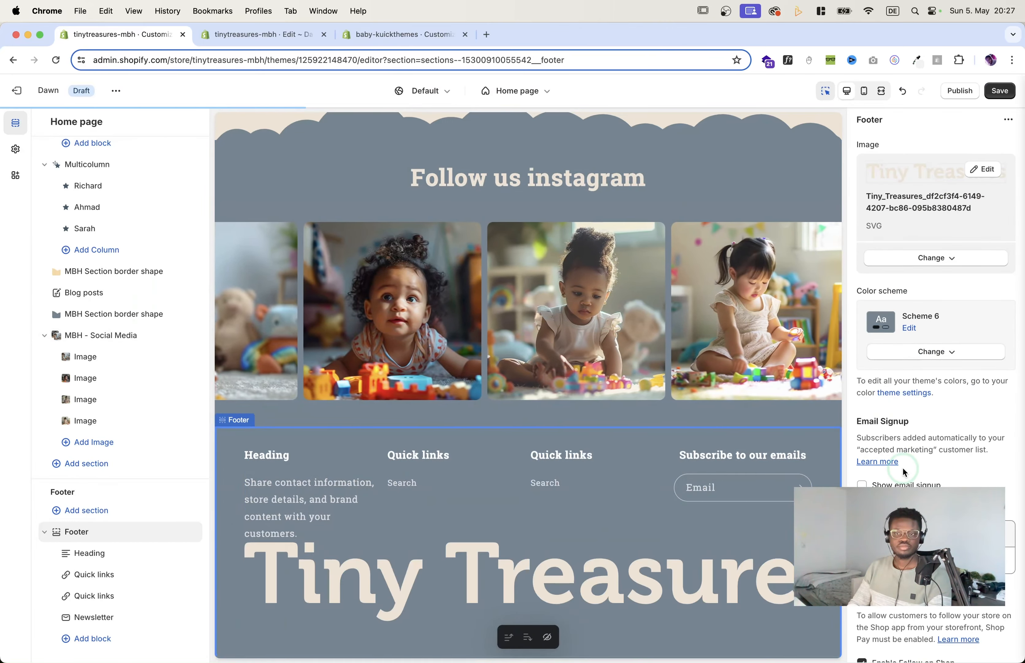
click(1000, 91)
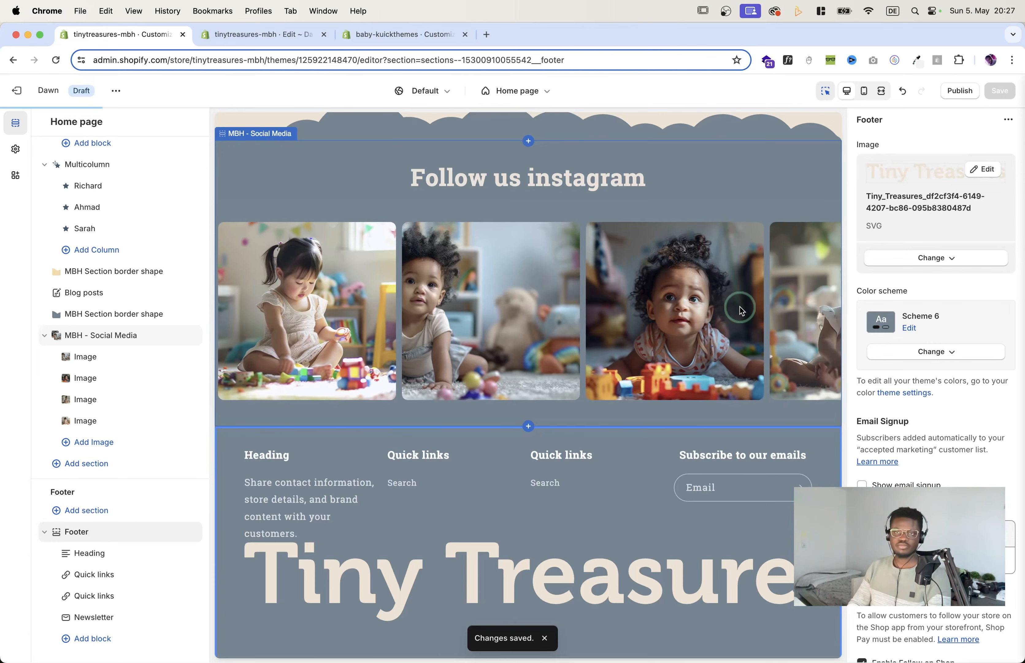
Step: Check how the footer and its logo image fit in the mobile preview, and return to the desktop preview
click(864, 90)
scroll(601, 383, down, 3)
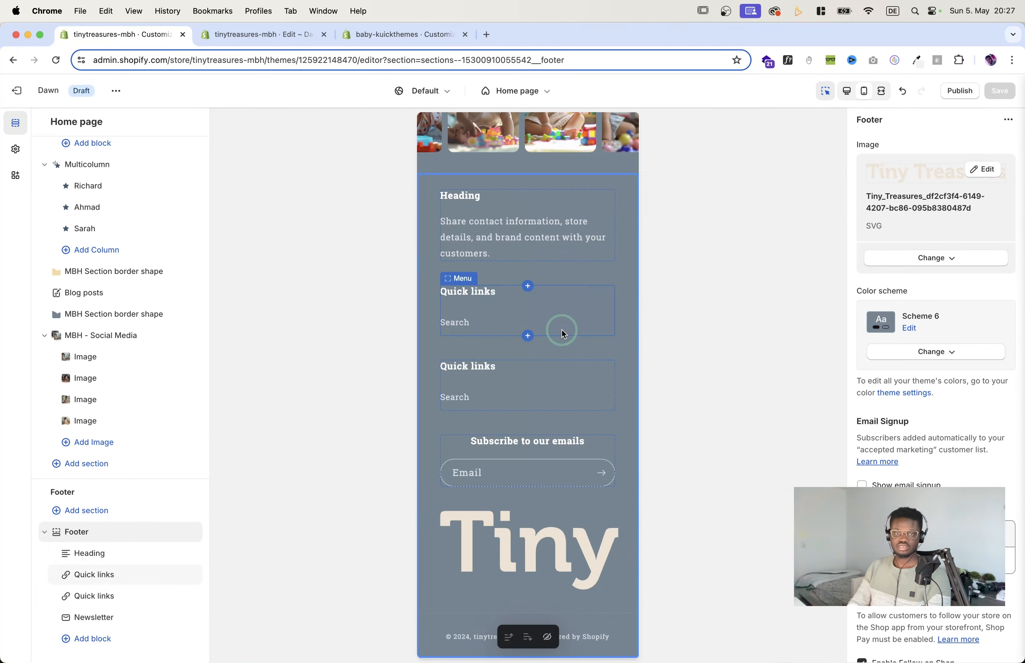
scroll(564, 329, right, 5)
scroll(563, 327, left, 5)
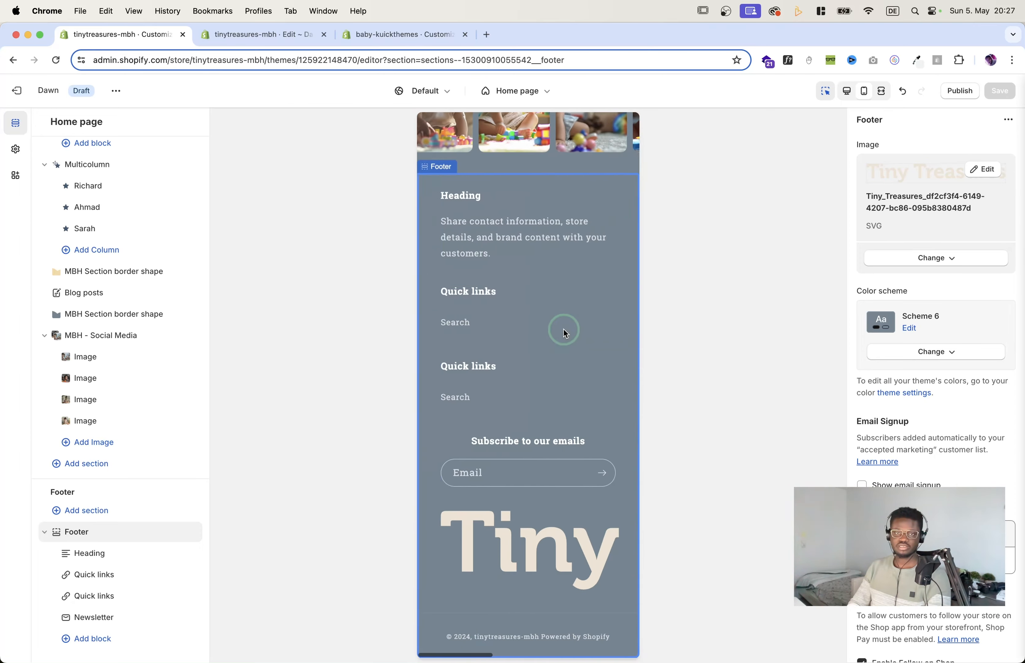
click(847, 92)
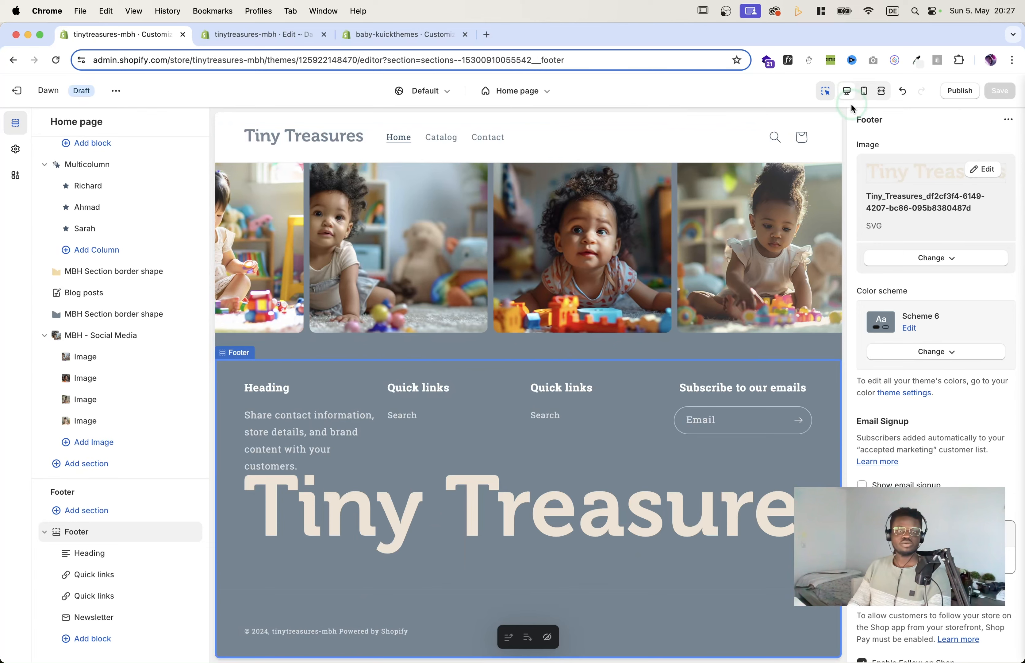
scroll(930, 222, down, 1)
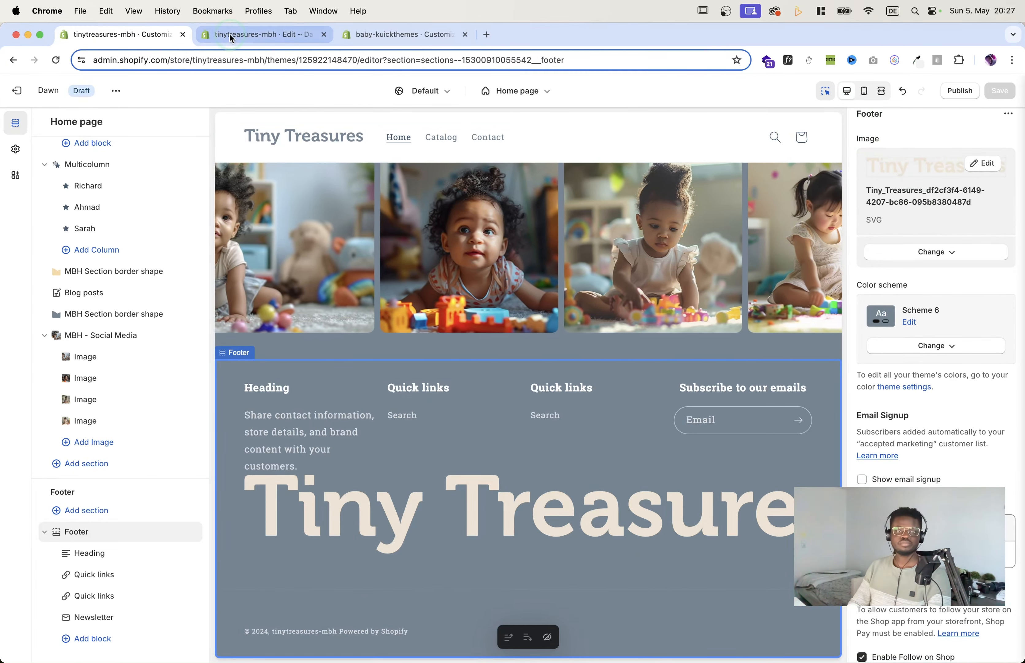
Step: In the Dawn theme's code editor, create a blank CSS asset named custom.css
click(236, 36)
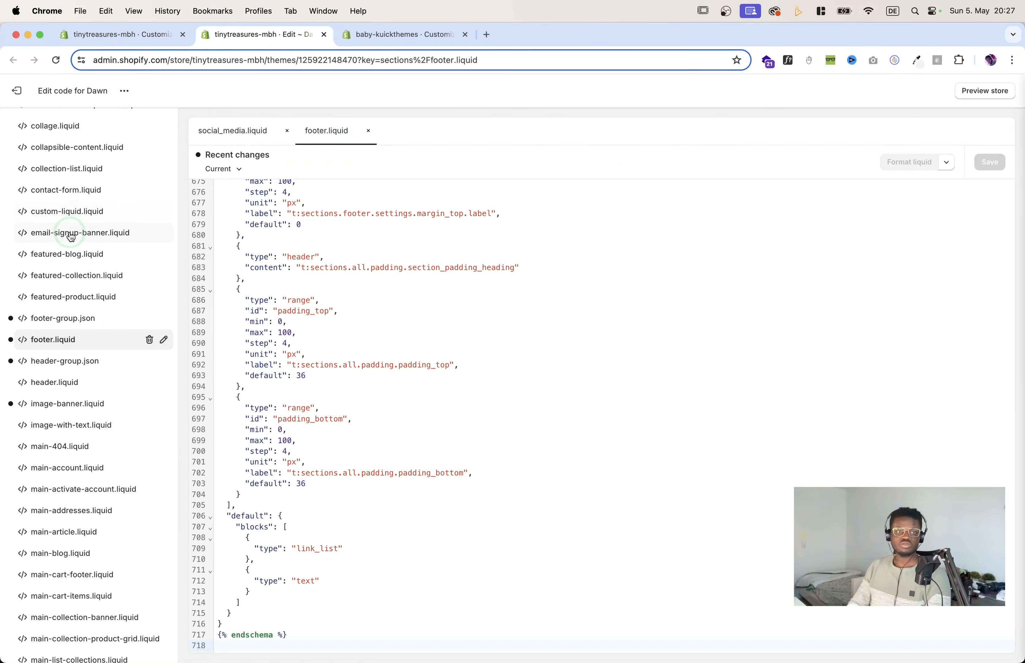
scroll(72, 239, up, 10)
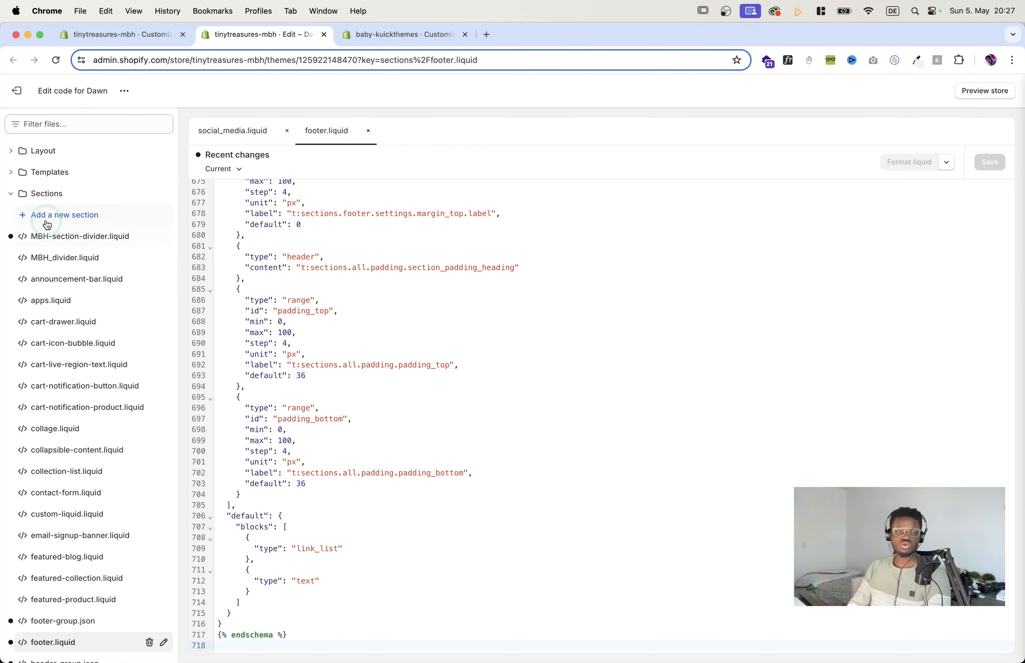
click(64, 196)
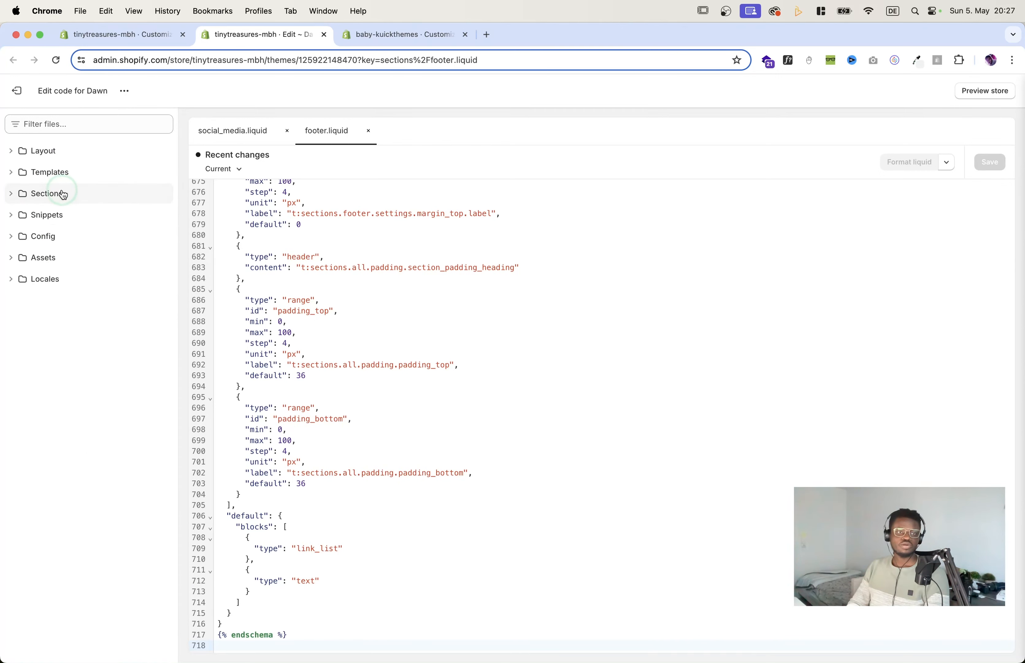
click(58, 258)
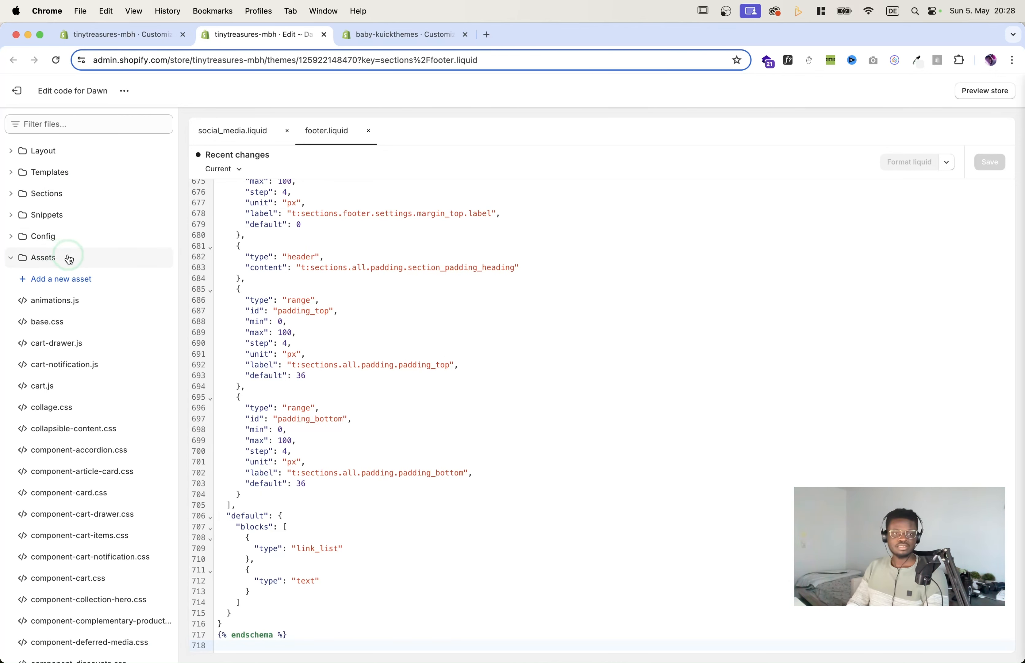
click(88, 280)
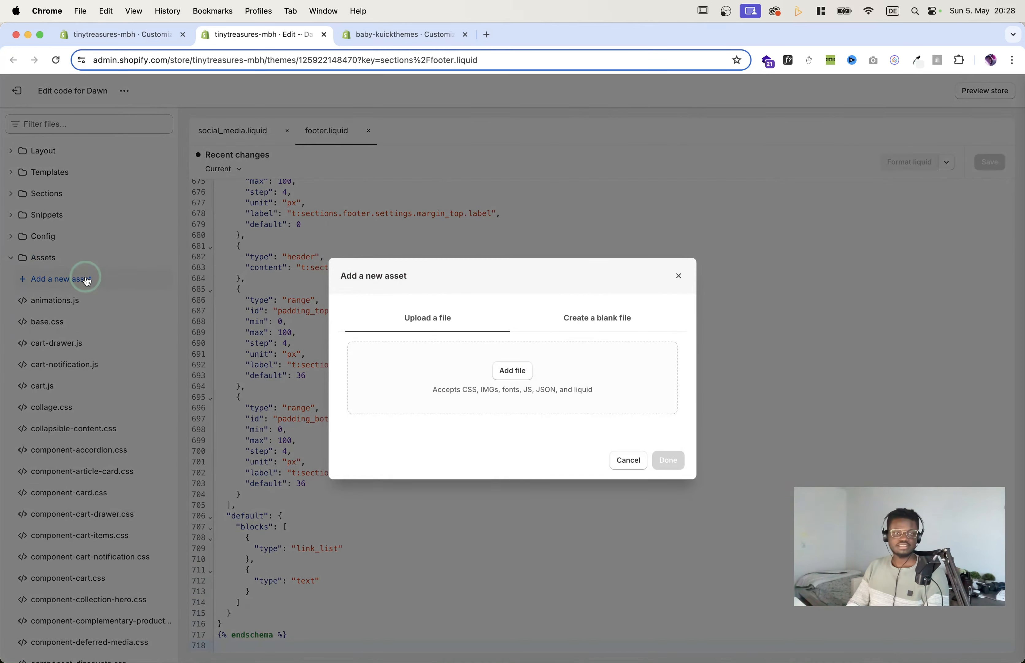
click(592, 326)
click(477, 406)
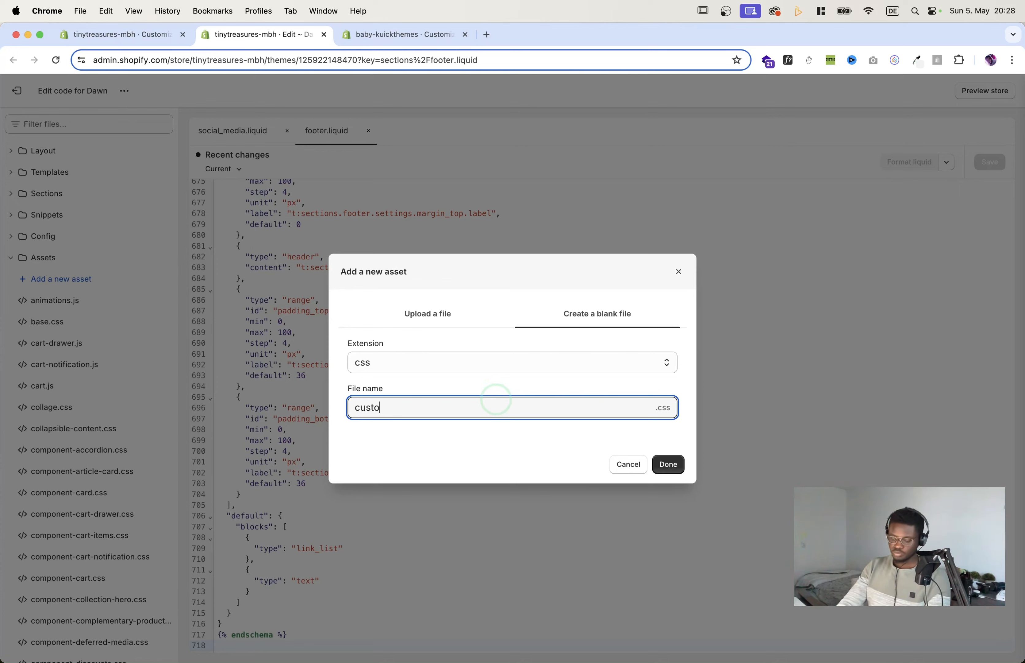
click(669, 460)
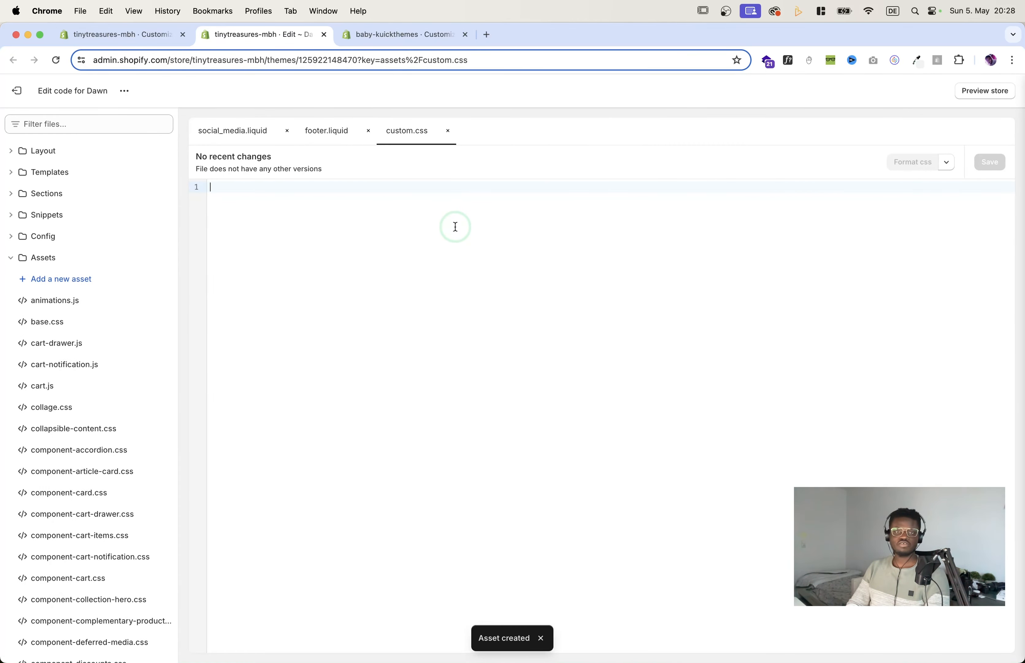
Step: Add a `.footer-logo > img` rule with margin-top: 20px and width: 100% to custom.css, and save
click(464, 207)
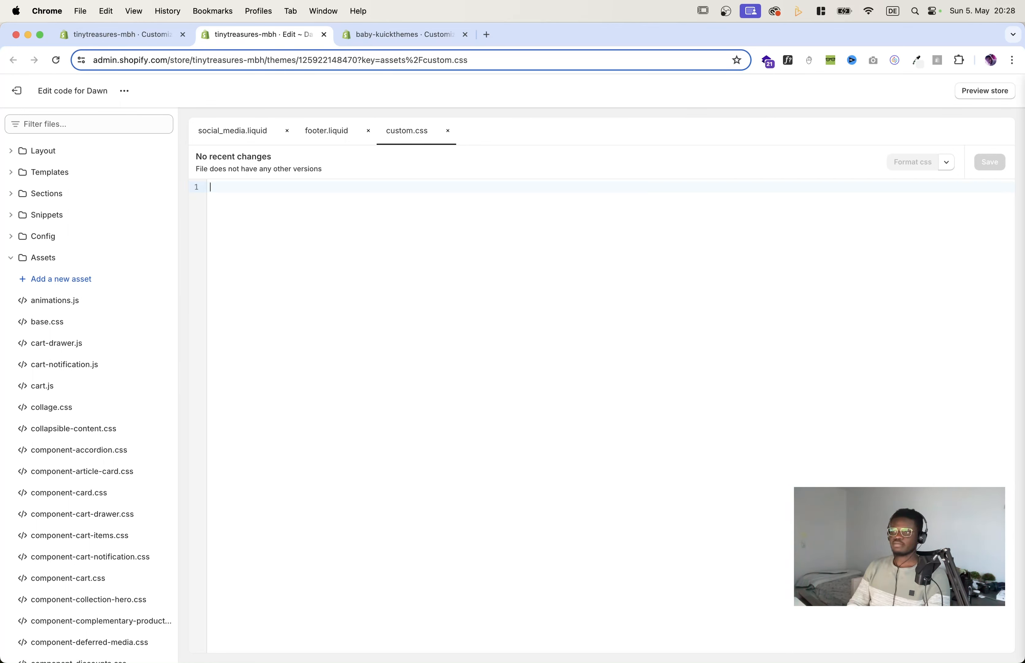
key(super+Tab)
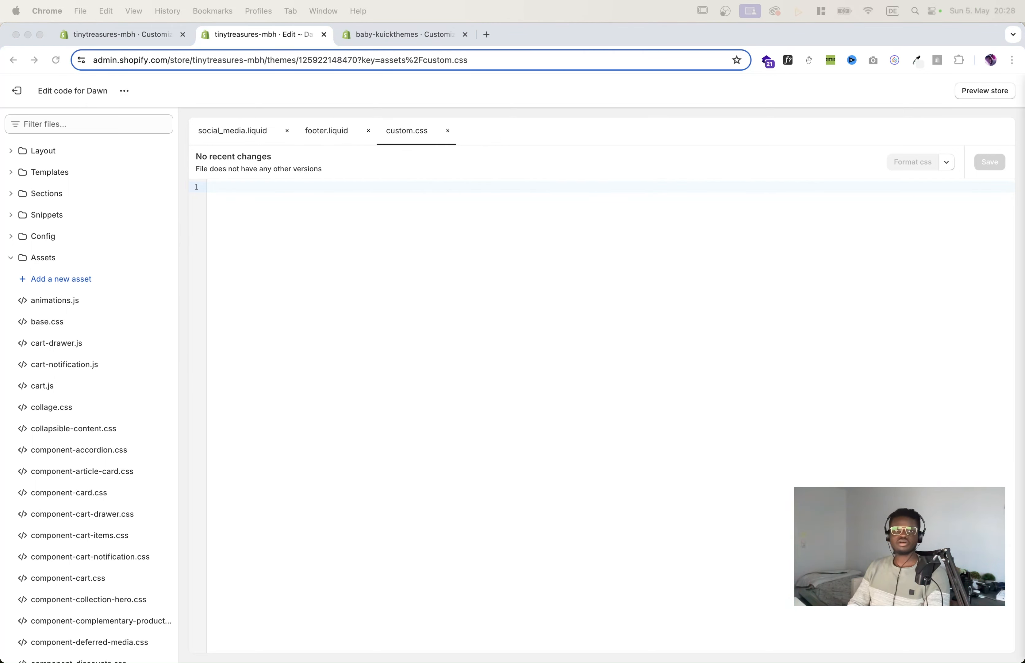
click(481, 222)
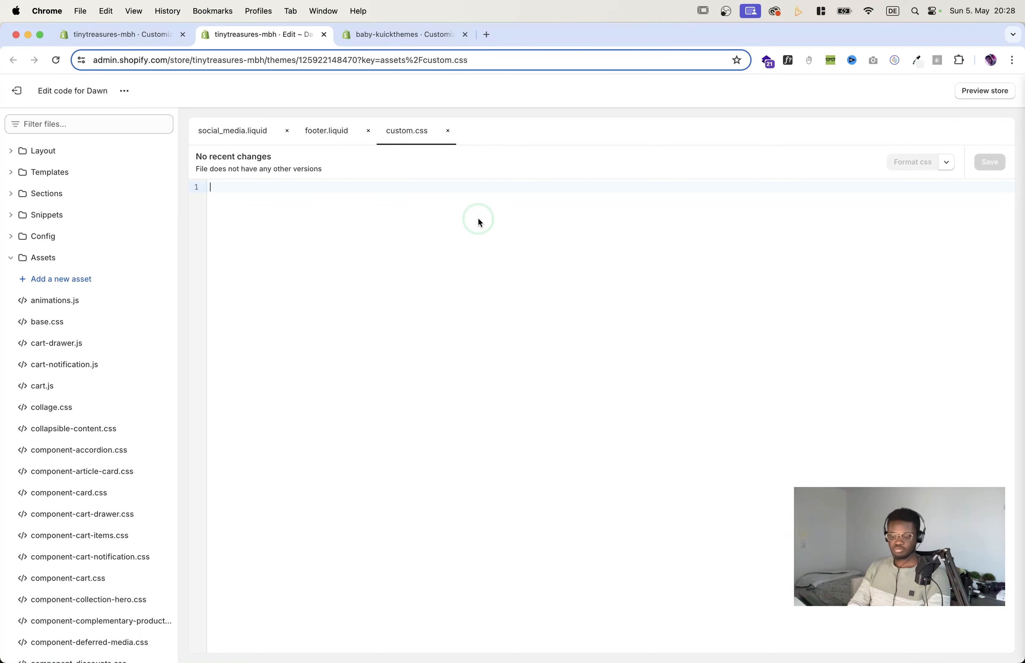
text(.footer-logo > img {   margin-top: 20px;     width: 100%; })
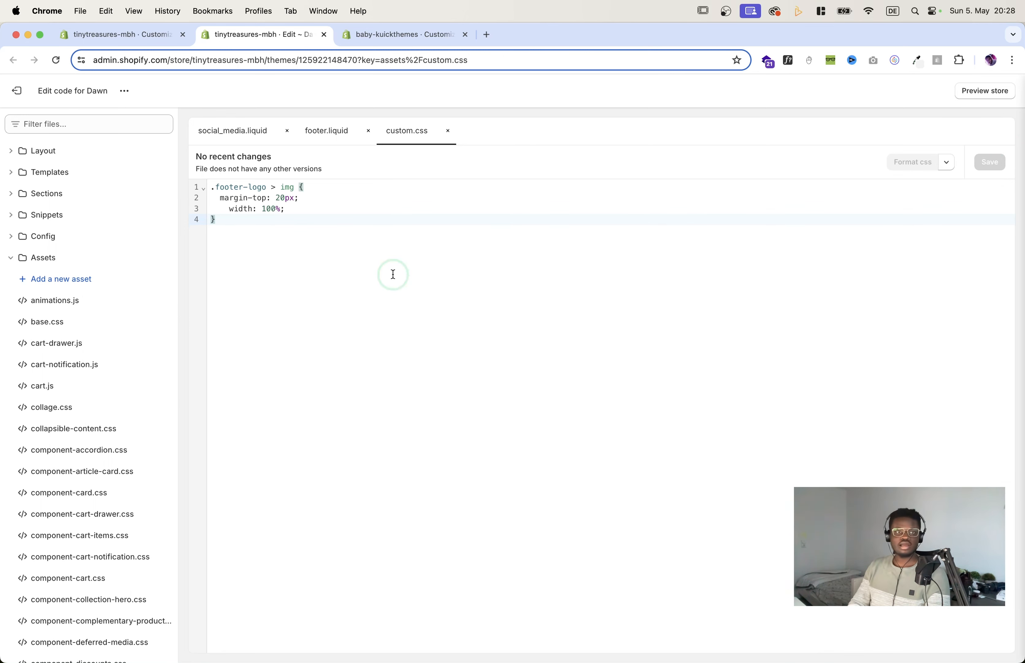
Step: Open the layout file theme.liquid and find the line that loads base.css
click(51, 261)
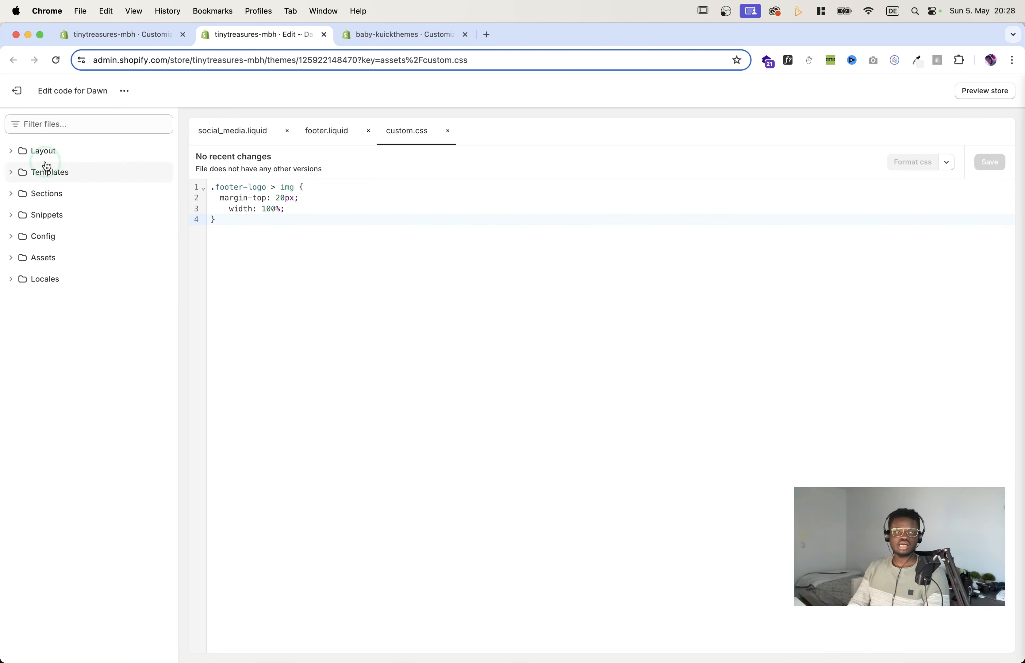
click(56, 151)
click(69, 192)
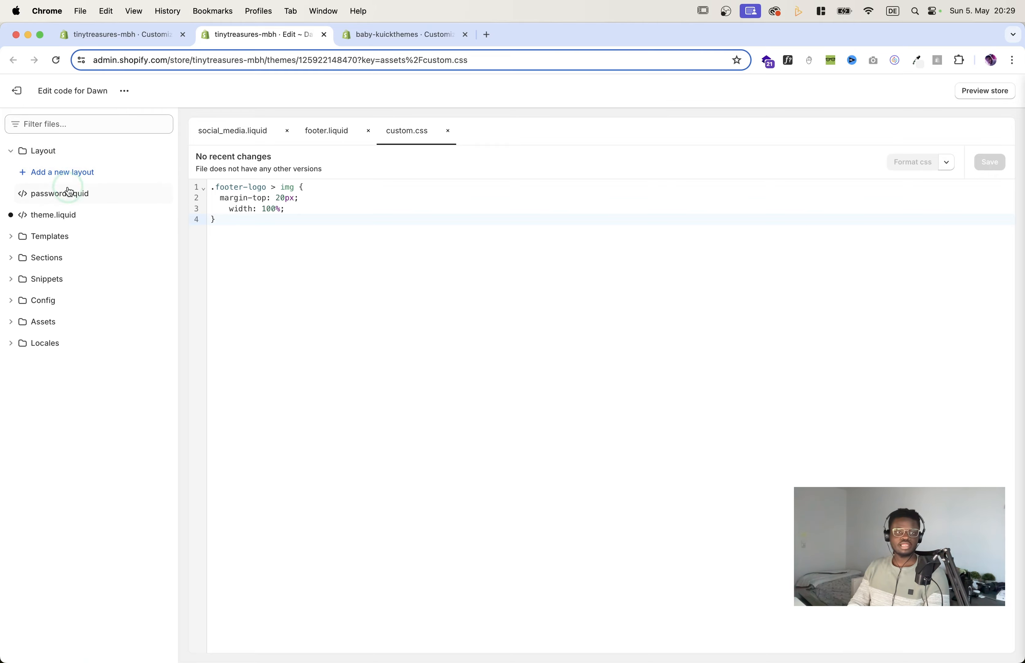
click(55, 221)
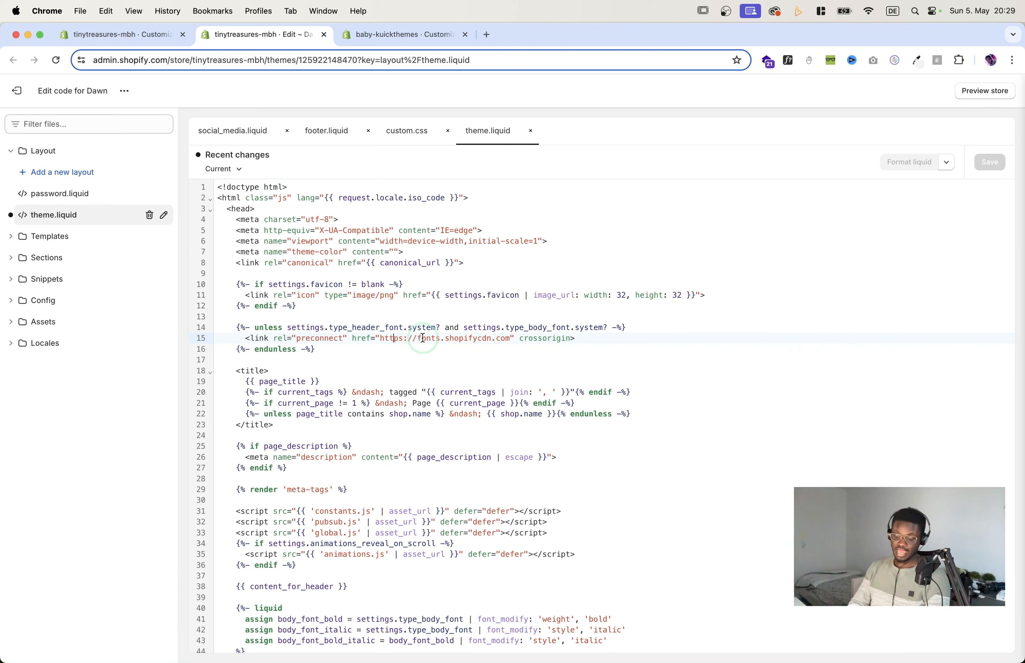
key(super+f)
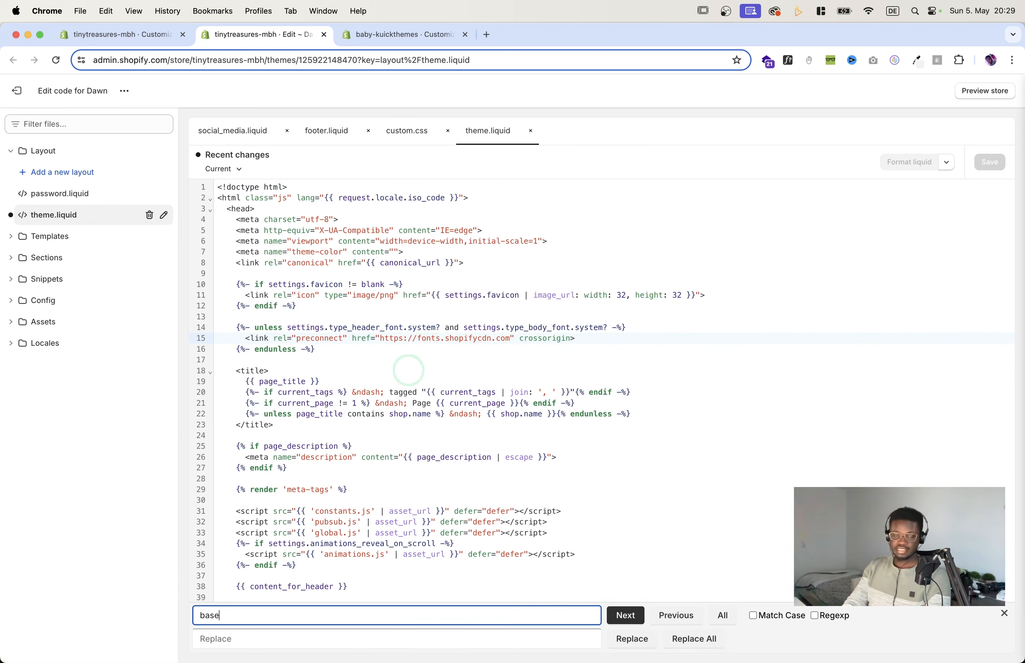
key(Return)
scroll(408, 370, down, 5)
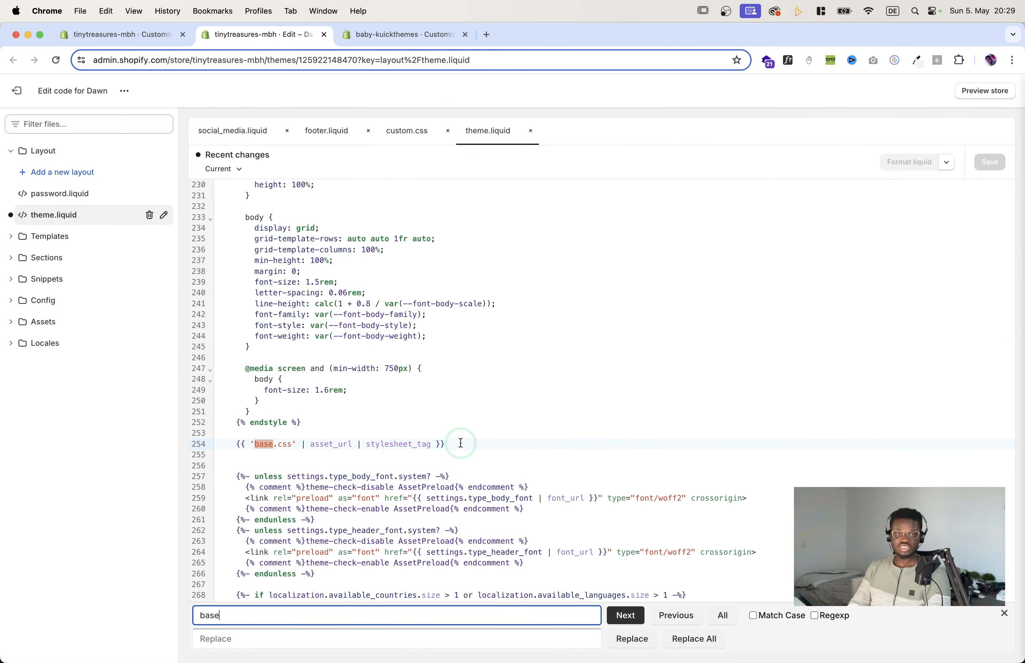
Step: Below the base.css line in theme.liquid, add {{ 'custom.css' | asset_url | stylesheet_tag }} and save the file
drag(448, 443, 235, 443)
scroll(273, 439, up, 1)
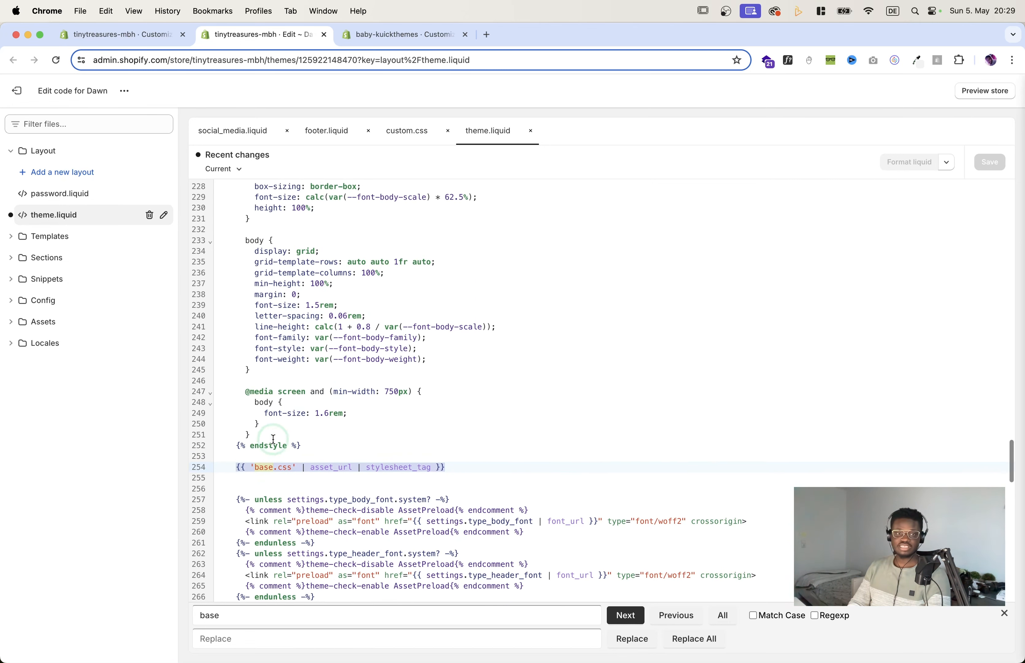
scroll(273, 439, up, 1)
click(465, 478)
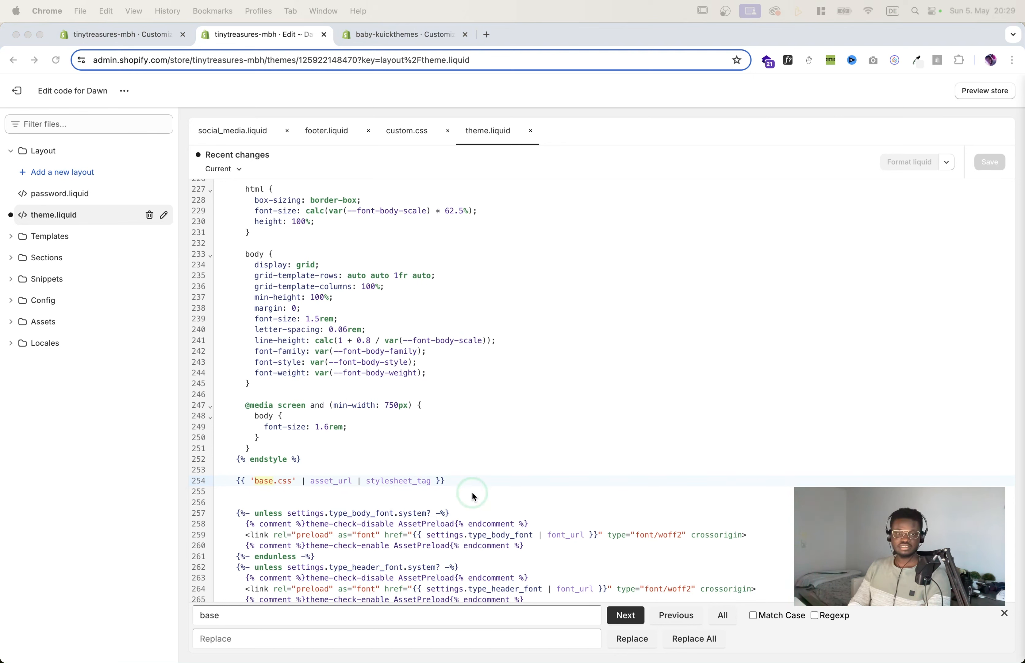
click(466, 480)
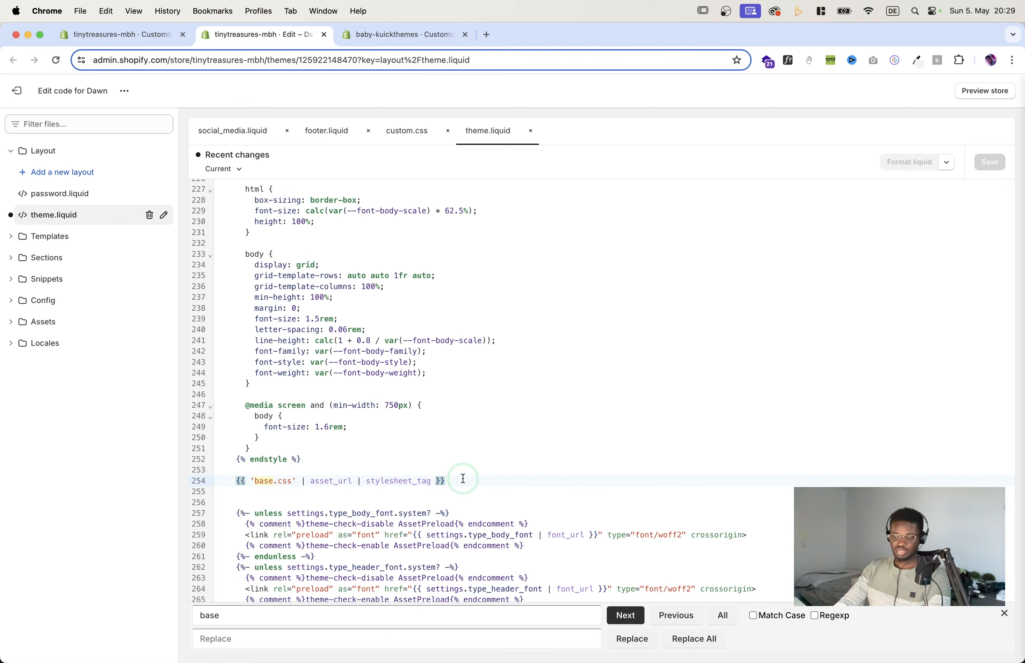
key(Return)
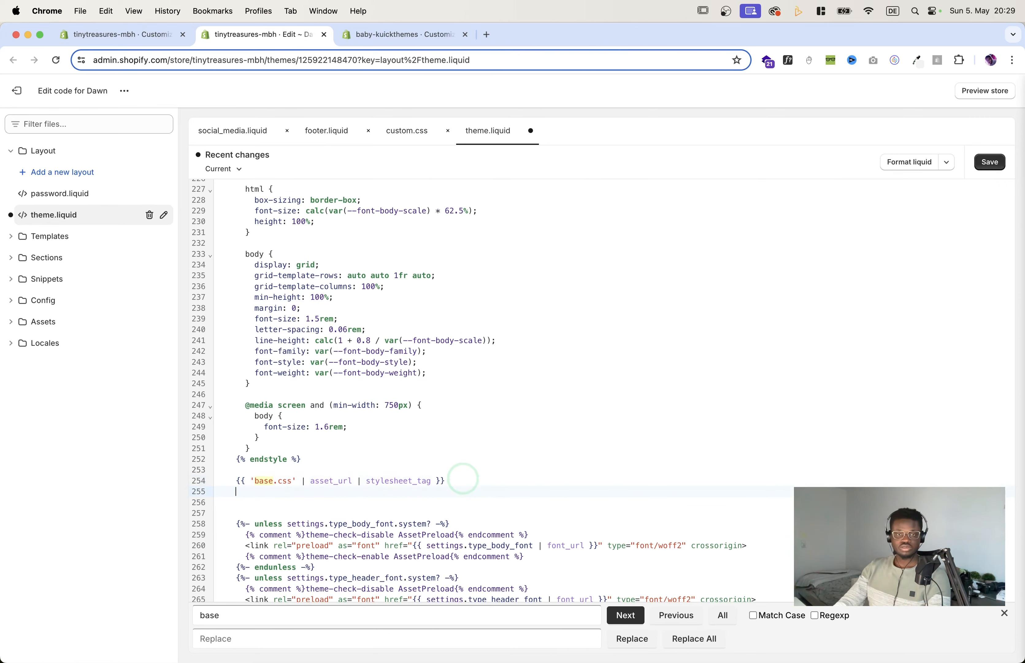
text({{ 'custom.css' | asset_url | stylesheet_tag }})
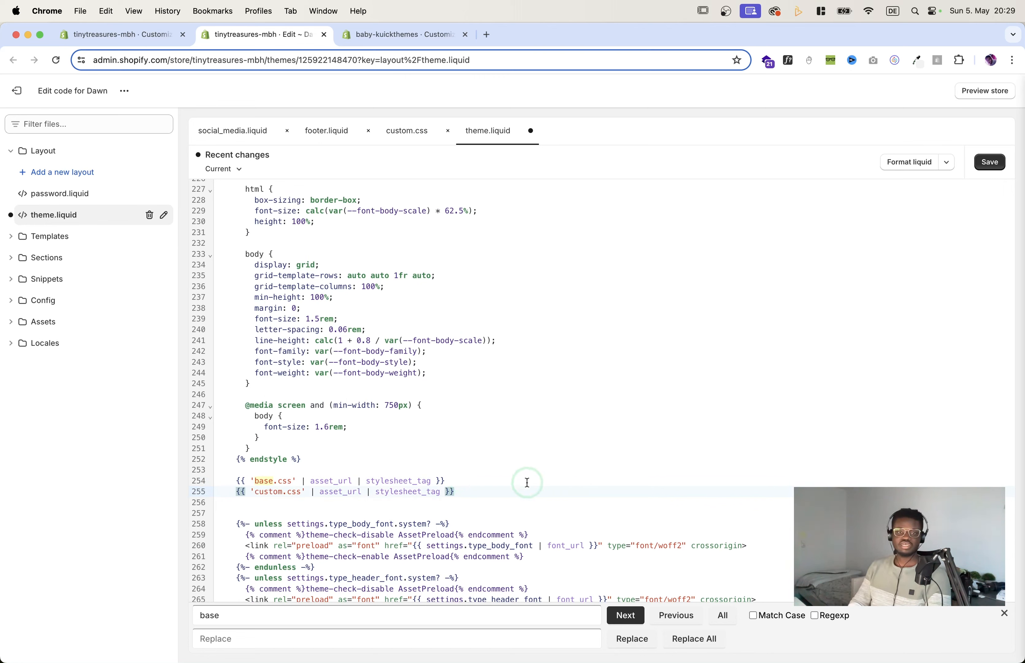
click(986, 163)
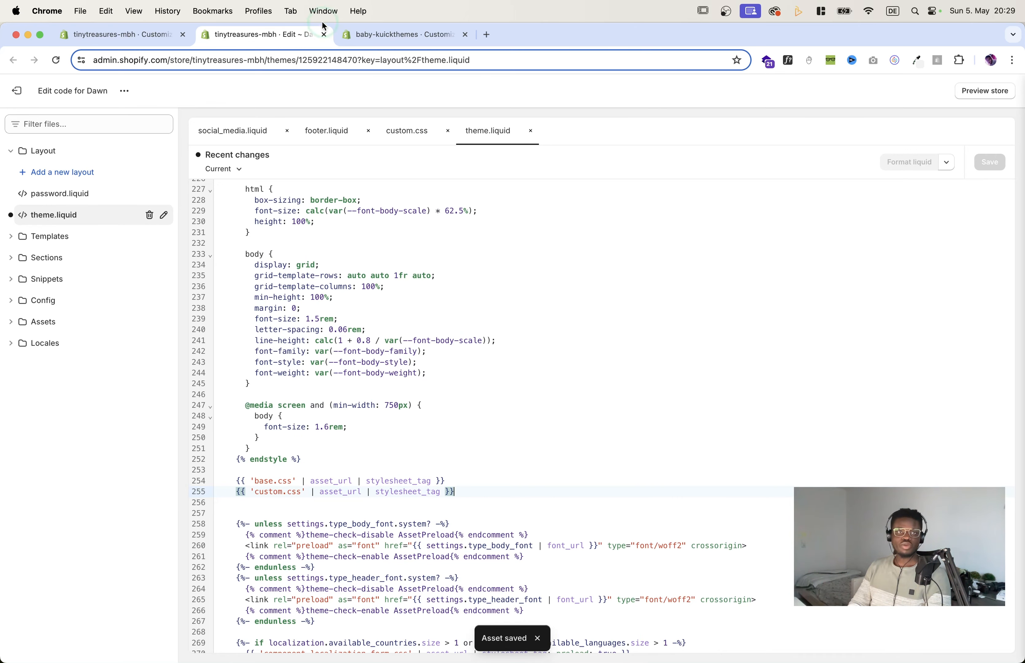
Step: Switch to the theme customizer, reload the home page and check how the footer logo fits
click(122, 31)
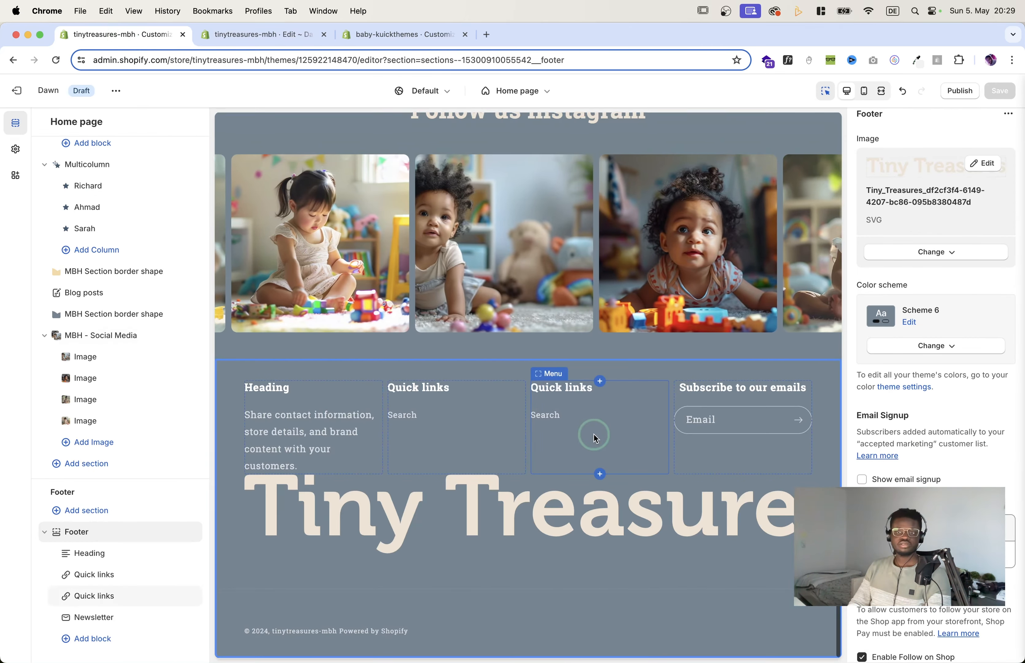
click(54, 62)
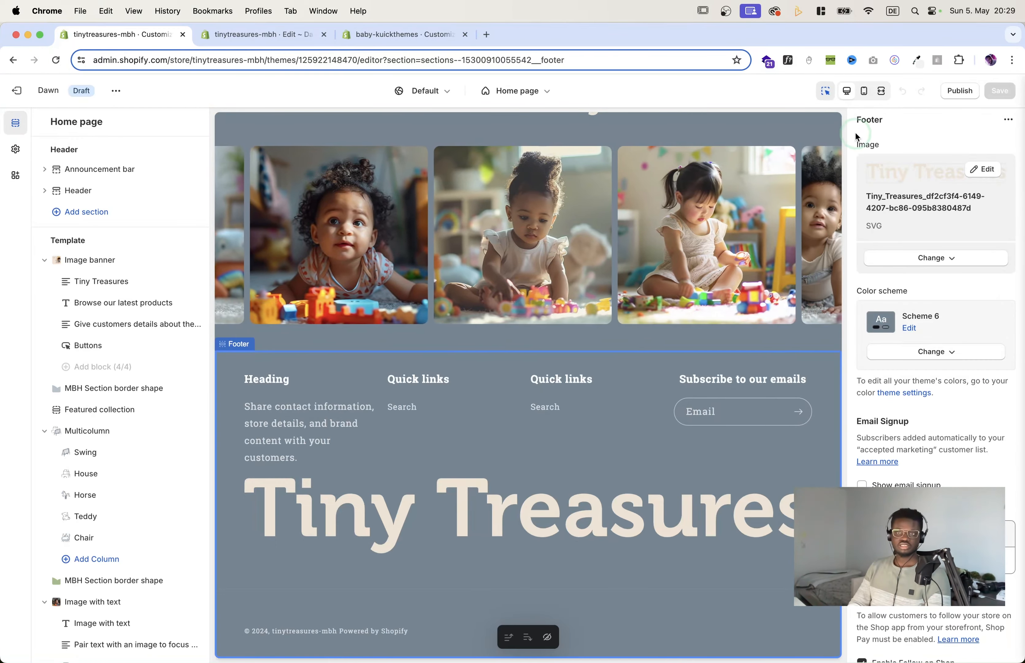
click(860, 100)
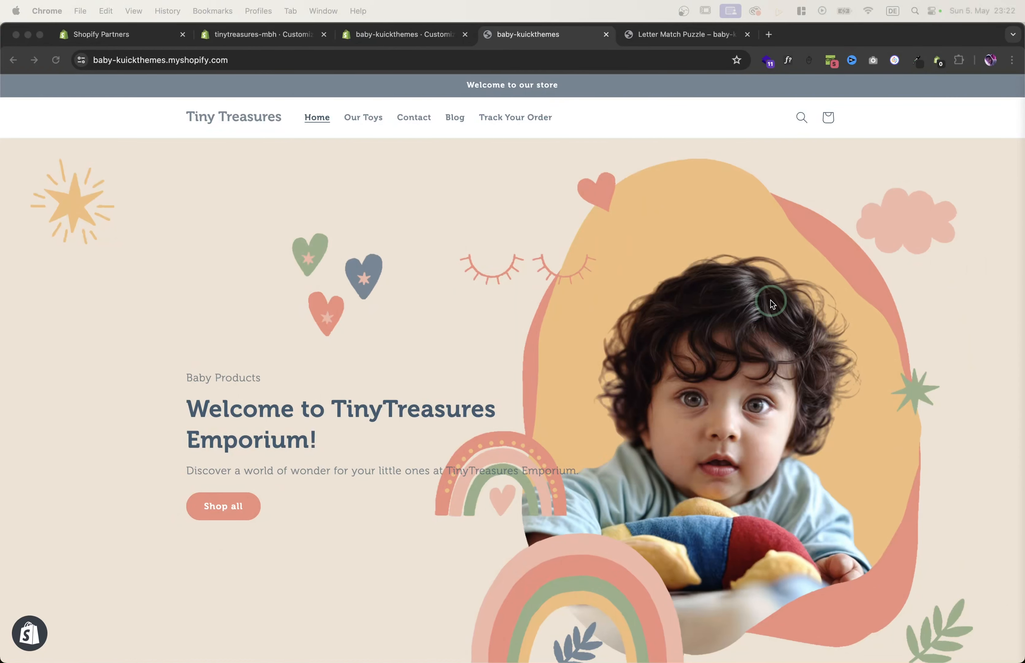
Step: Review the reference baby-kuickthemes home page from the hero banner down to the footer
scroll(772, 300, down, 15)
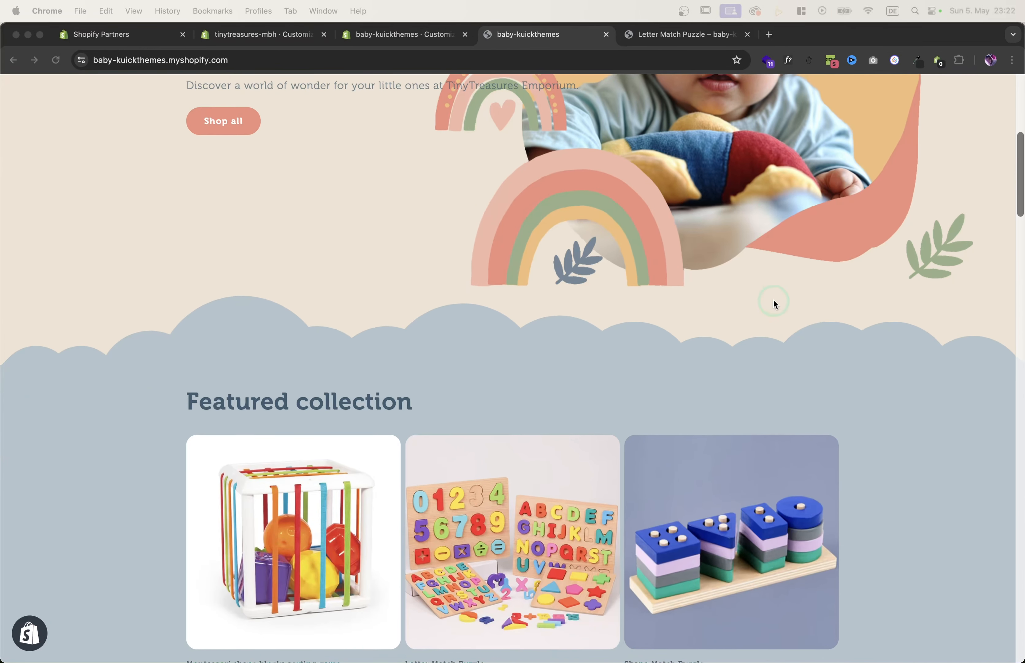
scroll(774, 299, down, 20)
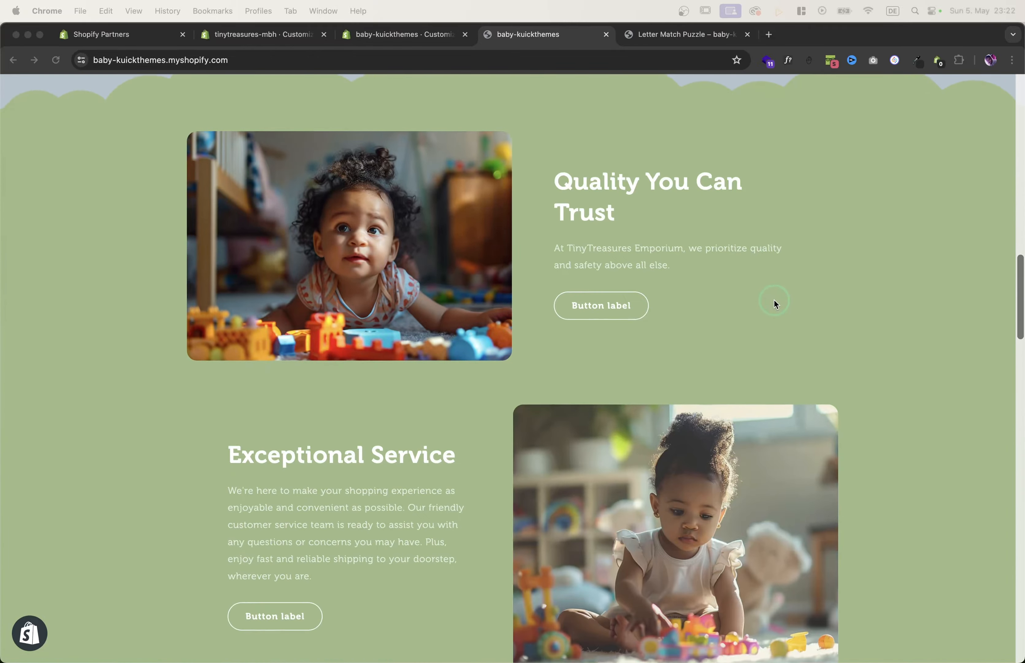
scroll(773, 299, down, 20)
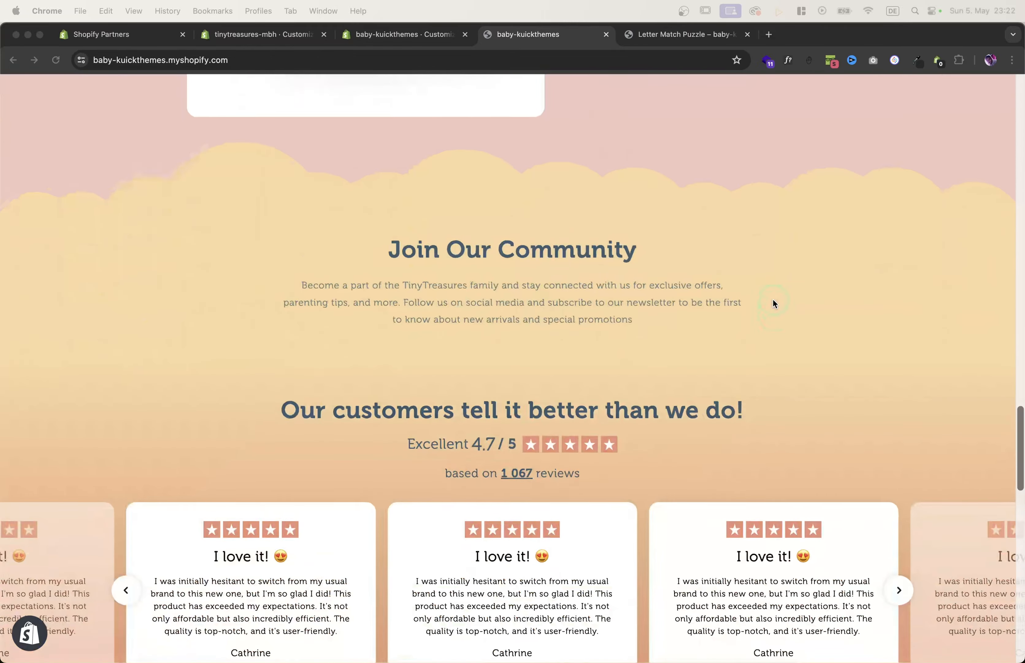
scroll(773, 299, down, 10)
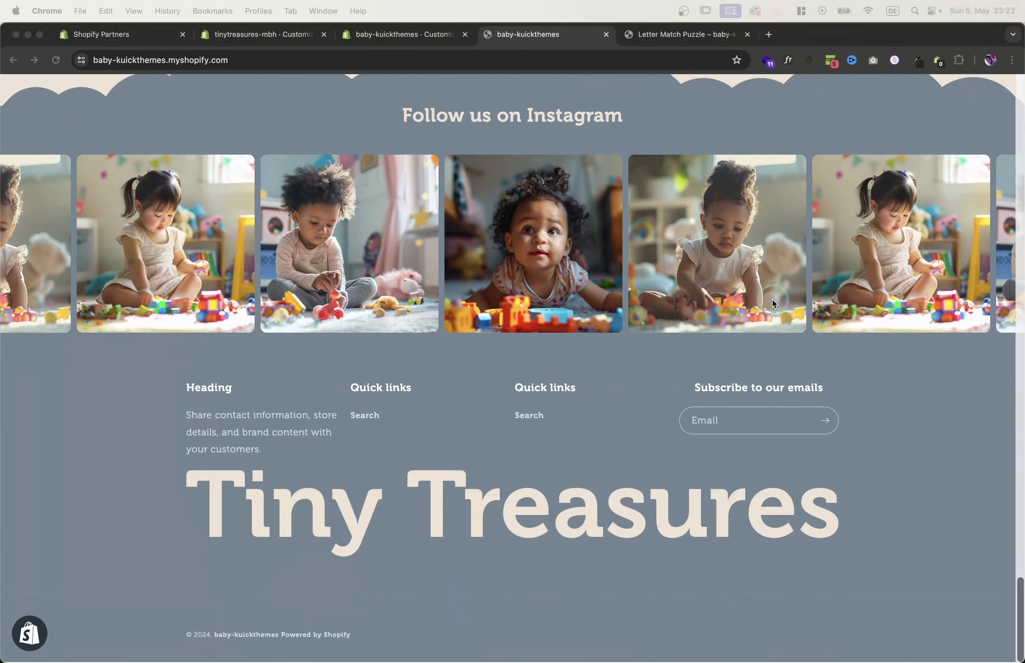
scroll(772, 299, up, 5)
scroll(771, 297, up, 10)
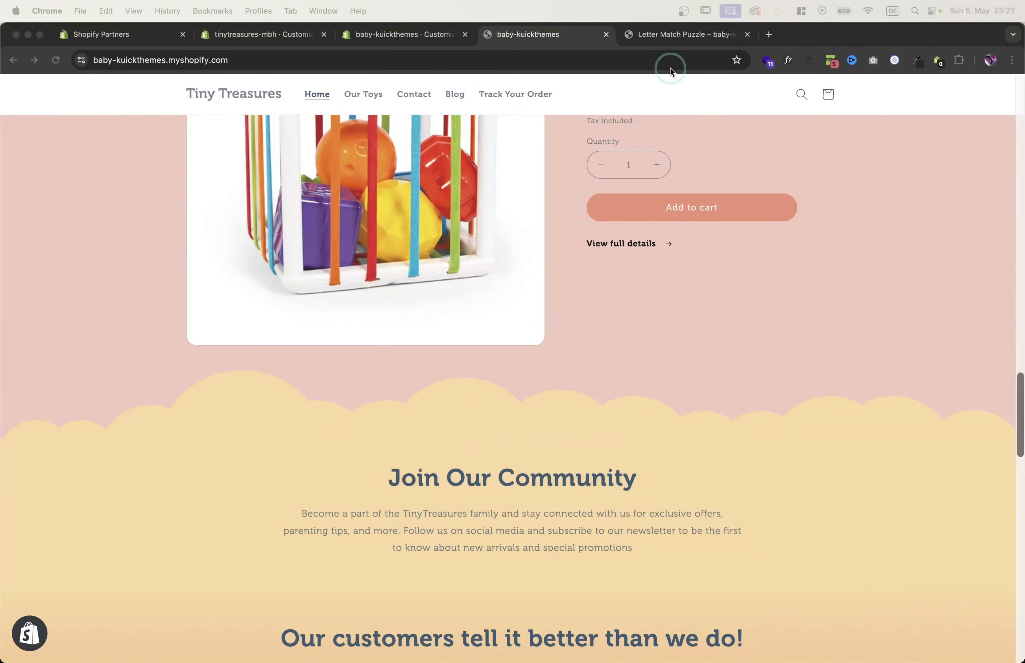
Step: Review the reference Letter Match Puzzle product page, including its product details, icon columns, related products, reviews and footer
click(672, 35)
scroll(792, 243, down, 15)
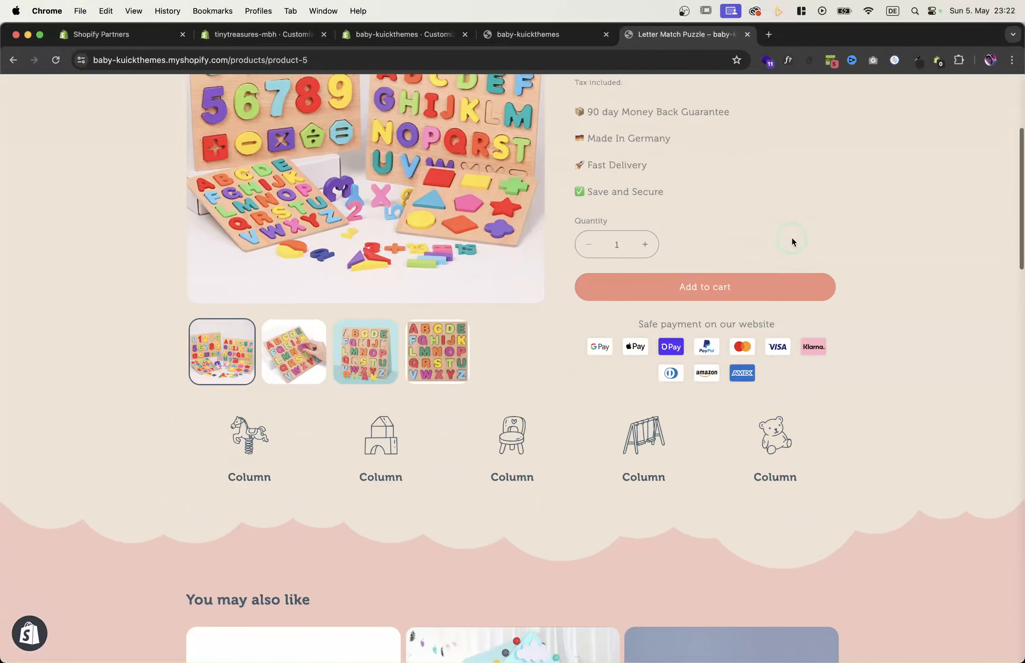
scroll(794, 242, down, 15)
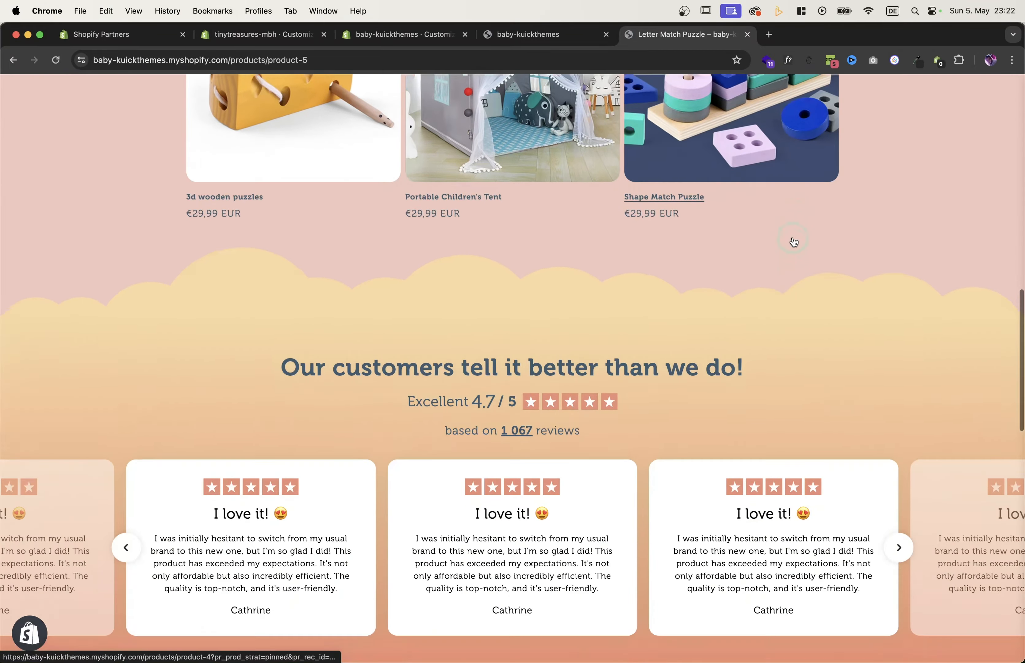
scroll(793, 237, down, 5)
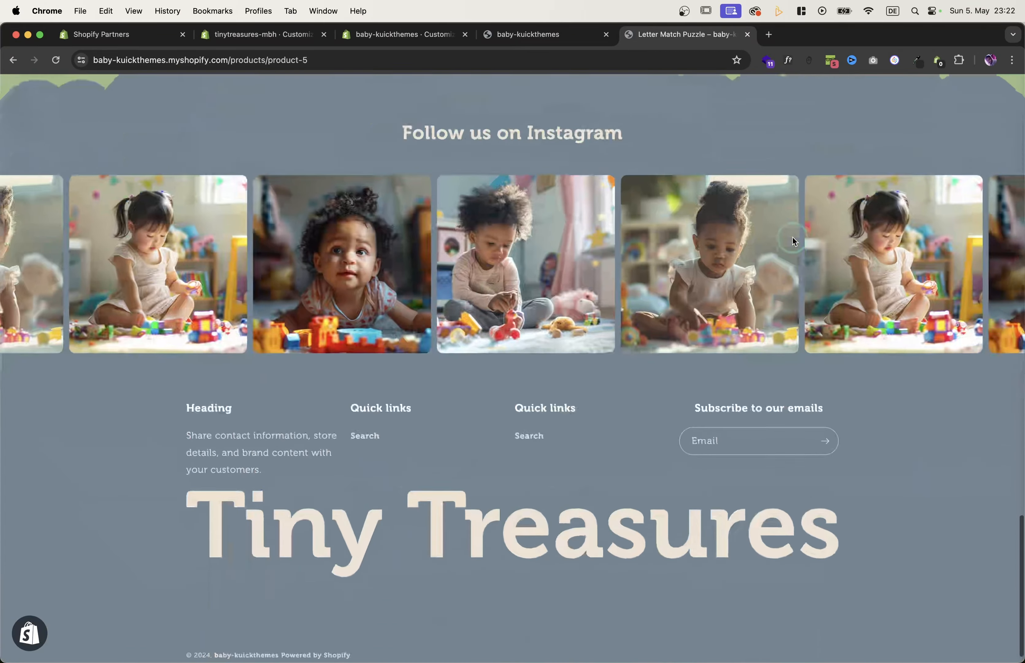
scroll(793, 237, up, 15)
scroll(794, 242, up, 8)
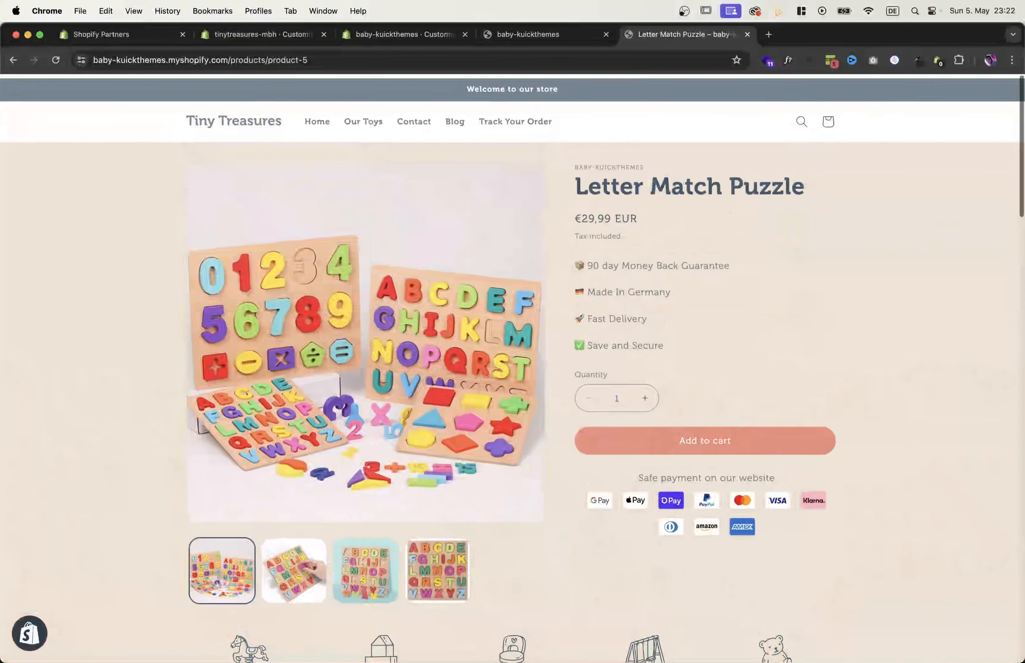